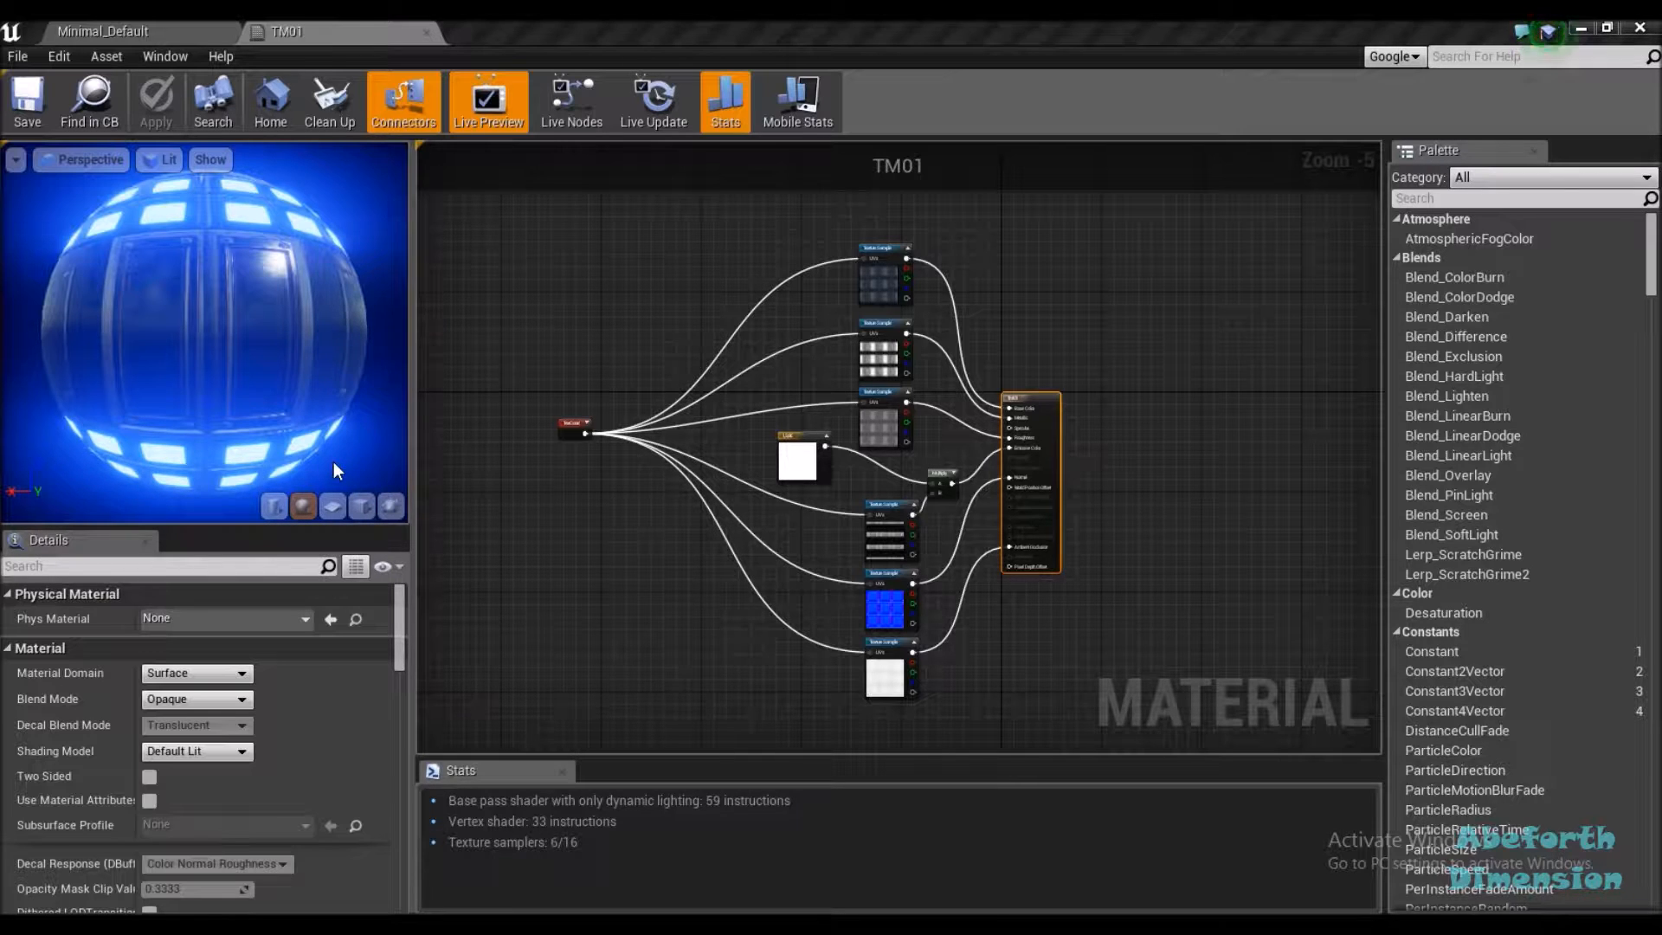
Switch the material preview mesh to a cube, enlarge the preview viewport and frame the cube from one of its corners
click(362, 506)
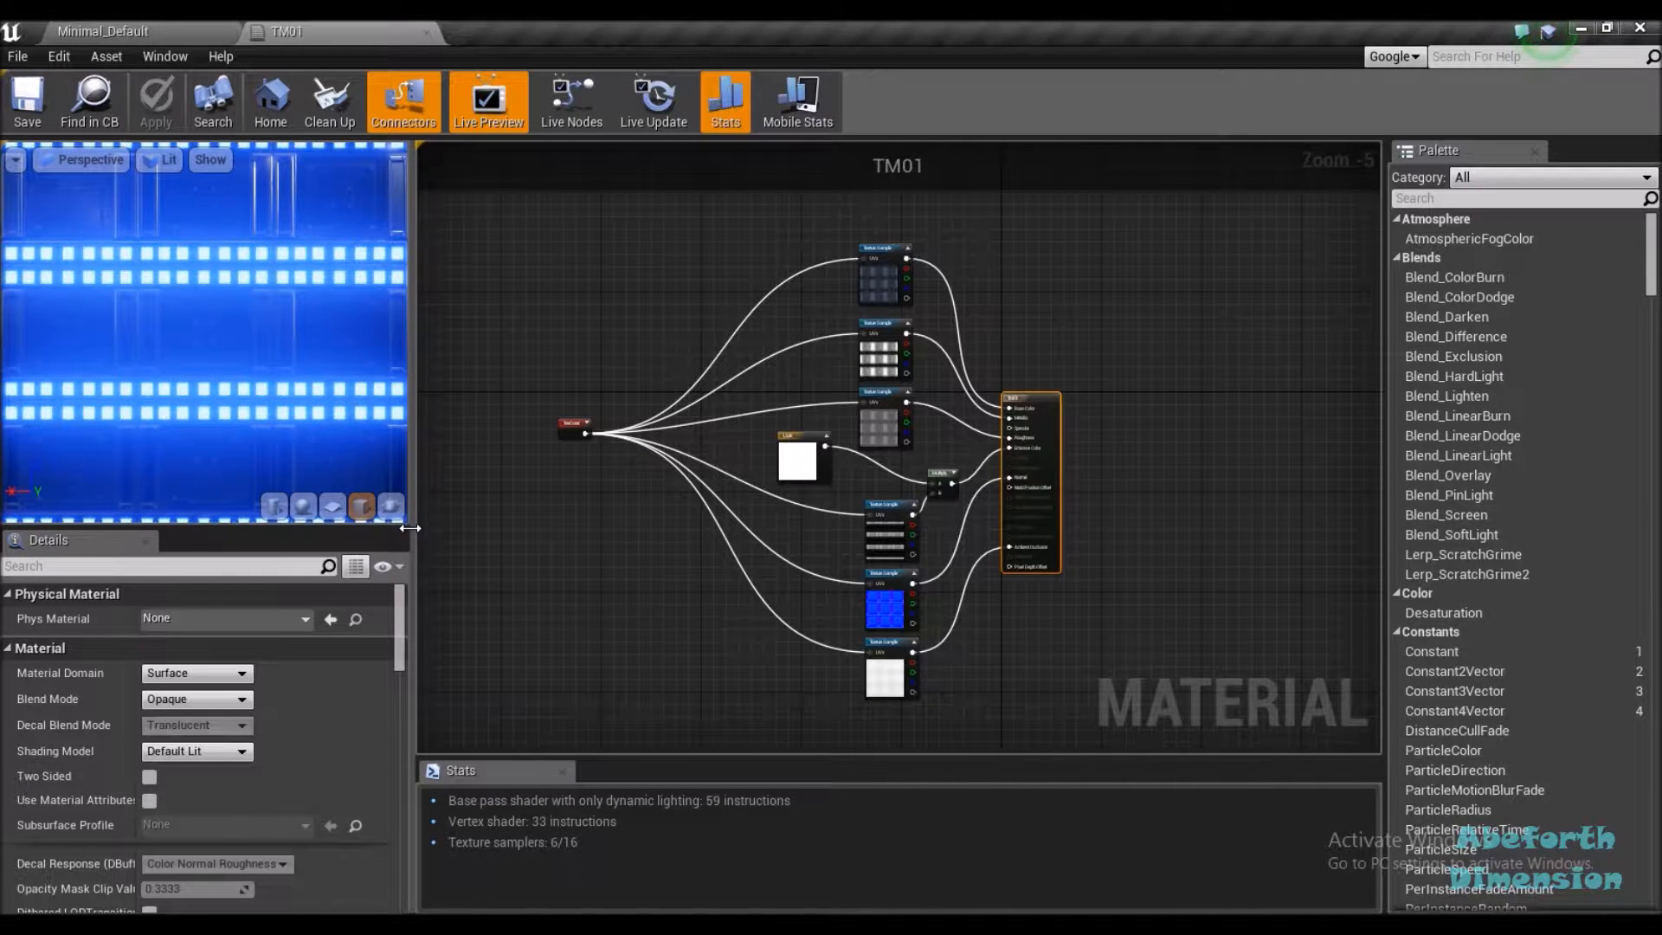
drag(411, 526, 703, 773)
drag(532, 528, 535, 757)
drag(363, 433, 364, 589)
scroll(350, 443, down, 5)
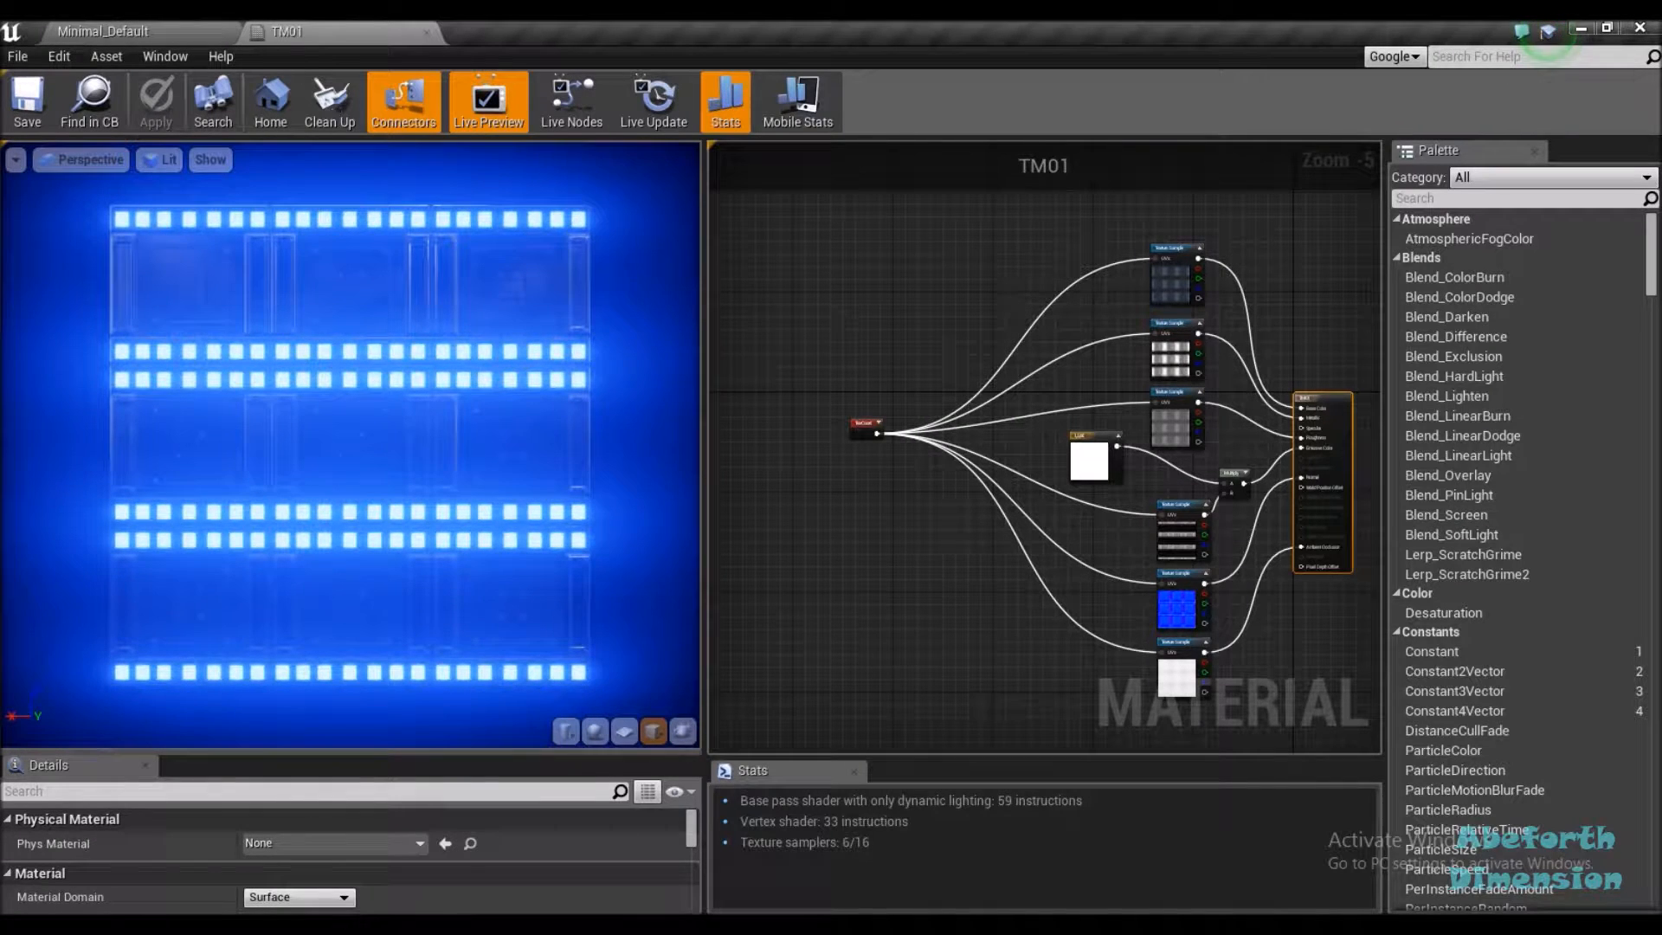
mouse_move(68, 456)
mouse_down()
mouse_move(173, 480)
mouse_move(243, 472)
mouse_move(269, 497)
mouse_move(242, 476)
mouse_move(67, 465)
mouse_up()
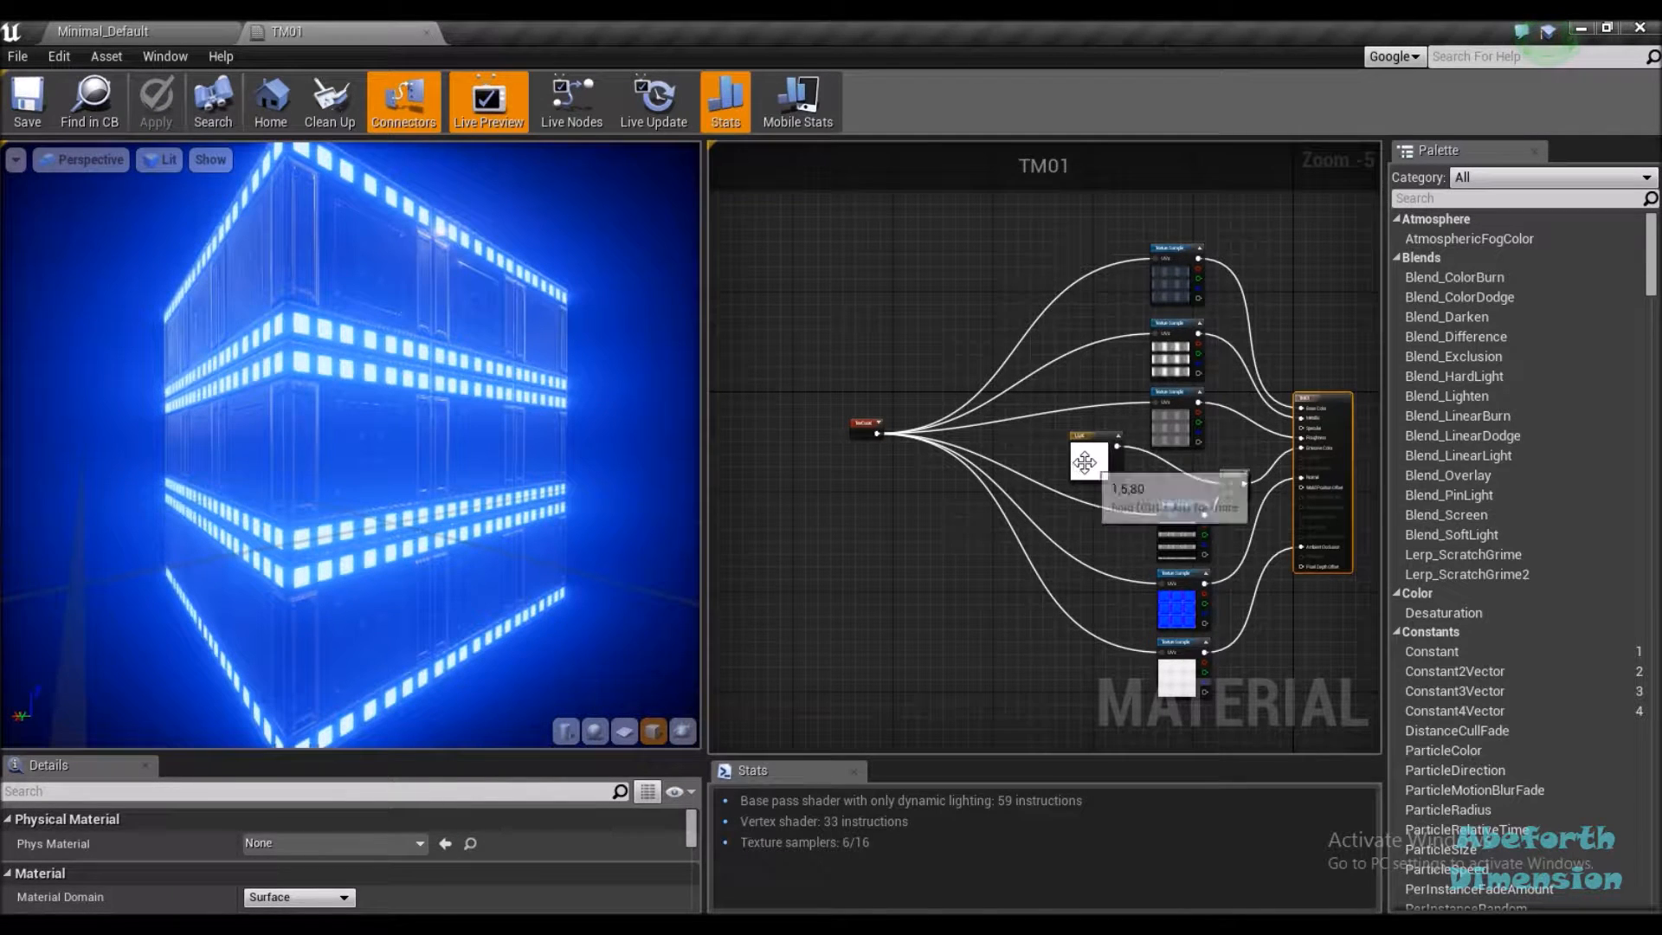
Set the emissive colour's Constant 3Vector node to R 0, G 0 and B 0
click(1090, 463)
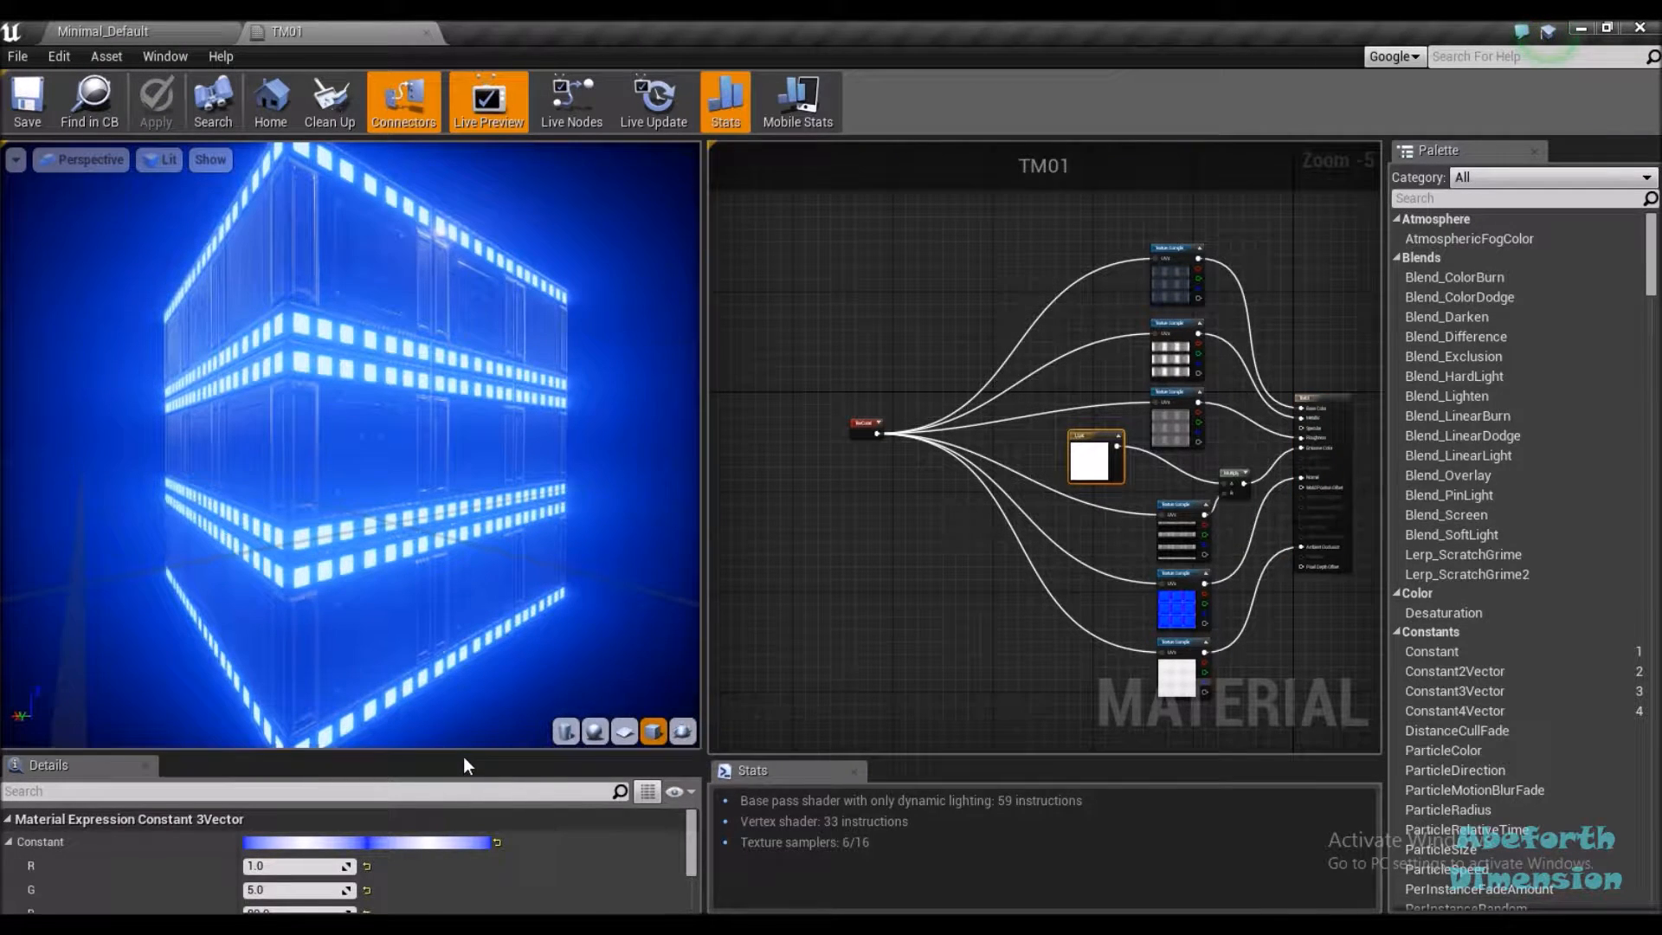
drag(466, 713, 465, 568)
click(294, 722)
text(0)
key(Return)
click(271, 751)
text(0)
key(Return)
click(271, 768)
text(0)
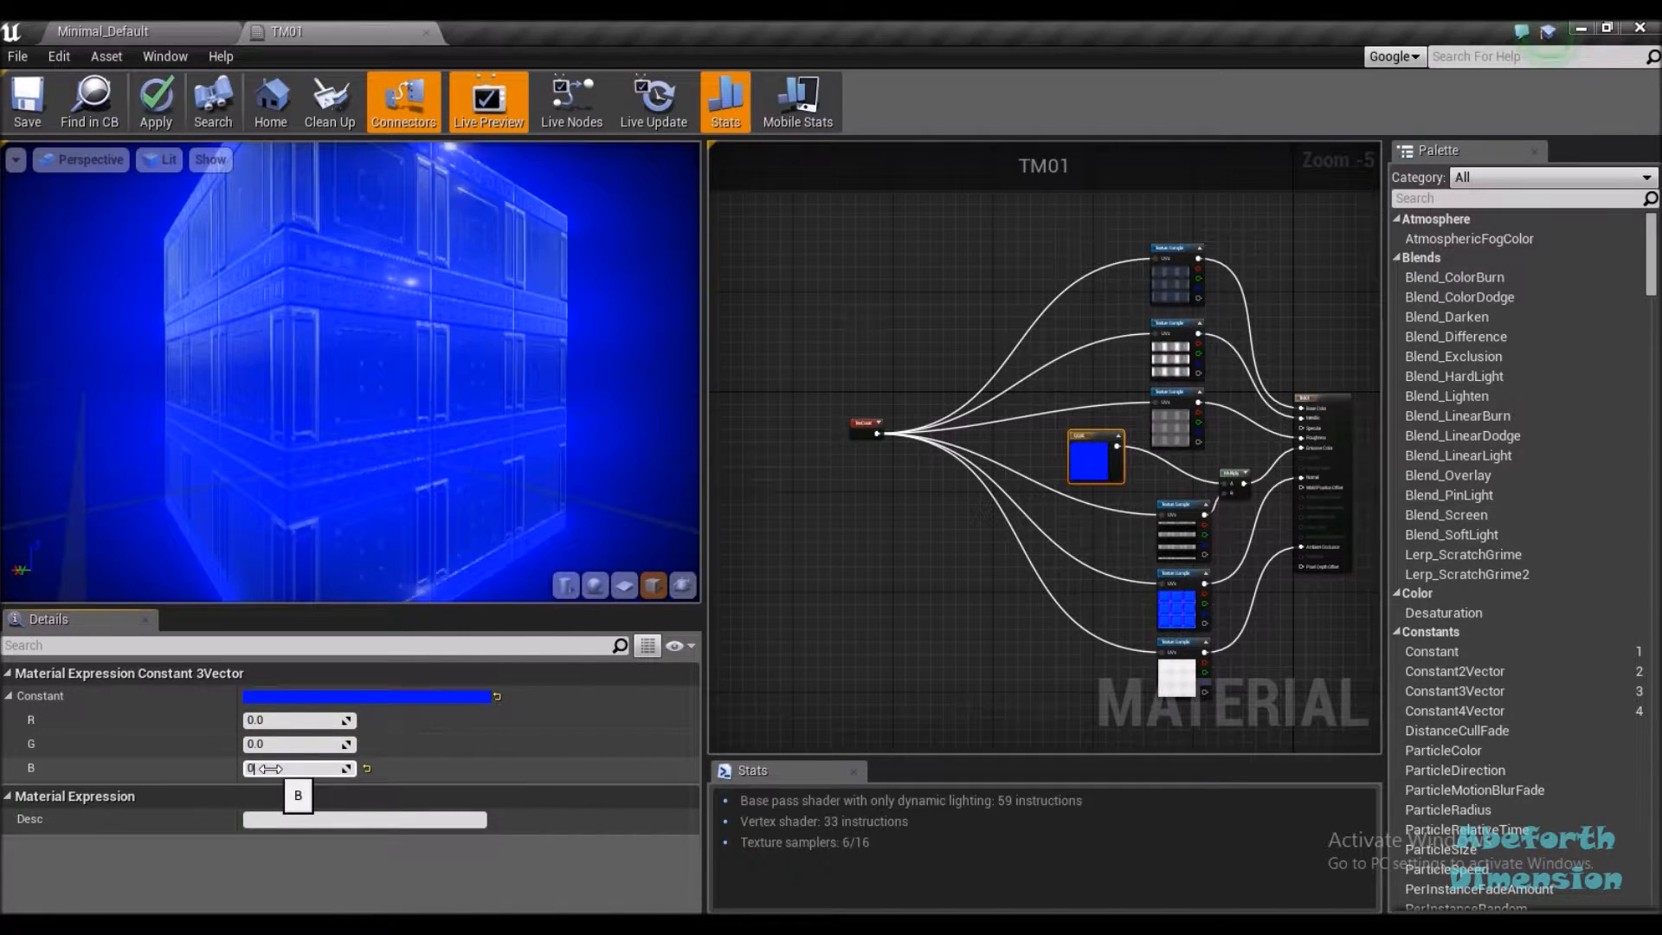
key(Return)
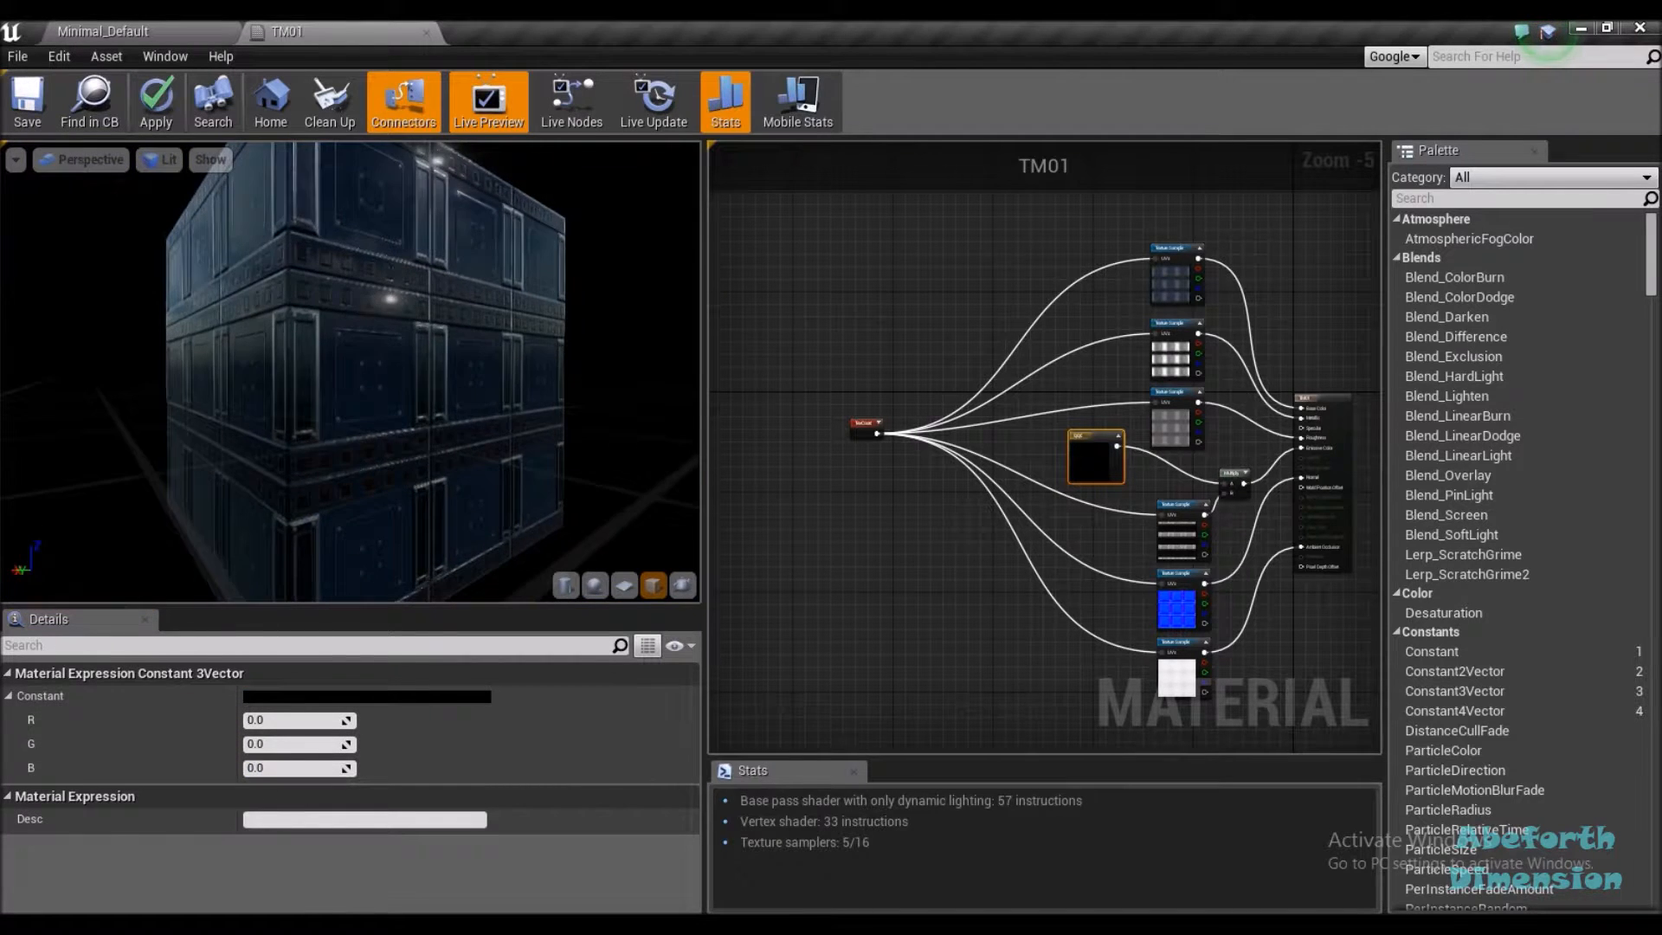
Examine the panel detail on the cube preview up close and from other sides
scroll(456, 404, up, 5)
scroll(456, 404, down, 8)
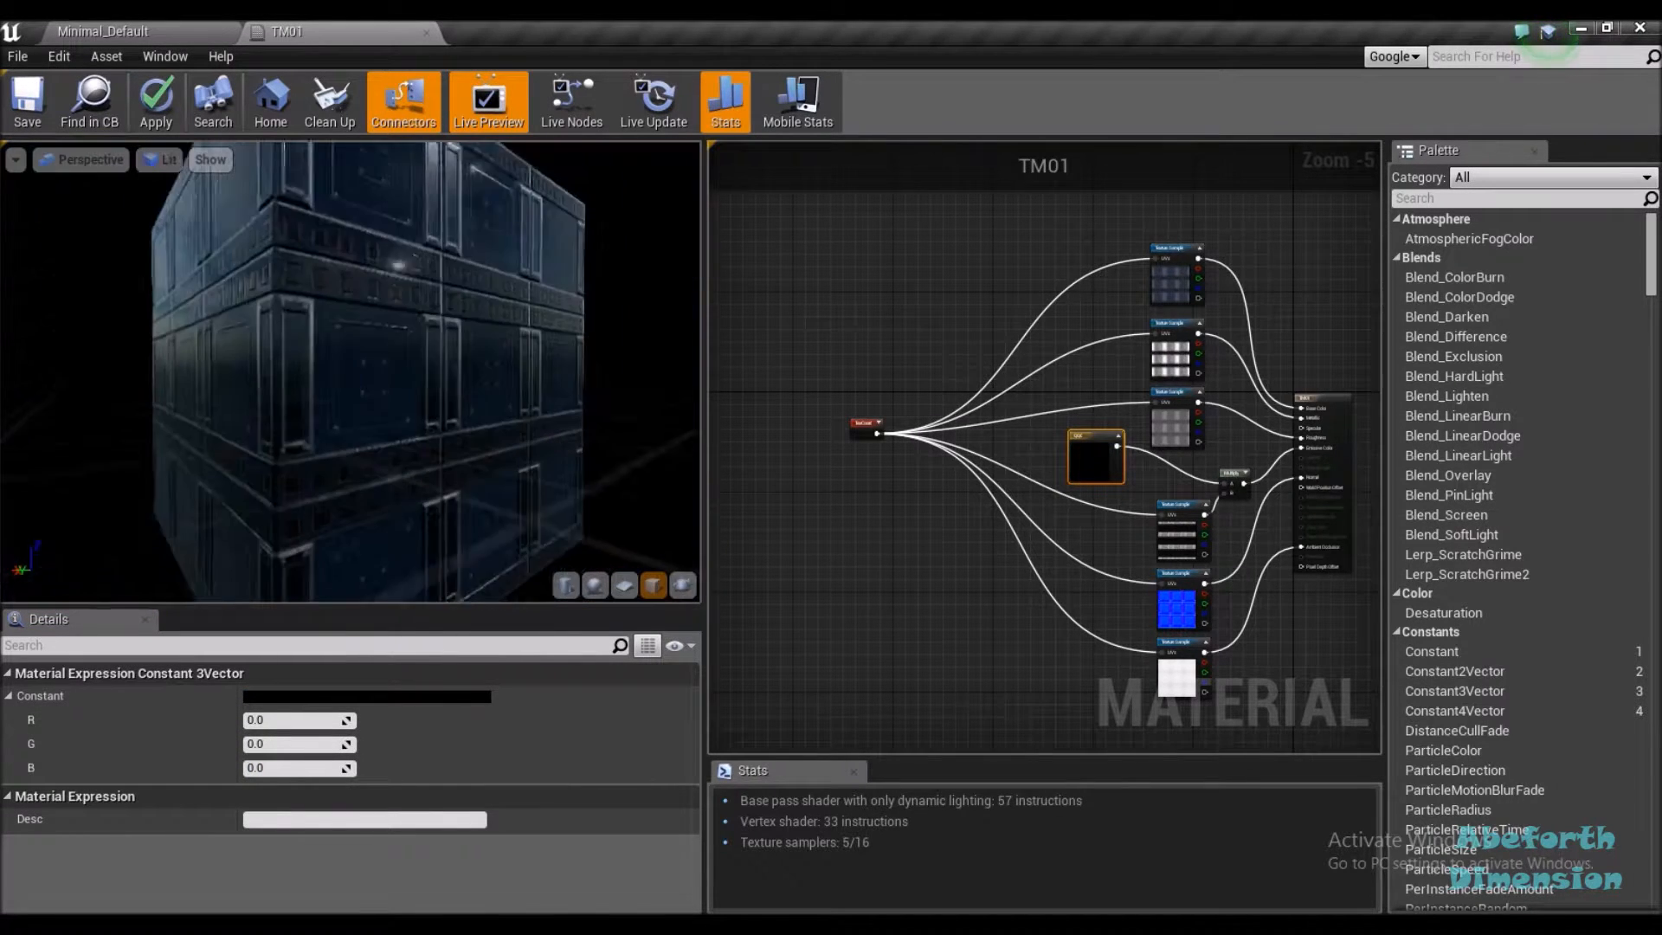
drag(456, 404, 668, 390)
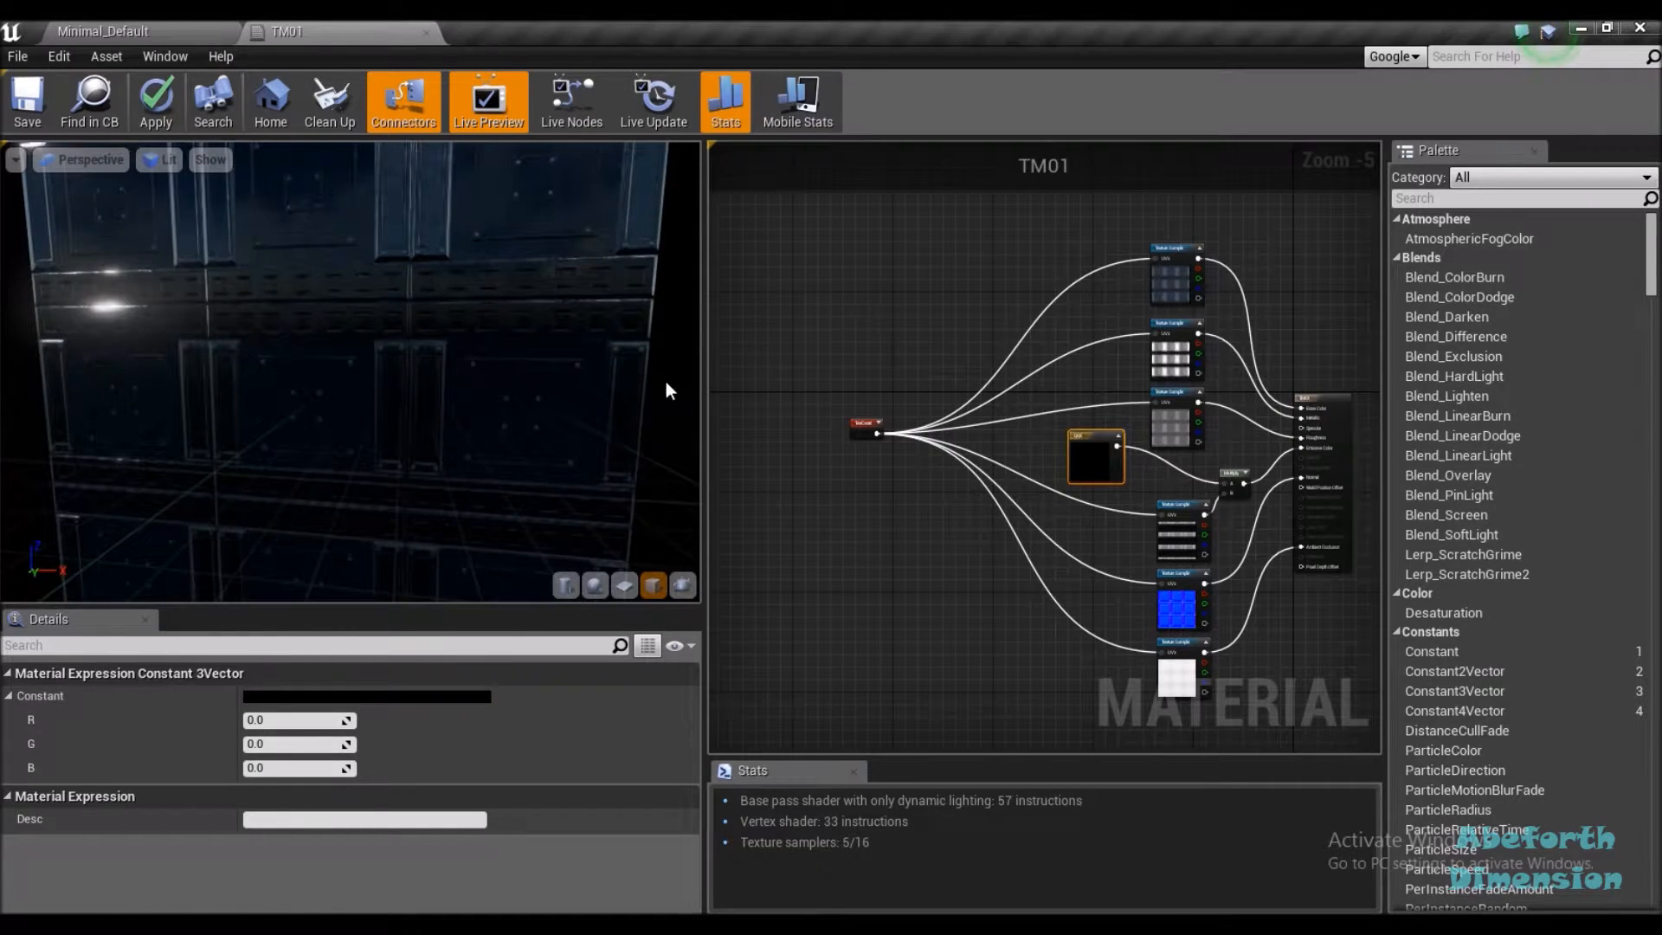
drag(271, 390, 221, 372)
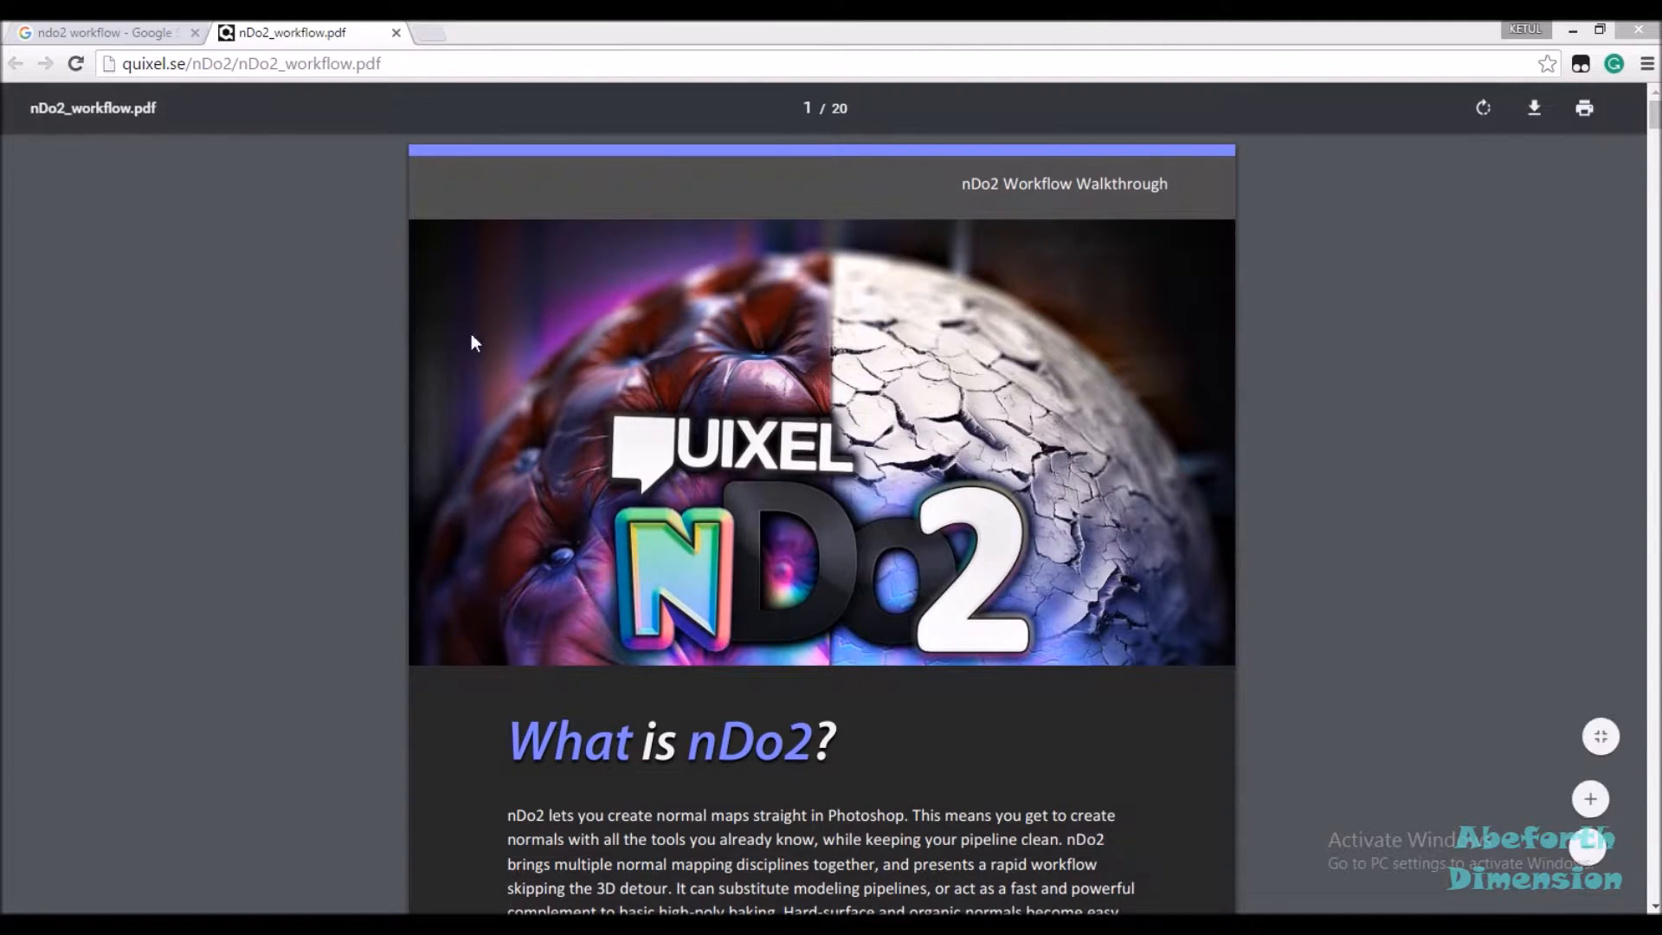
Look through the nDo2 workflow walkthrough PDF in the browser, from its Google search result down to page 5
click(150, 32)
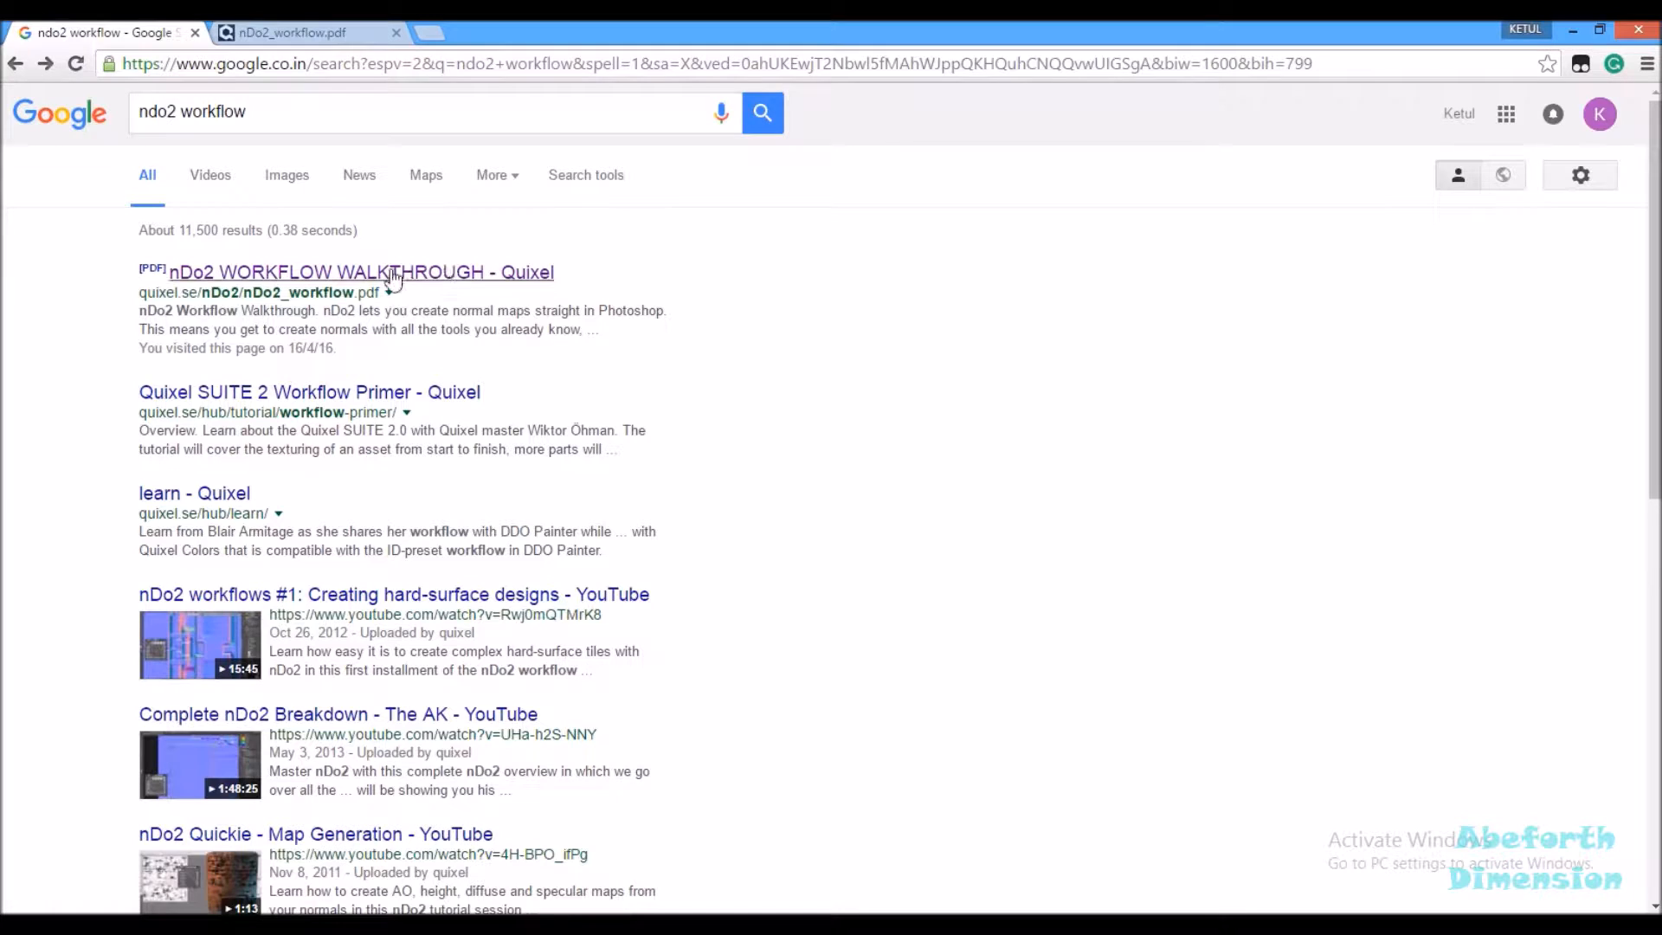
click(236, 30)
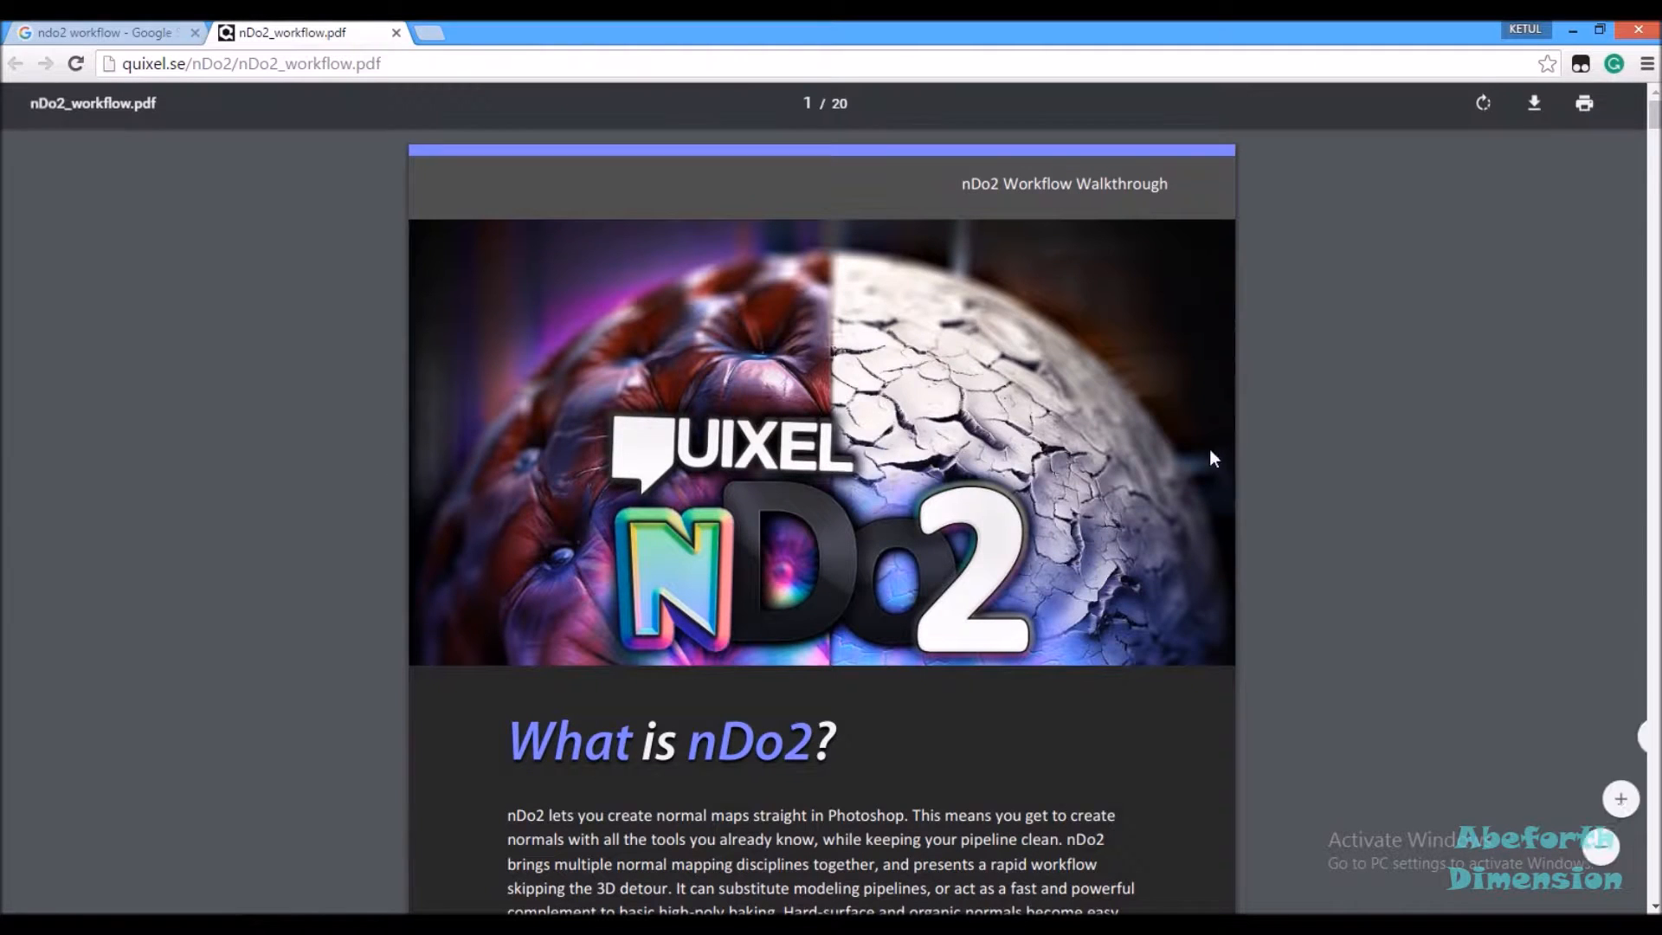
scroll(308, 414, down, 1)
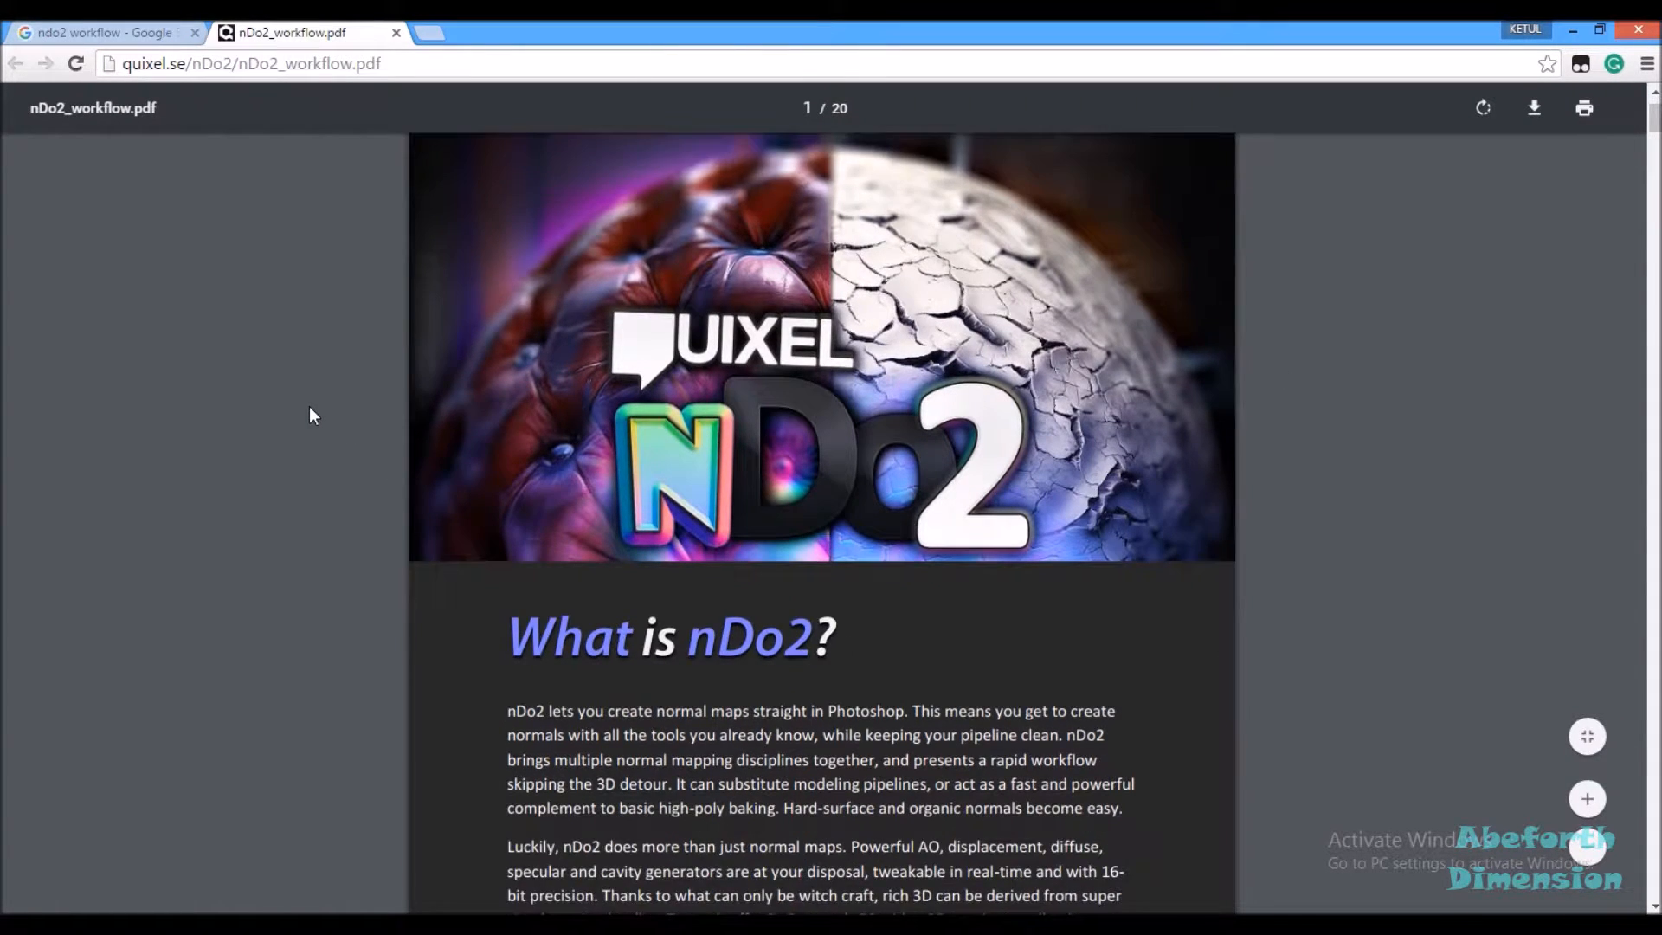
scroll(309, 407, down, 2)
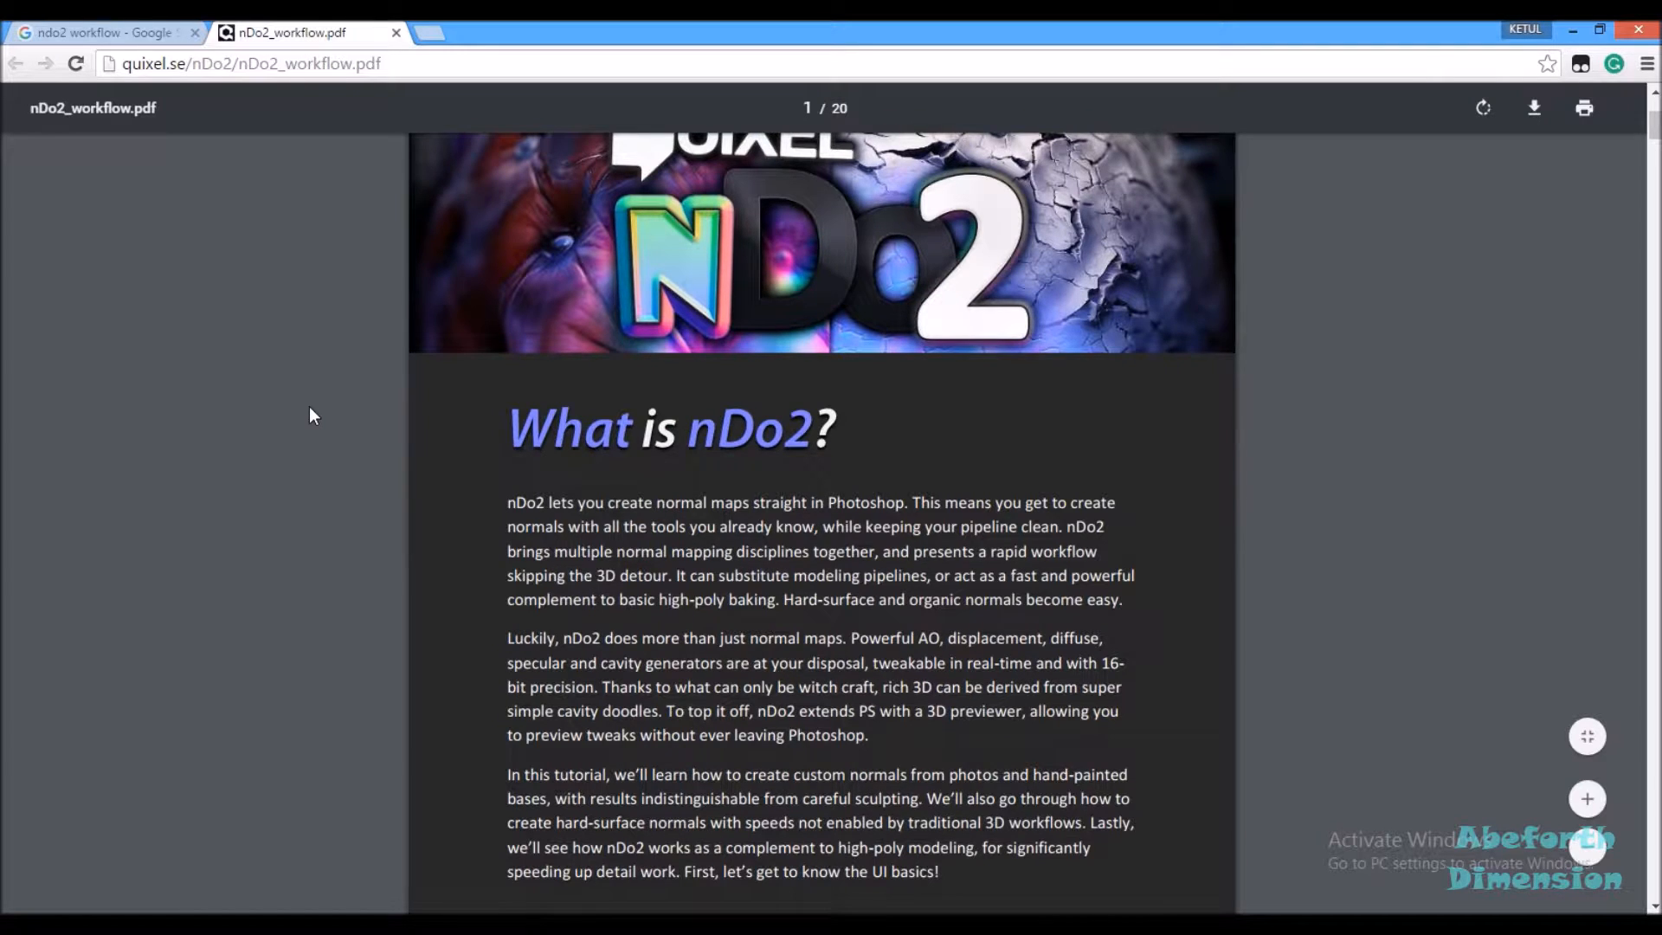
scroll(309, 408, down, 7)
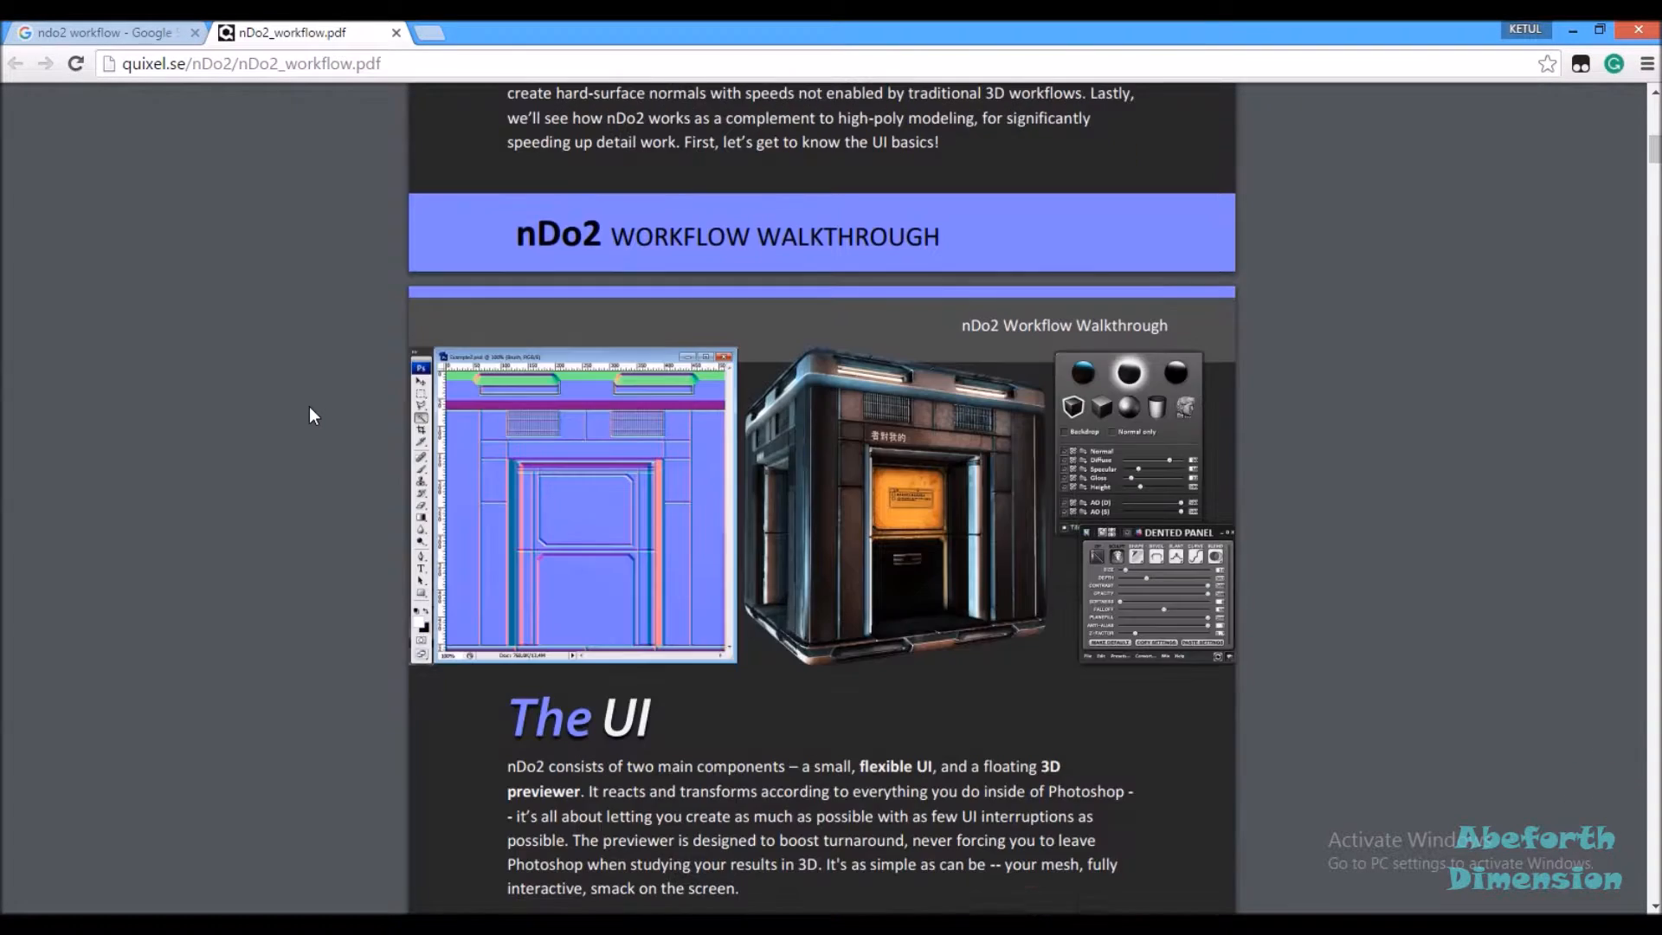
scroll(309, 415, down, 2)
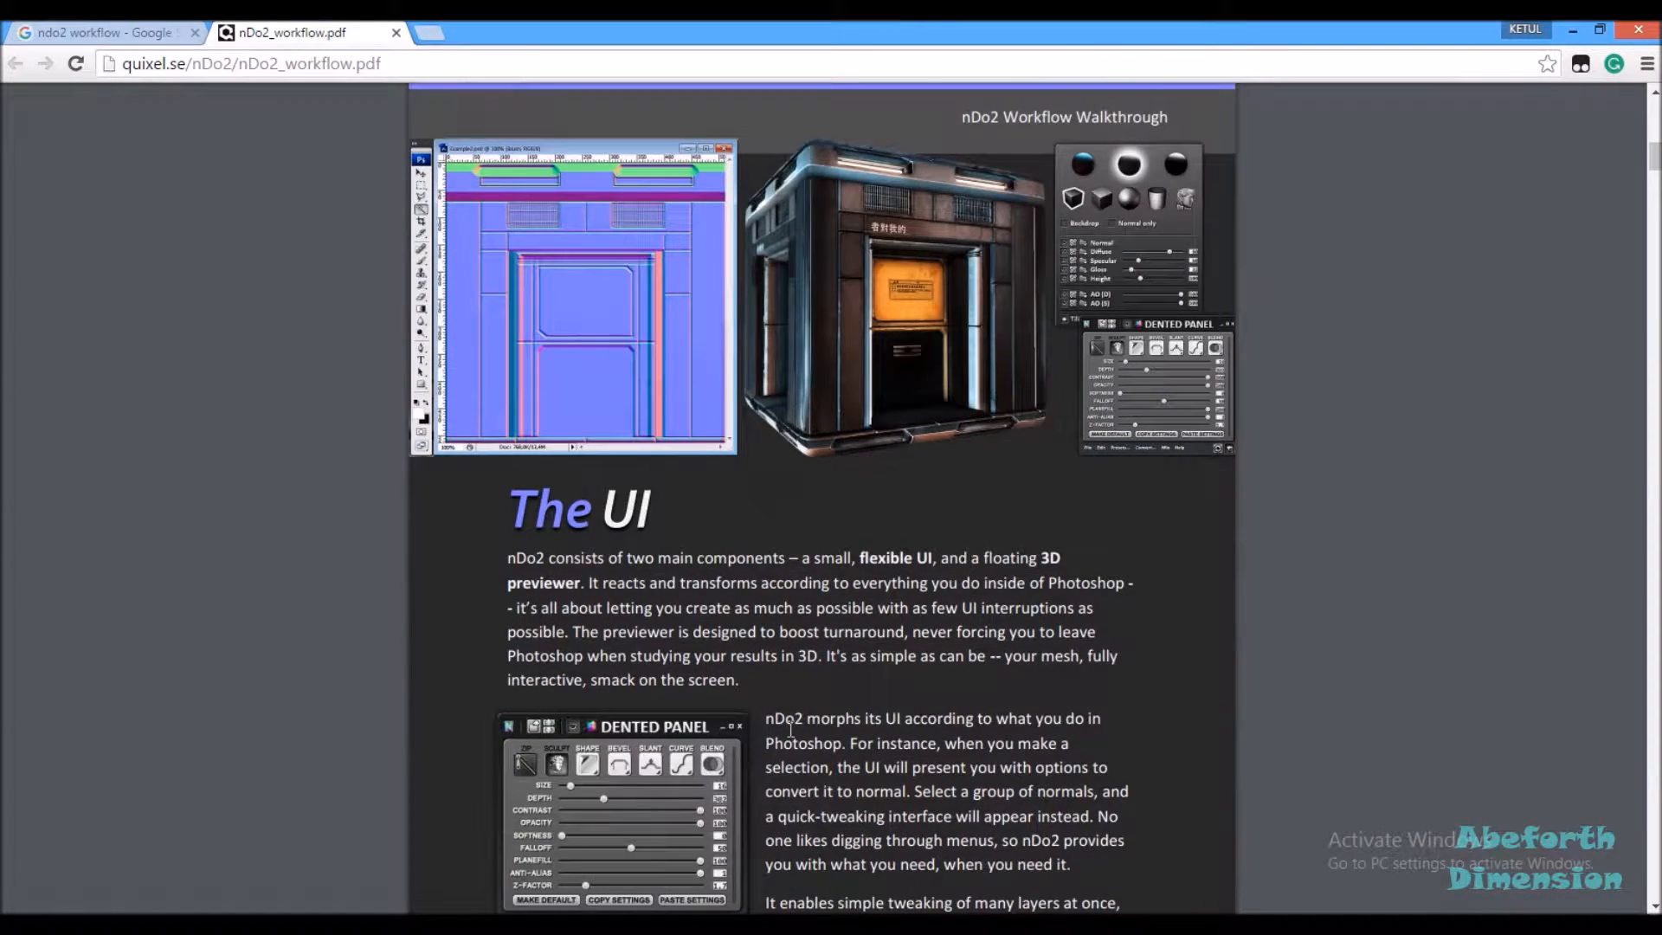
scroll(322, 542, down, 6)
scroll(322, 543, down, 18)
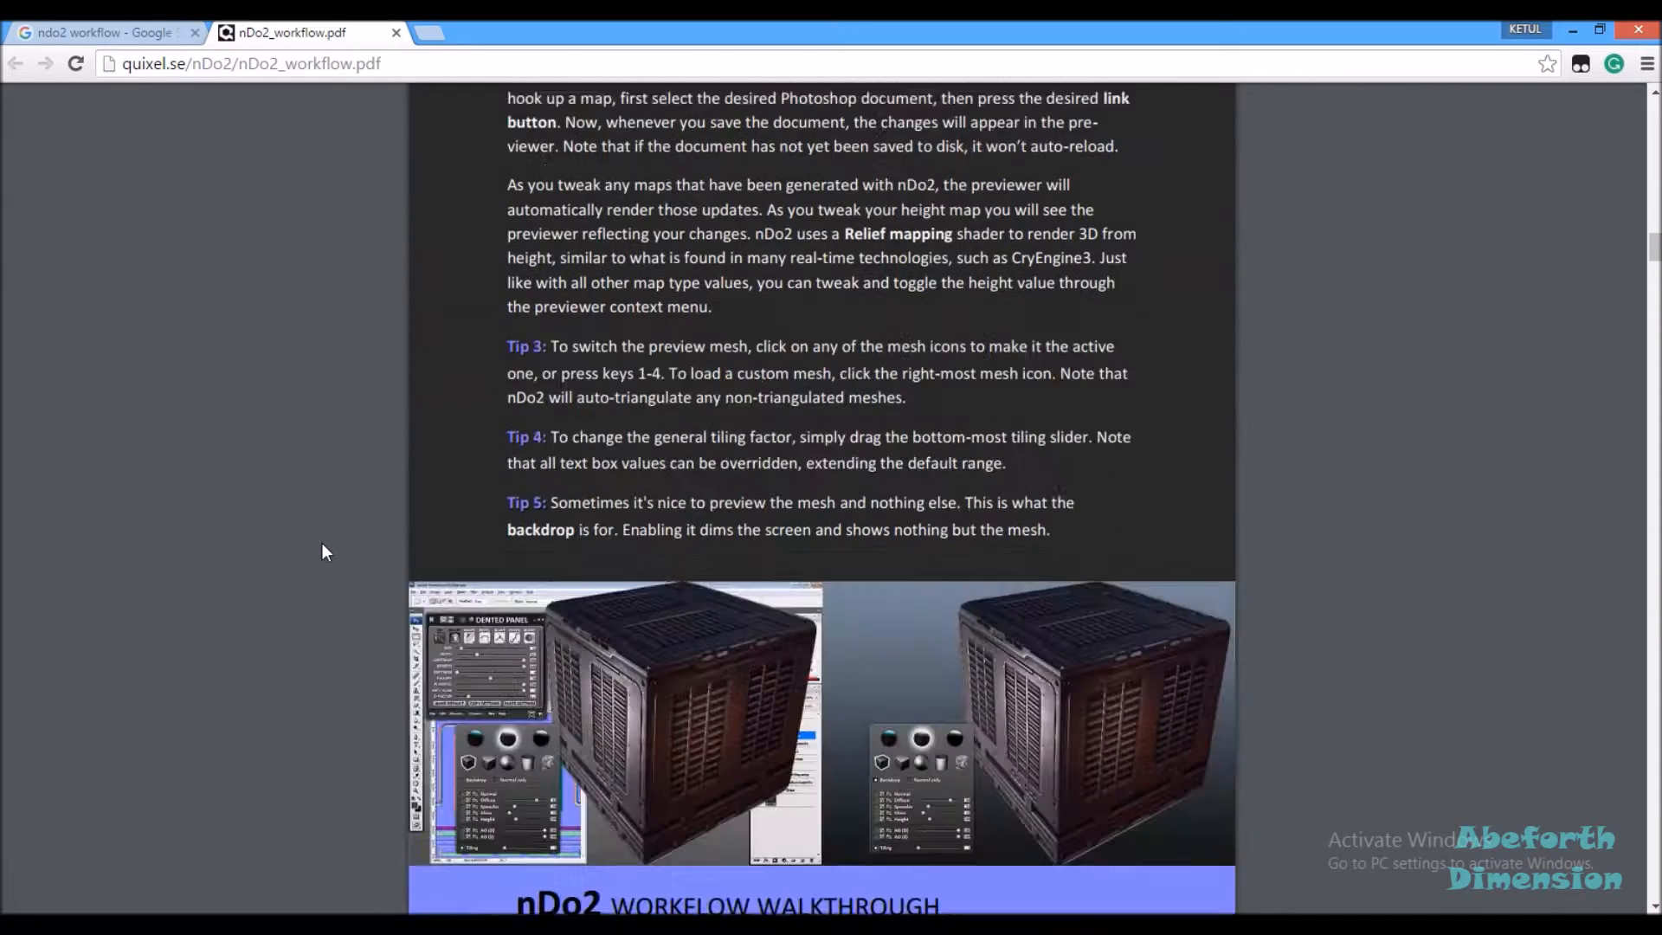
scroll(322, 545, down, 5)
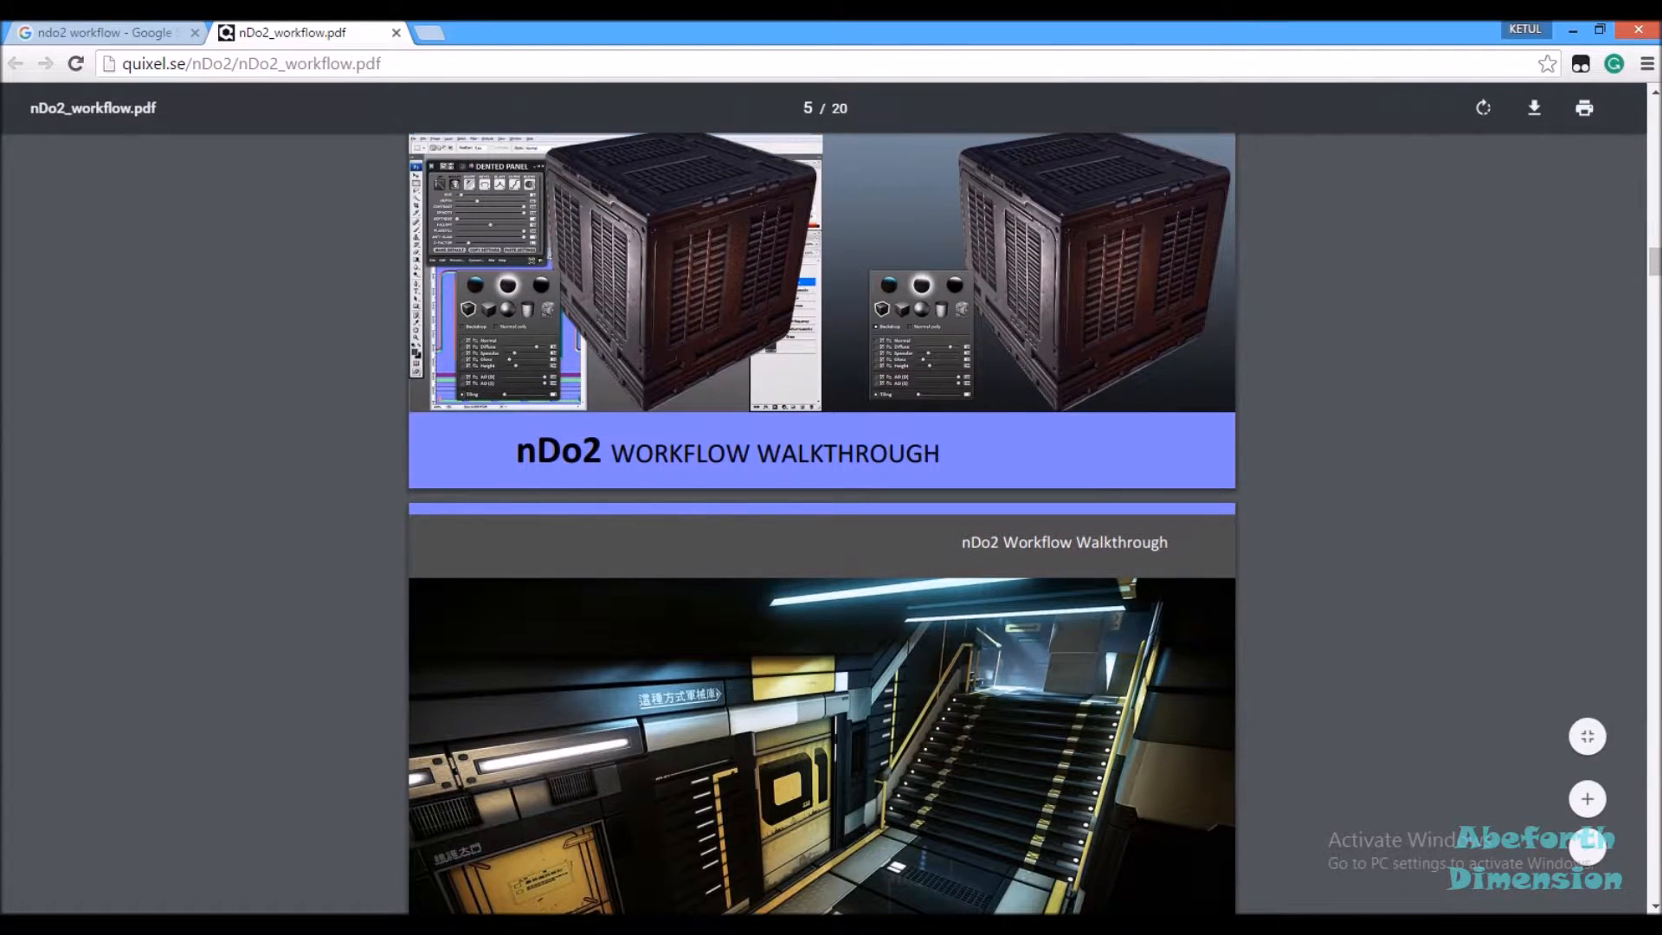
Switch to Photoshop, reposition the Quixel toolbar and NDO panel, and launch the NDO Project Creator
mouse_move(598, 914)
click(604, 859)
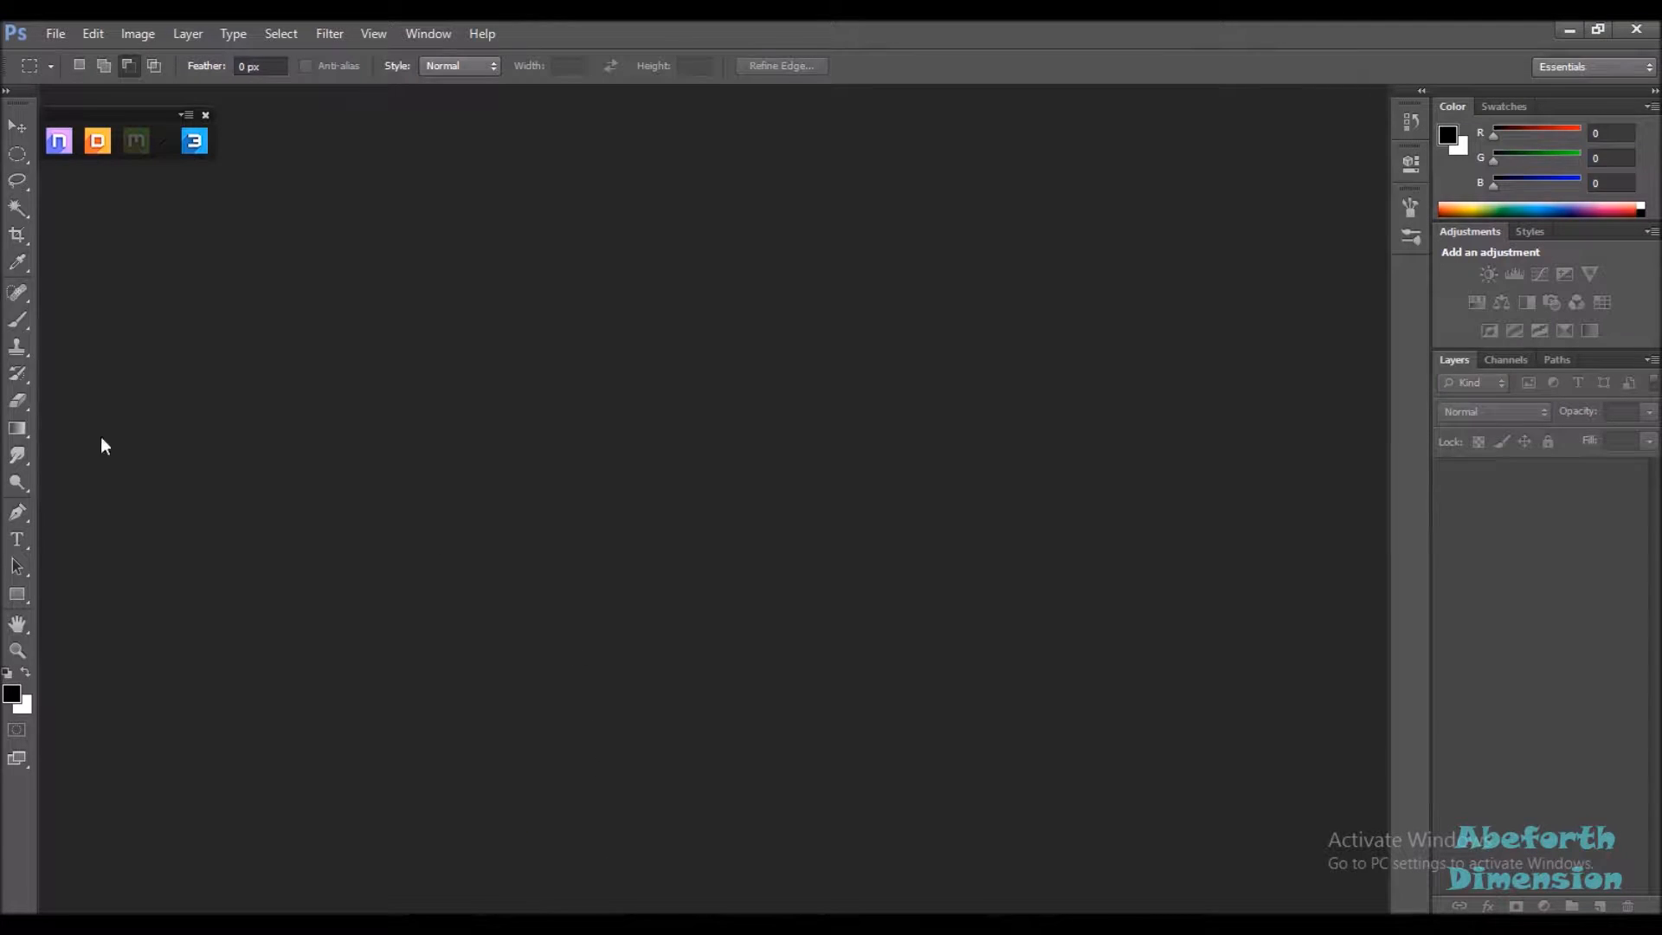
drag(102, 115, 159, 113)
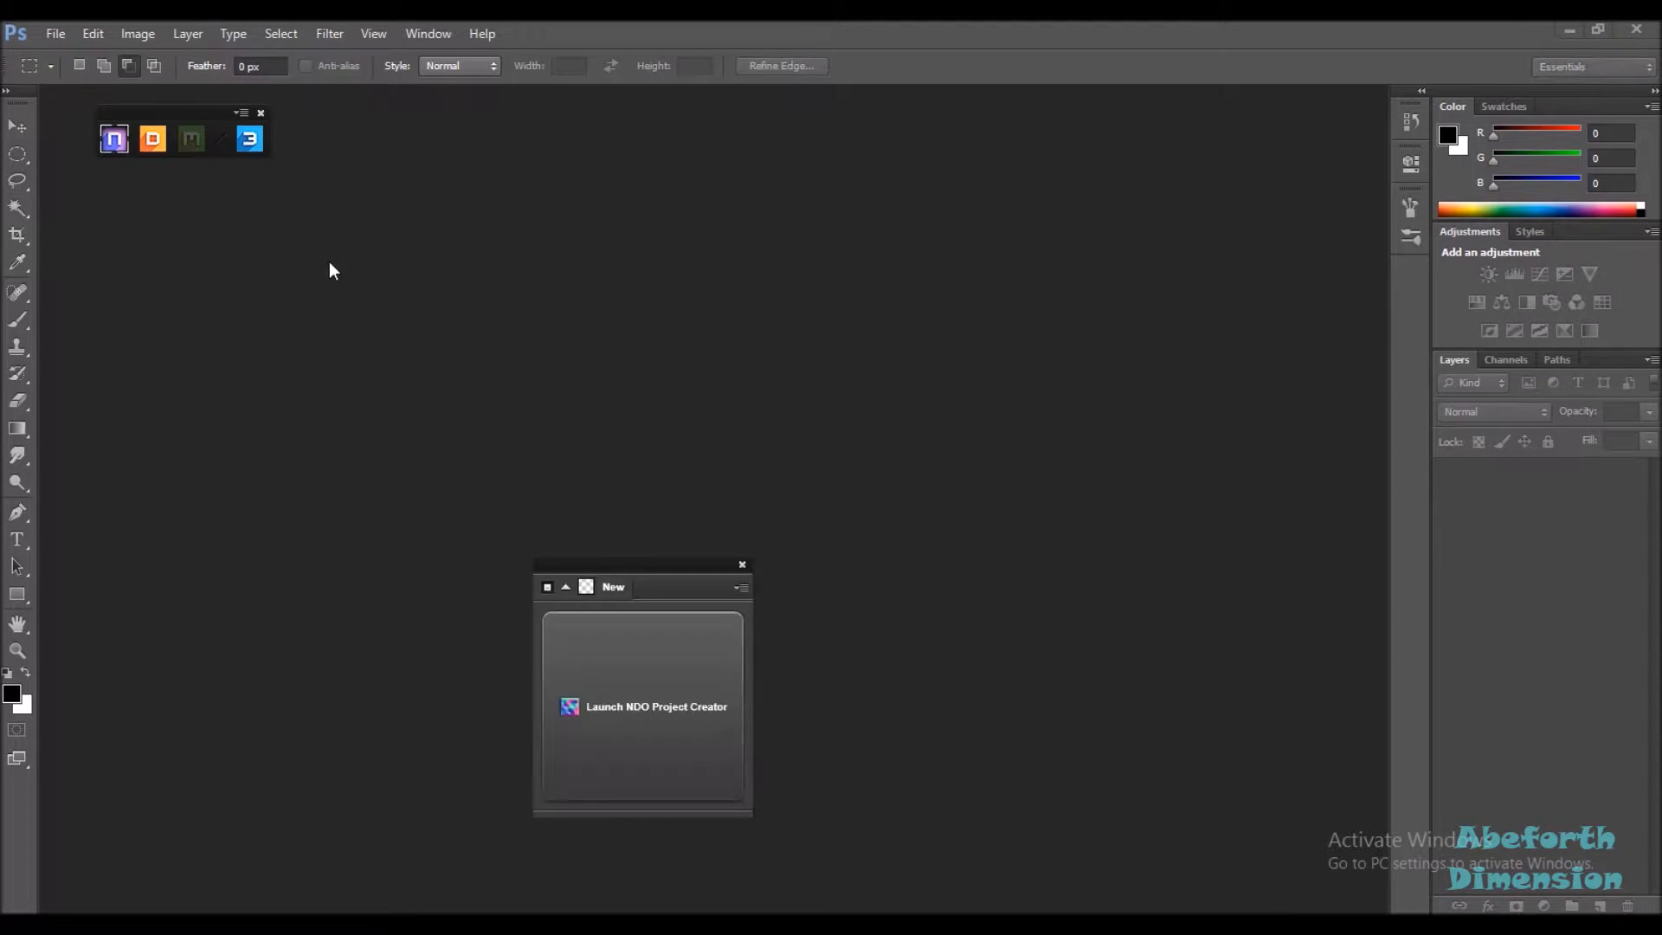
drag(645, 559, 630, 290)
click(622, 449)
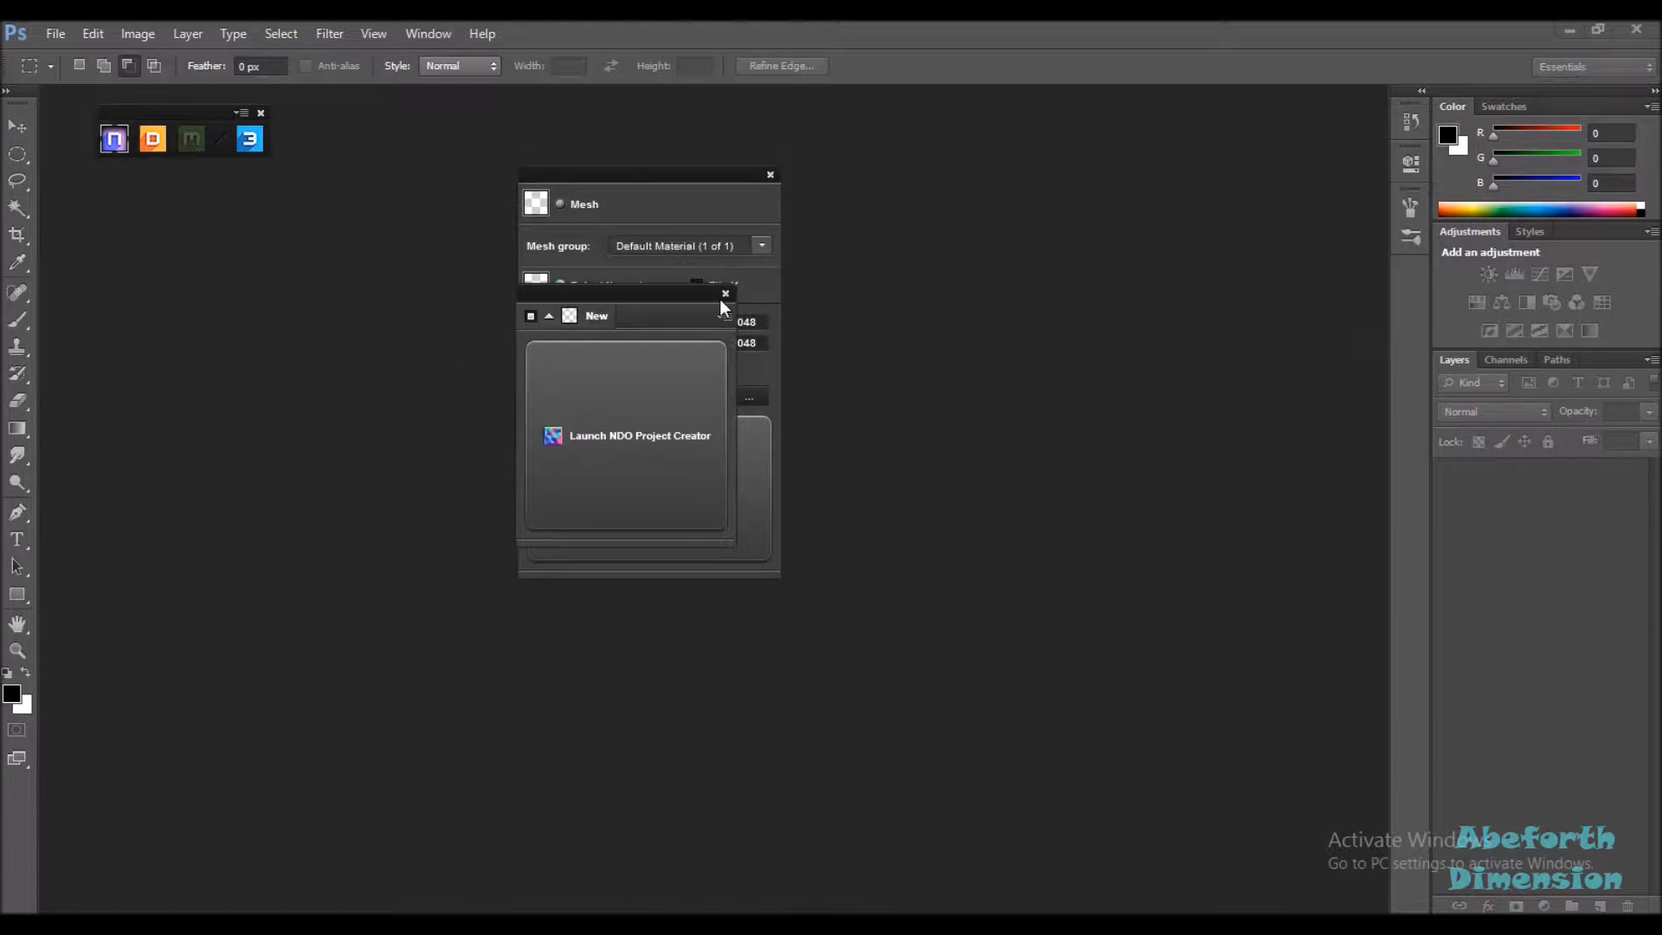
Separate the two overlapping NDO windows and set the project's output file in the Tileable Mats folder
drag(599, 308, 274, 394)
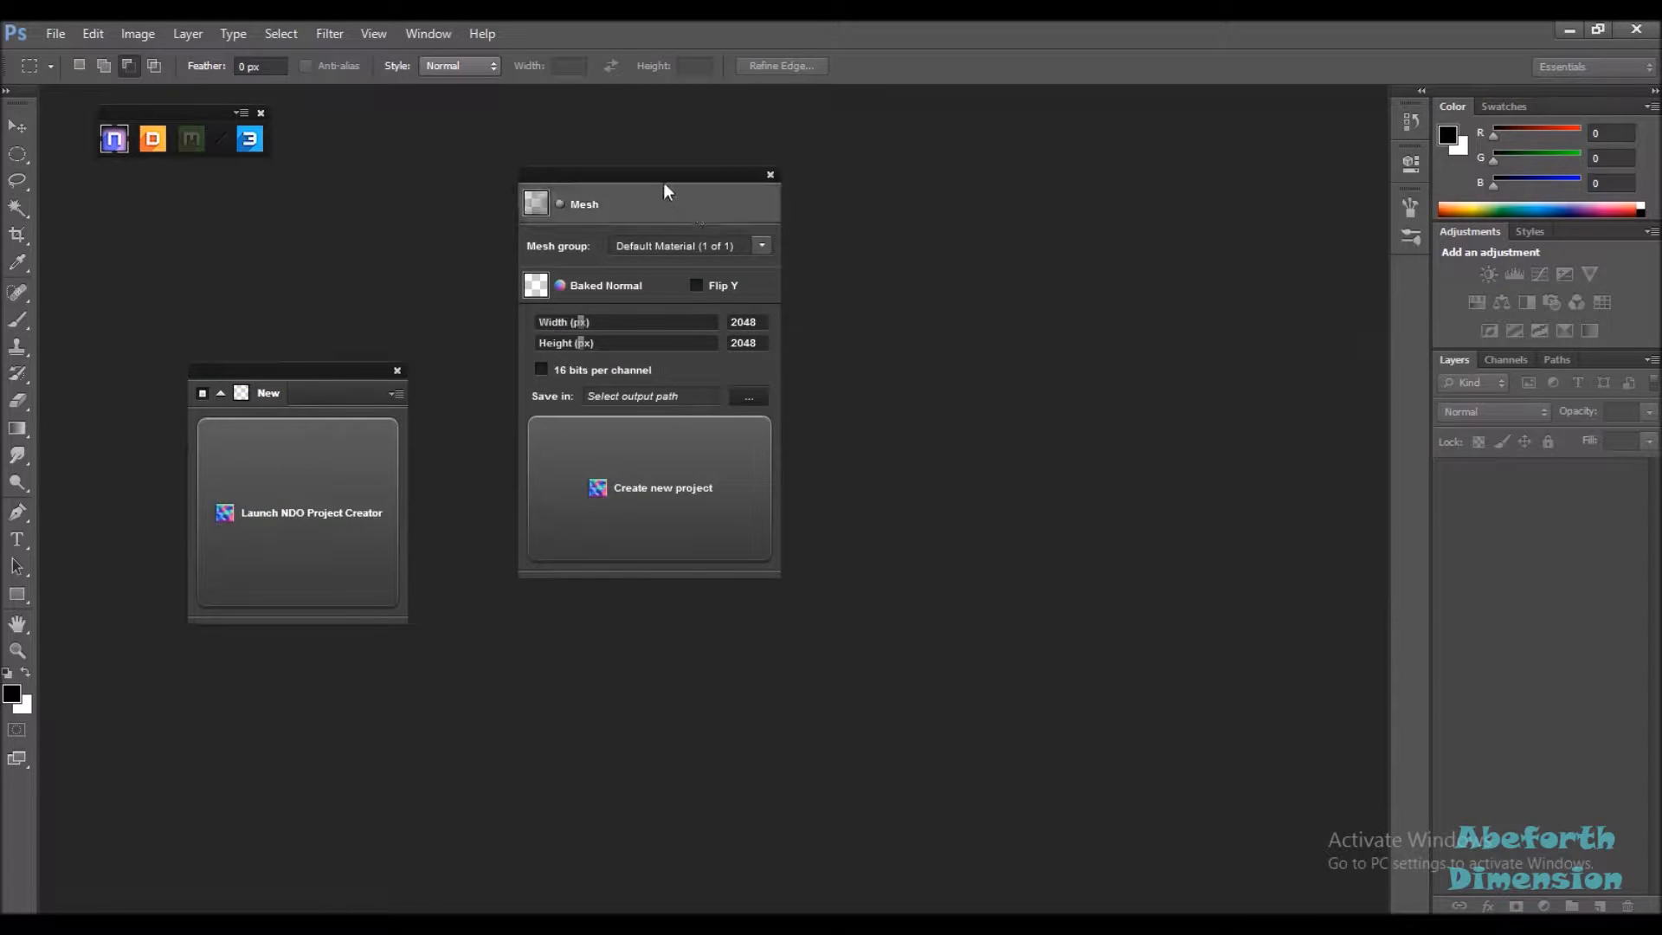
drag(657, 179, 723, 241)
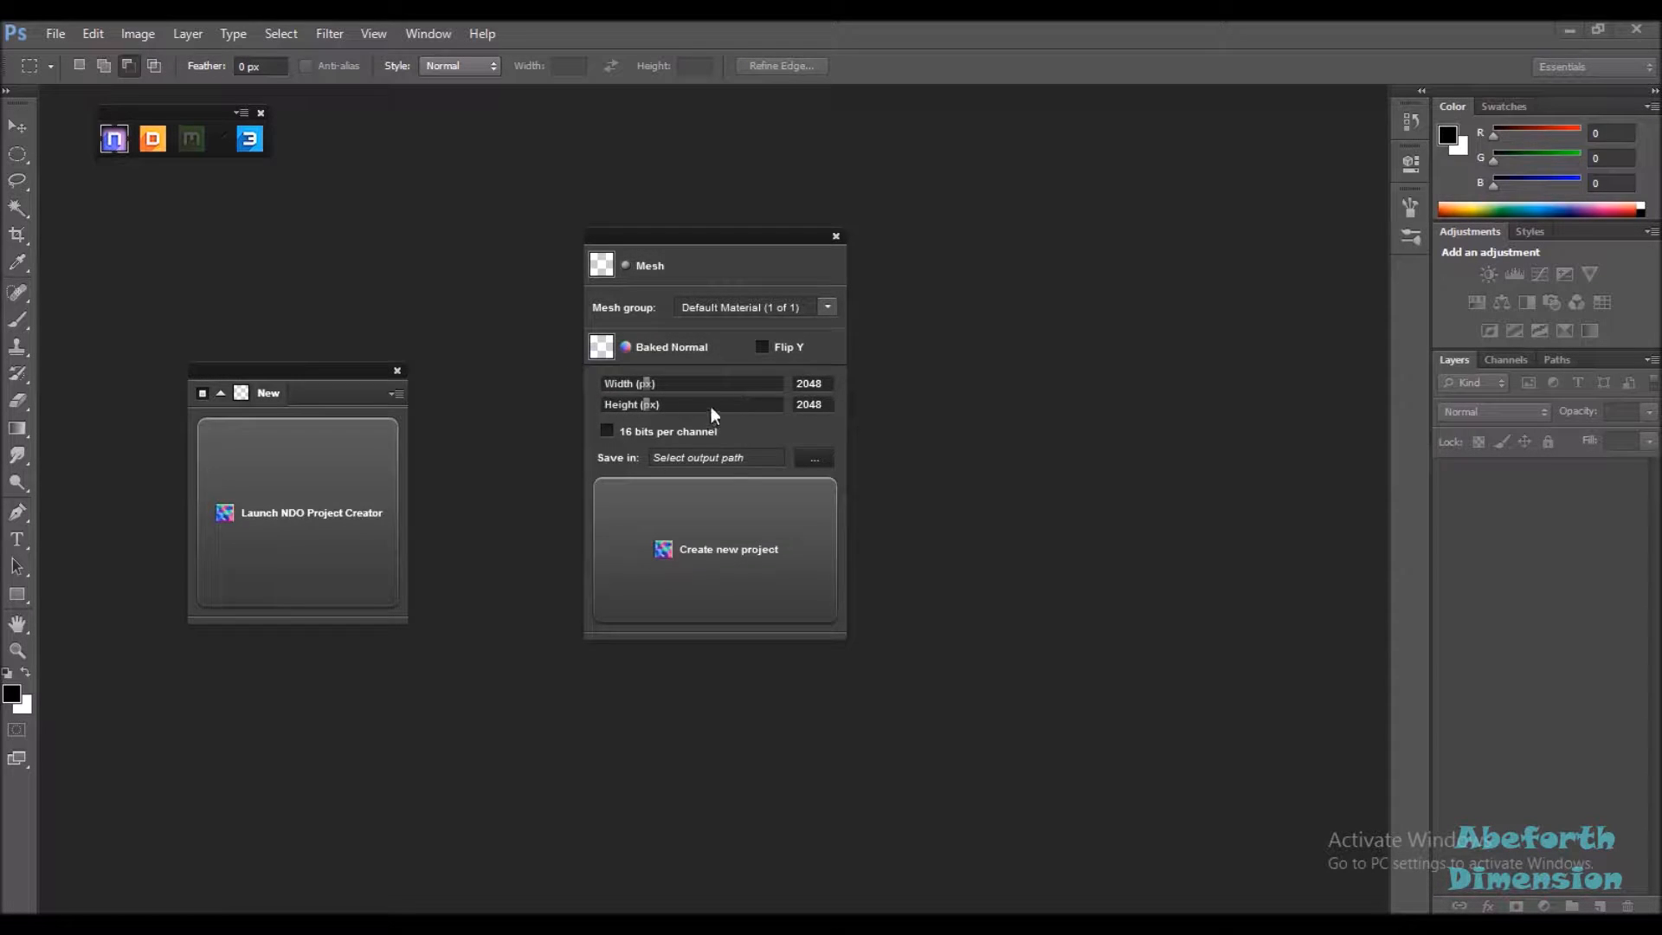
click(815, 458)
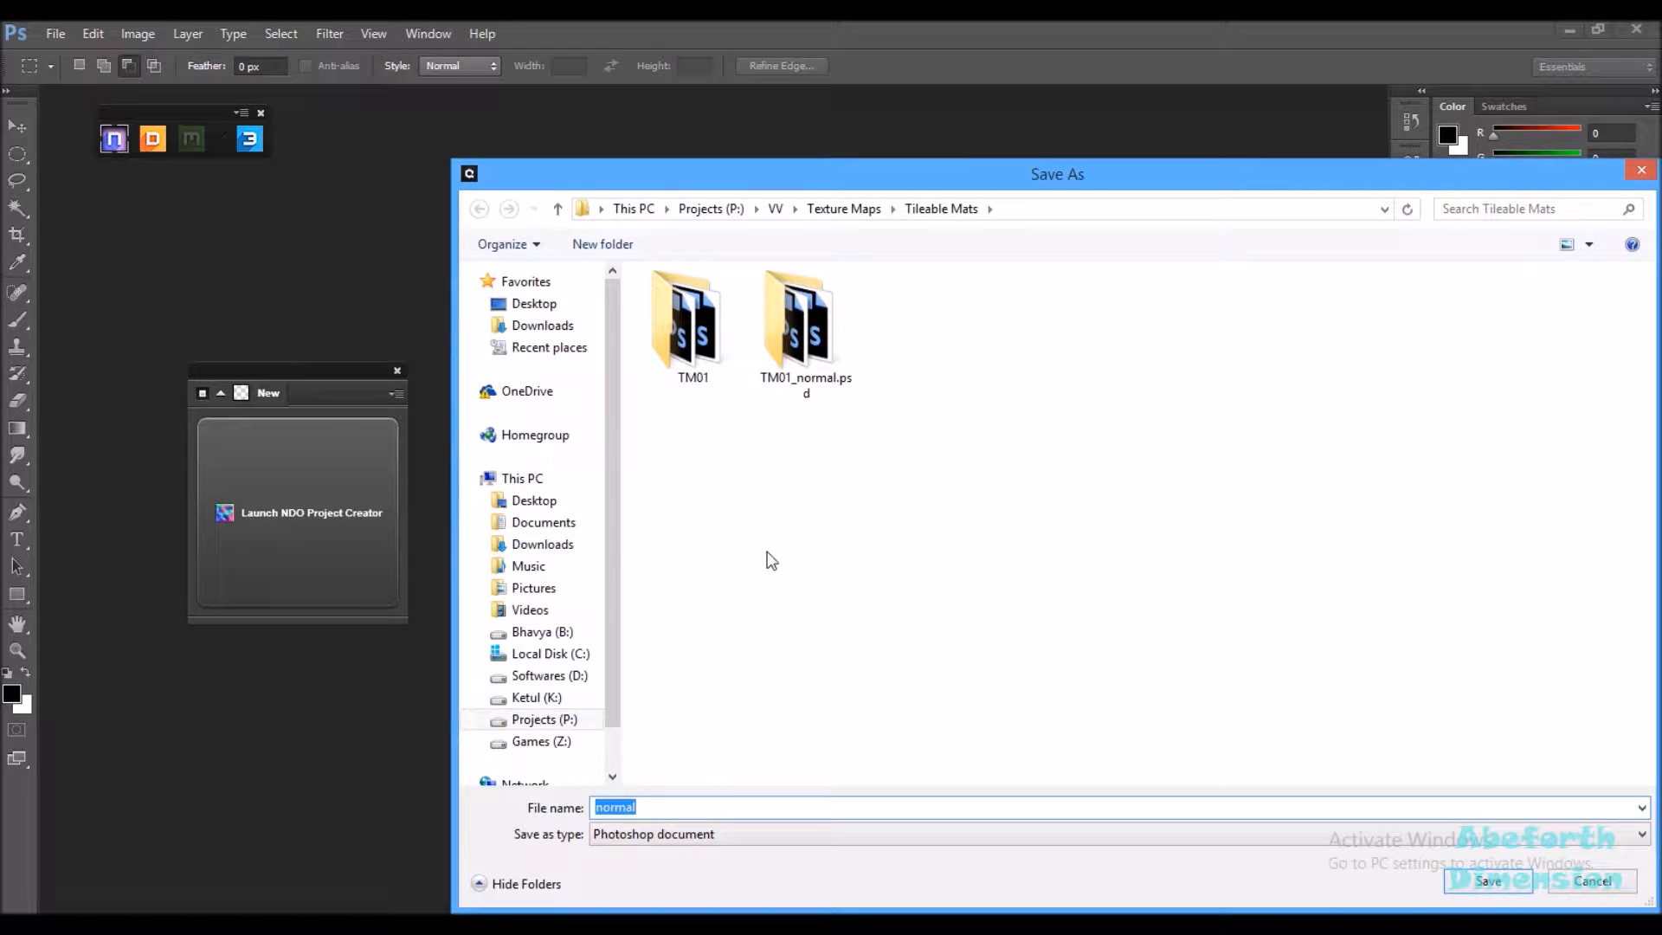
text(TM)
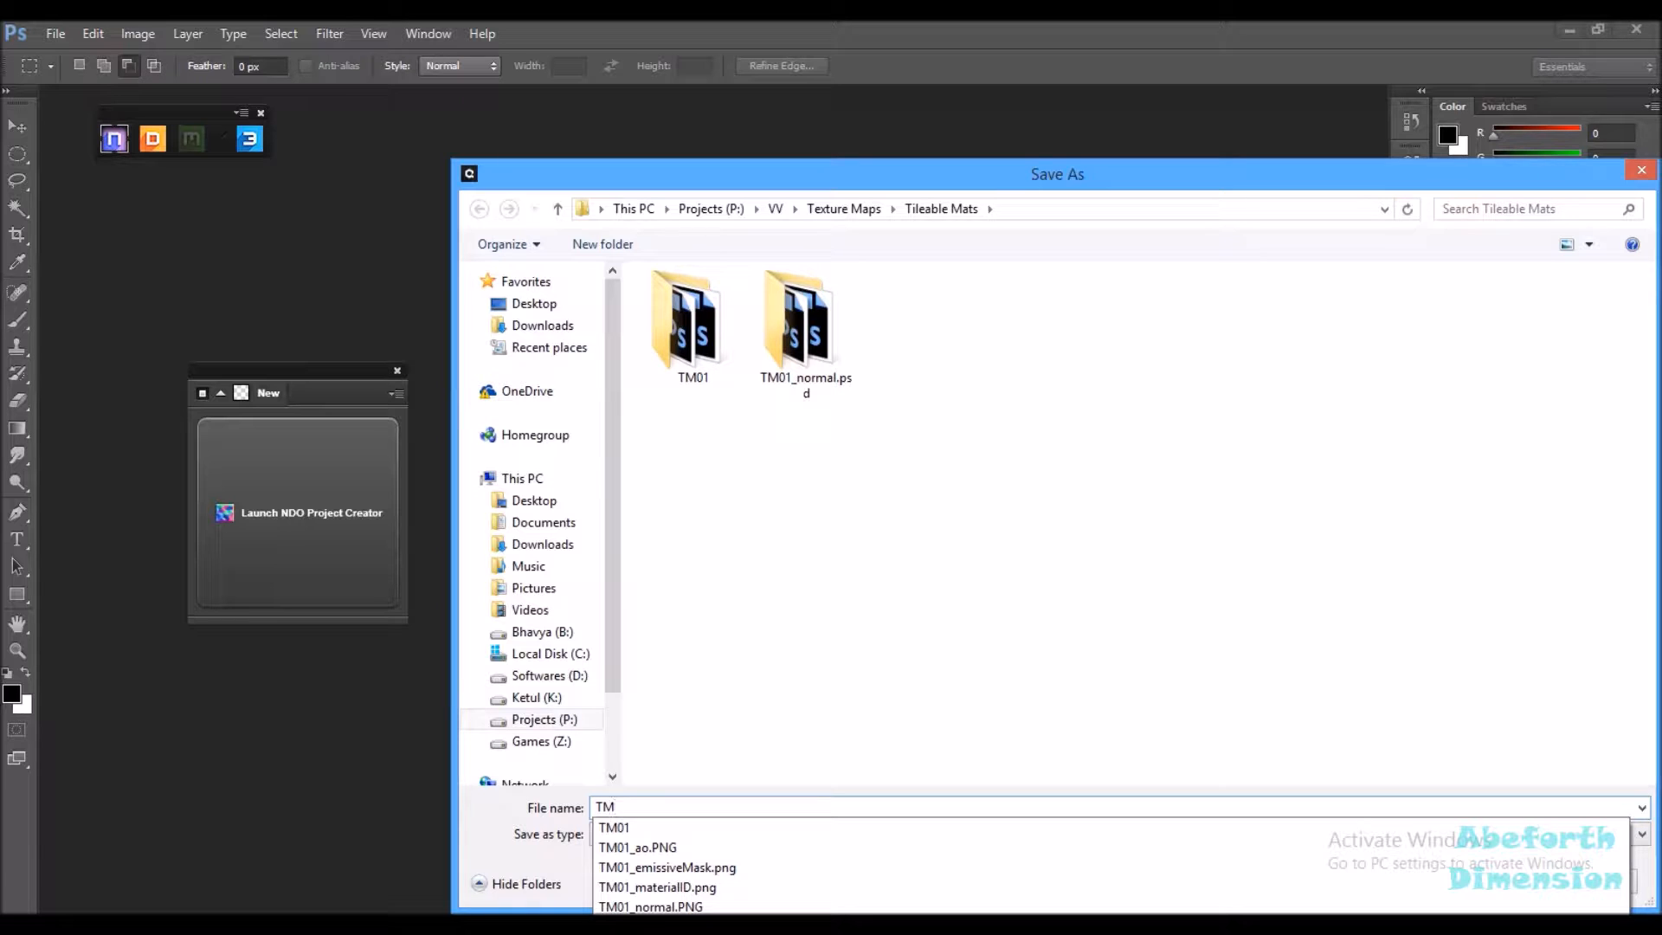
key(Return)
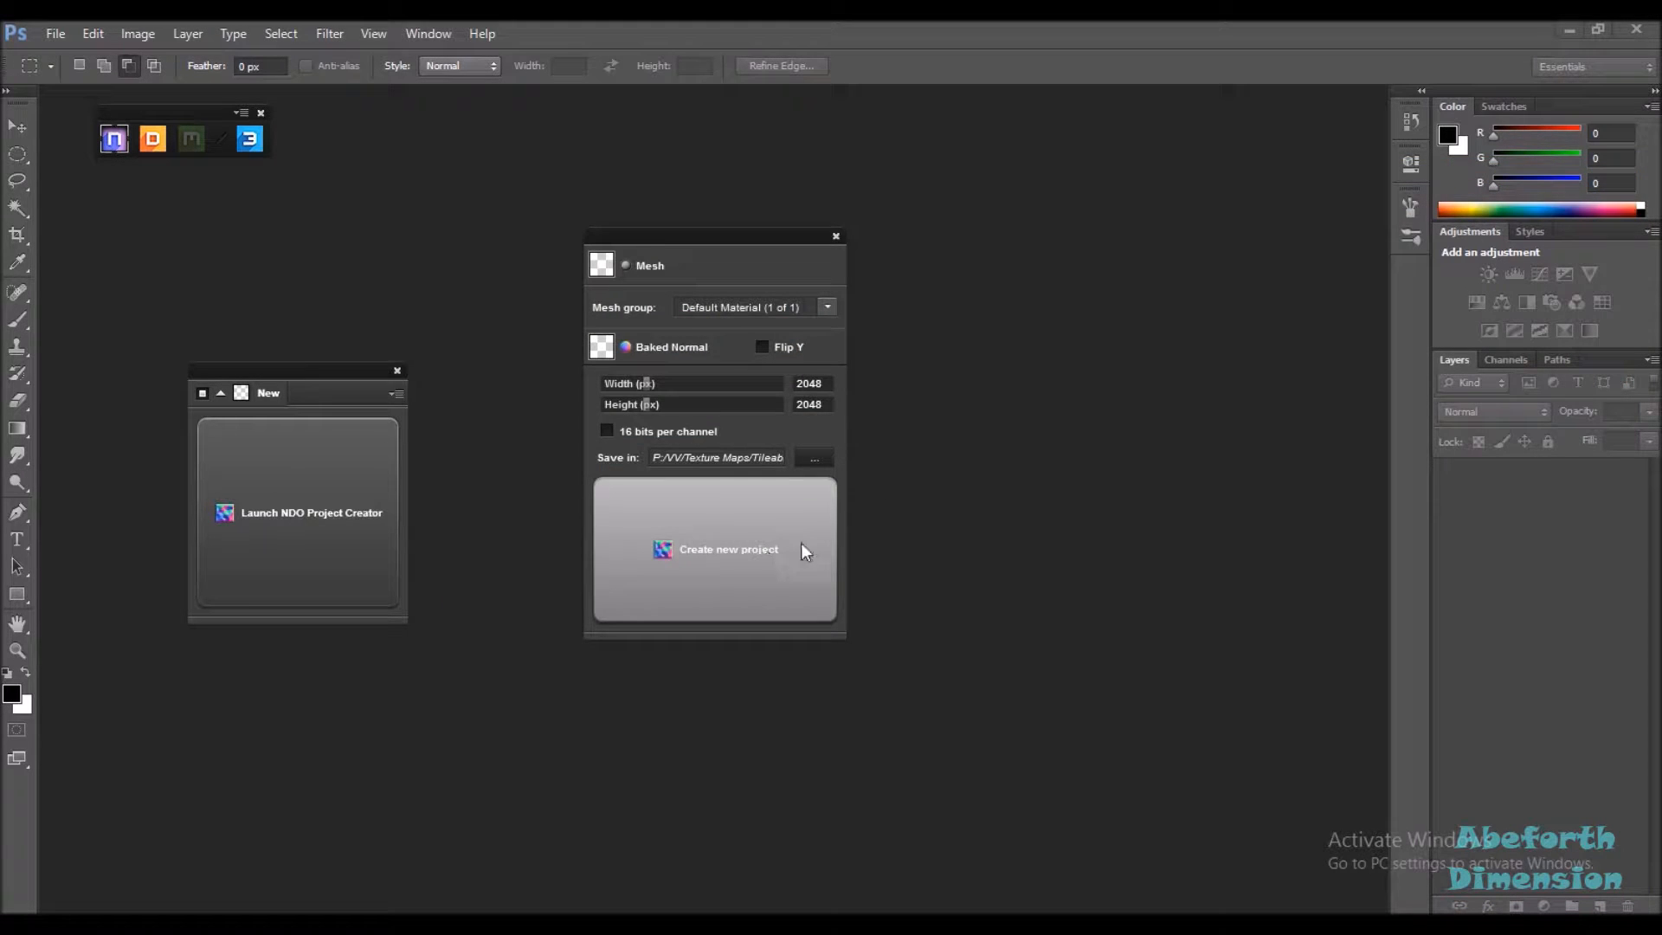
Create the new NDO project and move the NDO panel off the canvas into the empty space beside it
click(756, 583)
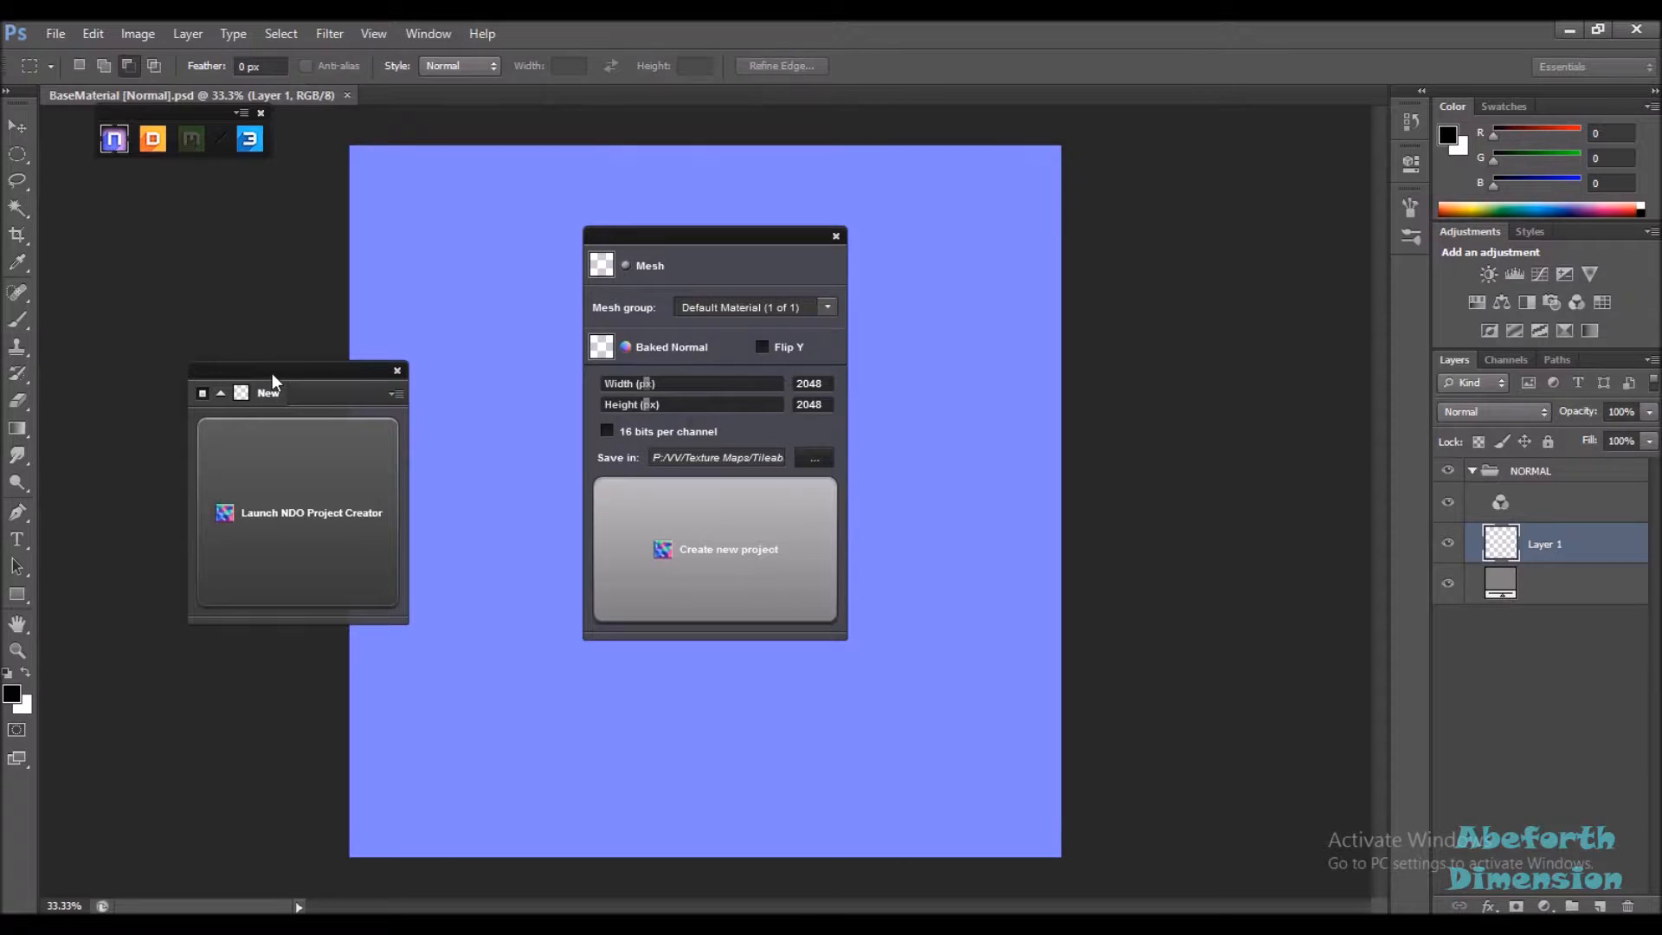
click(318, 372)
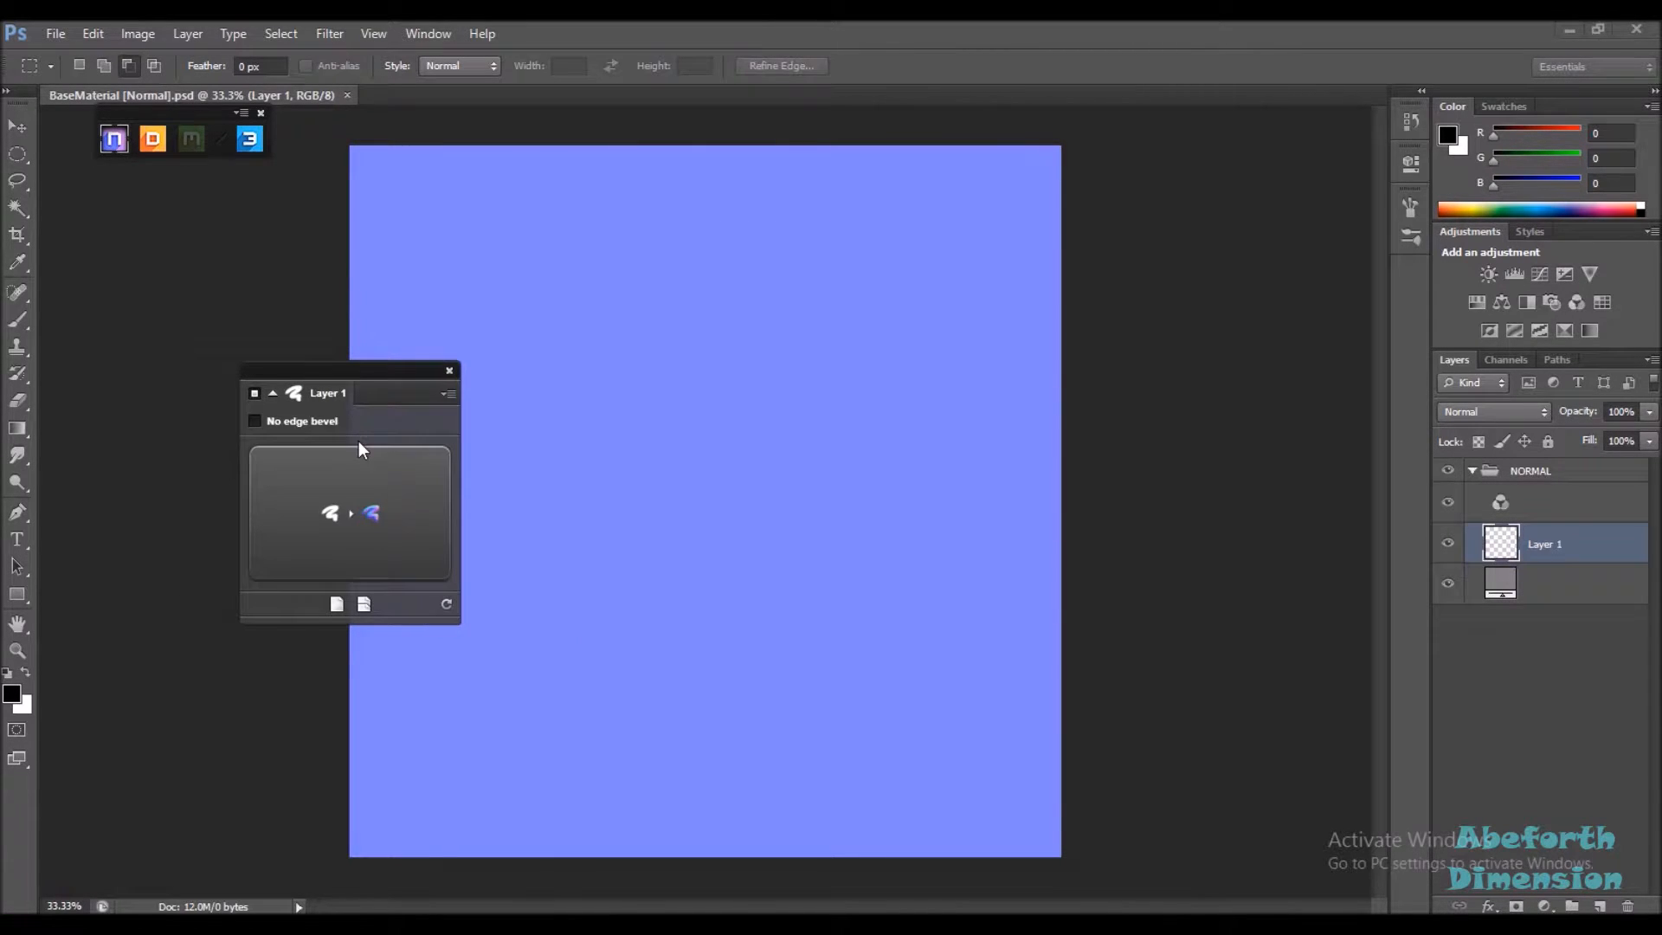
drag(363, 372, 1246, 313)
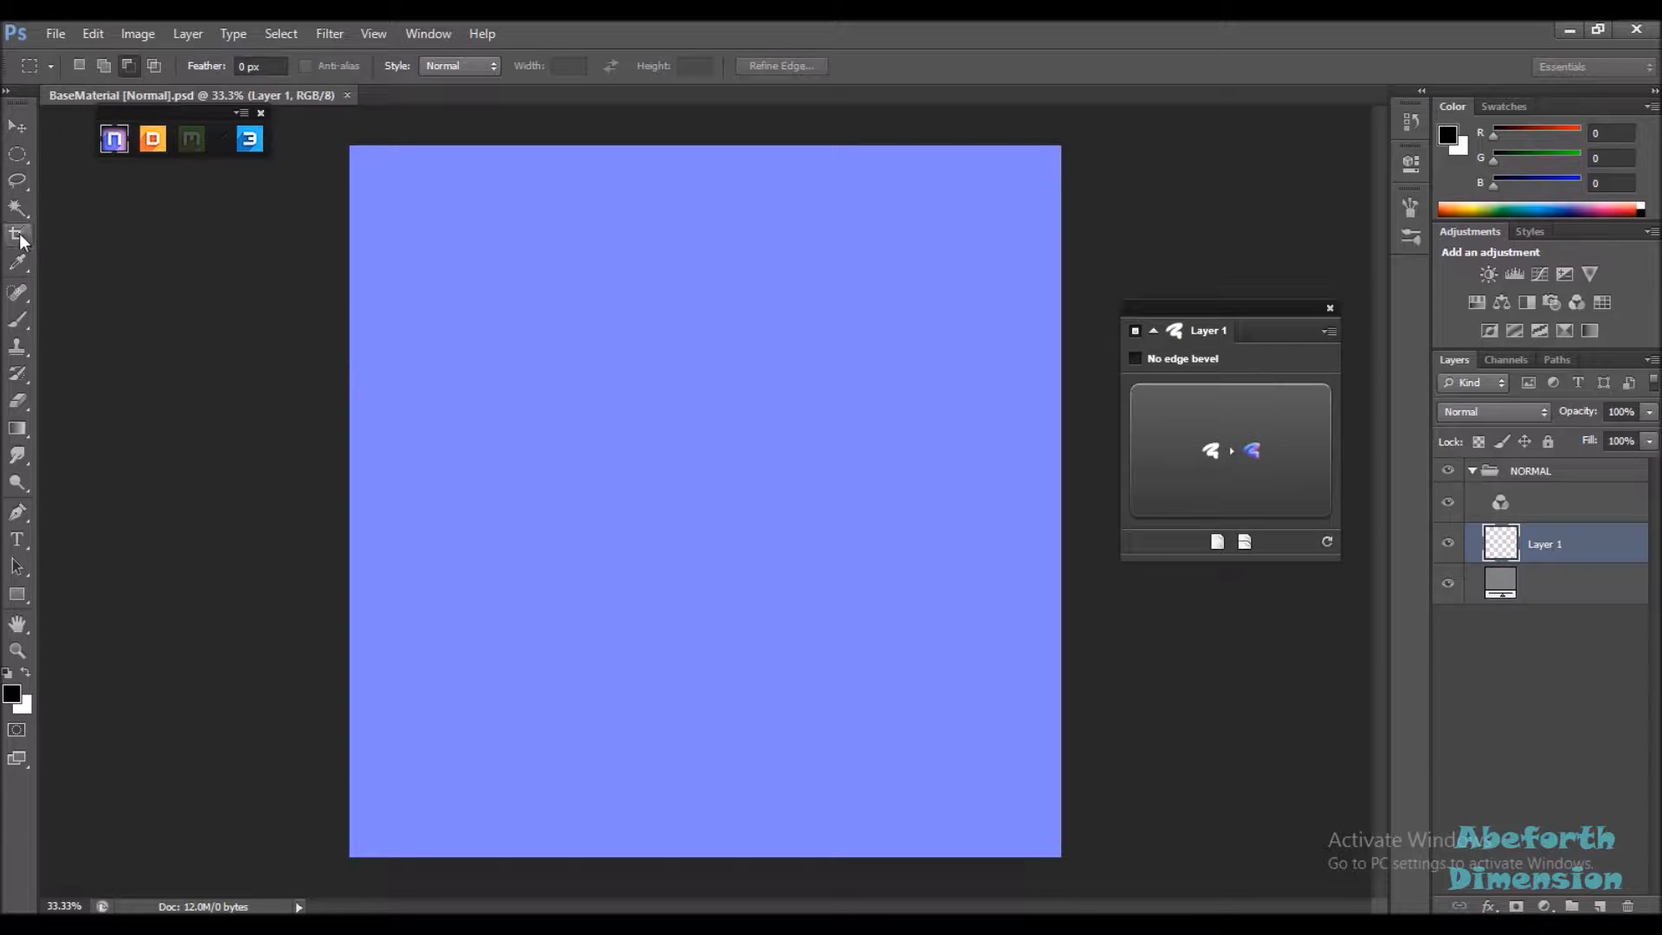
Select a narrow full-height vertical strip along the canvas's left edge with the Rectangular Marquee tool
click(18, 157)
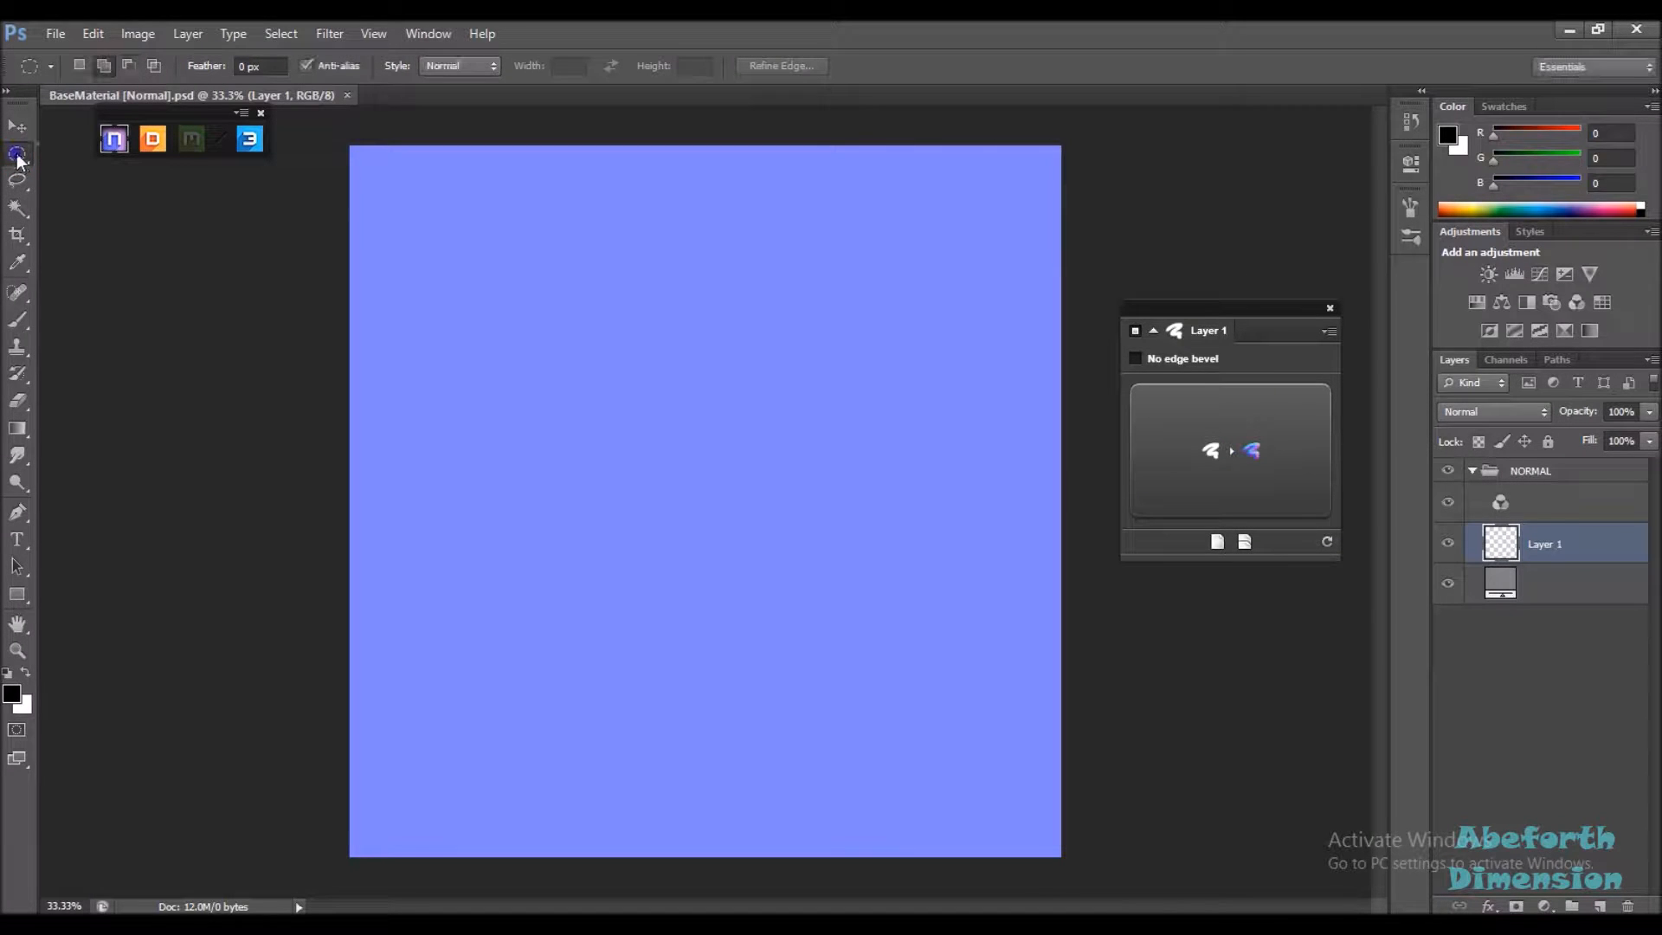
click(148, 152)
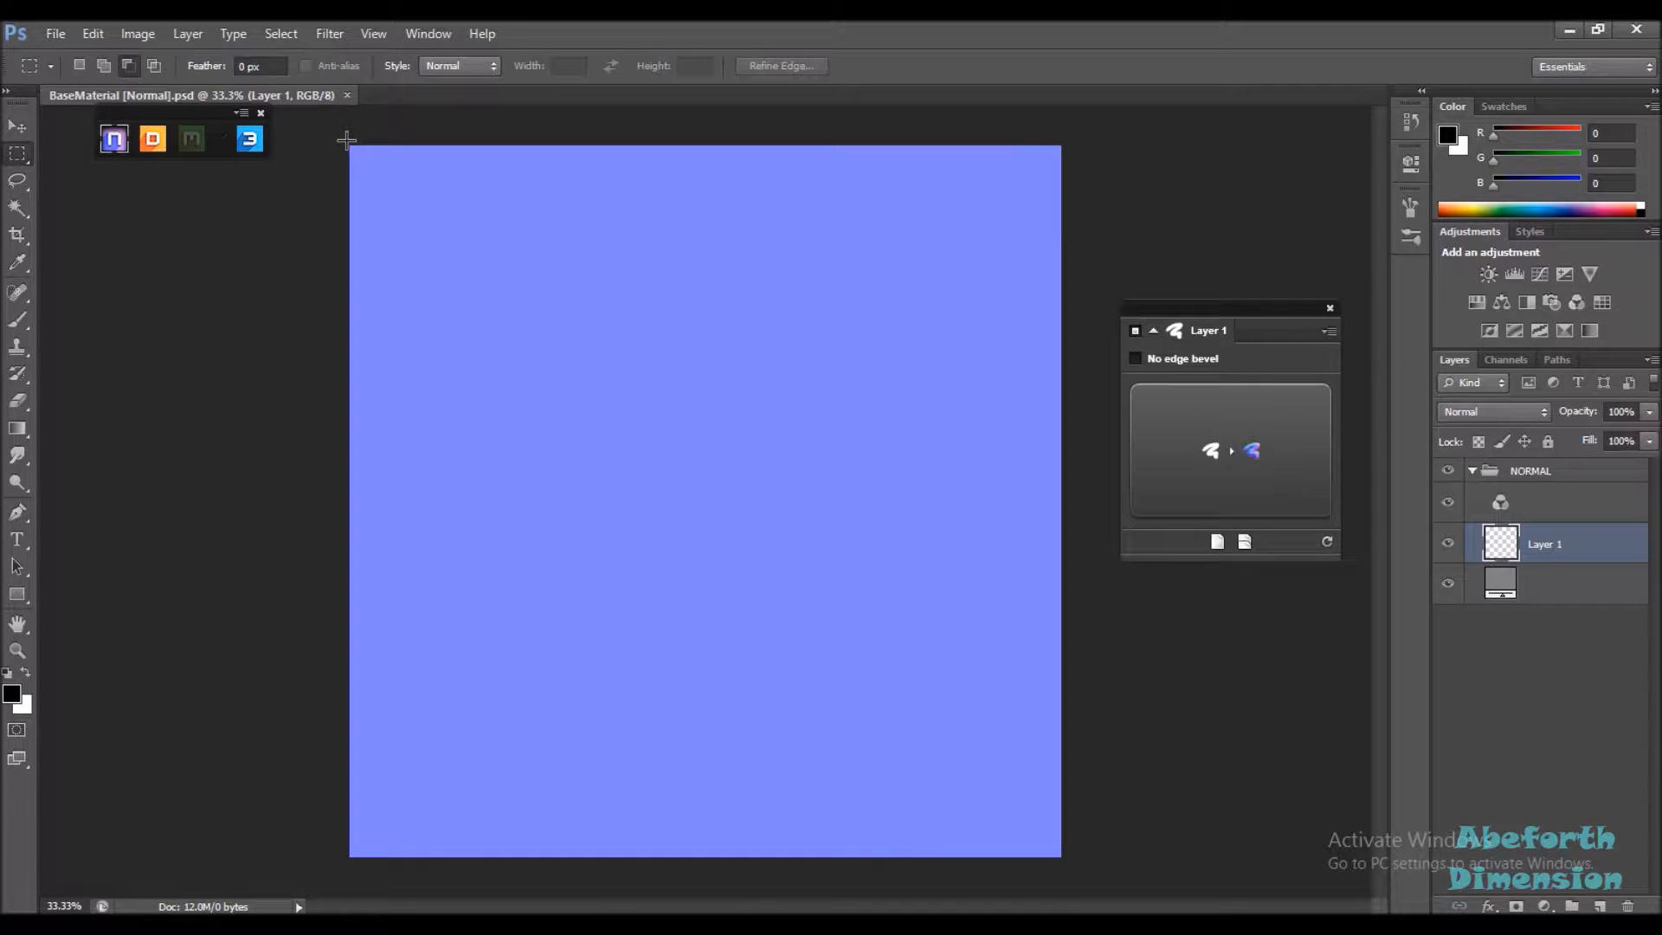
drag(353, 146, 447, 858)
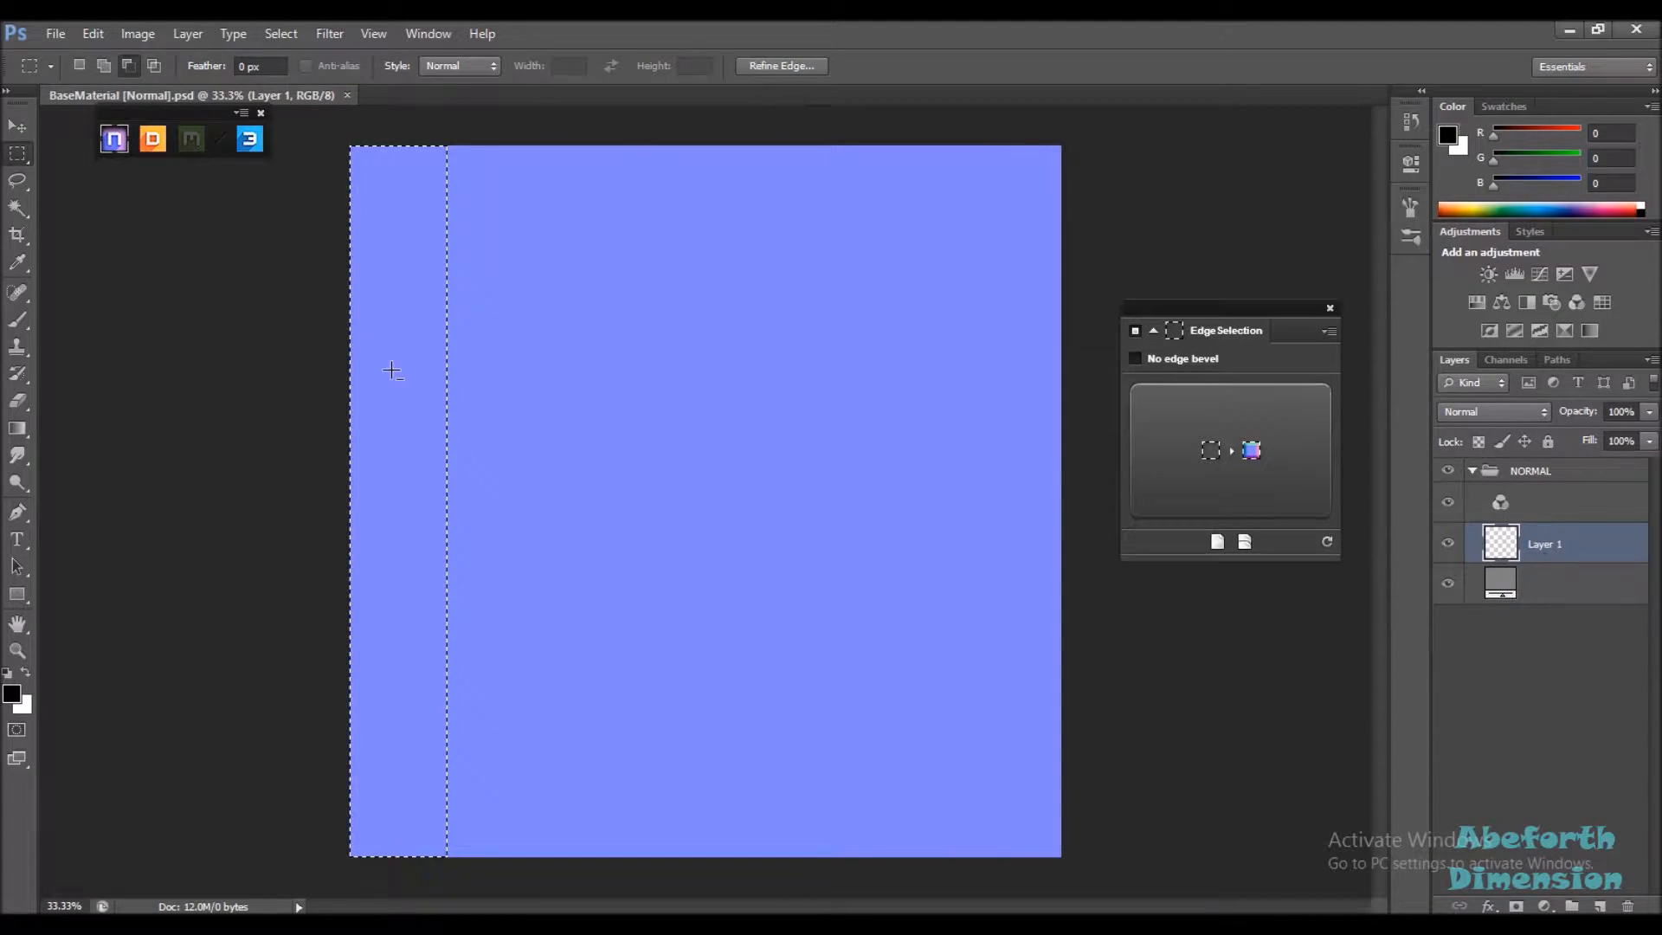
Convert the strip selection into an NDO normal layer, leaving edge bevel enabled
click(1202, 506)
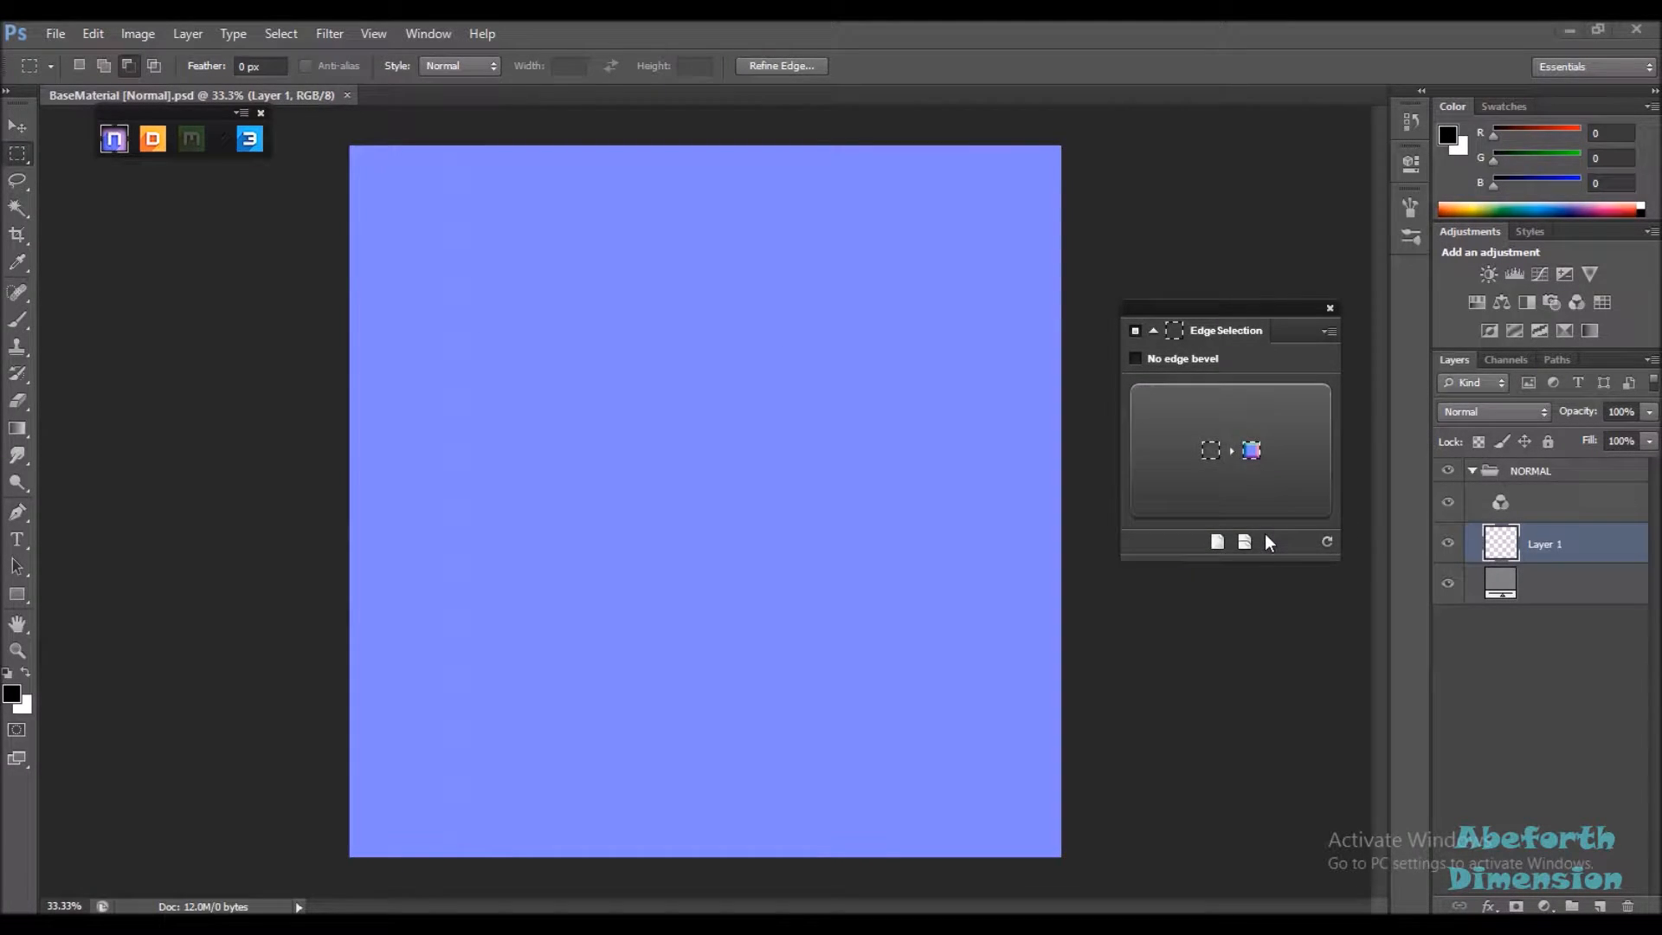
click(1218, 469)
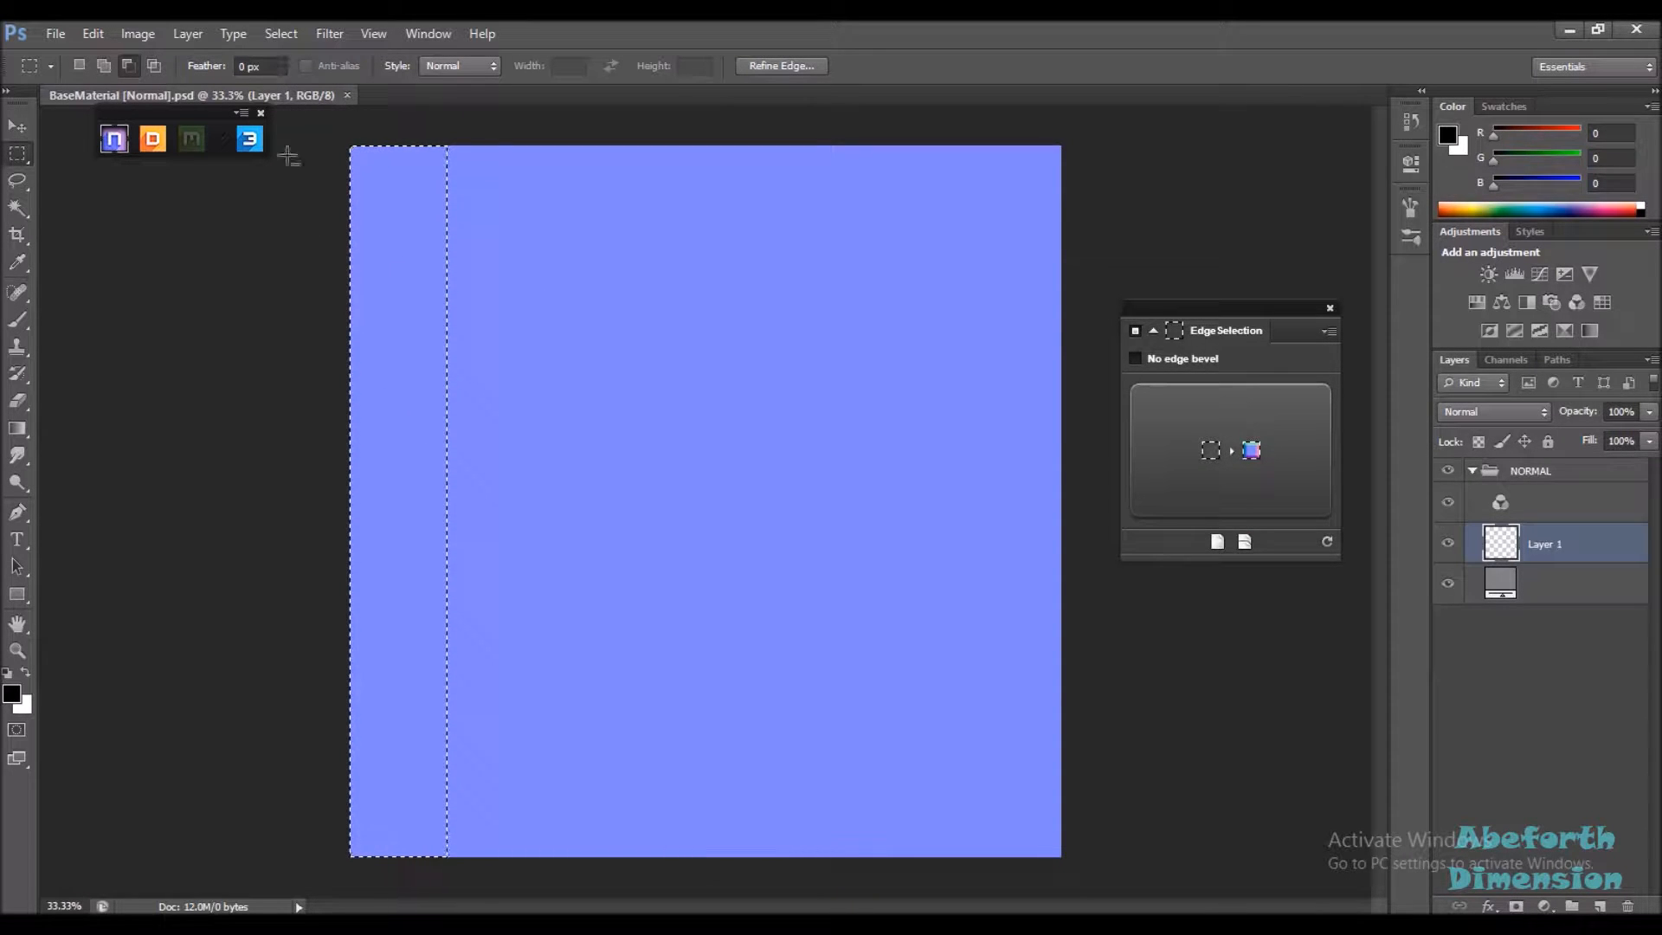
click(1134, 464)
click(1213, 462)
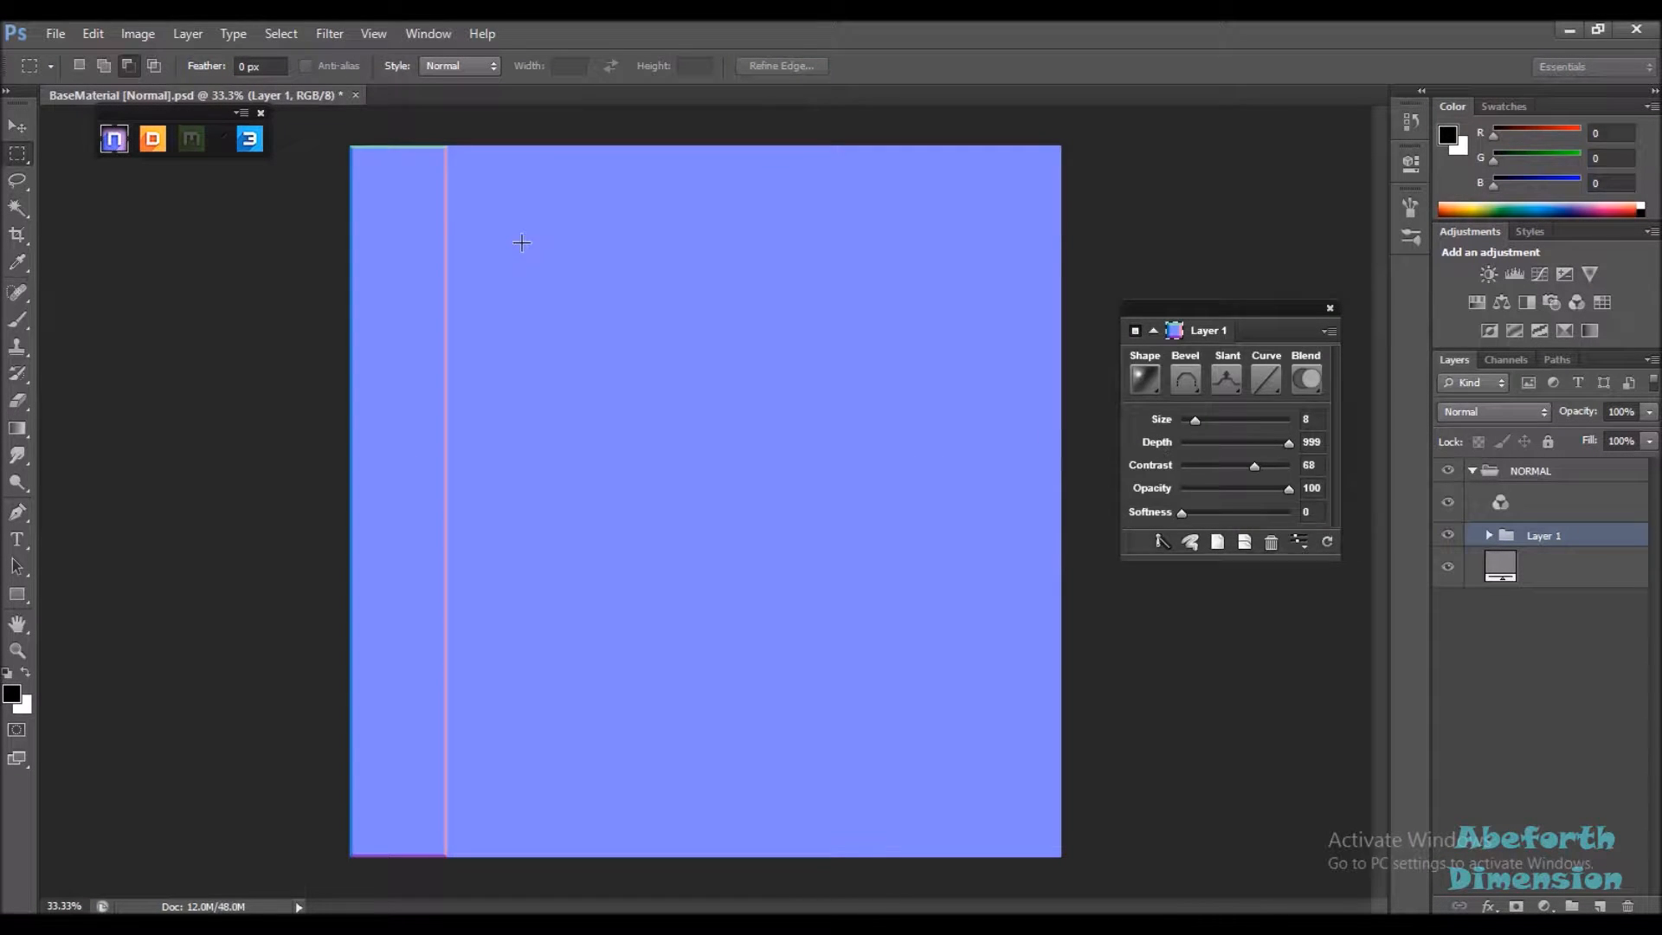
Give the left strip's normal layer a Chiseled shape and set its bevel size to 25
click(1146, 378)
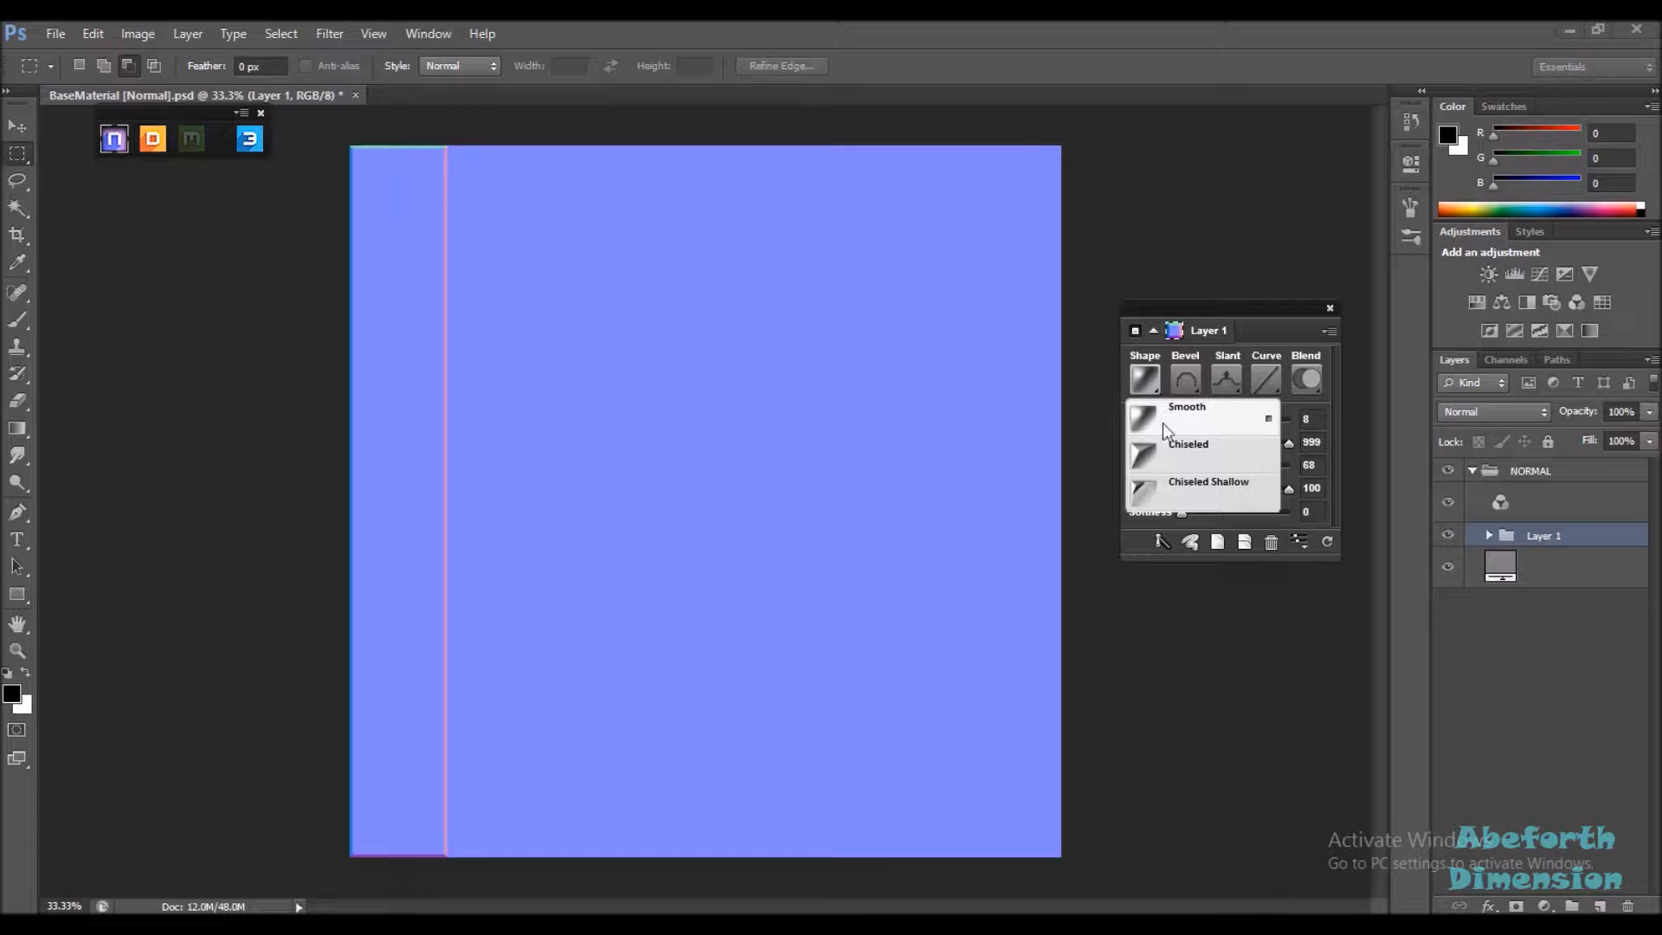
click(1177, 454)
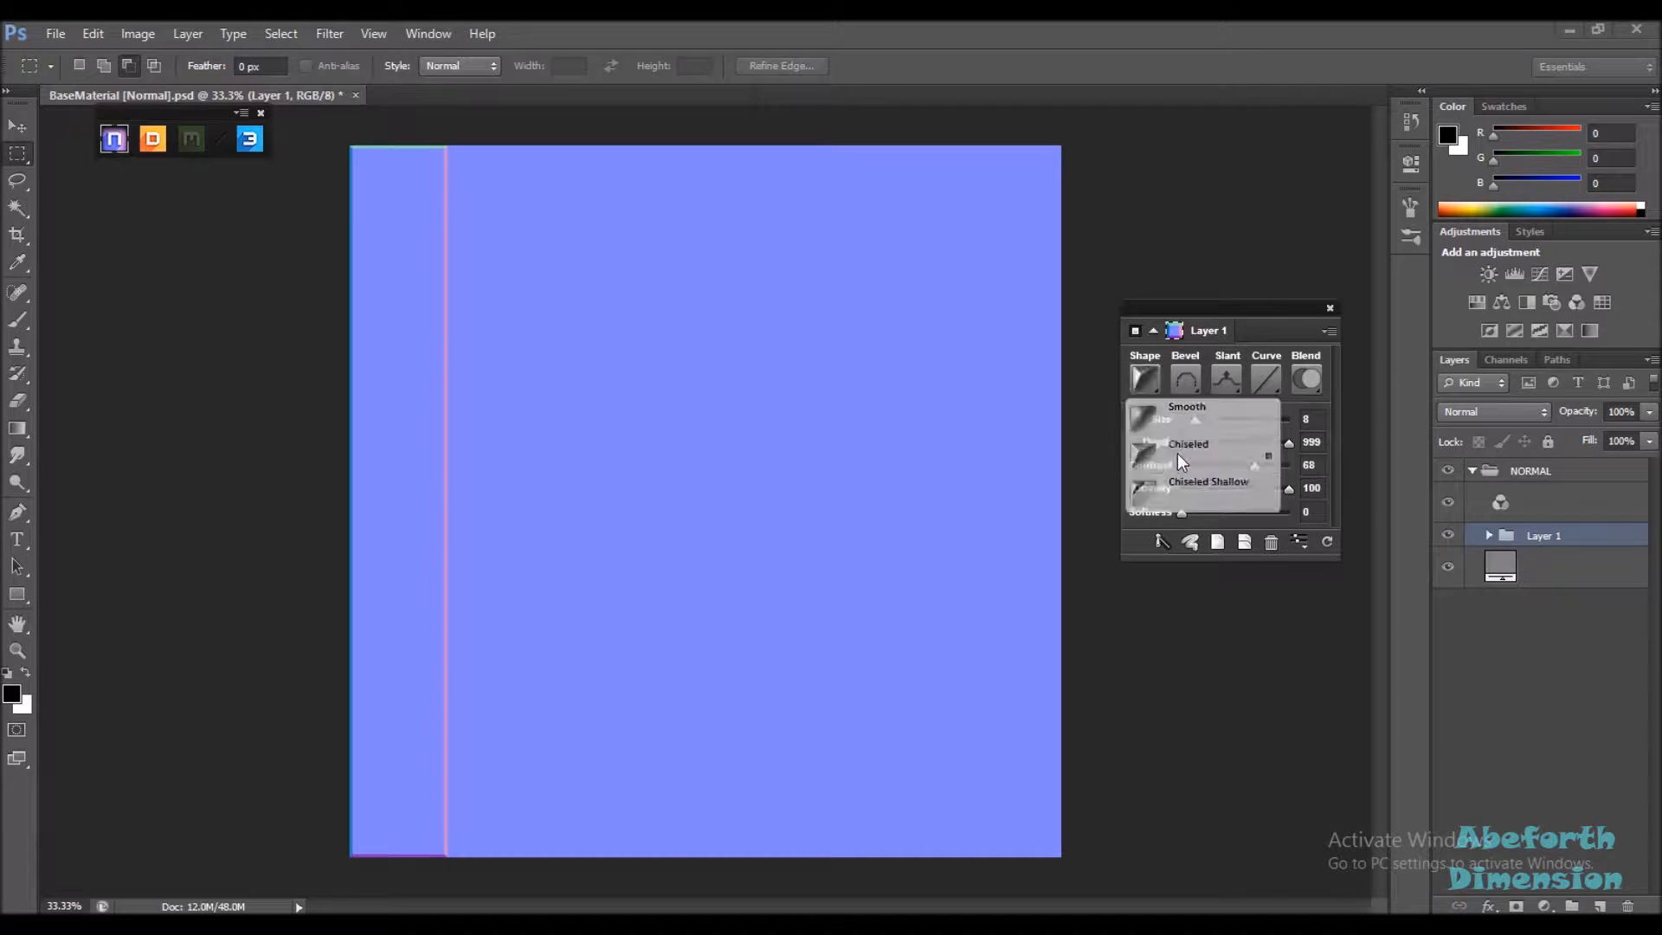
drag(1194, 422, 1223, 423)
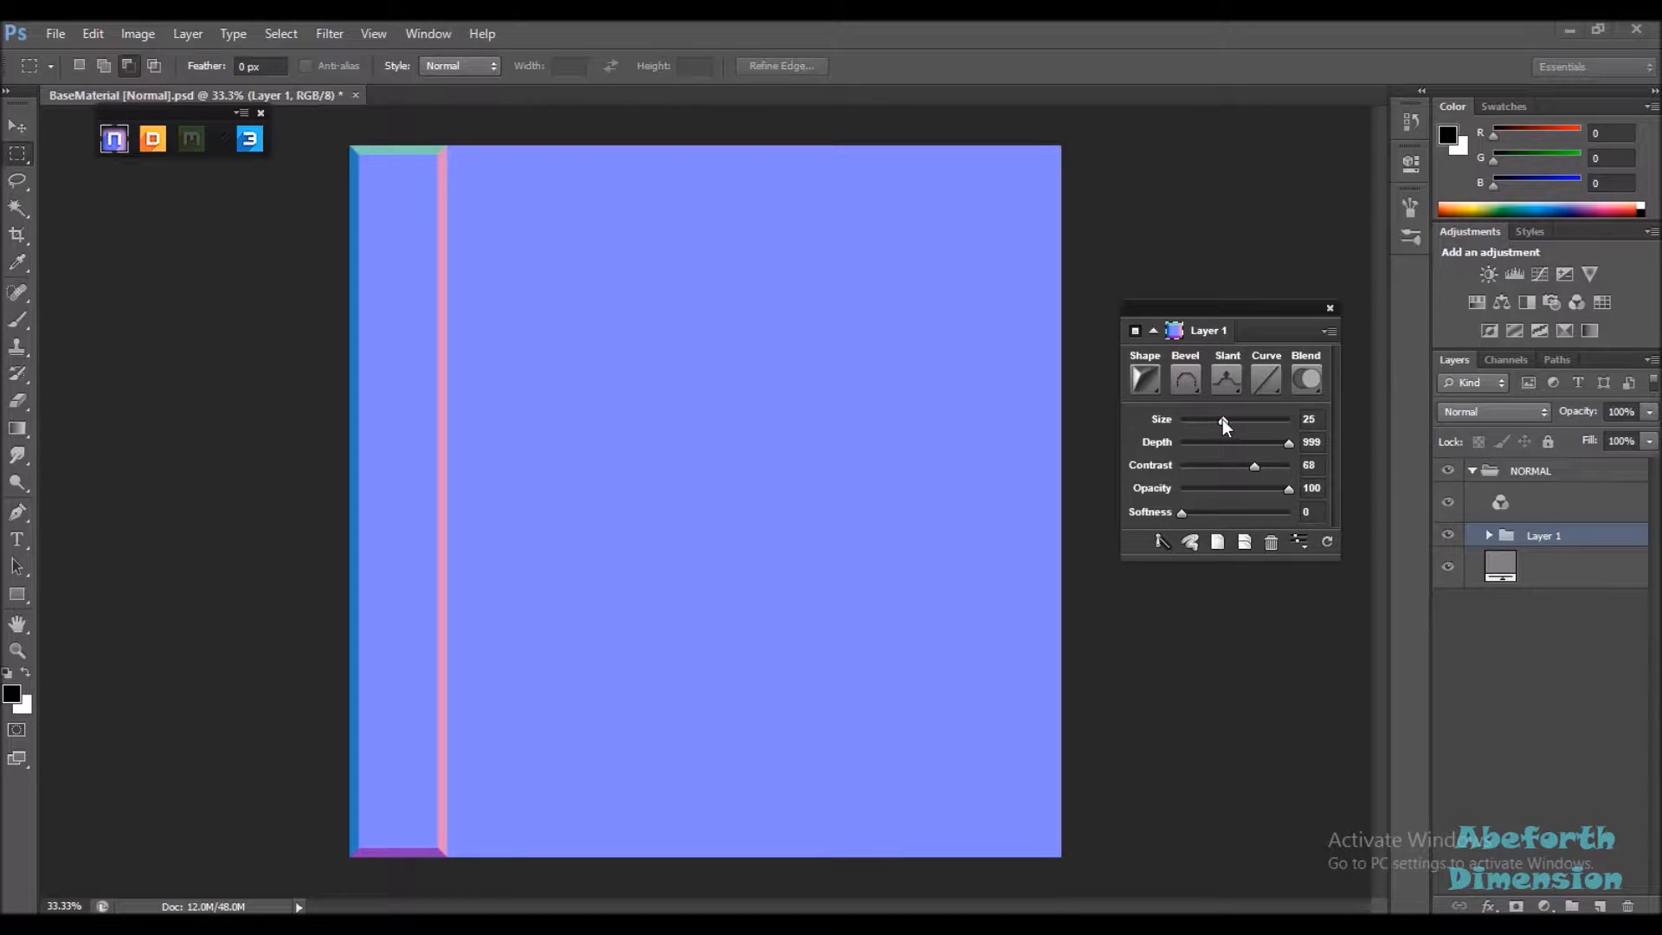
Try the Down slant on the left strip's bevel and switch it back to Up
click(1223, 382)
click(1254, 445)
click(1226, 390)
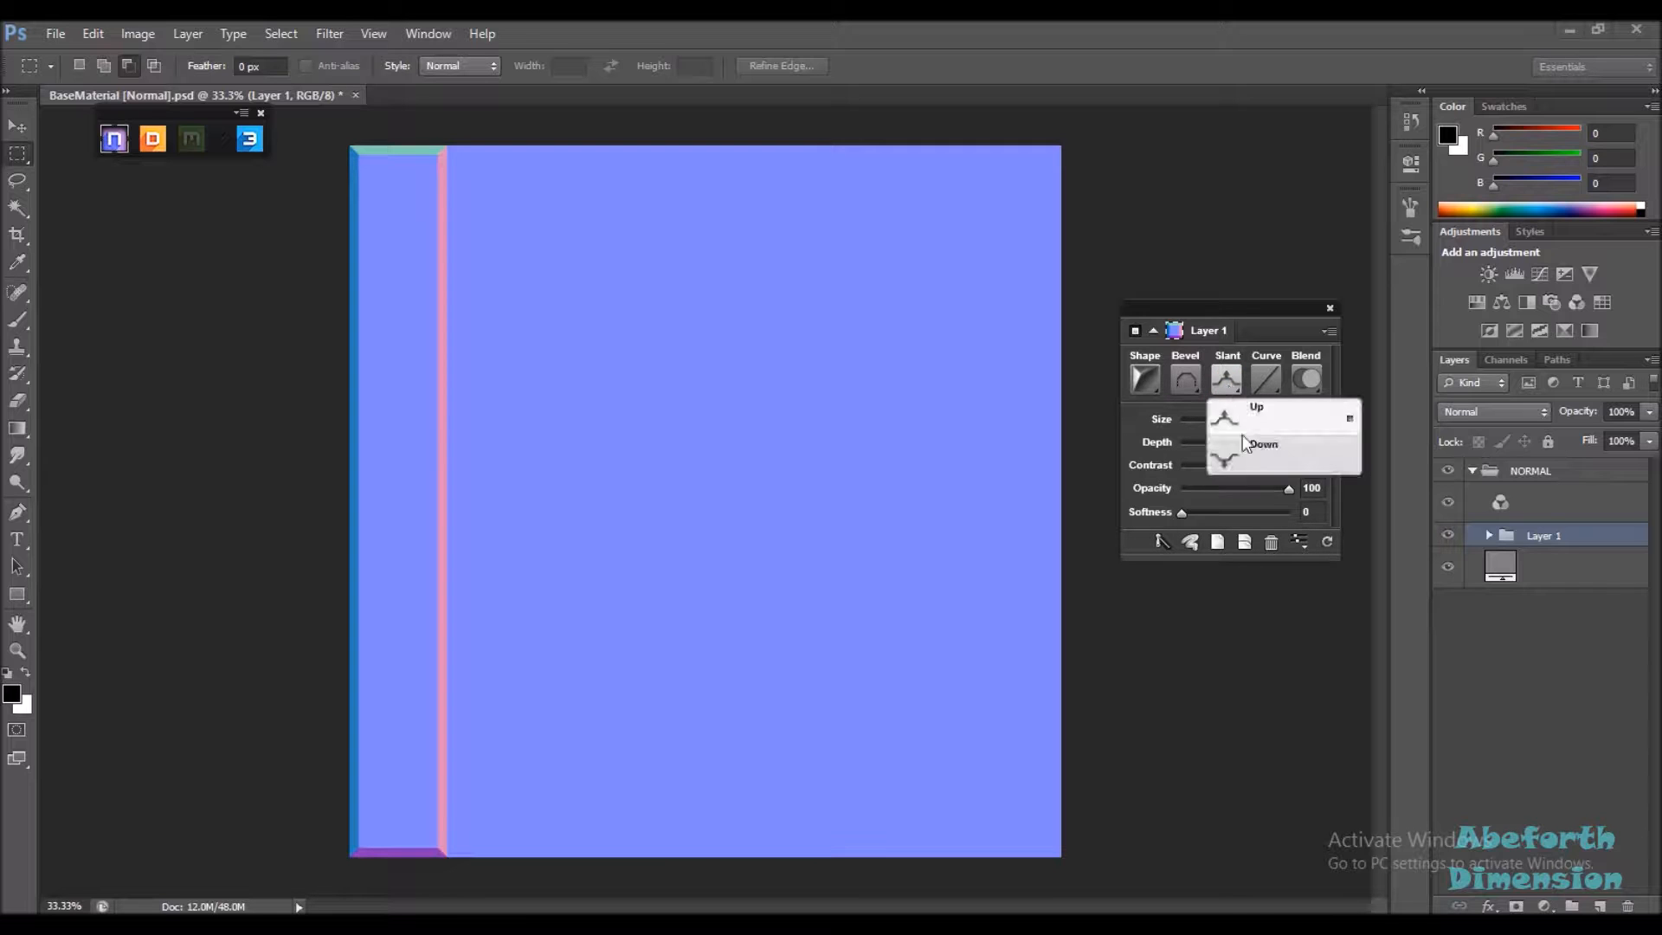
click(1244, 442)
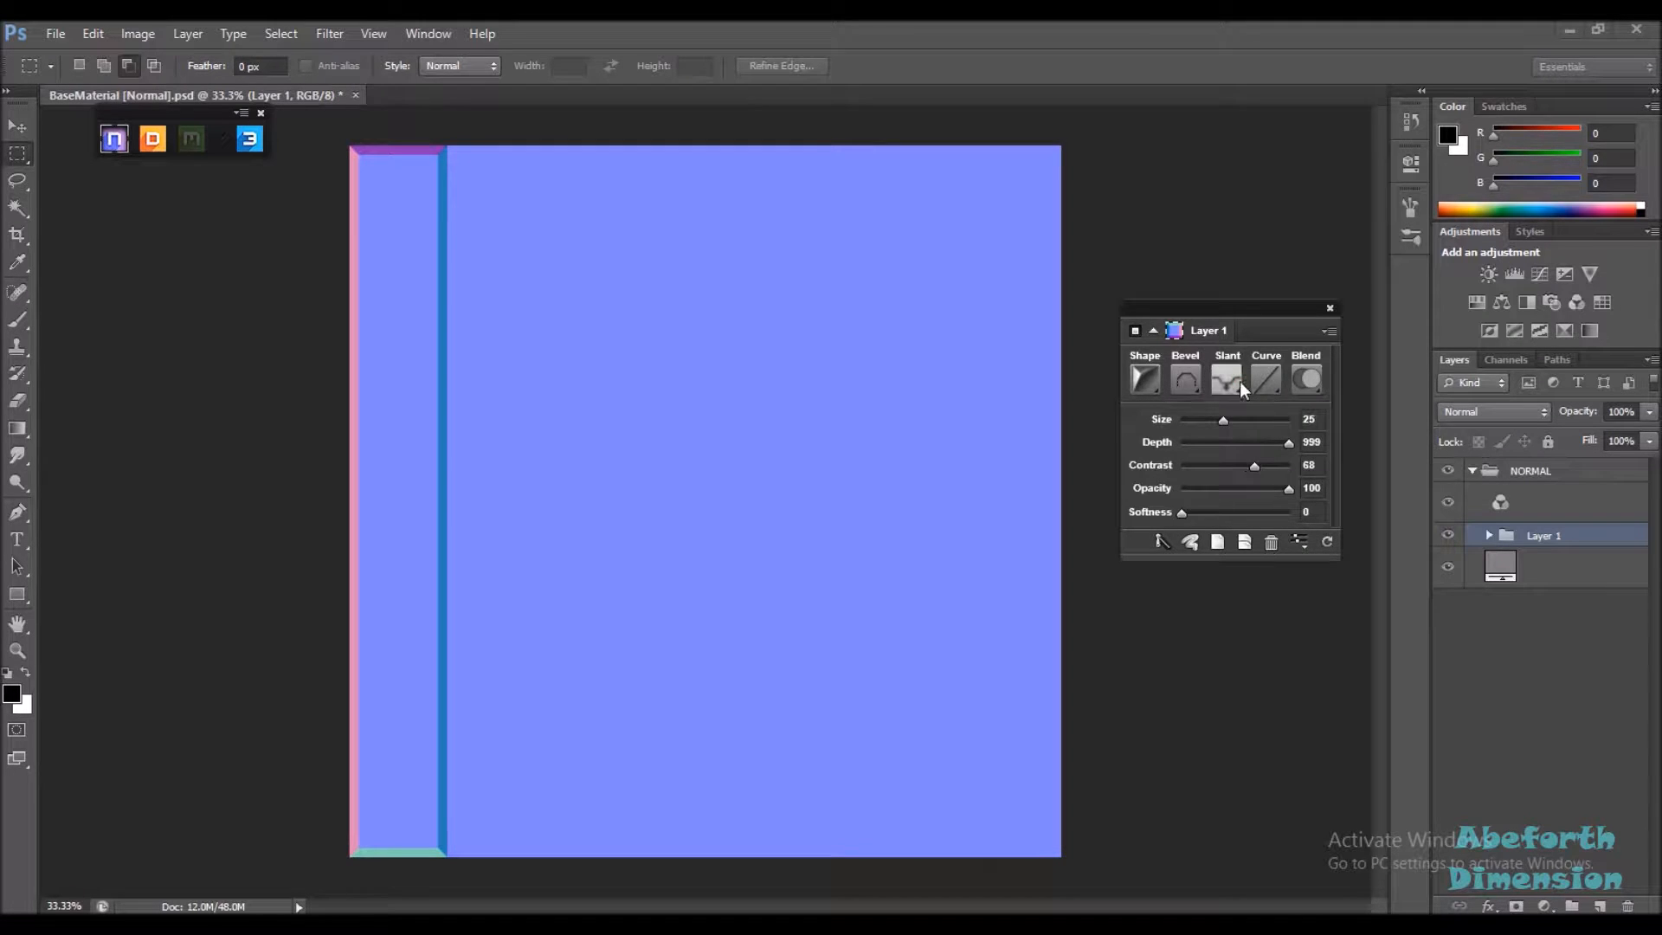
click(1238, 381)
click(1246, 416)
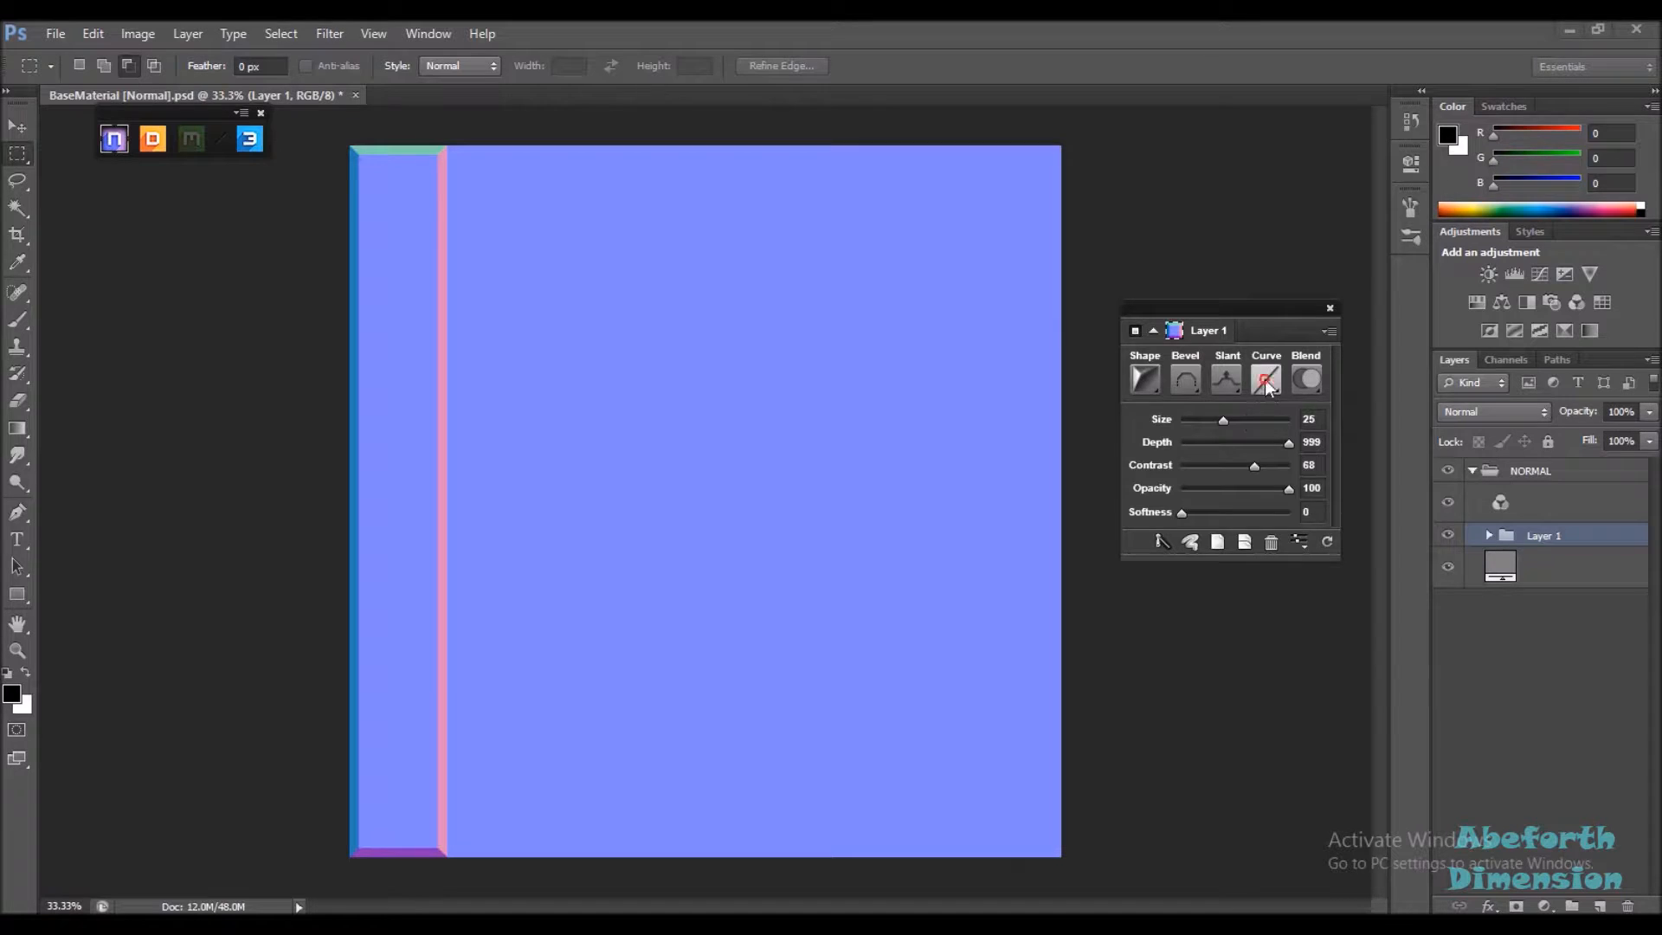
Look through the Curve, Bevel and Shape options available for the left strip's normal layer
click(1265, 379)
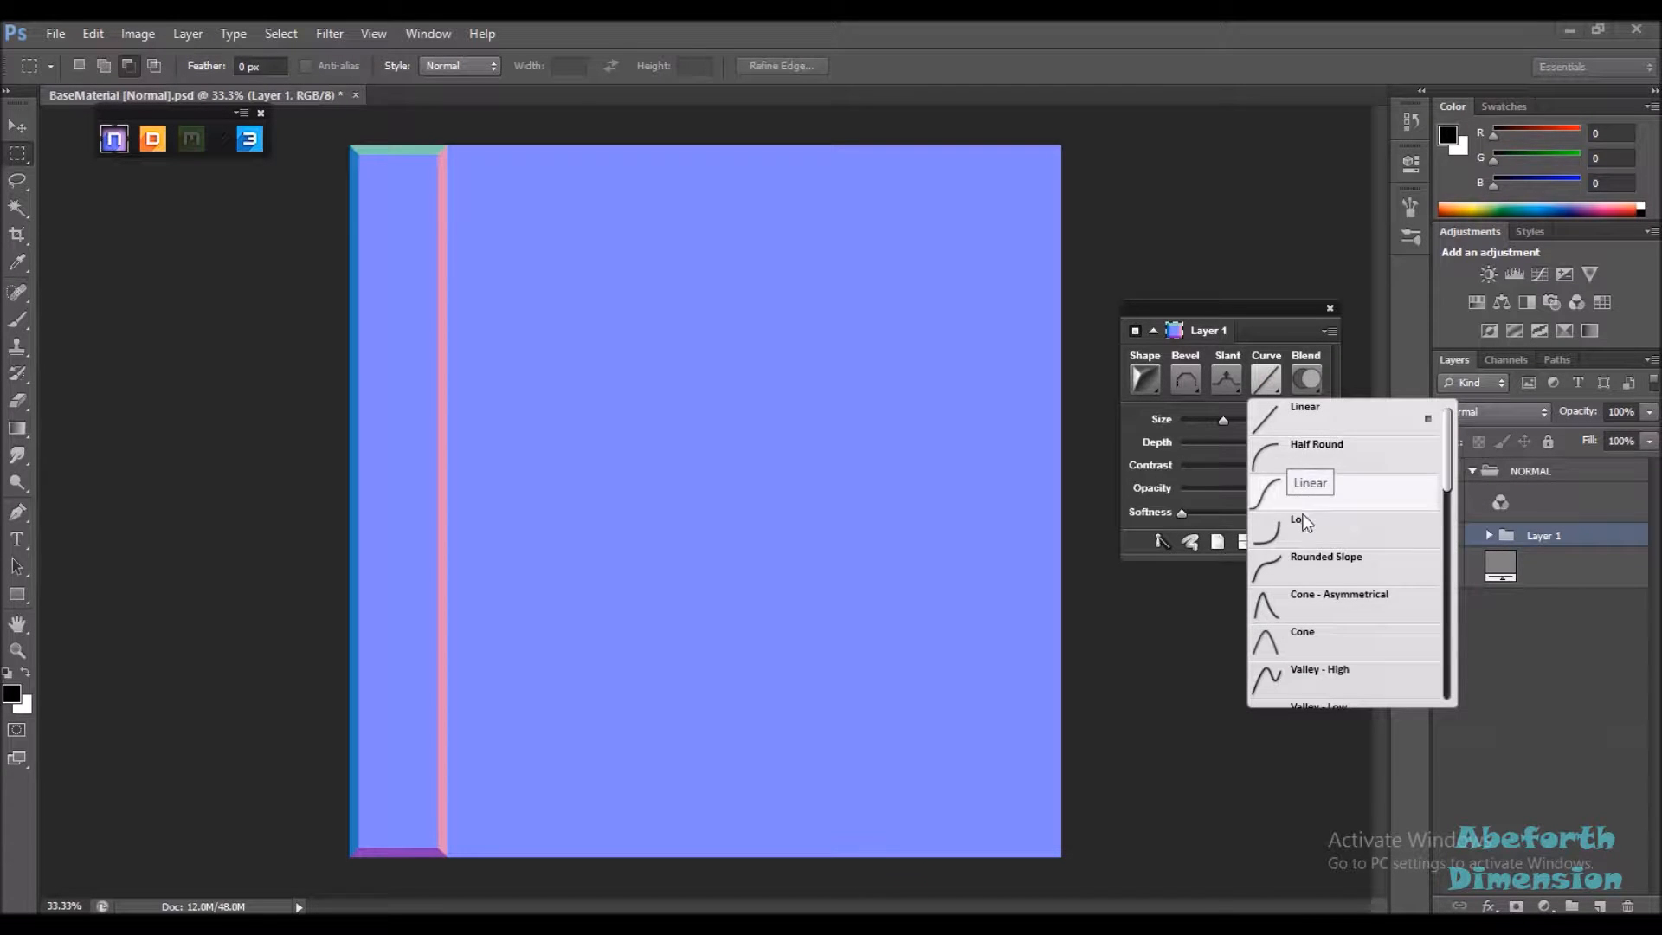
click(1234, 306)
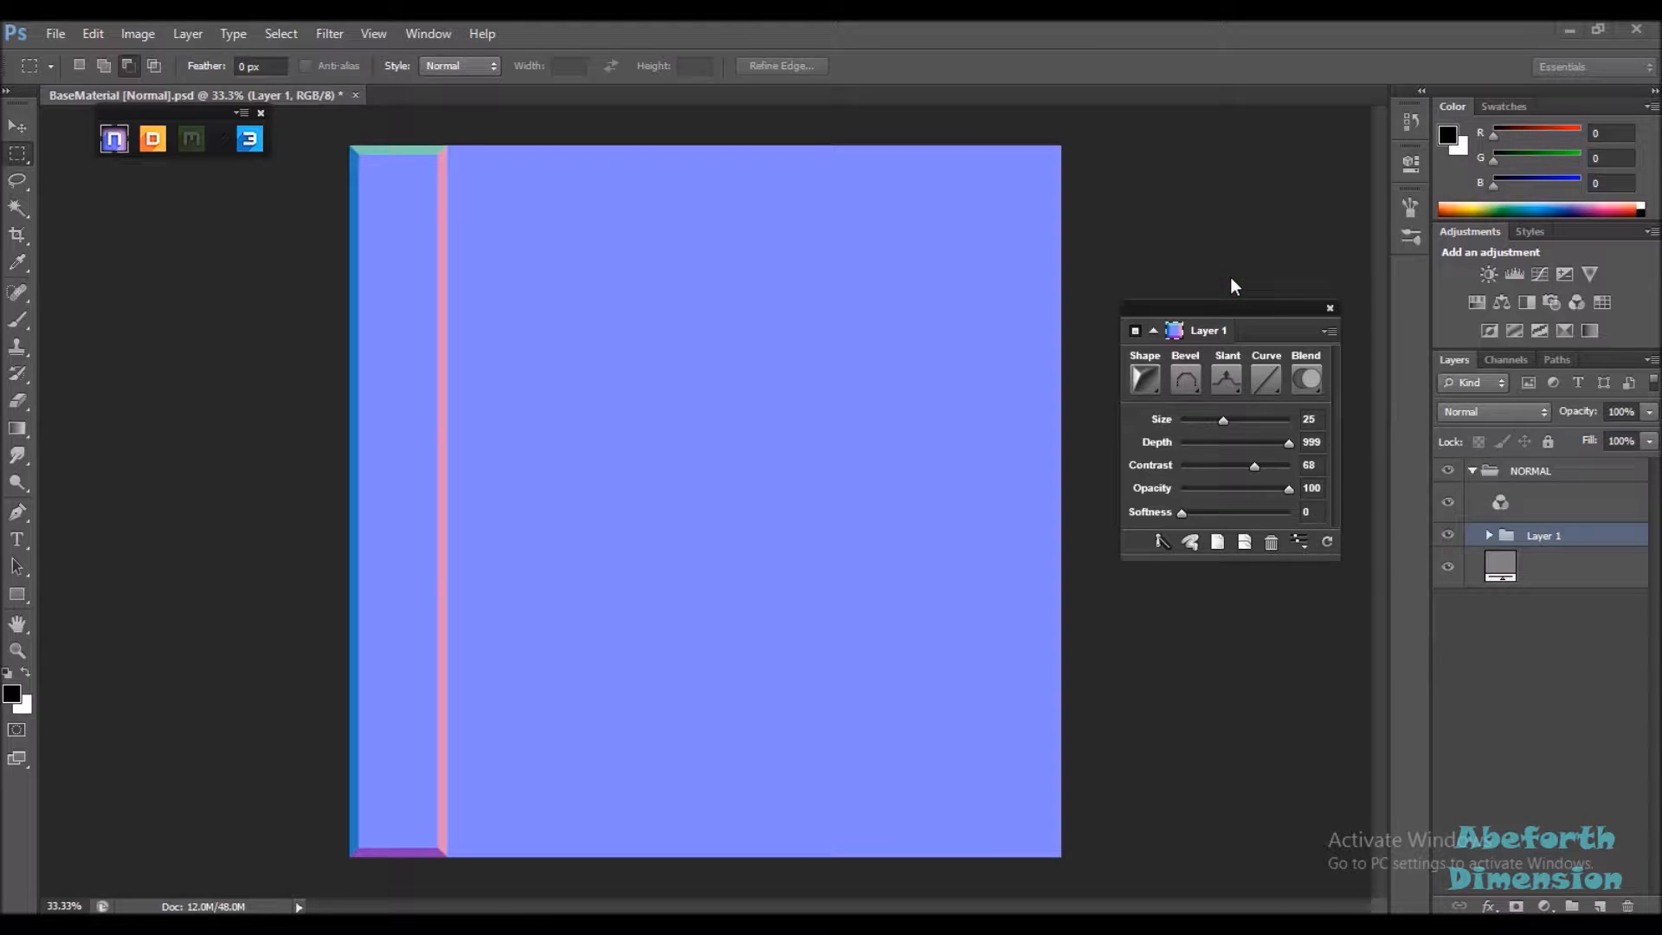
click(1276, 386)
click(1195, 376)
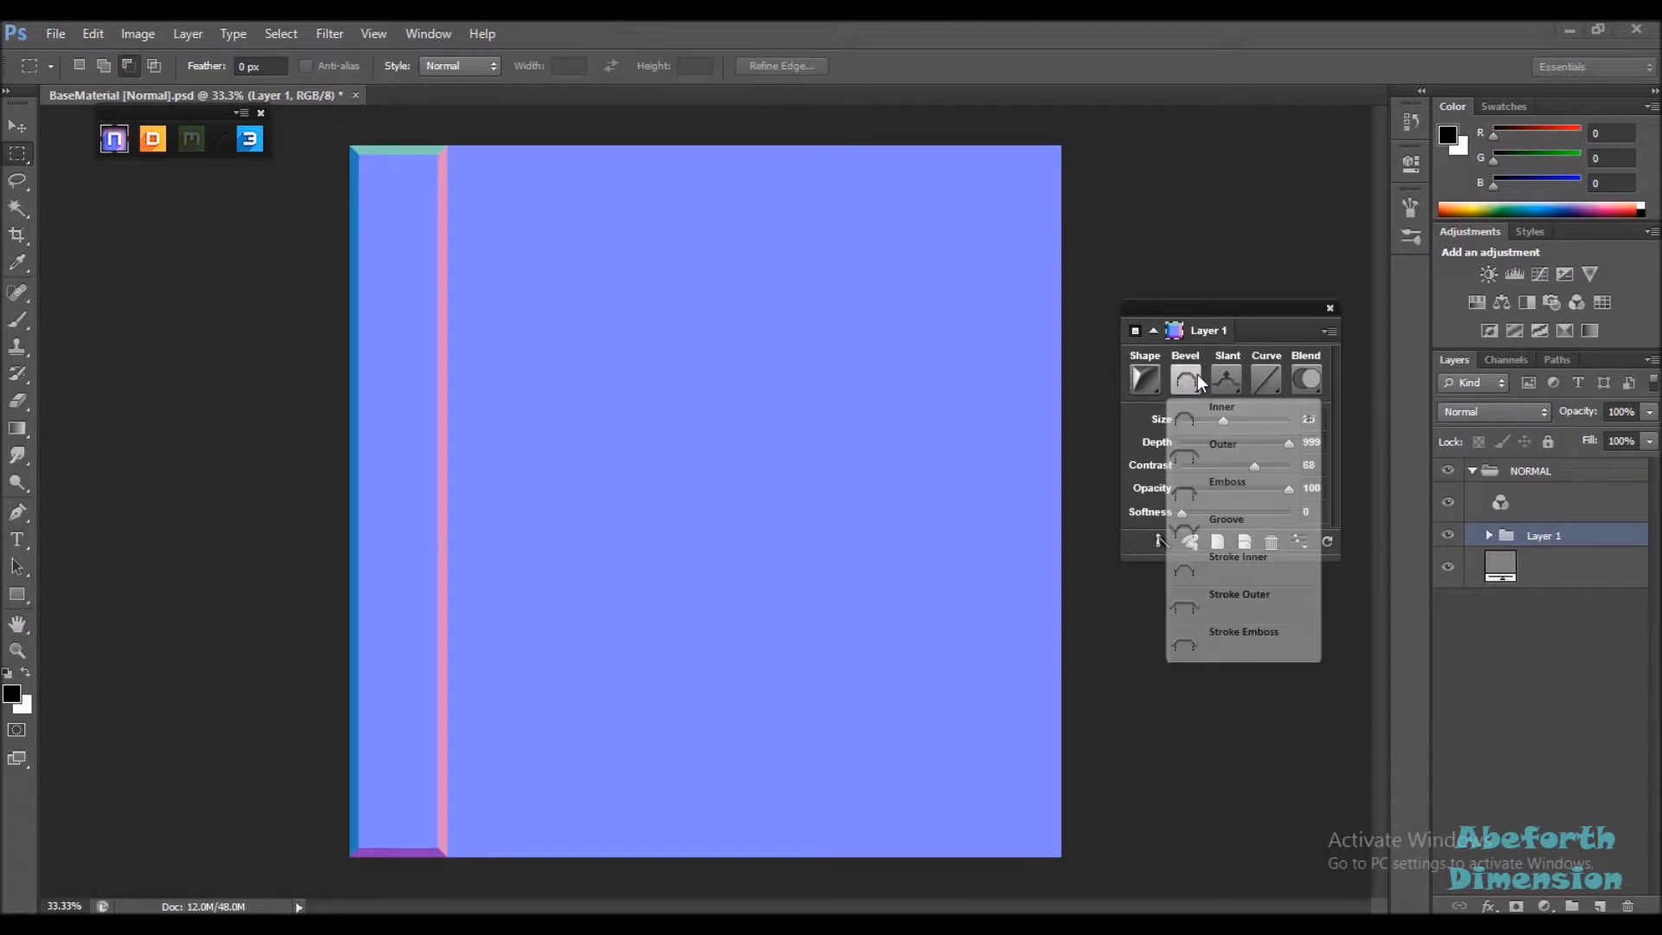
click(1137, 372)
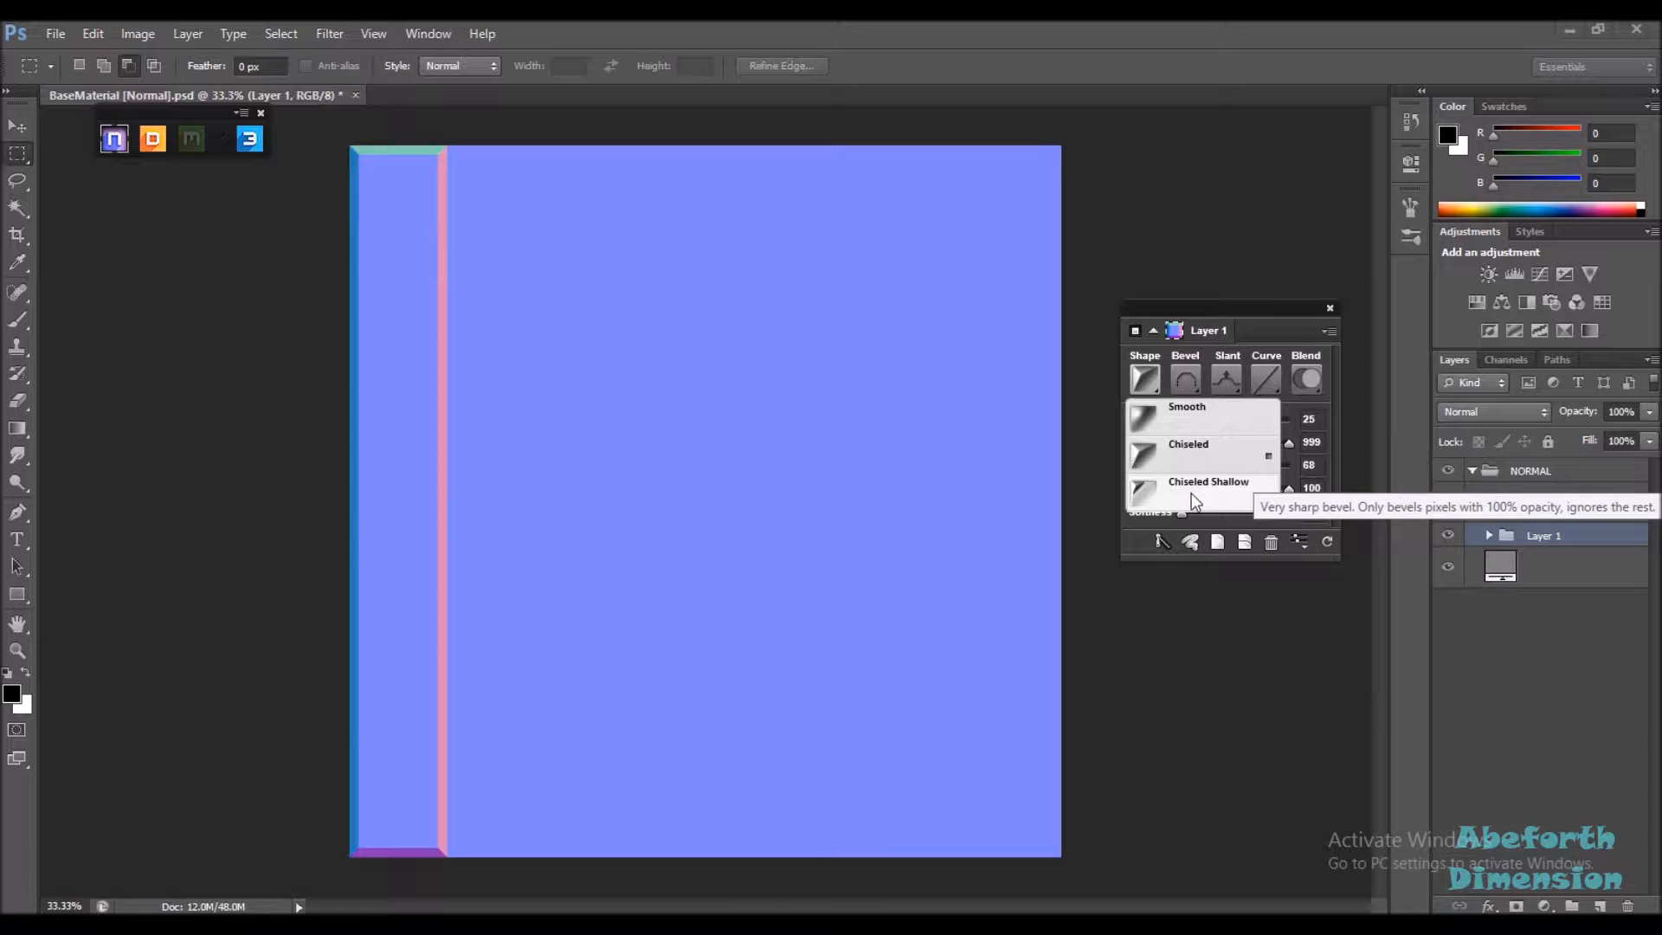
click(1192, 305)
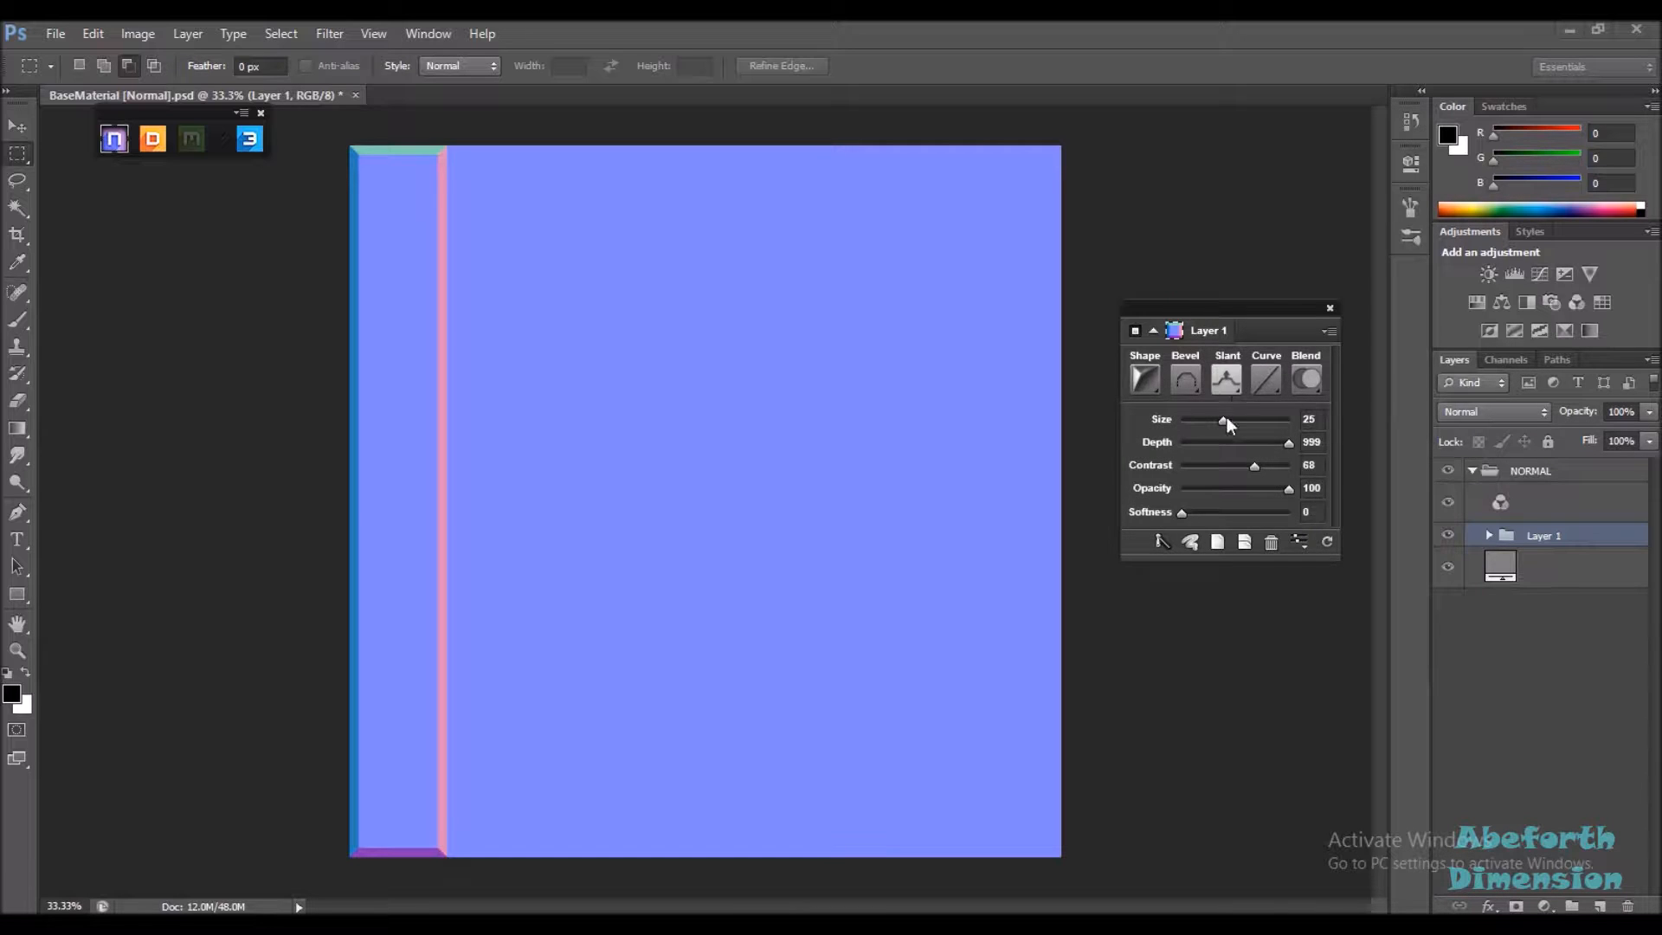
Set the strip's bevel size to 33 and place a duplicate of the strip flush against the canvas's right edge
drag(1223, 421, 1237, 424)
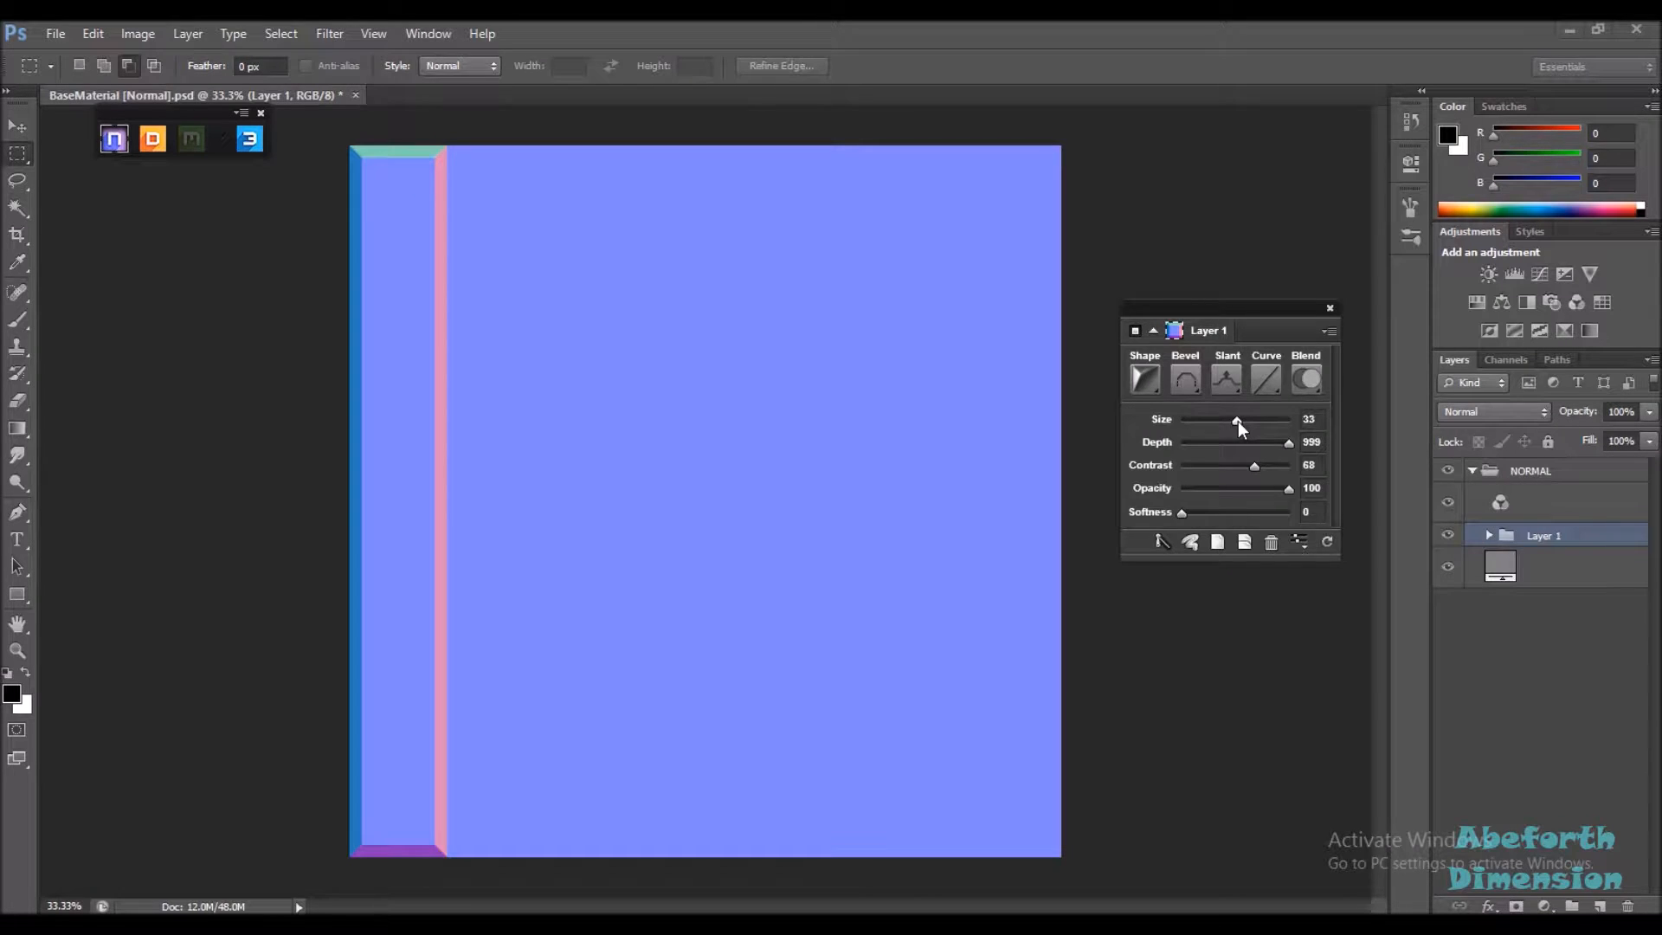
click(17, 125)
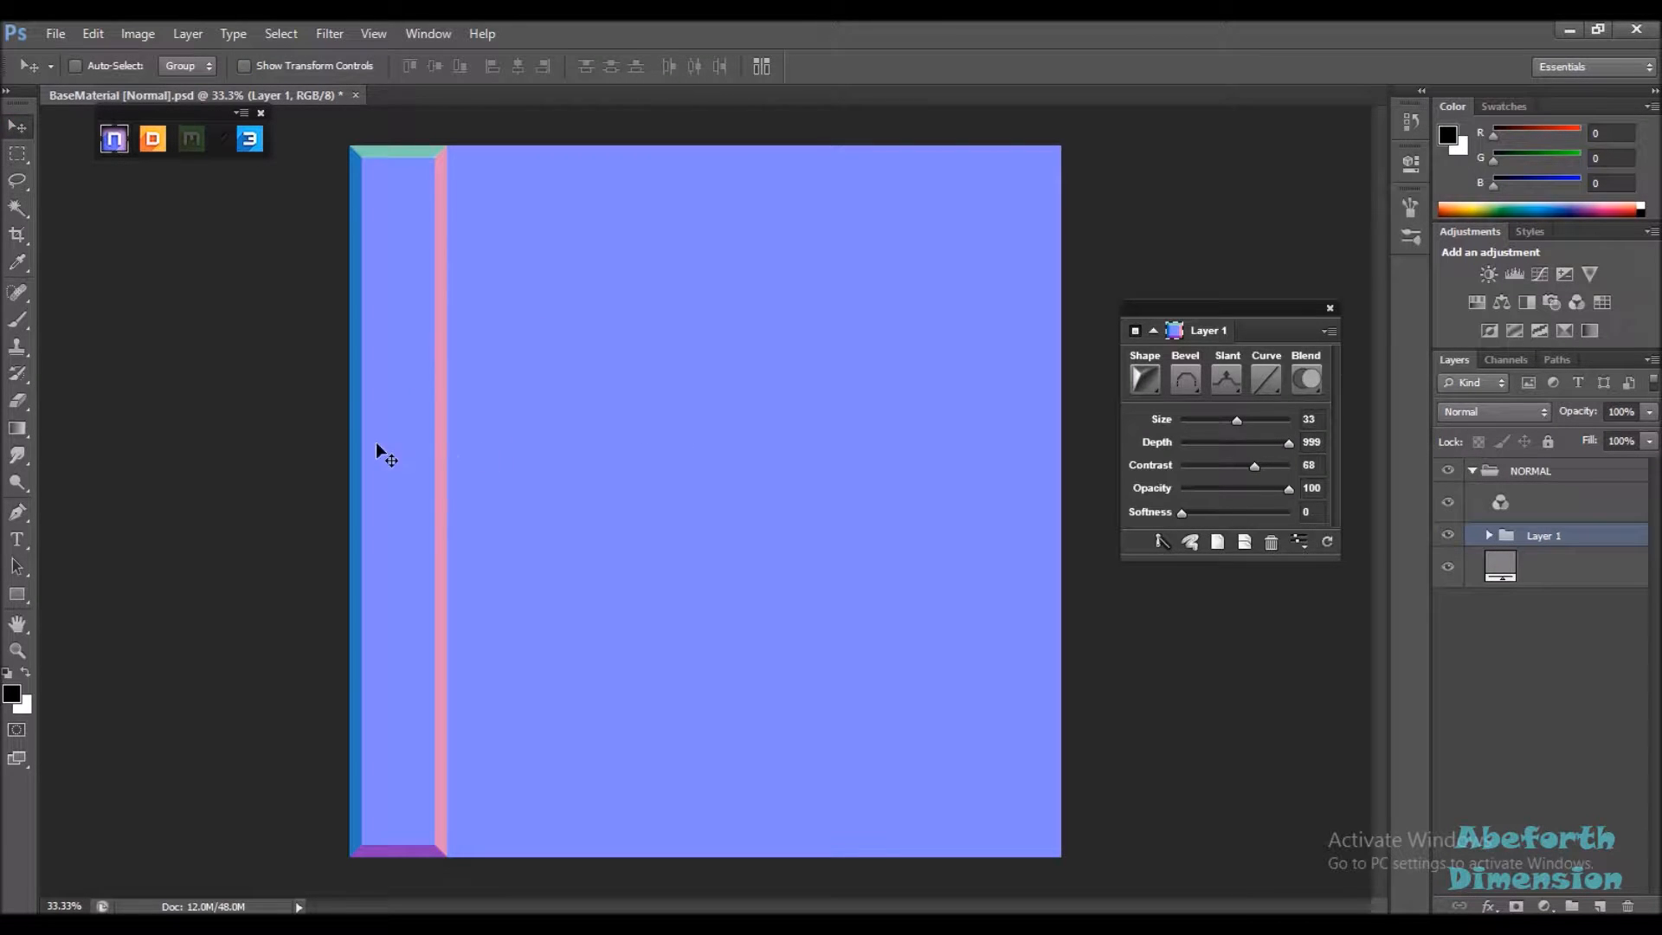
drag(392, 516, 1016, 512)
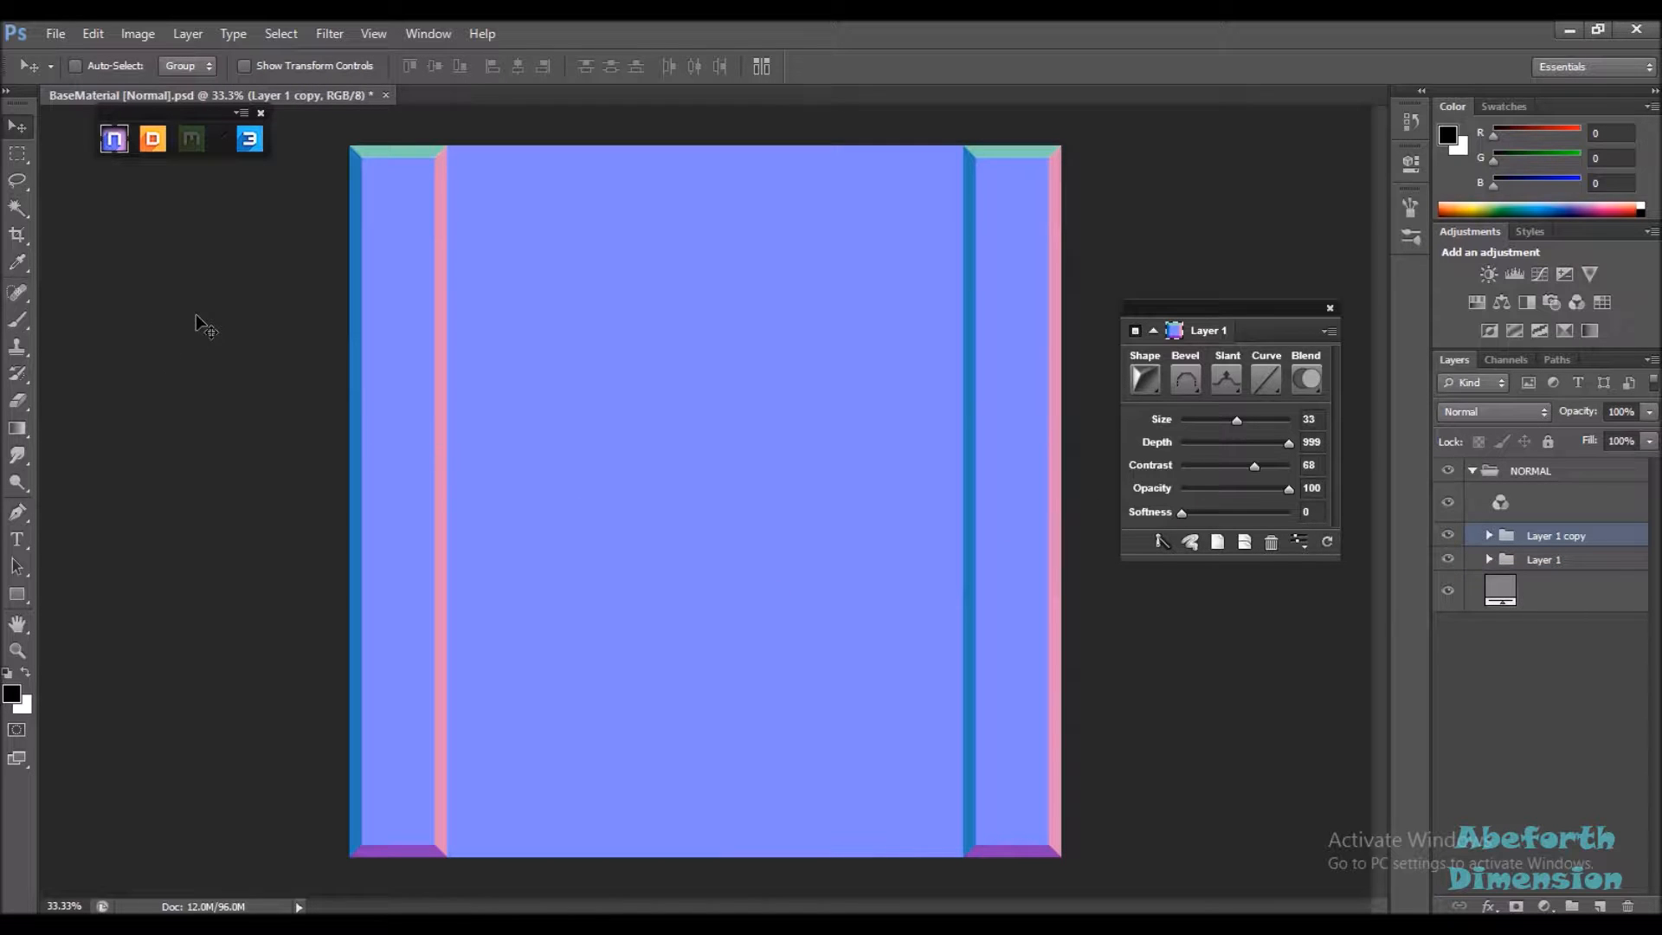
drag(1237, 310, 1213, 253)
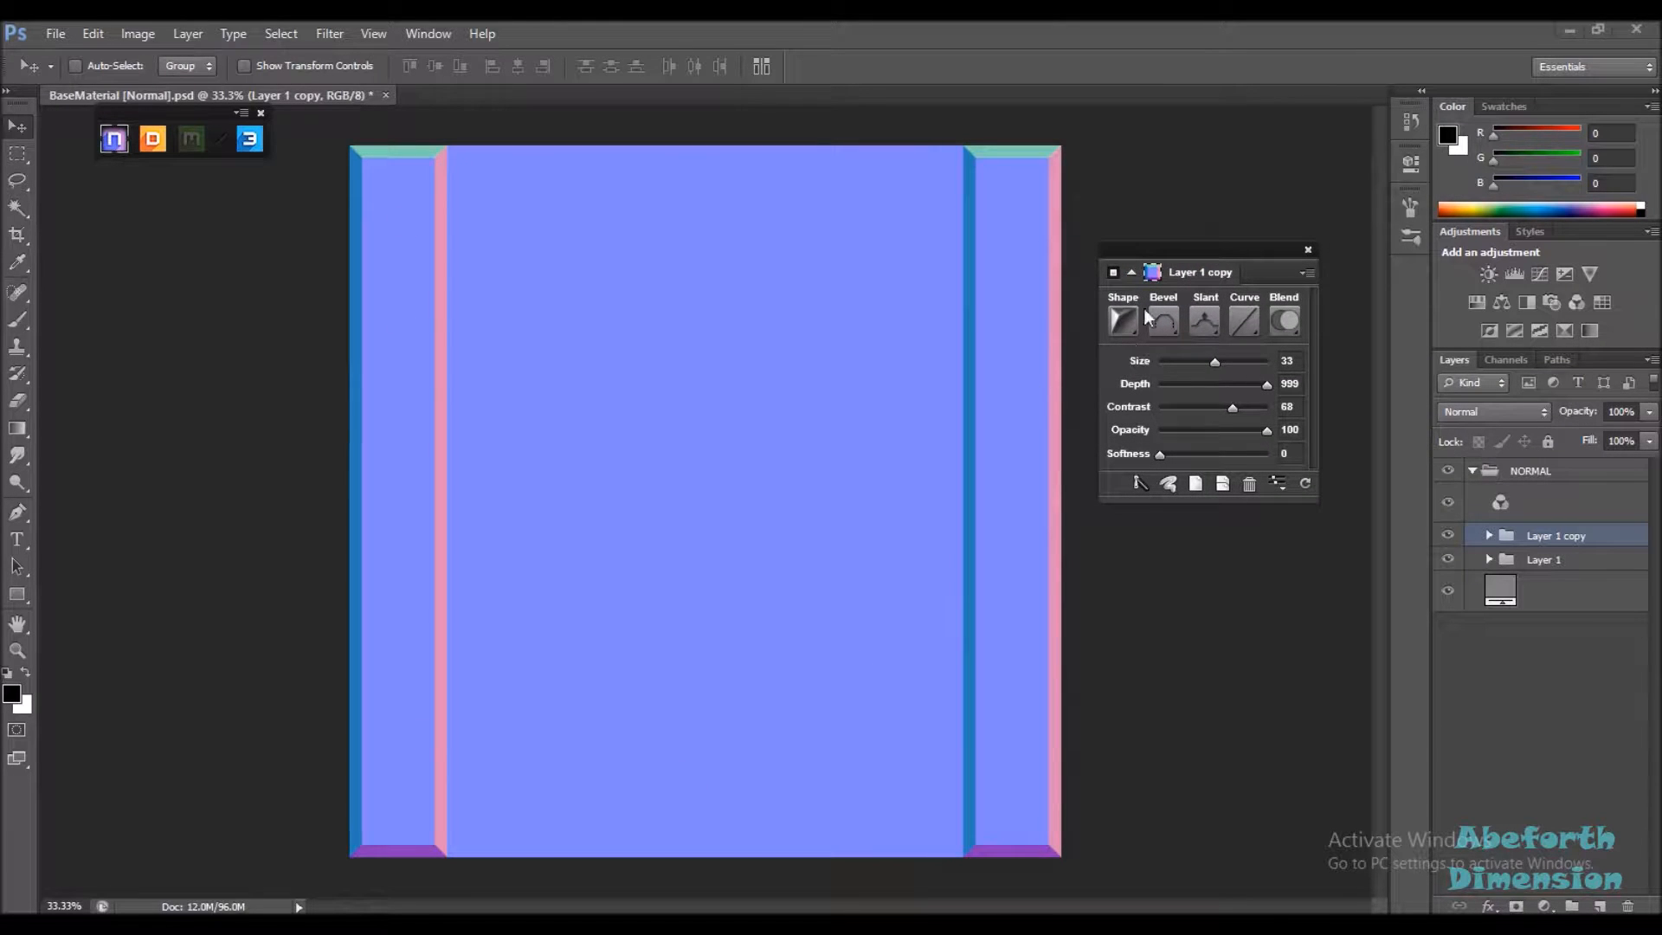
On a new layer, select a narrow tall rectangle inside the left strip and convert it into an NDO normal layer
click(1600, 906)
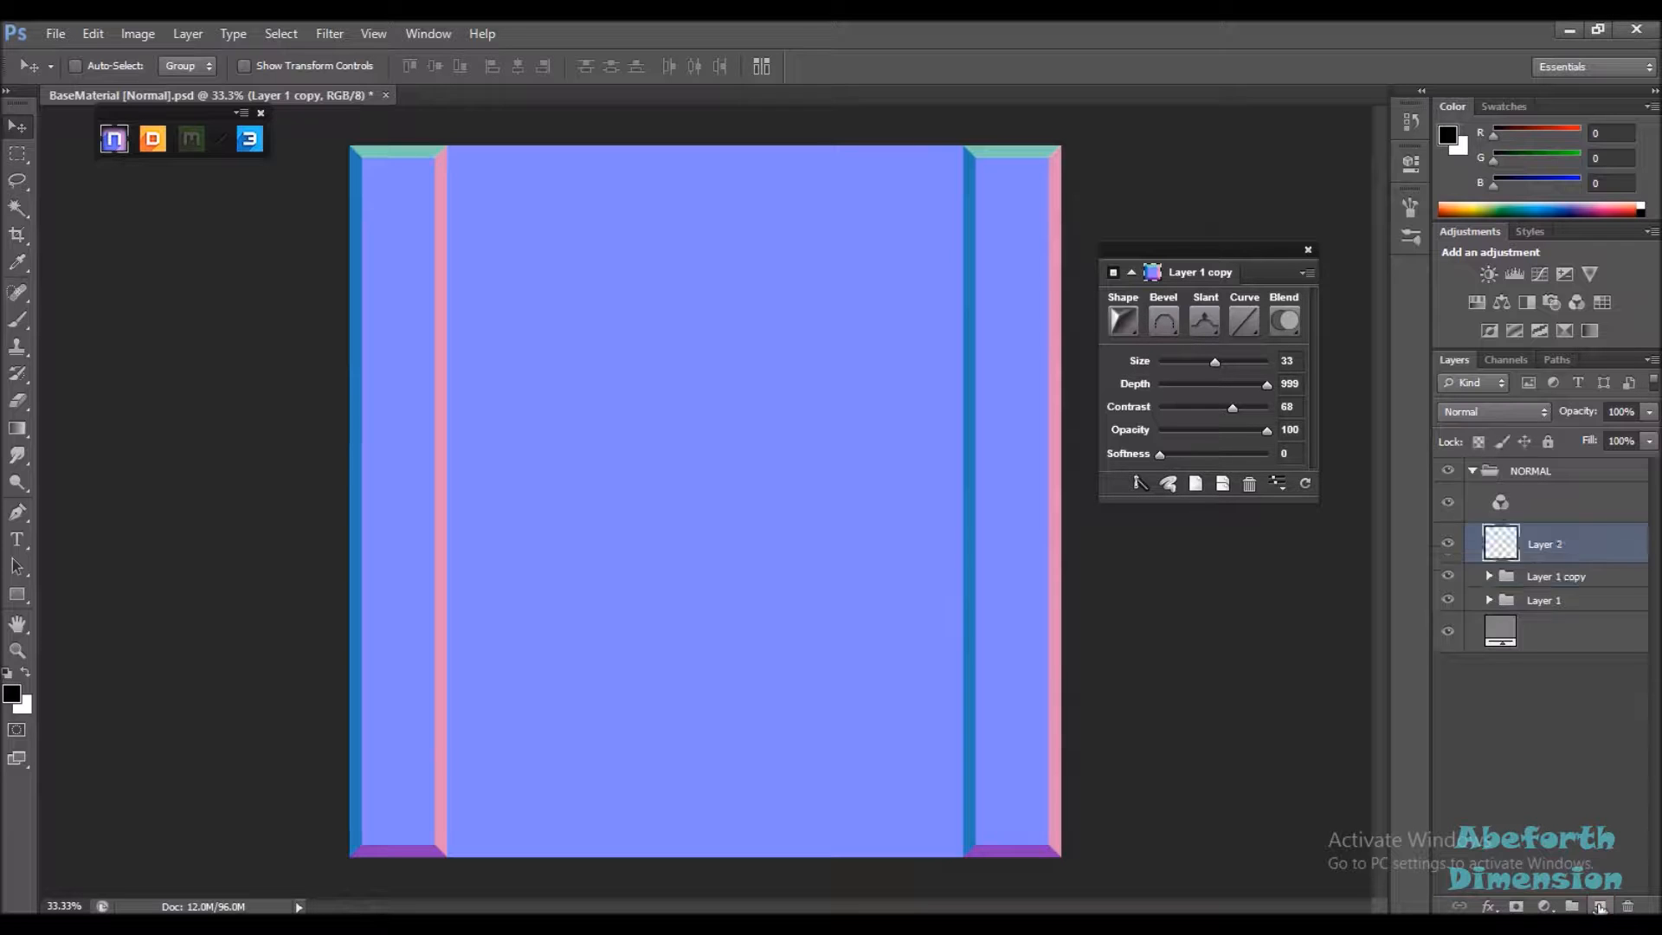
click(17, 154)
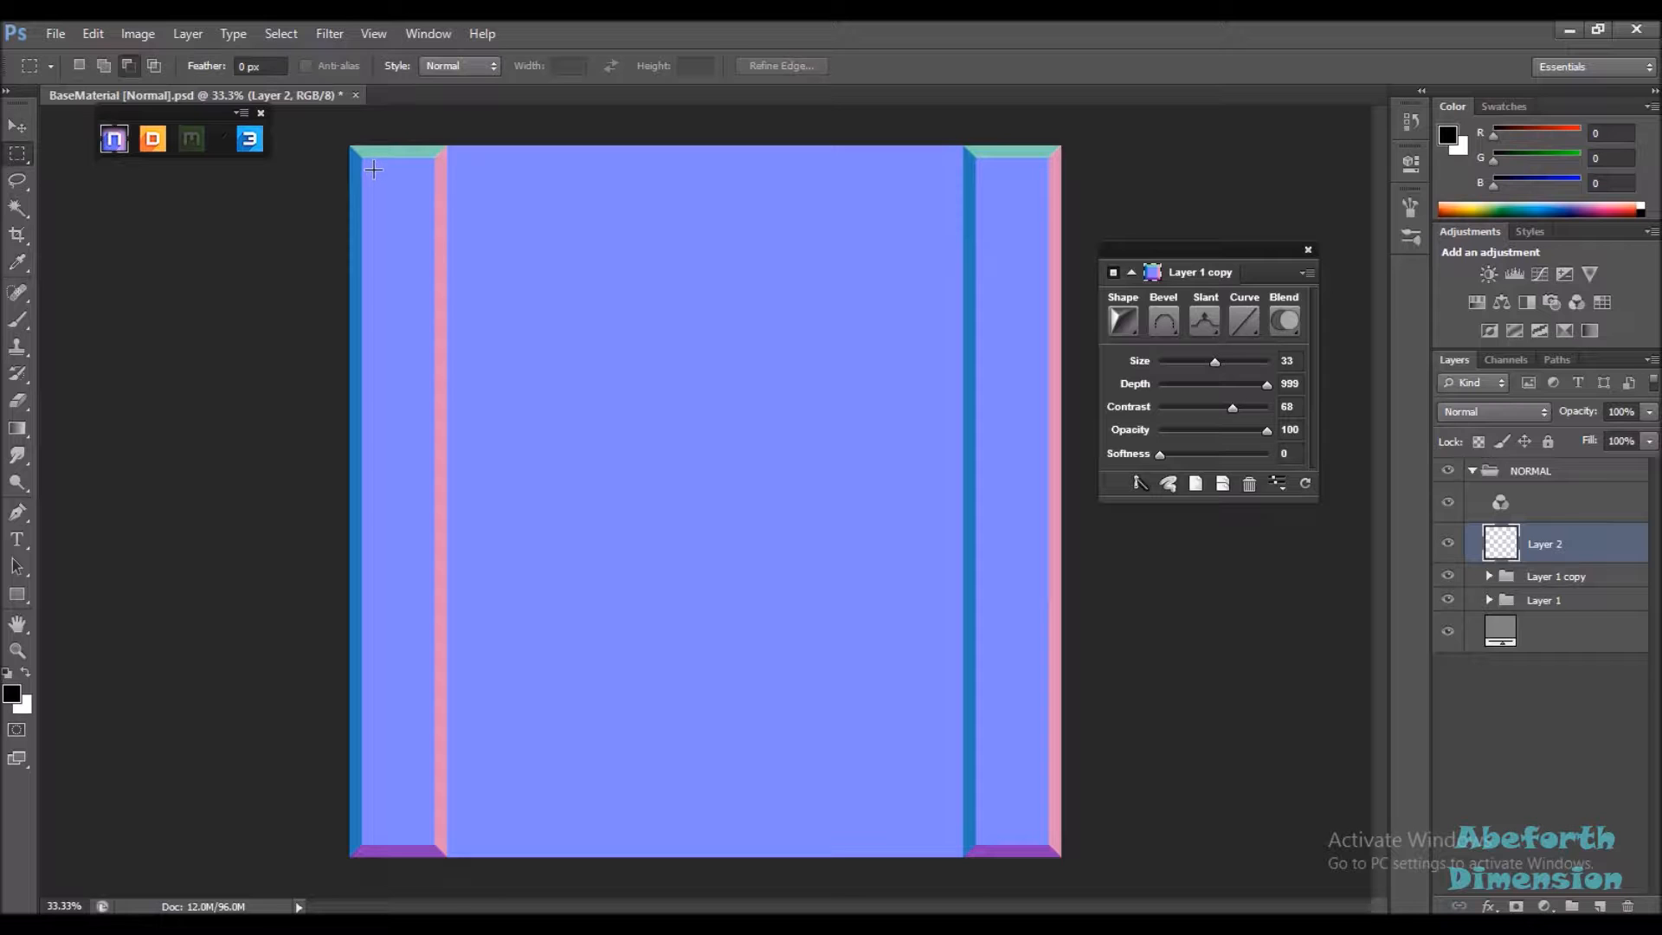
drag(373, 169, 423, 831)
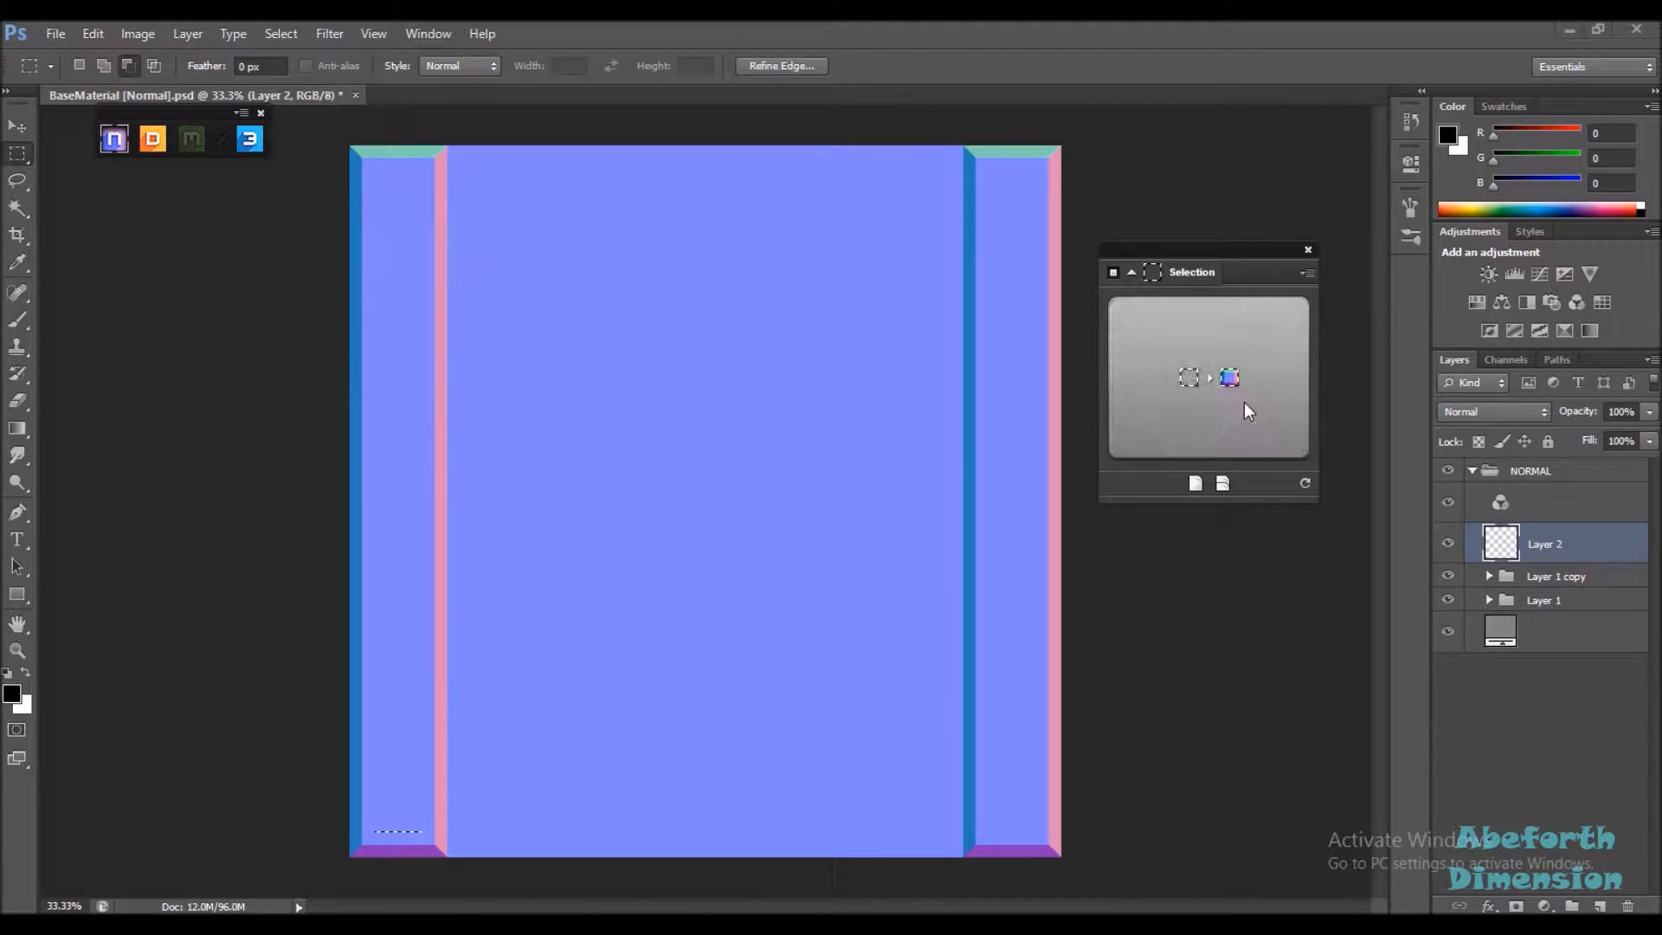
click(1244, 403)
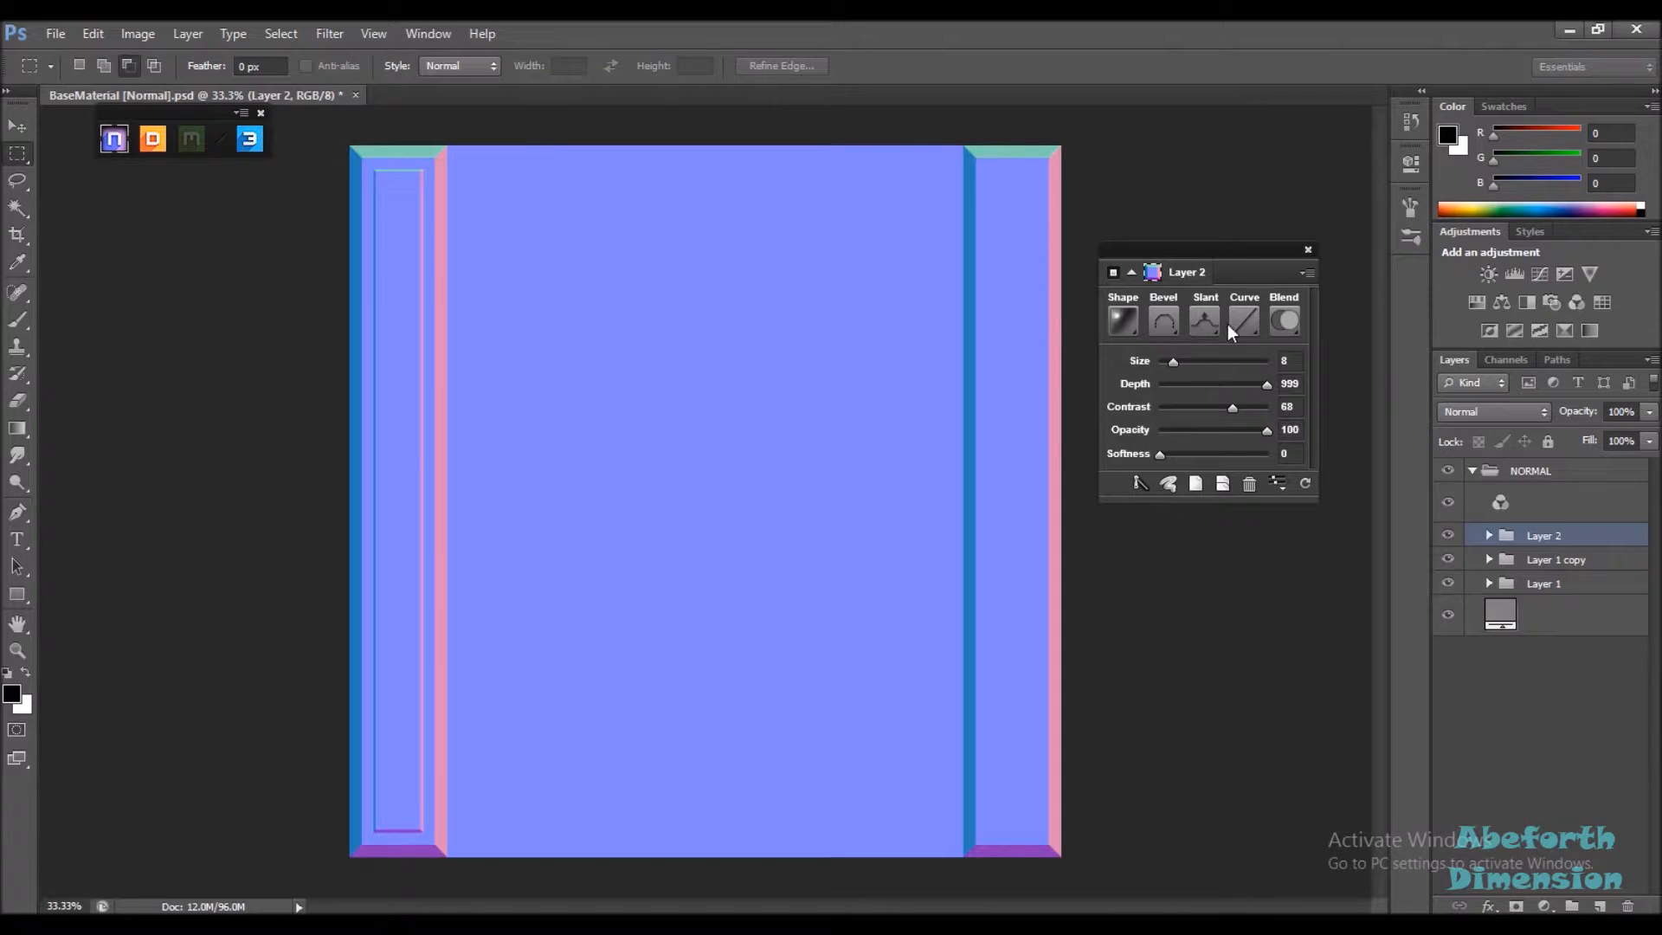
Set the inner rectangle's slant to Down with size 21, and duplicate it into the matching place inside the right strip
click(1208, 320)
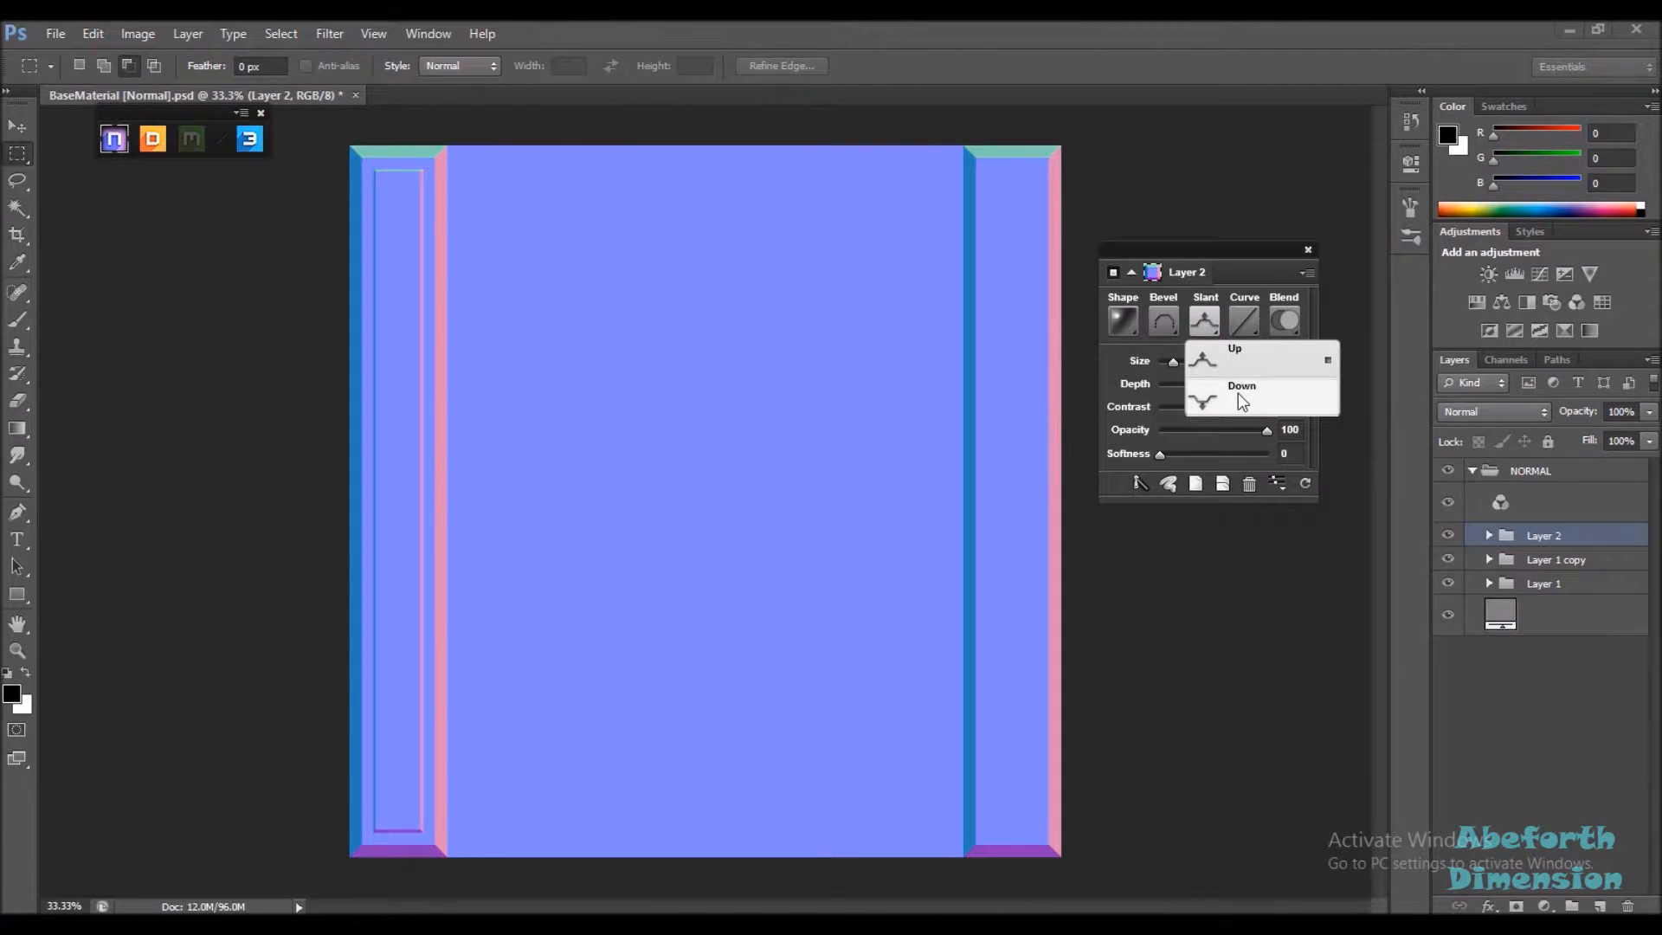
click(1237, 393)
drag(1170, 362, 1193, 362)
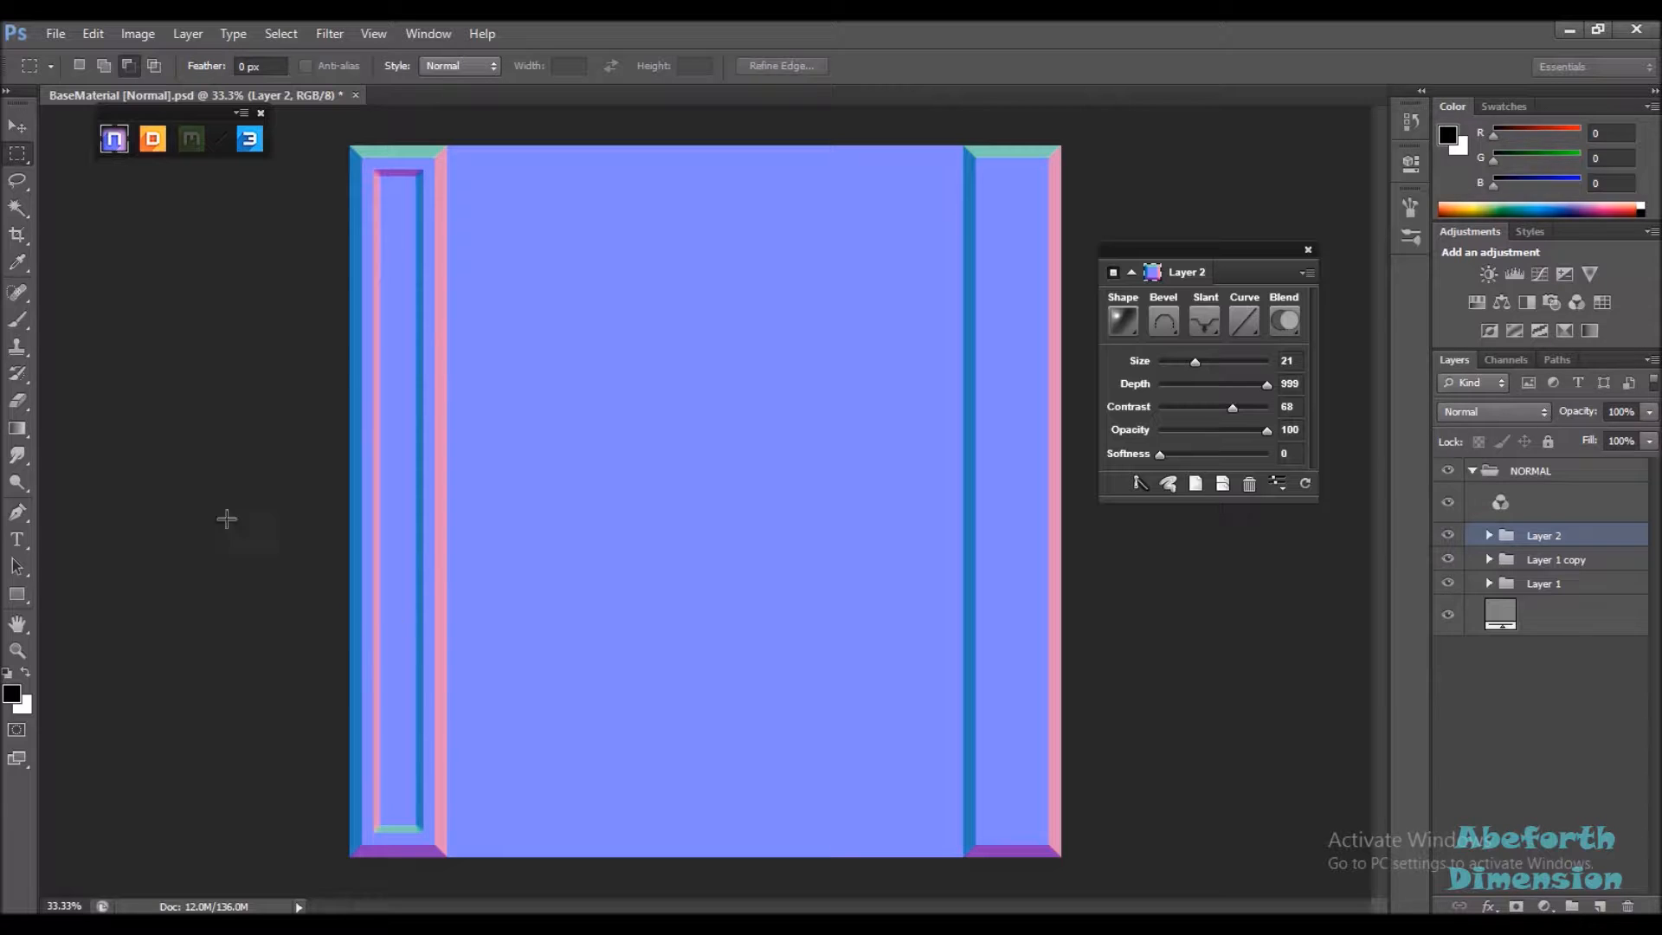
click(19, 128)
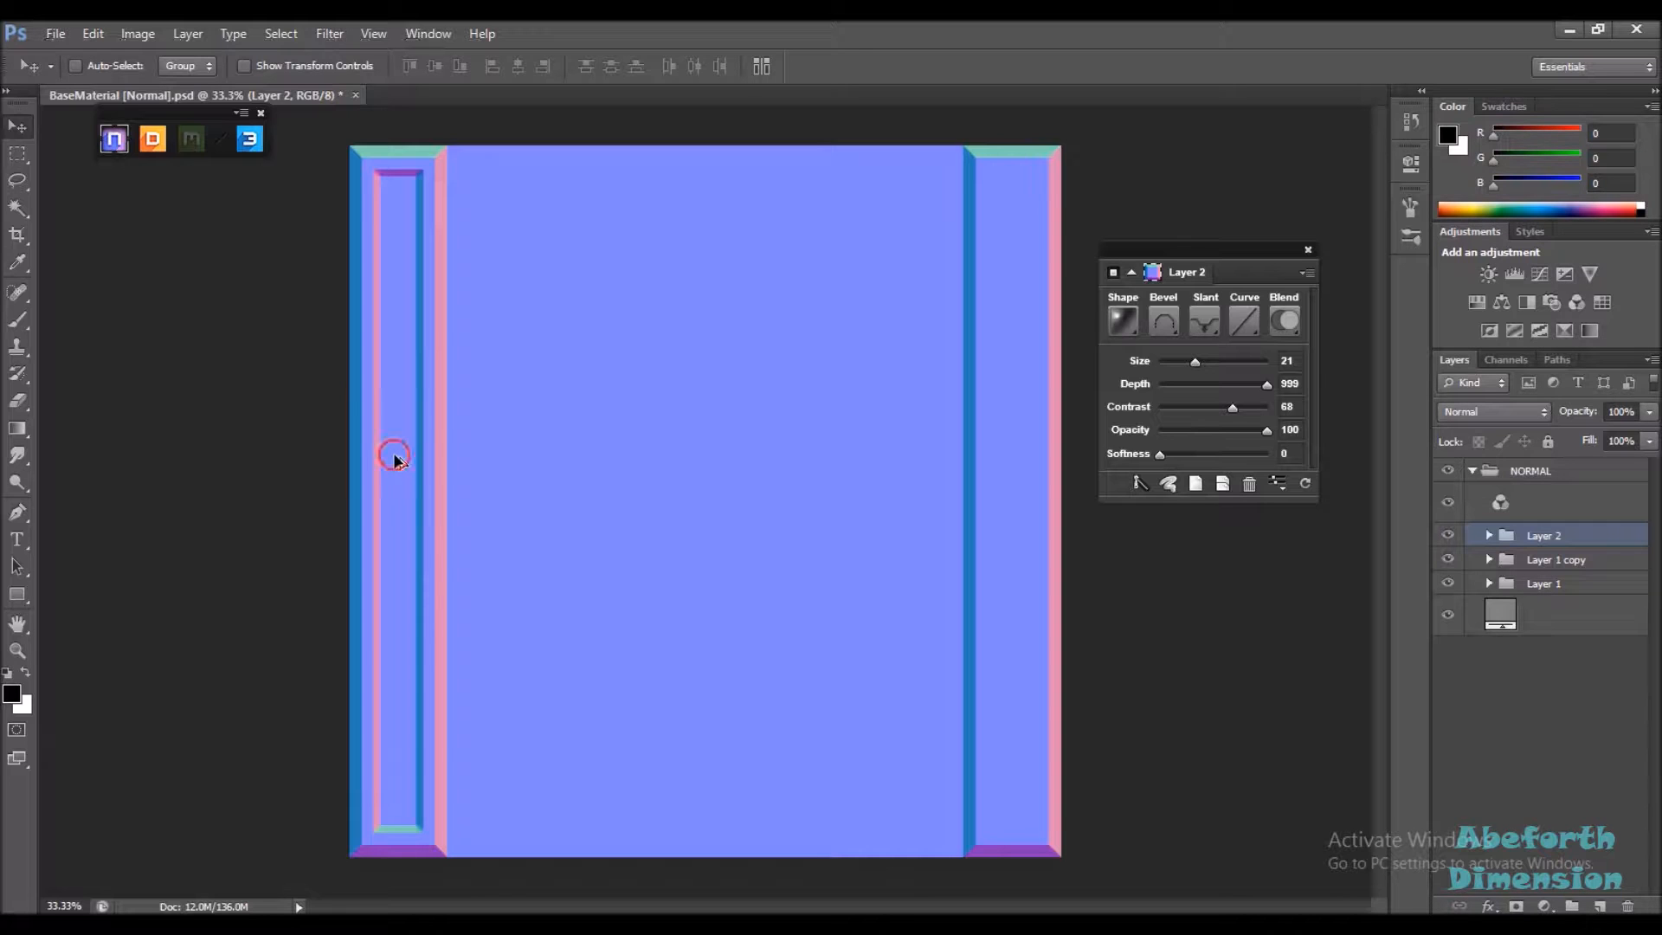
drag(393, 460, 1007, 465)
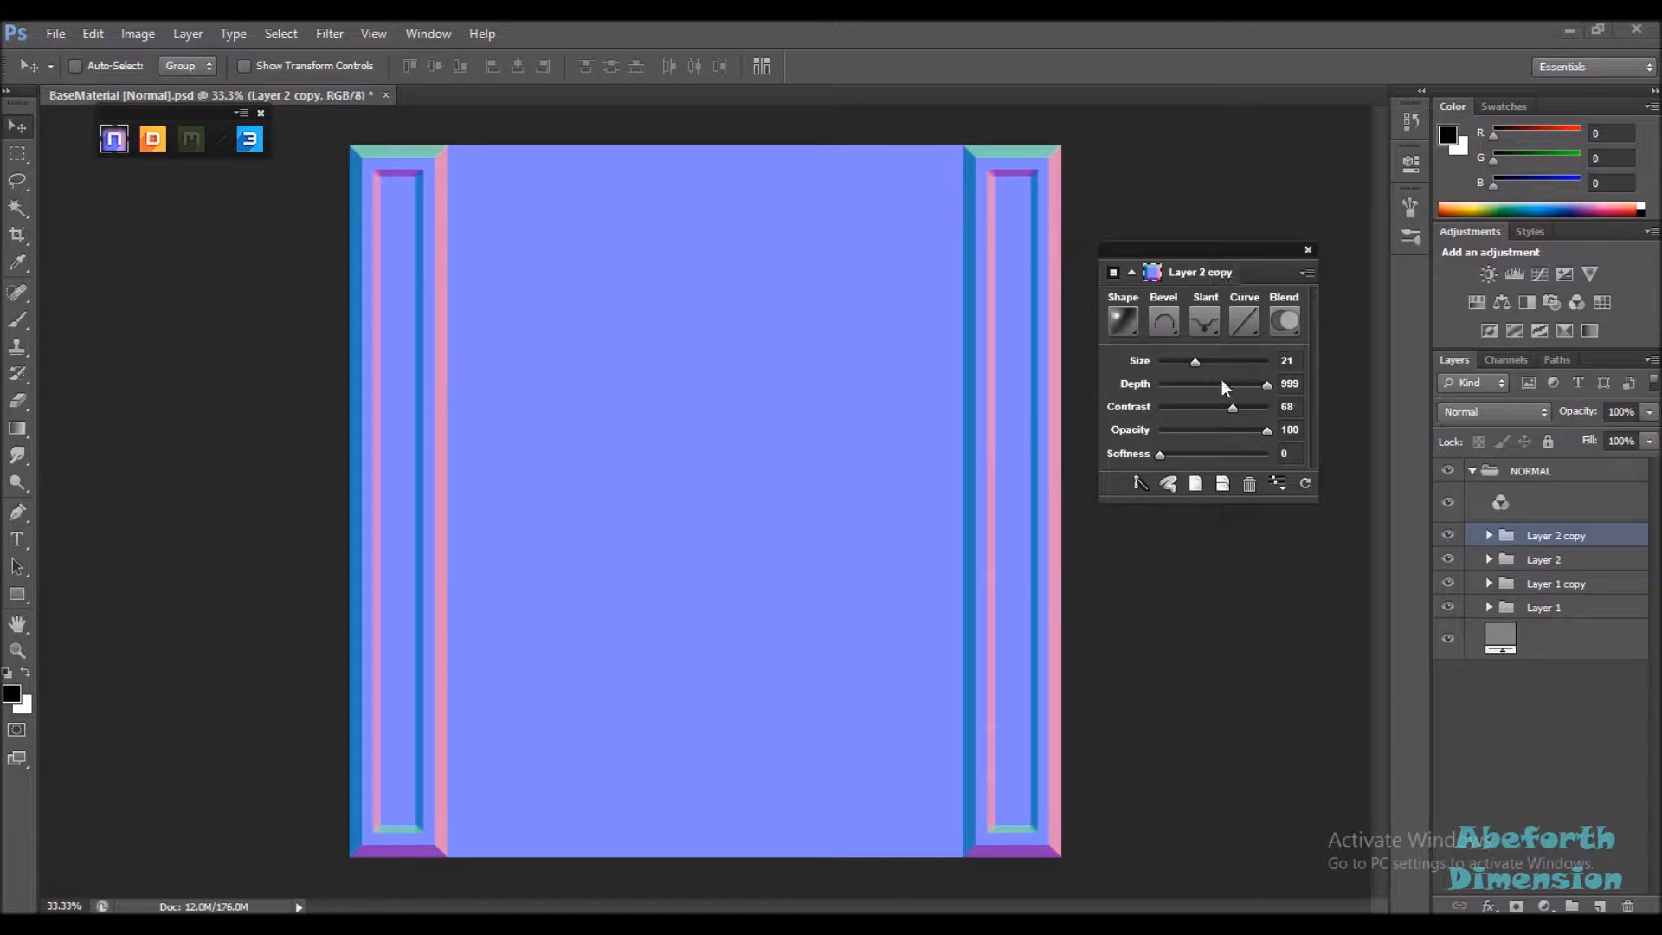
On a new layer, select a rectangular frame between the strips by subtracting a smaller inner rectangle, and convert it into an NDO normal layer
click(1599, 906)
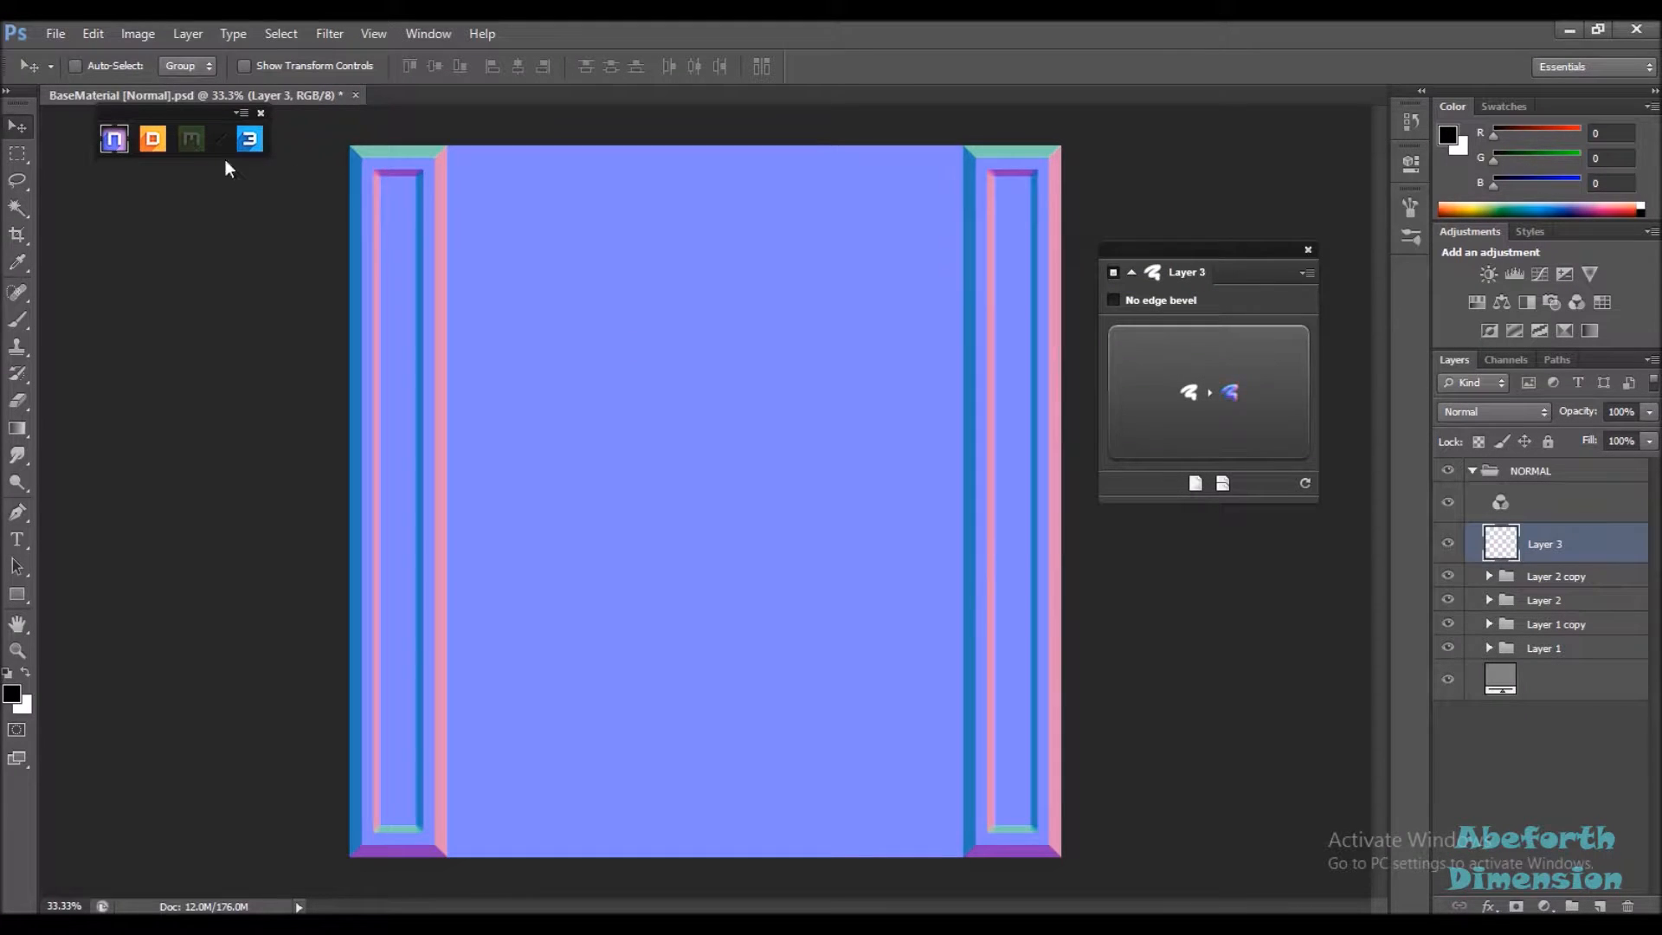
click(15, 157)
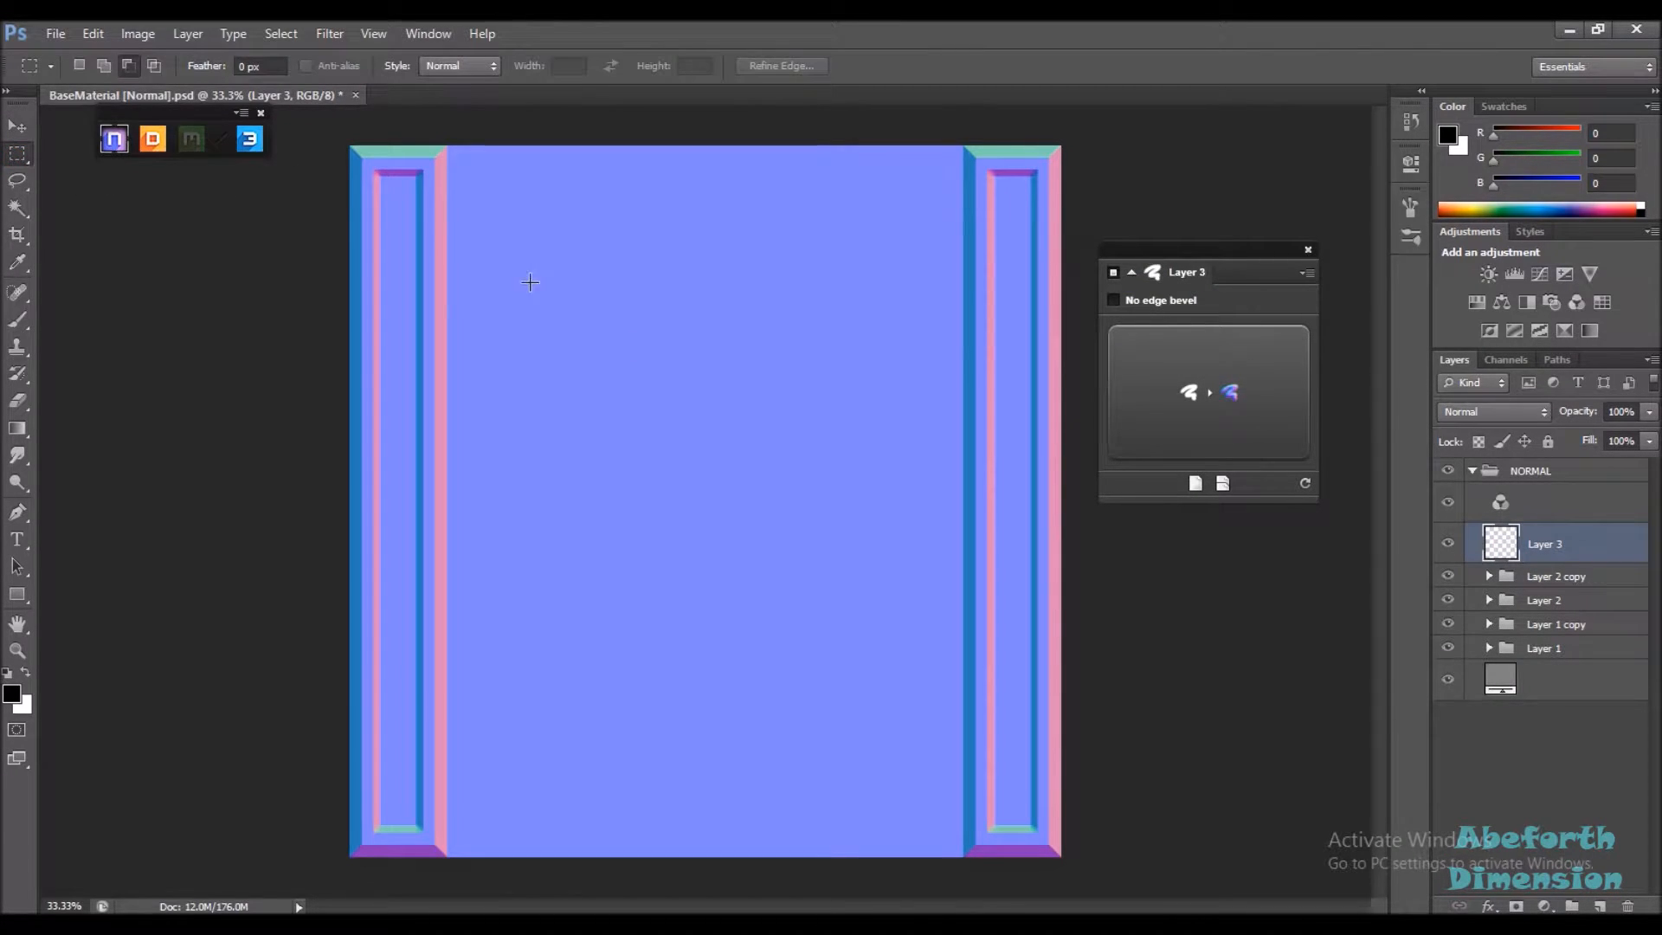
drag(475, 214, 939, 791)
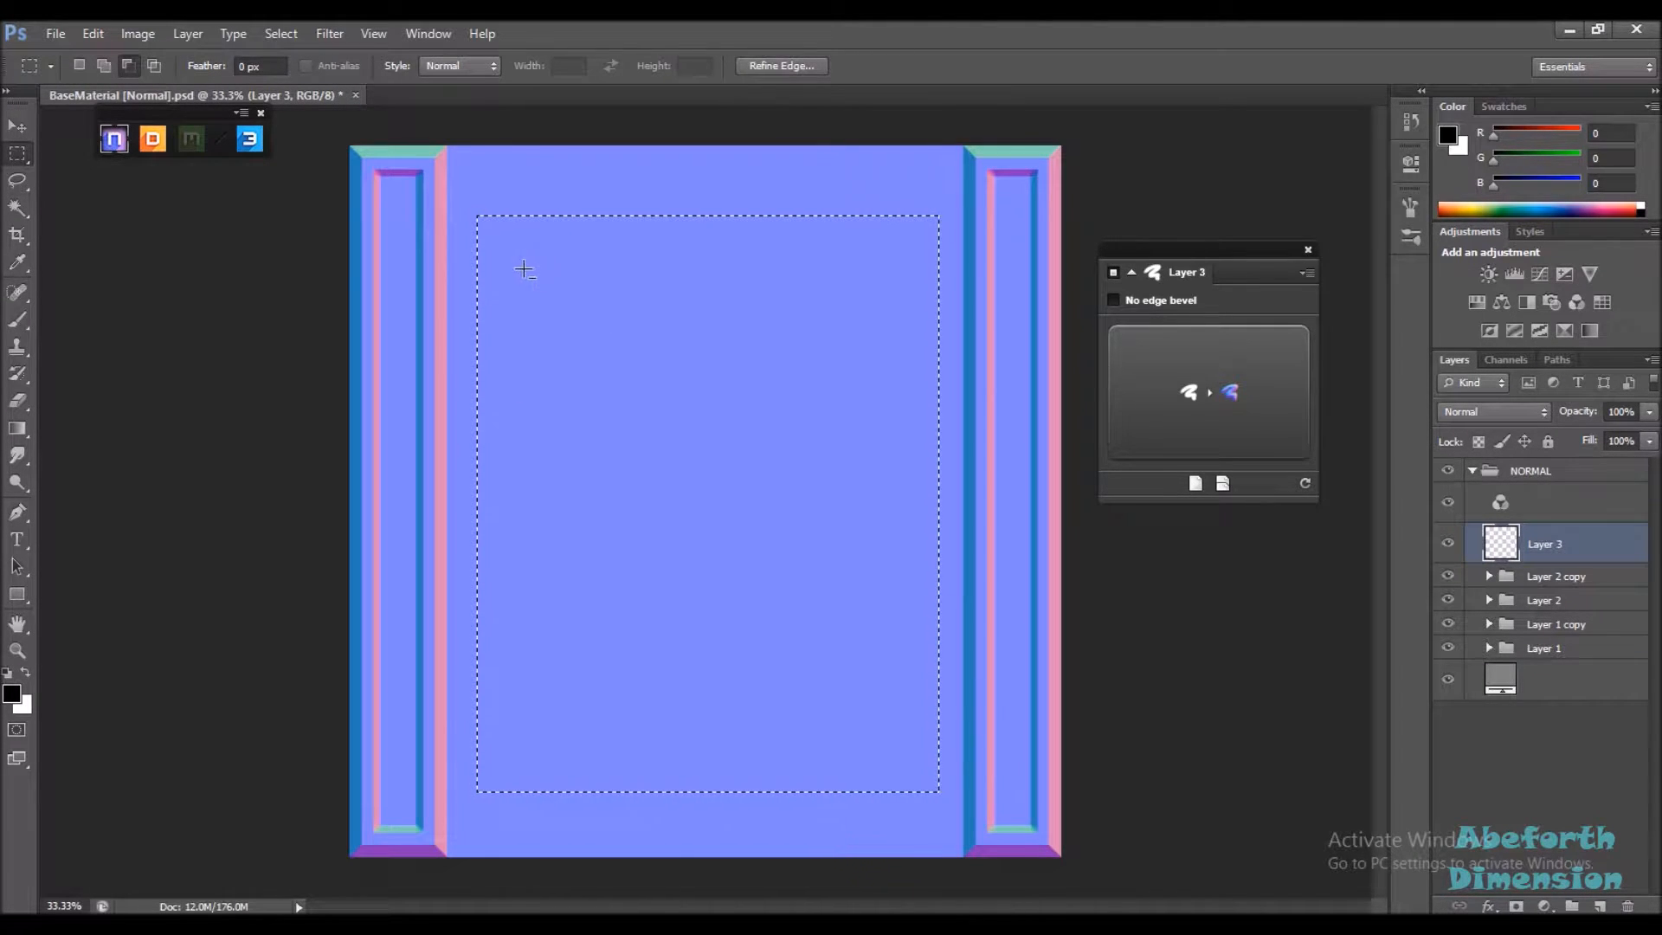
drag(518, 259, 898, 754)
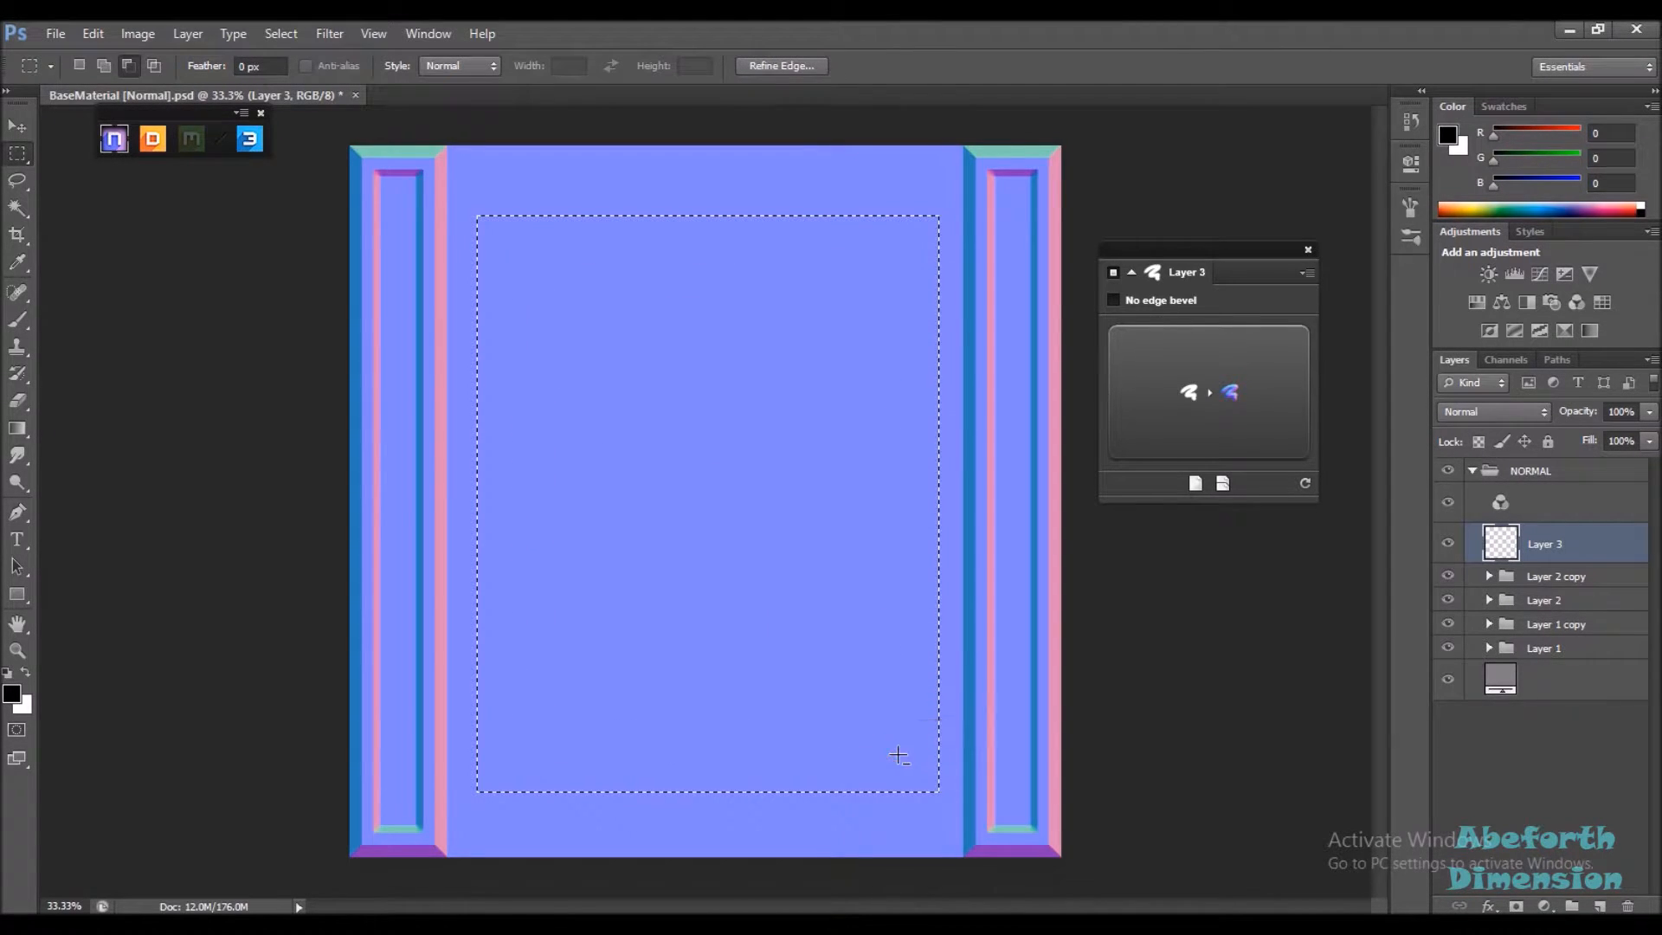
click(1206, 382)
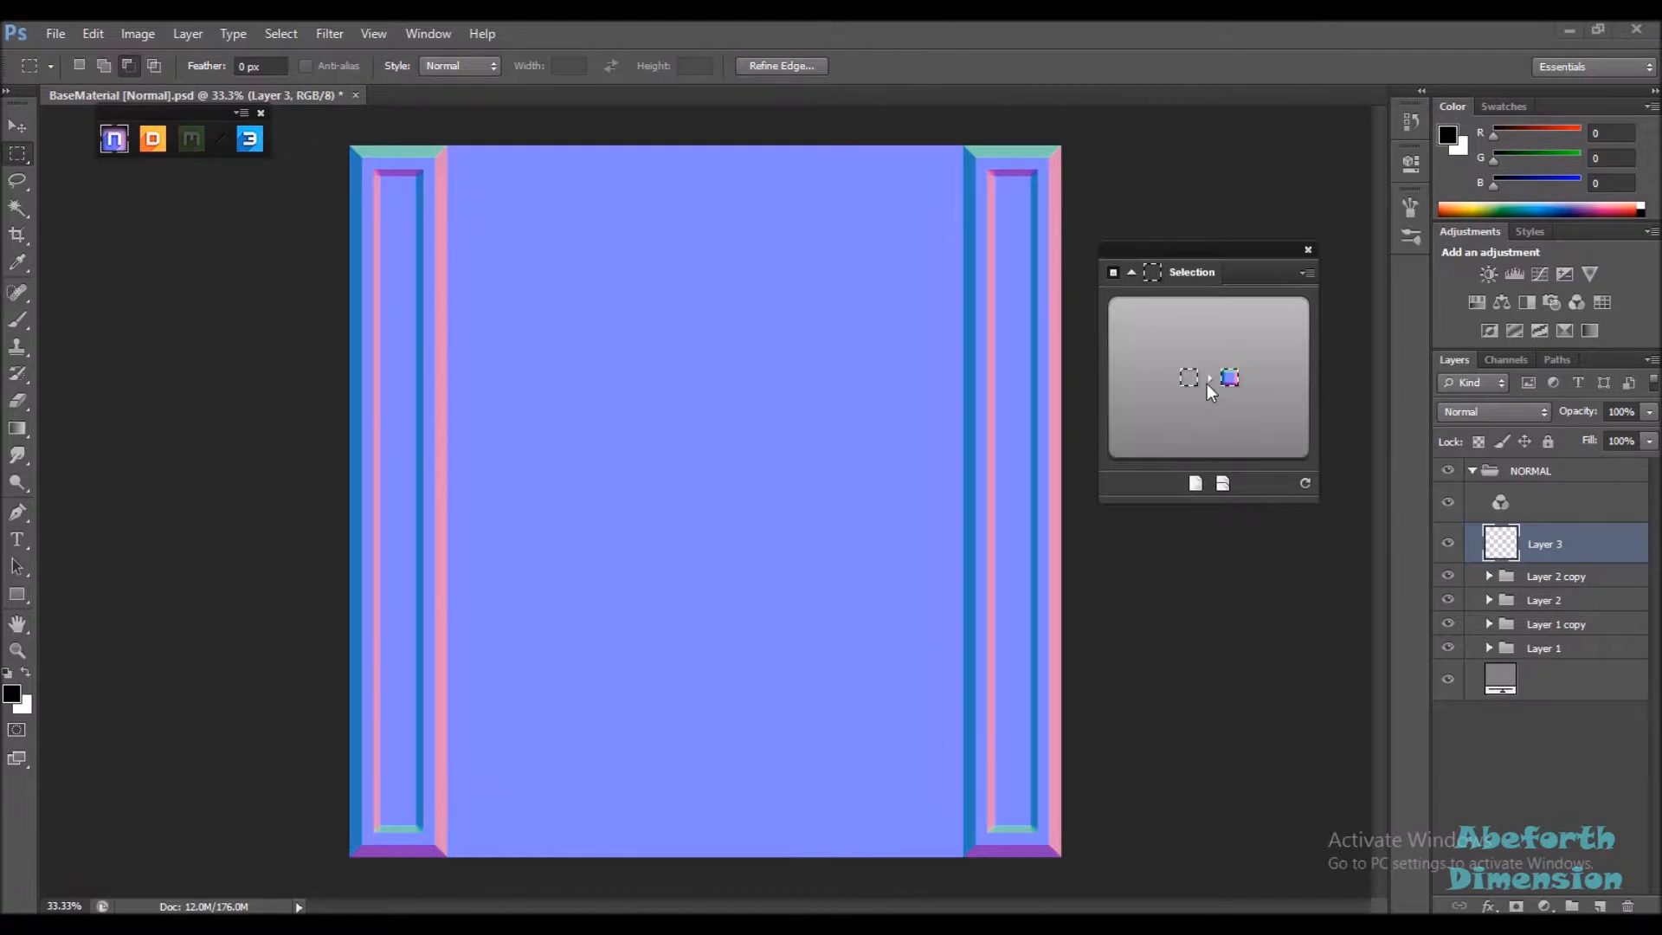
click(1201, 379)
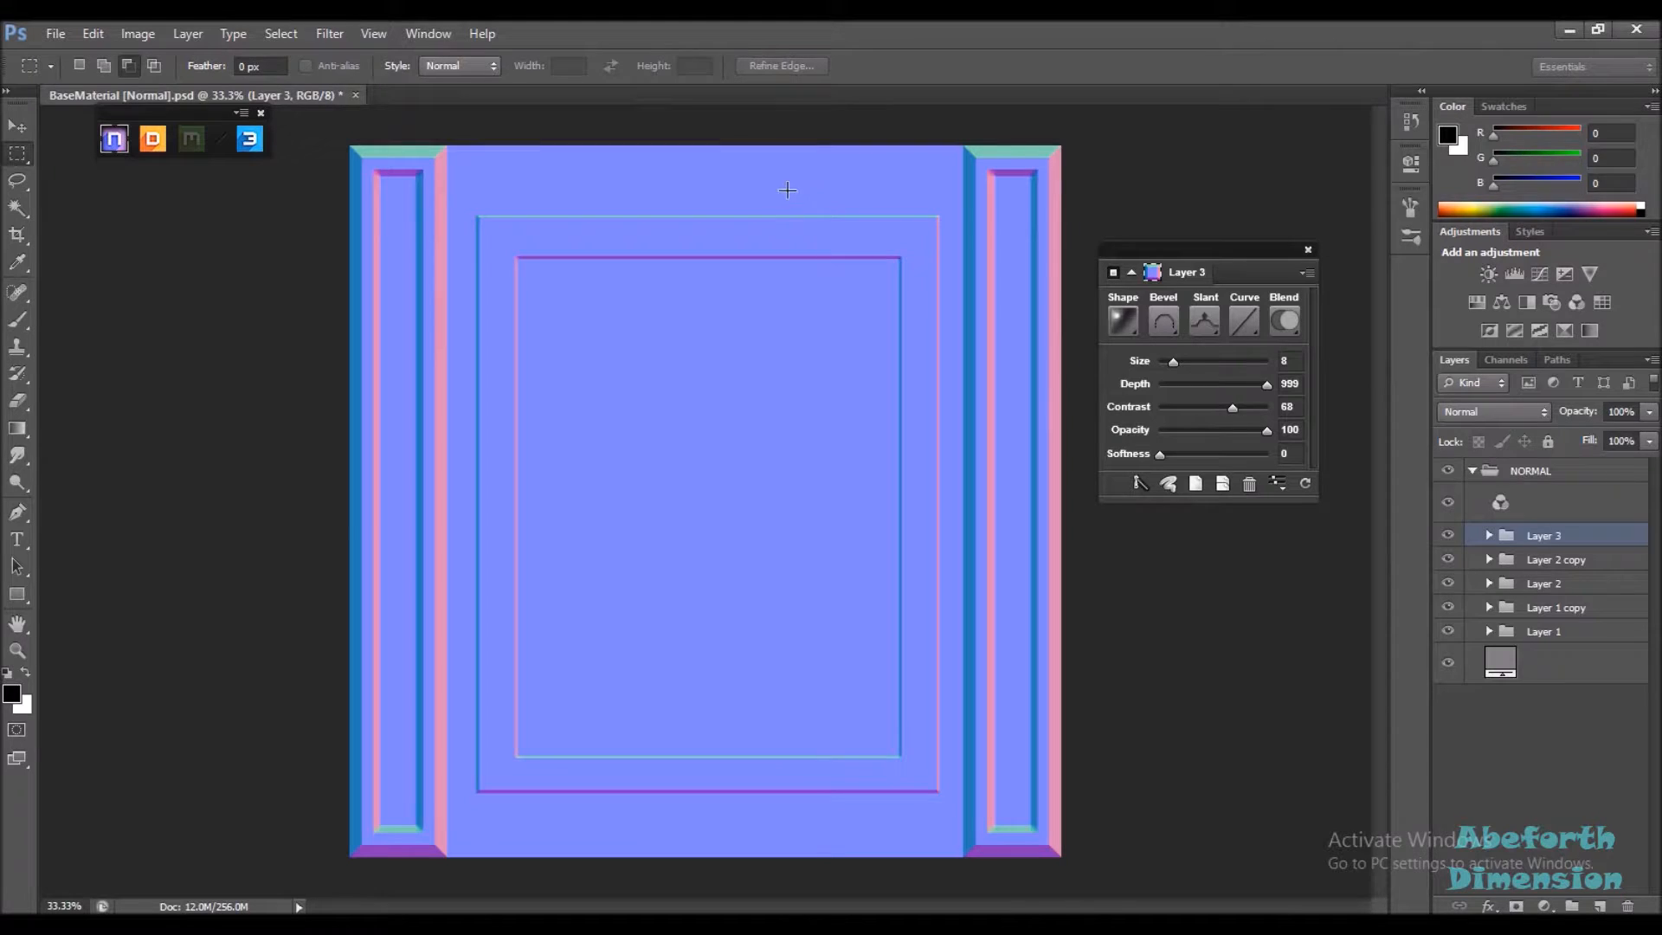
Set the central frame's bevel size to 26, its shape to Chiseled Shallow and its bevel type to Emboss
drag(1177, 366, 1207, 367)
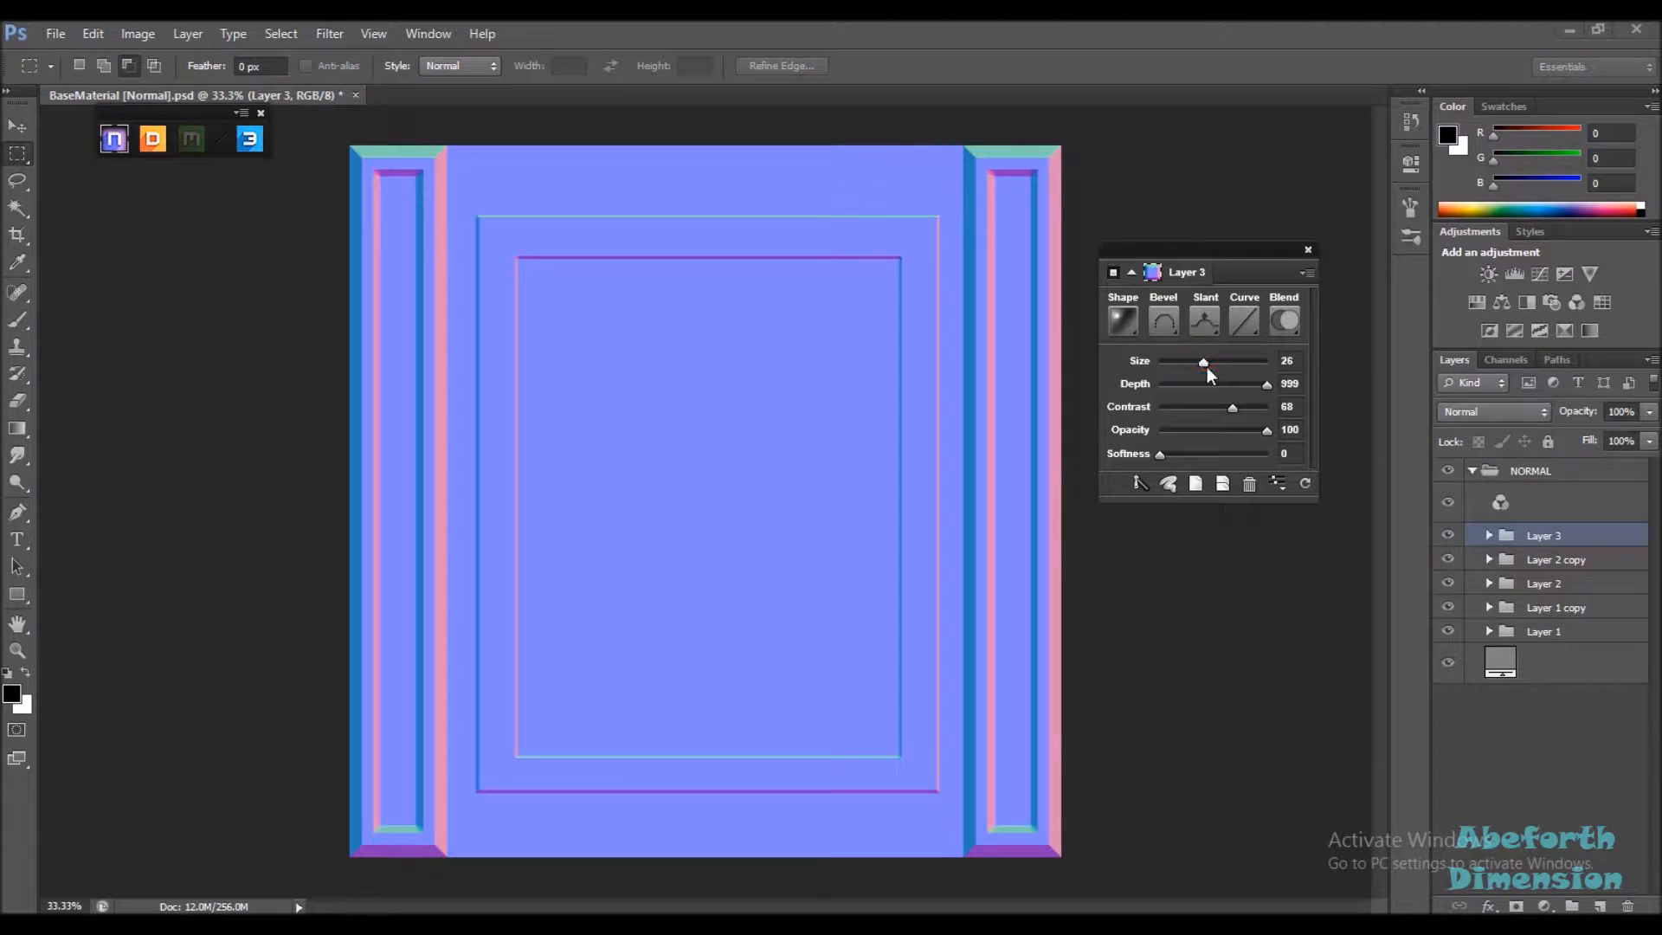
click(1135, 327)
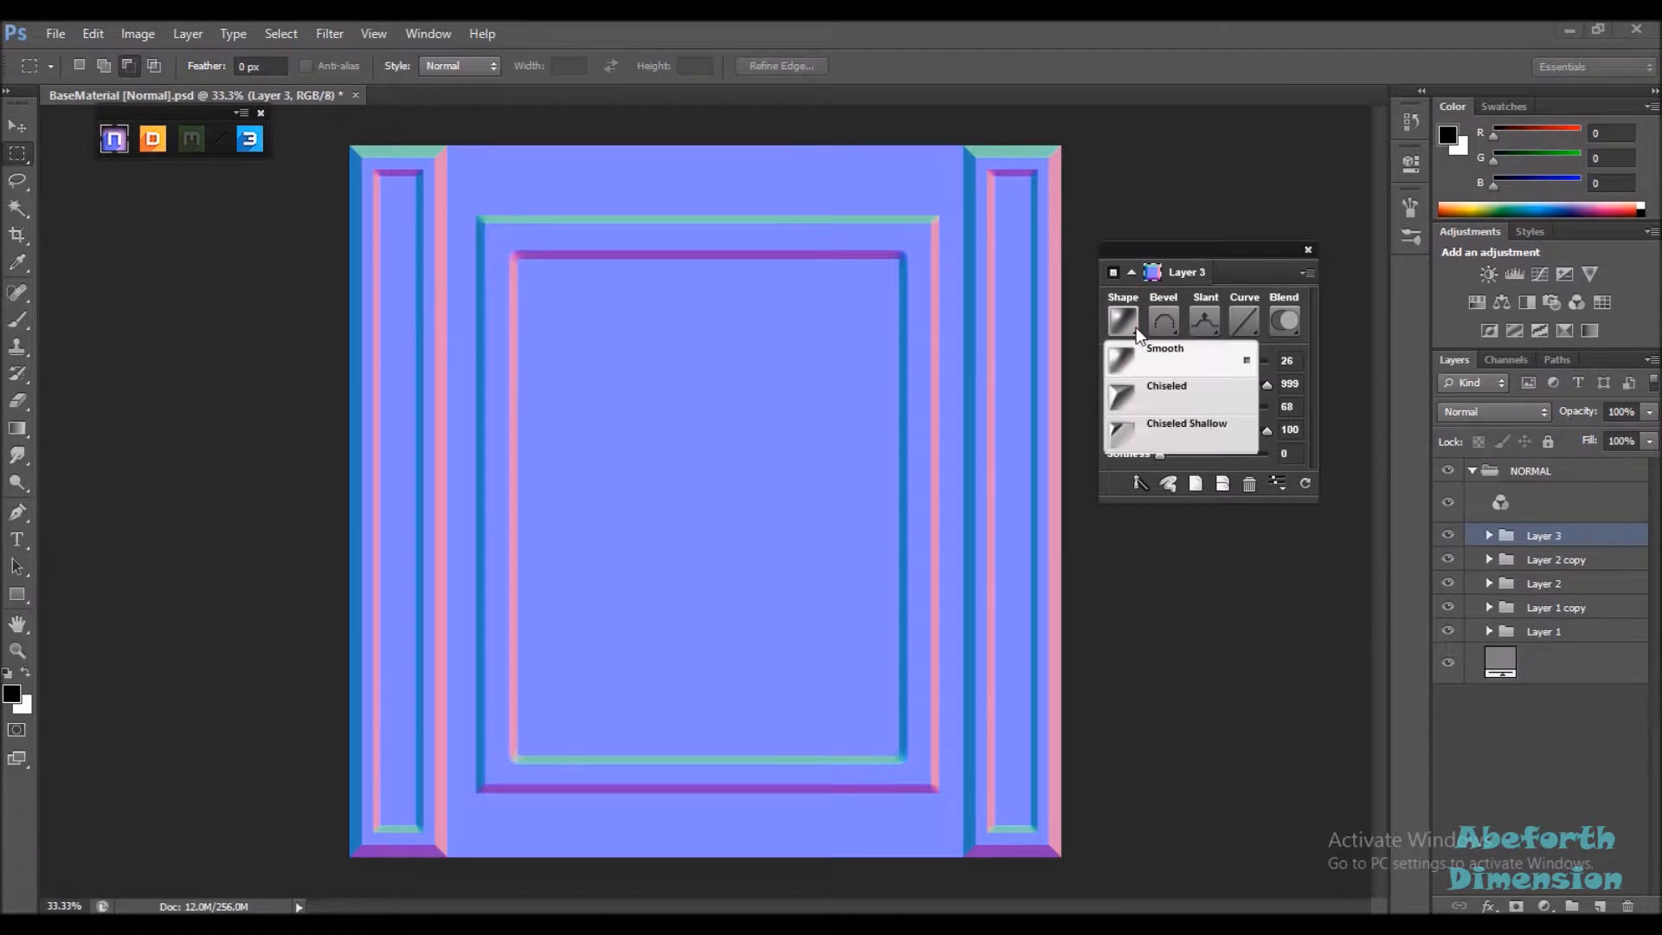
click(1172, 433)
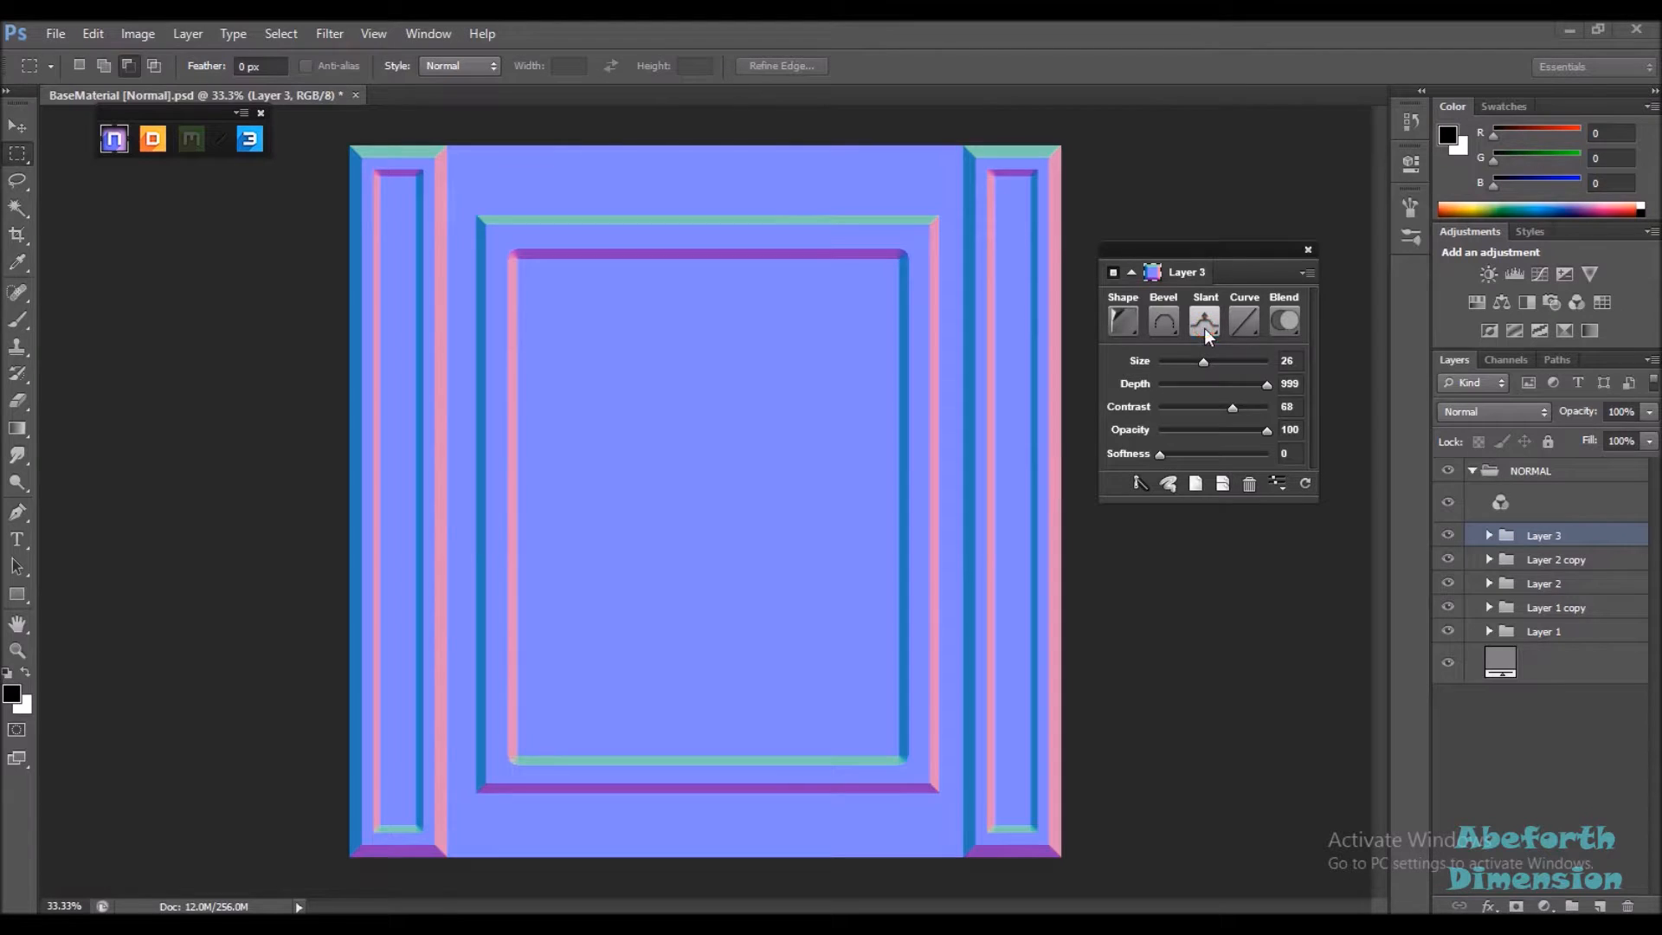
click(1205, 322)
click(1162, 320)
click(1162, 320)
click(1187, 418)
click(1177, 317)
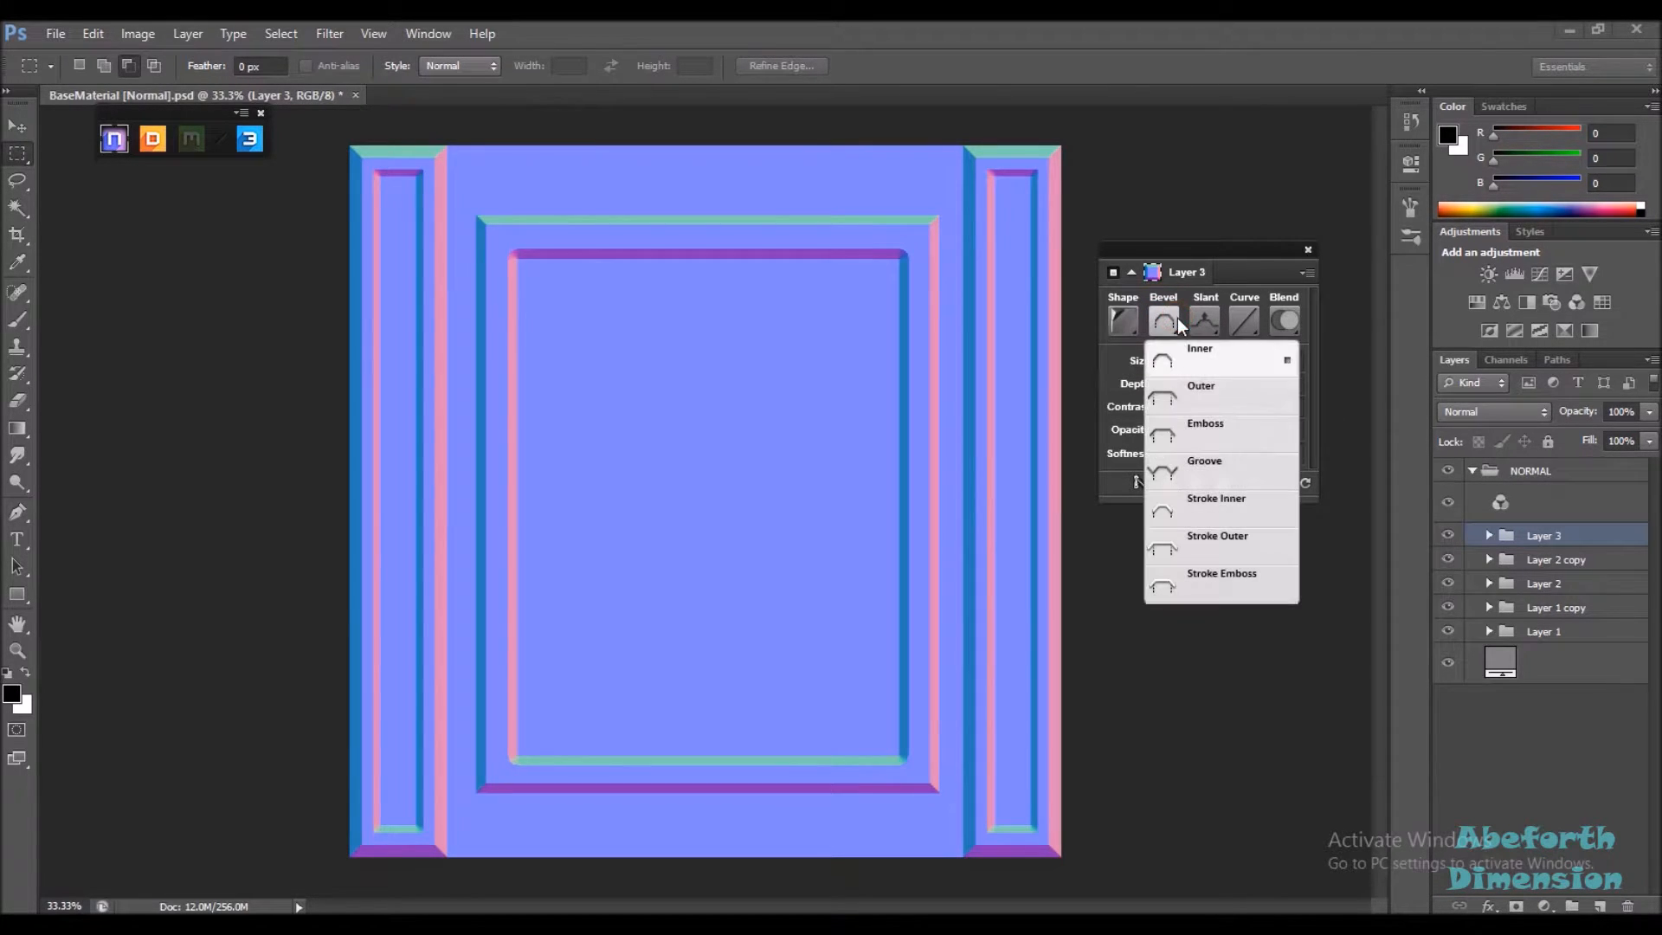
click(1191, 445)
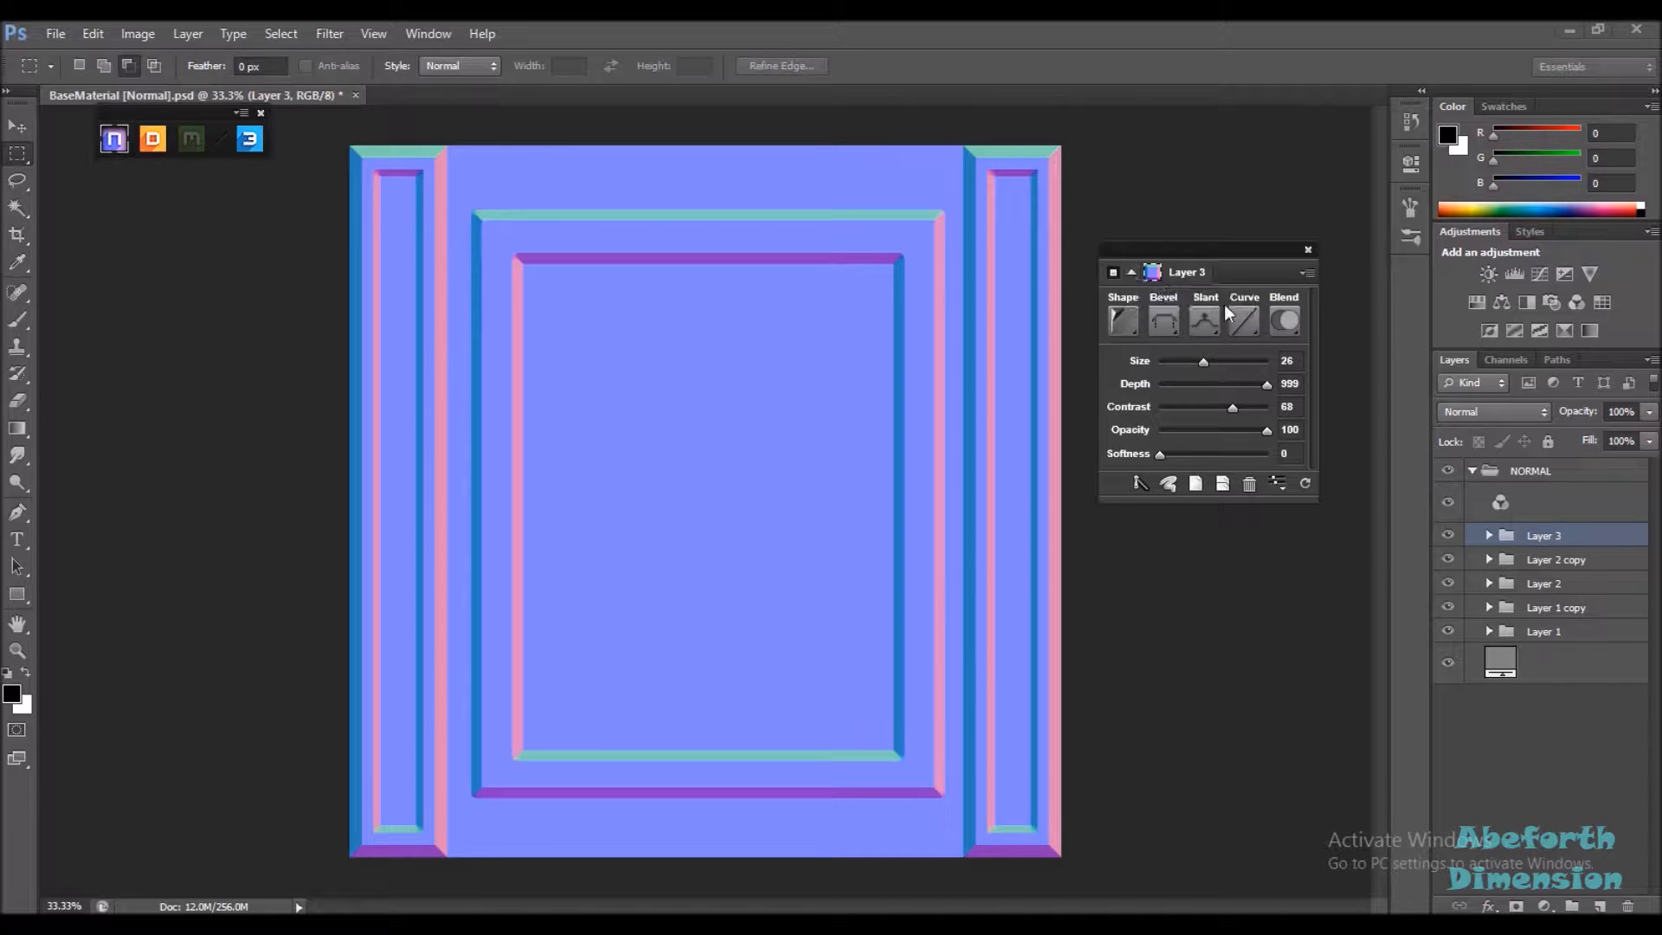
Save the NDO project of the normal map
click(1308, 272)
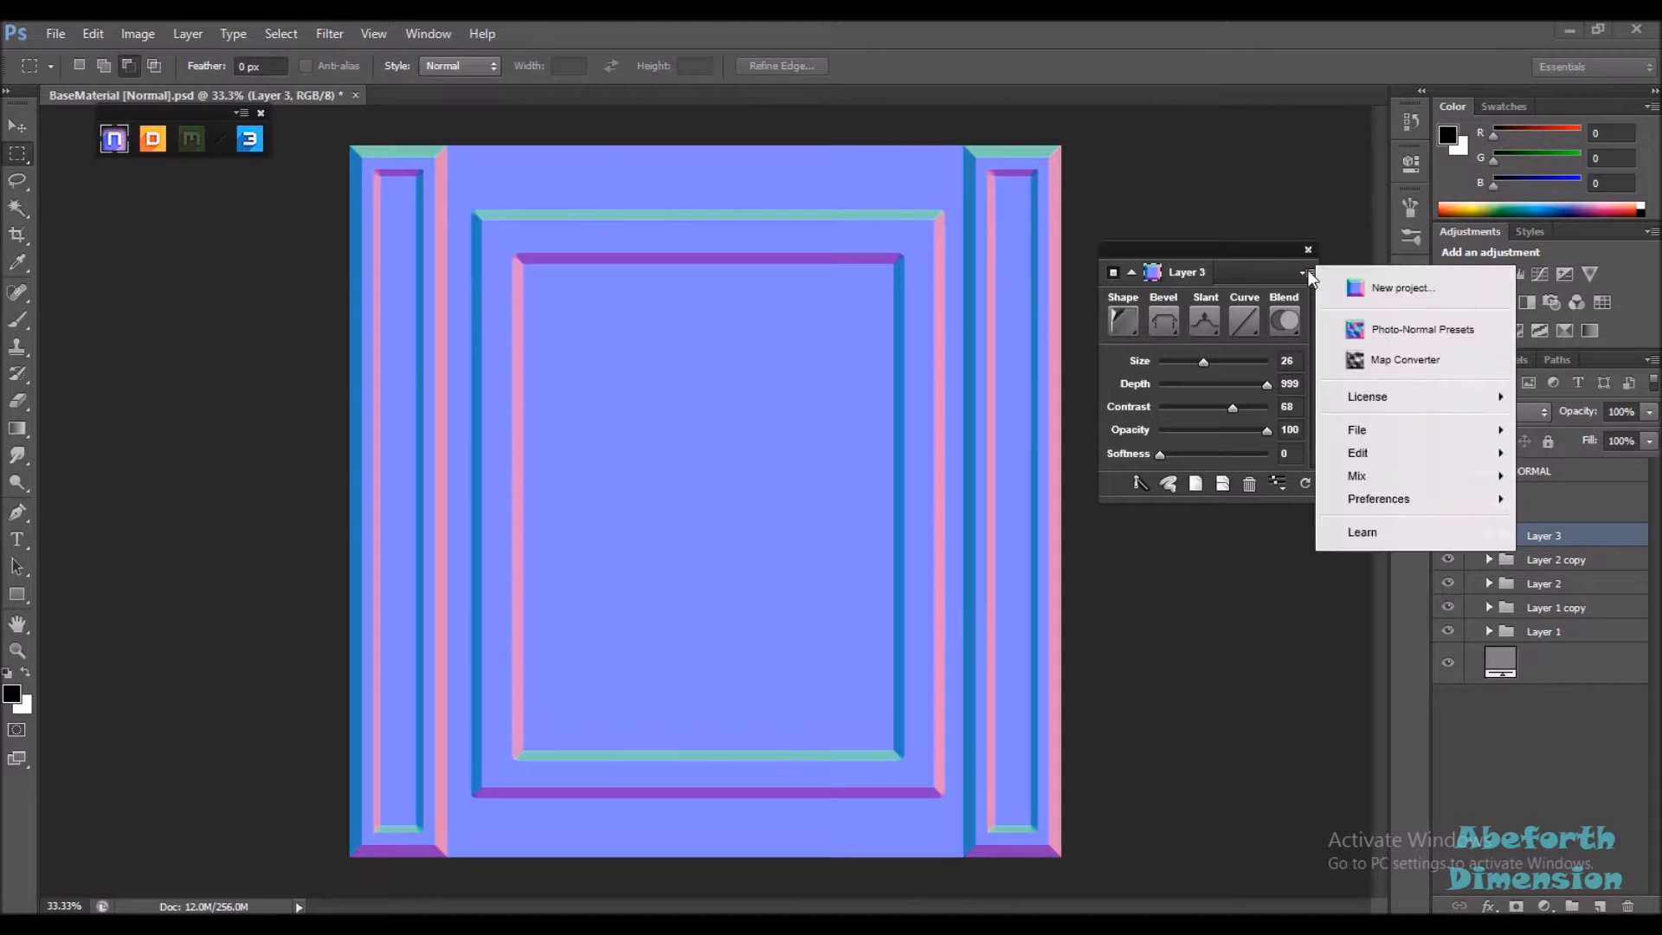
mouse_move(1354, 430)
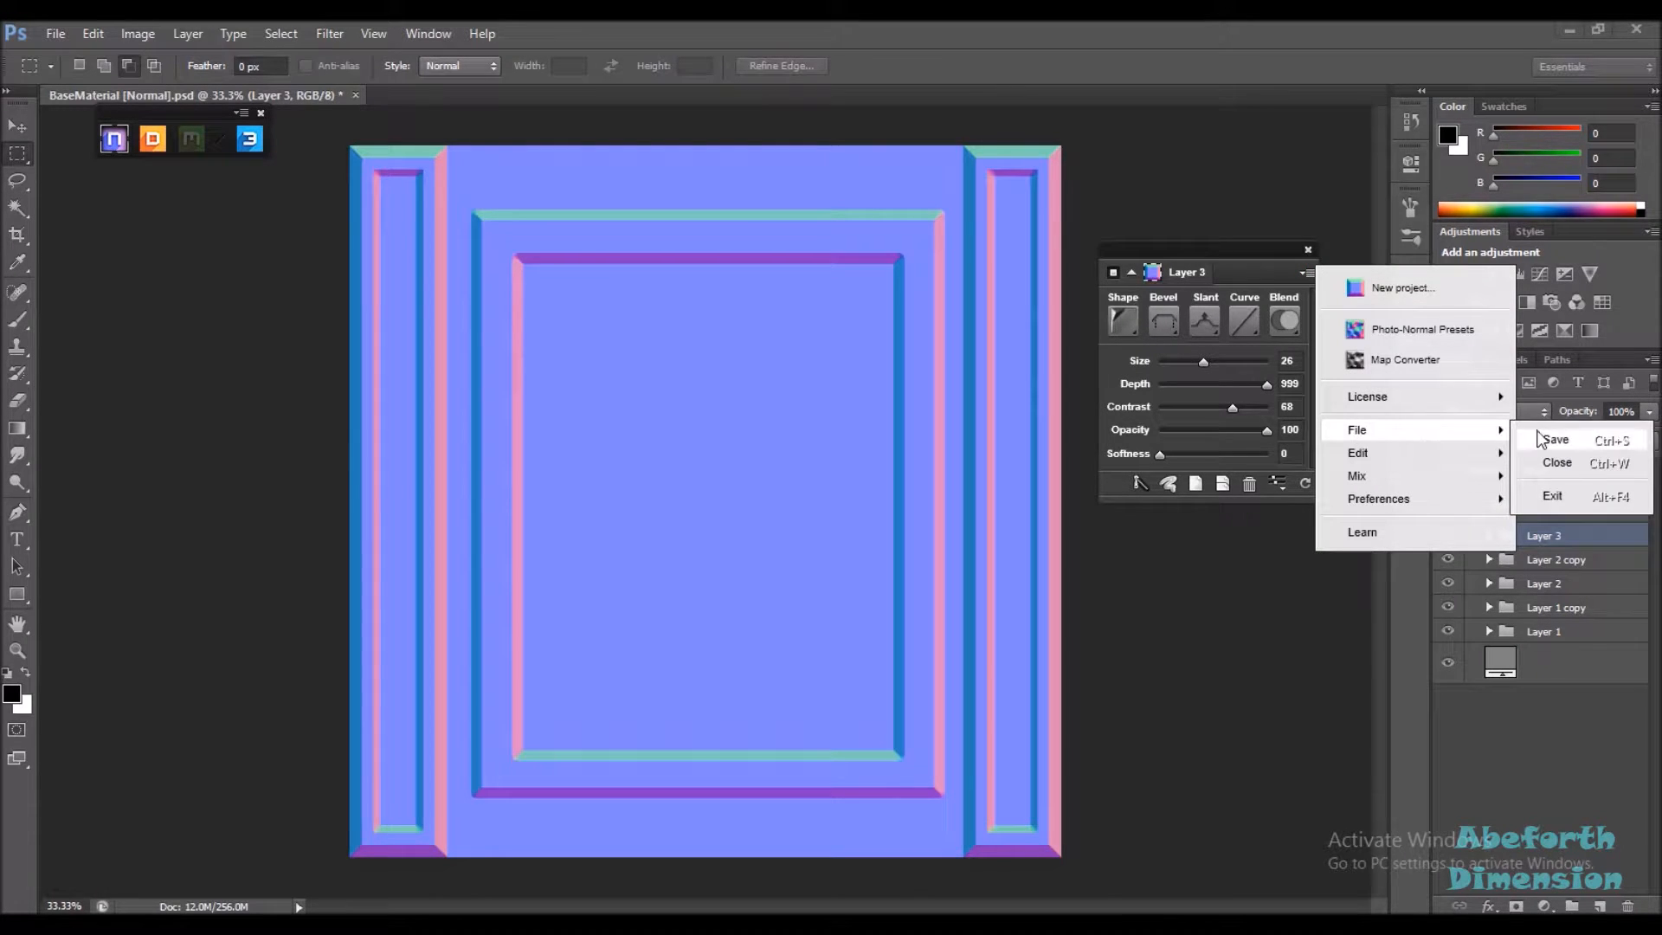
click(1555, 440)
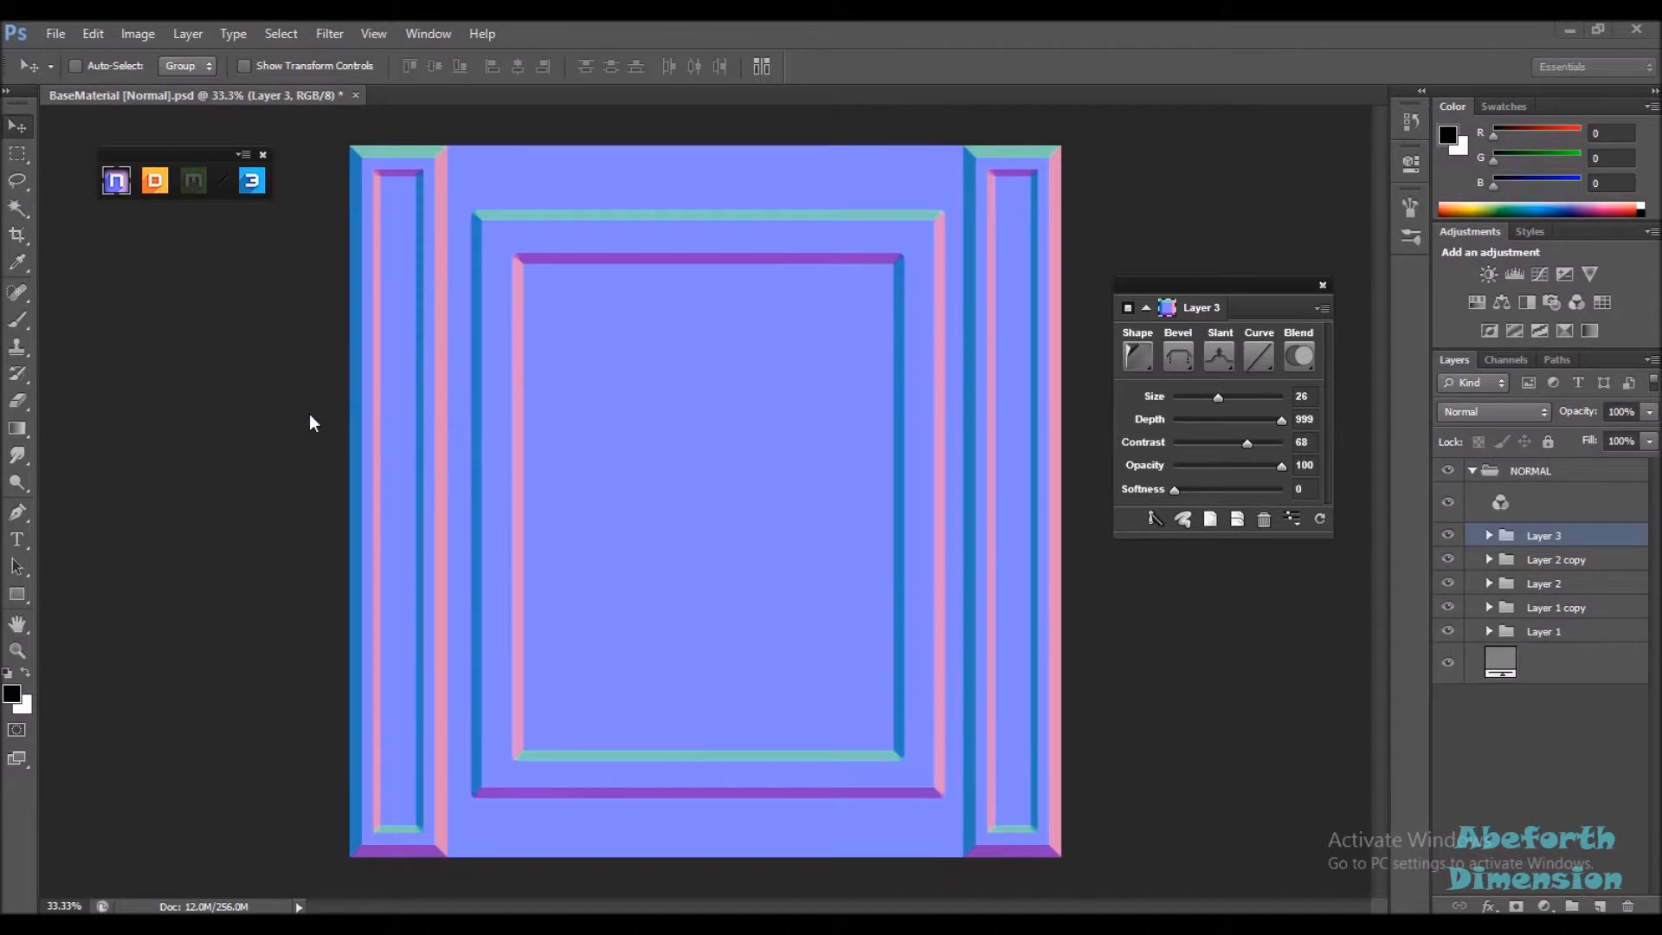
Generate an AO map from the active document with the Map Converter, using Normal as the source type
click(309, 415)
click(1296, 305)
click(1316, 308)
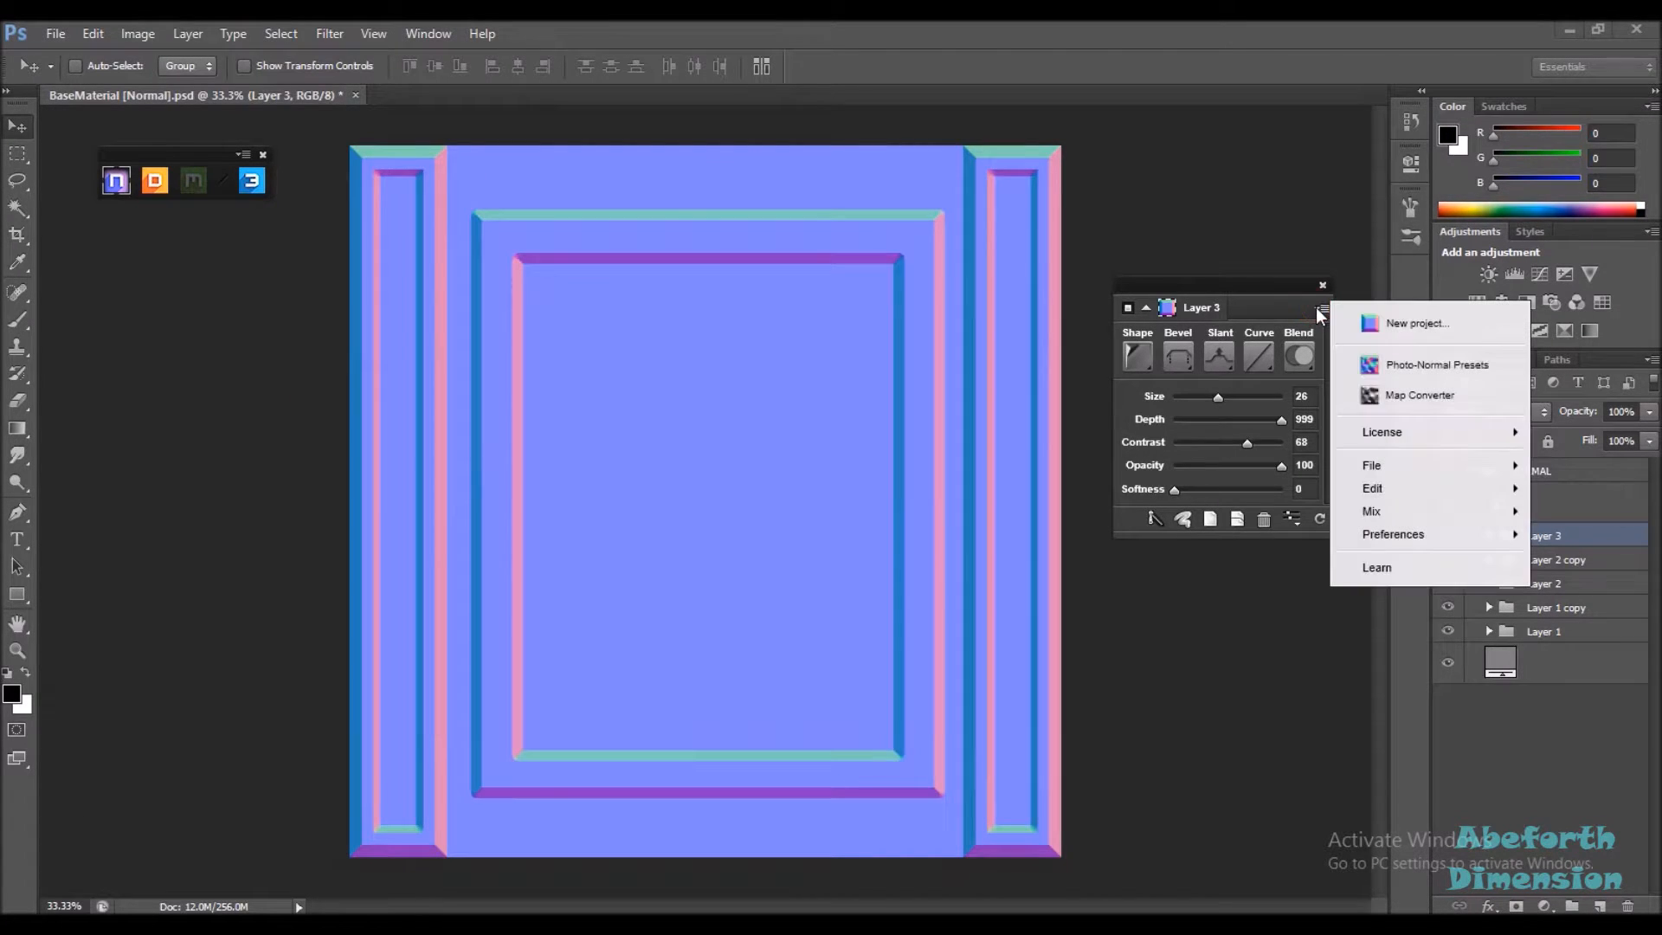
click(1381, 396)
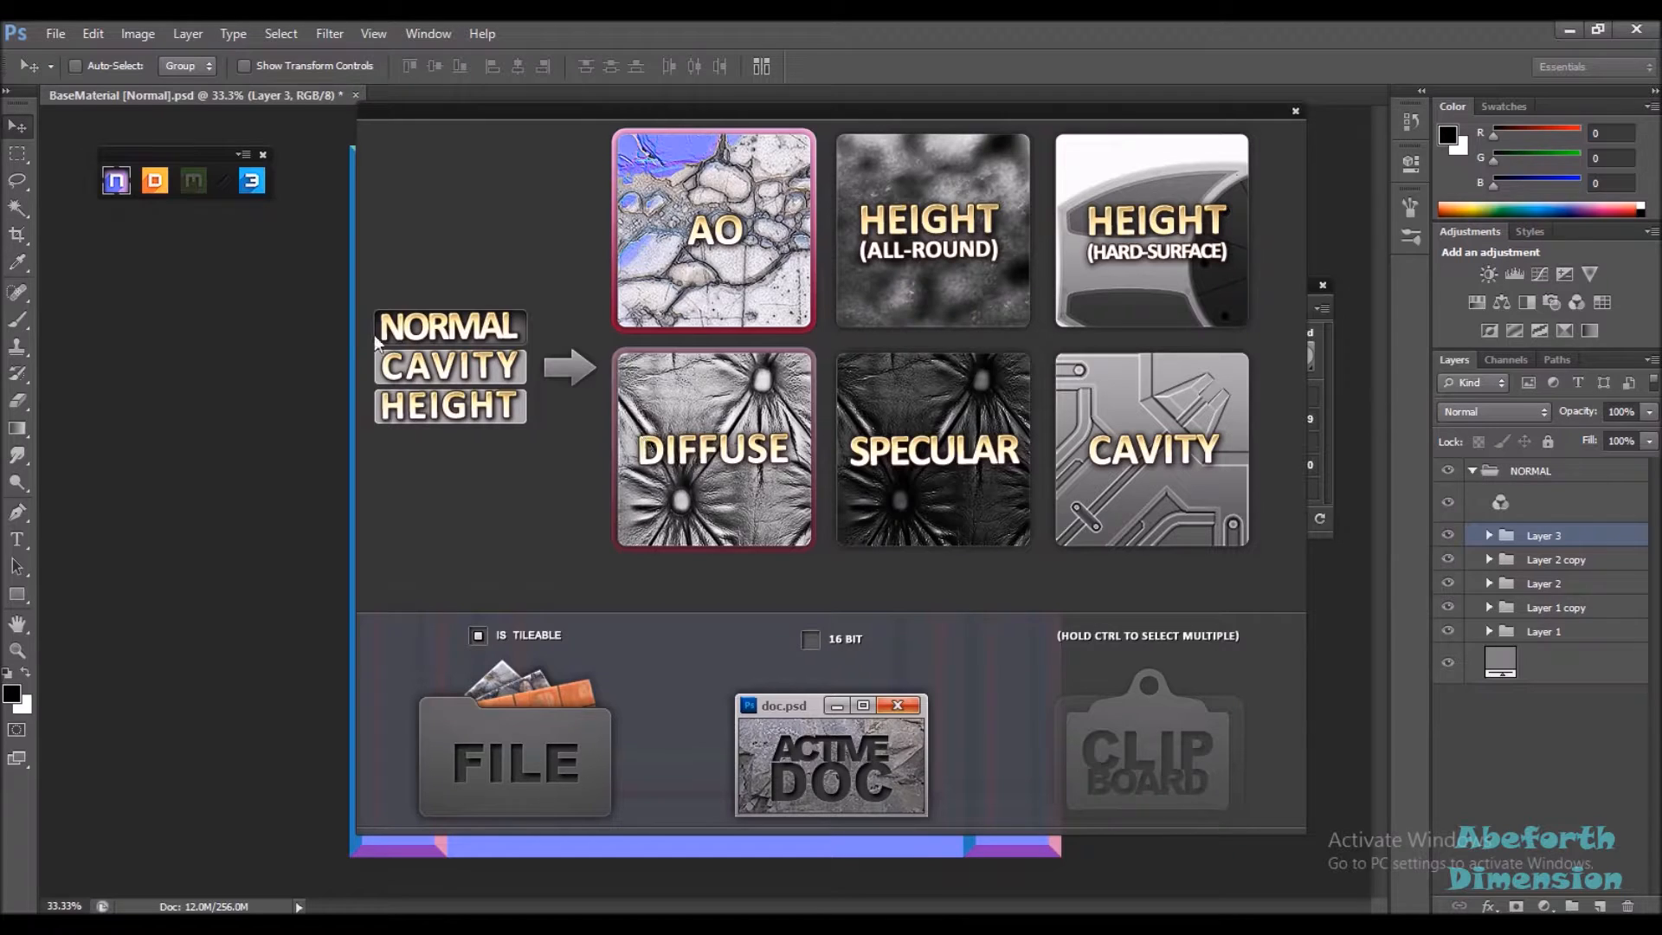
click(455, 371)
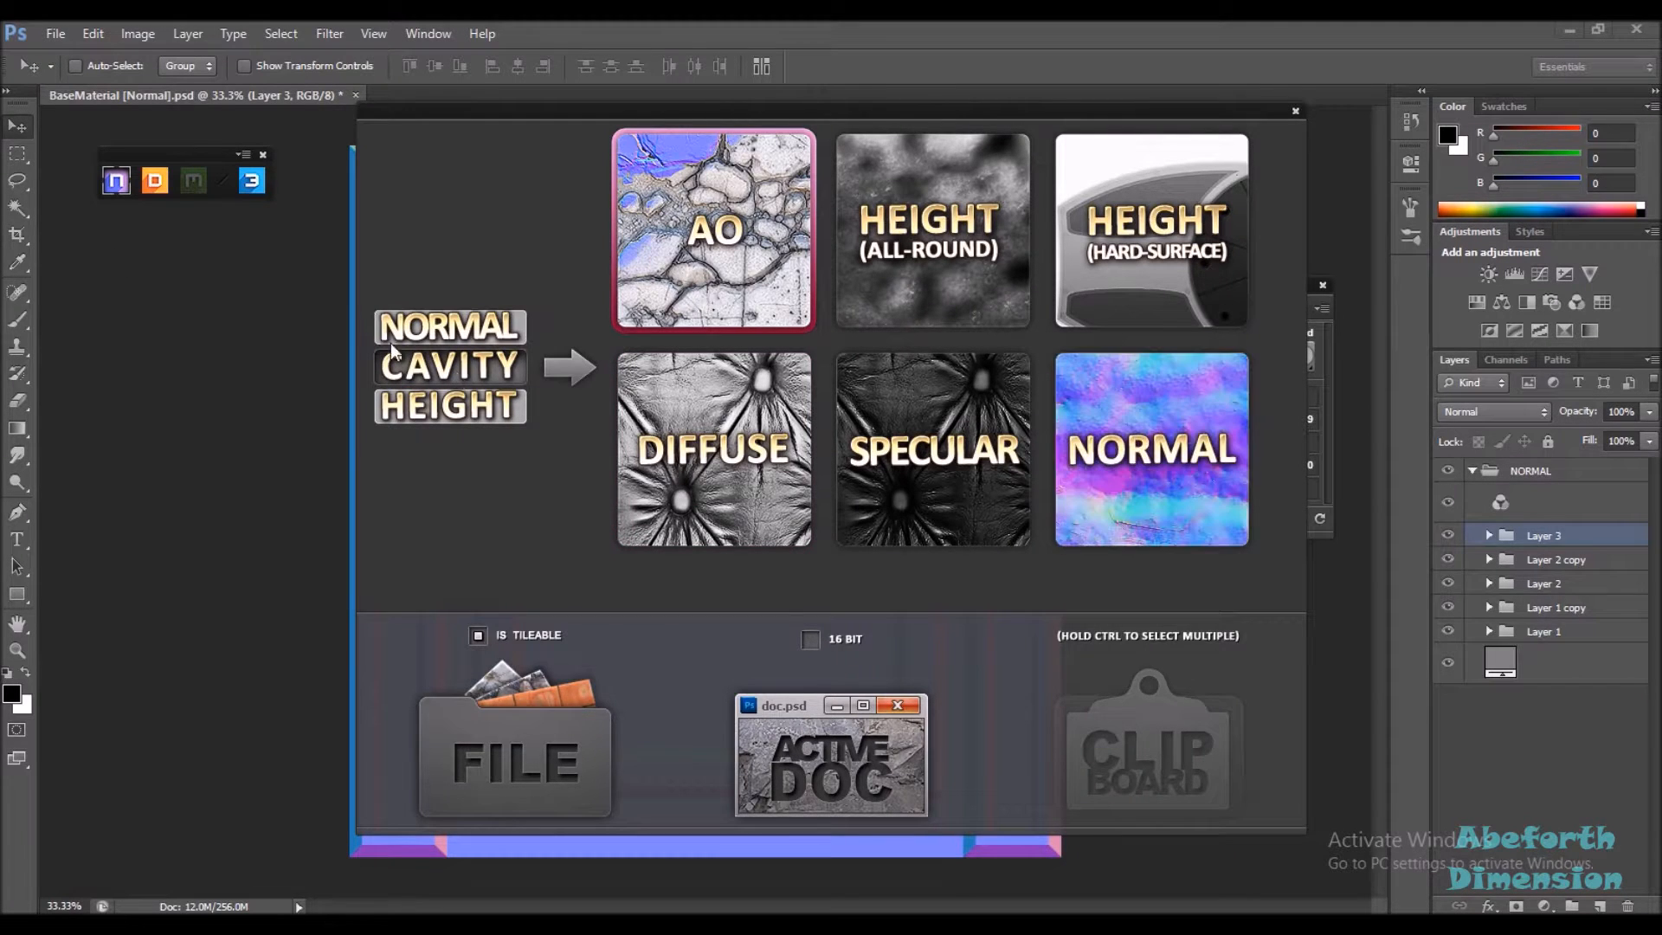
click(459, 411)
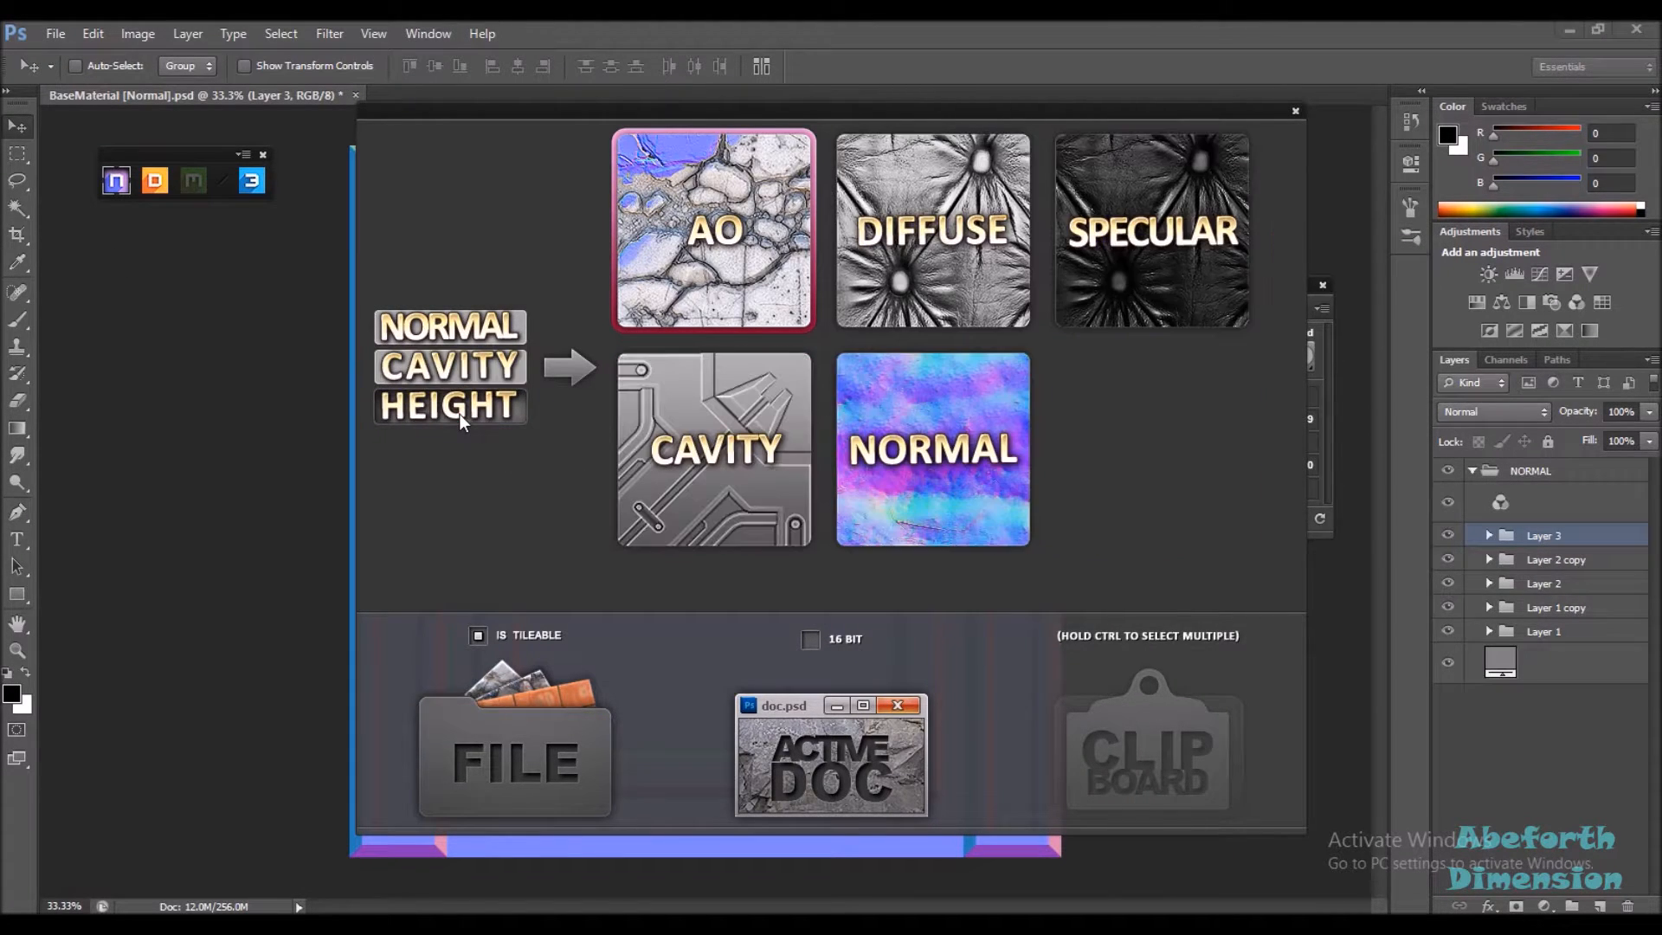
click(427, 330)
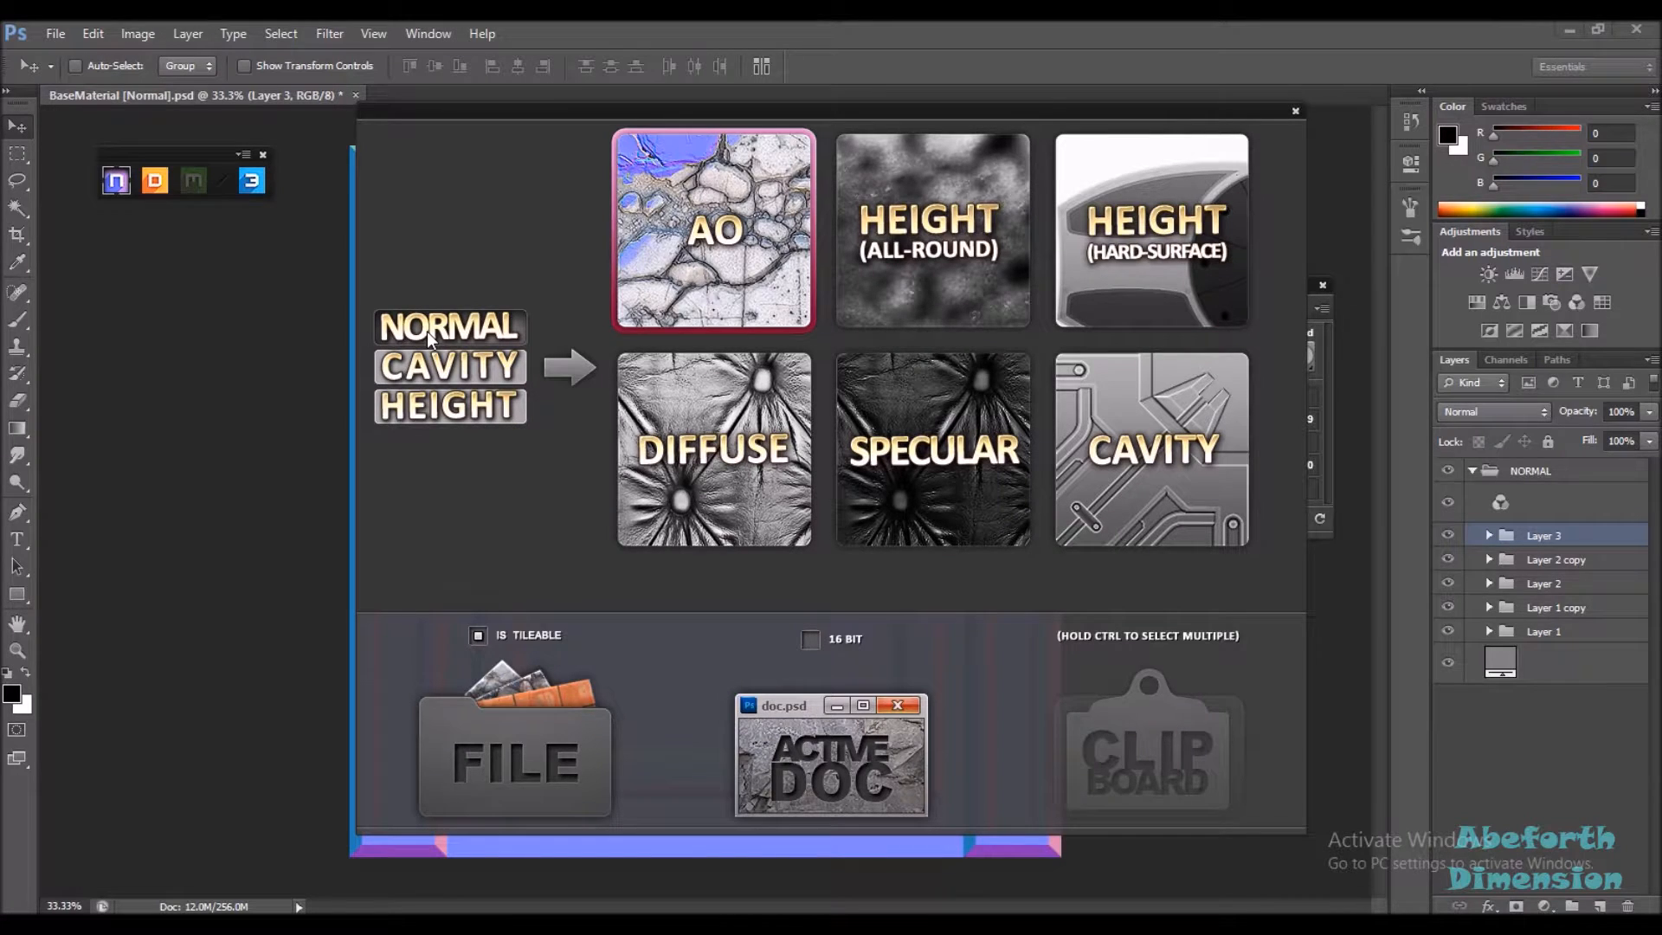
click(813, 802)
click(793, 751)
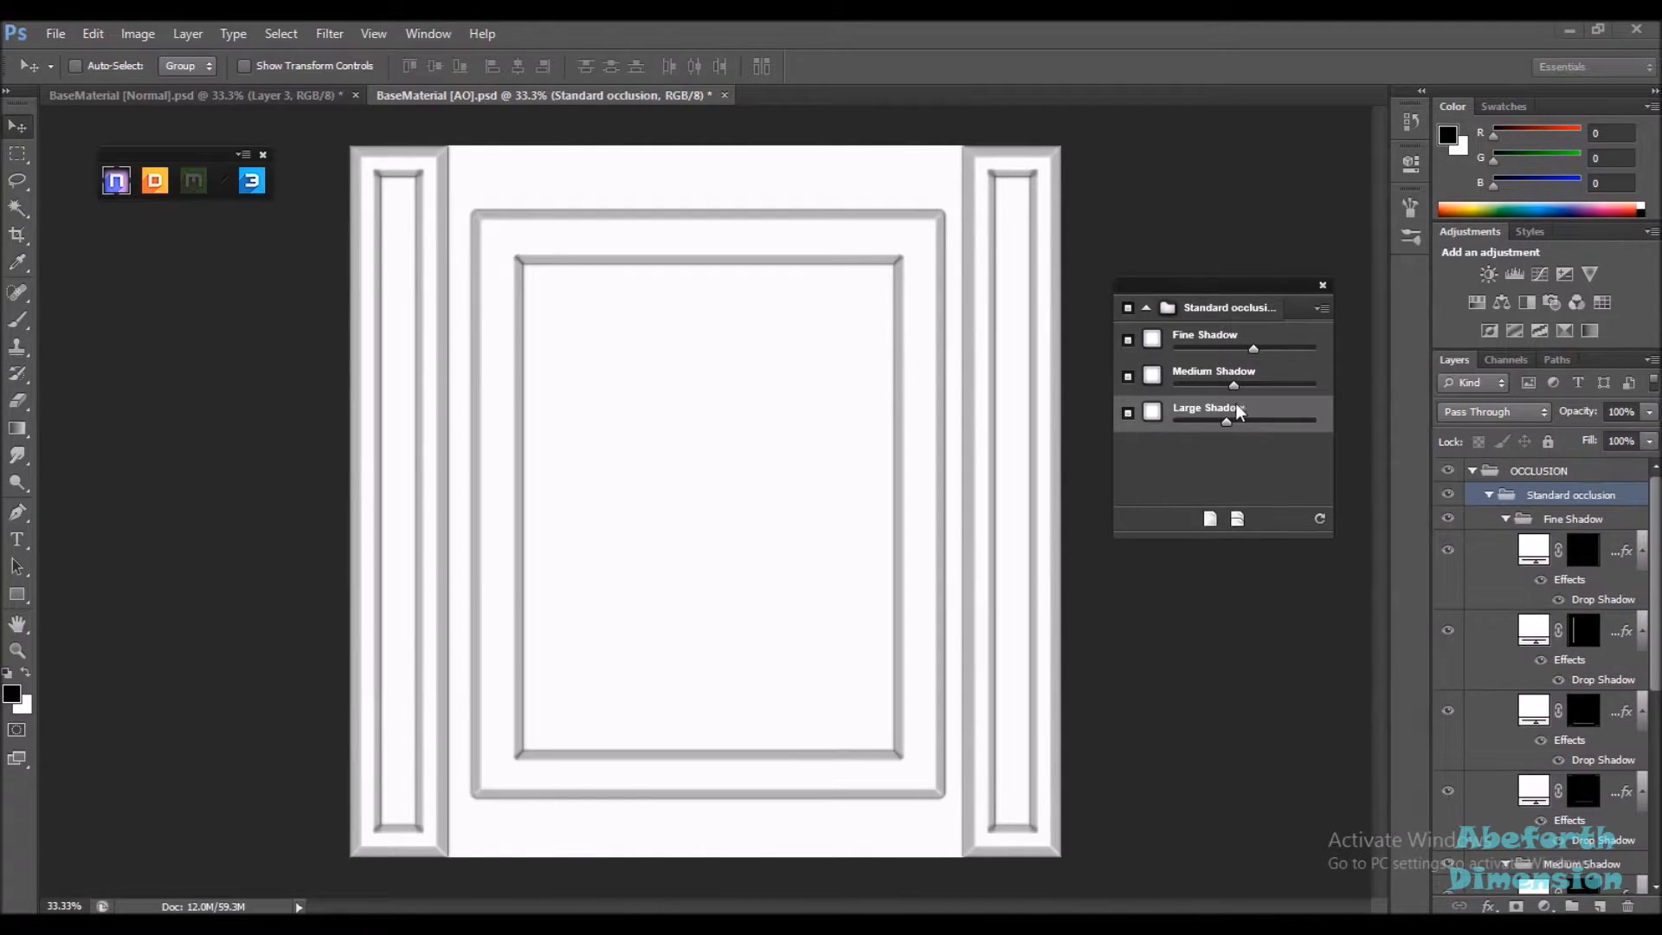
Strengthen the Large Shadow and the Fine Shadow of the AO map's standard occlusion
click(1155, 341)
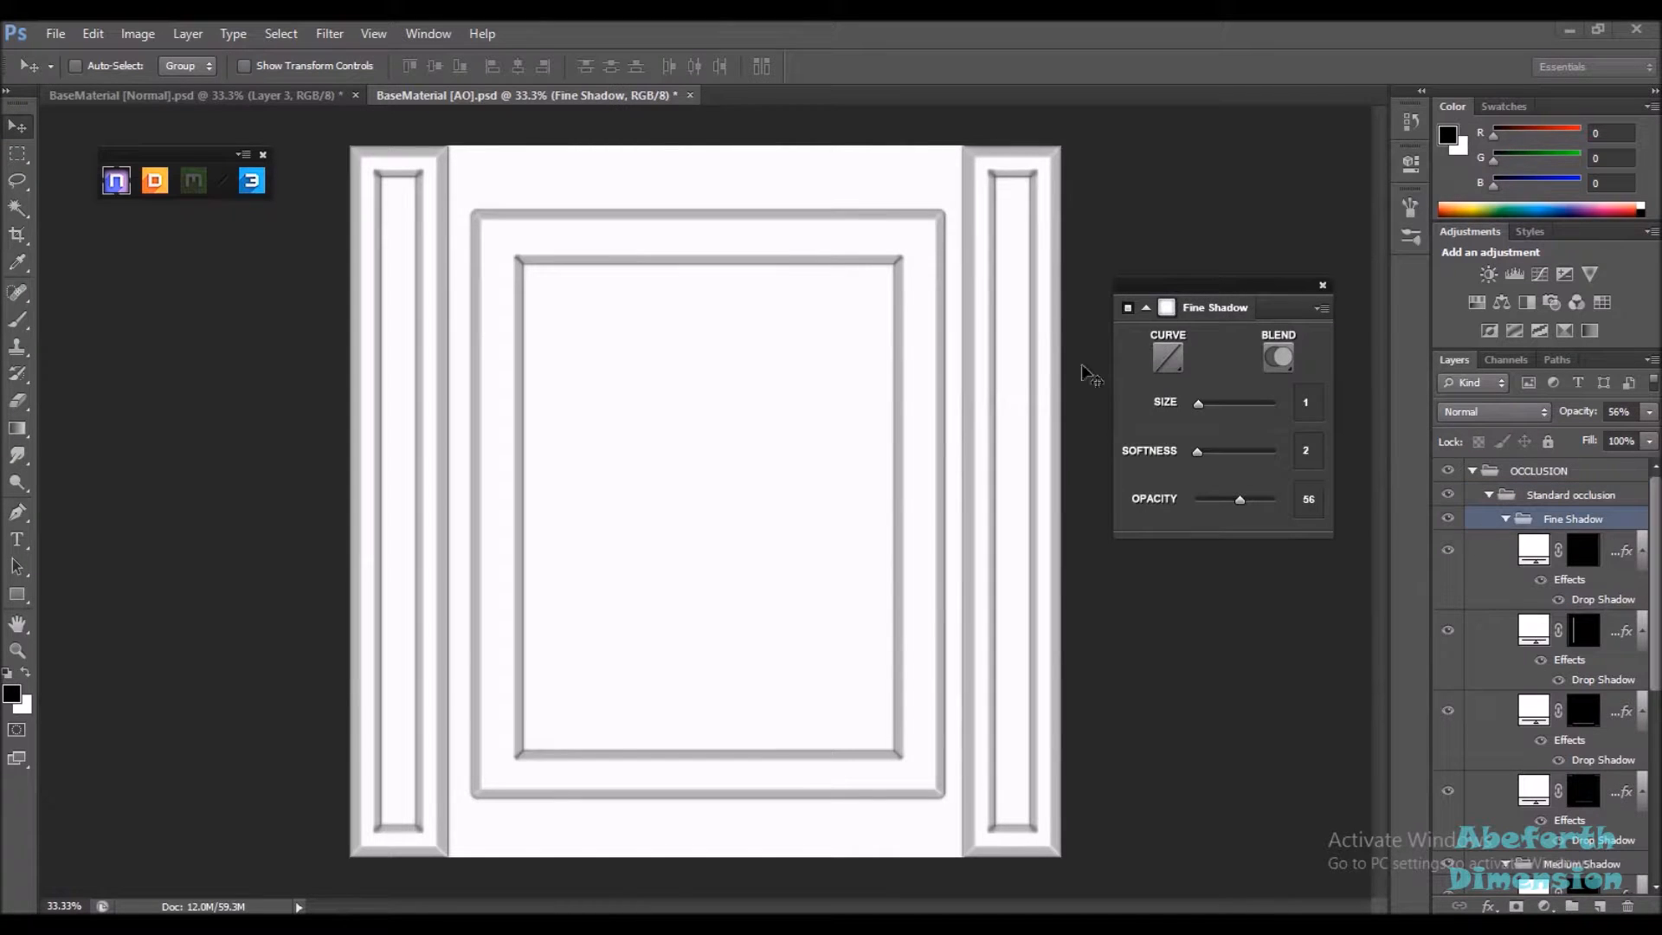
click(1147, 309)
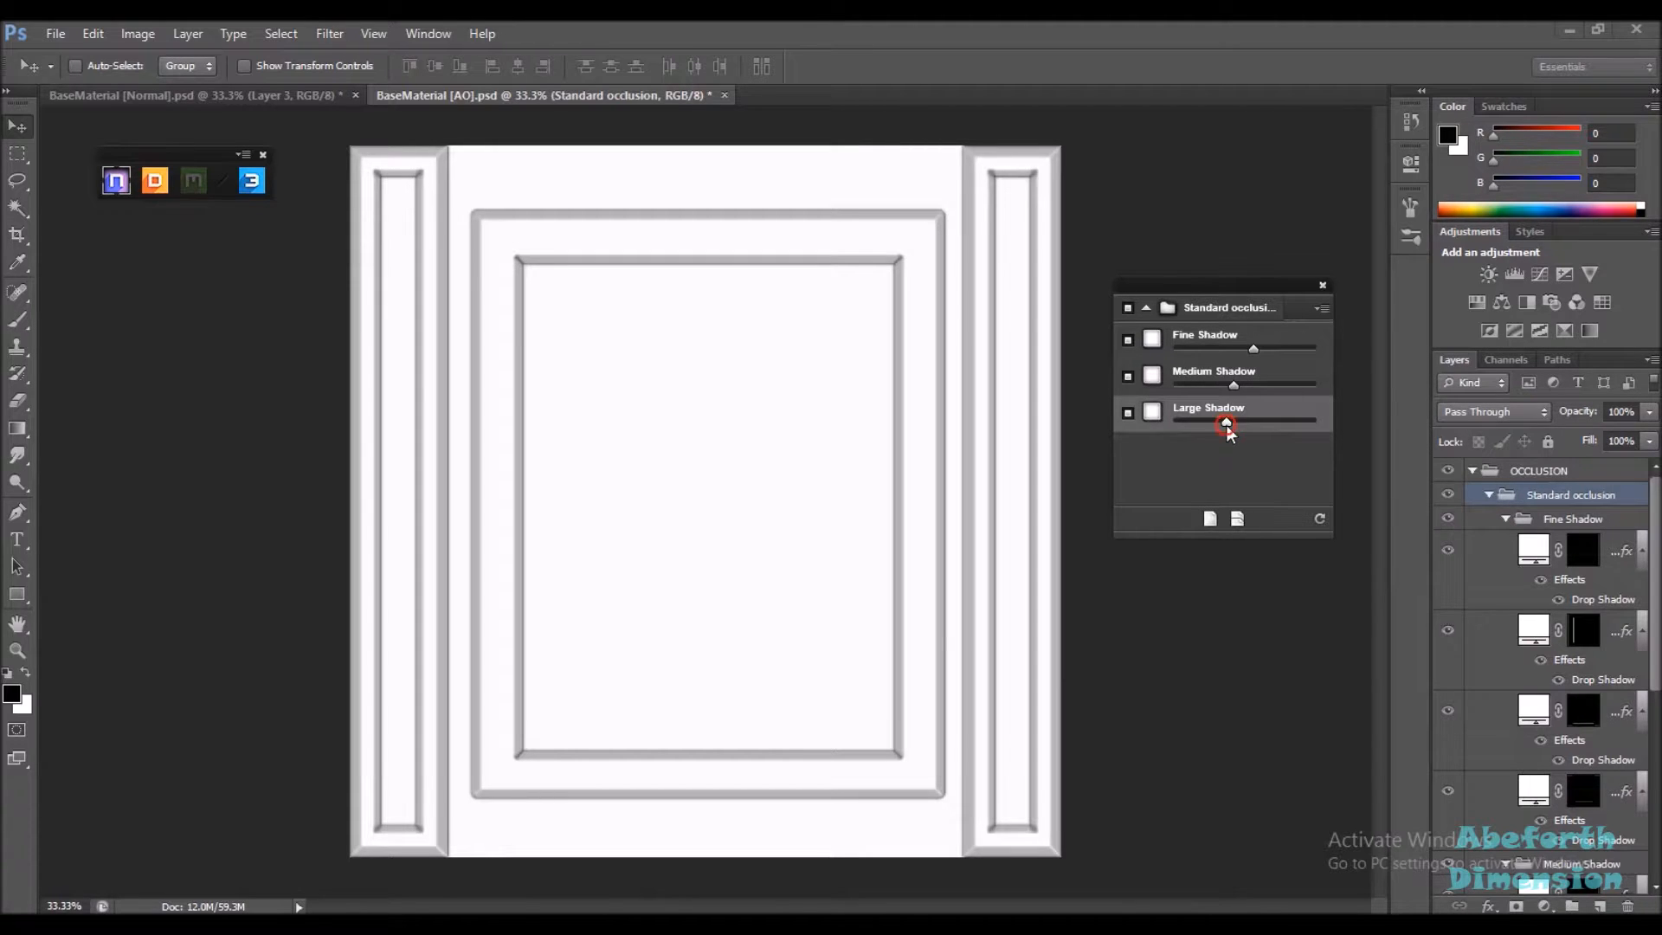
drag(1228, 426, 1294, 421)
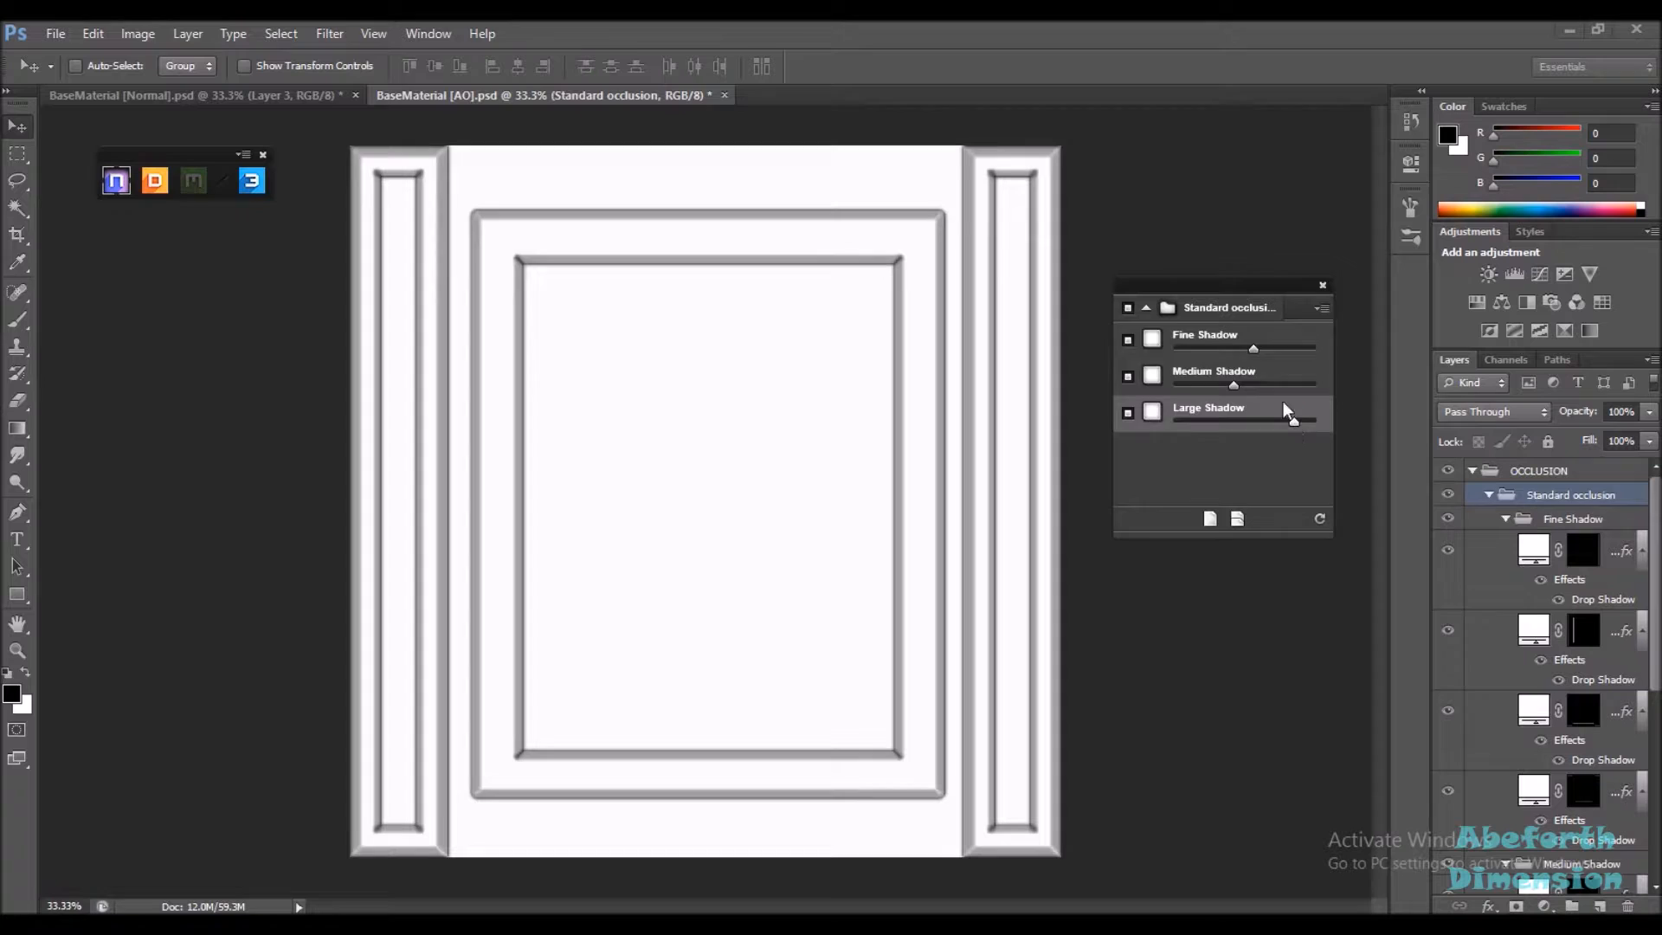
drag(1254, 348, 1282, 350)
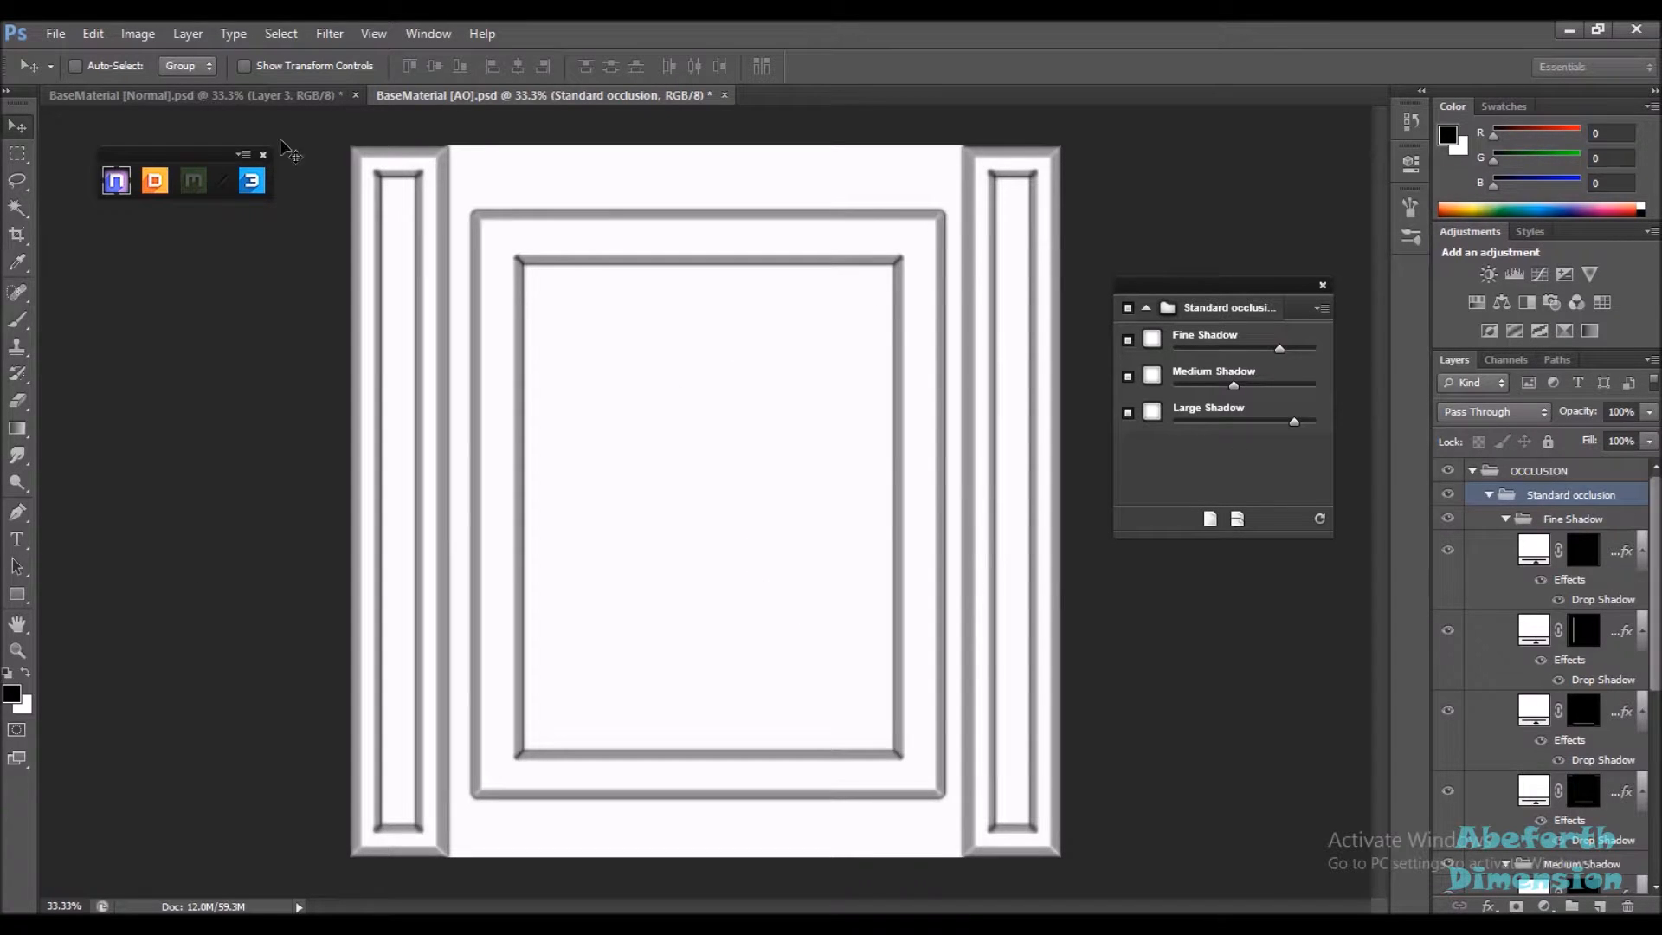
Set up saving the AO map as a PNG copy under the name TM_ao, and cancel the save
click(62, 33)
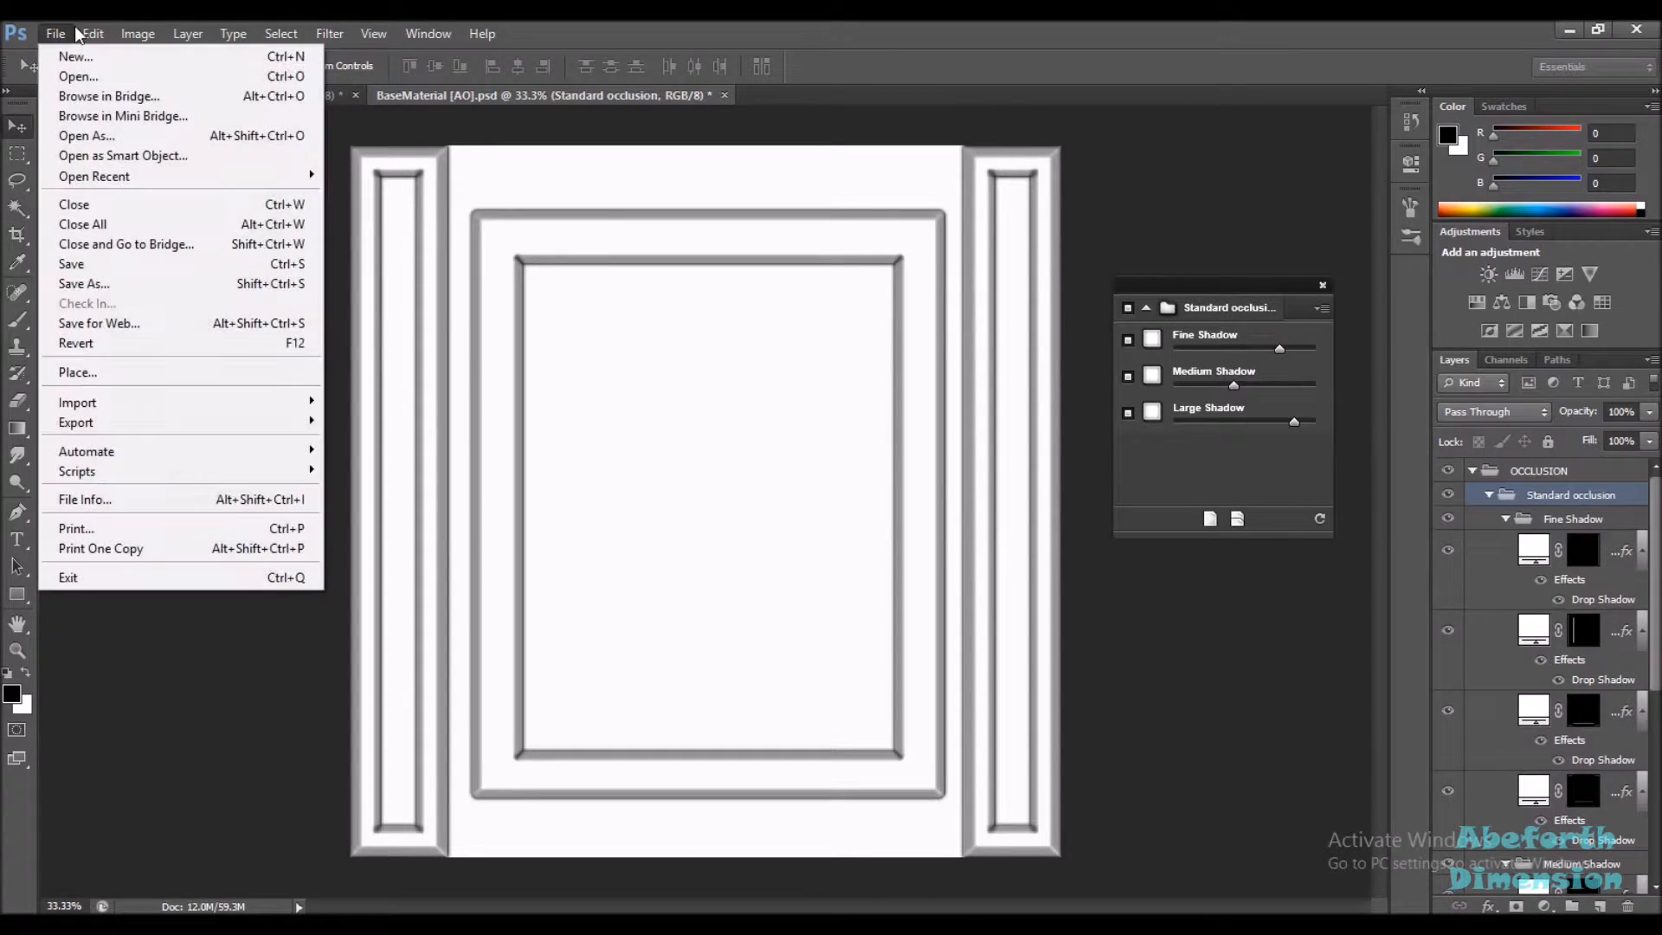
click(72, 285)
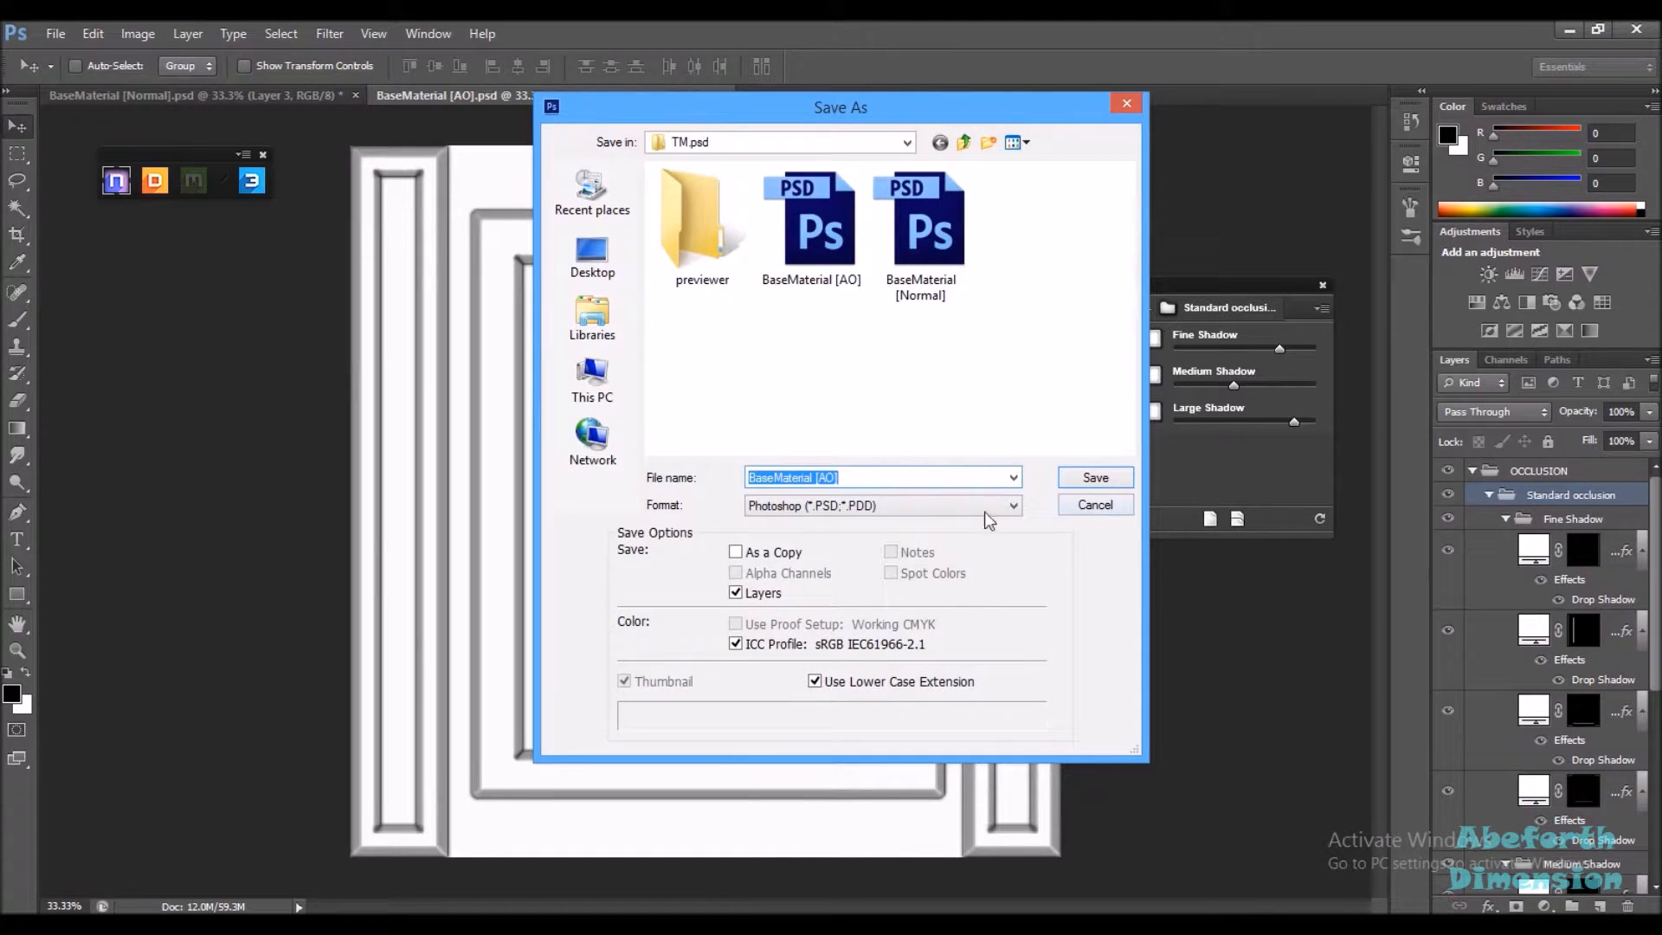
click(946, 510)
click(805, 741)
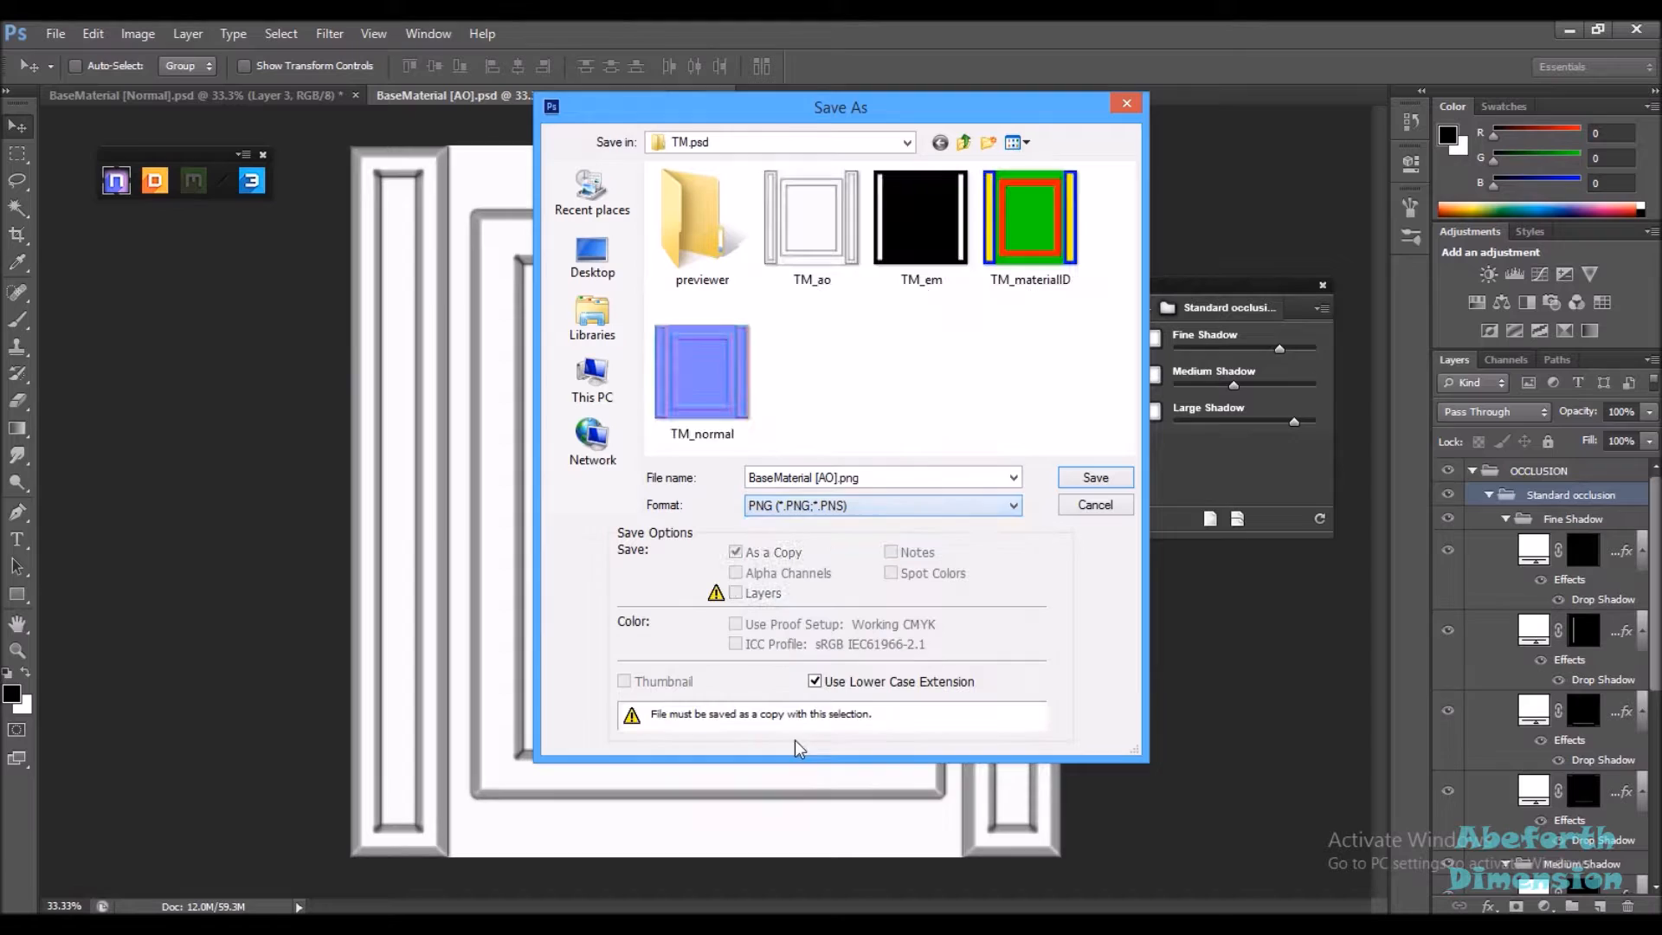
click(797, 275)
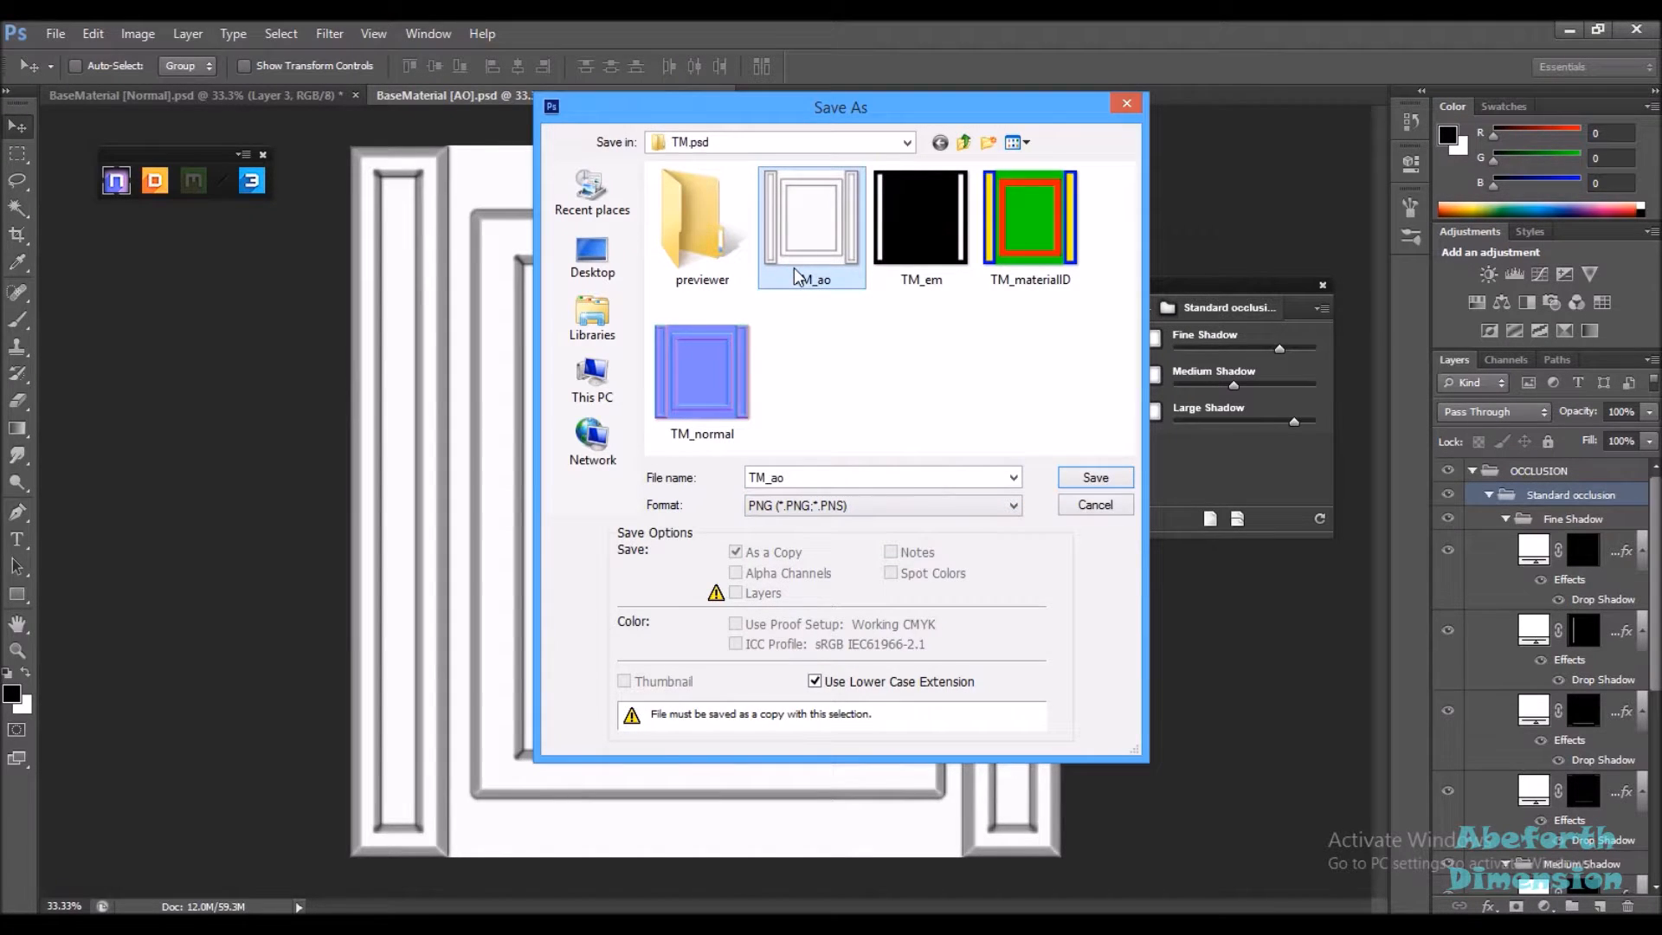
click(1126, 103)
Set up saving the normal map document as a PNG copy under the name TM_normal, and cancel the save
click(297, 96)
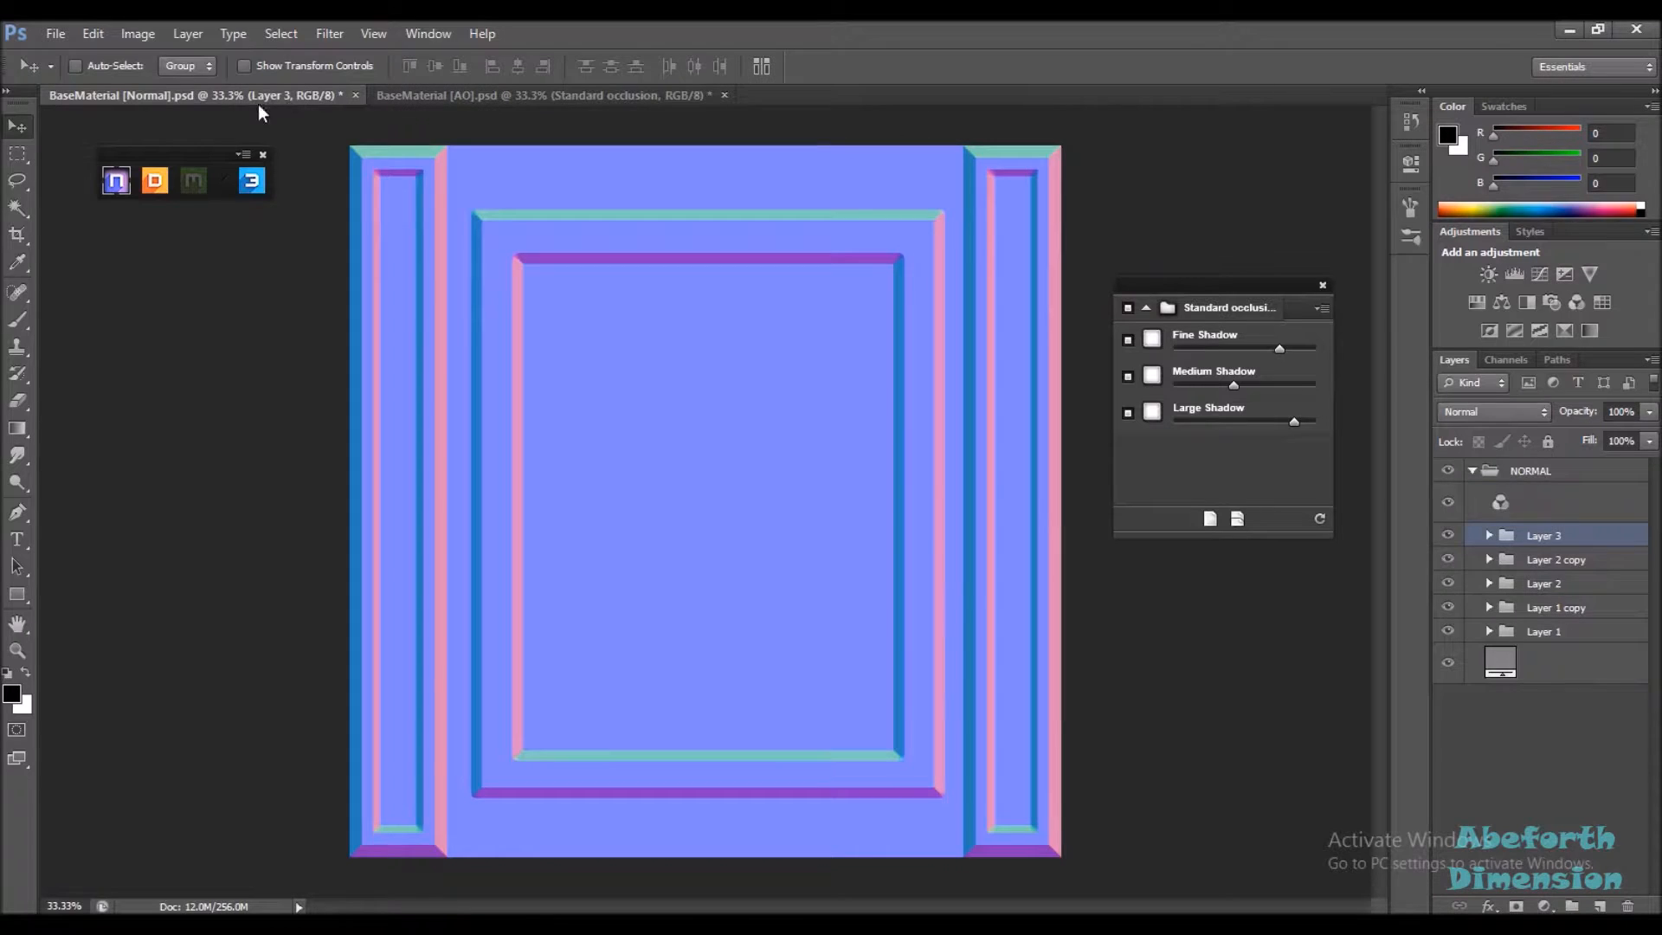
click(56, 33)
click(77, 285)
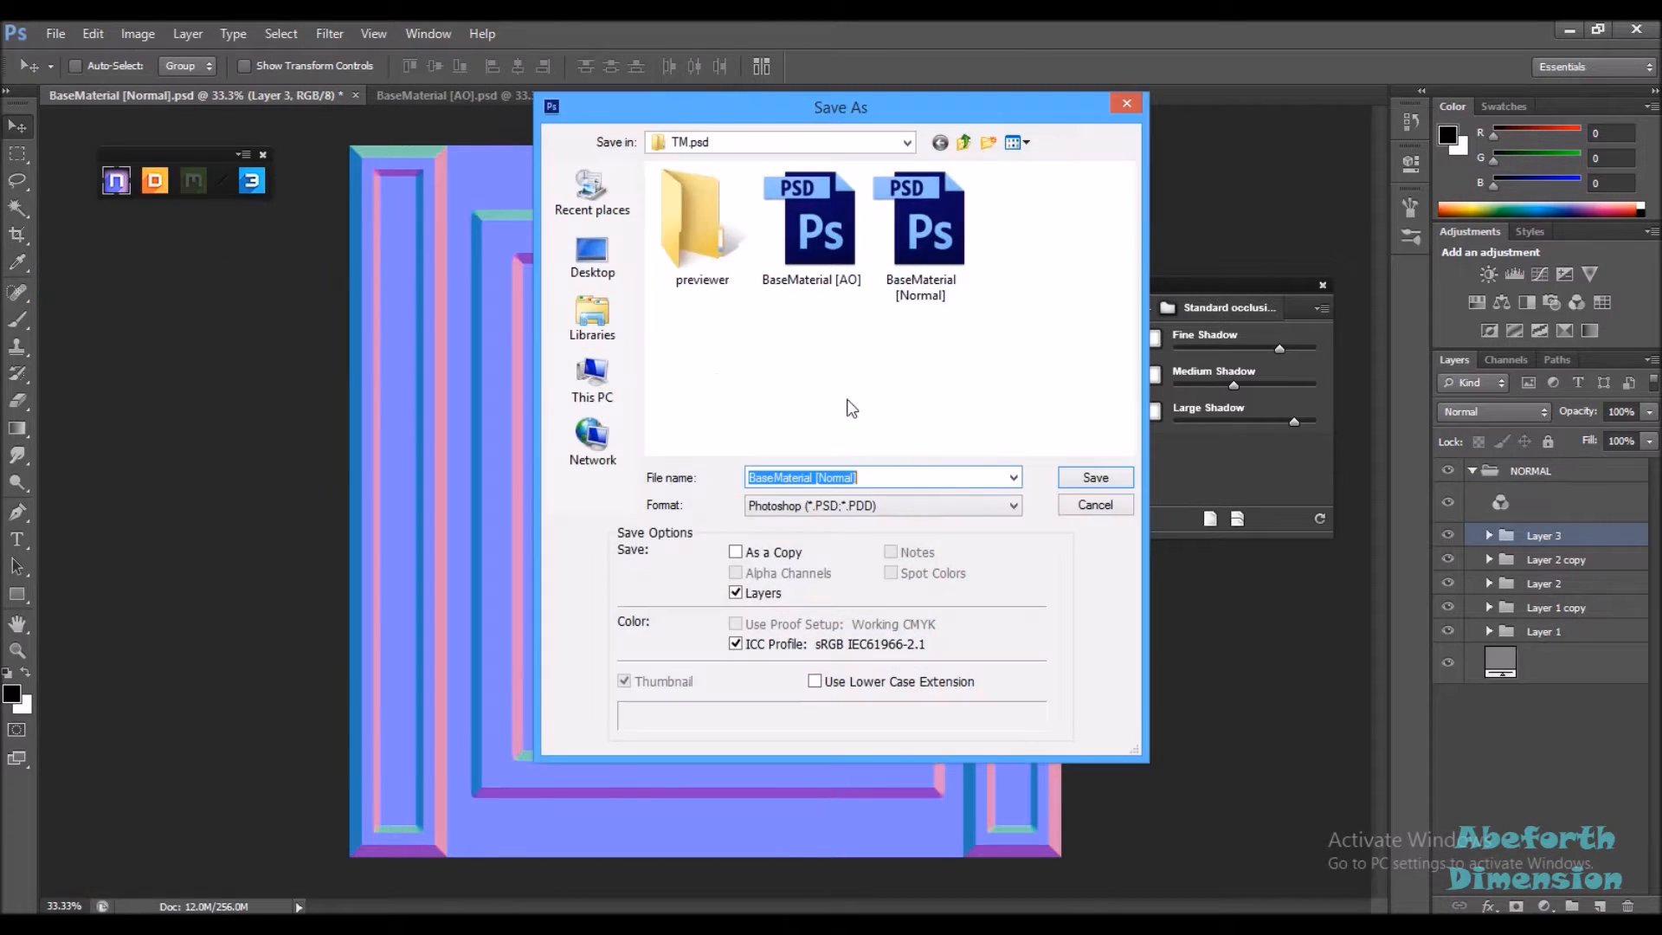
click(802, 511)
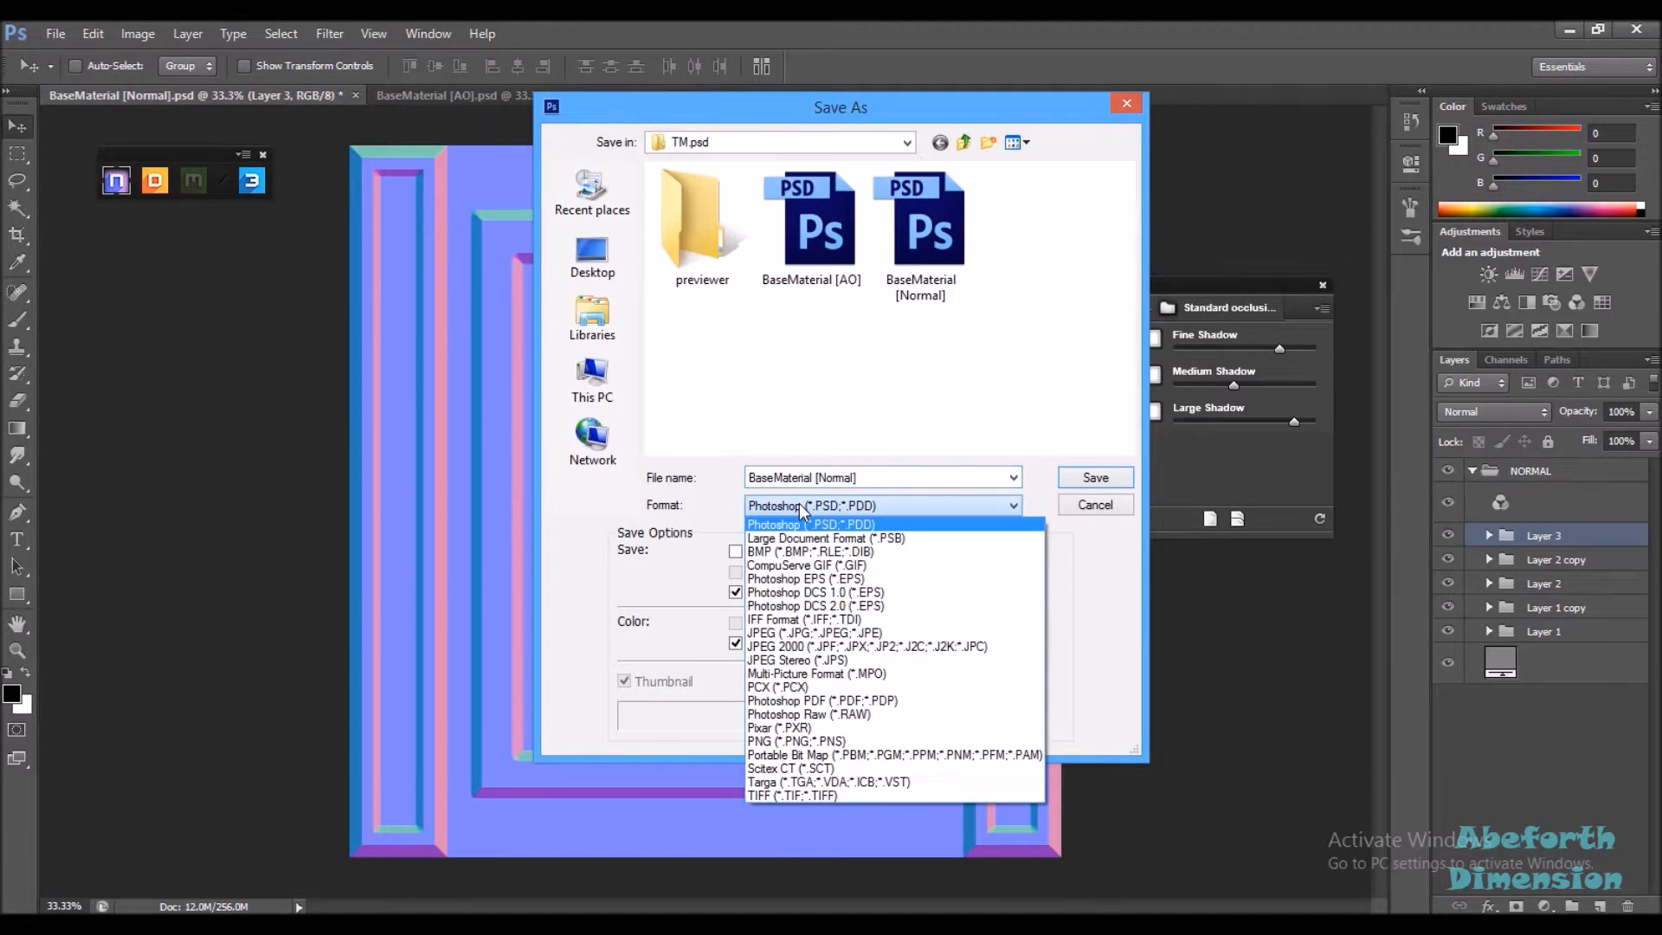
click(769, 749)
click(695, 400)
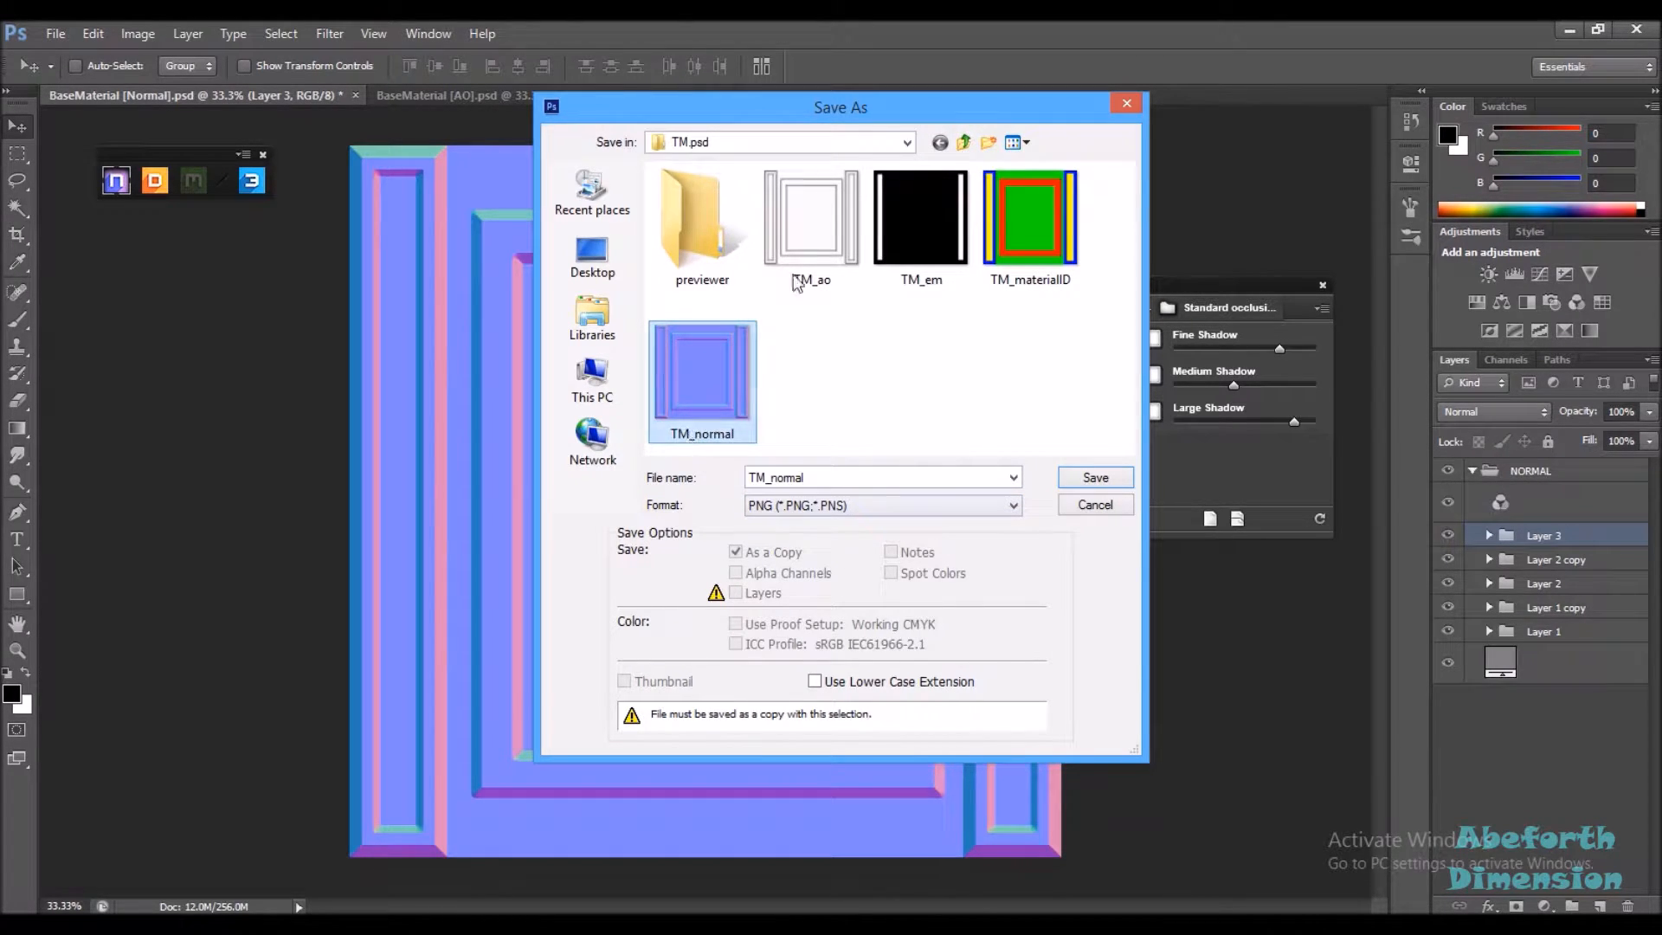
click(1122, 103)
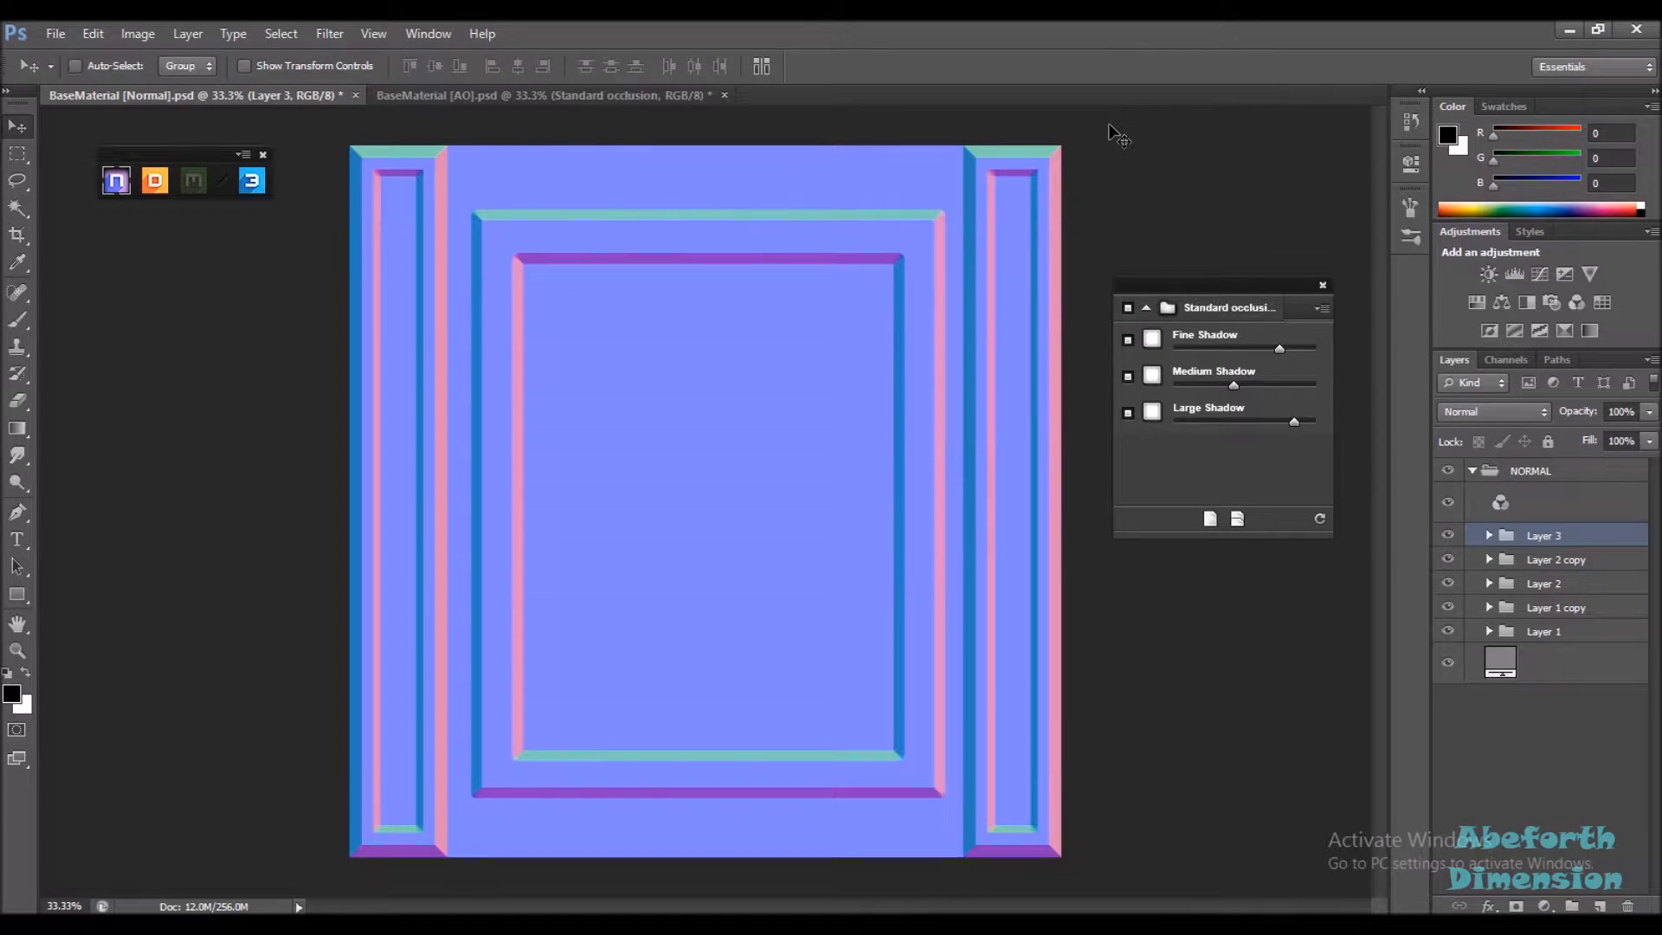
Create a new 2048 × 2048 pixel document with a transparent background, and close the NDO panel
click(62, 33)
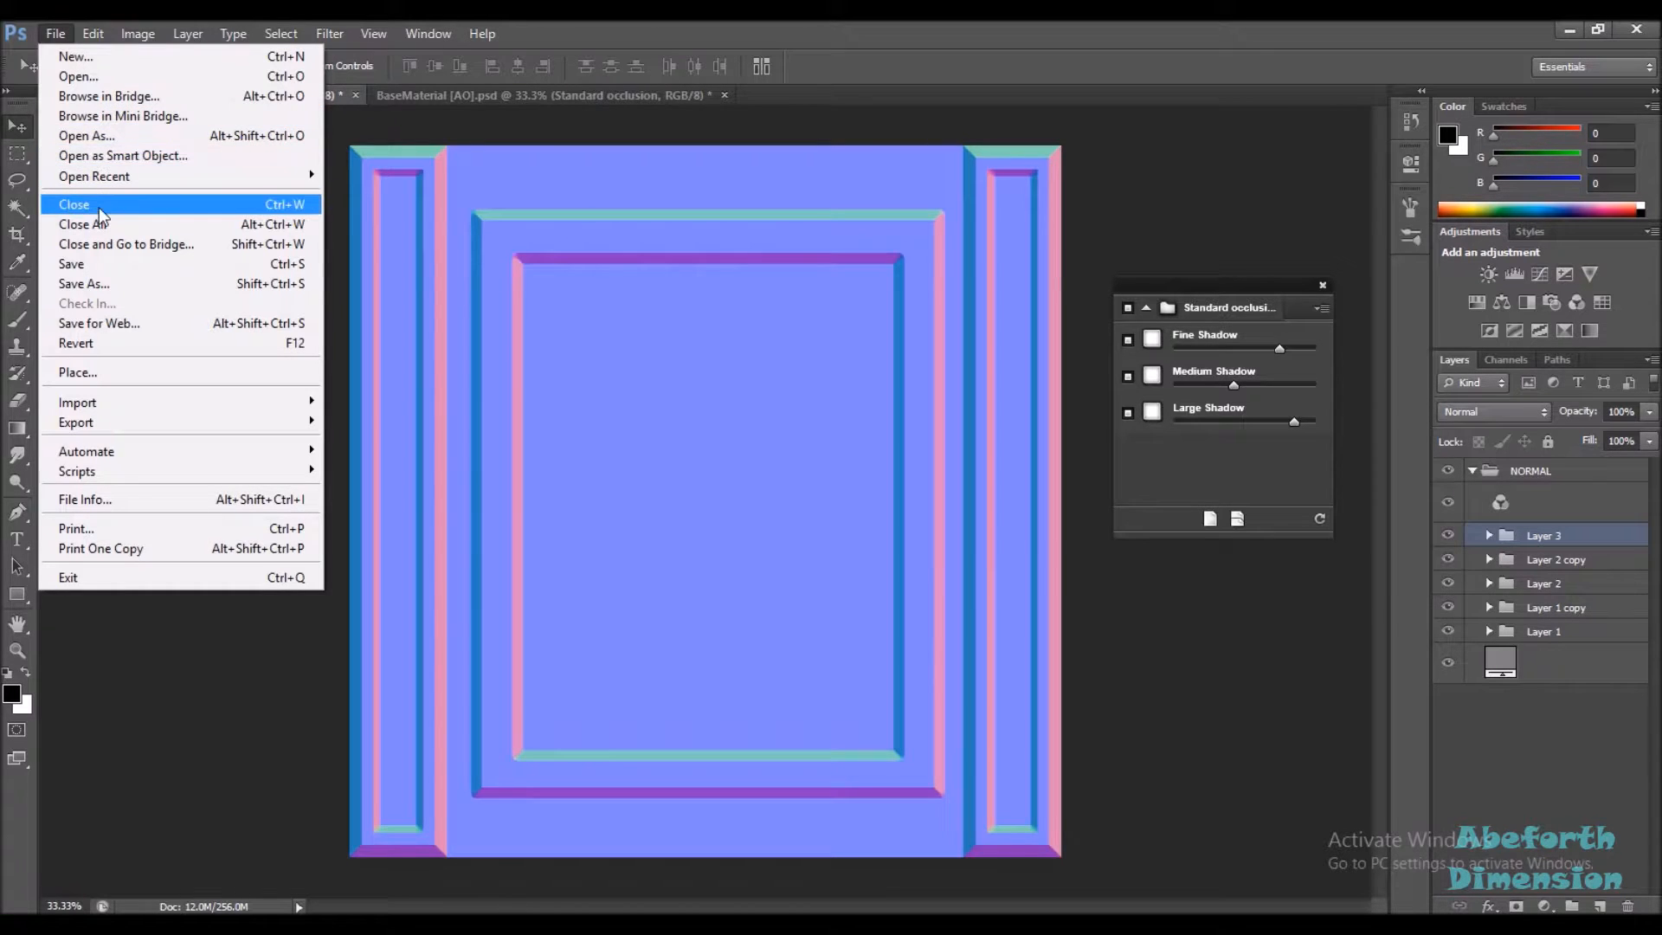
click(74, 59)
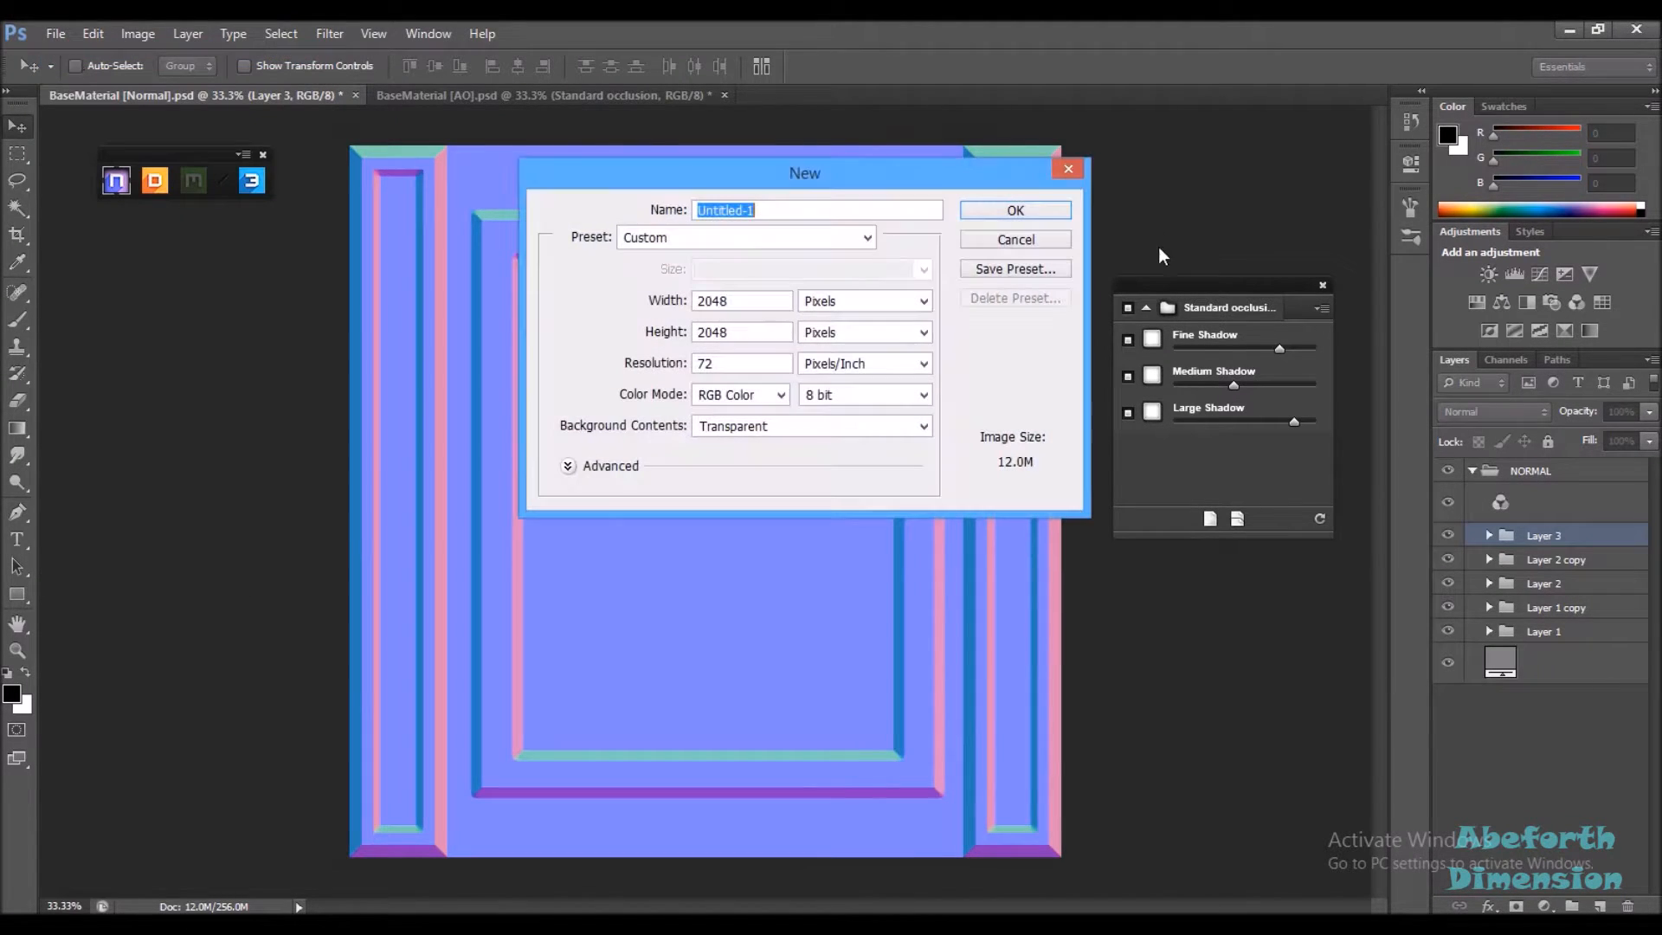
click(1029, 209)
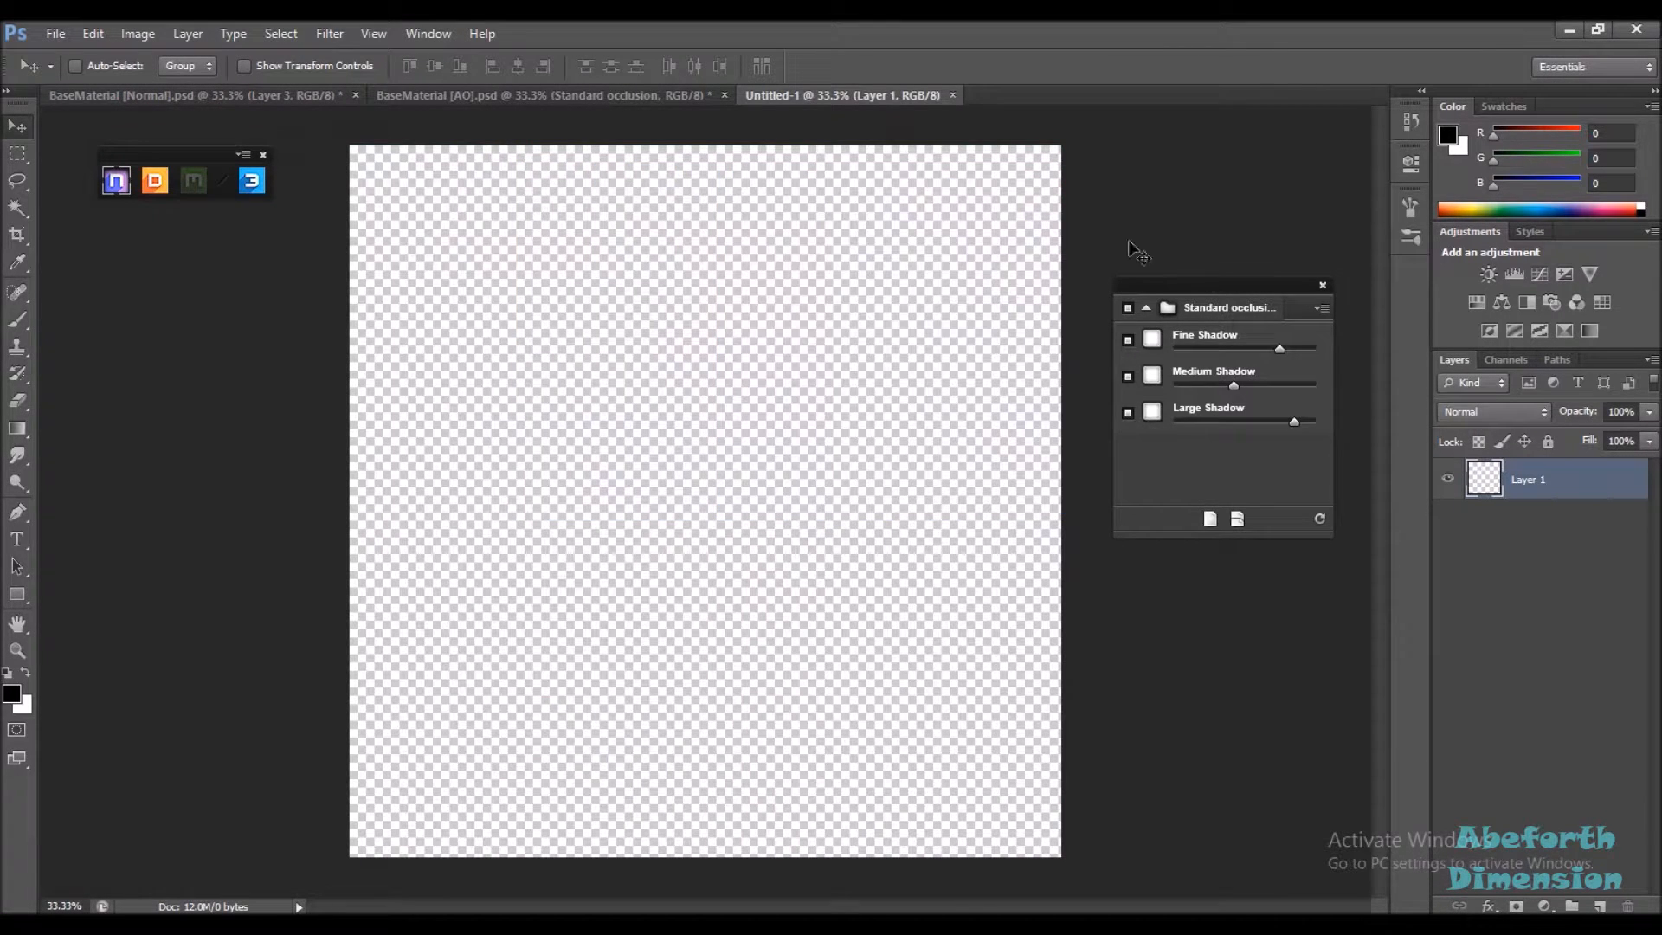
click(1322, 285)
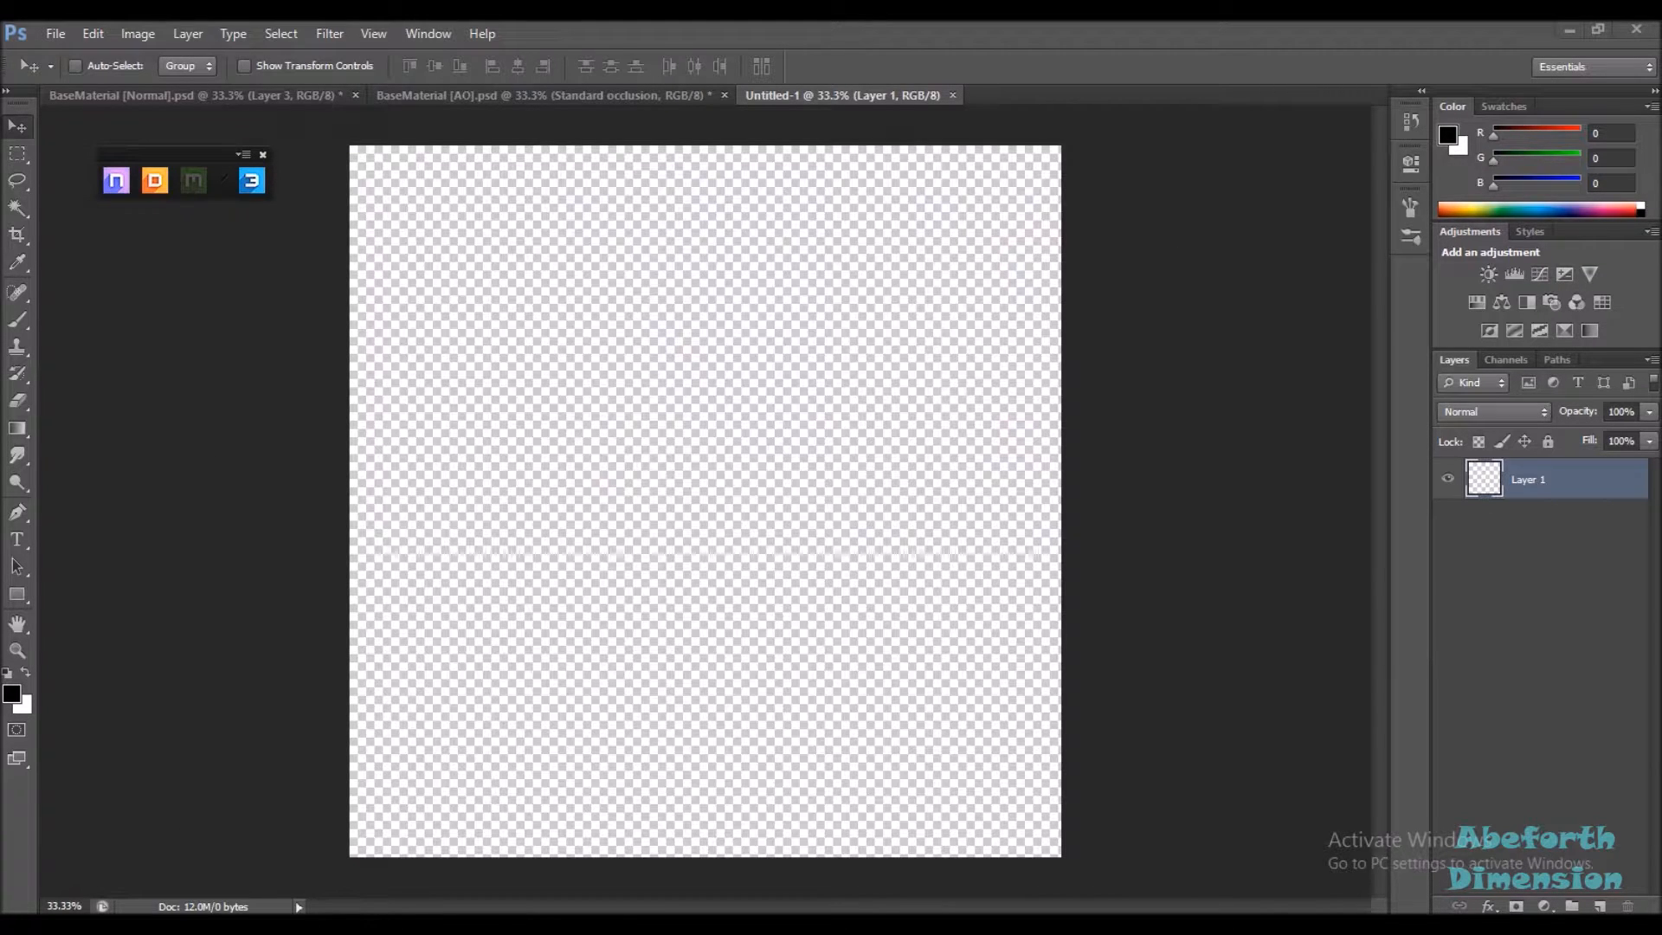
Place the TM_normal image in the new document, rasterize its layer, and add an empty layer above it
drag(470, 397, 620, 456)
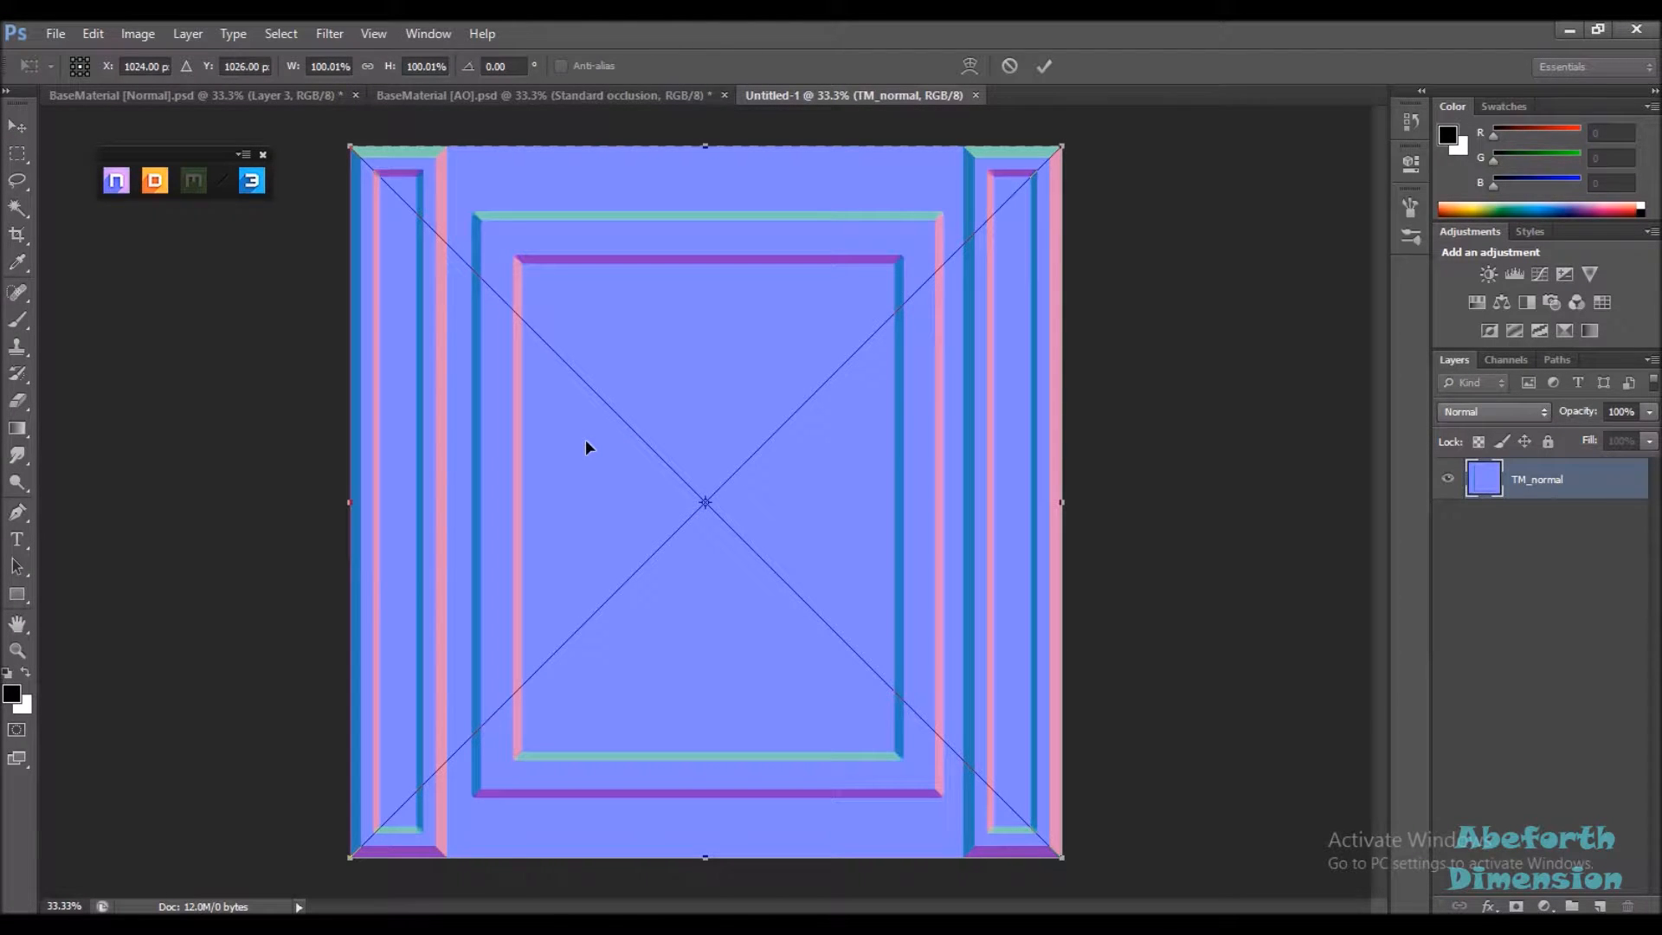
key(Return)
right_click(1551, 497)
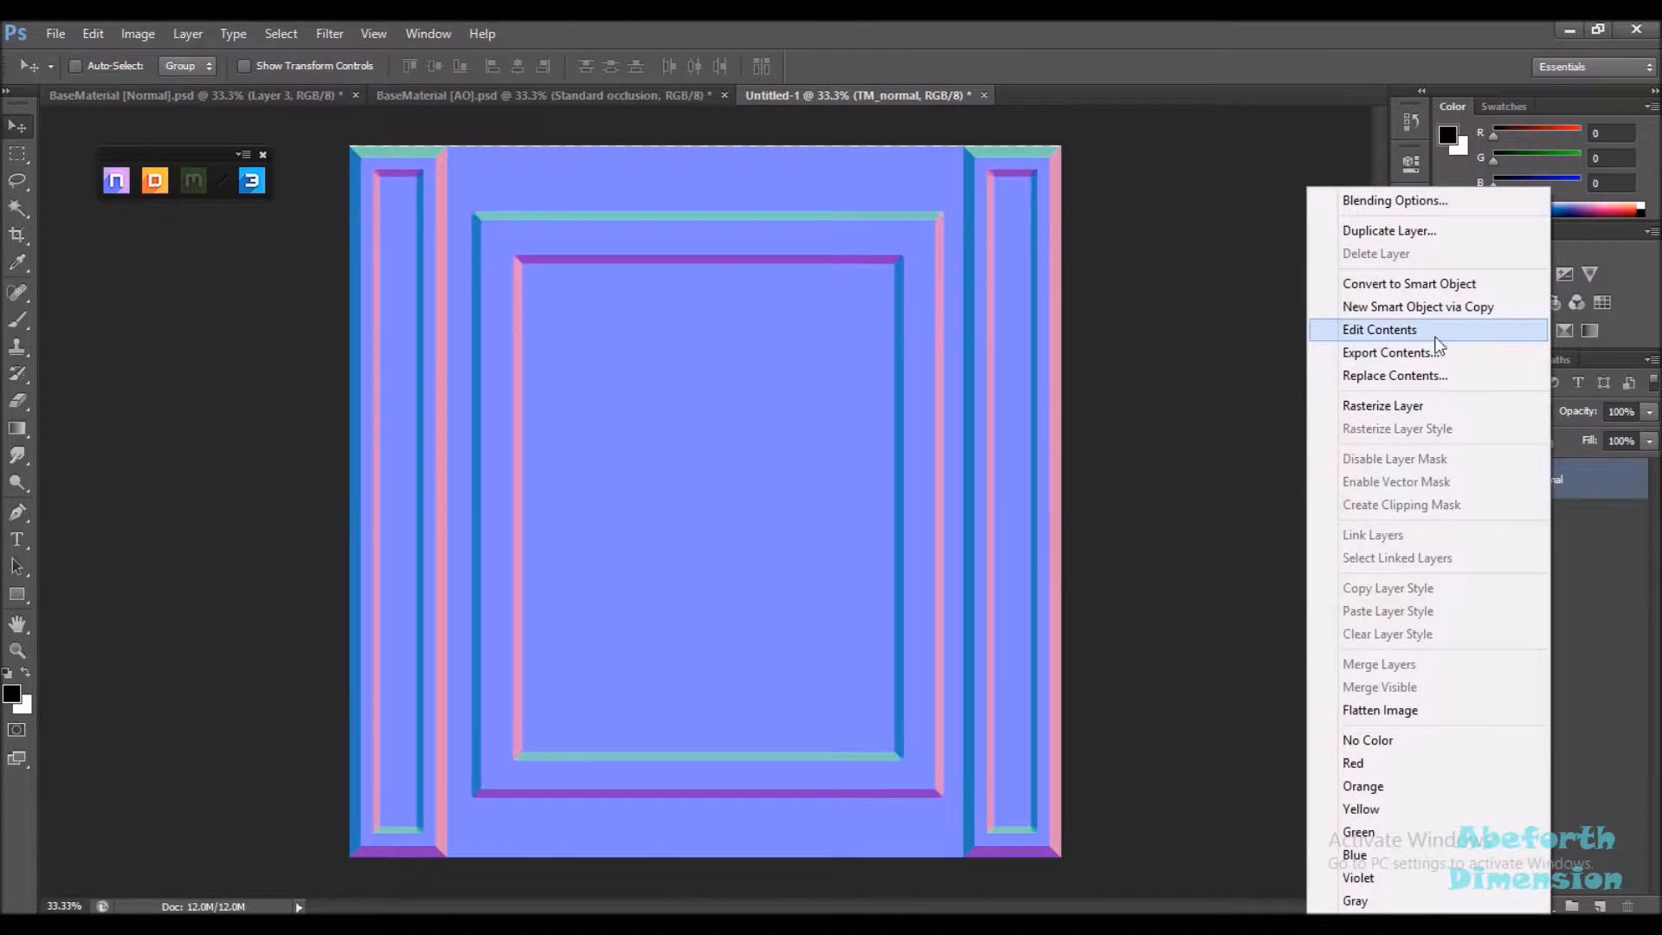
click(1404, 407)
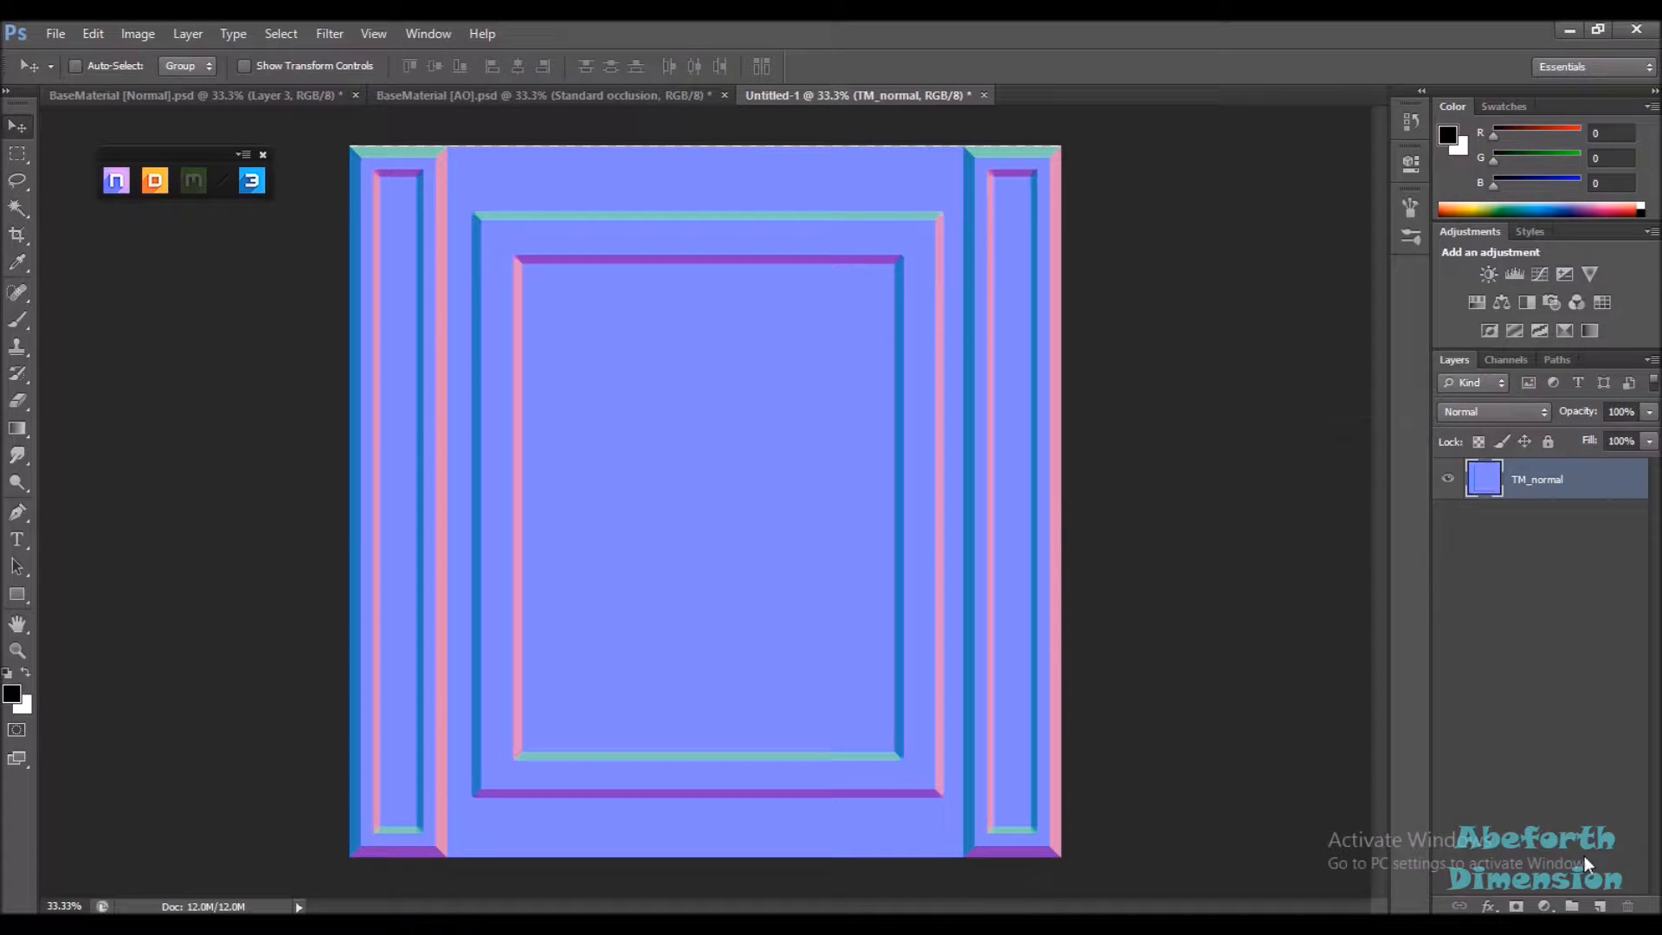
click(1600, 906)
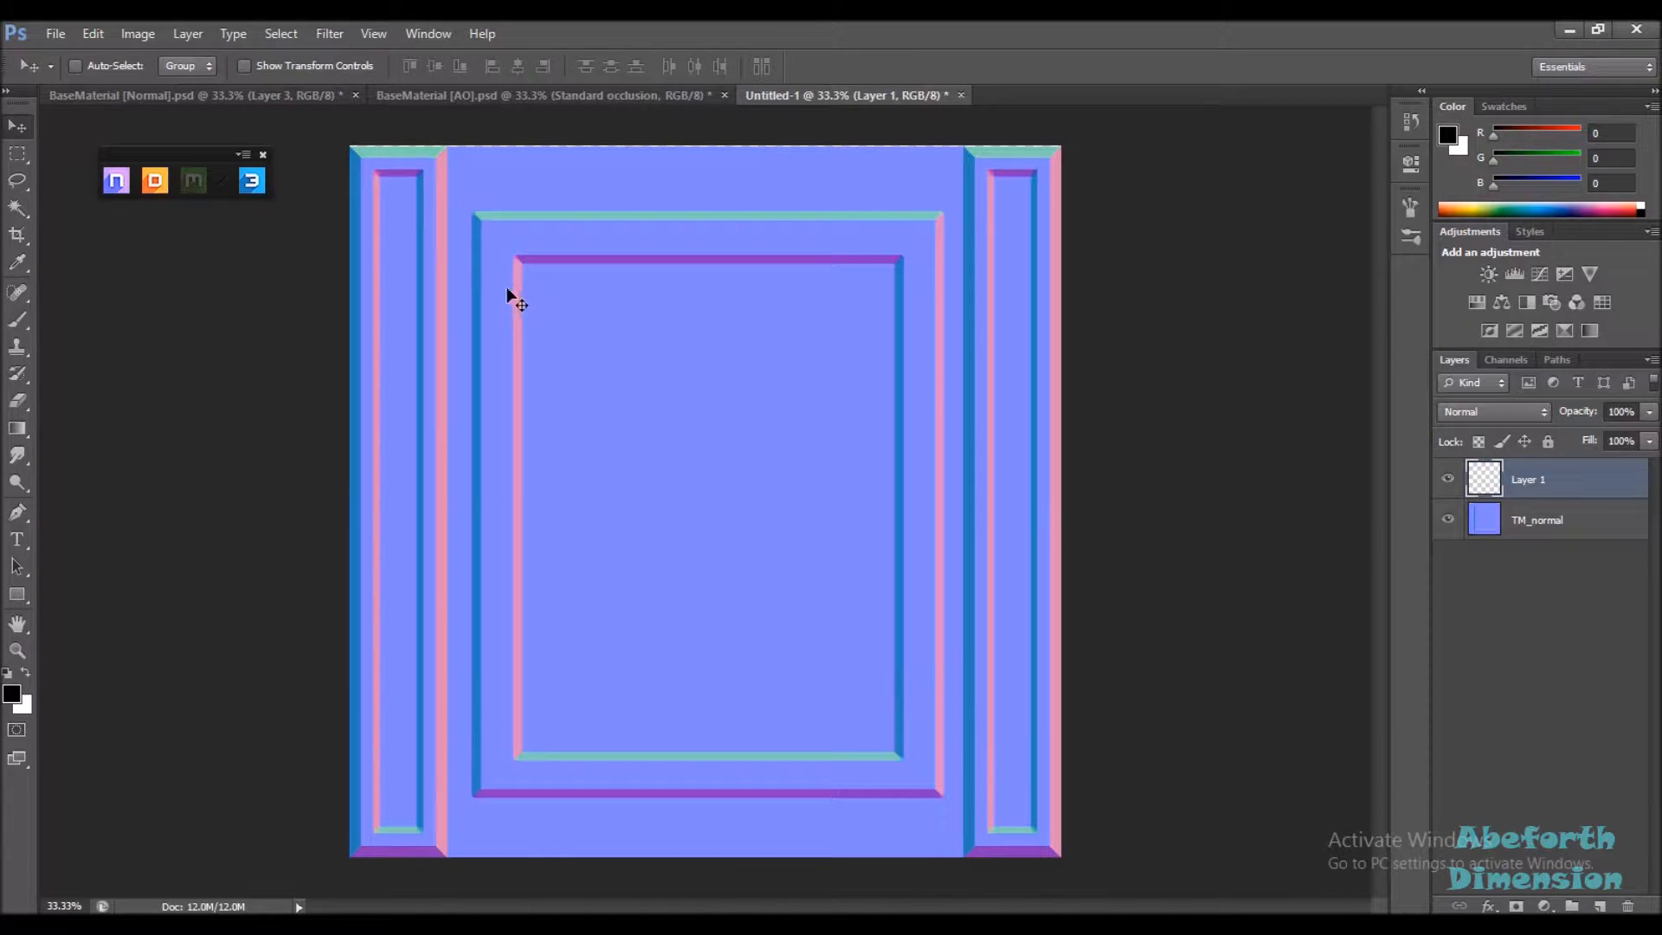
Switch to the Magic Wand tool, try selecting the frame area on empty Layer 1, and clear the selection
click(18, 209)
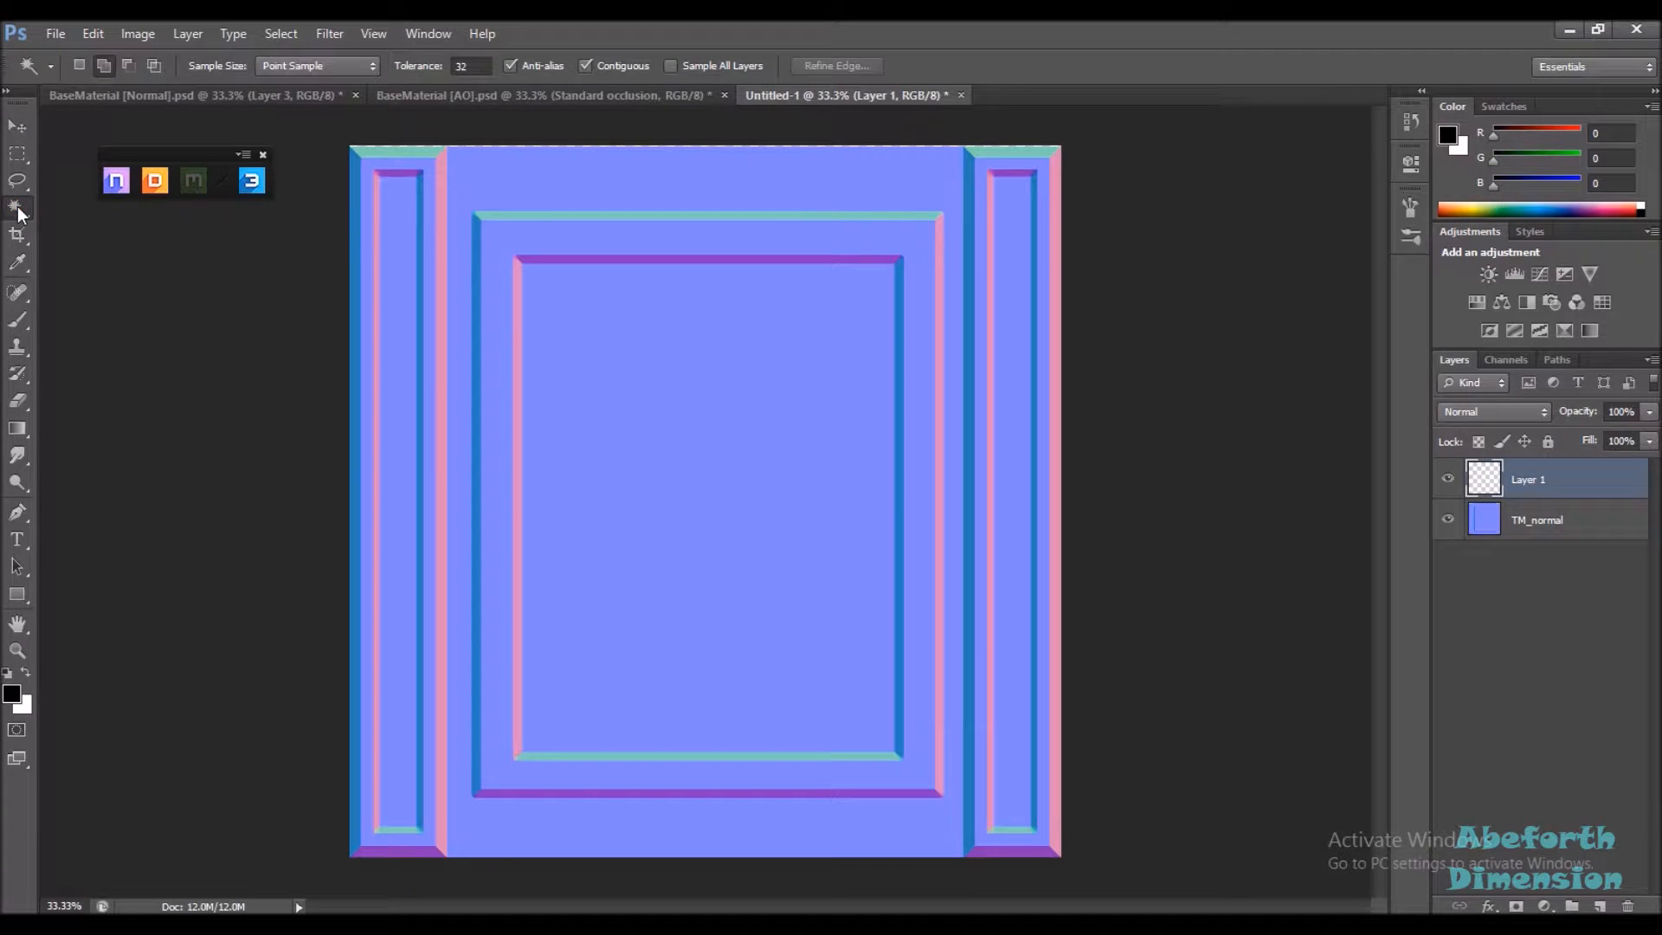
right_click(17, 211)
click(122, 204)
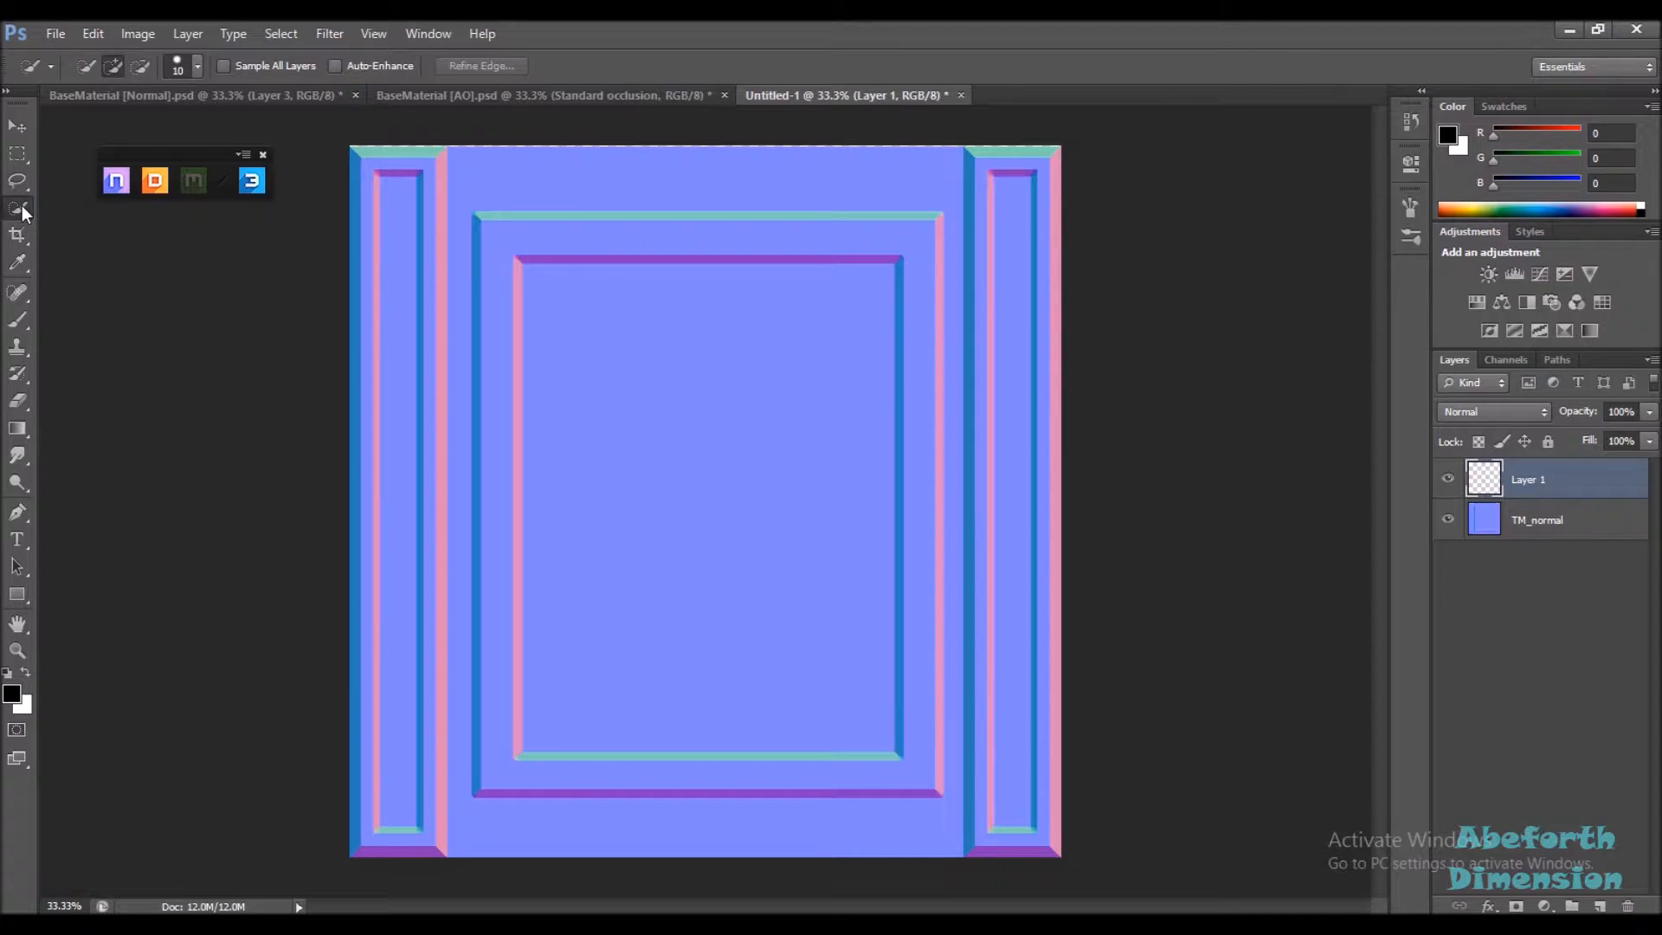
right_click(20, 209)
click(108, 226)
click(547, 241)
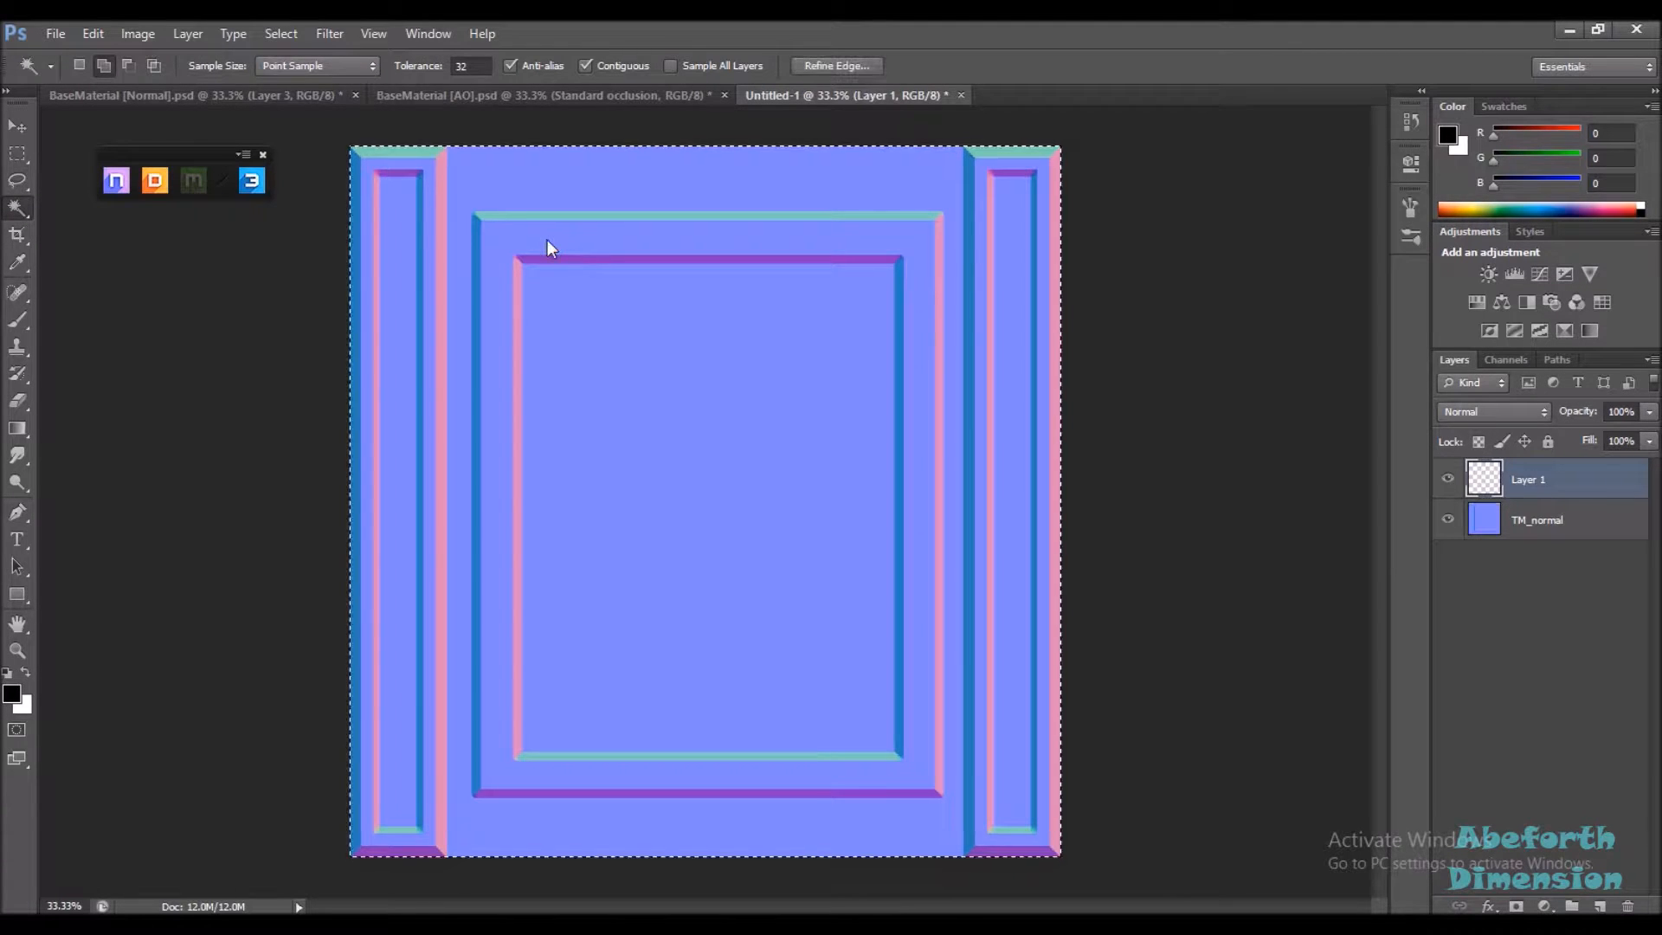
key(ctrl+d)
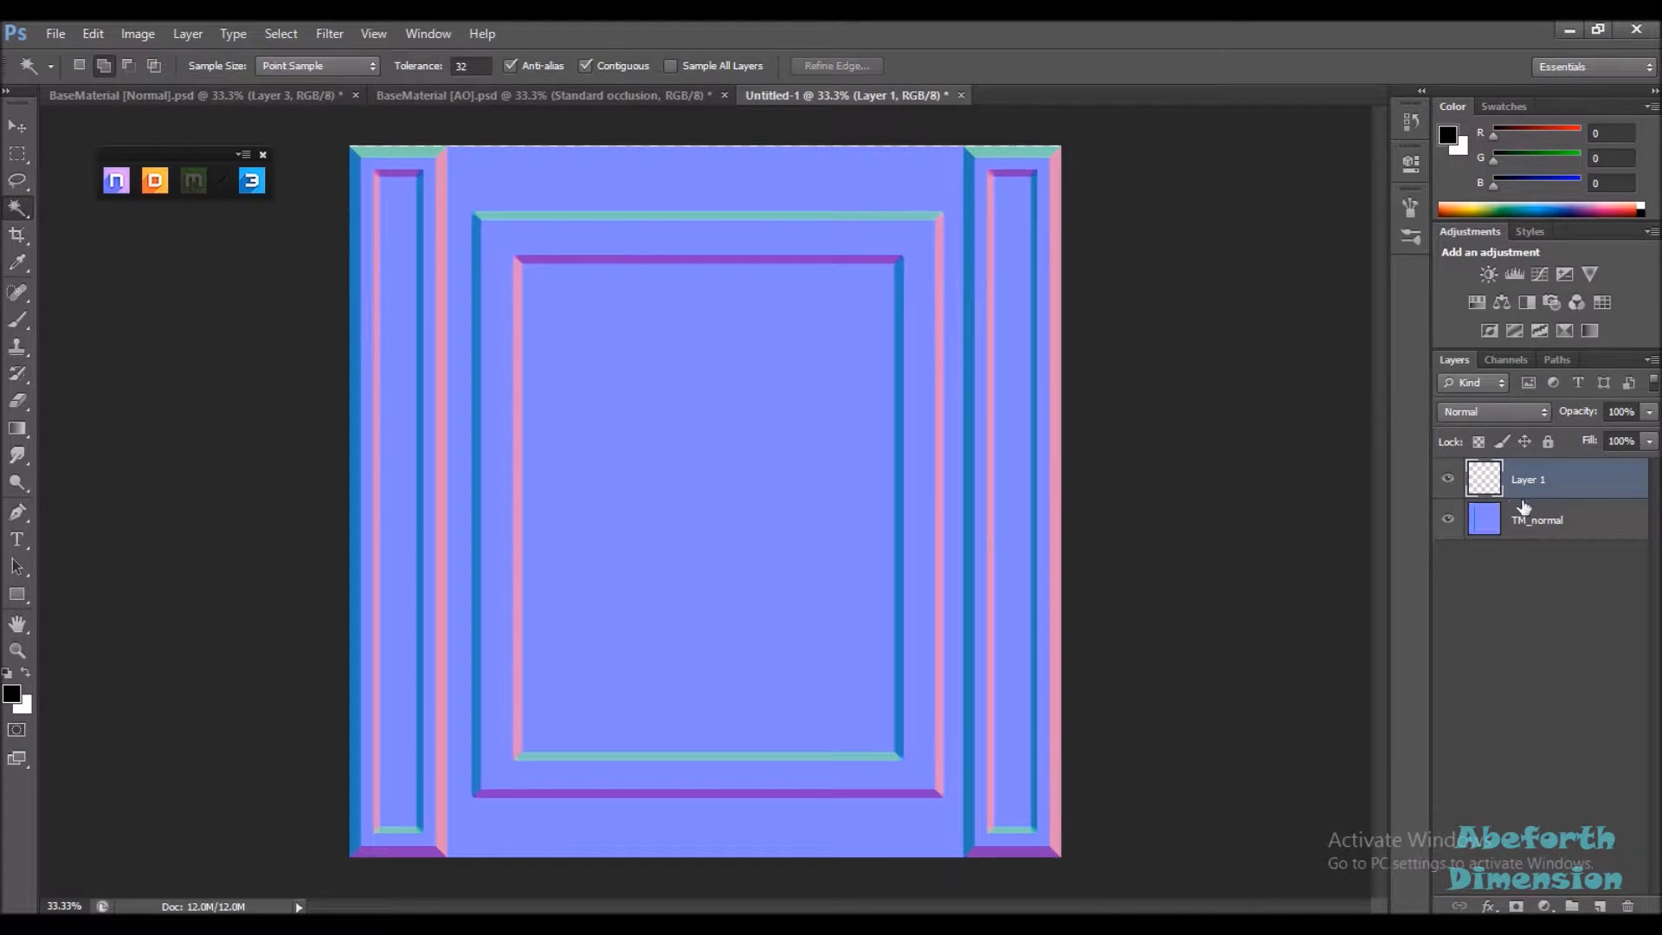
Select the large central frame together with its inner and outer bevel edges on the TM_normal layer, using the Magic Wand
click(1523, 510)
click(555, 231)
shift+click(546, 216)
shift+click(547, 258)
shift+click(518, 303)
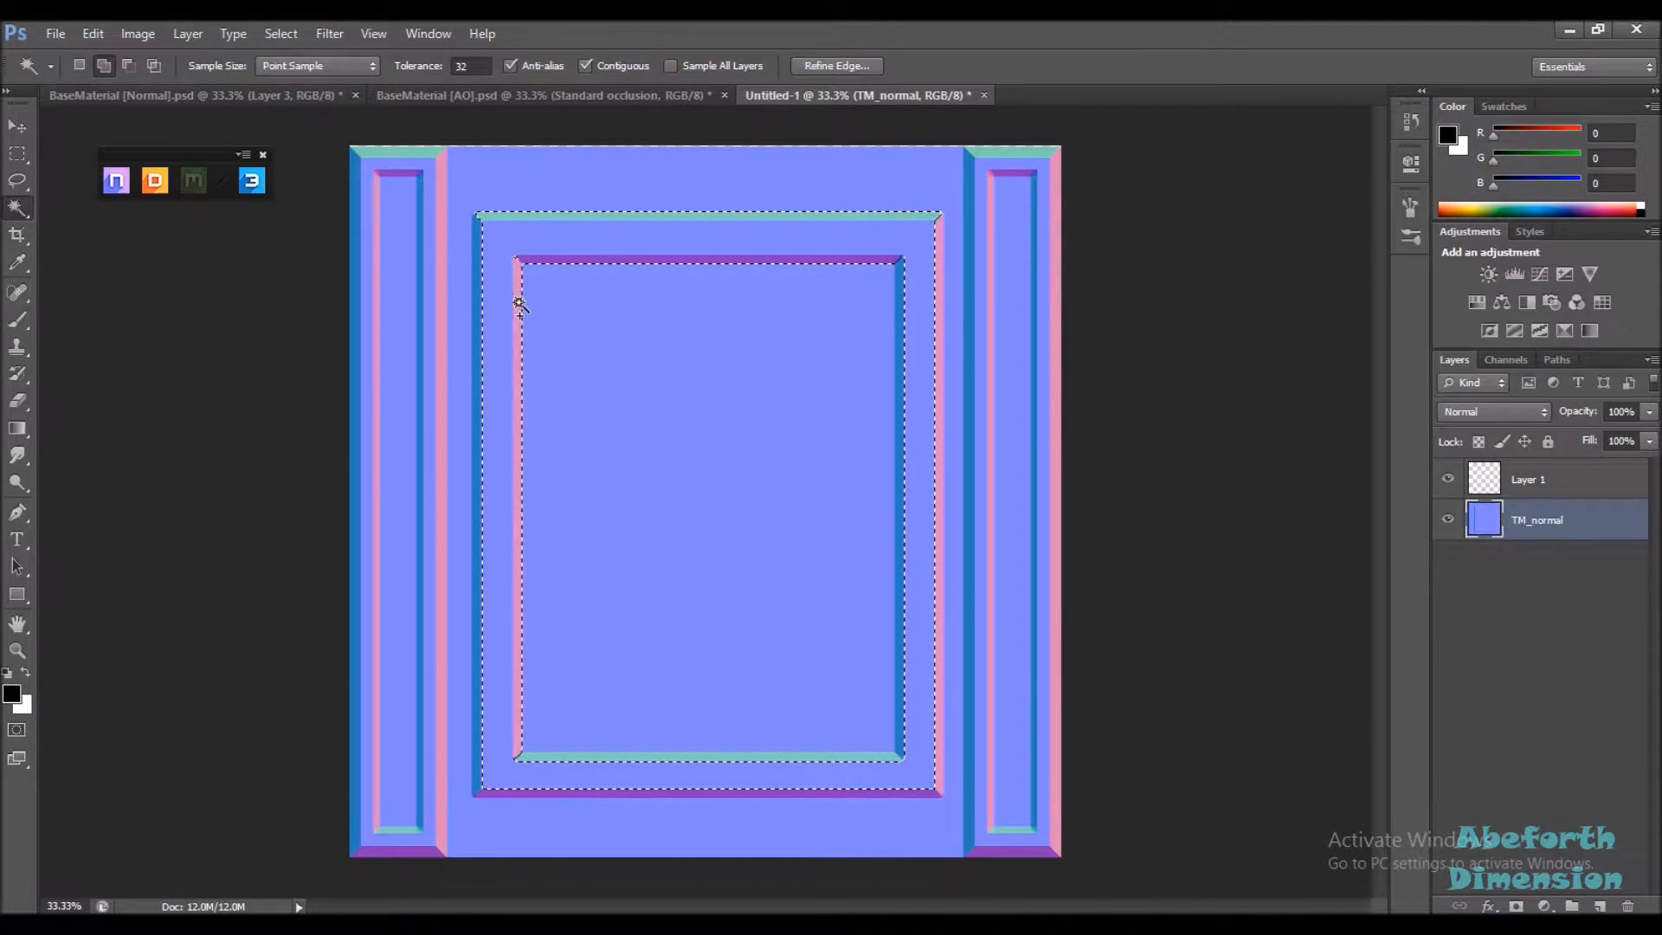
shift+click(899, 301)
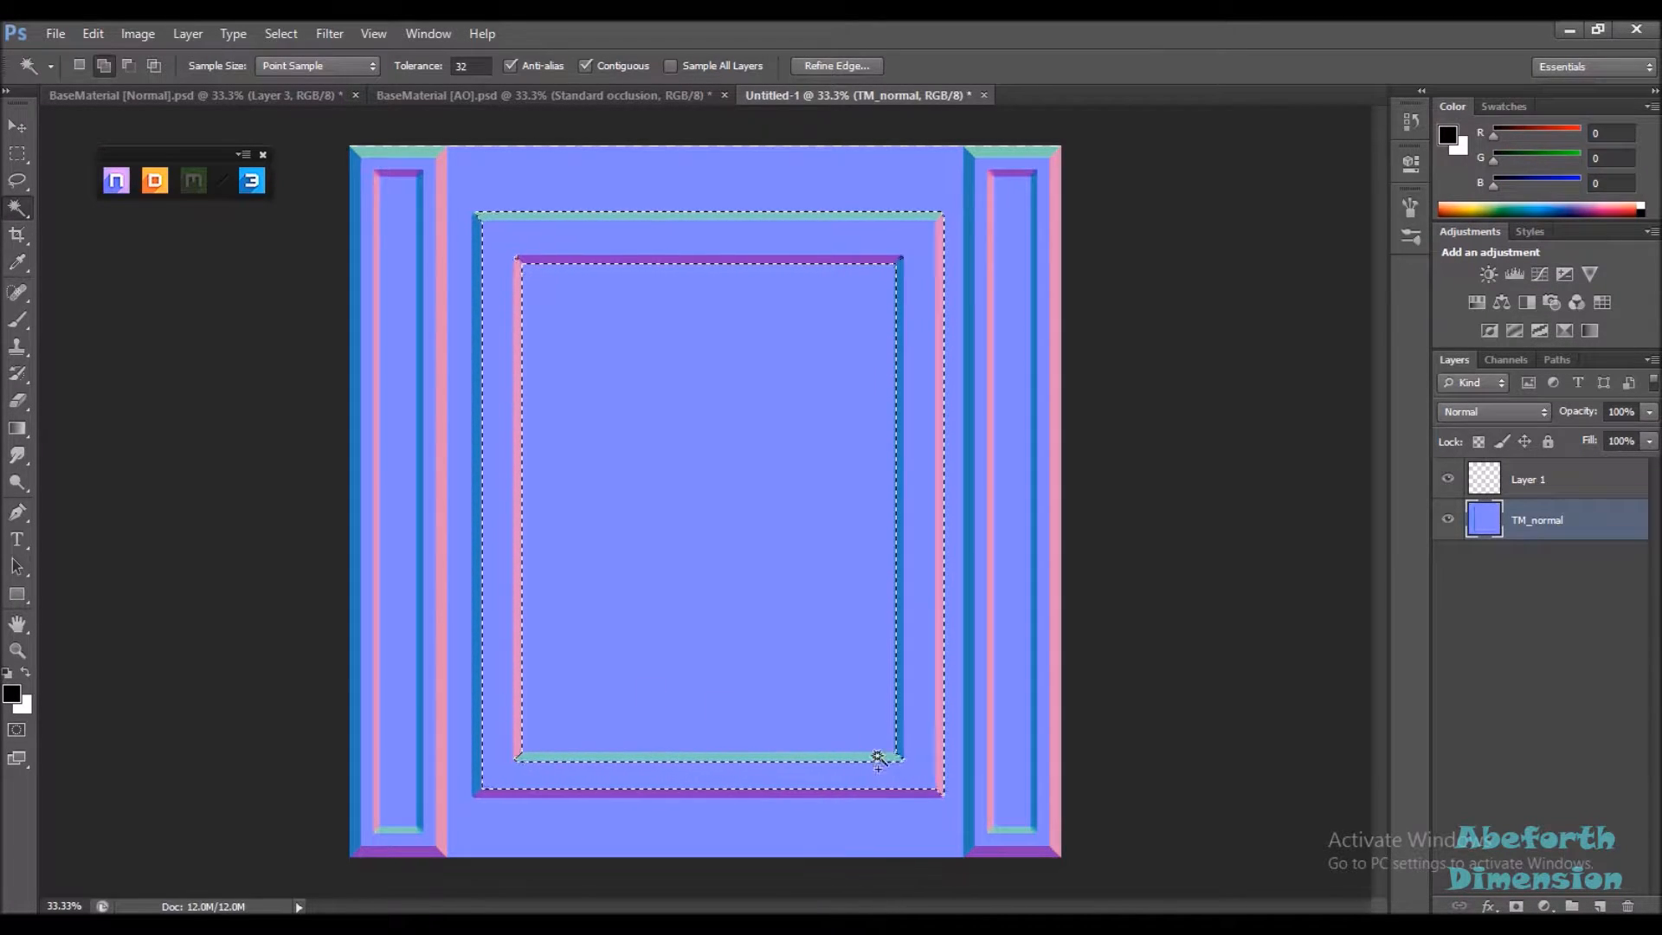
shift+click(901, 792)
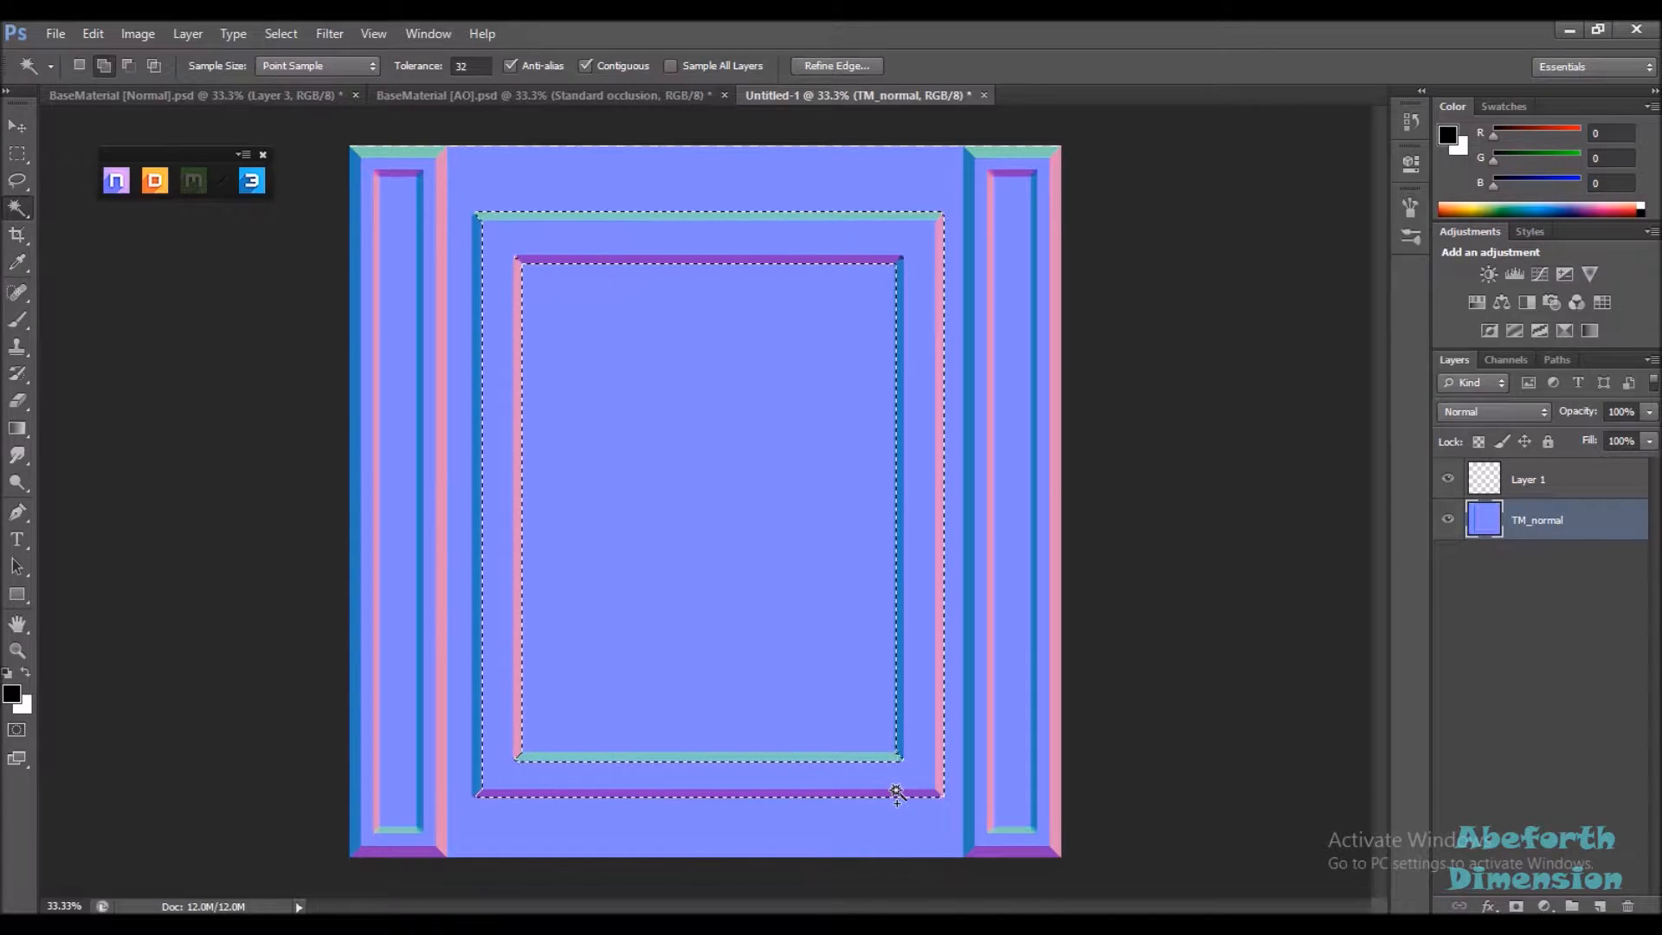
shift+click(480, 712)
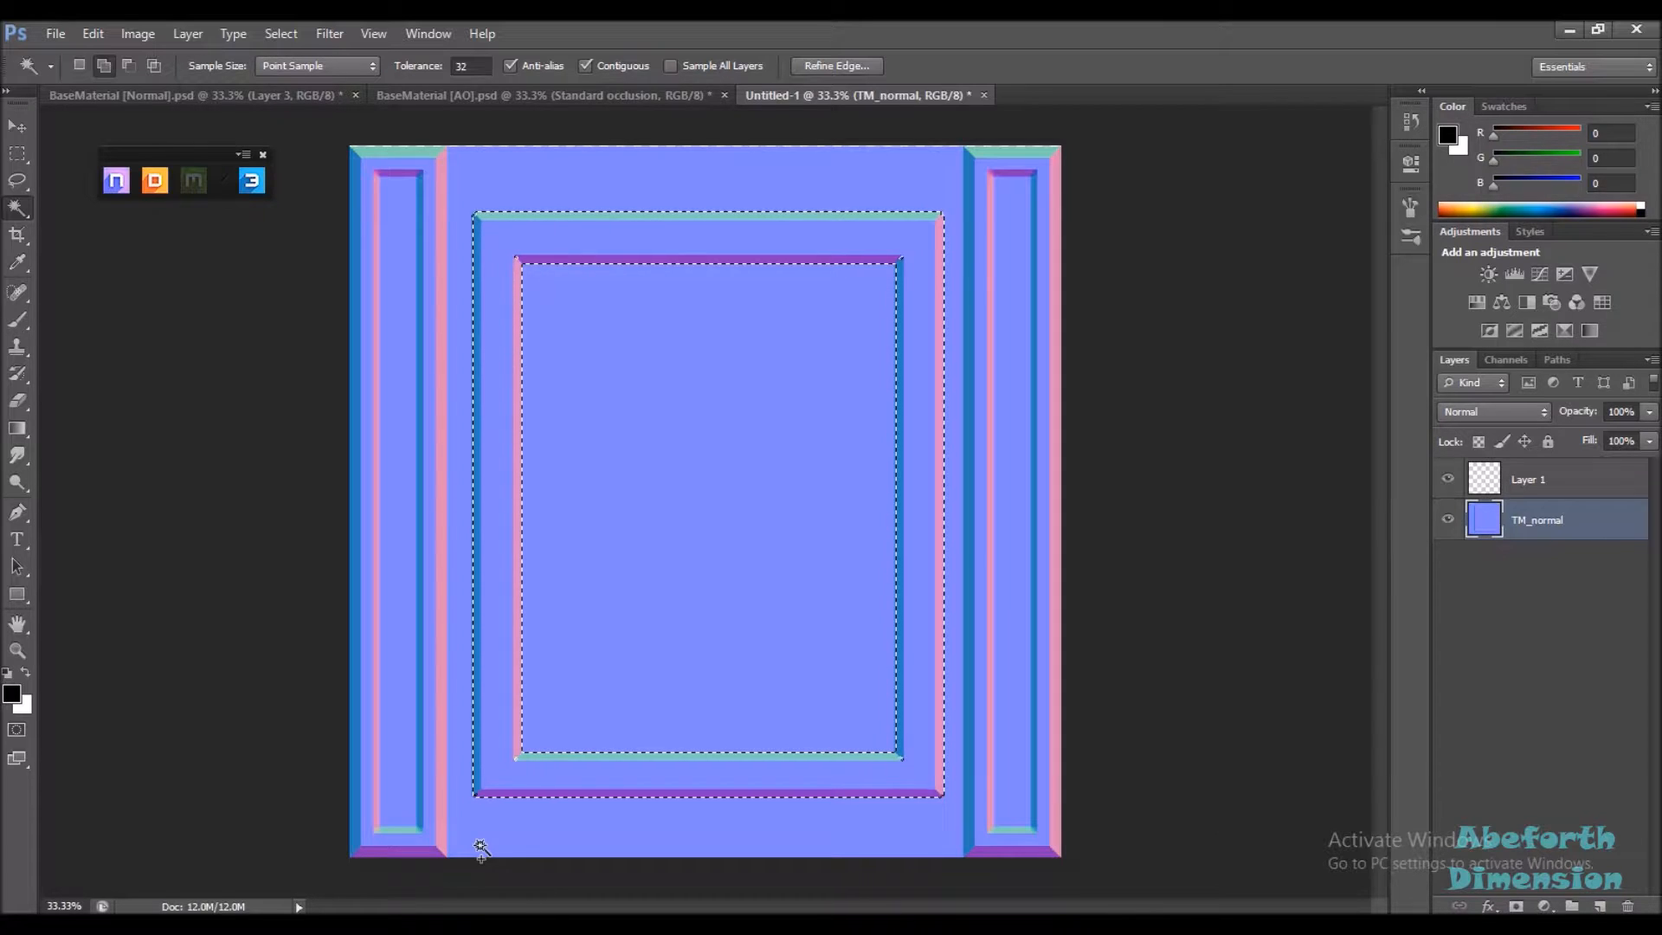
Paint the selected frame red (R 255, G 0, B 0) on Layer 1 with the Brush, and deselect
key(b)
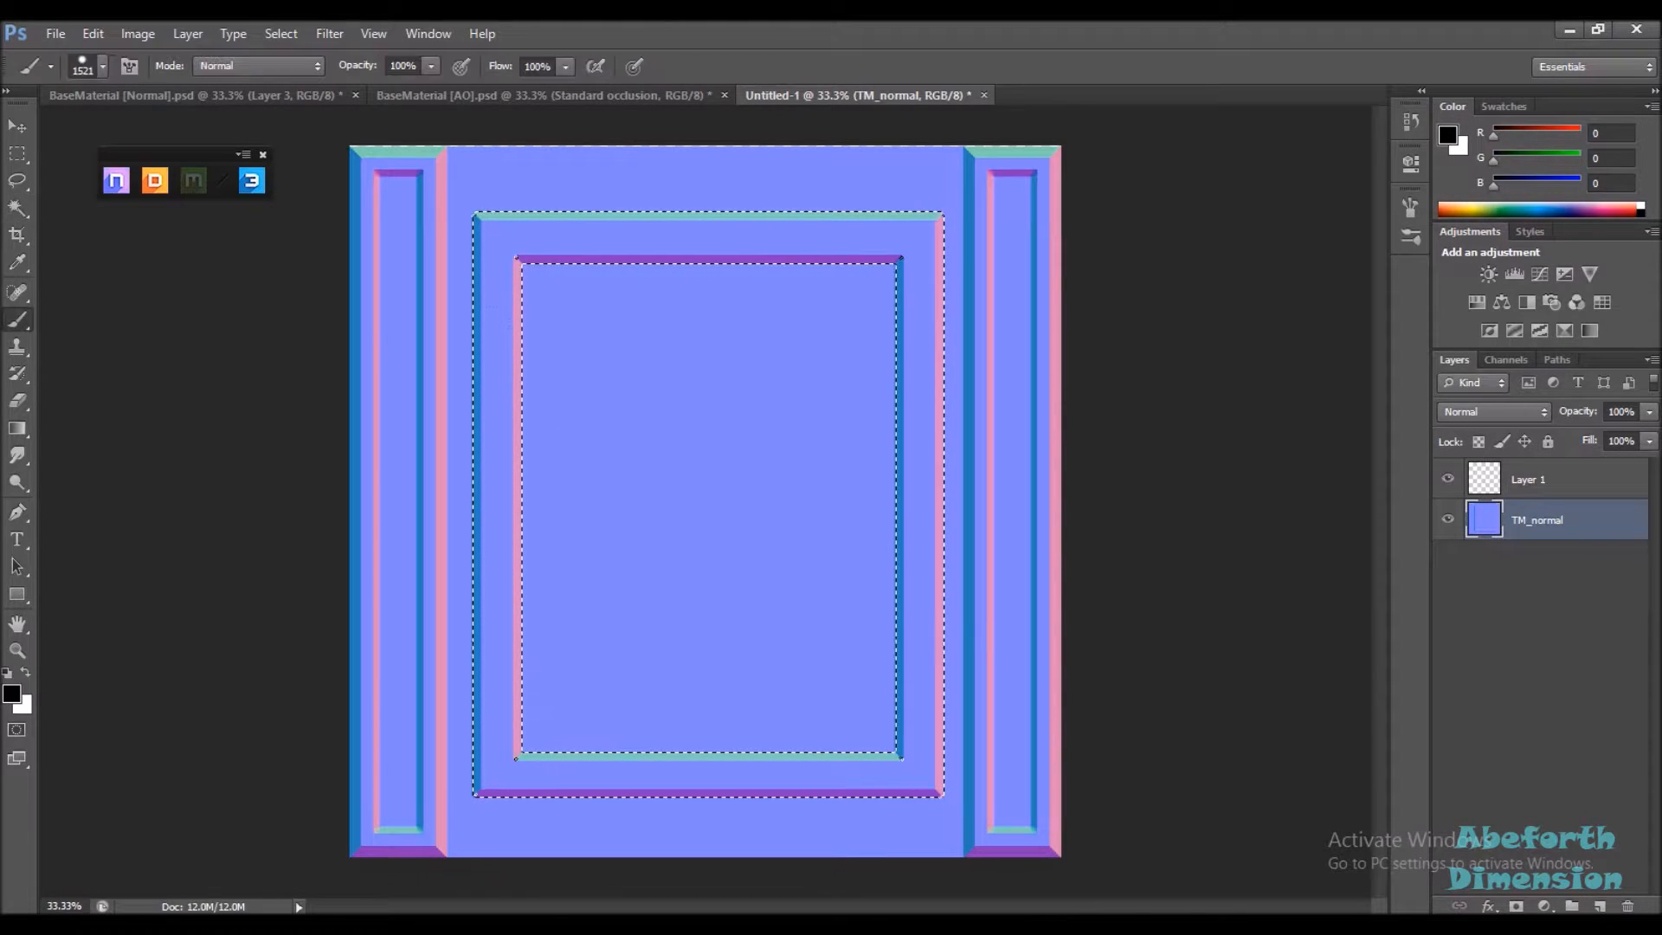
click(1530, 476)
drag(1495, 134, 1601, 133)
mouse_move(989, 306)
mouse_down()
mouse_move(334, 612)
mouse_move(315, 734)
mouse_up()
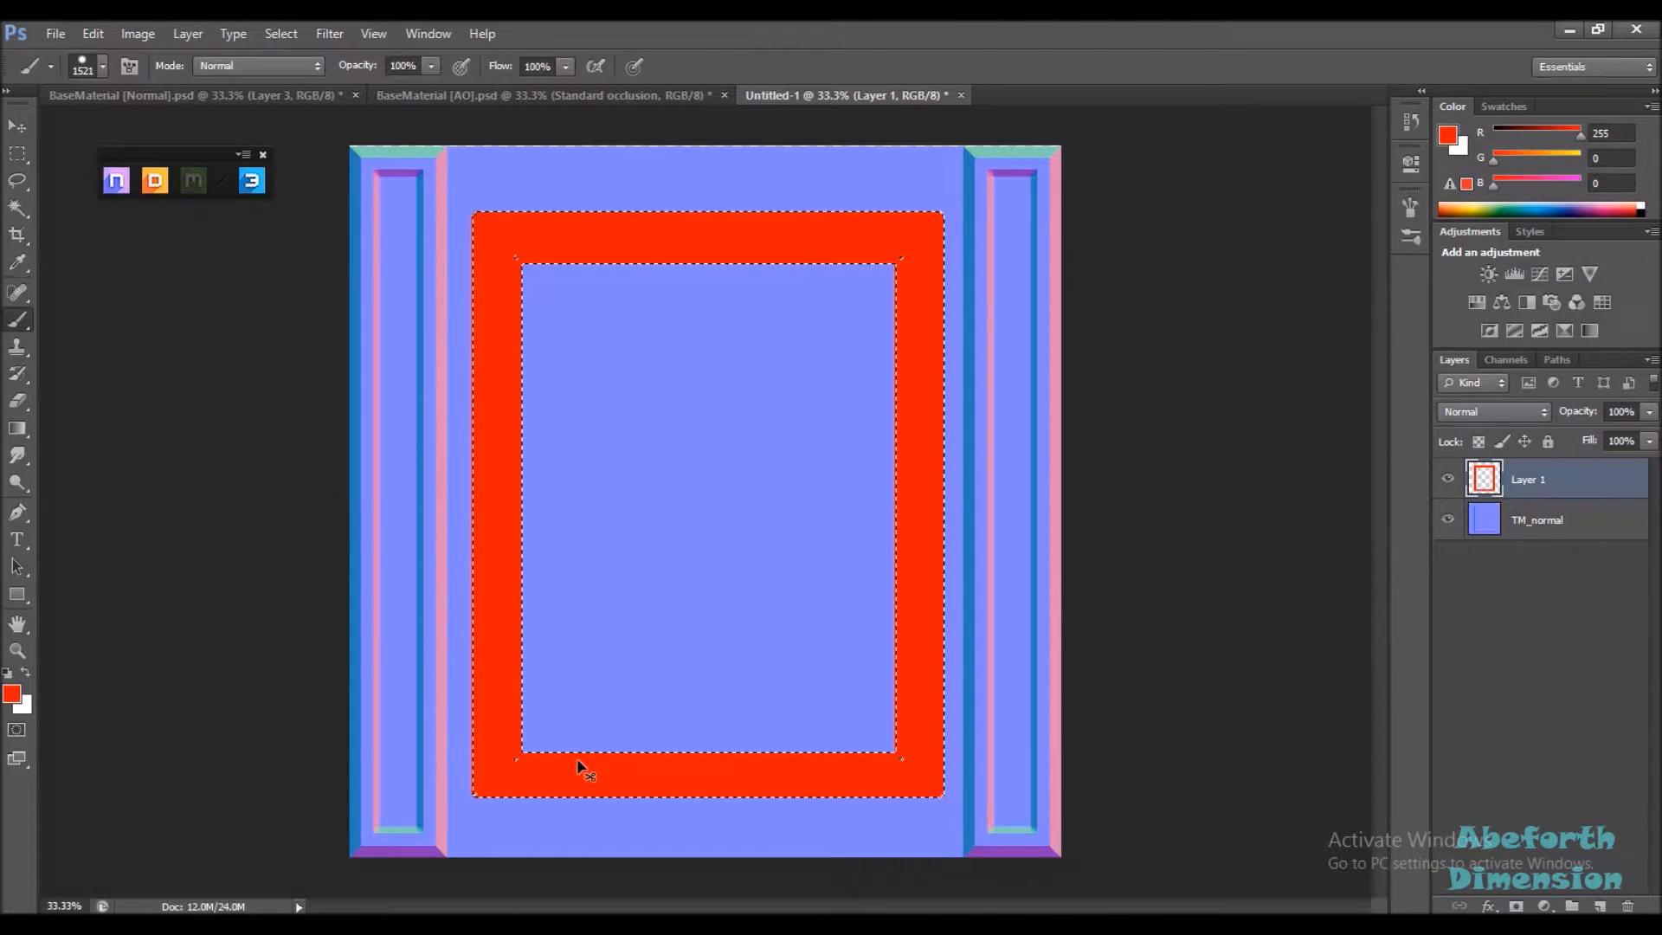
key(ctrl+d)
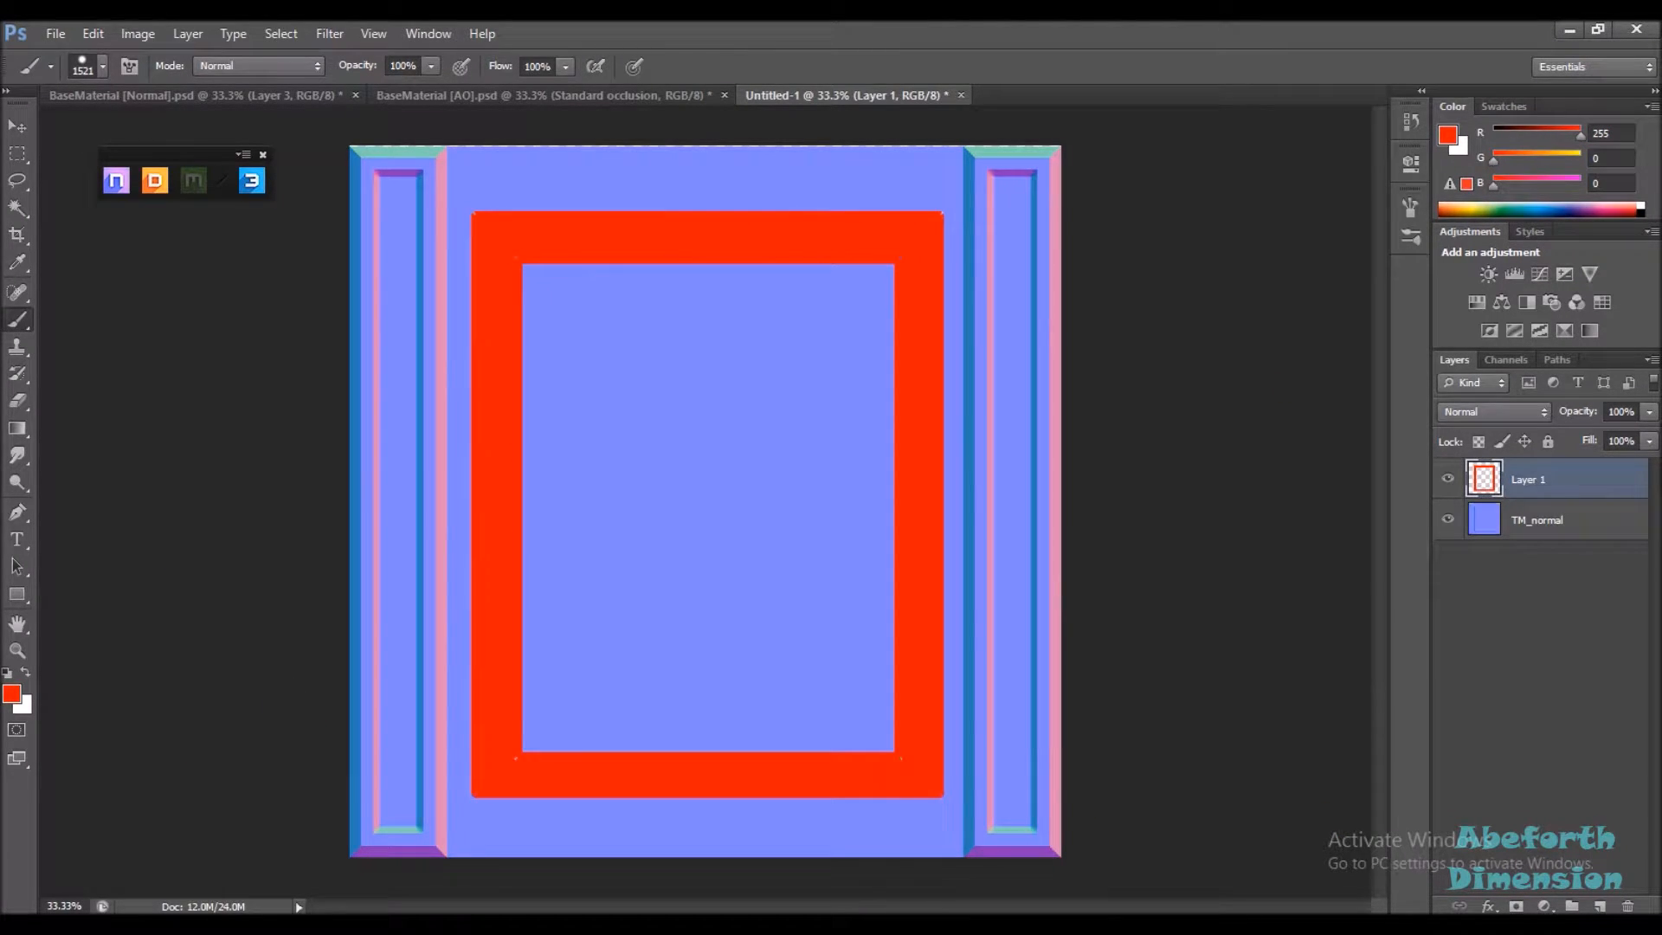
Add an empty layer between Layer 1 and TM_normal, and review the finished TM_materialID image in Windows Photo Viewer
key(w)
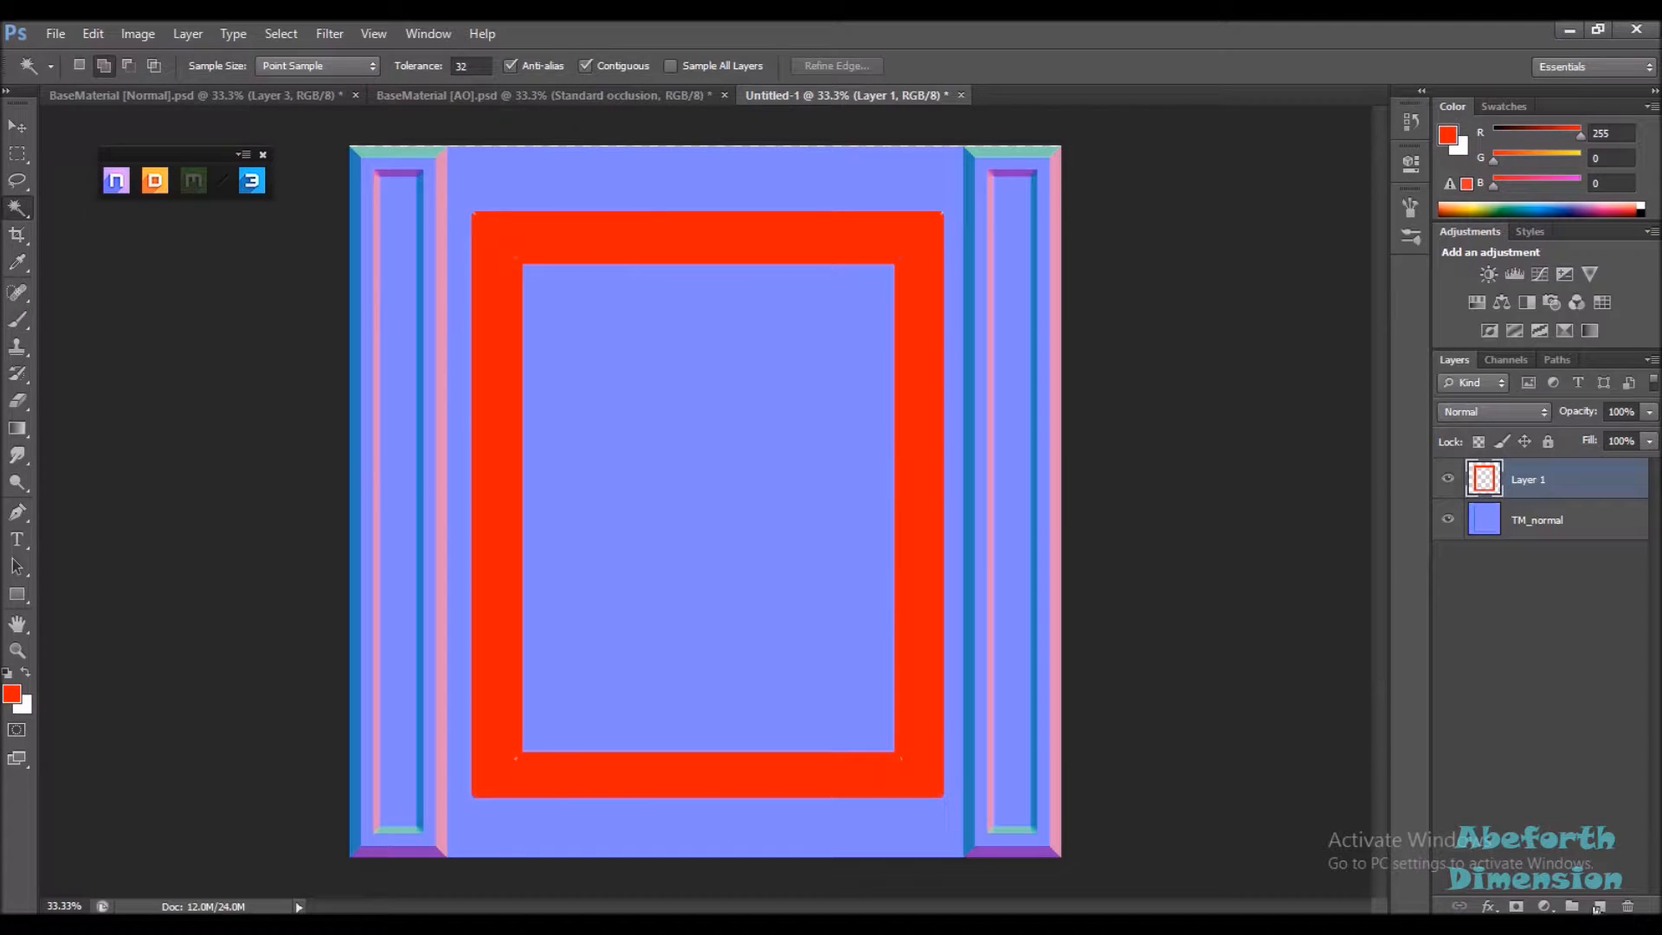
click(1600, 906)
drag(1523, 479, 1481, 561)
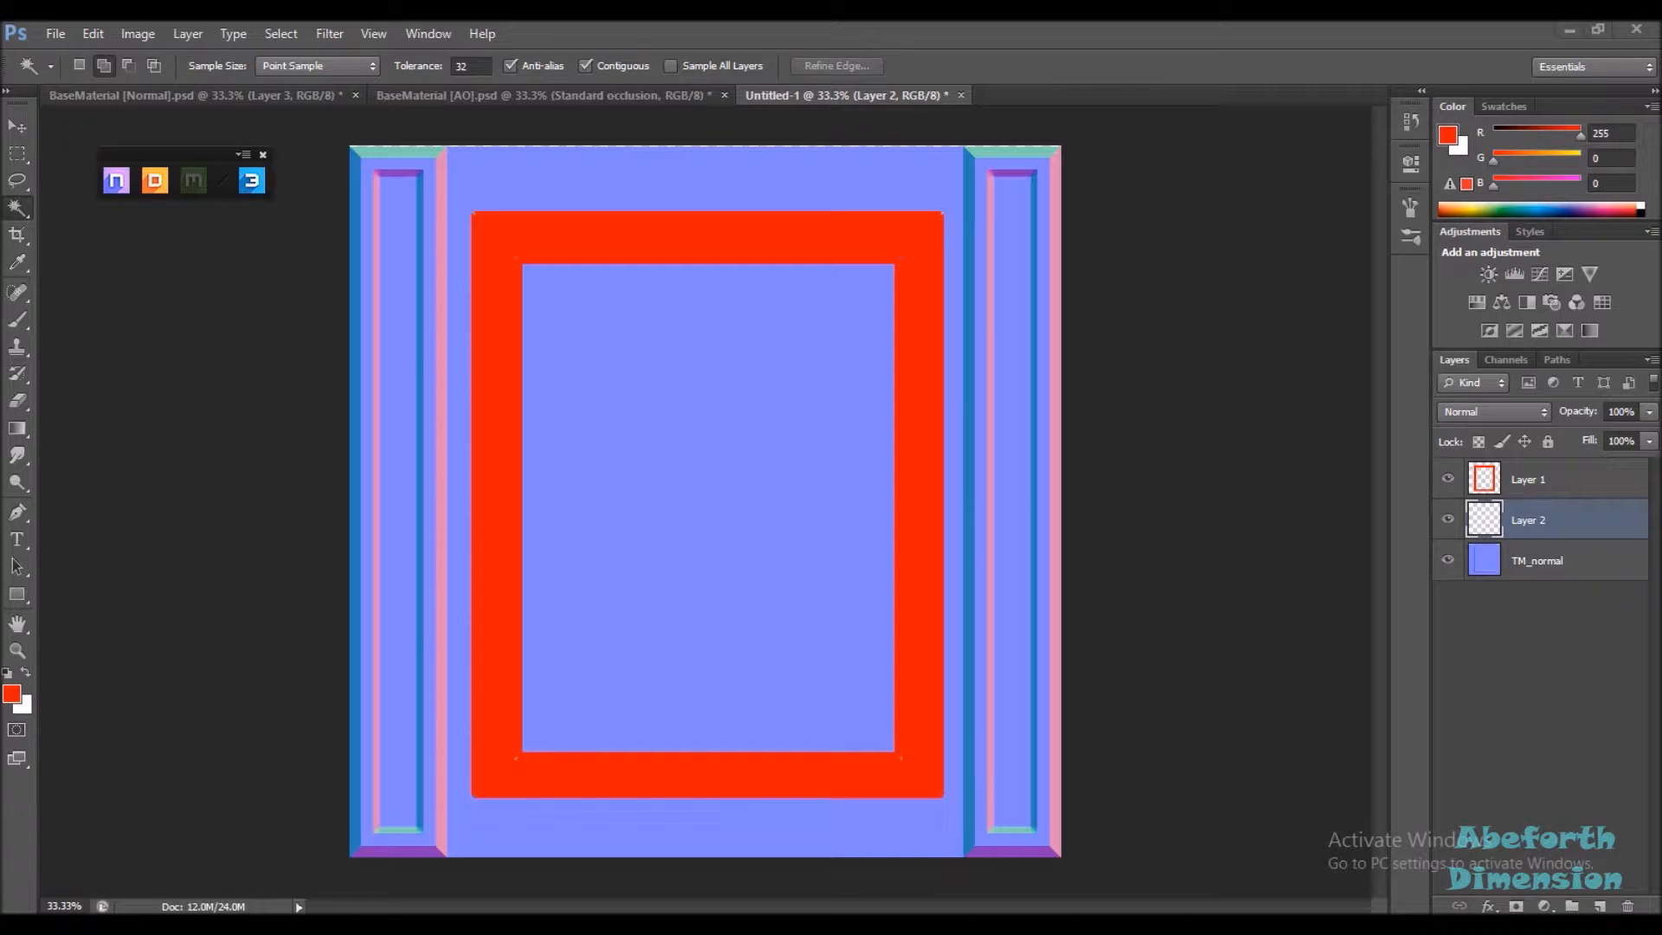
drag(483, 159, 599, 22)
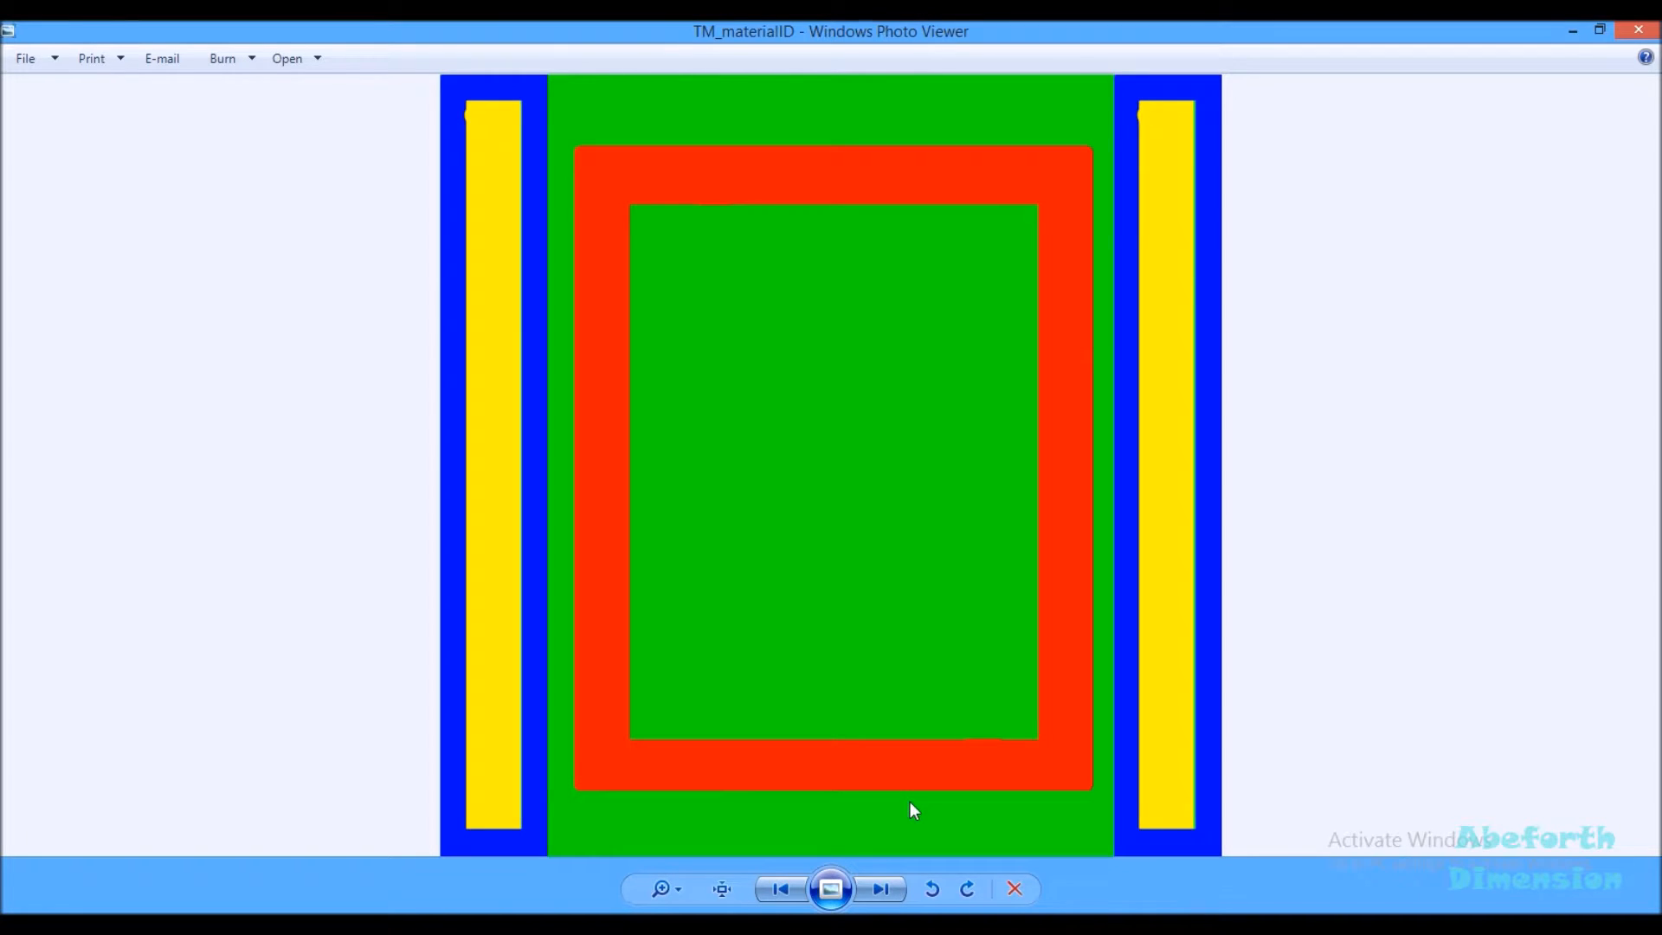
click(1638, 29)
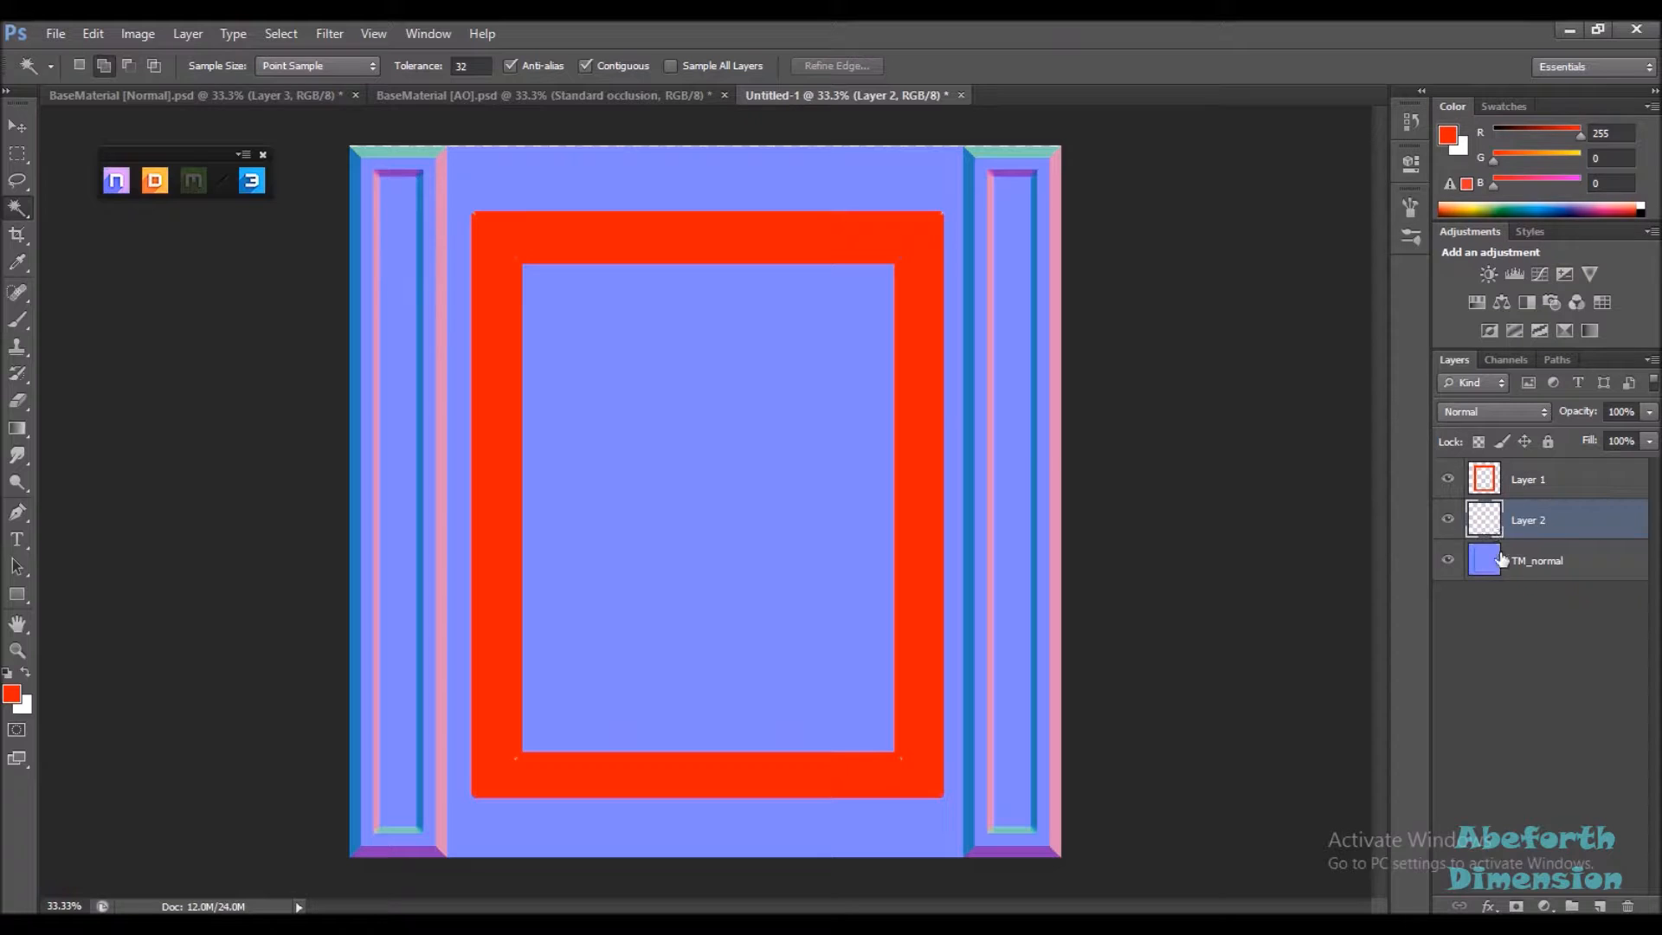
Select the inner strips of both side columns on TM_normal with the Magic Wand, and brush them white
click(1528, 562)
click(1015, 367)
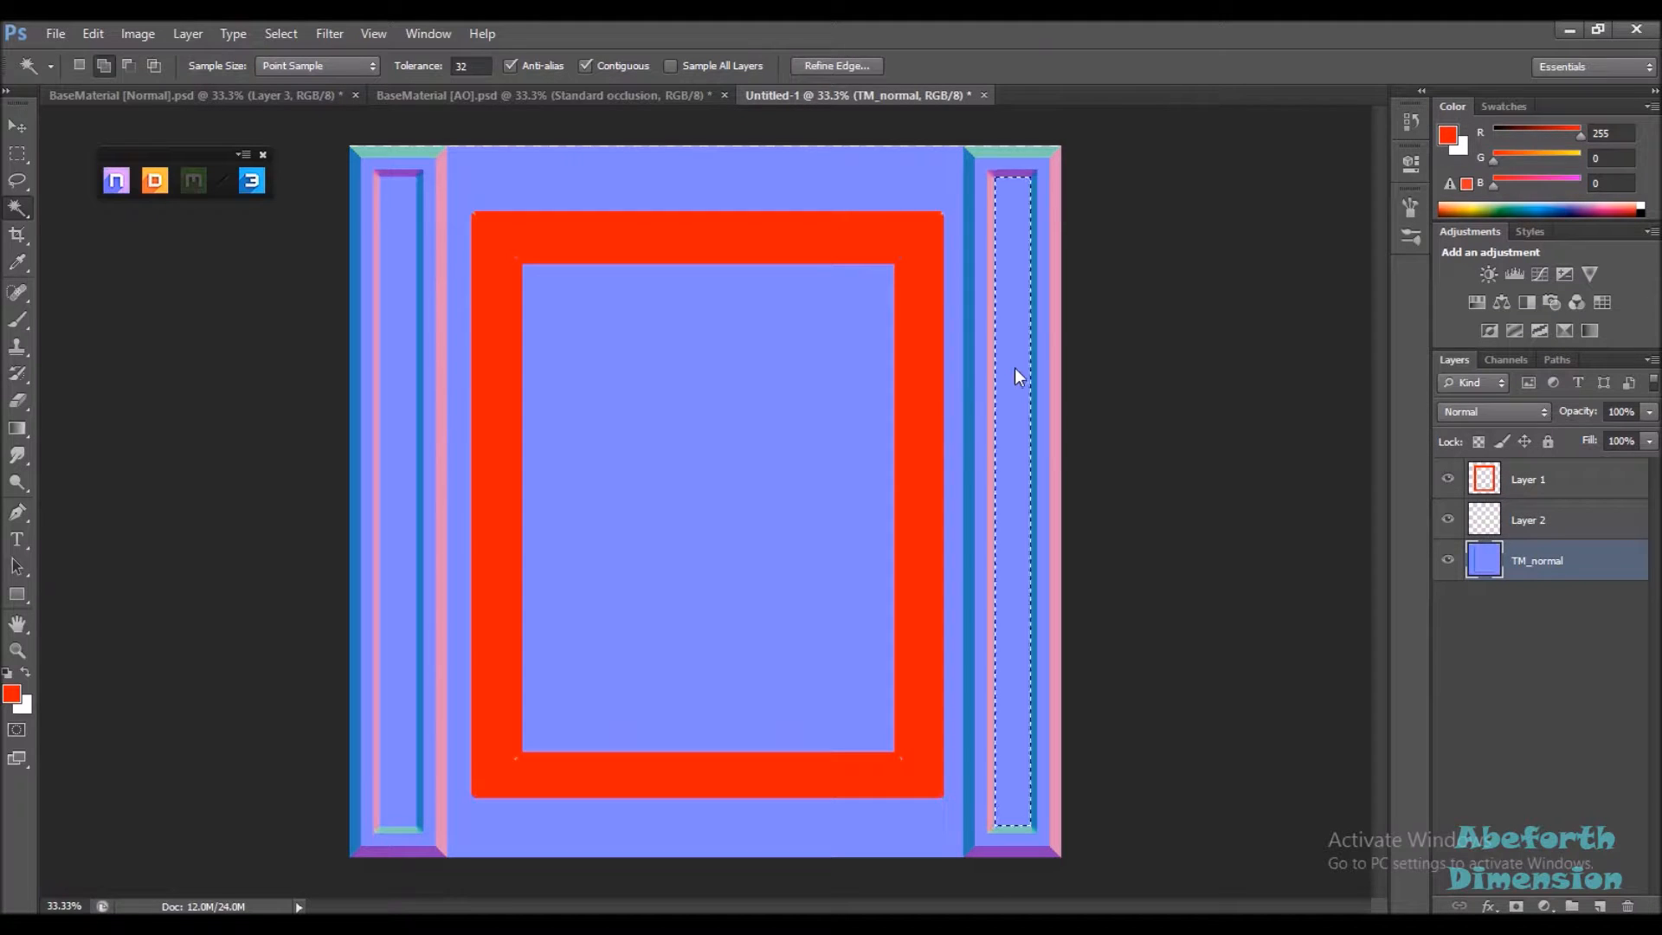
shift+click(400, 356)
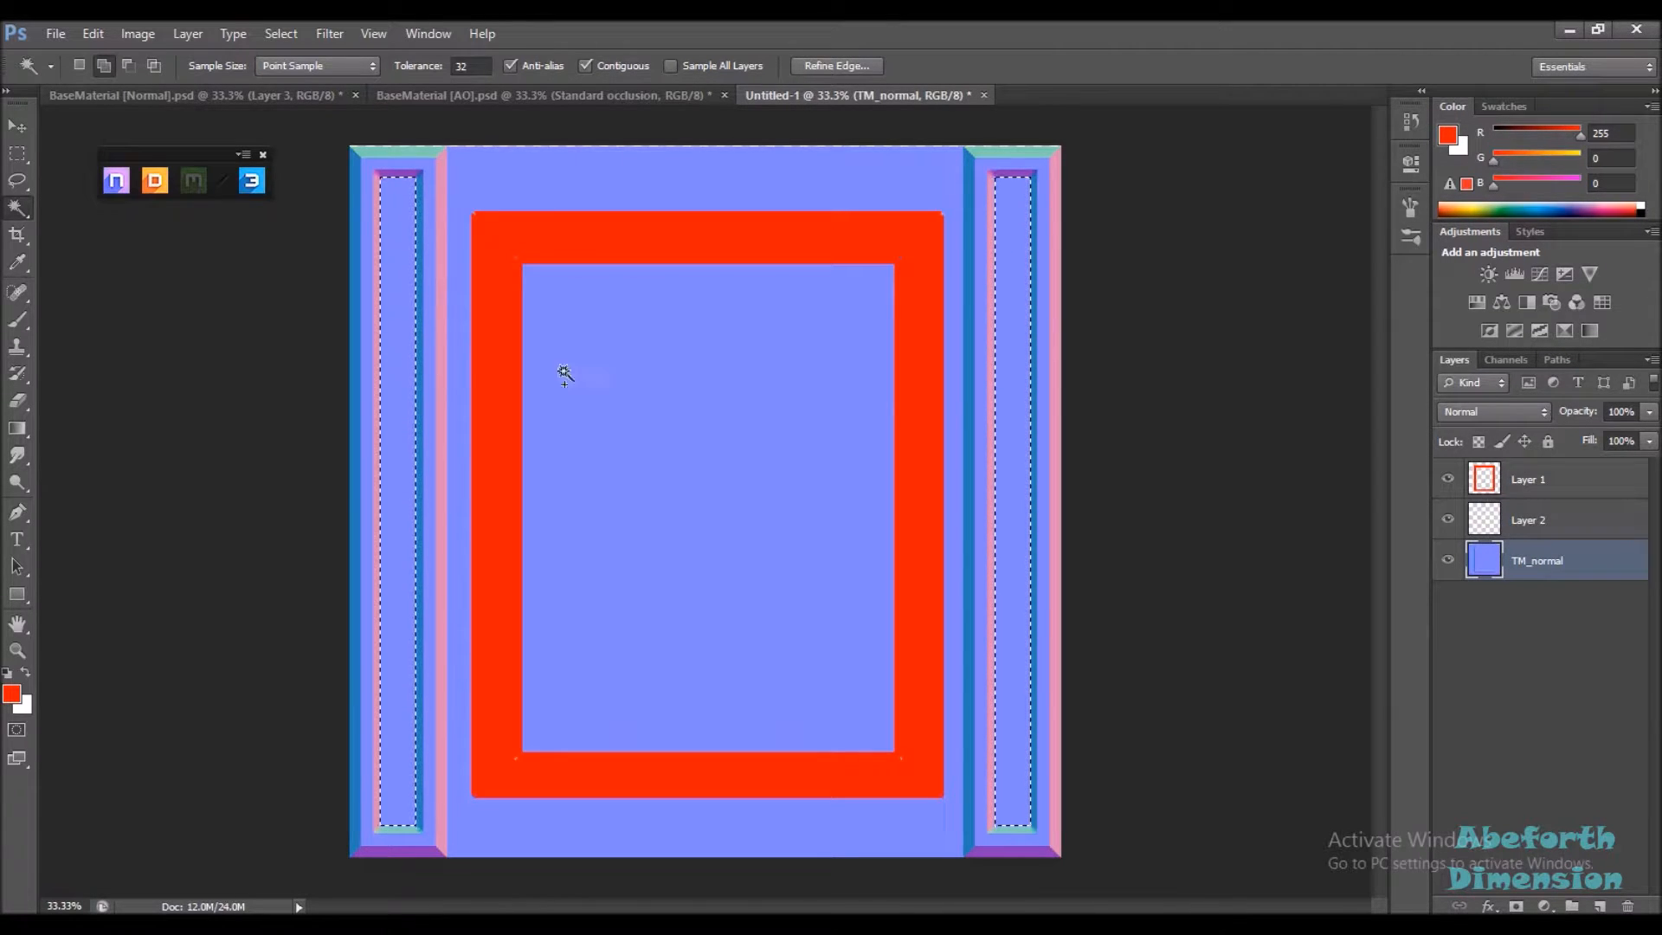
key(b)
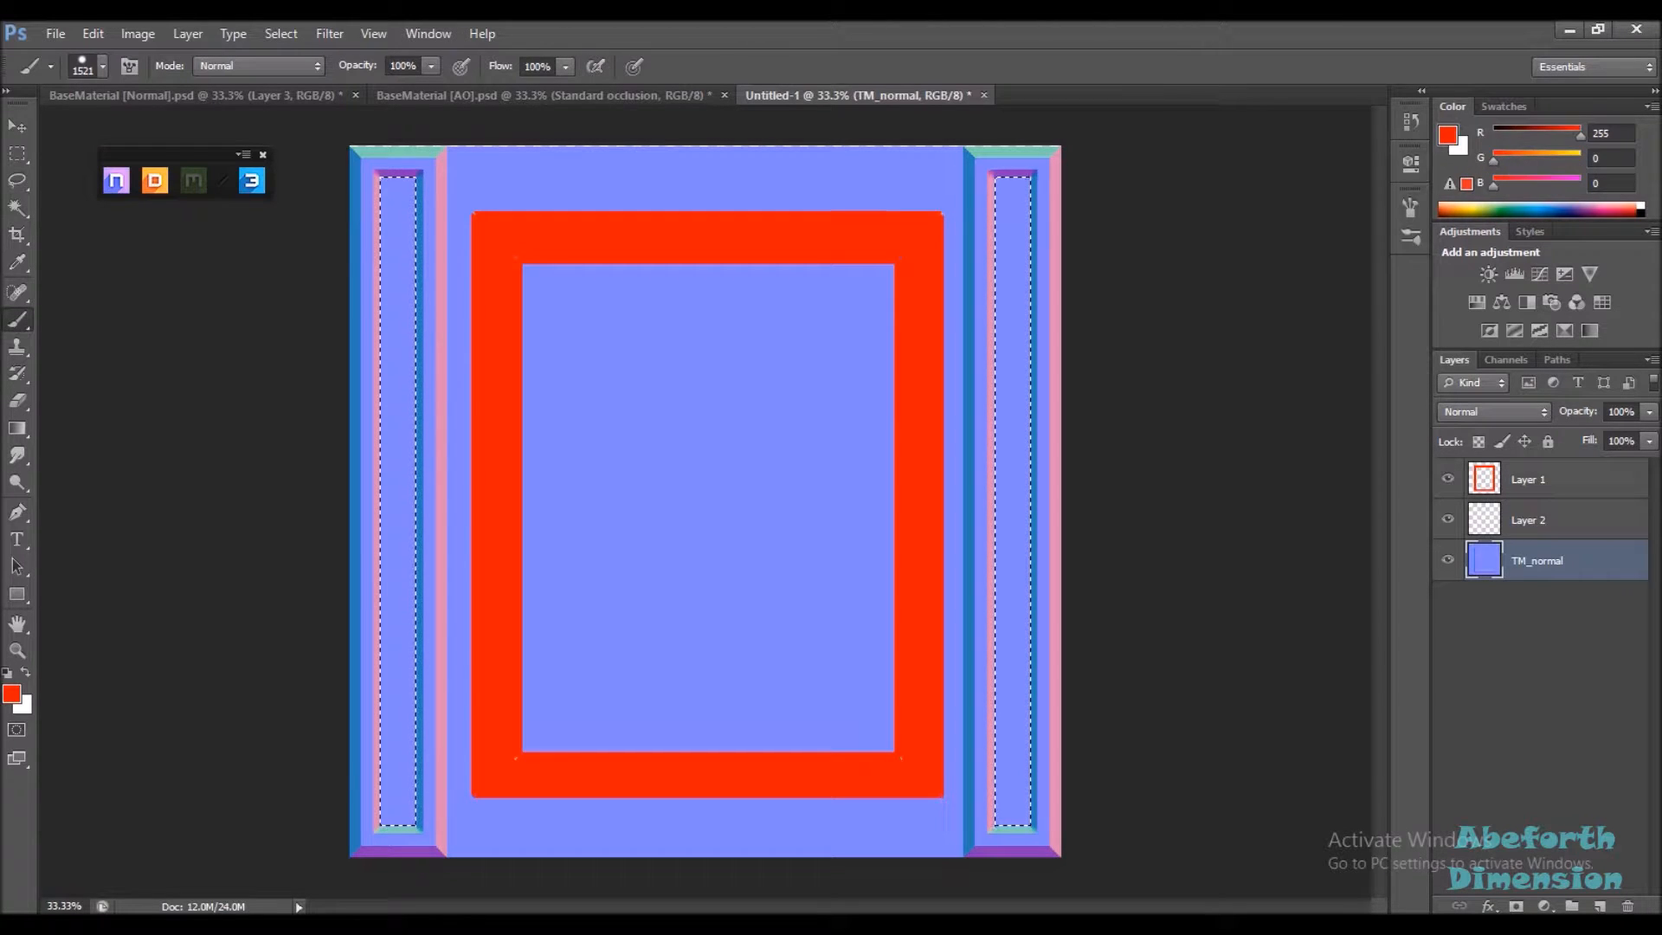
key(x)
mouse_move(952, 442)
mouse_down()
mouse_move(701, 508)
mouse_move(901, 882)
mouse_move(203, 187)
mouse_up()
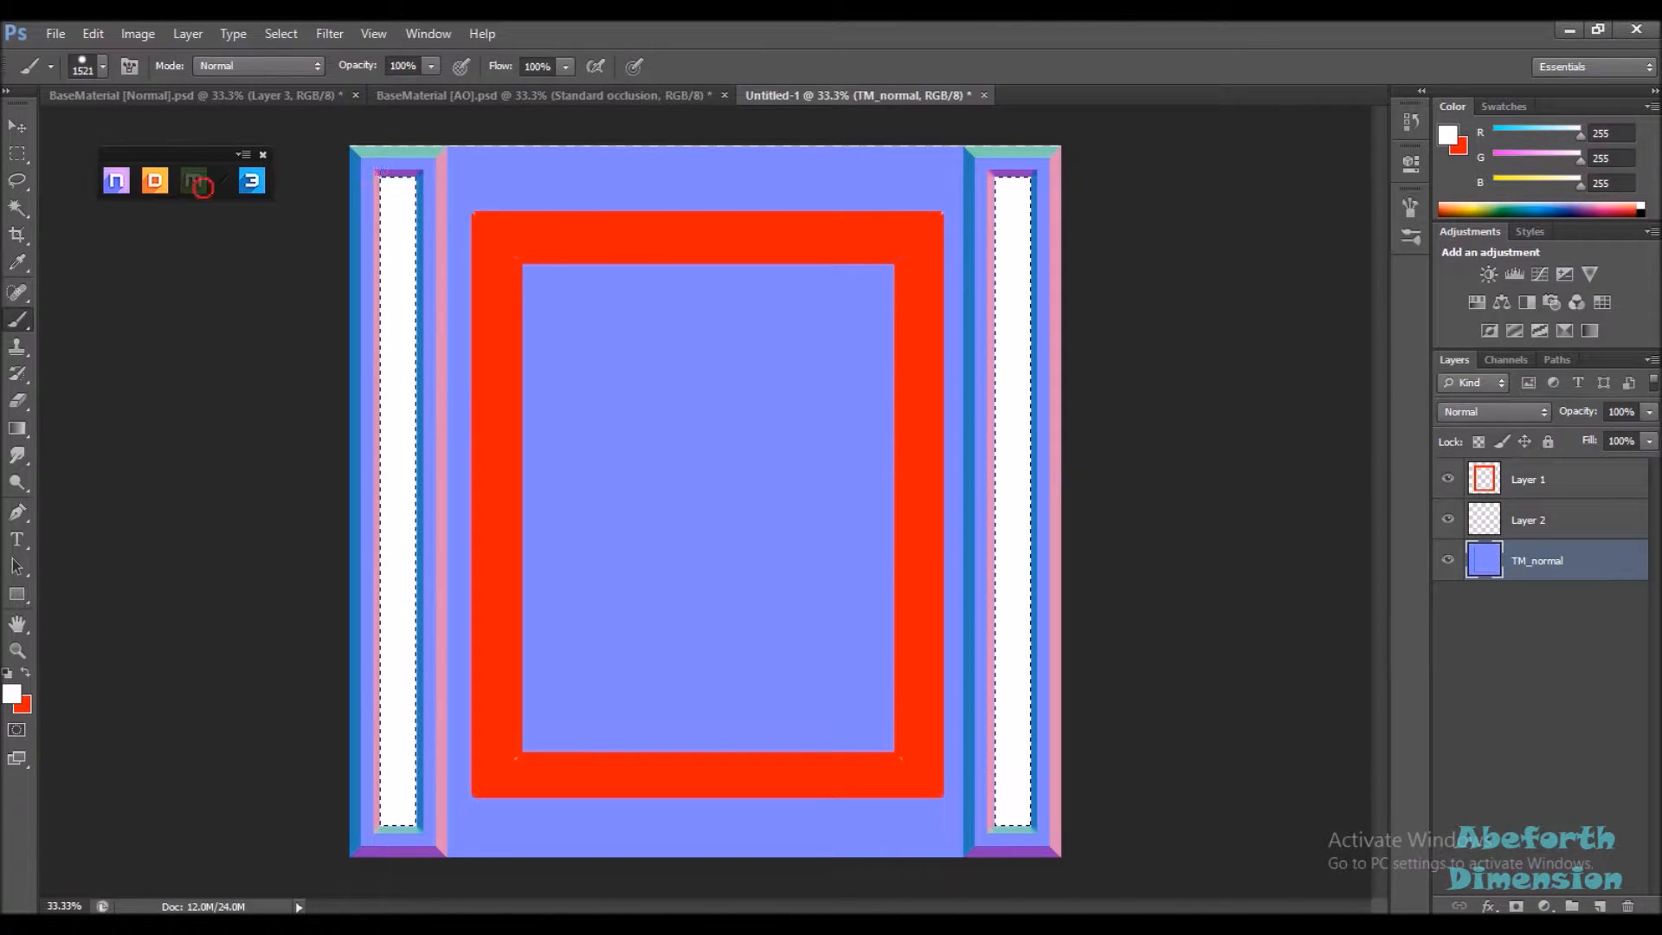
Undo the white paint on TM_normal with Layer 1 hidden, and fill the selected strips with white on Layer 2
click(1447, 478)
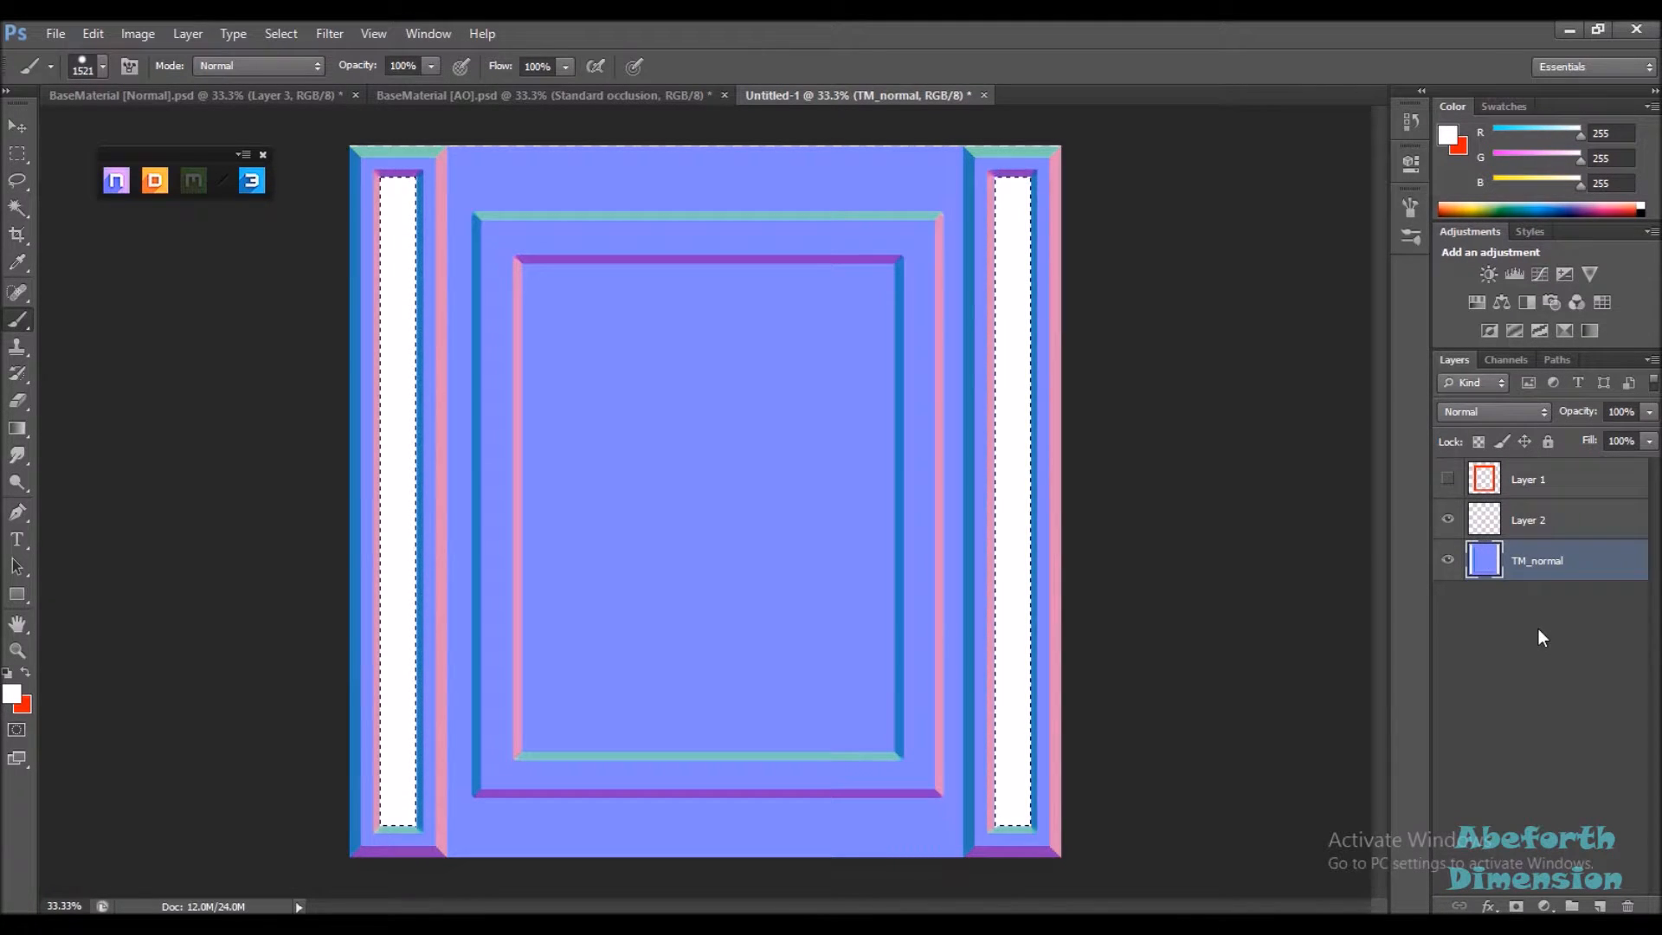
key(ctrl+z)
click(1536, 523)
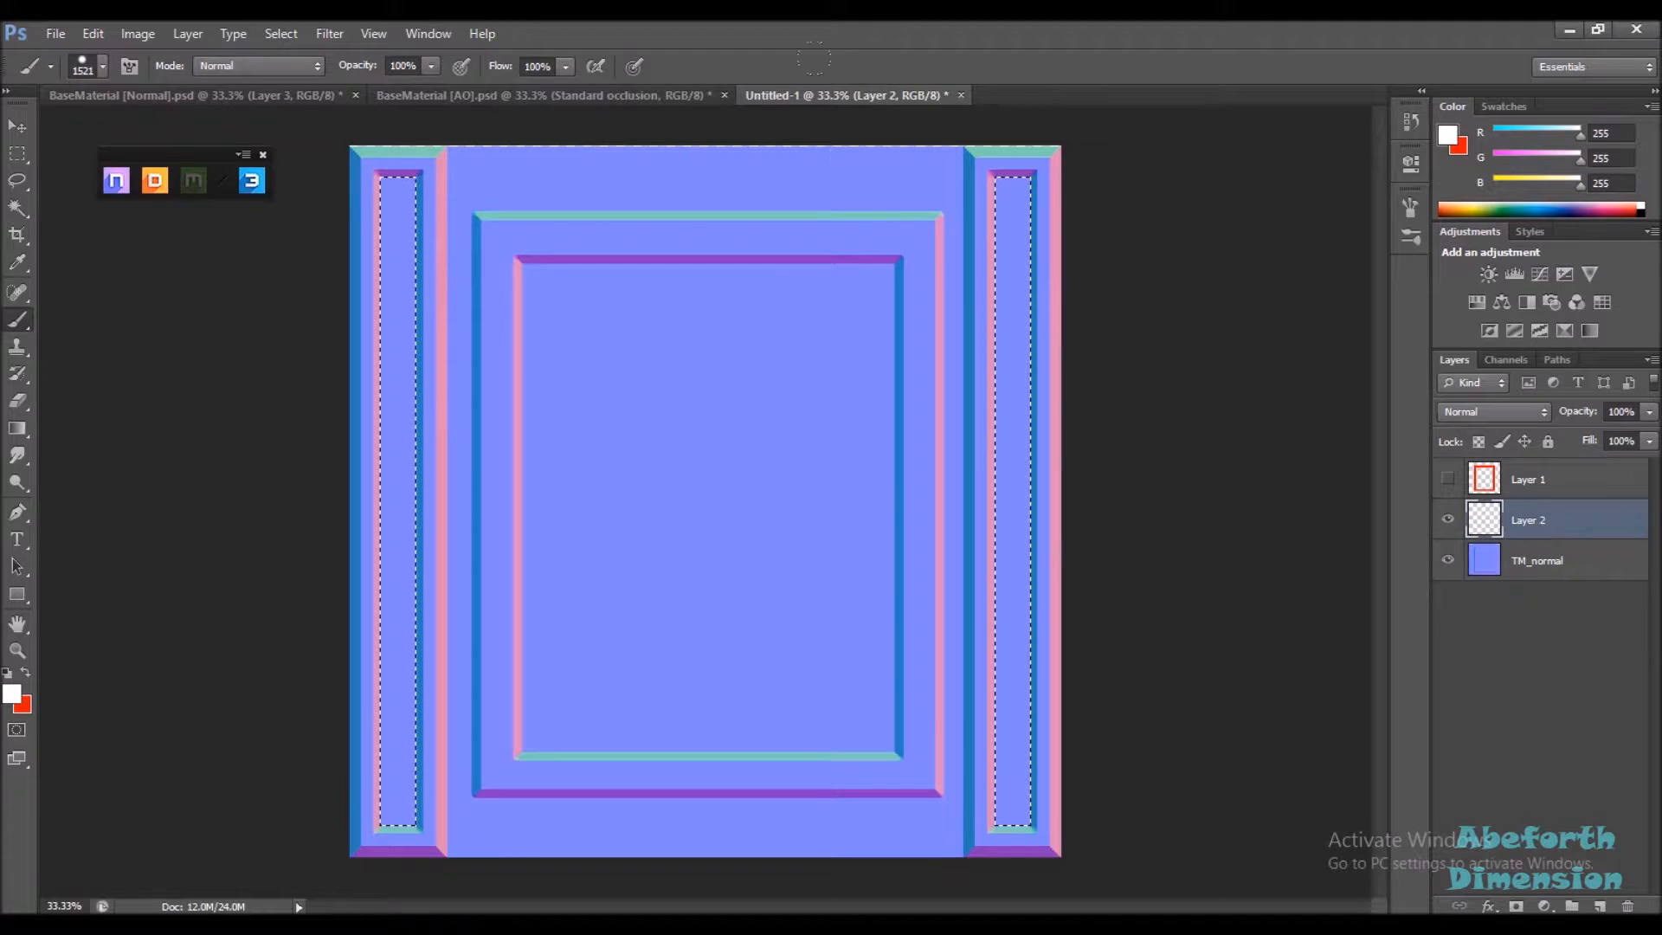
key(alt+BackSpace)
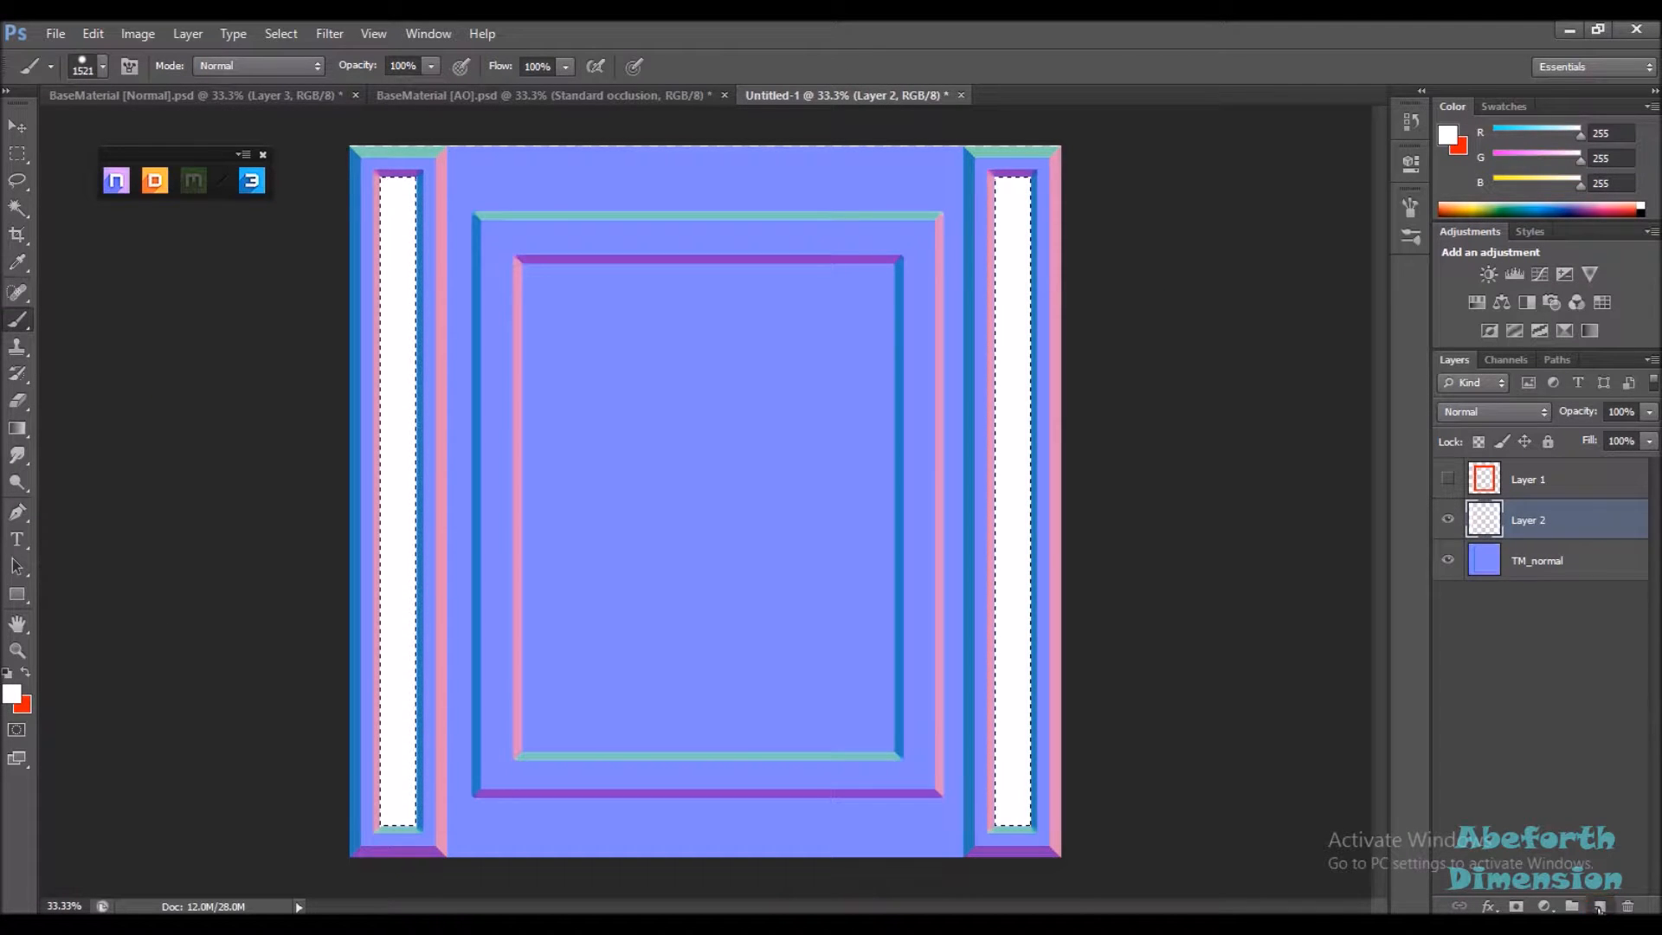
Add a new empty layer and place it between Layer 2 and TM_normal
click(1599, 906)
click(1527, 560)
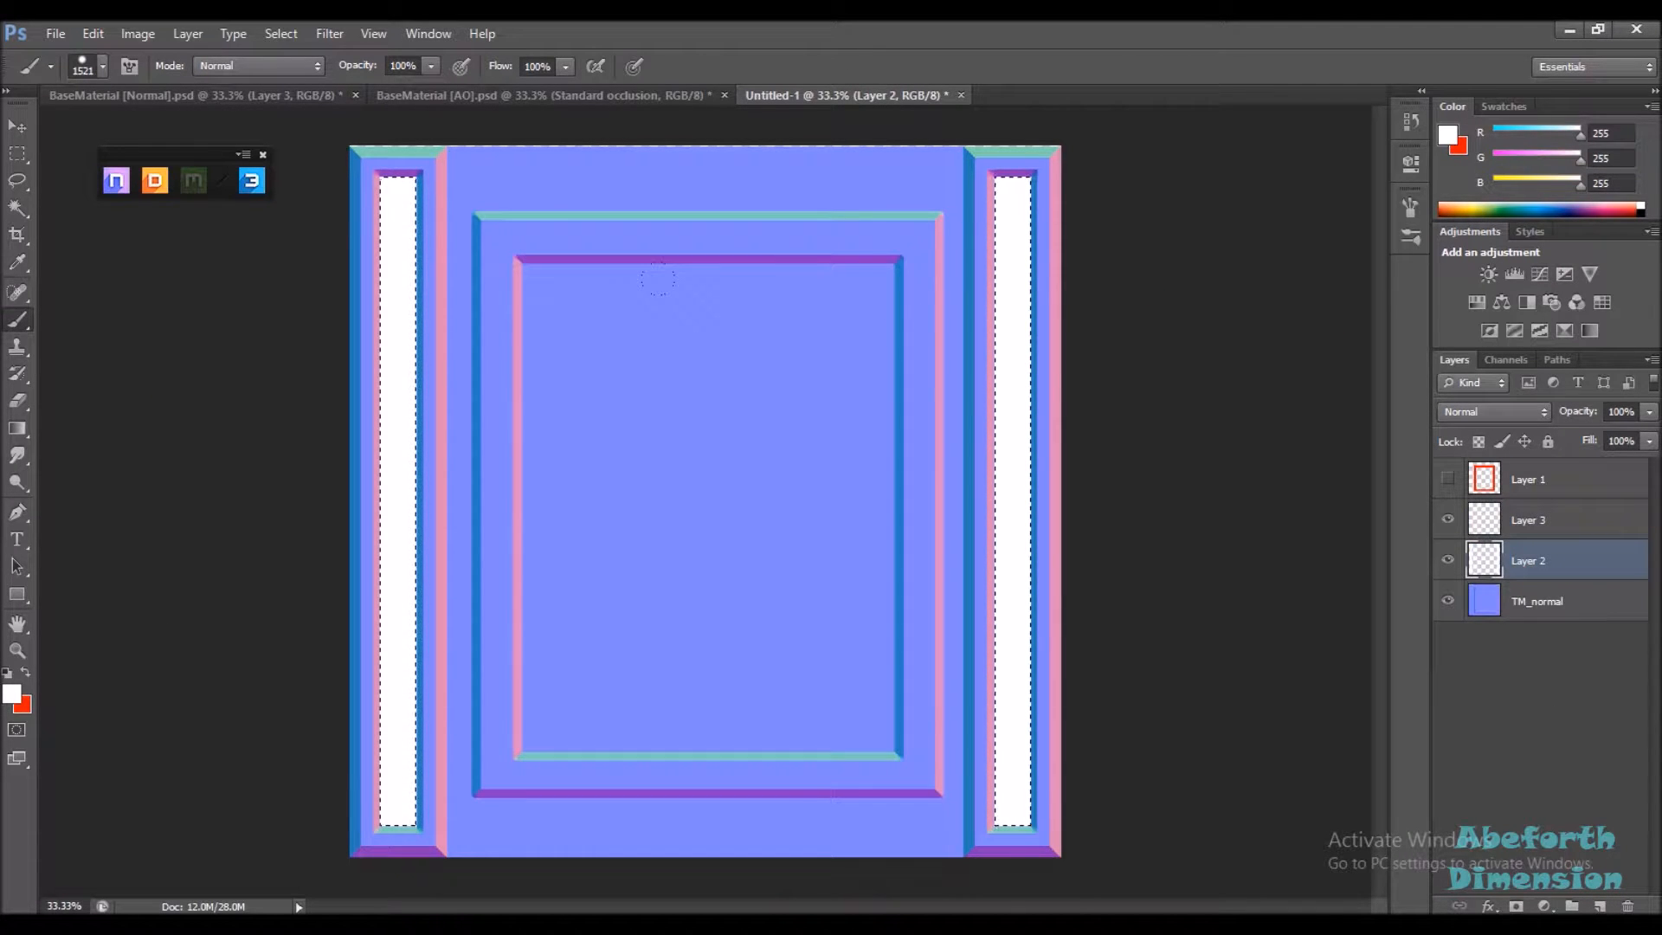
drag(1536, 523, 1531, 578)
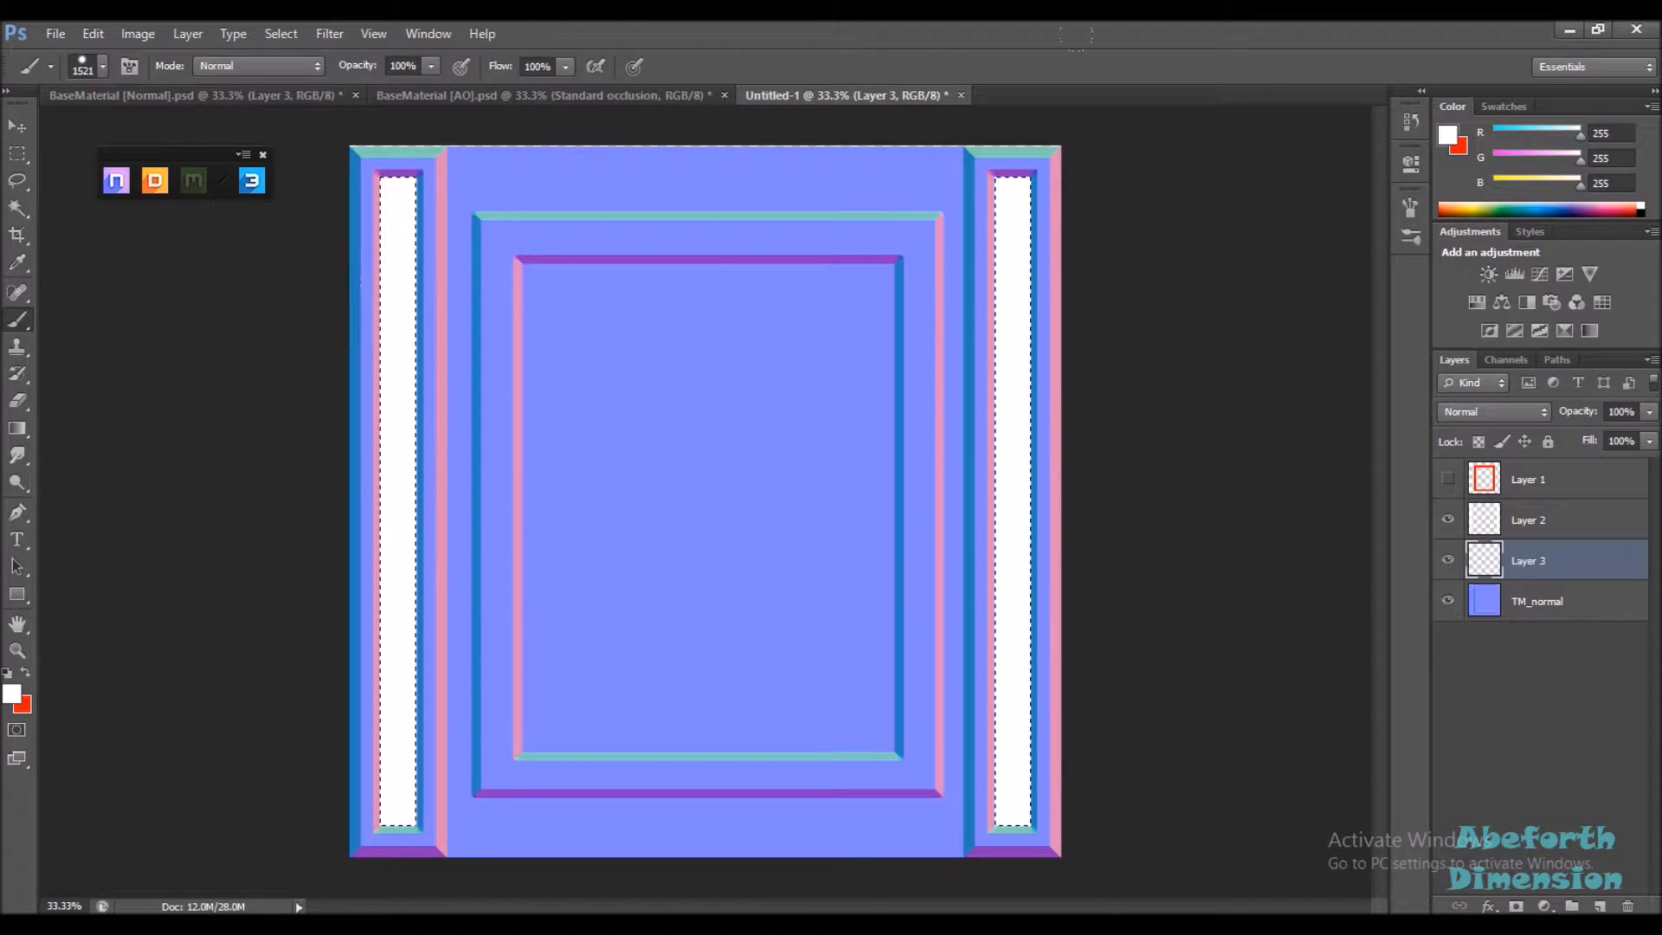
Clear the selection, restore the default colors, and paint the whole of Layer 3 black
key(x)
key(d)
key(ctrl+d)
mouse_move(775, 176)
mouse_down()
mouse_move(207, 263)
mouse_move(133, 683)
mouse_move(790, 504)
mouse_up()
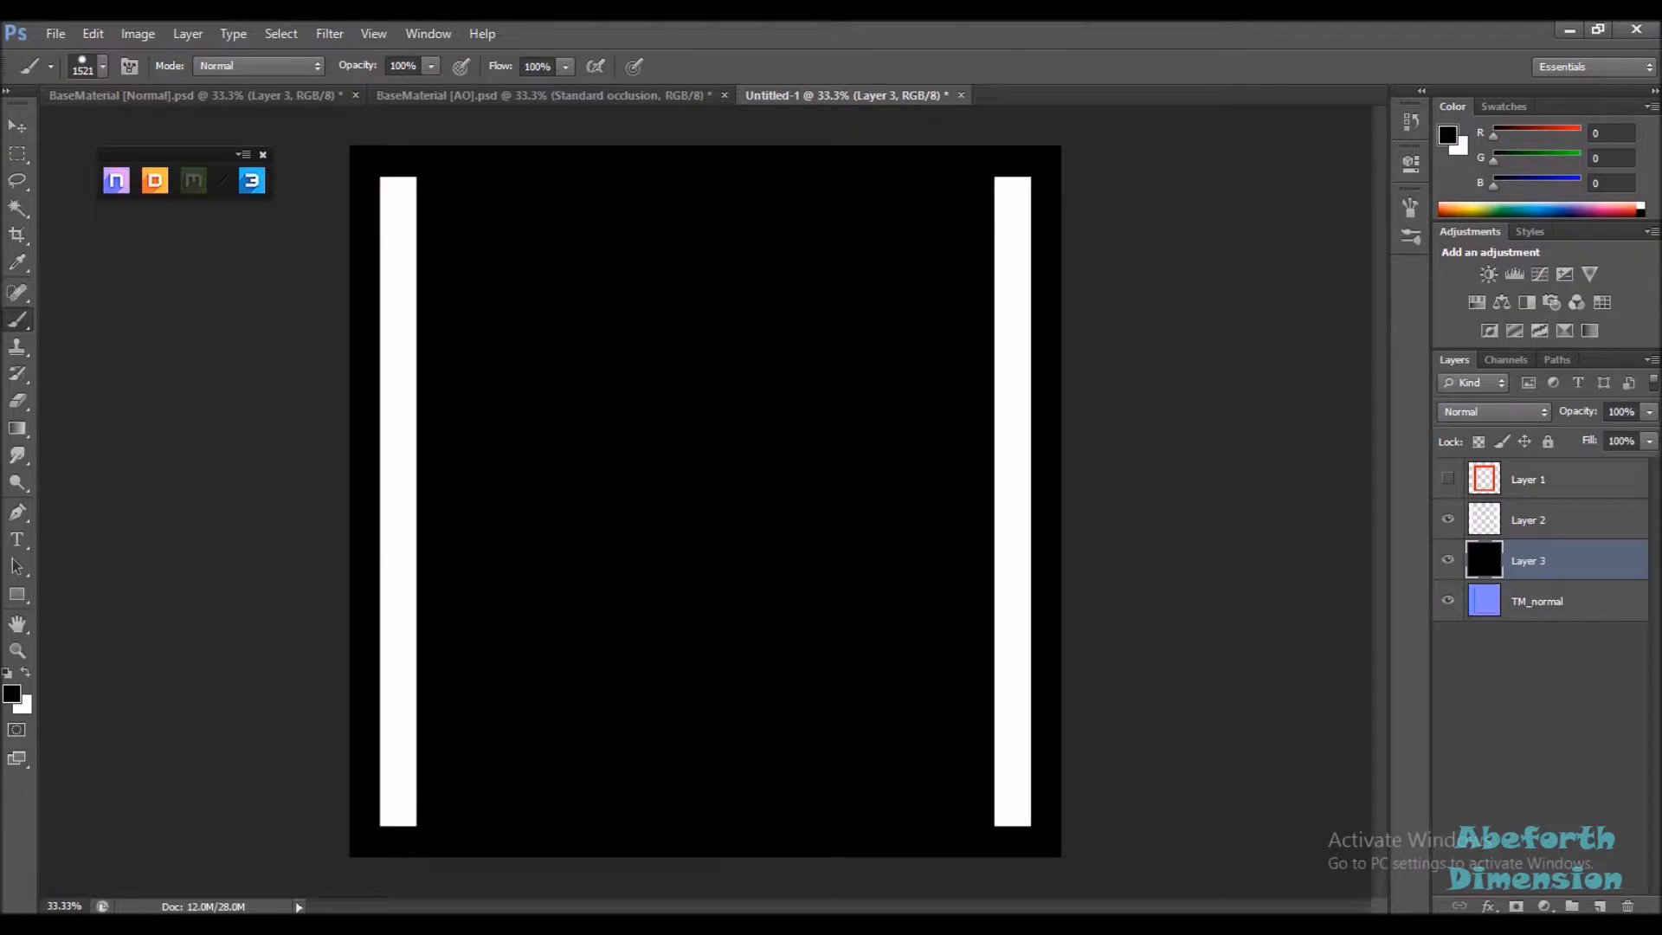
key(v)
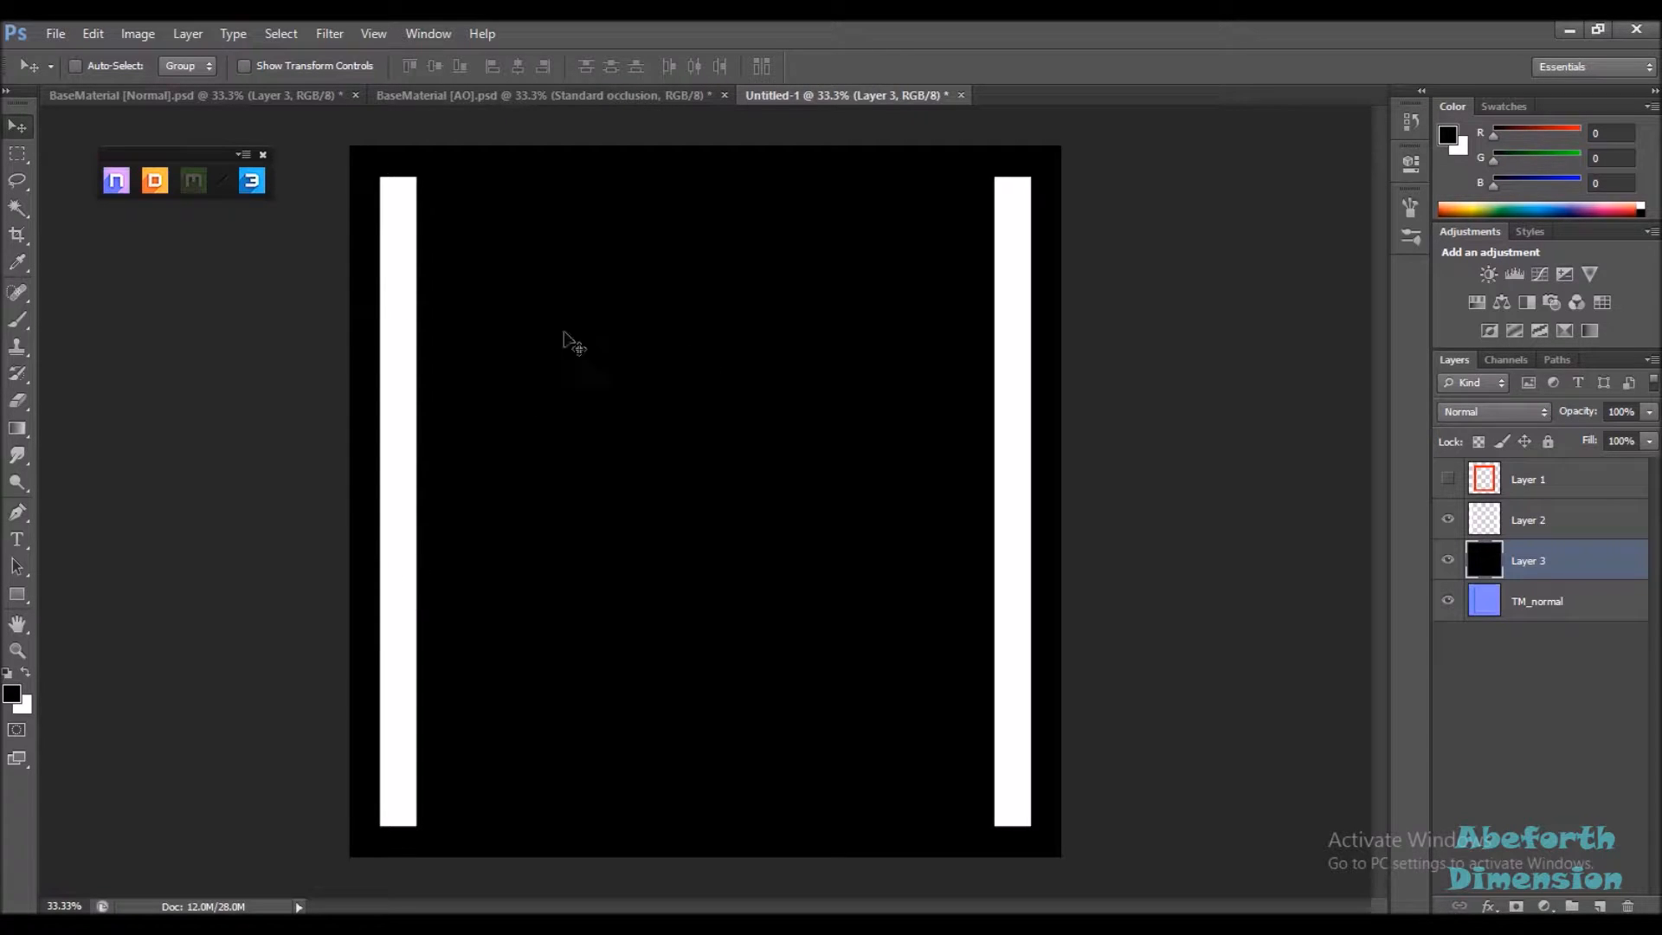
Set up saving the black-and-white strip map as a PNG copy, and cancel the save
click(66, 32)
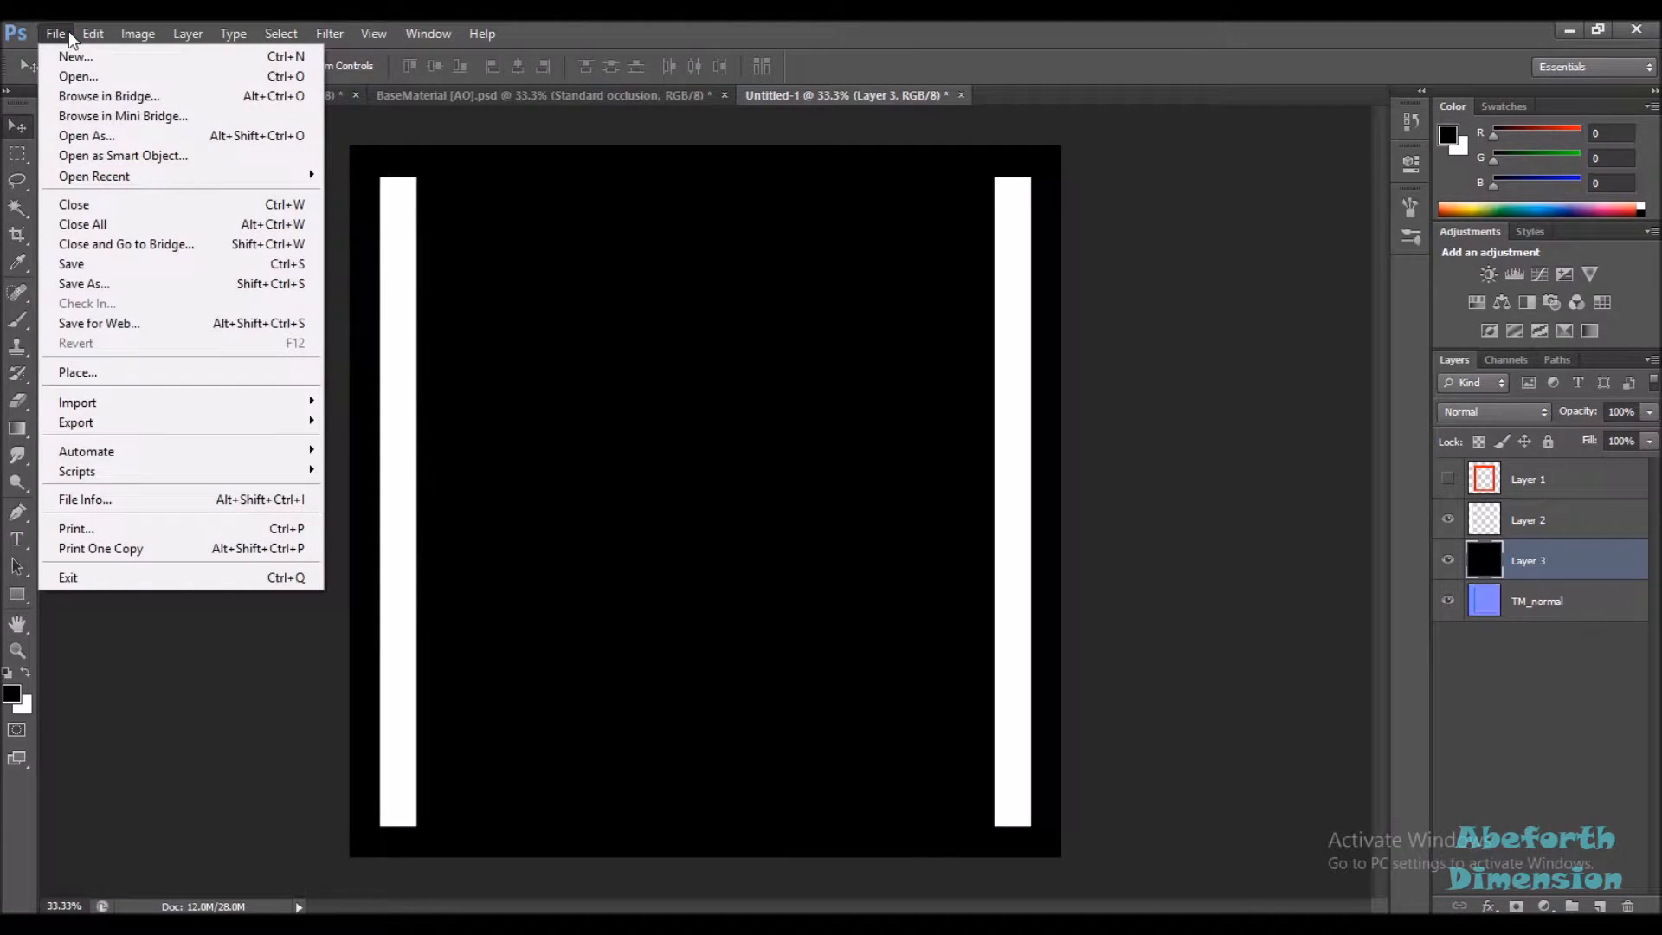
click(76, 285)
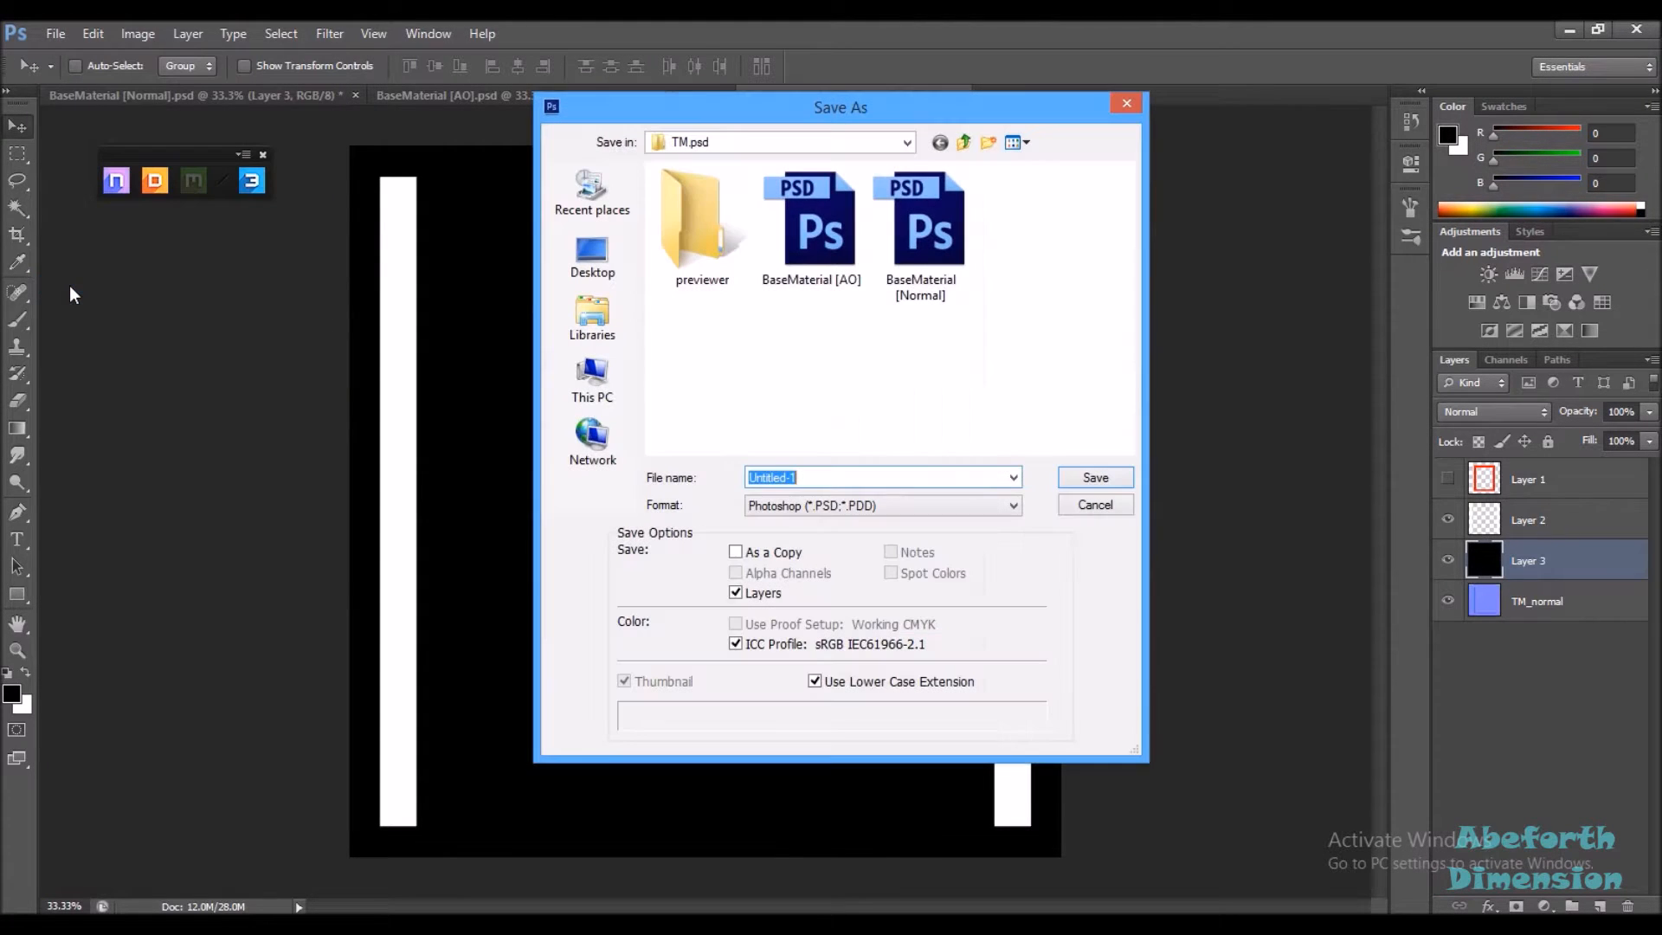
click(770, 507)
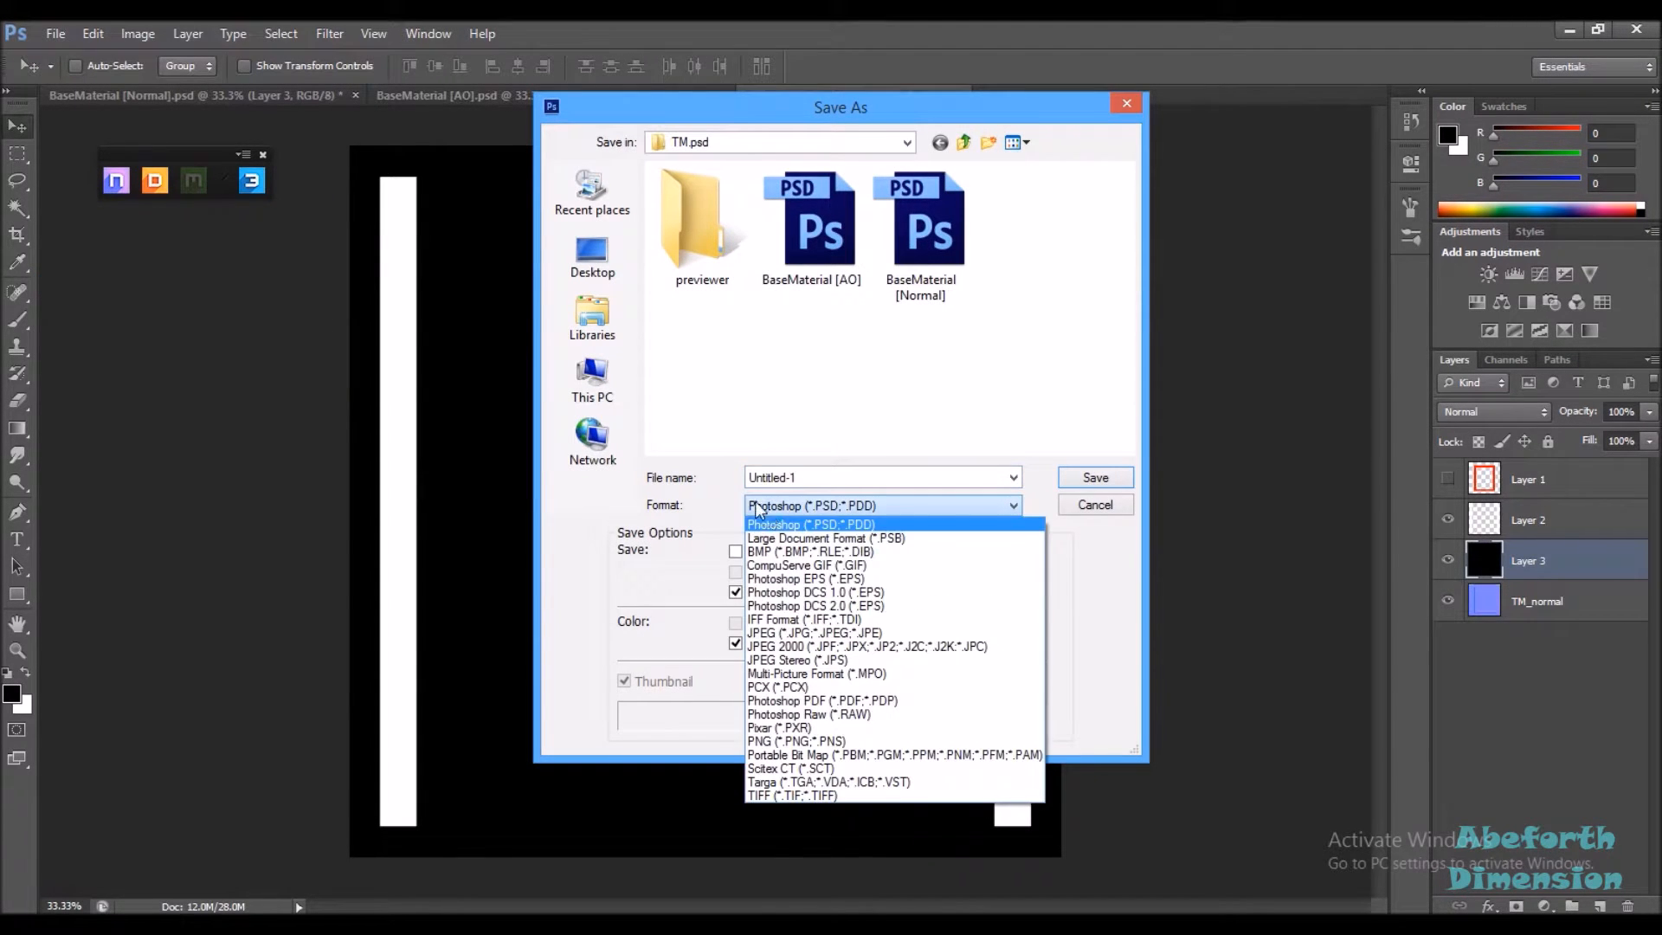
click(801, 742)
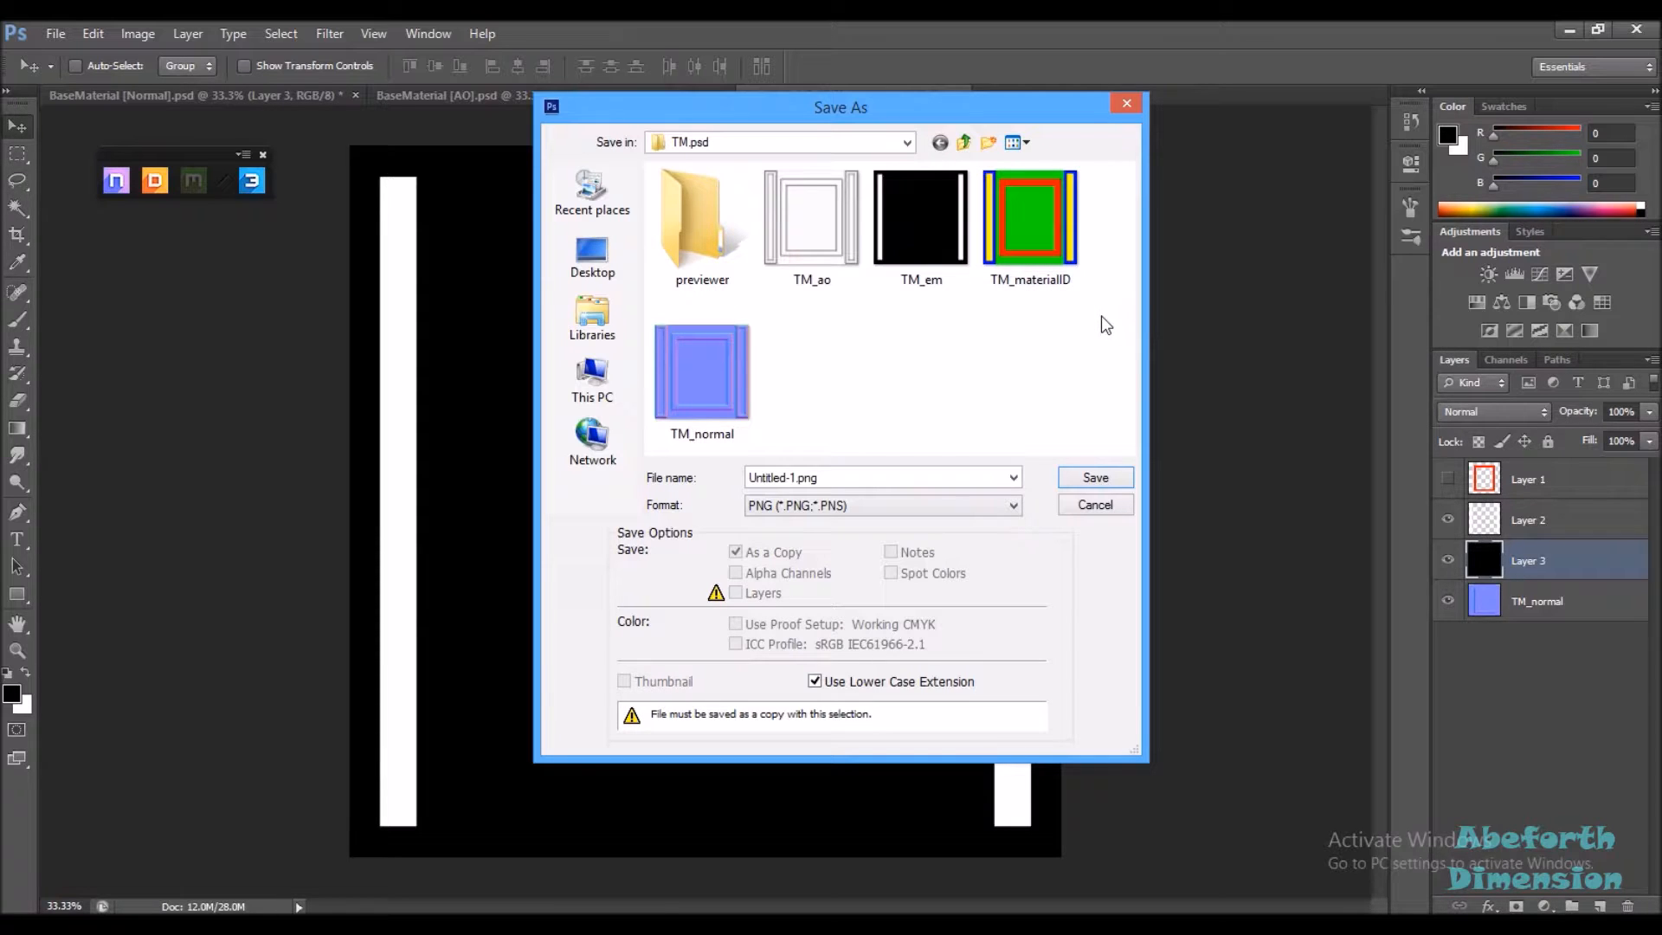
click(1095, 507)
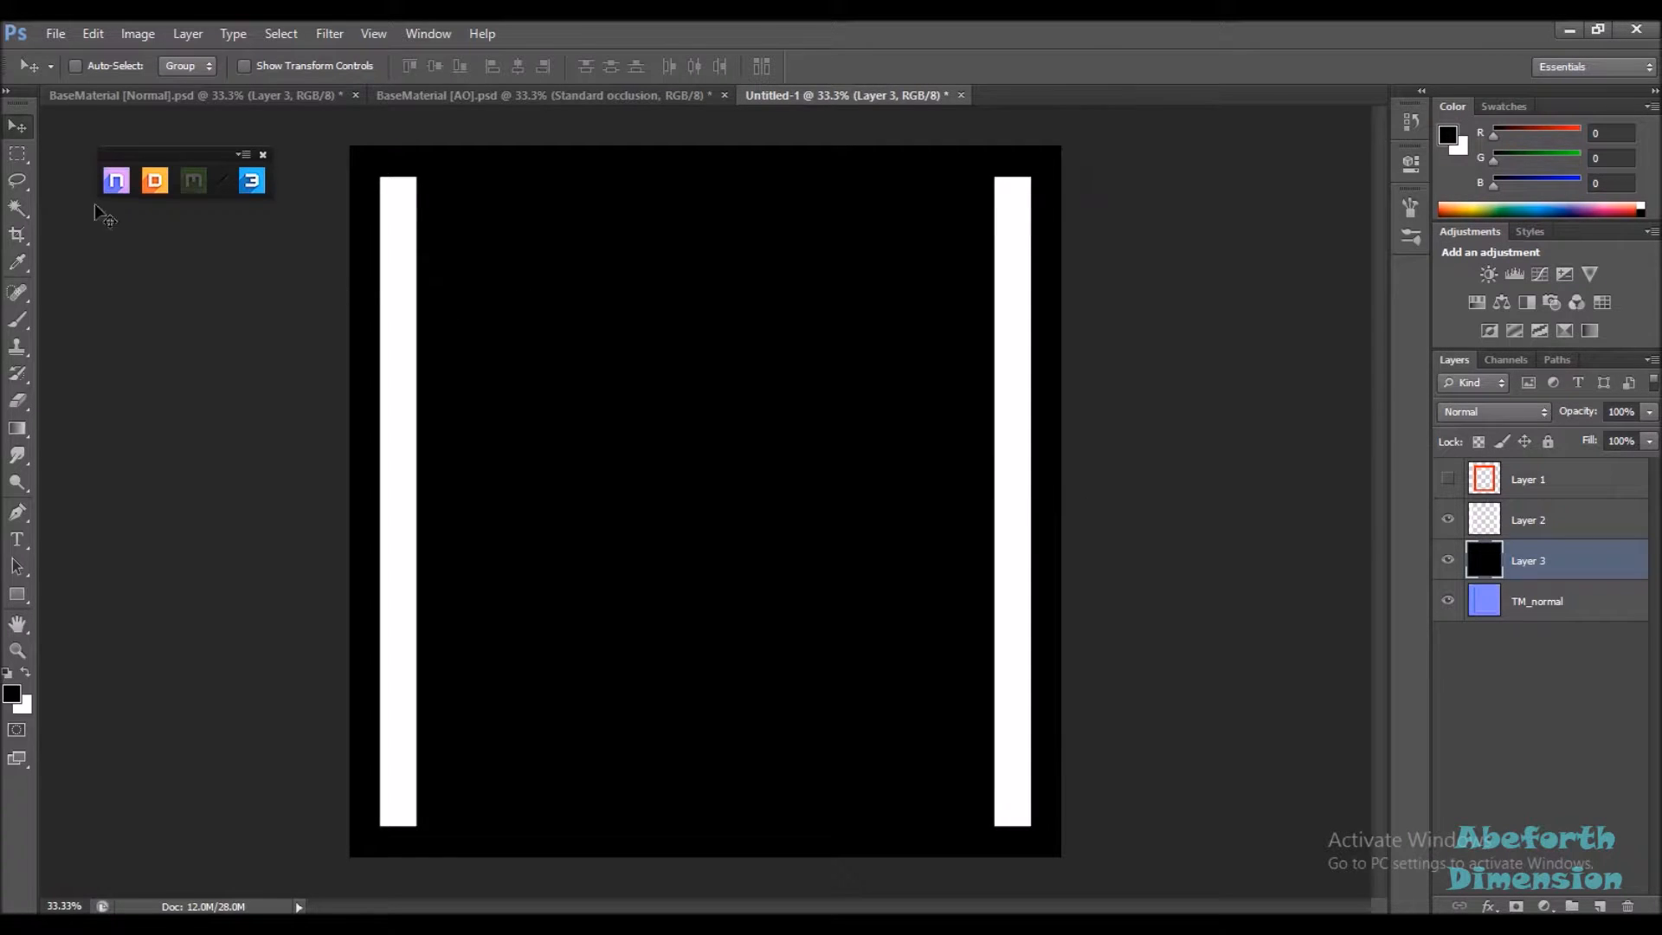
Close the BaseMaterial normal, BaseMaterial AO and Untitled-1 documents without saving their changes
click(152, 187)
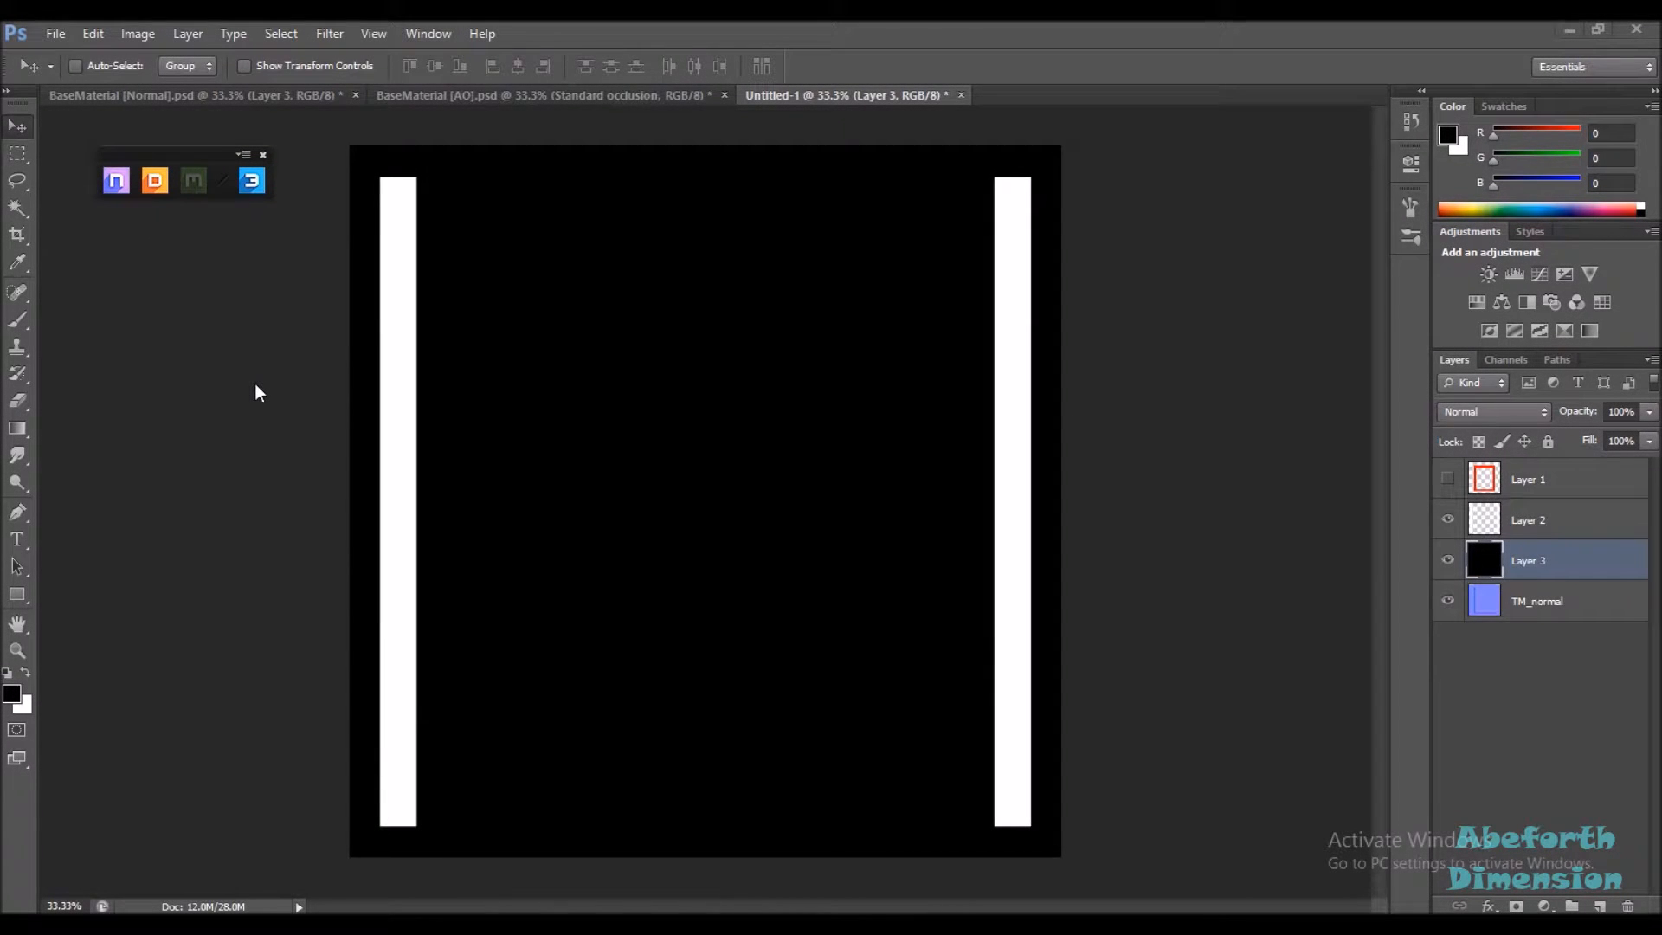
click(355, 95)
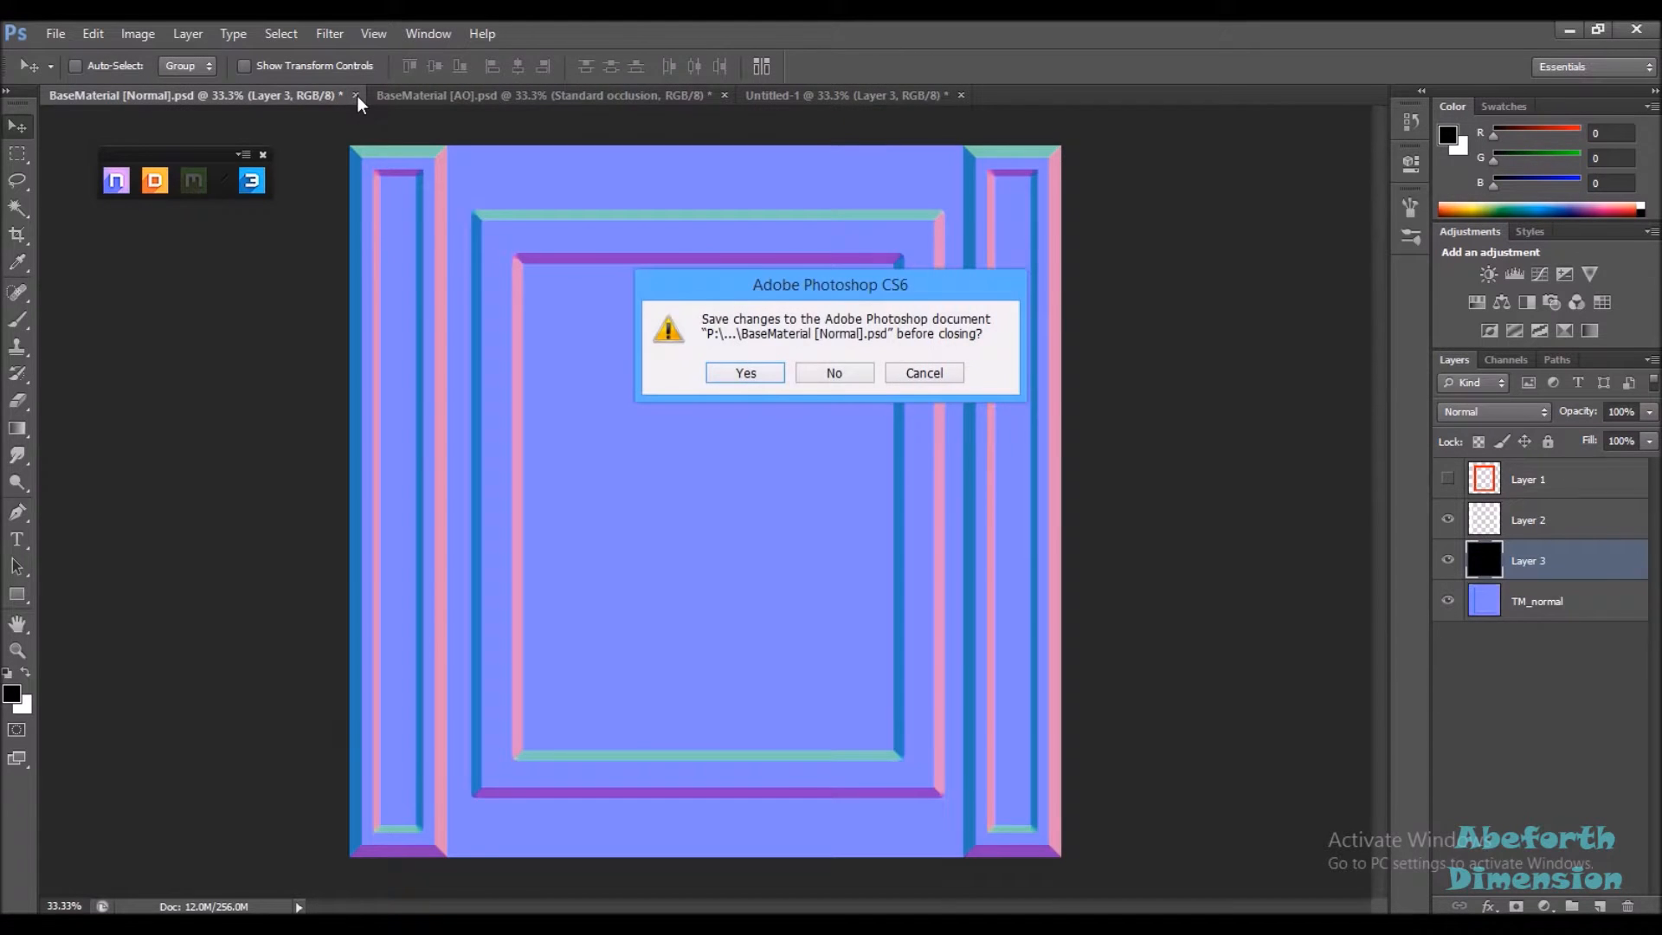
click(839, 379)
click(397, 95)
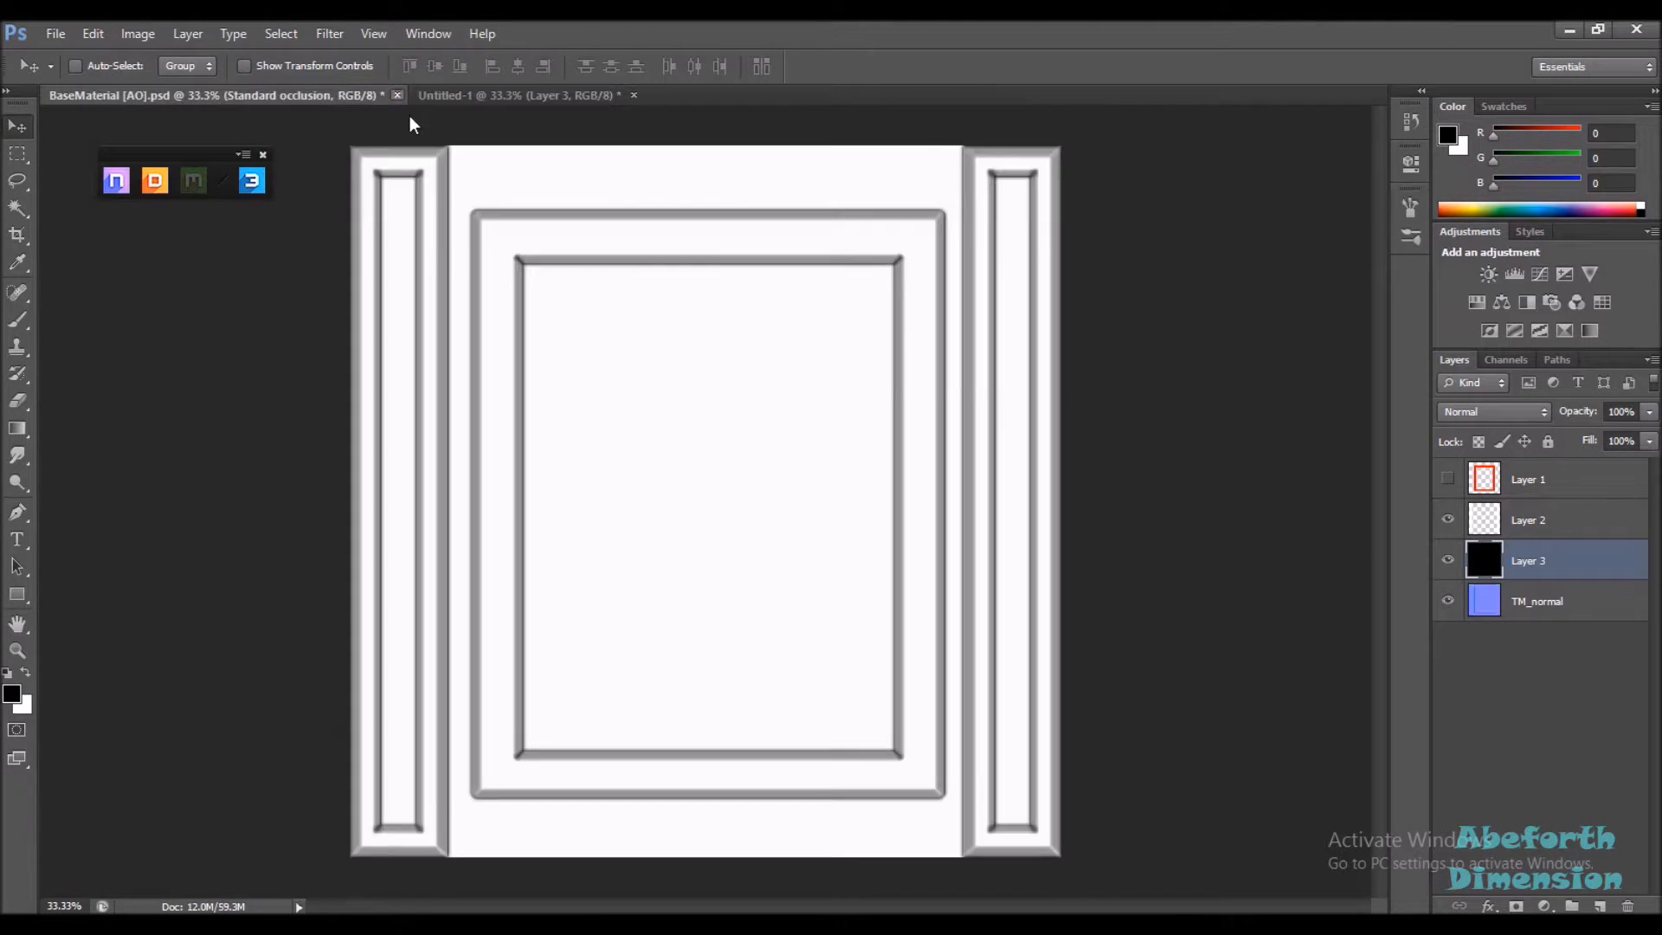
click(818, 381)
click(265, 95)
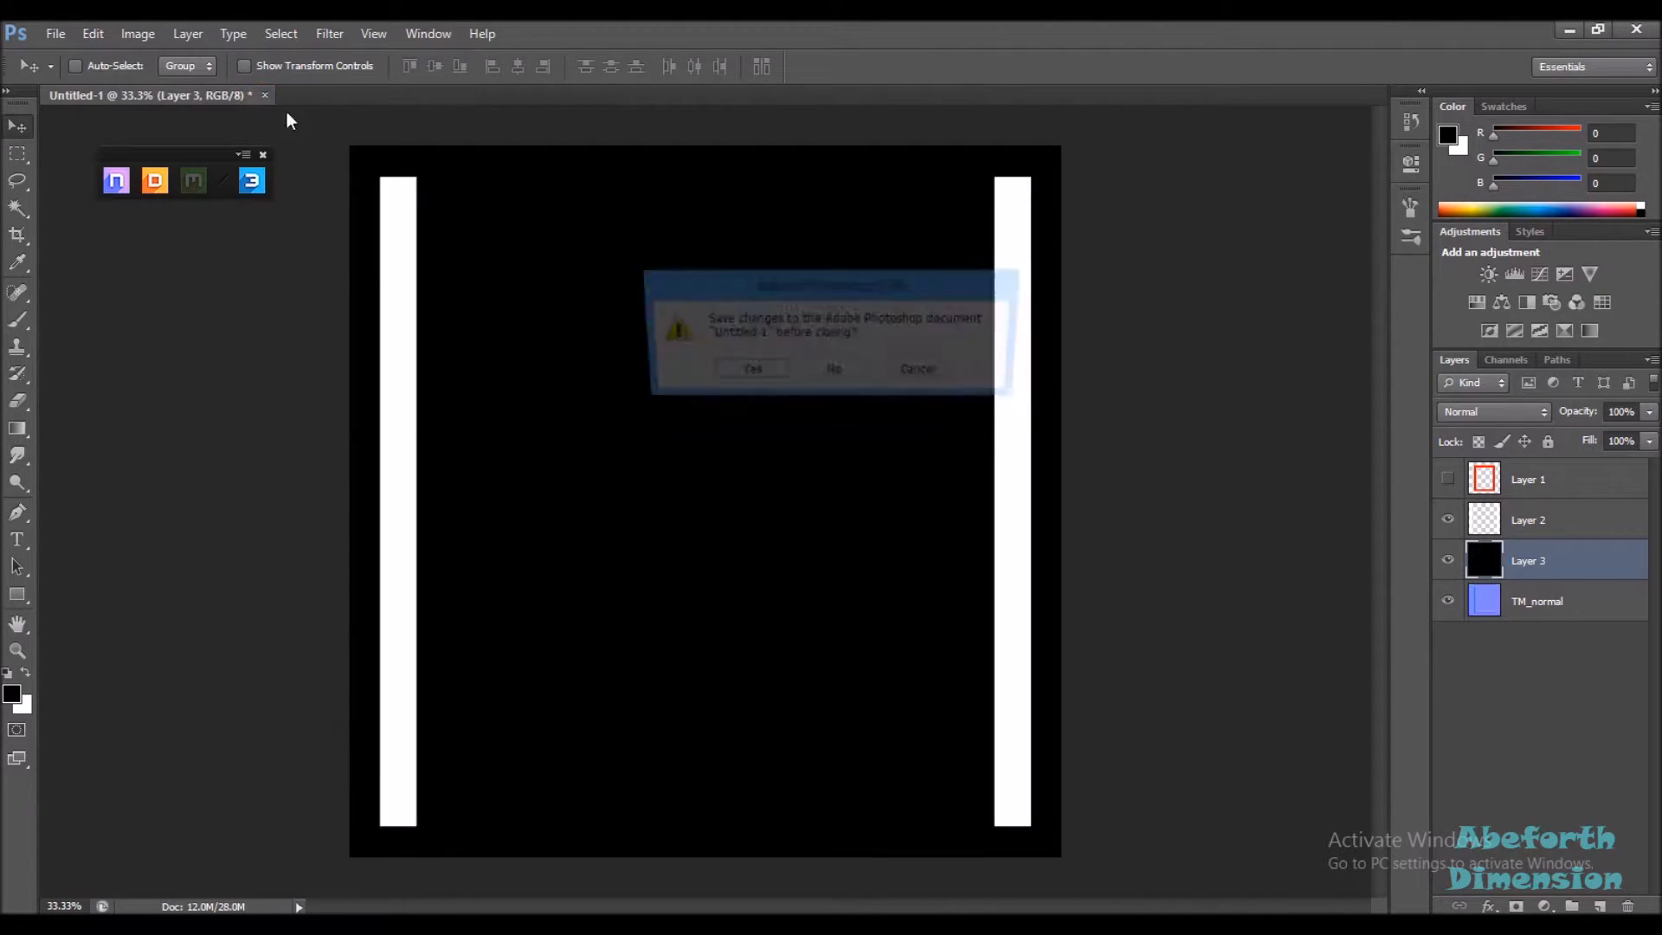
click(860, 381)
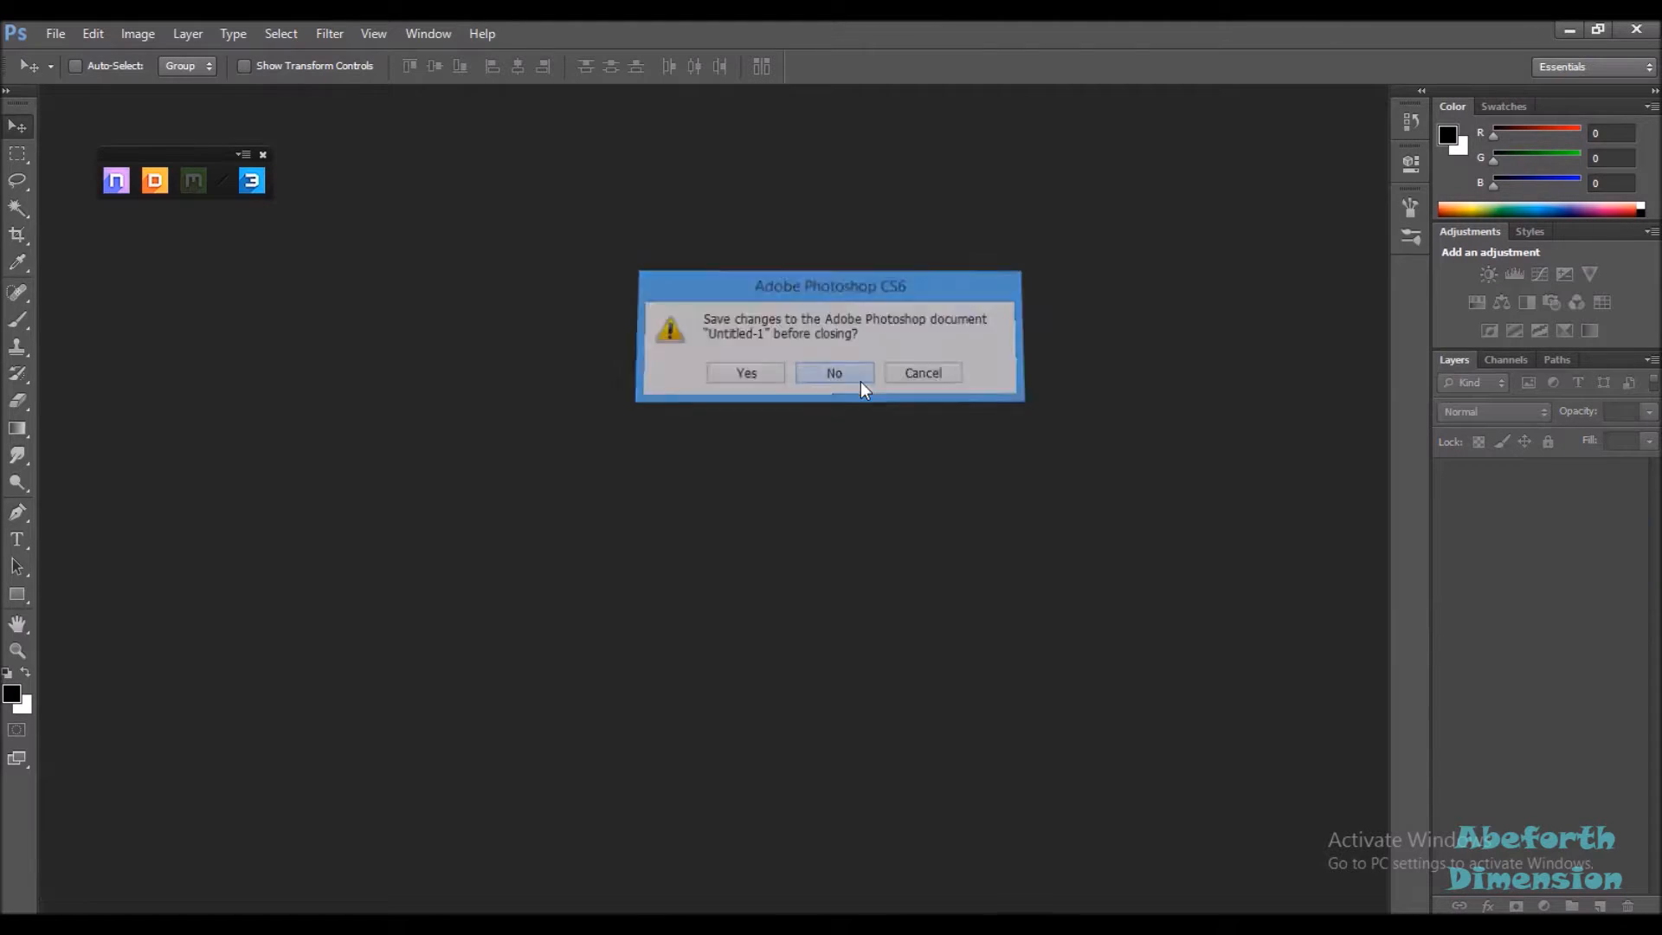
Launch the DDO Base Creator without choosing an input file, and move its window clear of the Quixel launcher
click(153, 182)
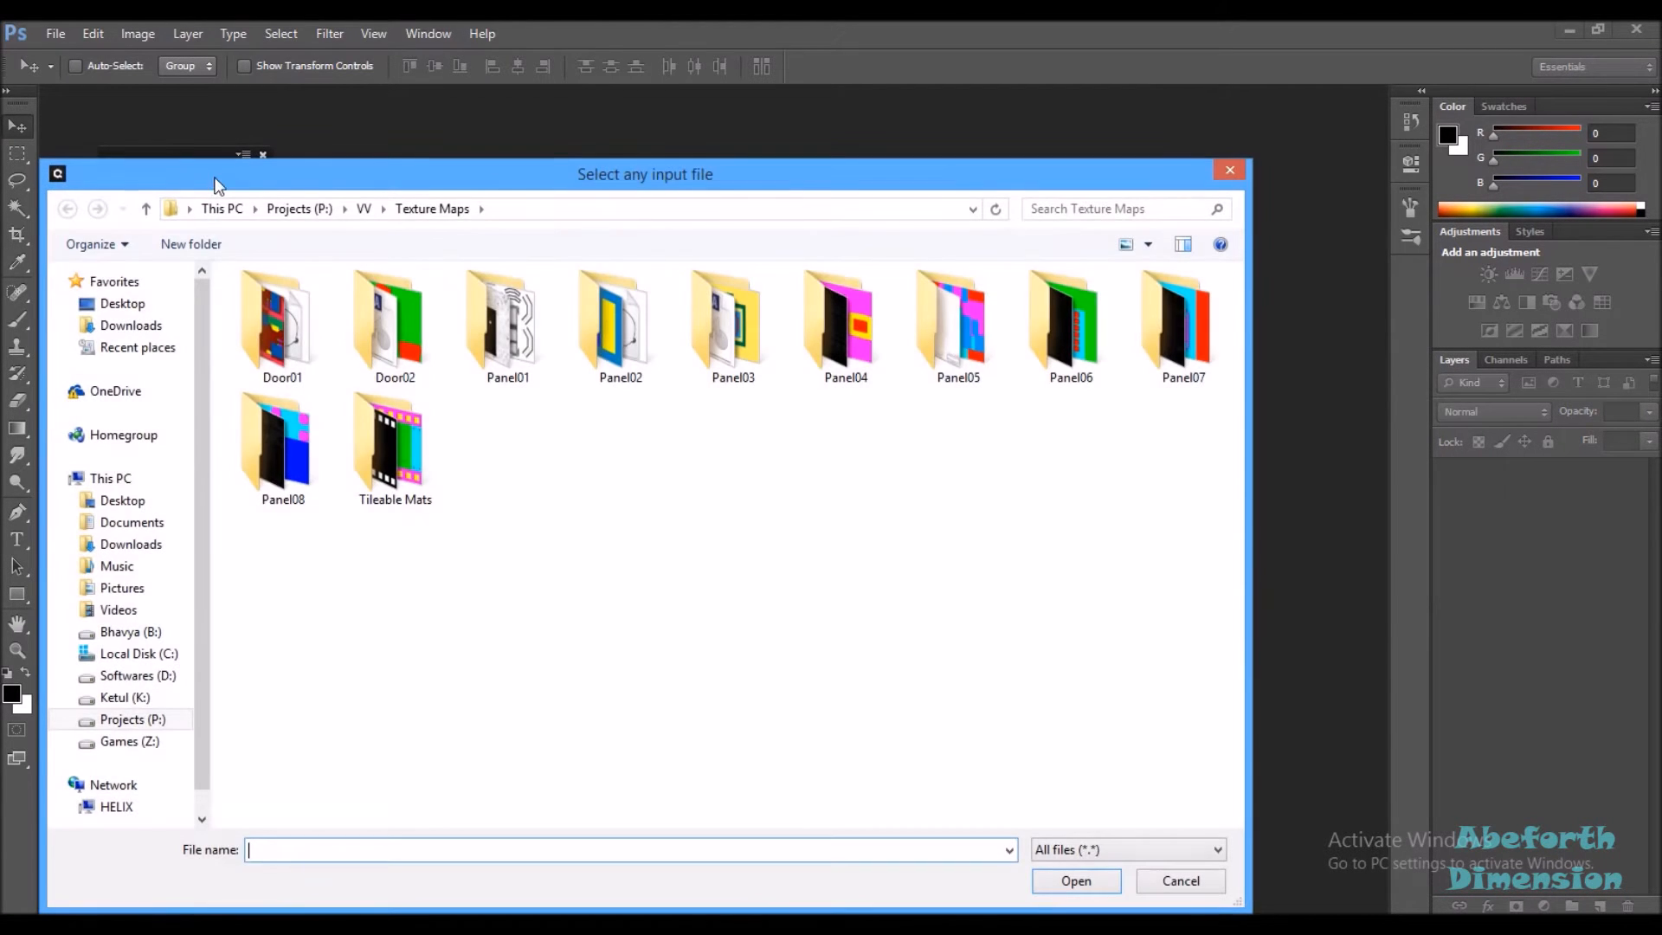
click(1179, 880)
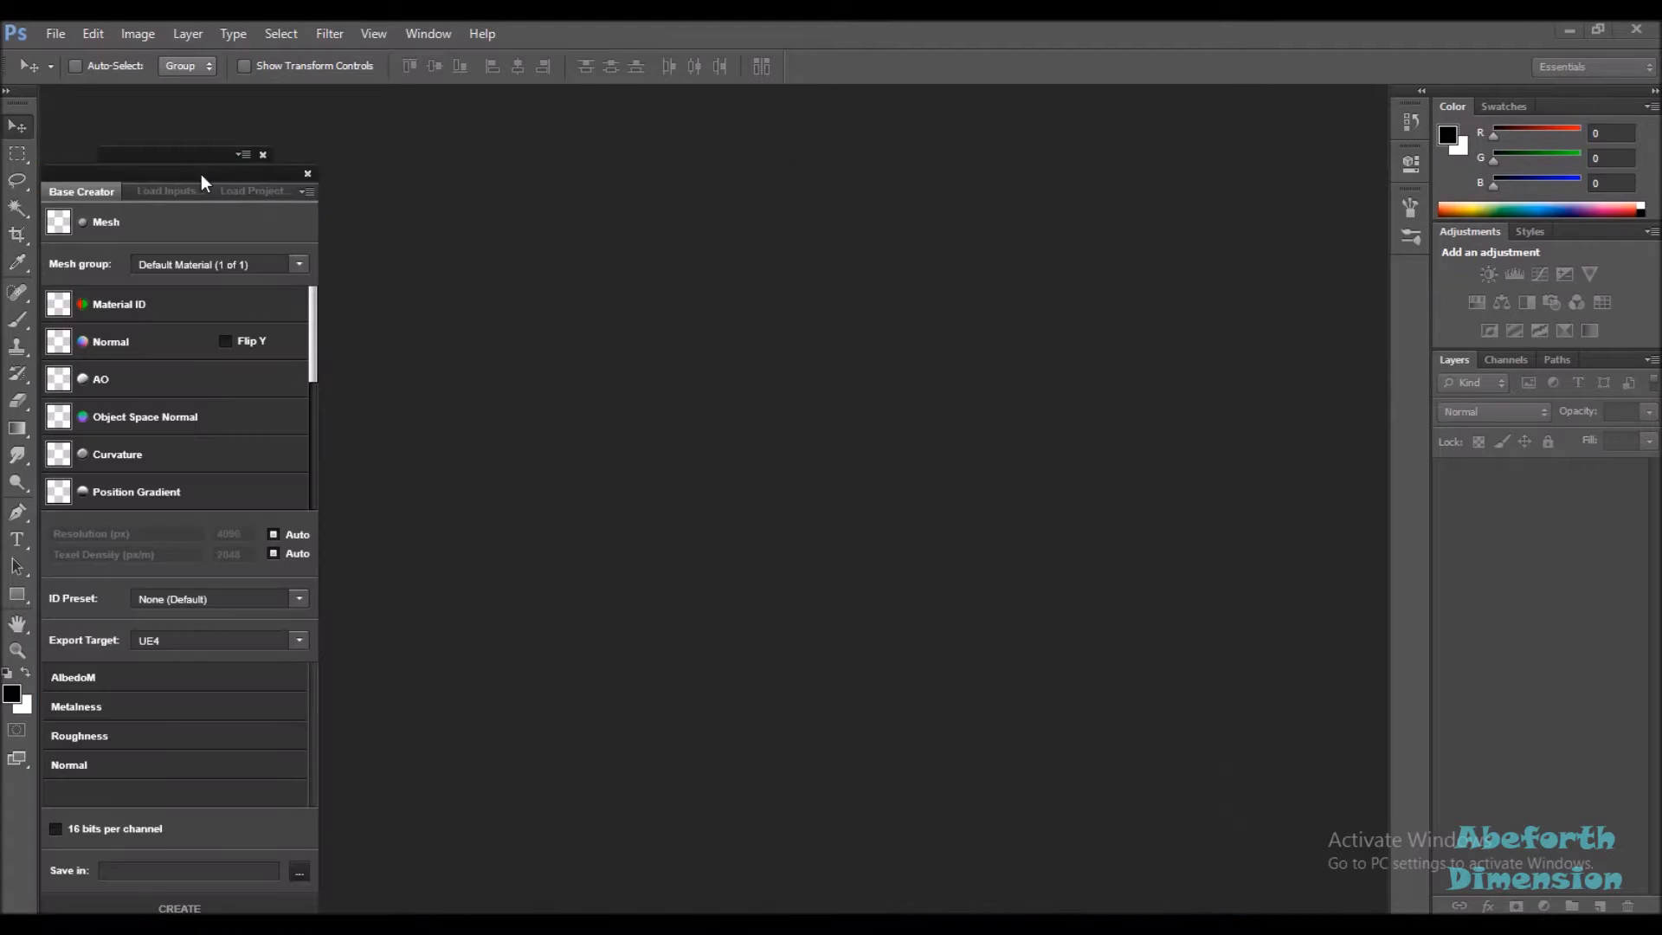
drag(180, 170, 584, 121)
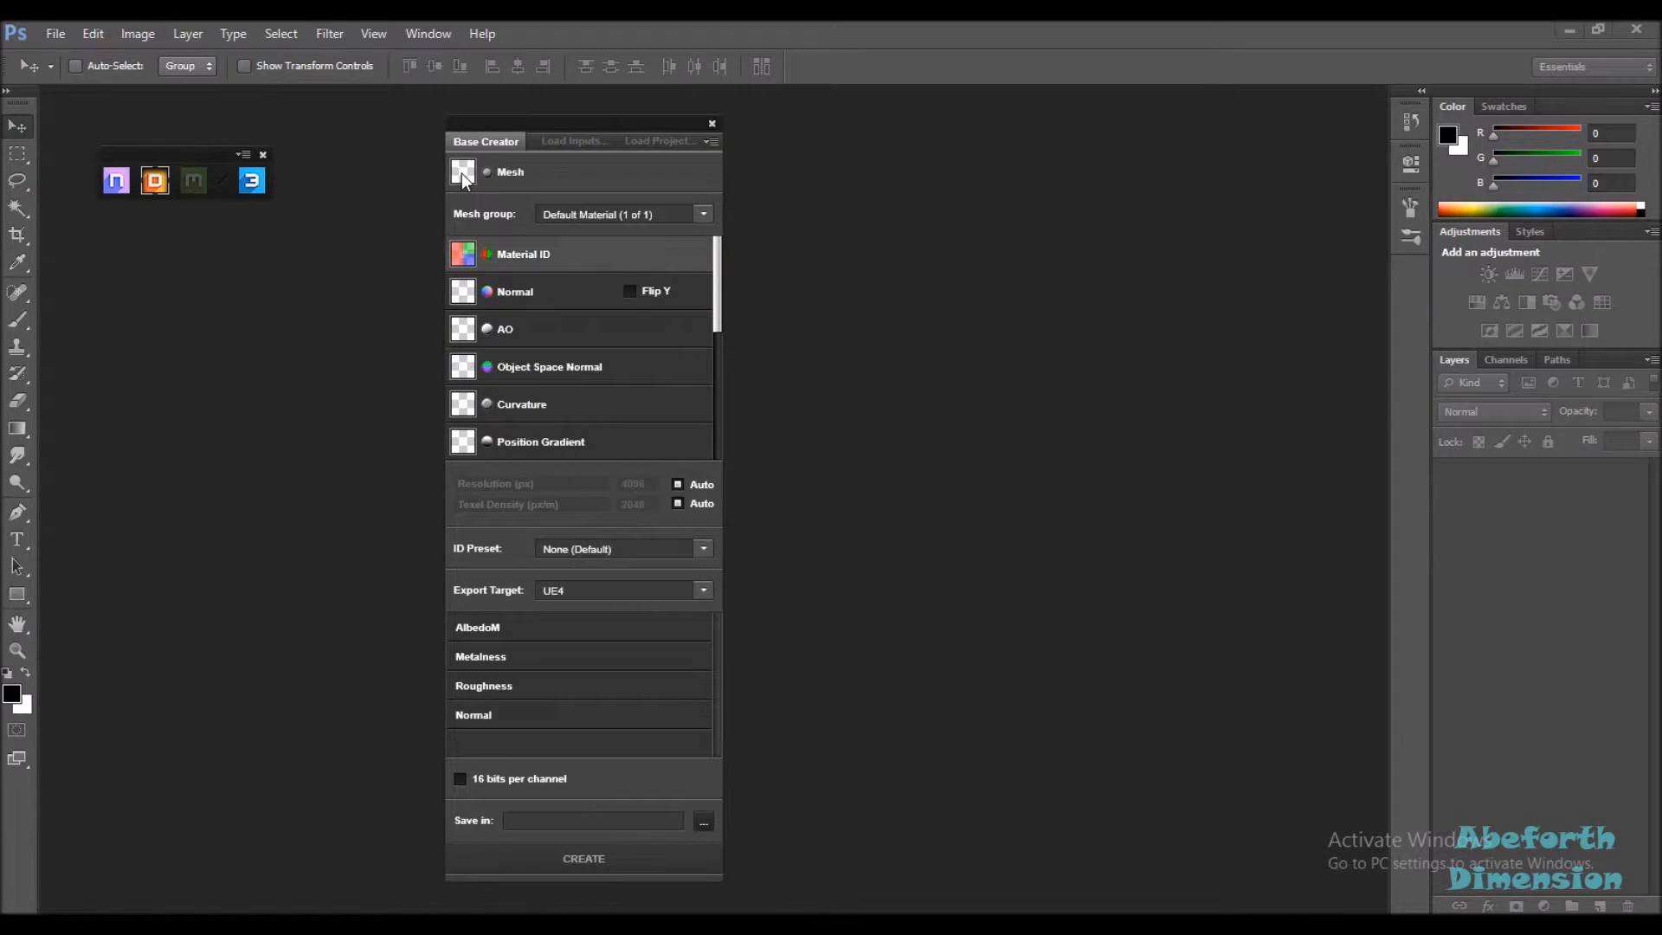
Load TM_materialID from the TM.psd folder inside Tileable Mats as the Material ID input
click(464, 256)
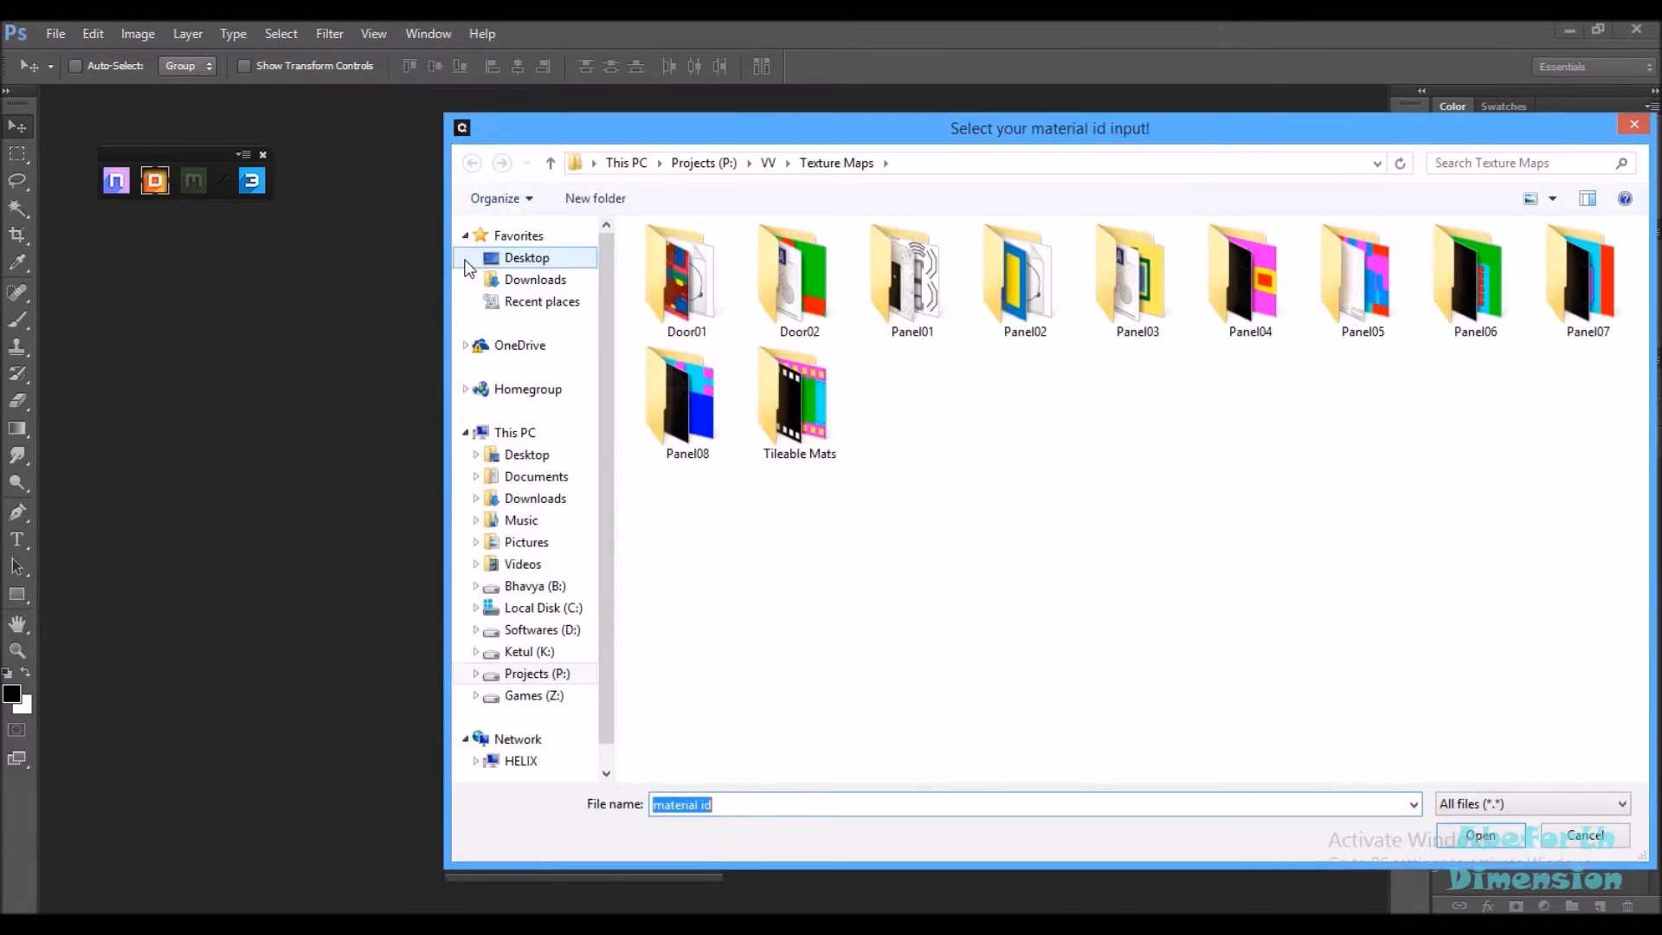
double_click(805, 454)
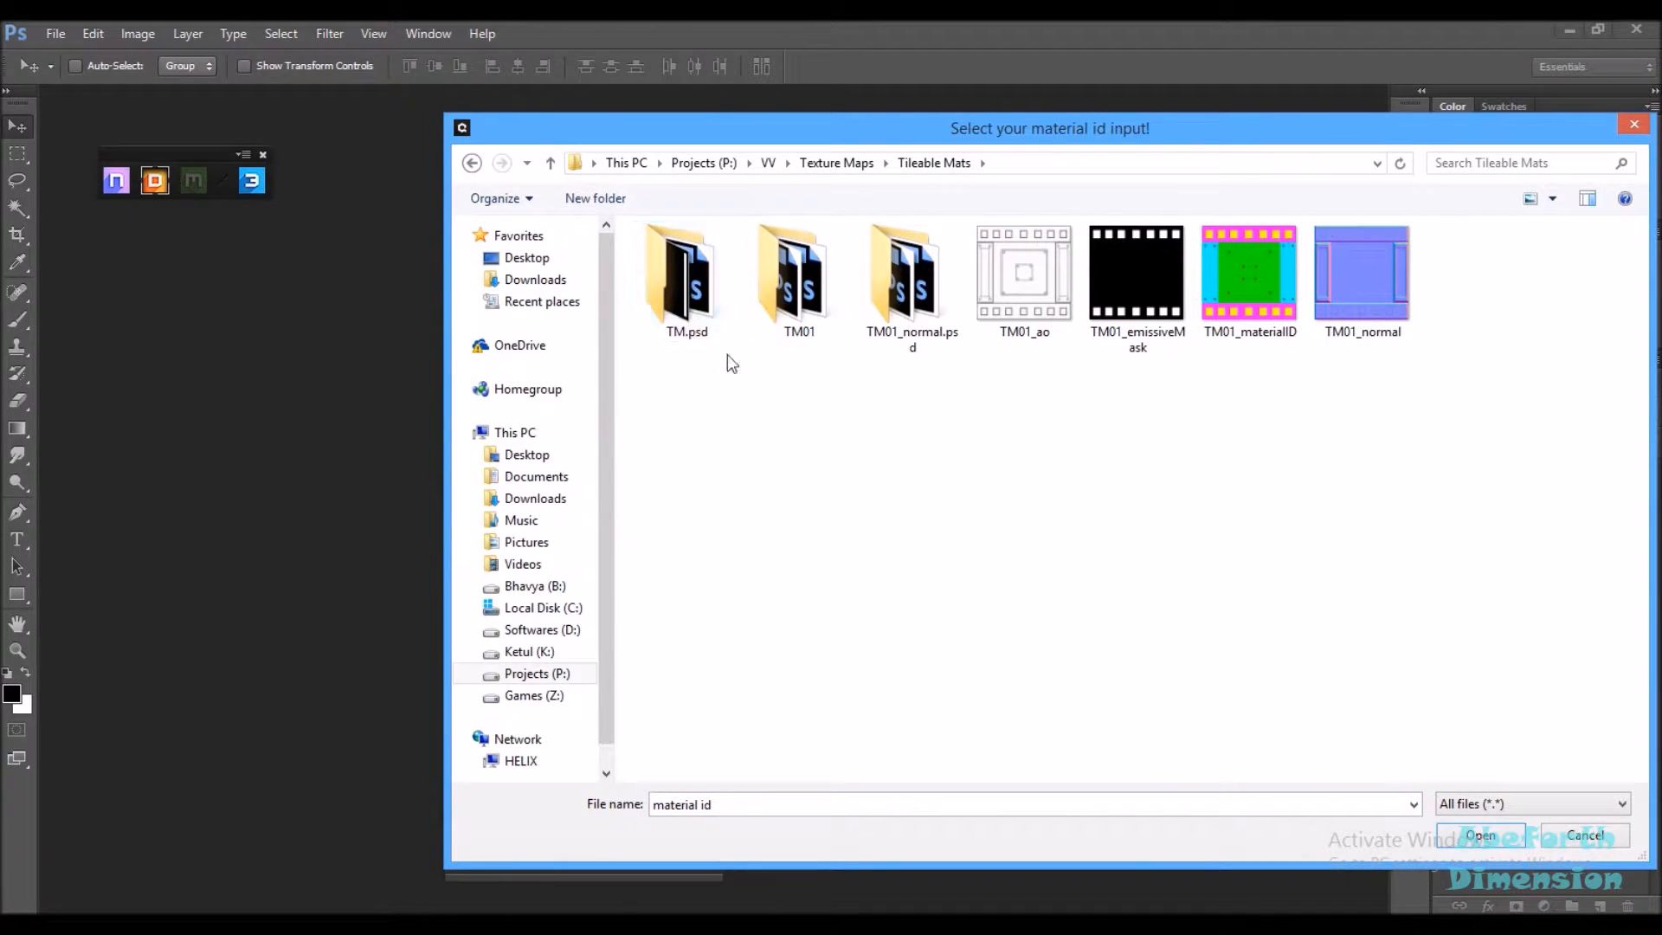
double_click(703, 327)
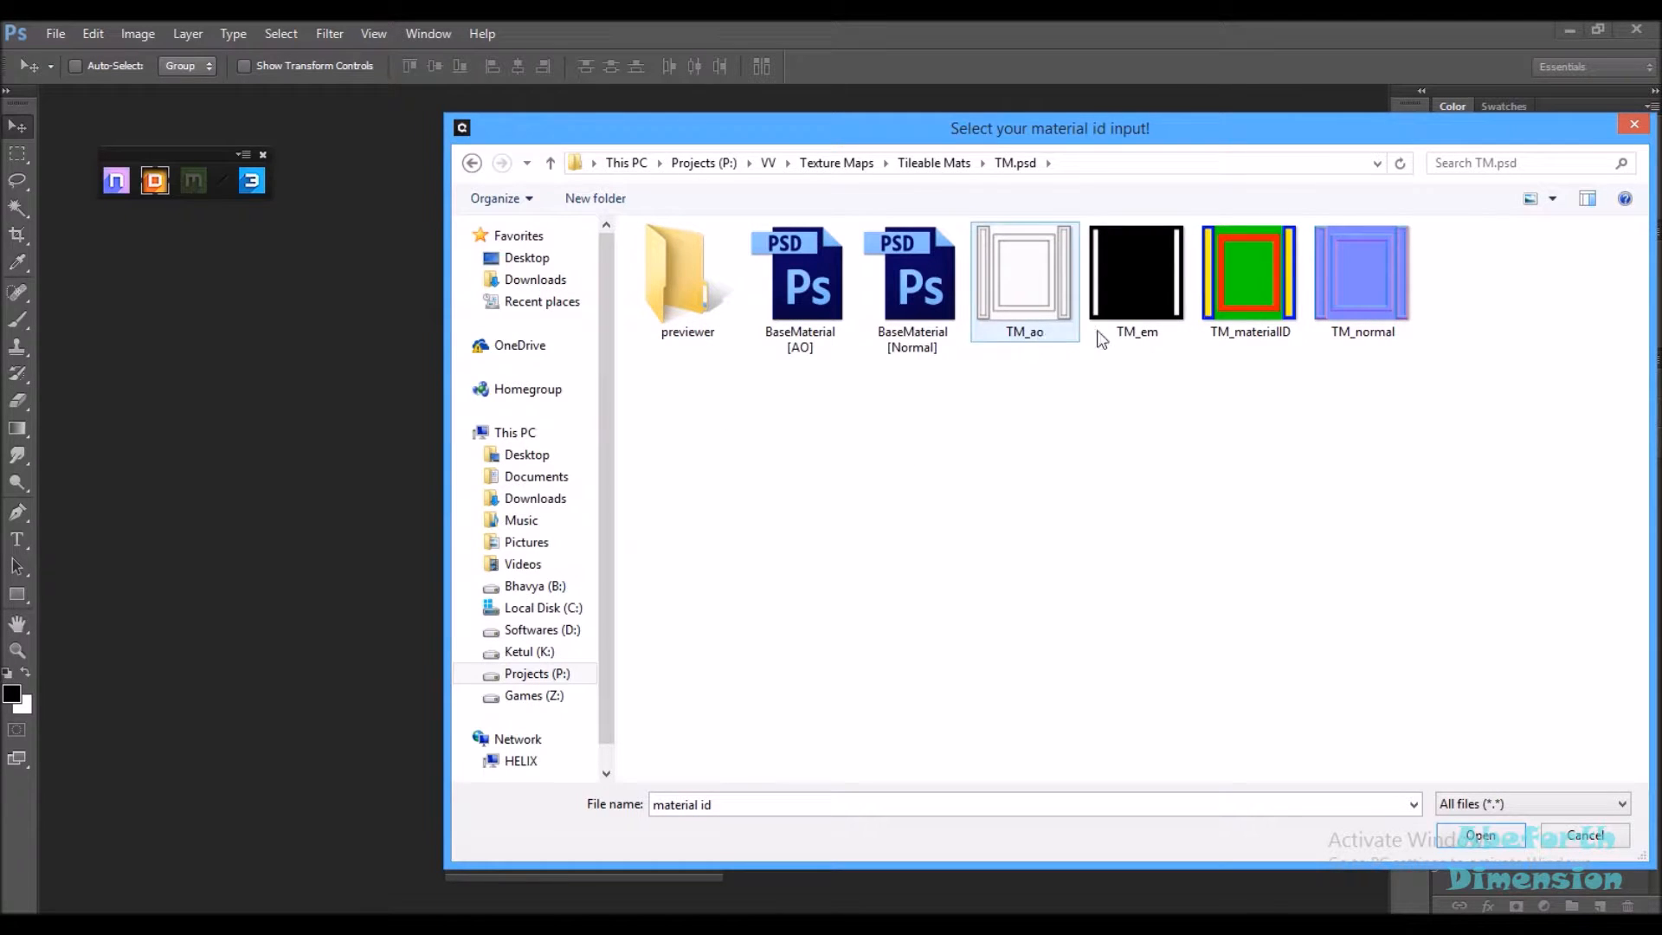
click(1234, 327)
double_click(1236, 328)
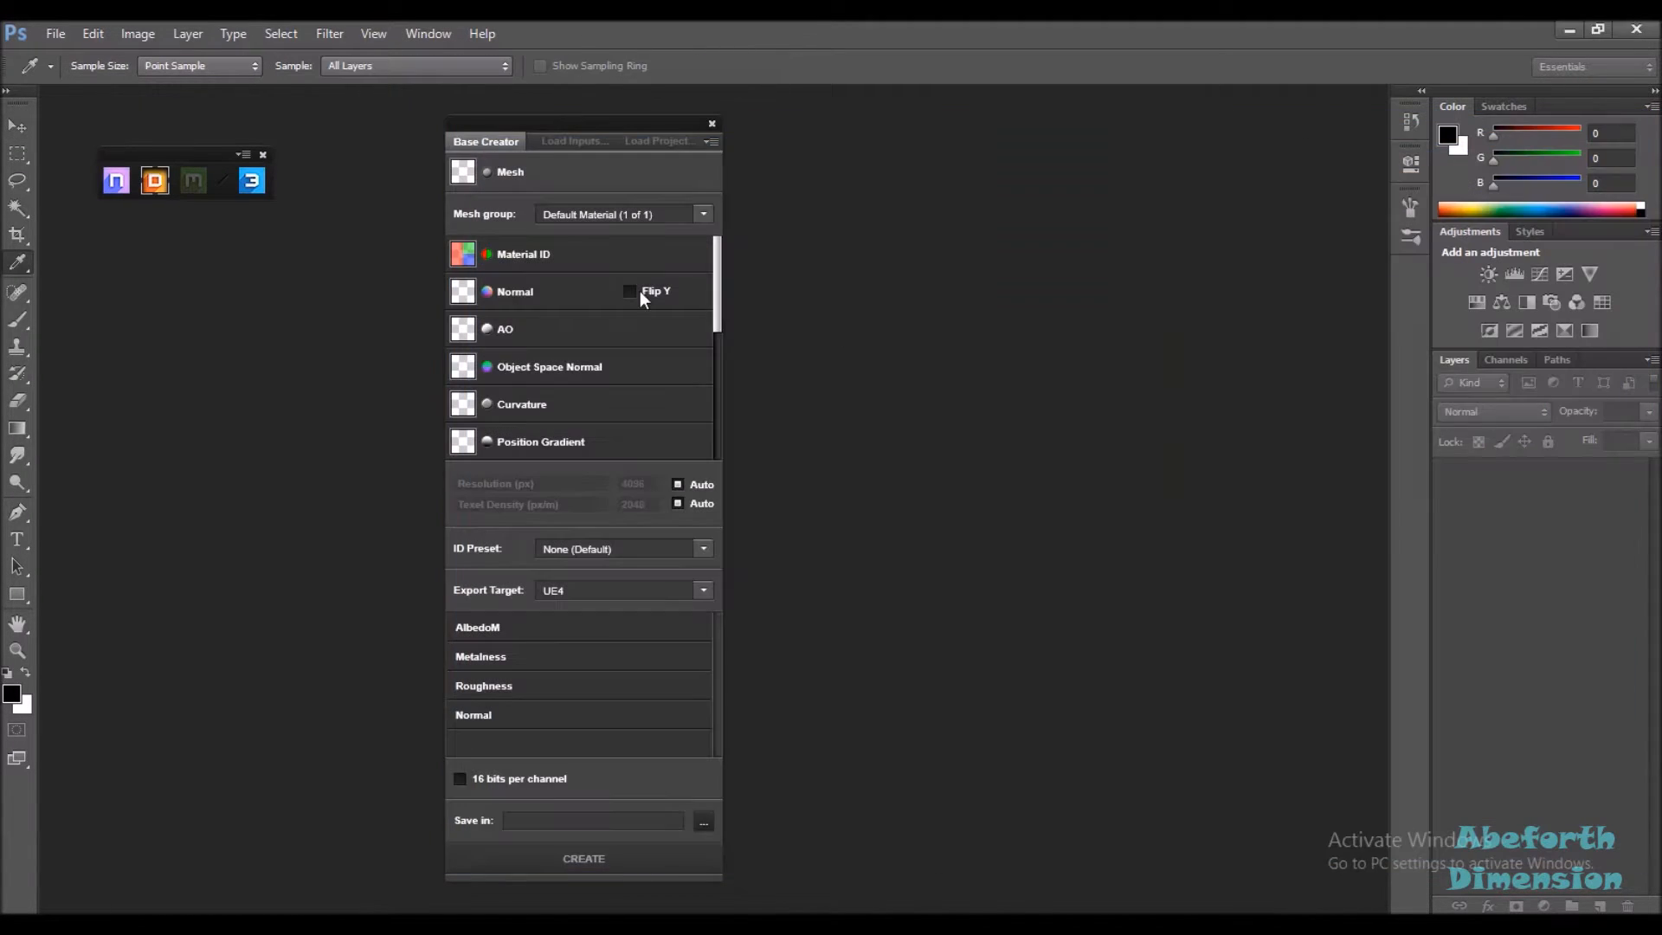
Load TM_normal as the Normal input and TM_ao as the AO input of the base
click(463, 299)
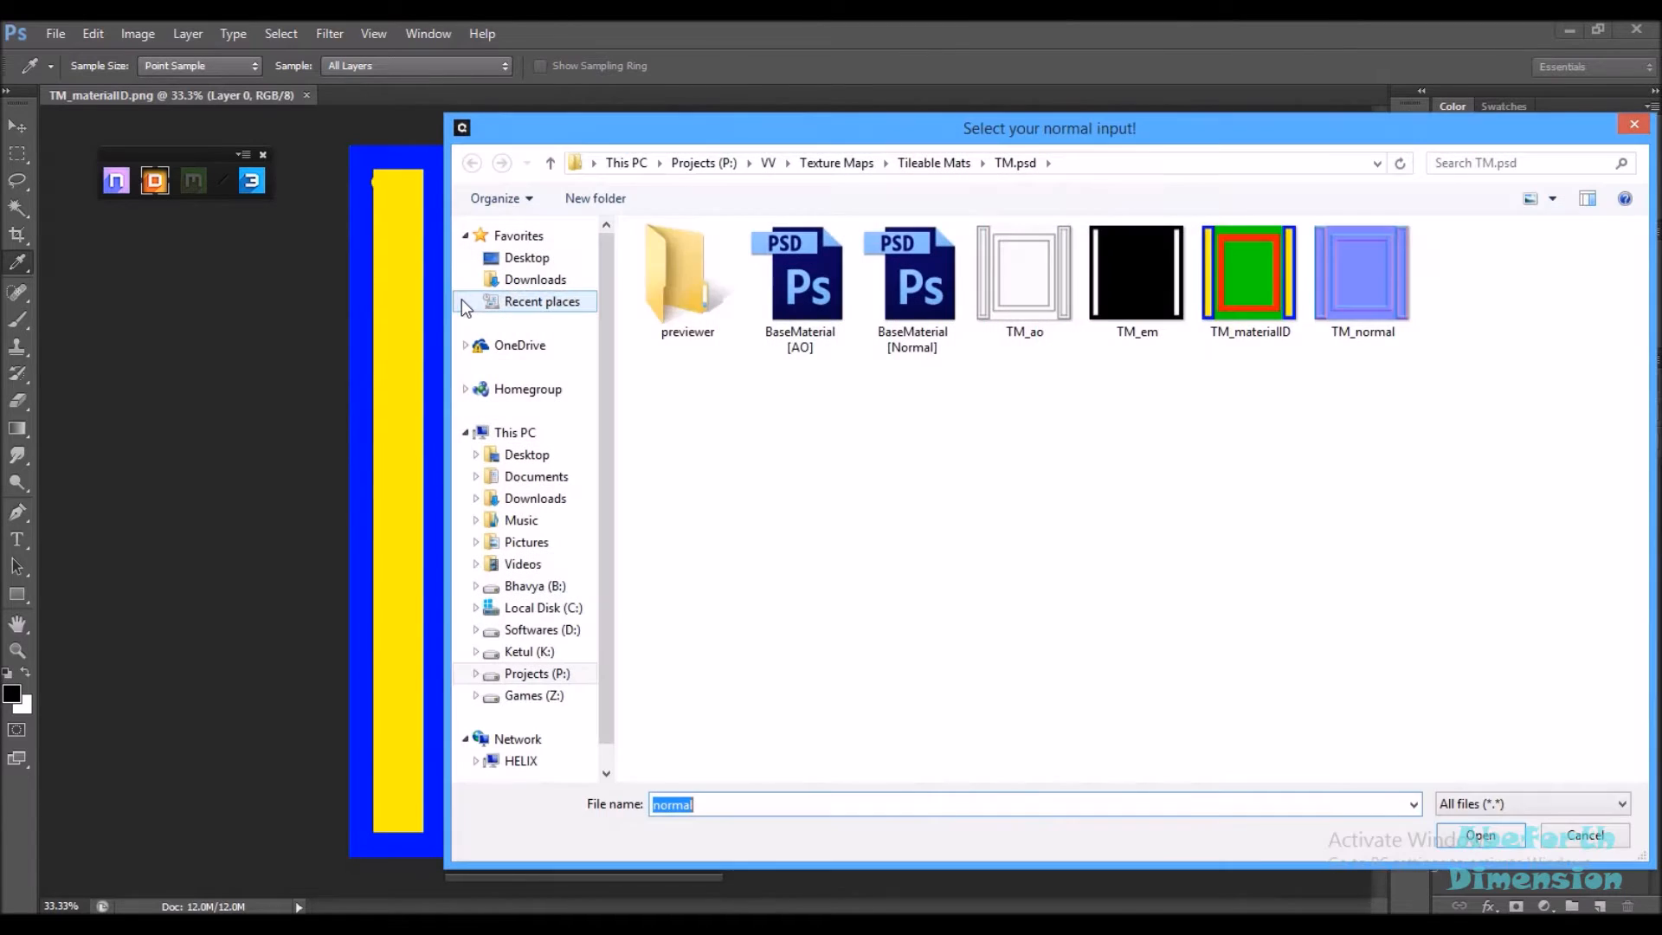
click(1367, 325)
double_click(1367, 324)
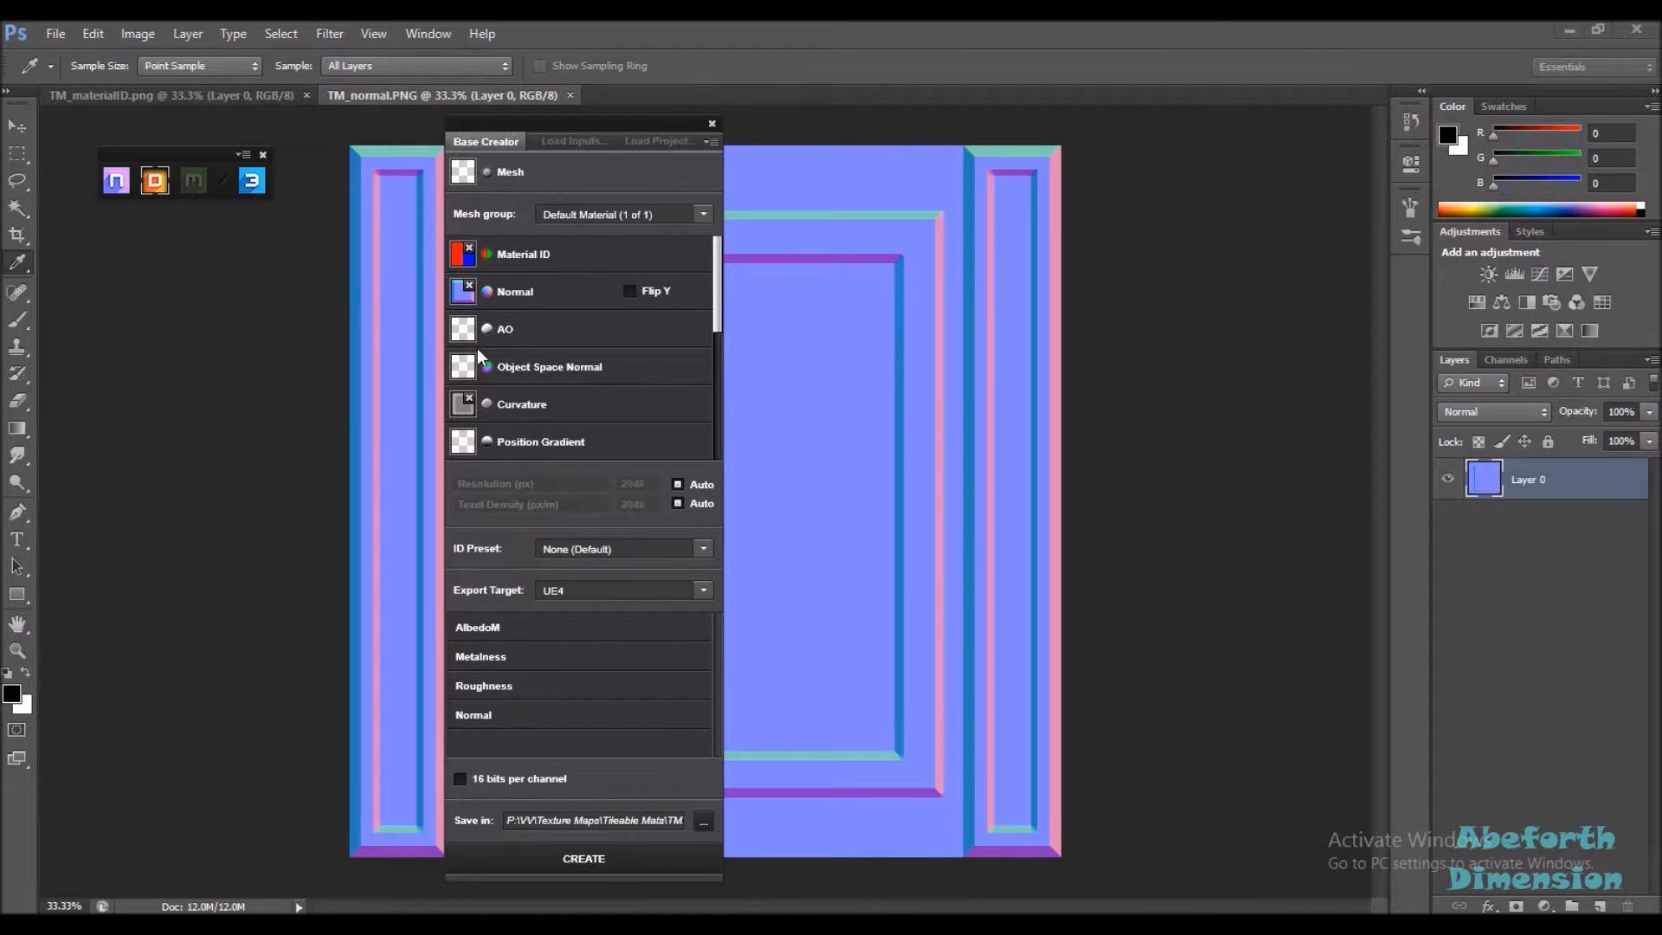
click(467, 339)
click(1022, 331)
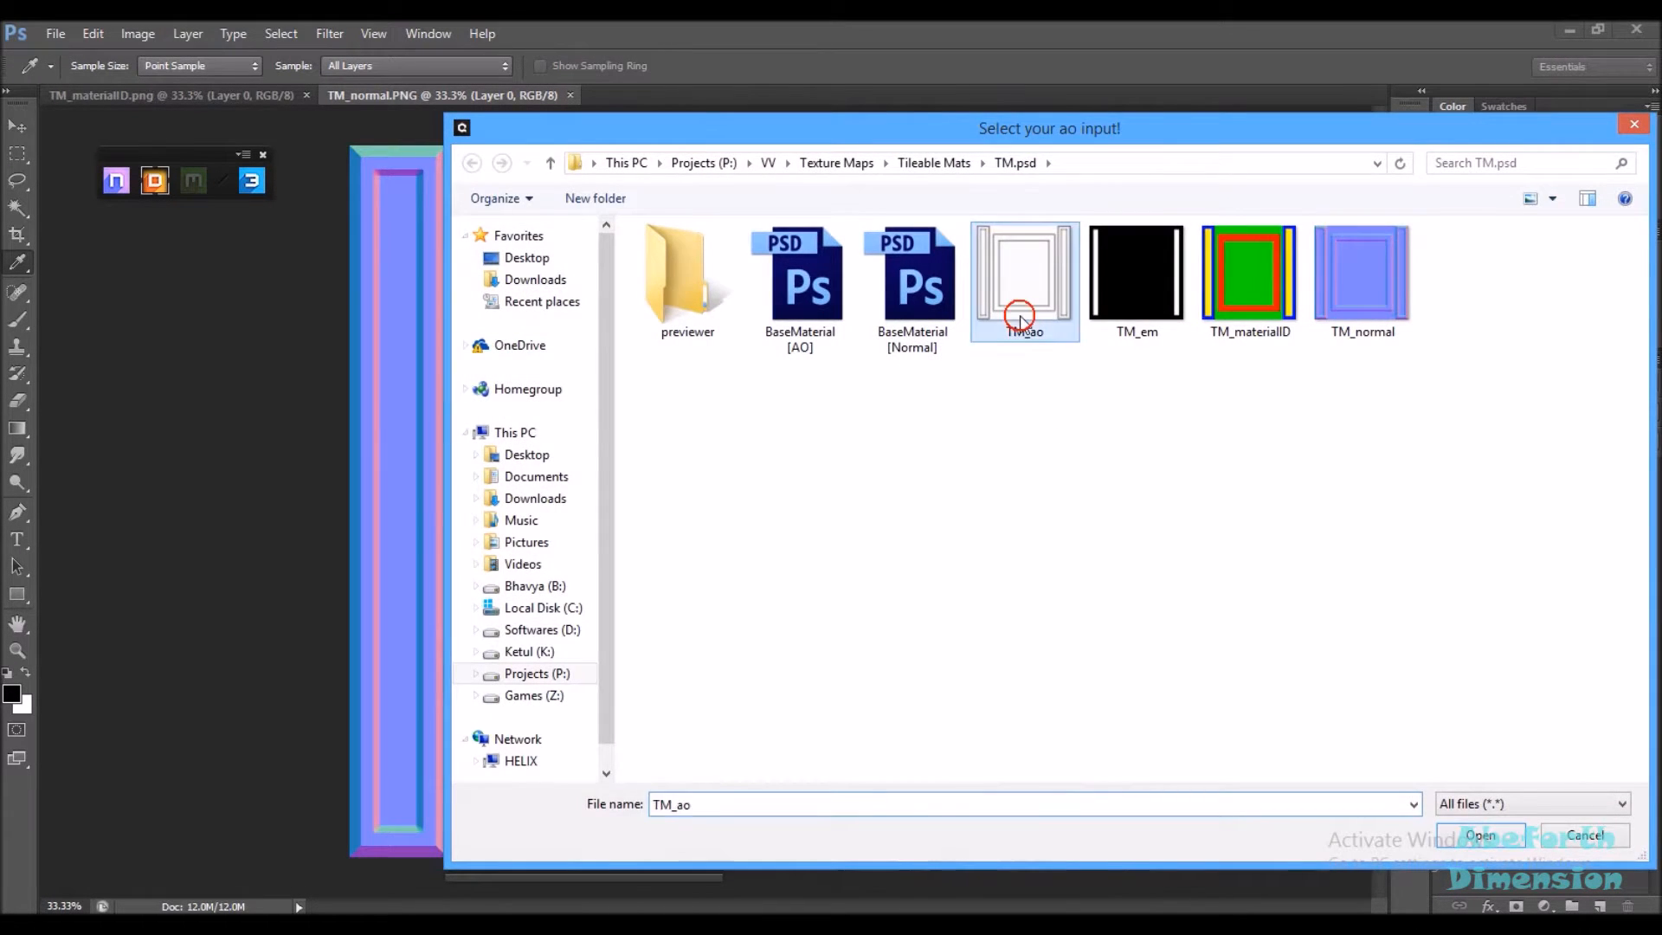
double_click(1021, 320)
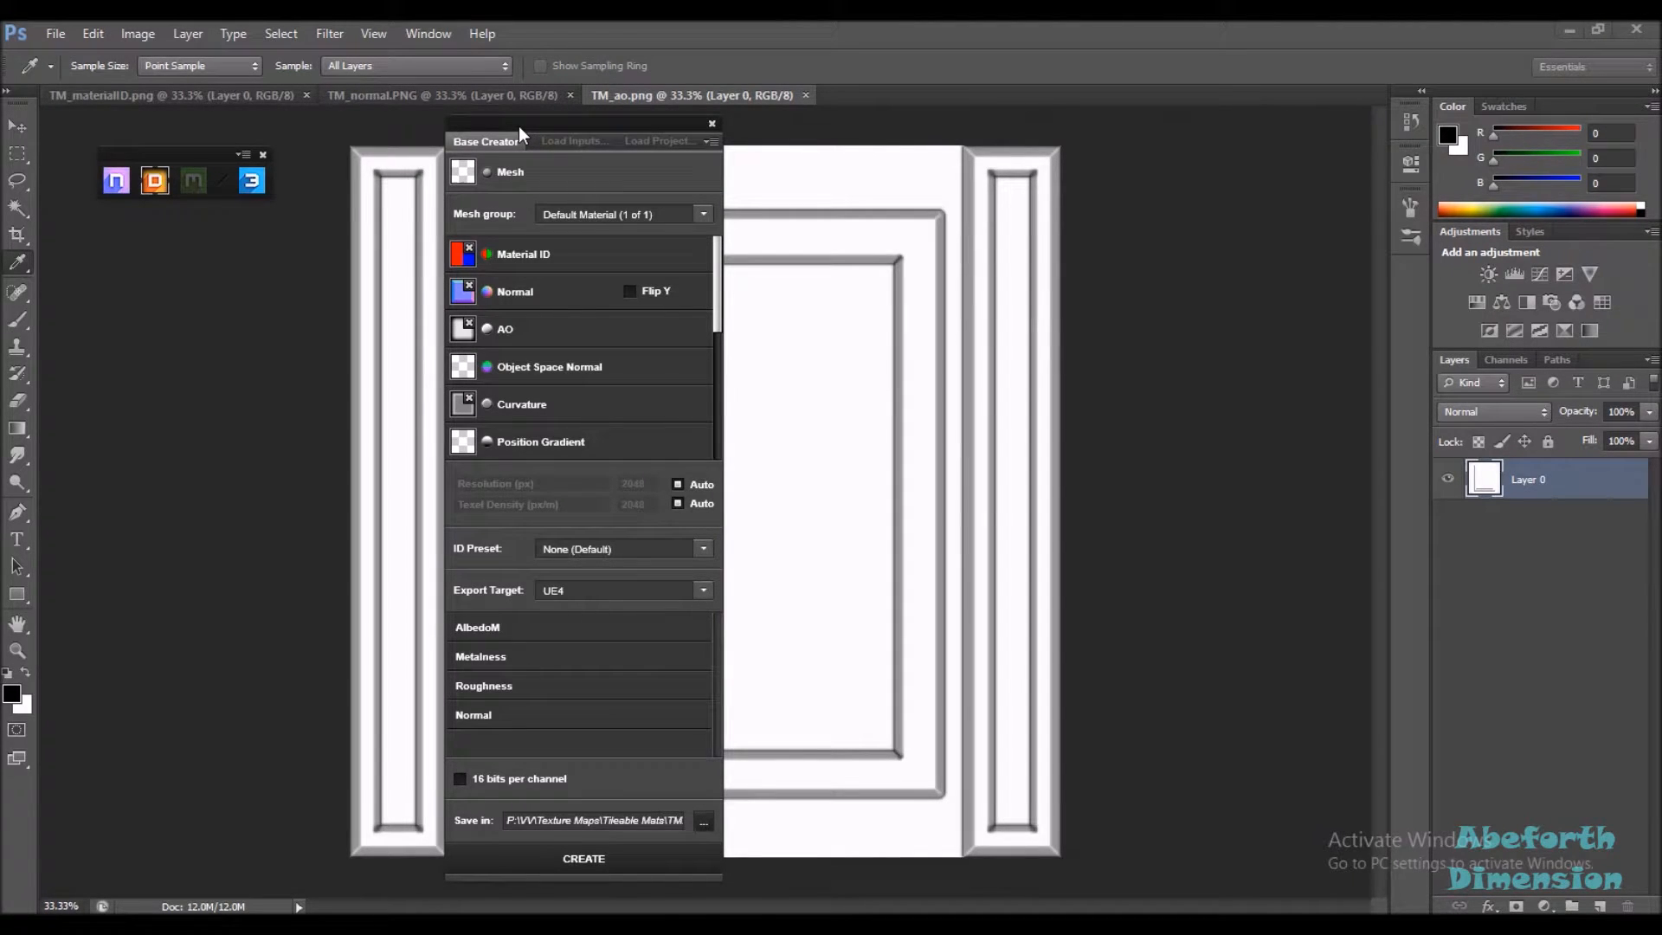
Create the DDO base from the loaded maps for the UE4 export target, and place the DDO window below the Quixel launcher
drag(518, 126, 507, 105)
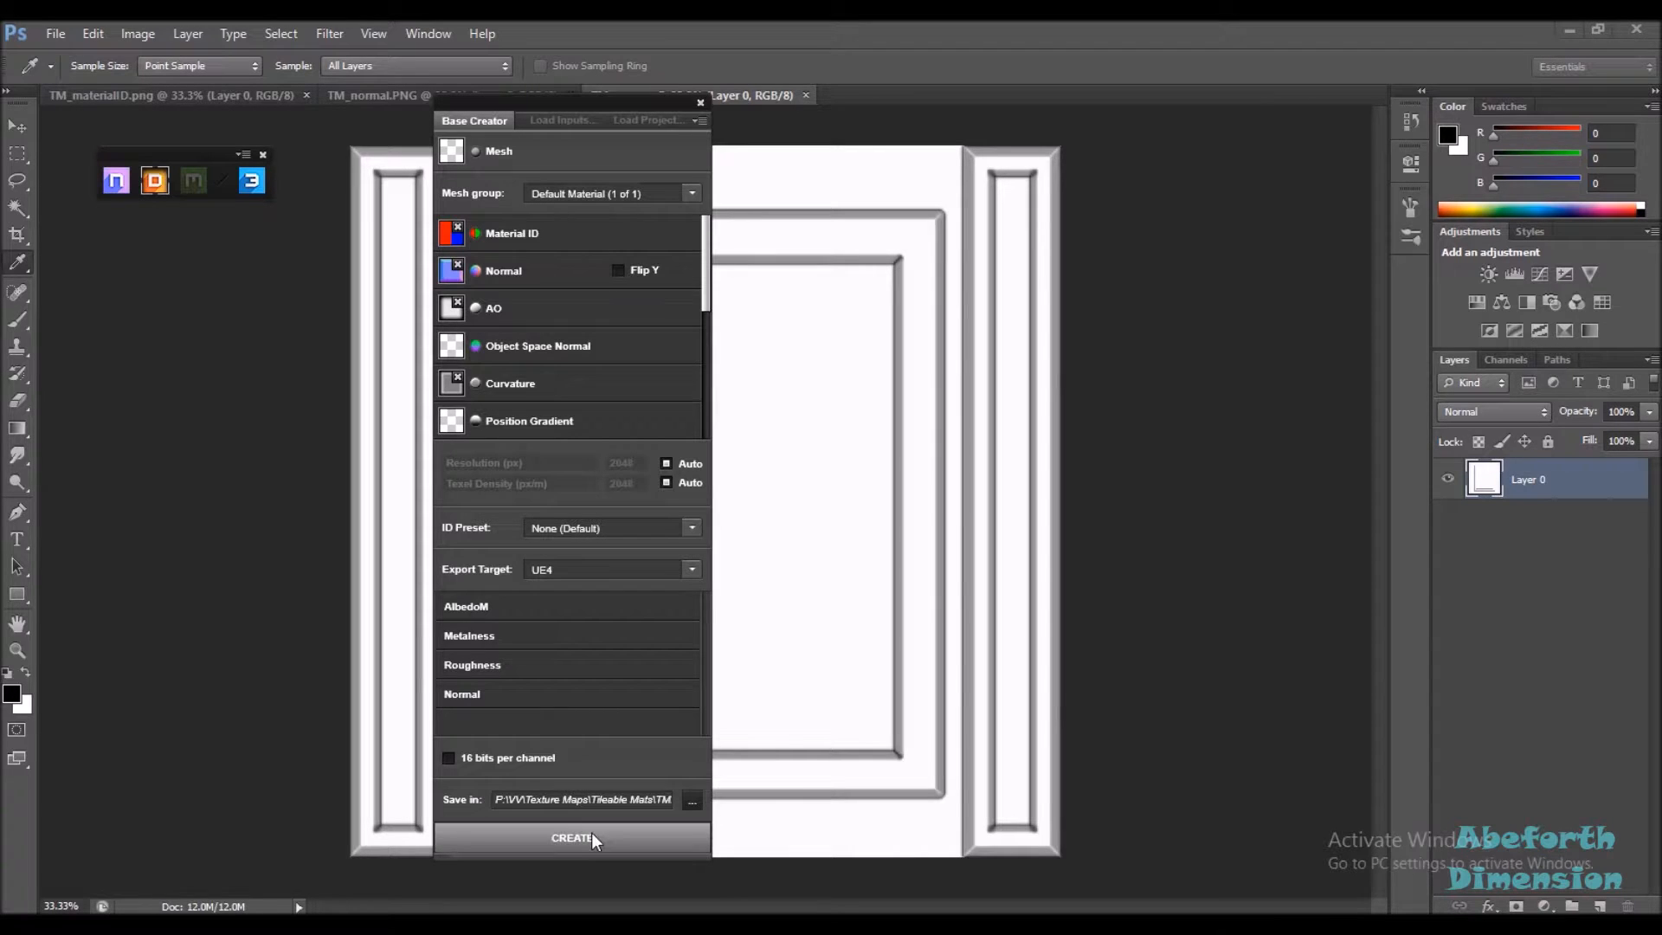
click(568, 838)
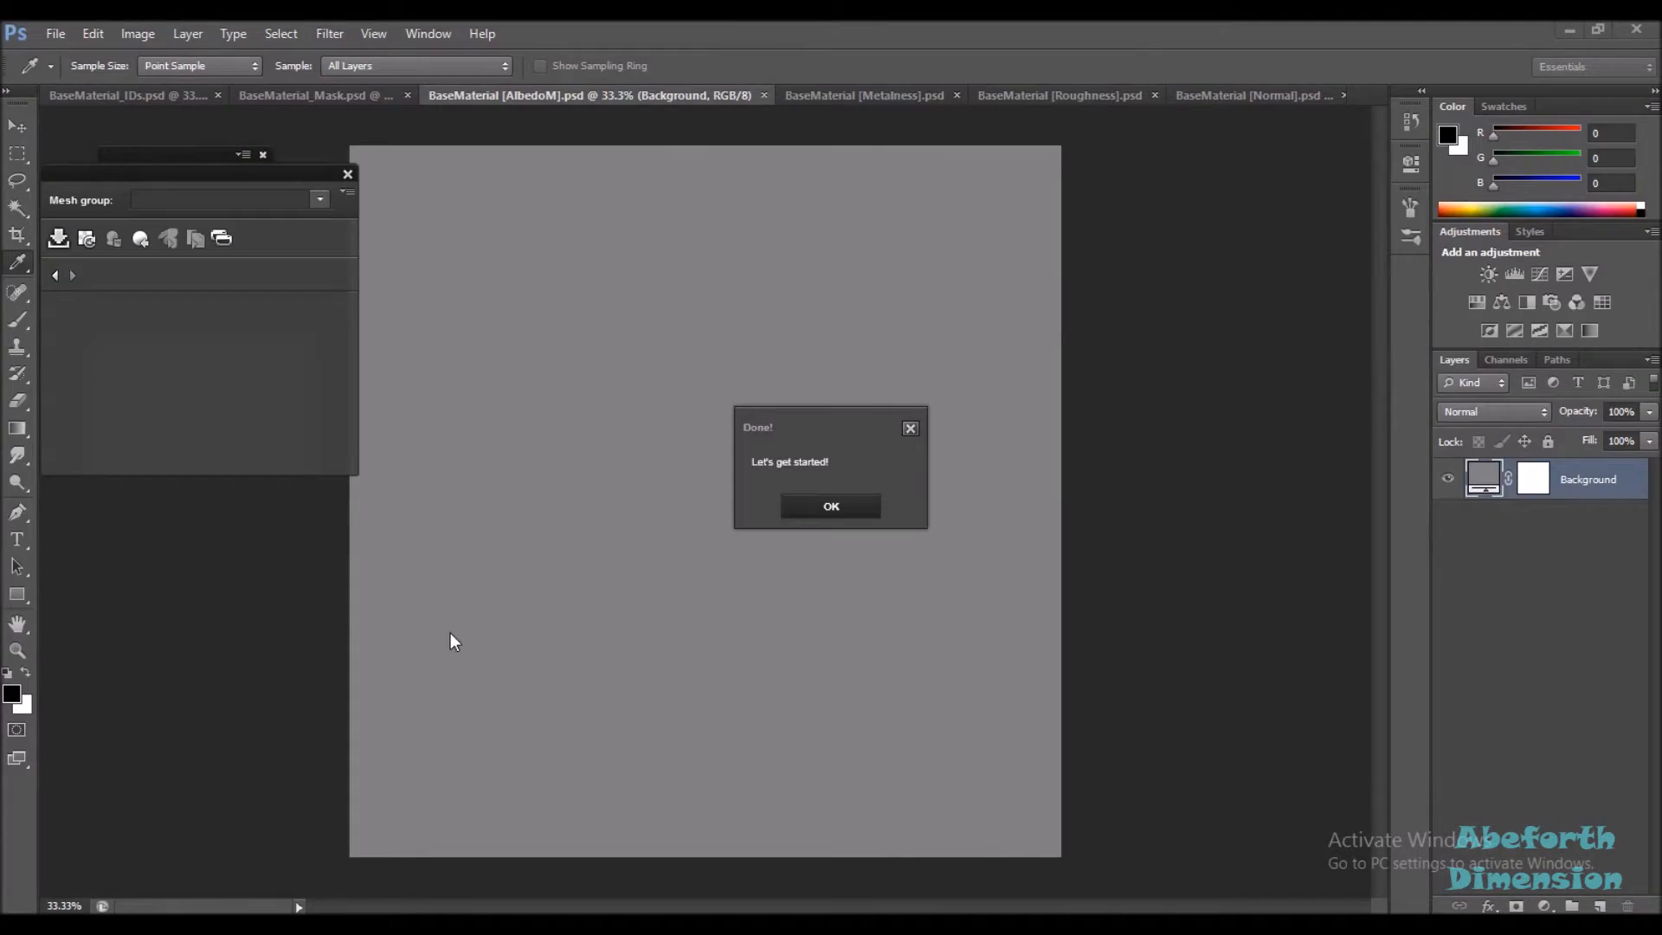
click(863, 512)
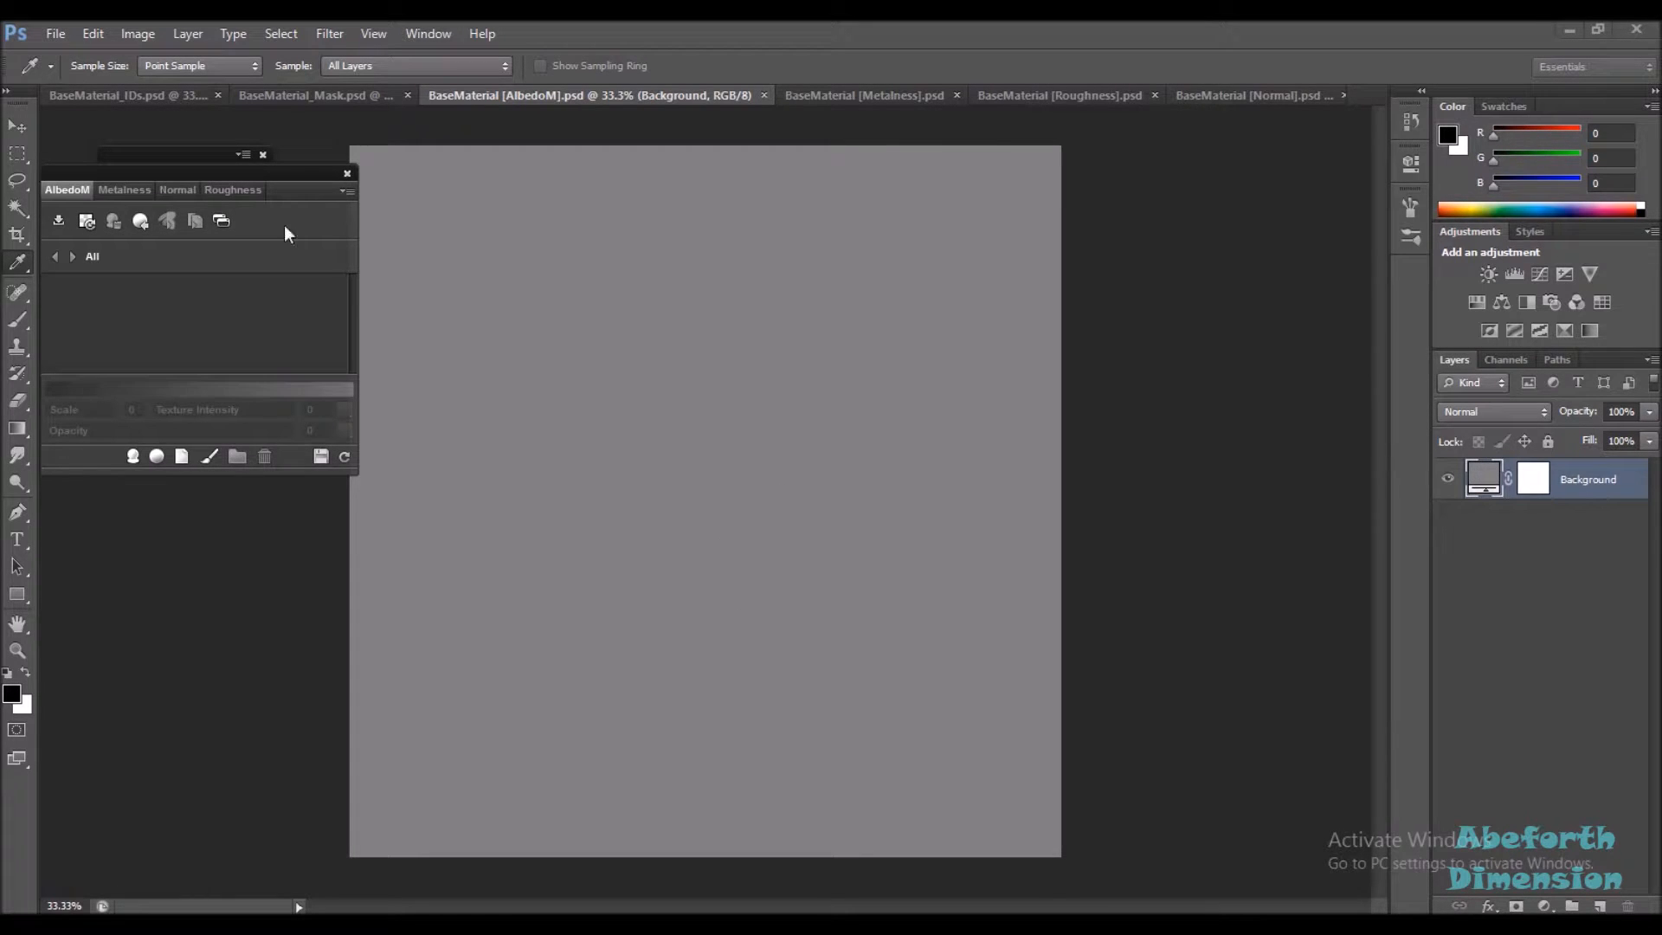
drag(185, 174, 197, 262)
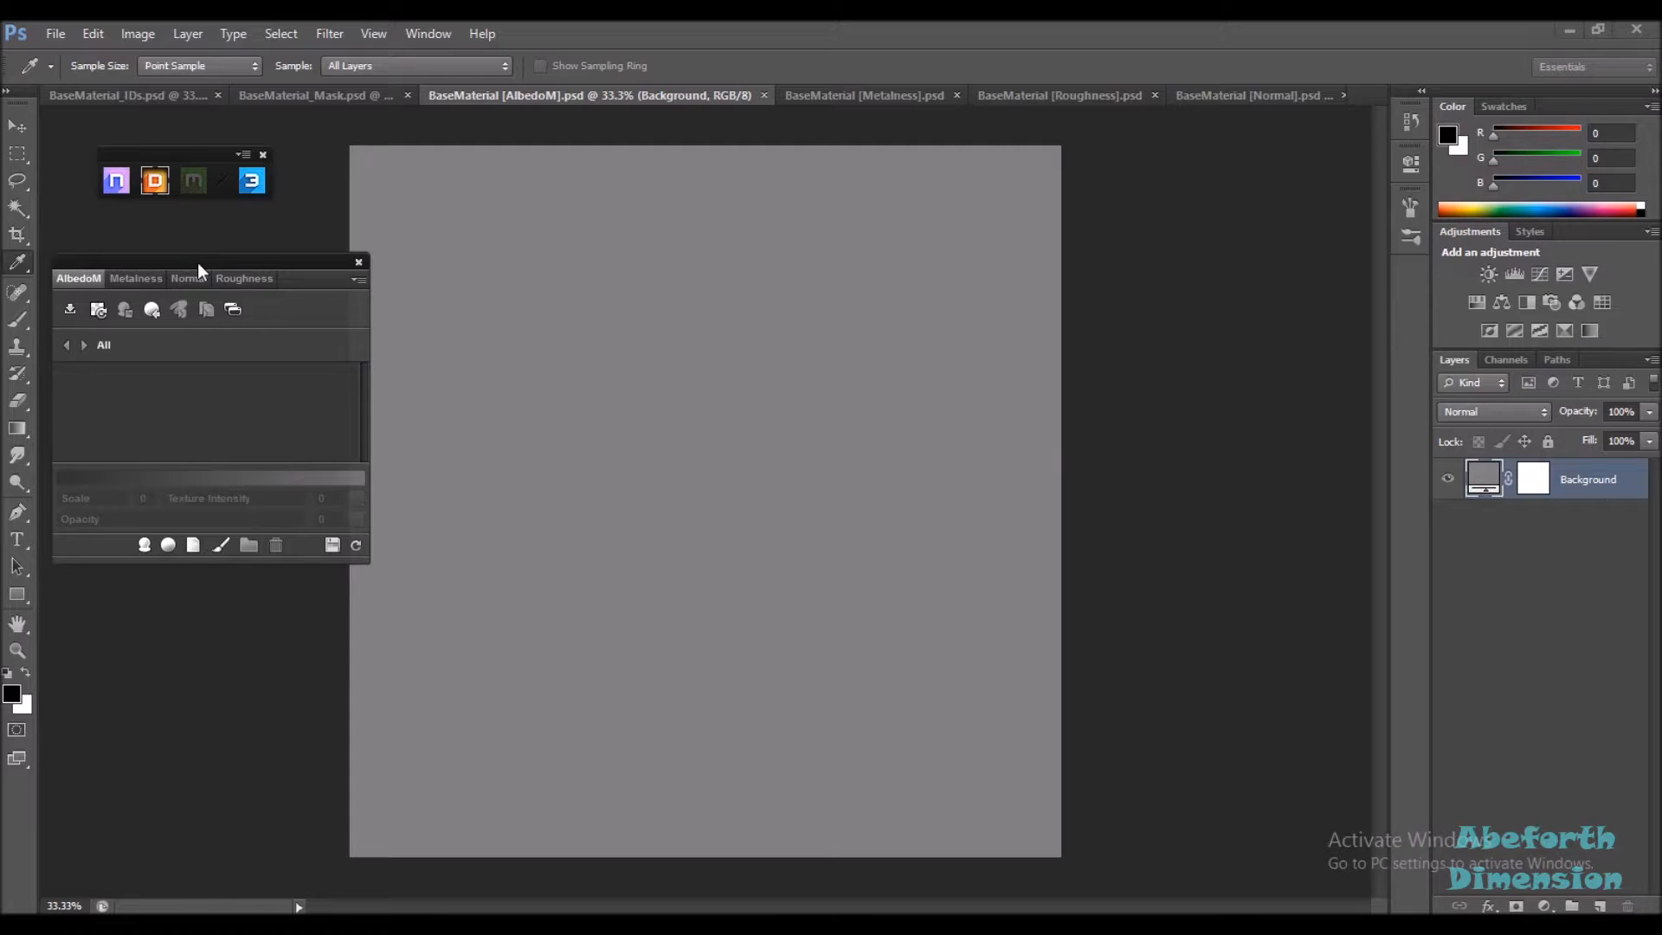
Open the 3D preview of the base and set its environment lighting to the last Unreal Engine sky preset
click(252, 184)
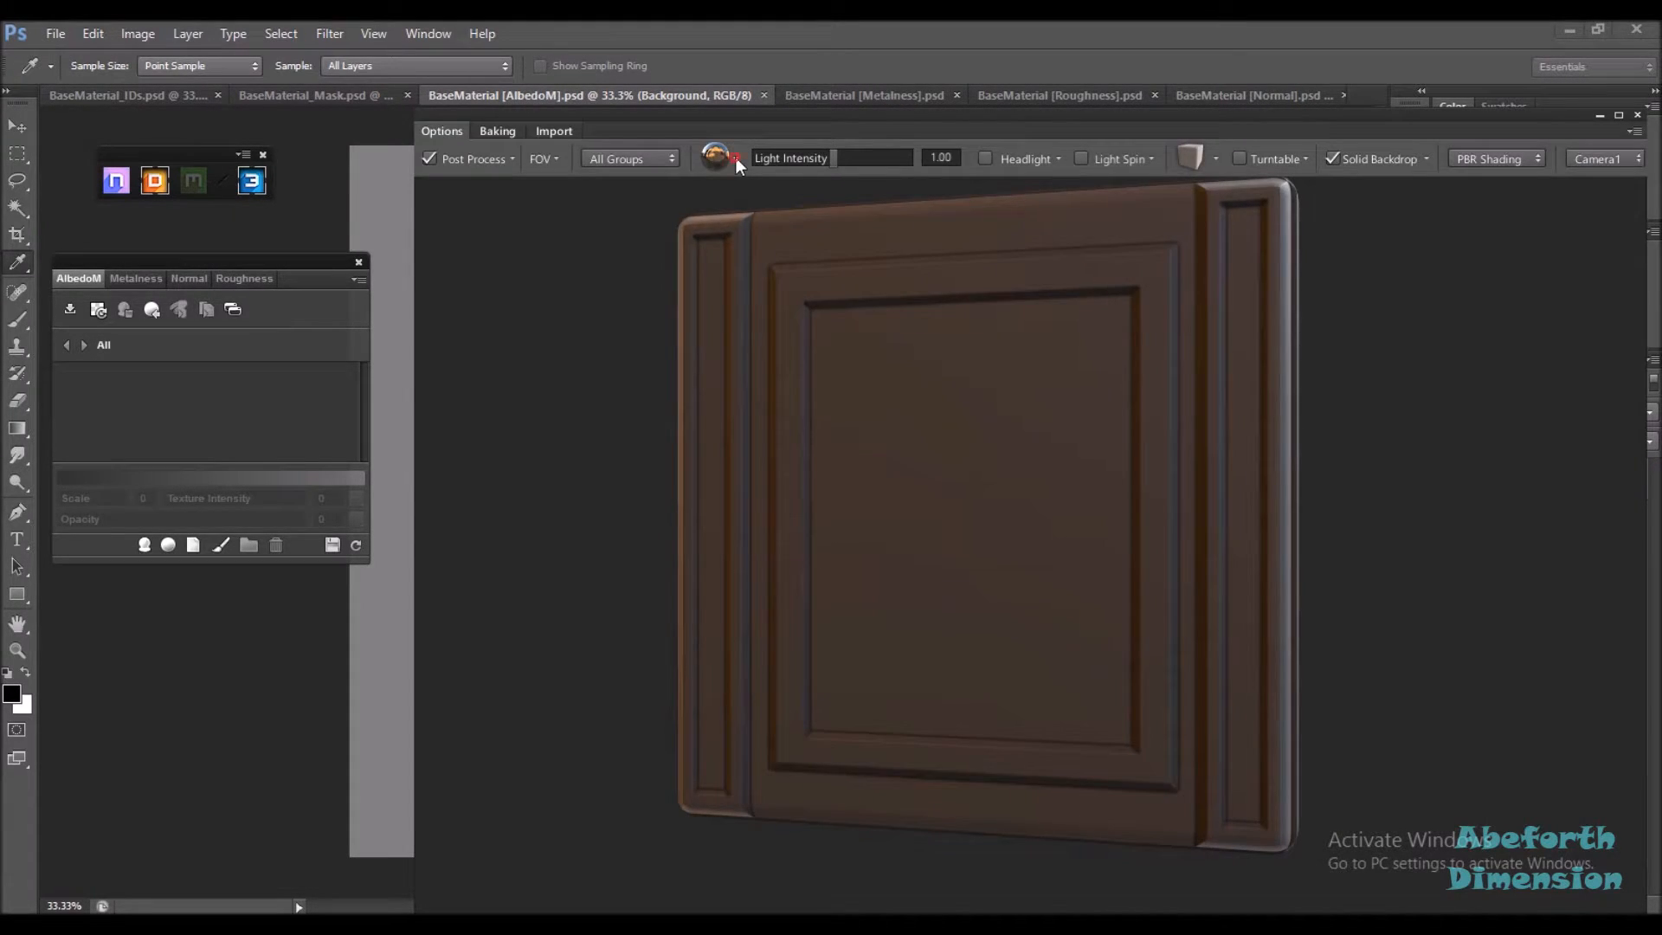
click(736, 156)
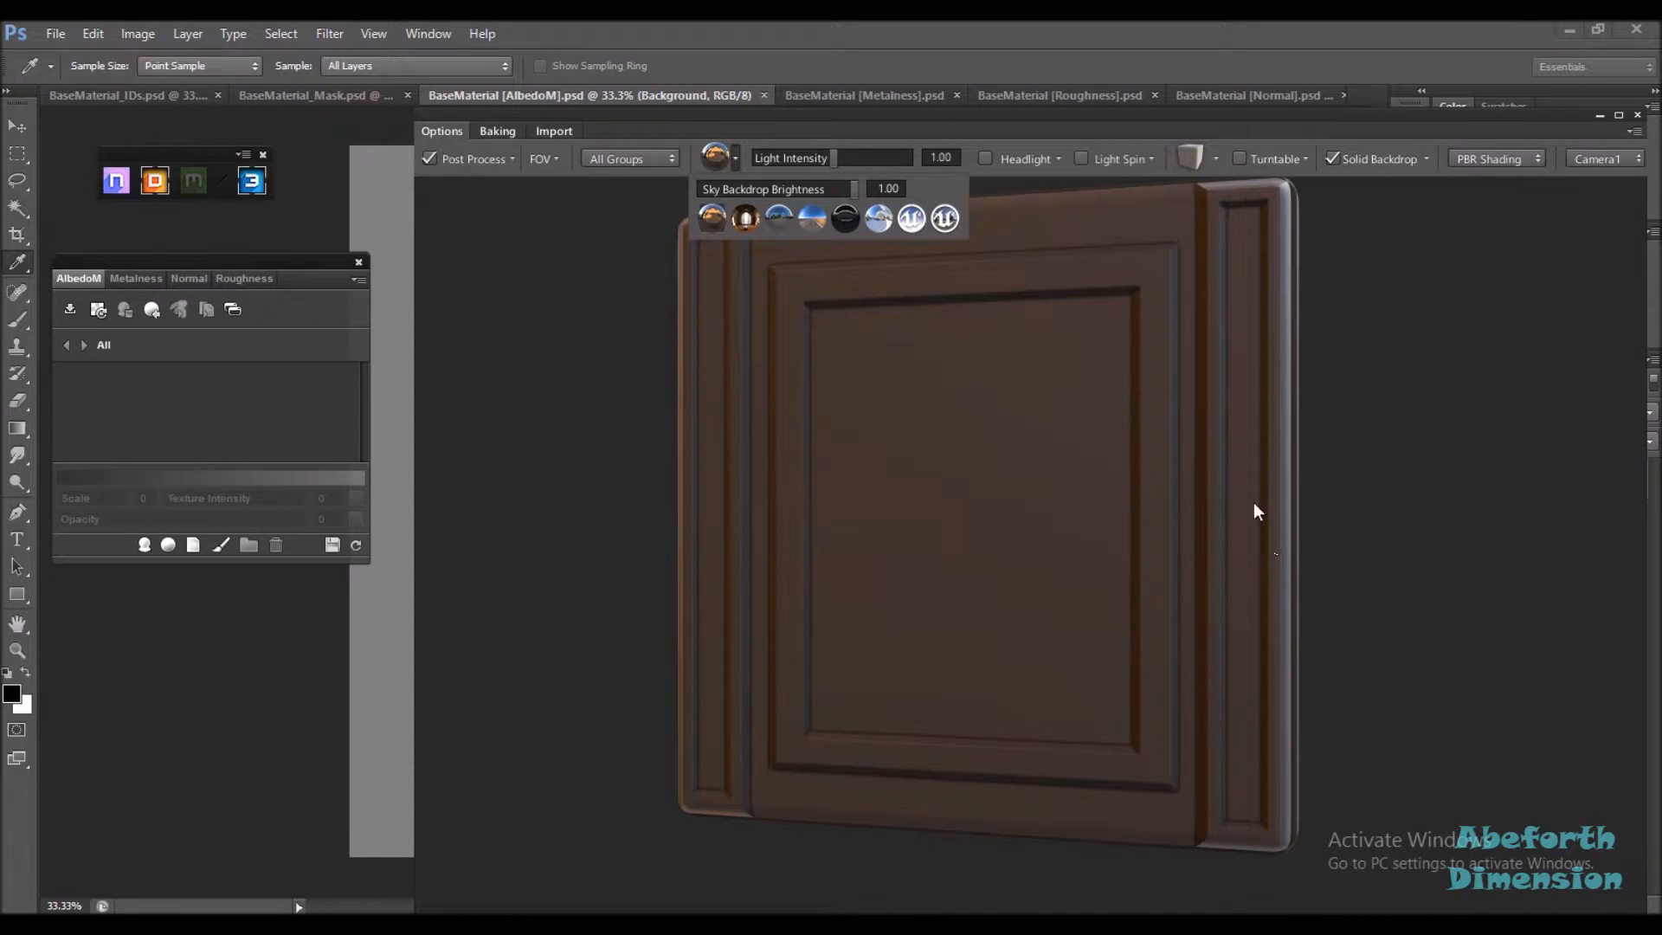
click(734, 158)
click(733, 156)
click(945, 218)
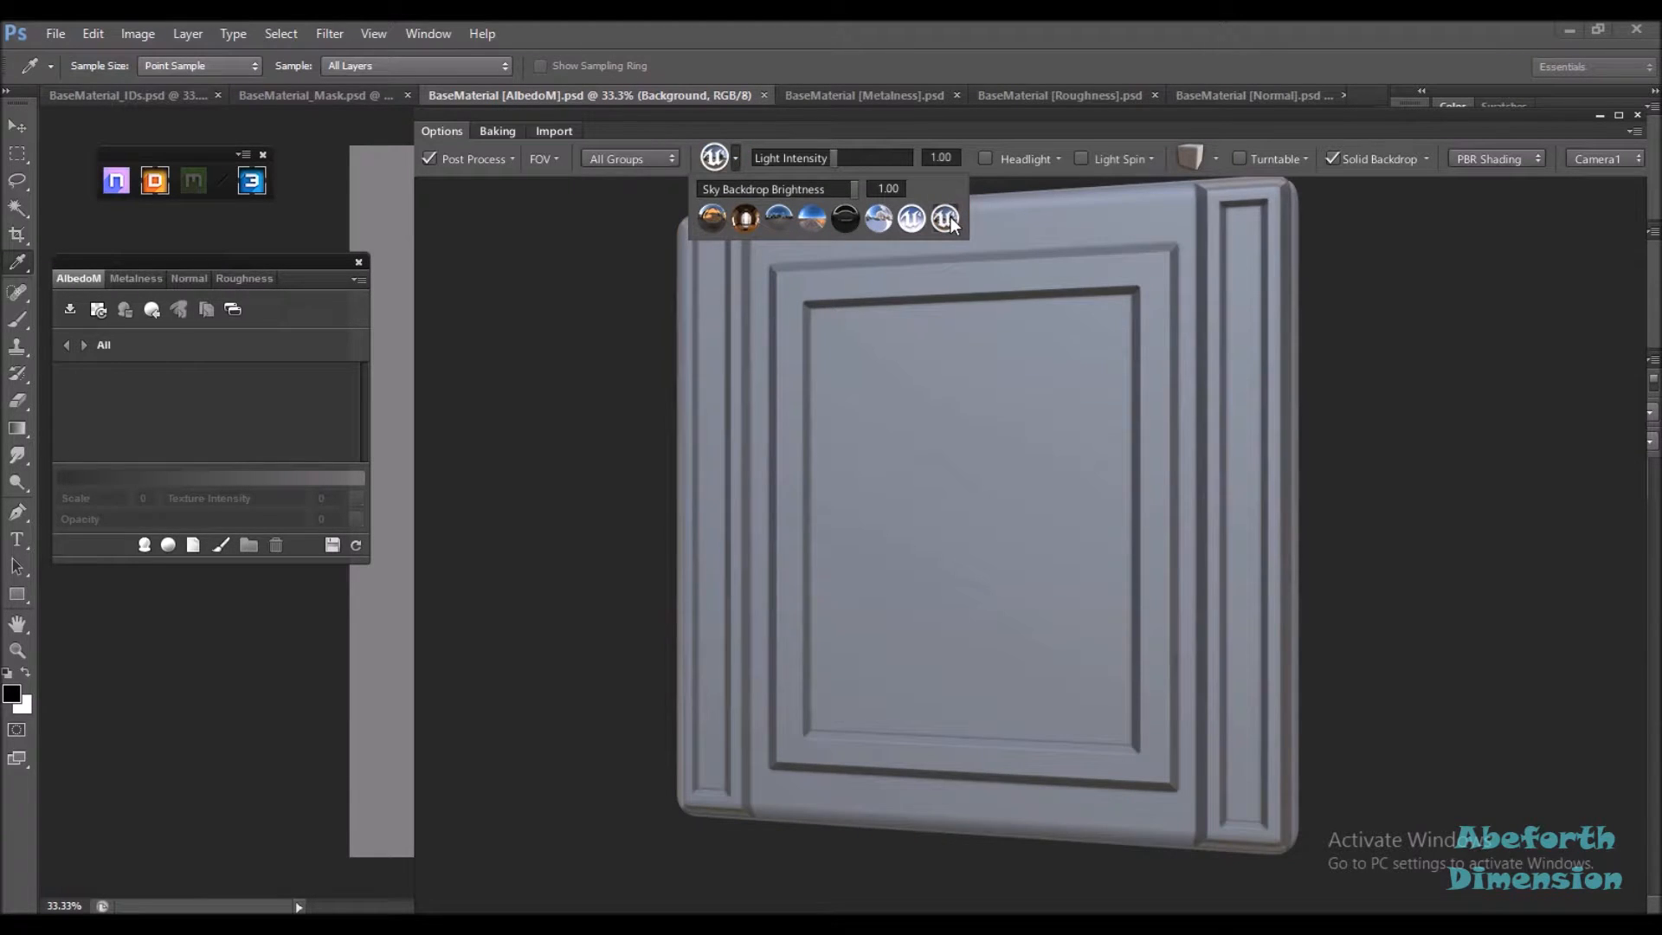
click(937, 133)
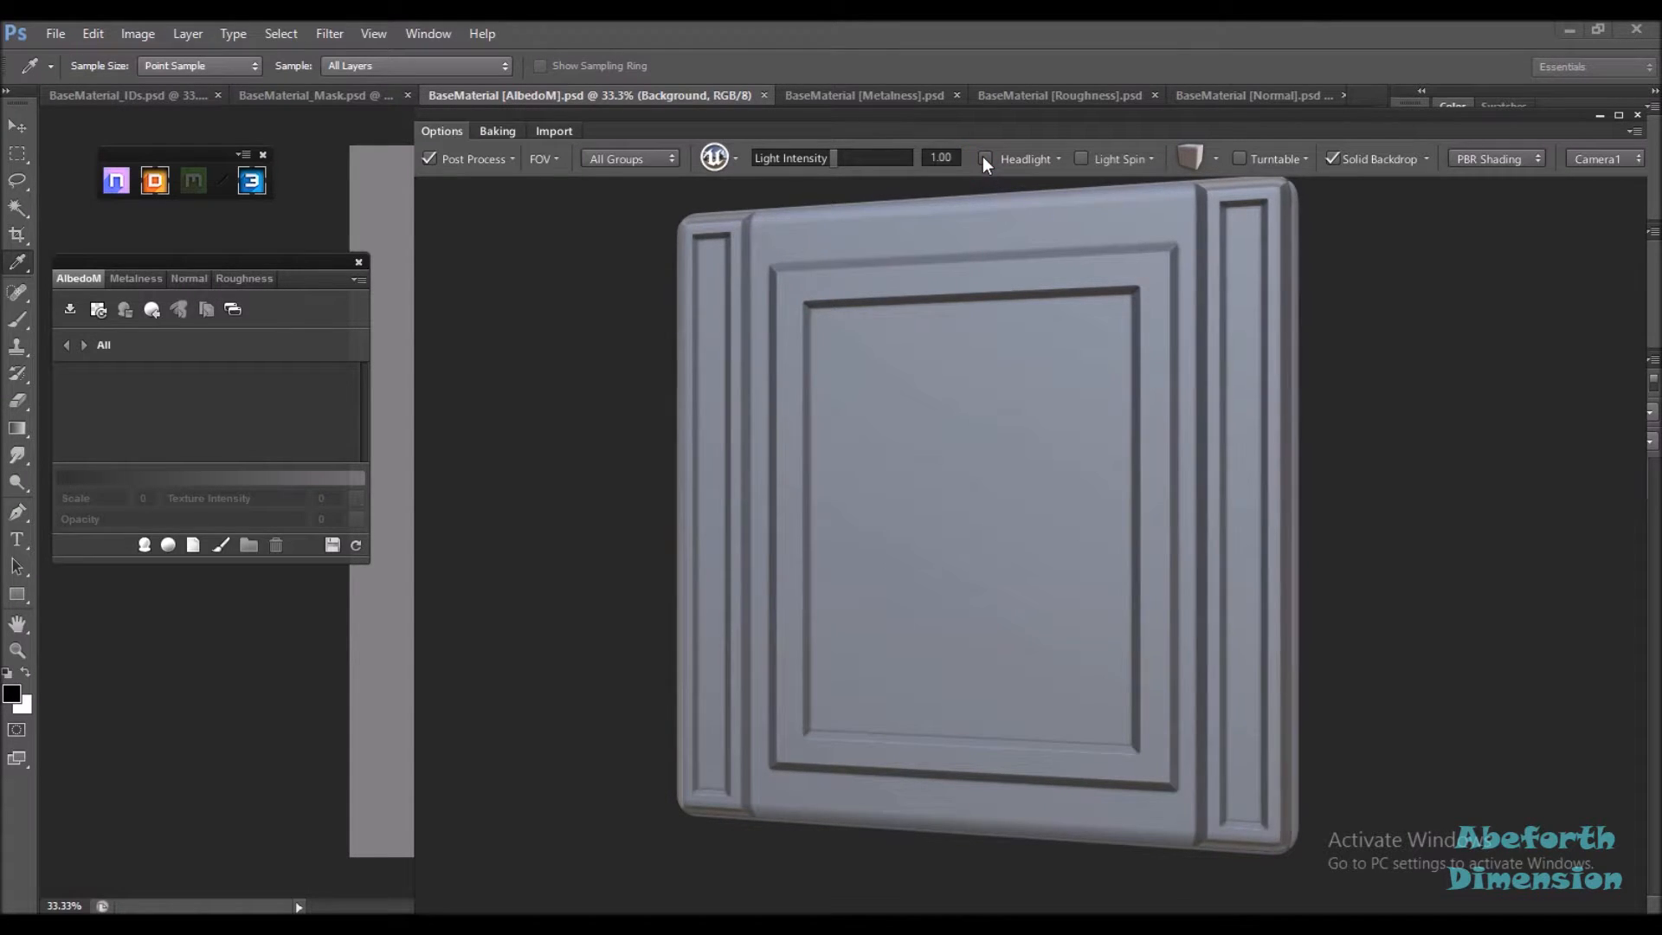
Enable the headlight in the 3D preview and lower the light intensity to 0.25
click(985, 159)
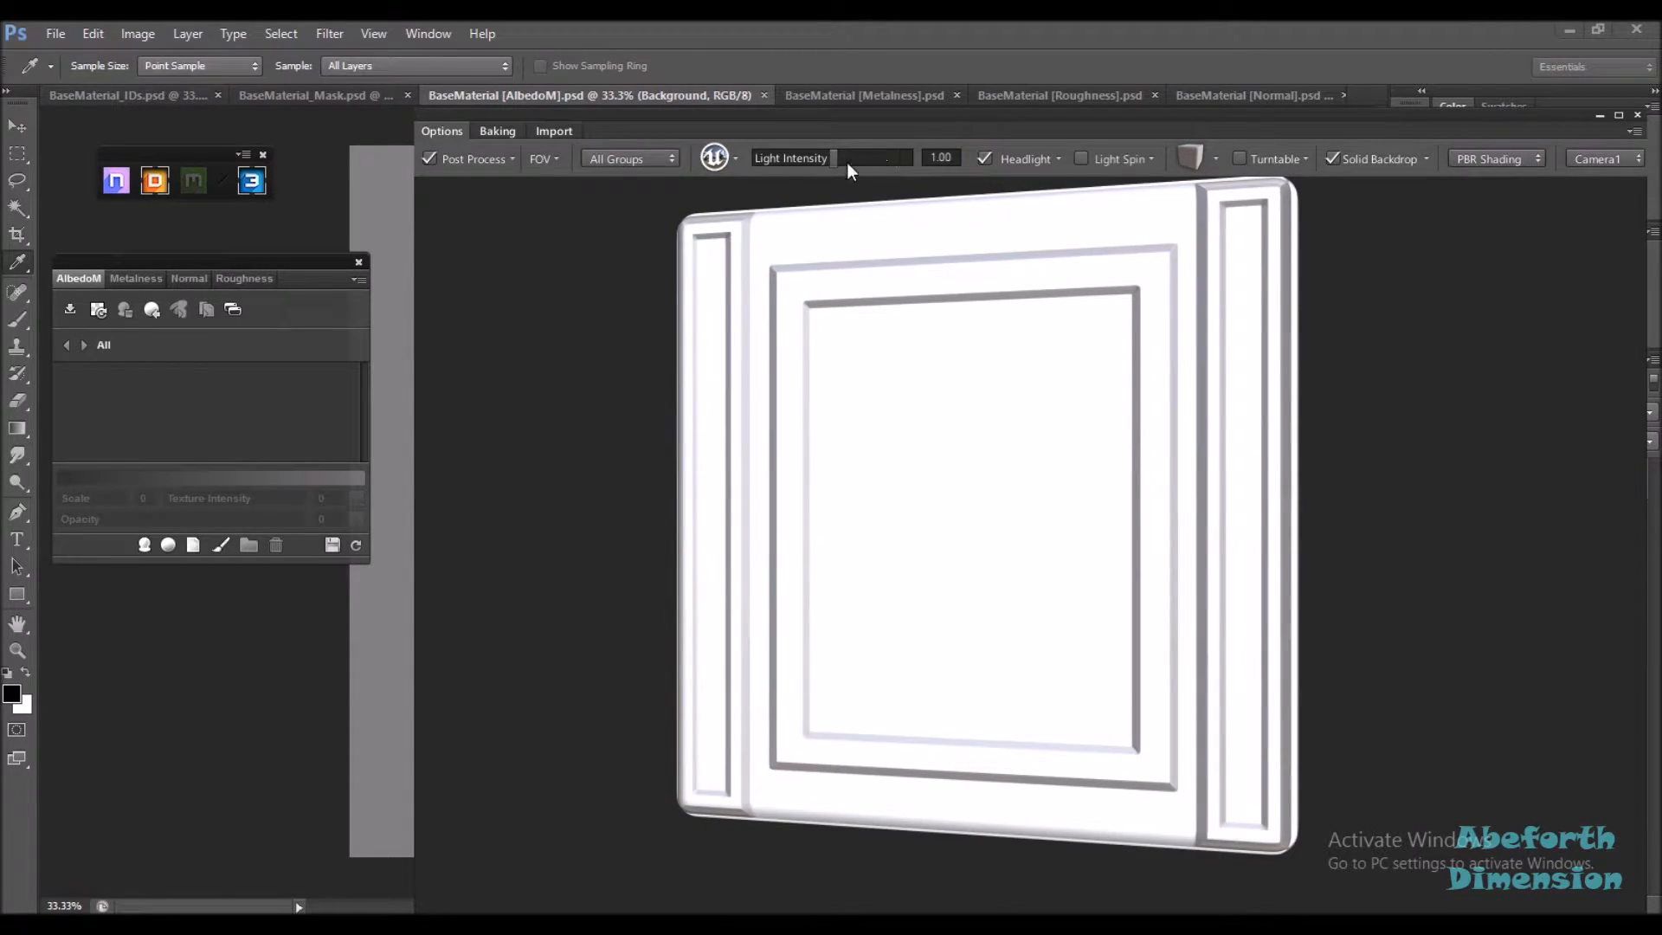
drag(833, 156, 775, 166)
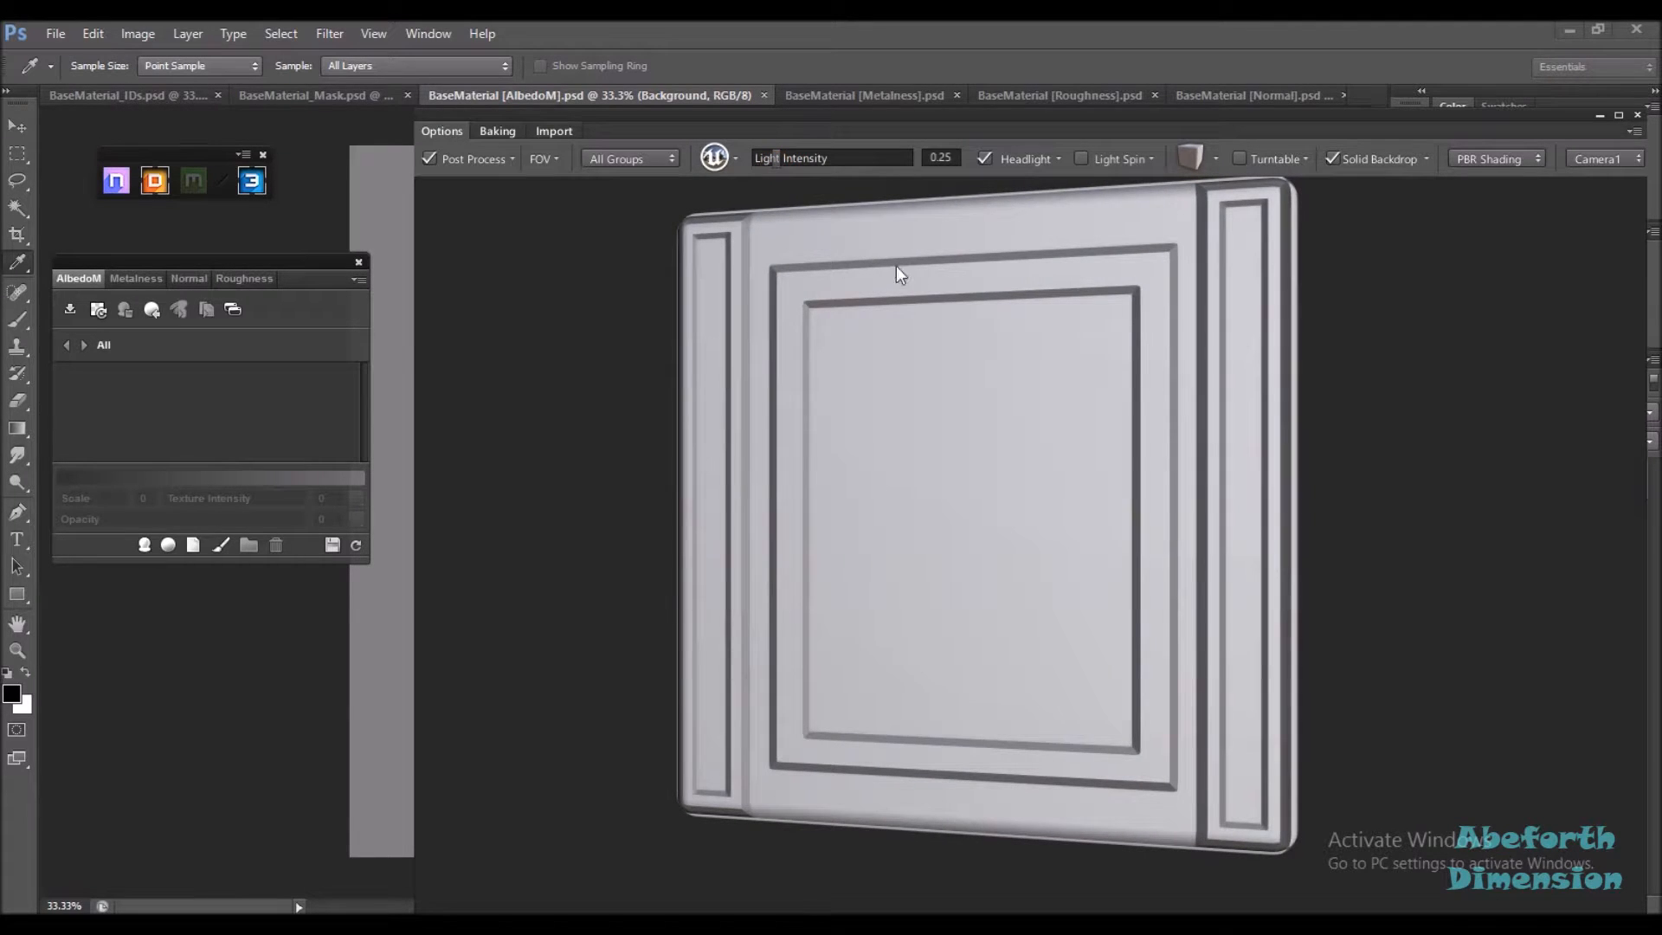
drag(1410, 389, 1137, 200)
Preview the panel maps on a cylinder, return the preview mesh to the cube and examine its faces
click(1192, 160)
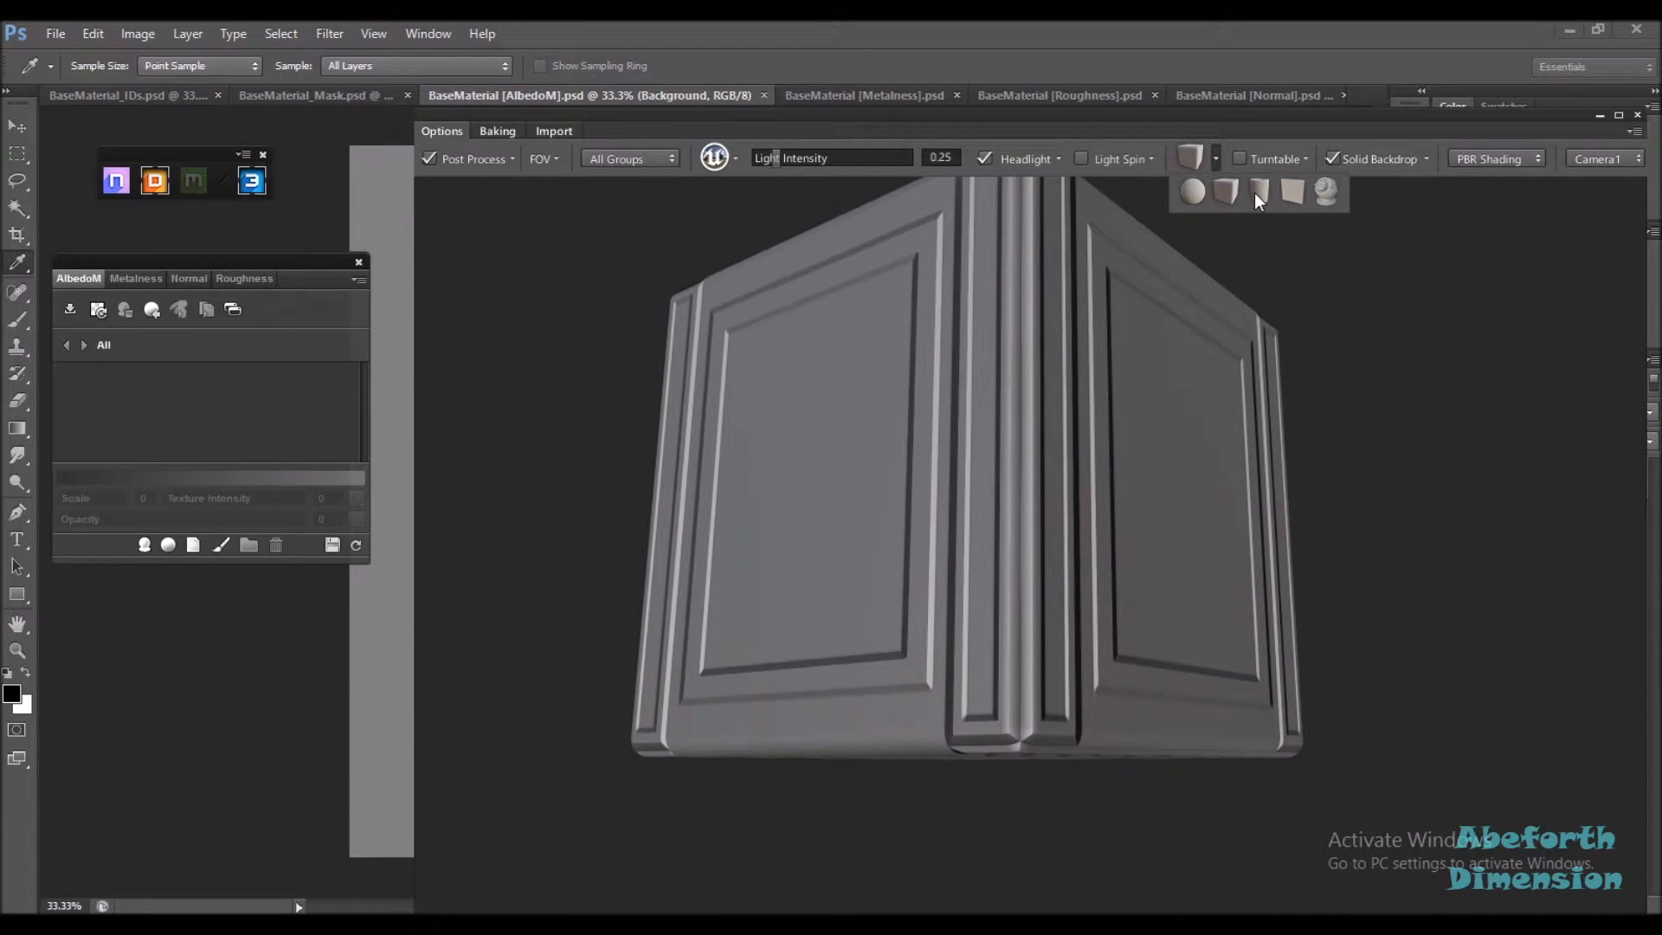
click(1256, 192)
drag(1355, 424, 1217, 277)
click(1195, 146)
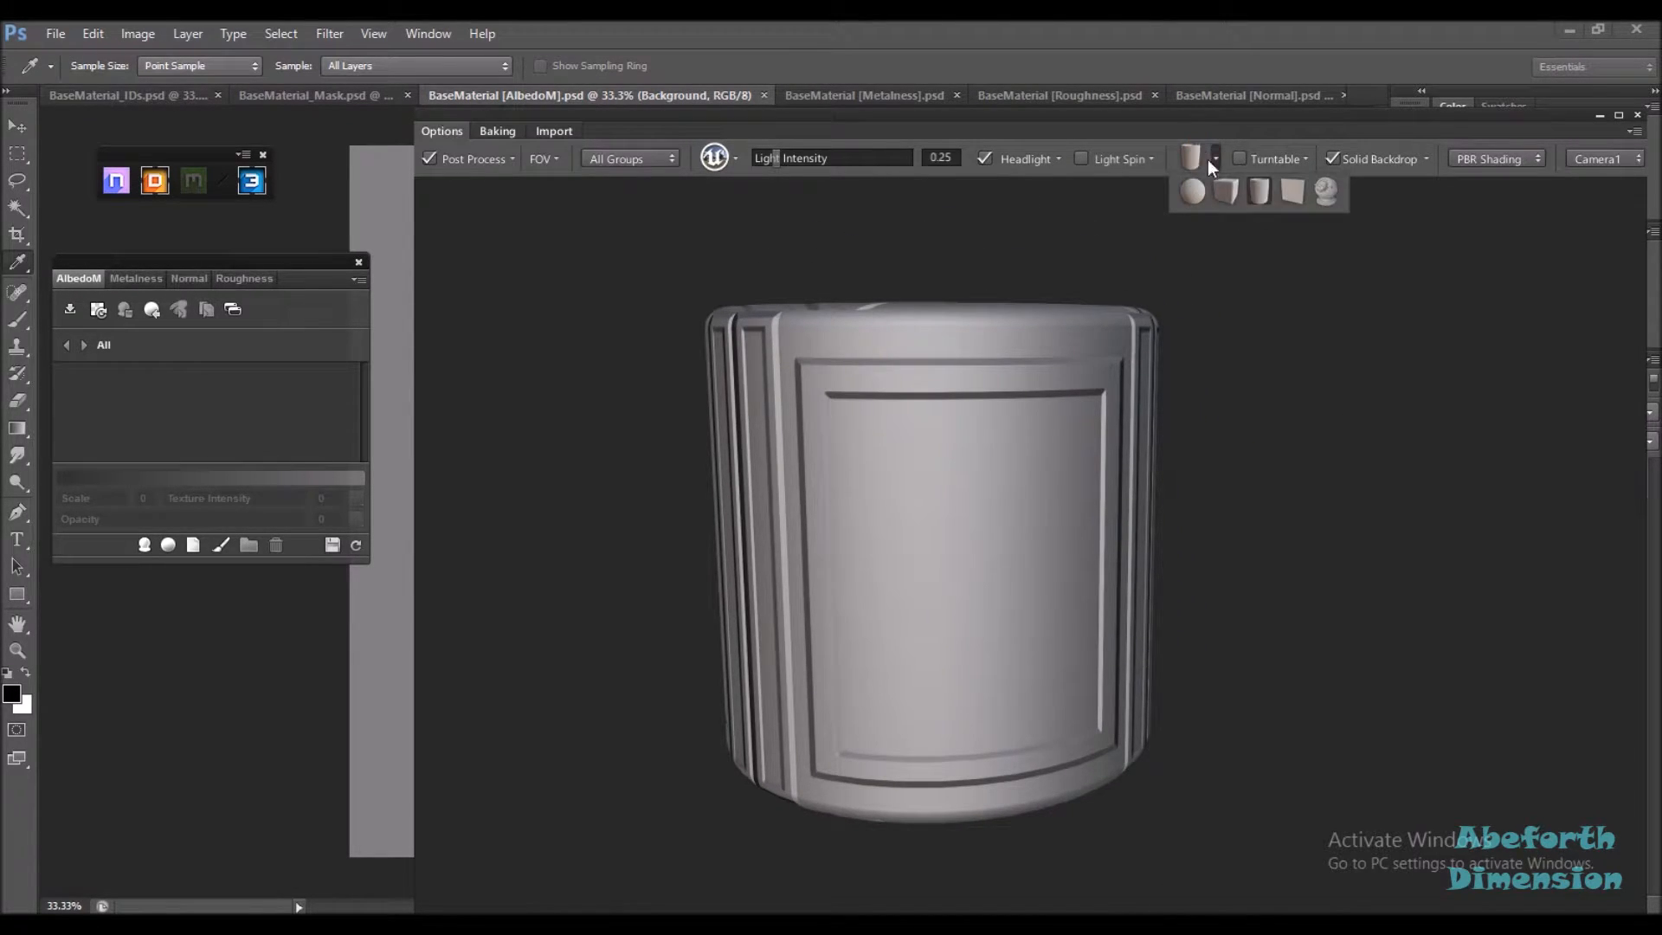
click(1227, 187)
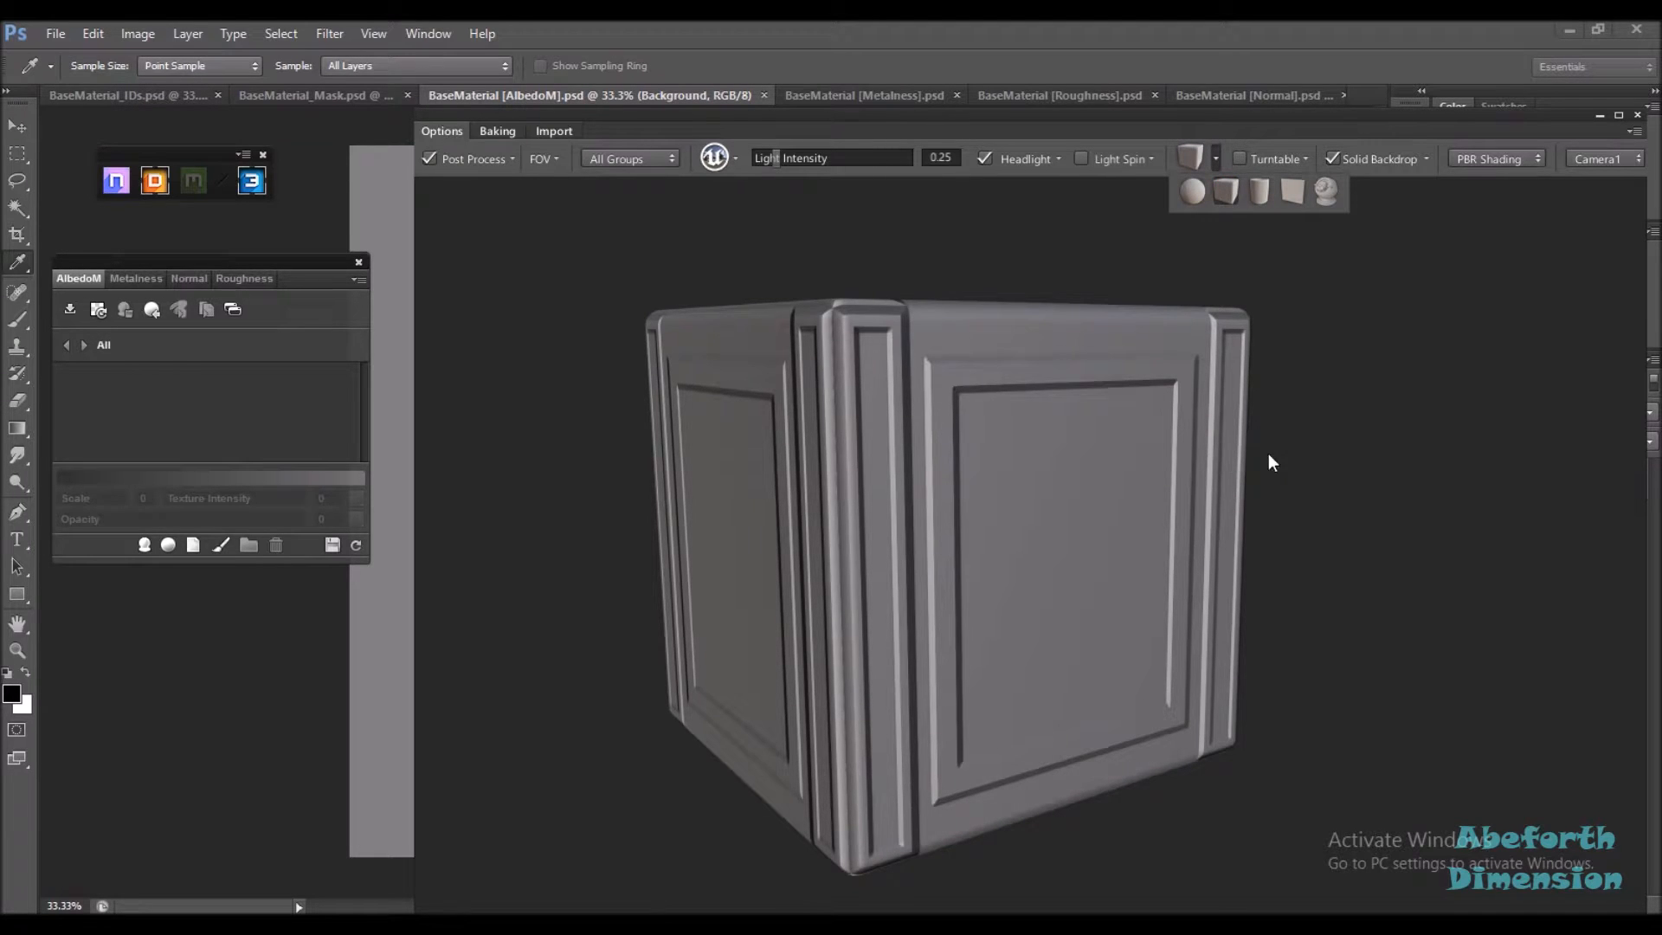
drag(1353, 478, 1312, 465)
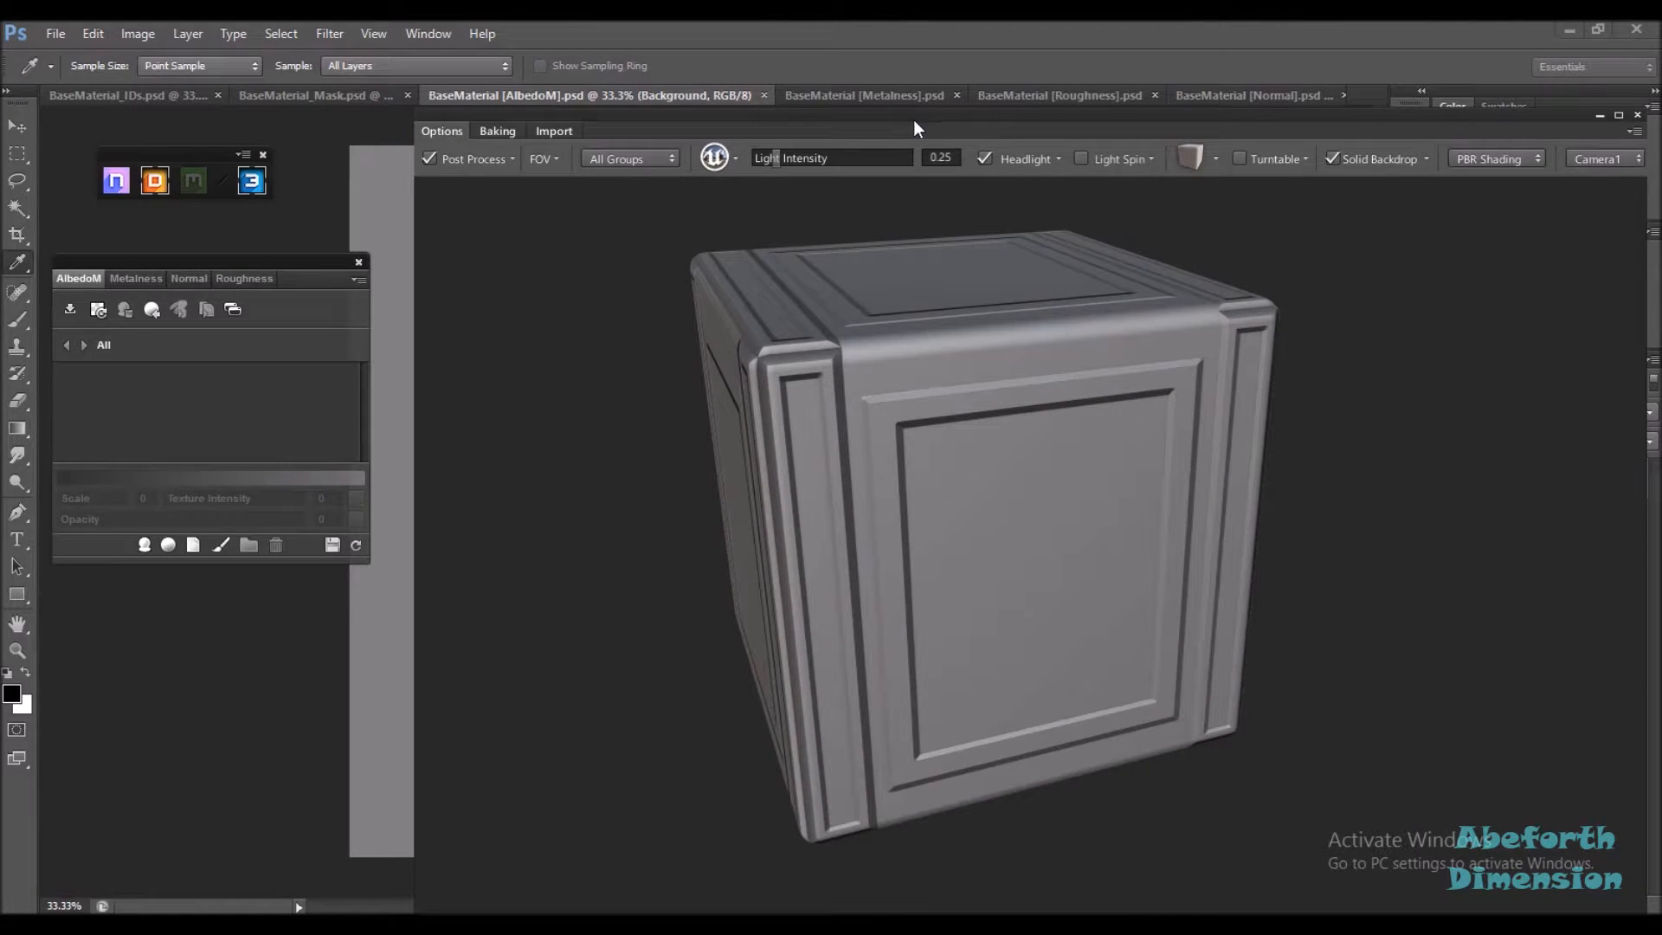
Move the 3D preview out of the way and add the Painted Machine material from the DDO metal category to the base
drag(922, 114, 0, 103)
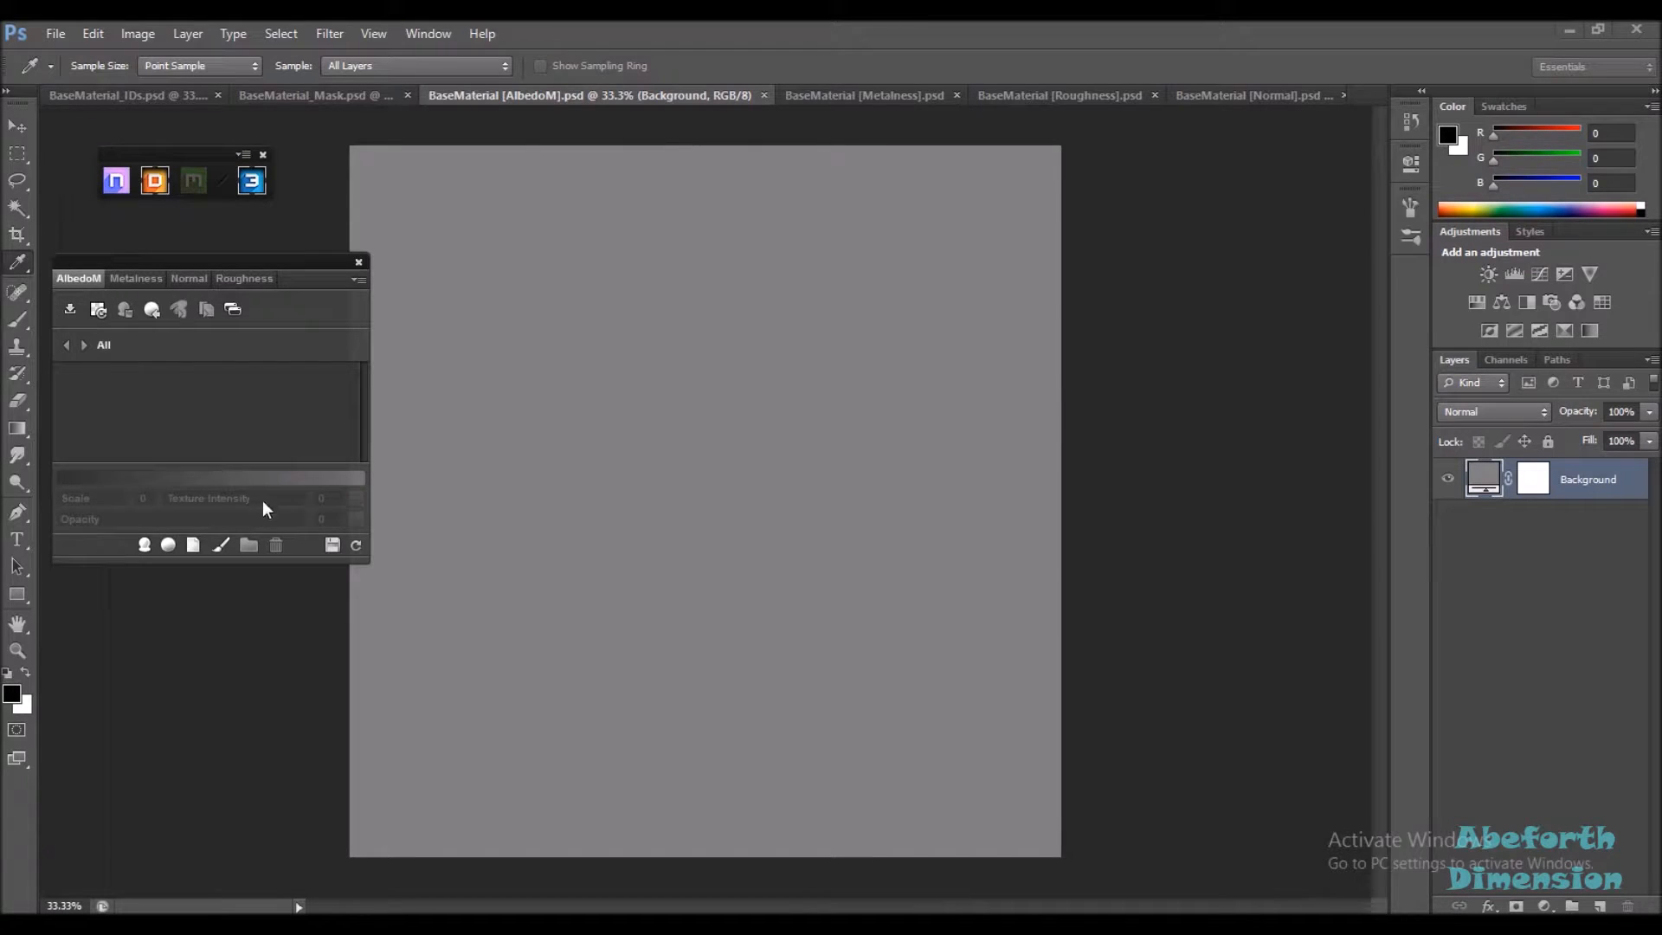
click(144, 544)
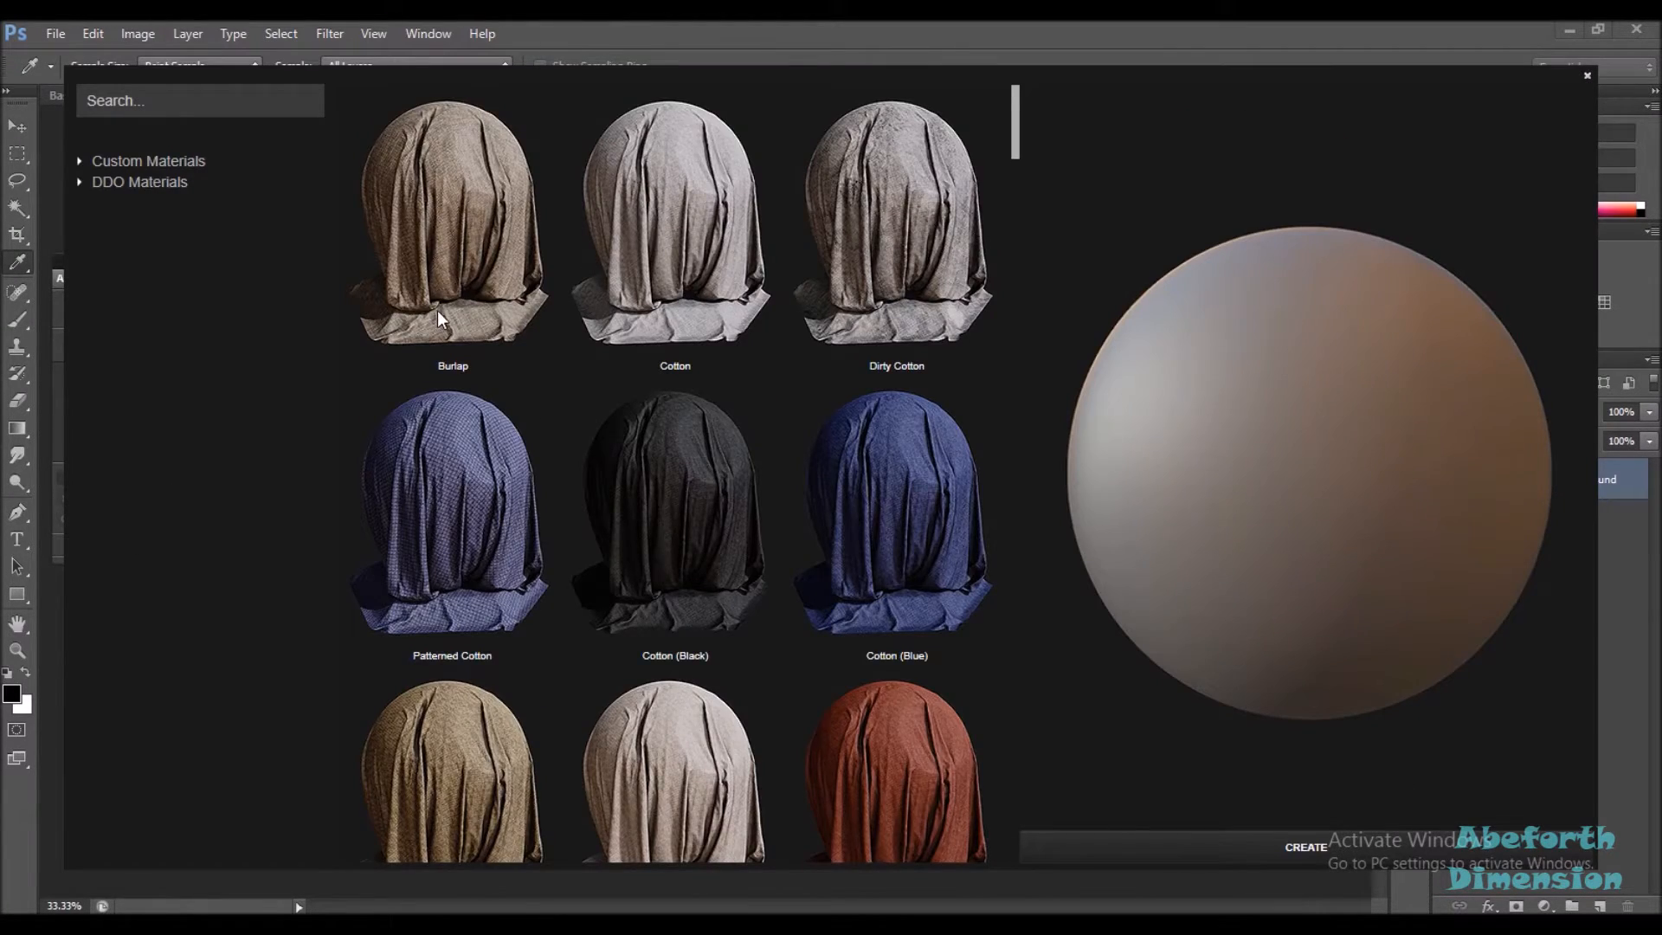
click(438, 310)
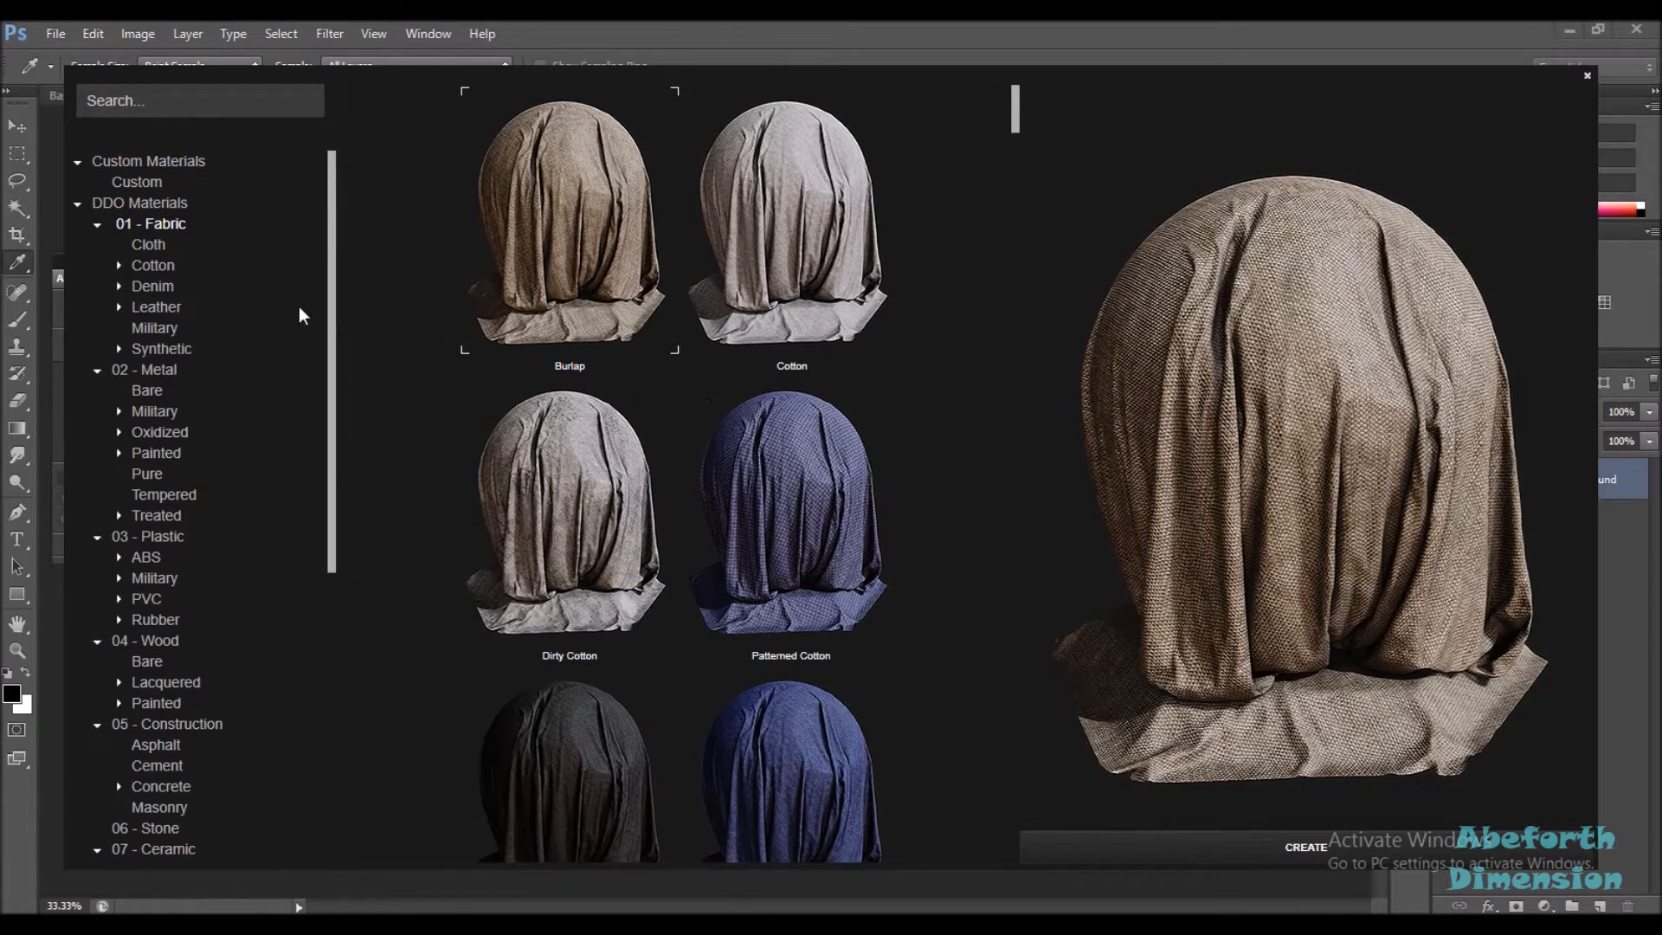
click(159, 372)
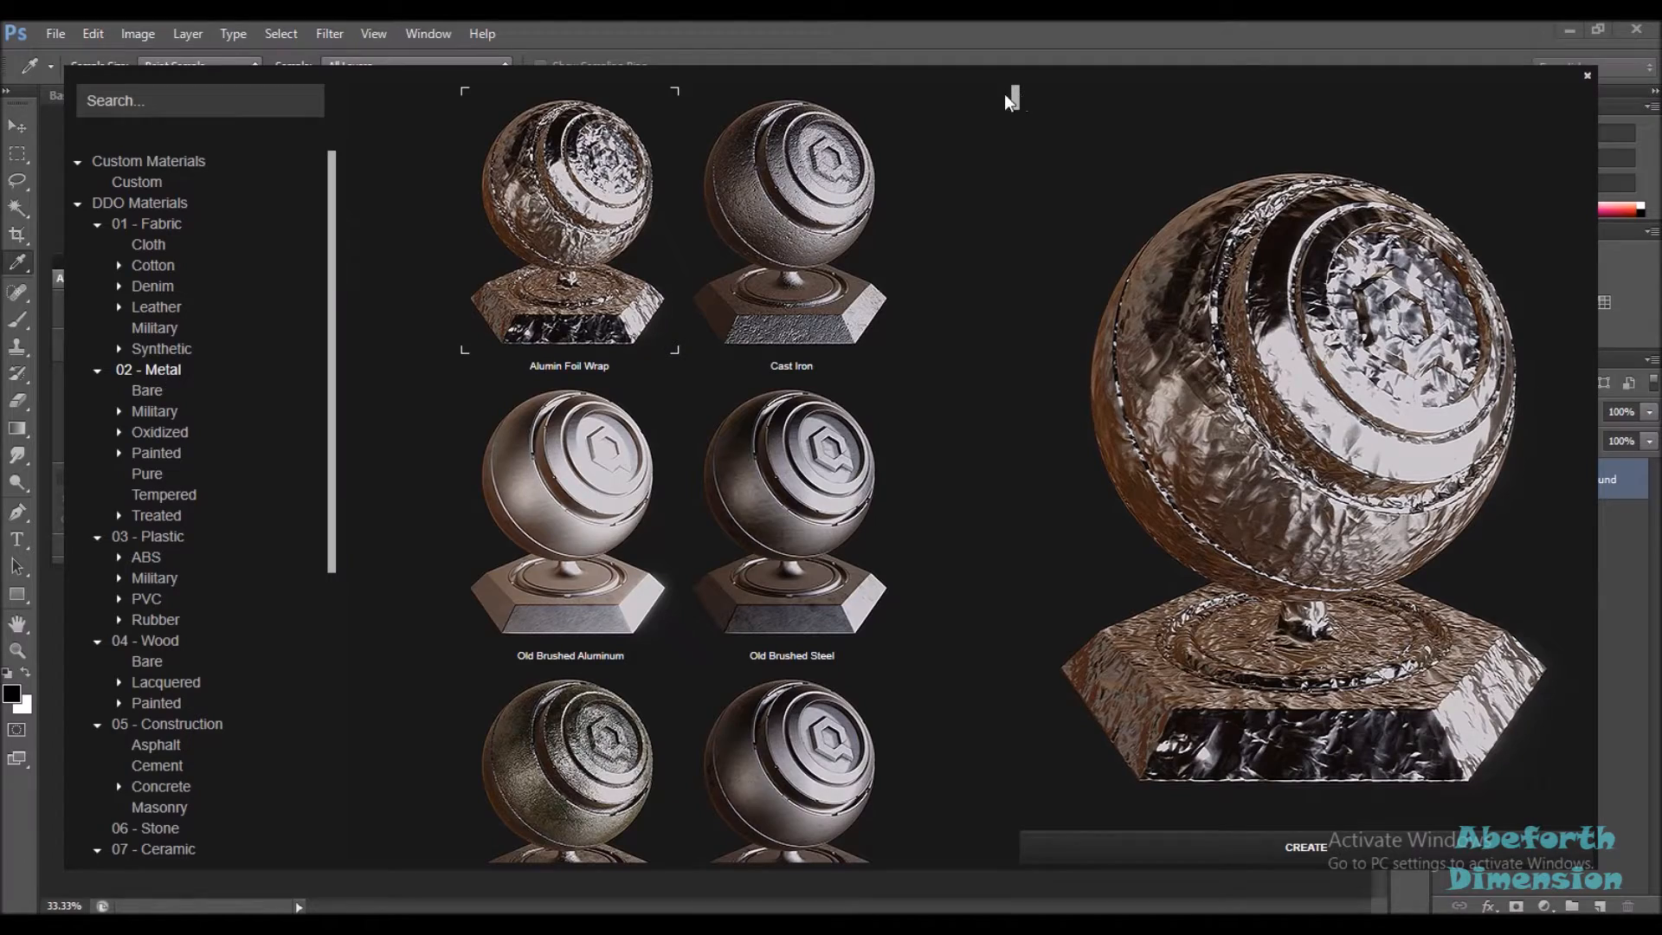
scroll(1015, 104, down, 10)
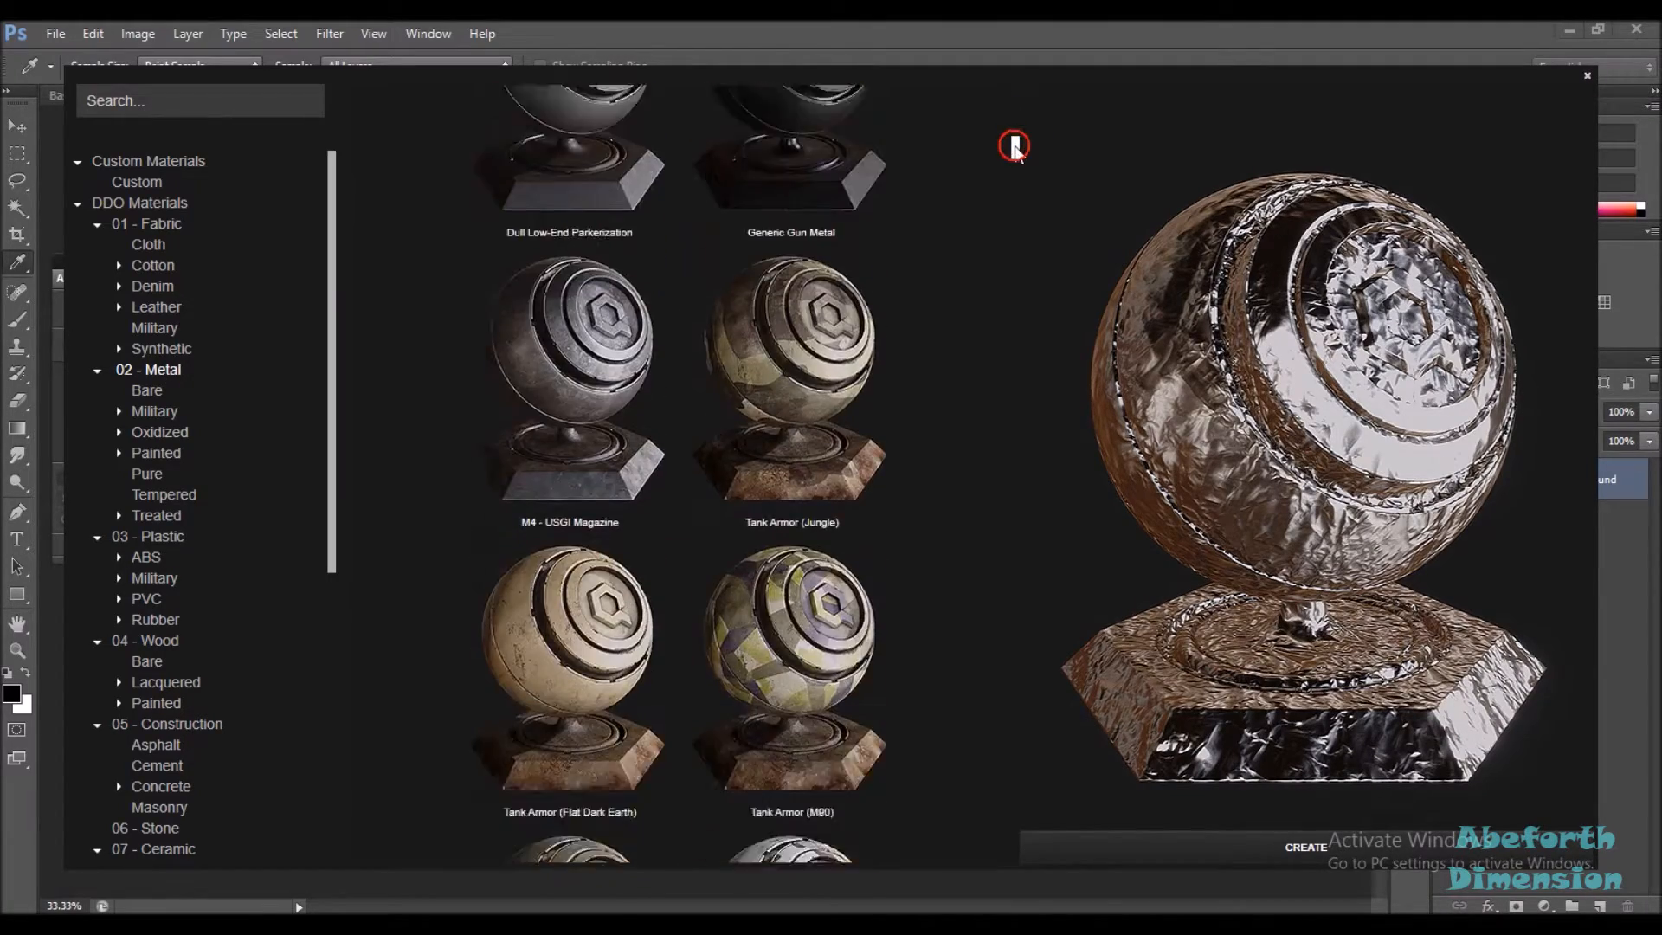
scroll(1015, 154, down, 10)
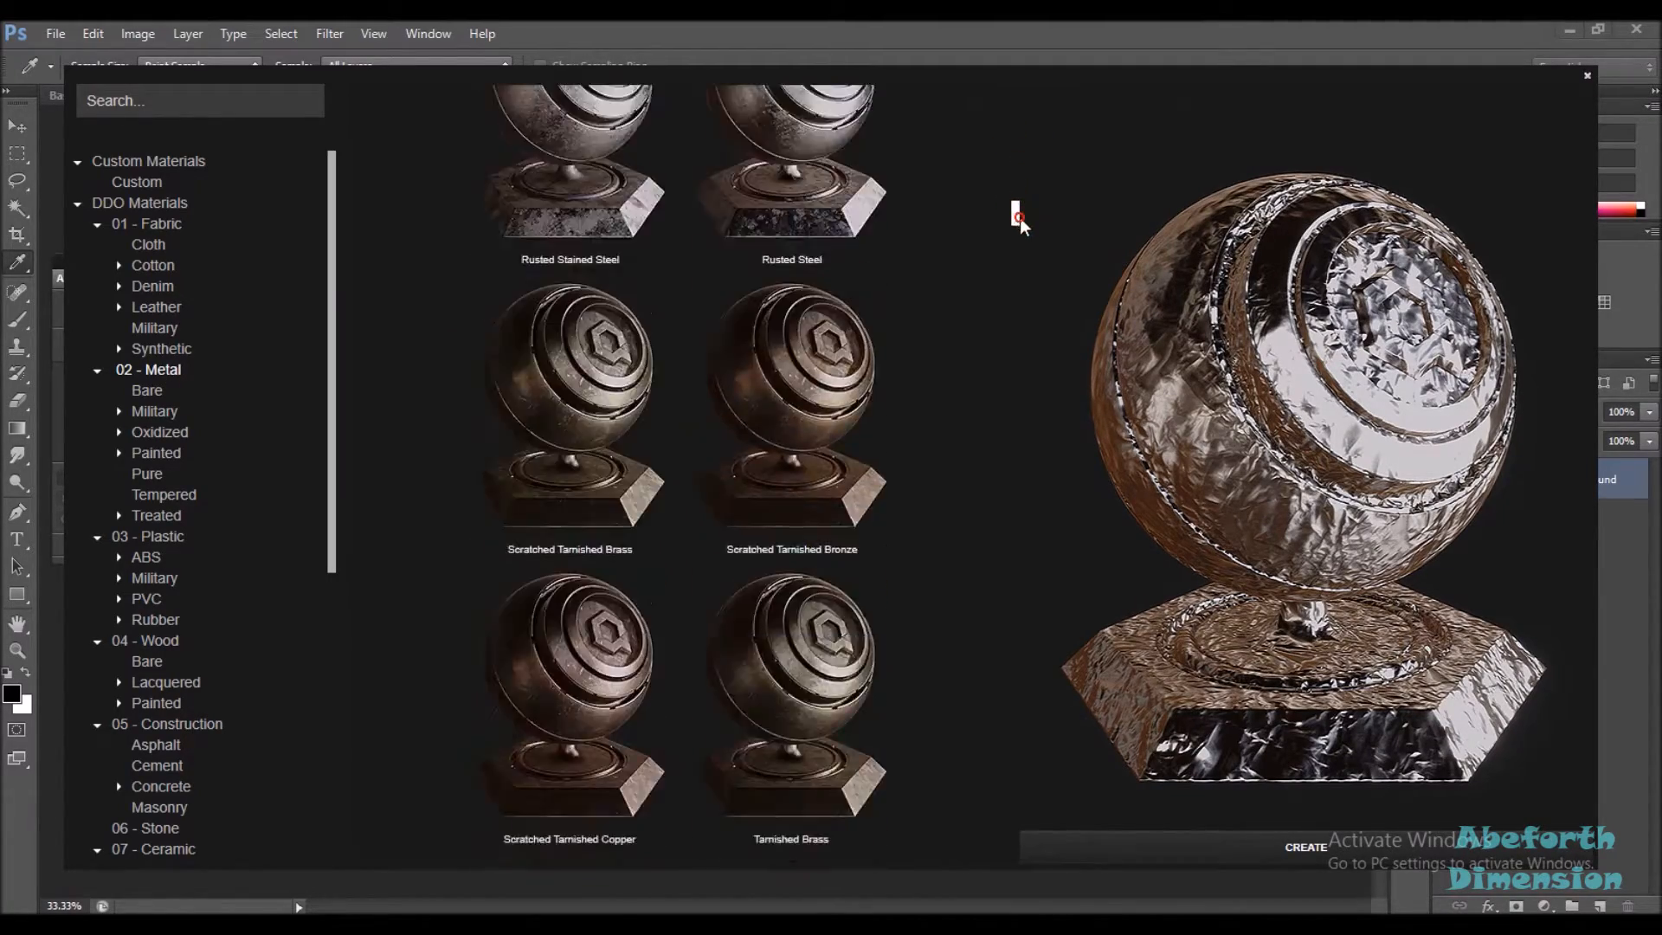
scroll(1021, 277, down, 10)
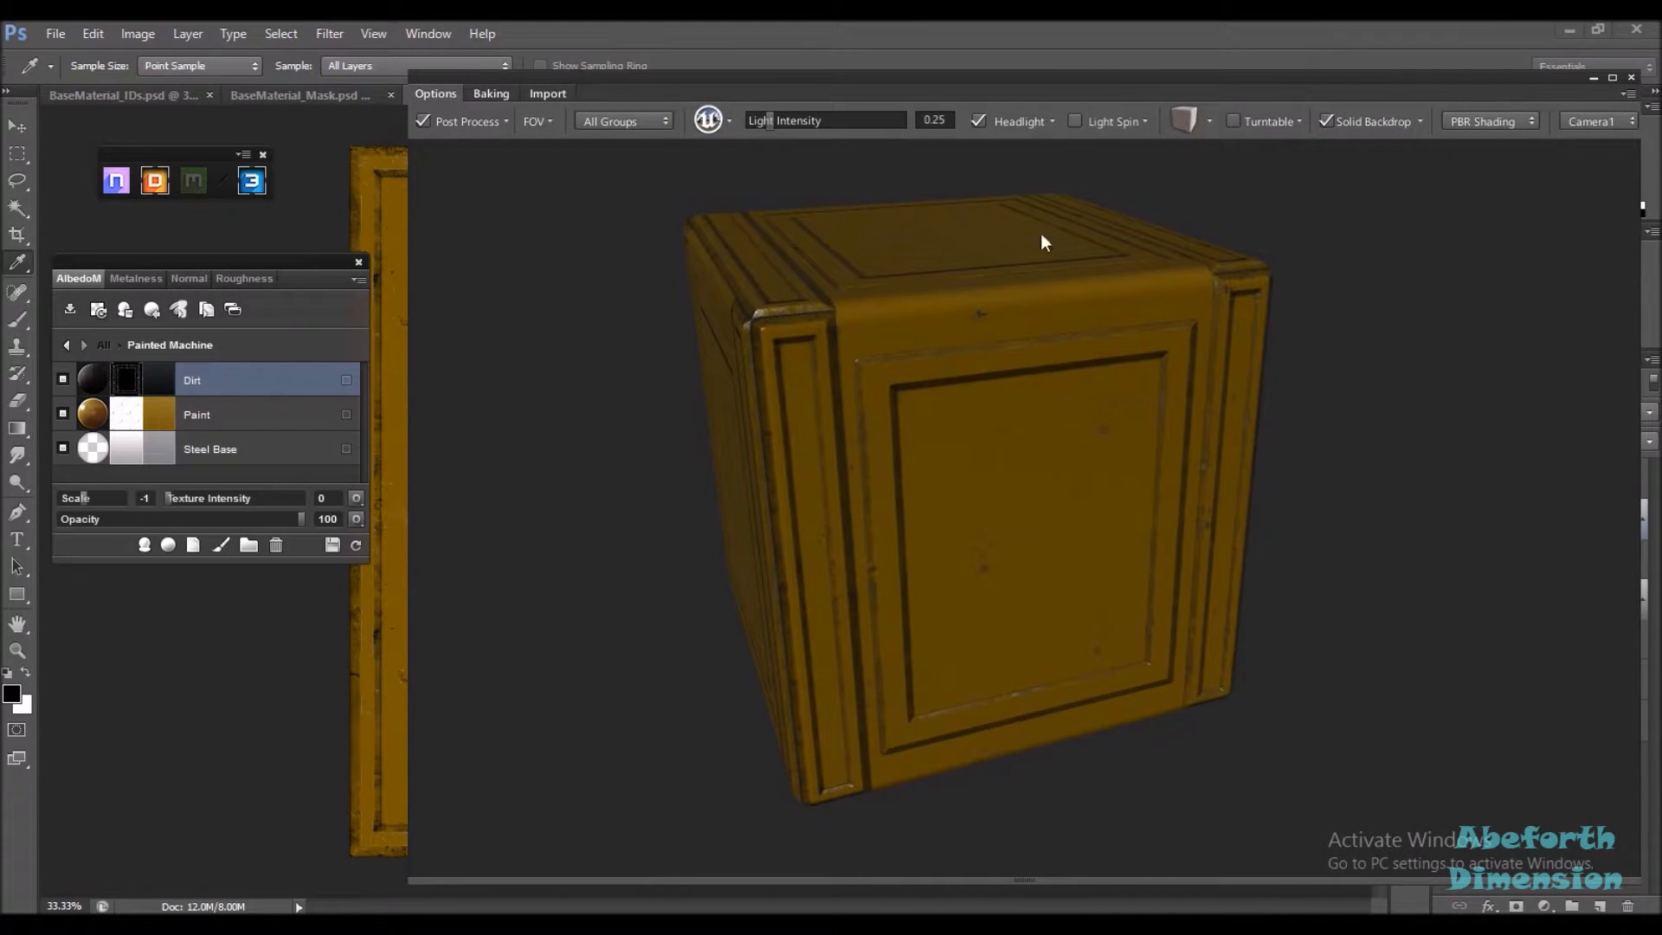
Assign the whole Painted Machine material group to the green 00FF00 ID color
drag(726, 477, 649, 435)
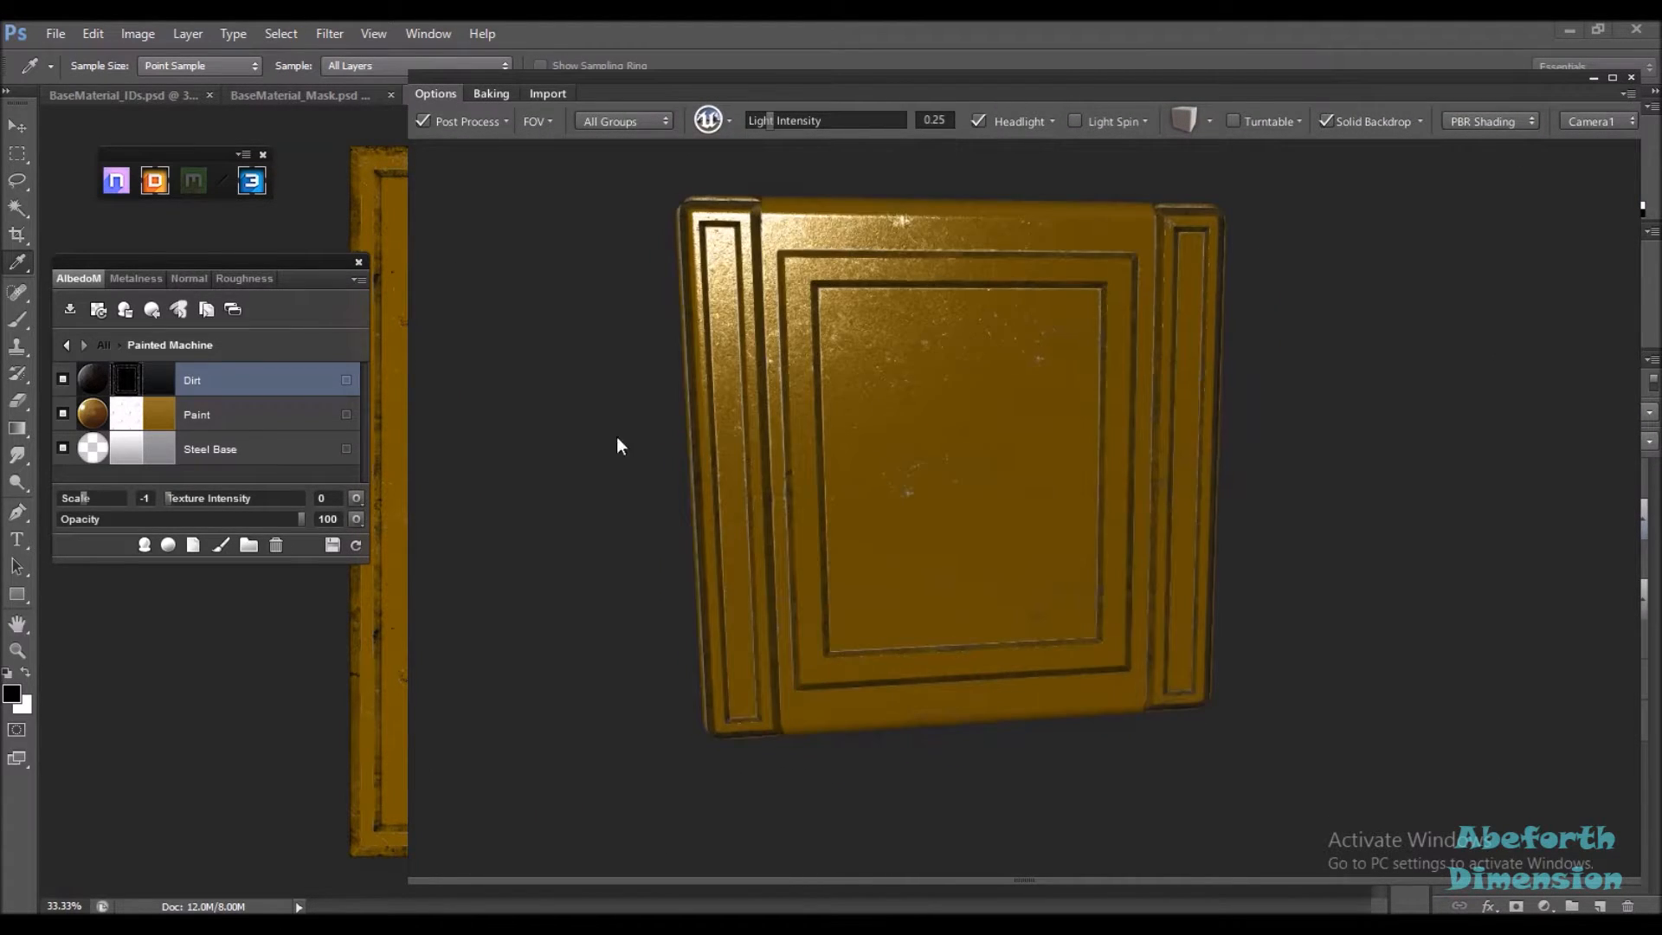
click(70, 344)
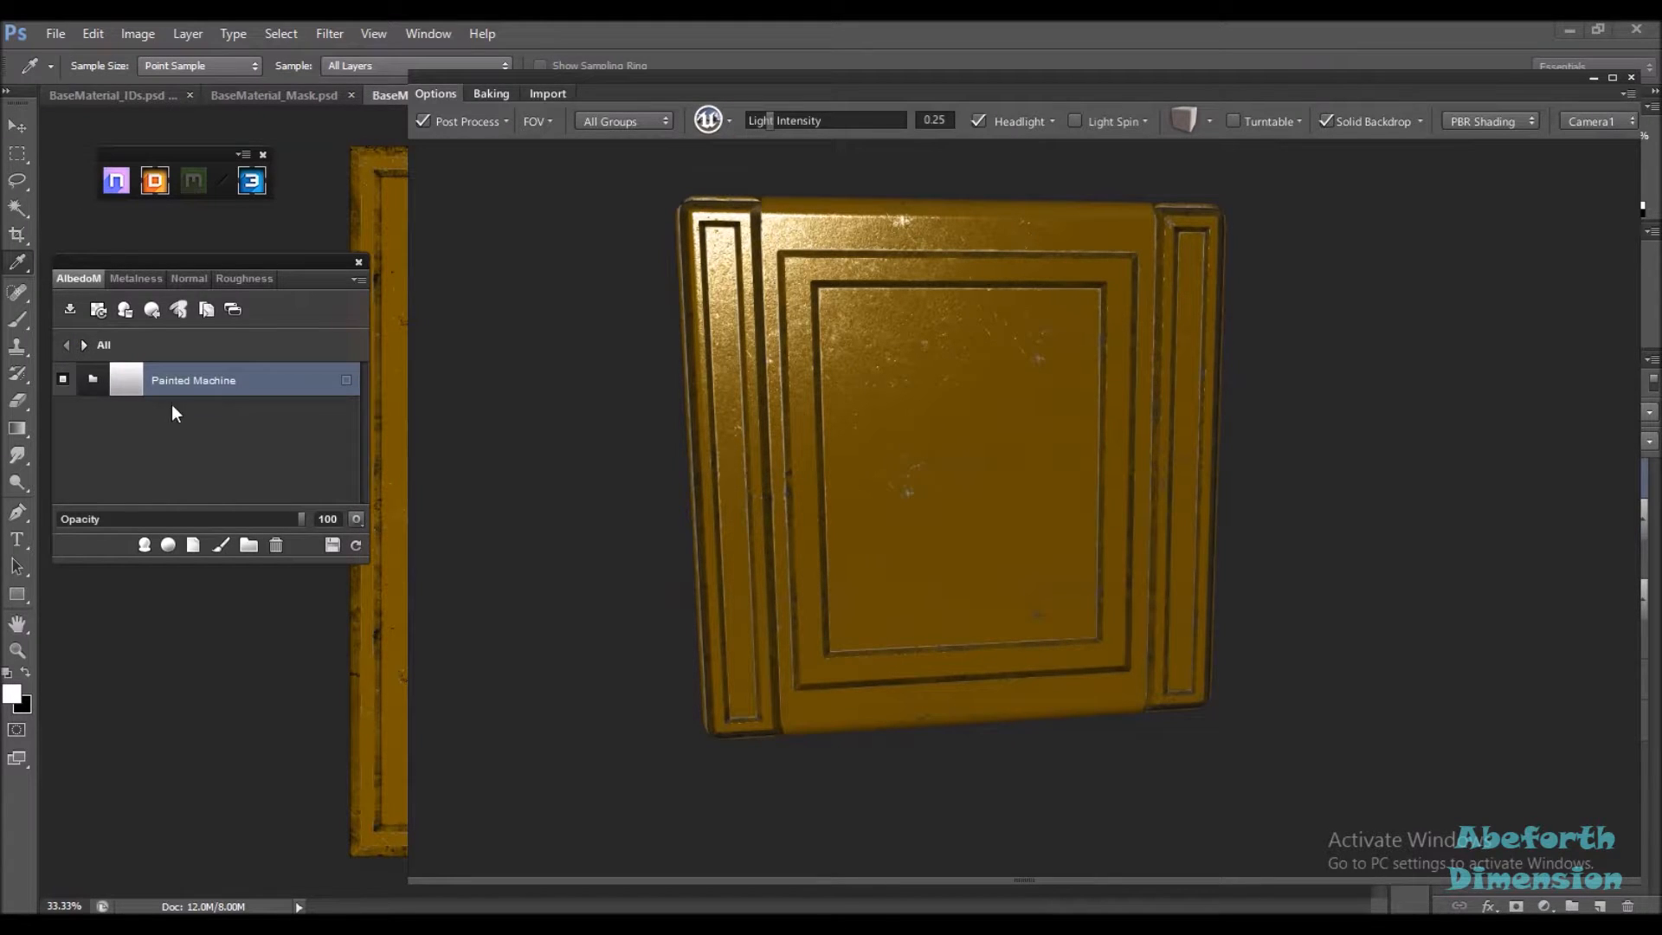
click(347, 382)
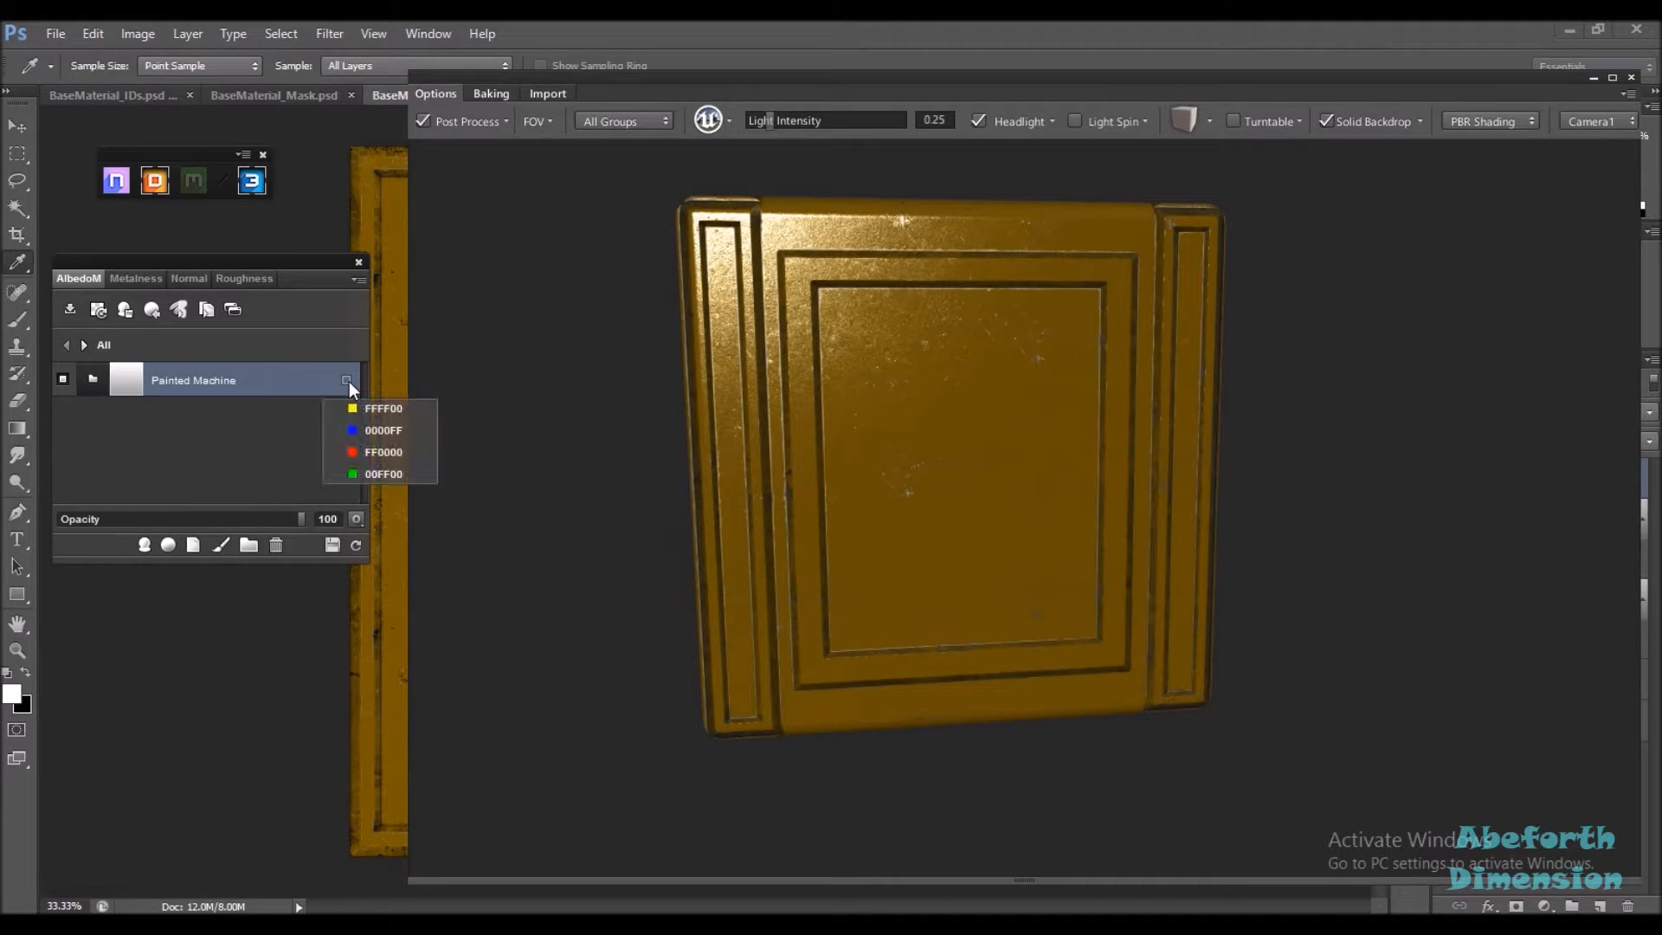
click(376, 476)
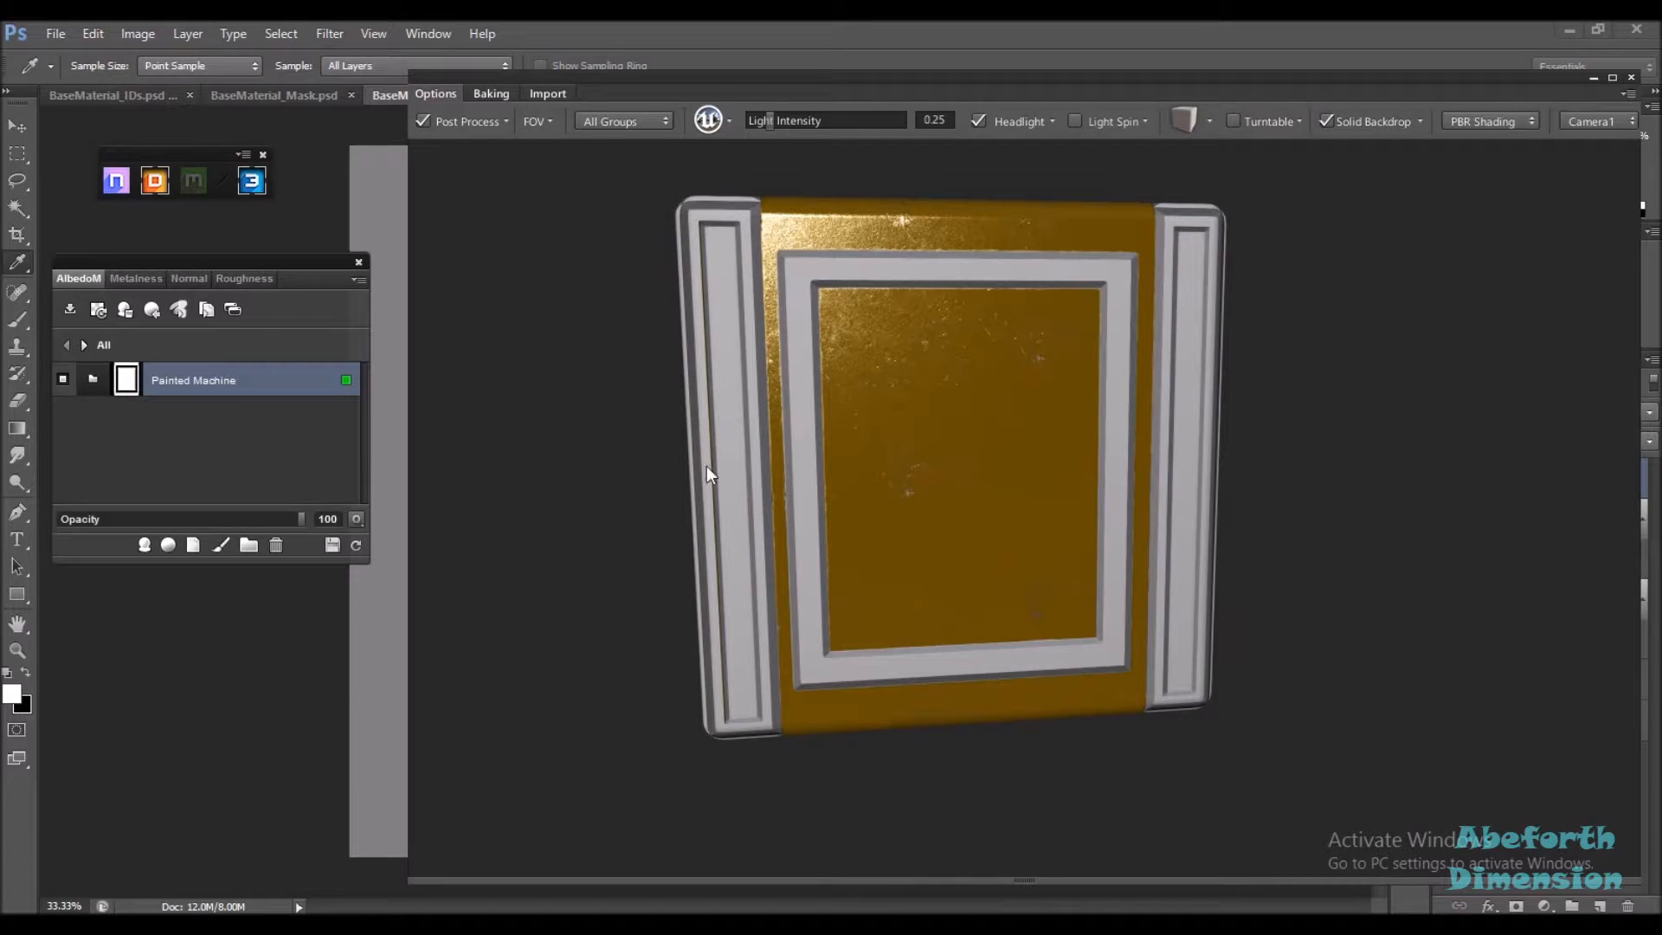
Change the reflectance color of the Paint layer in Painted Machine to dark blue 223f51 and return to the full material list
click(92, 381)
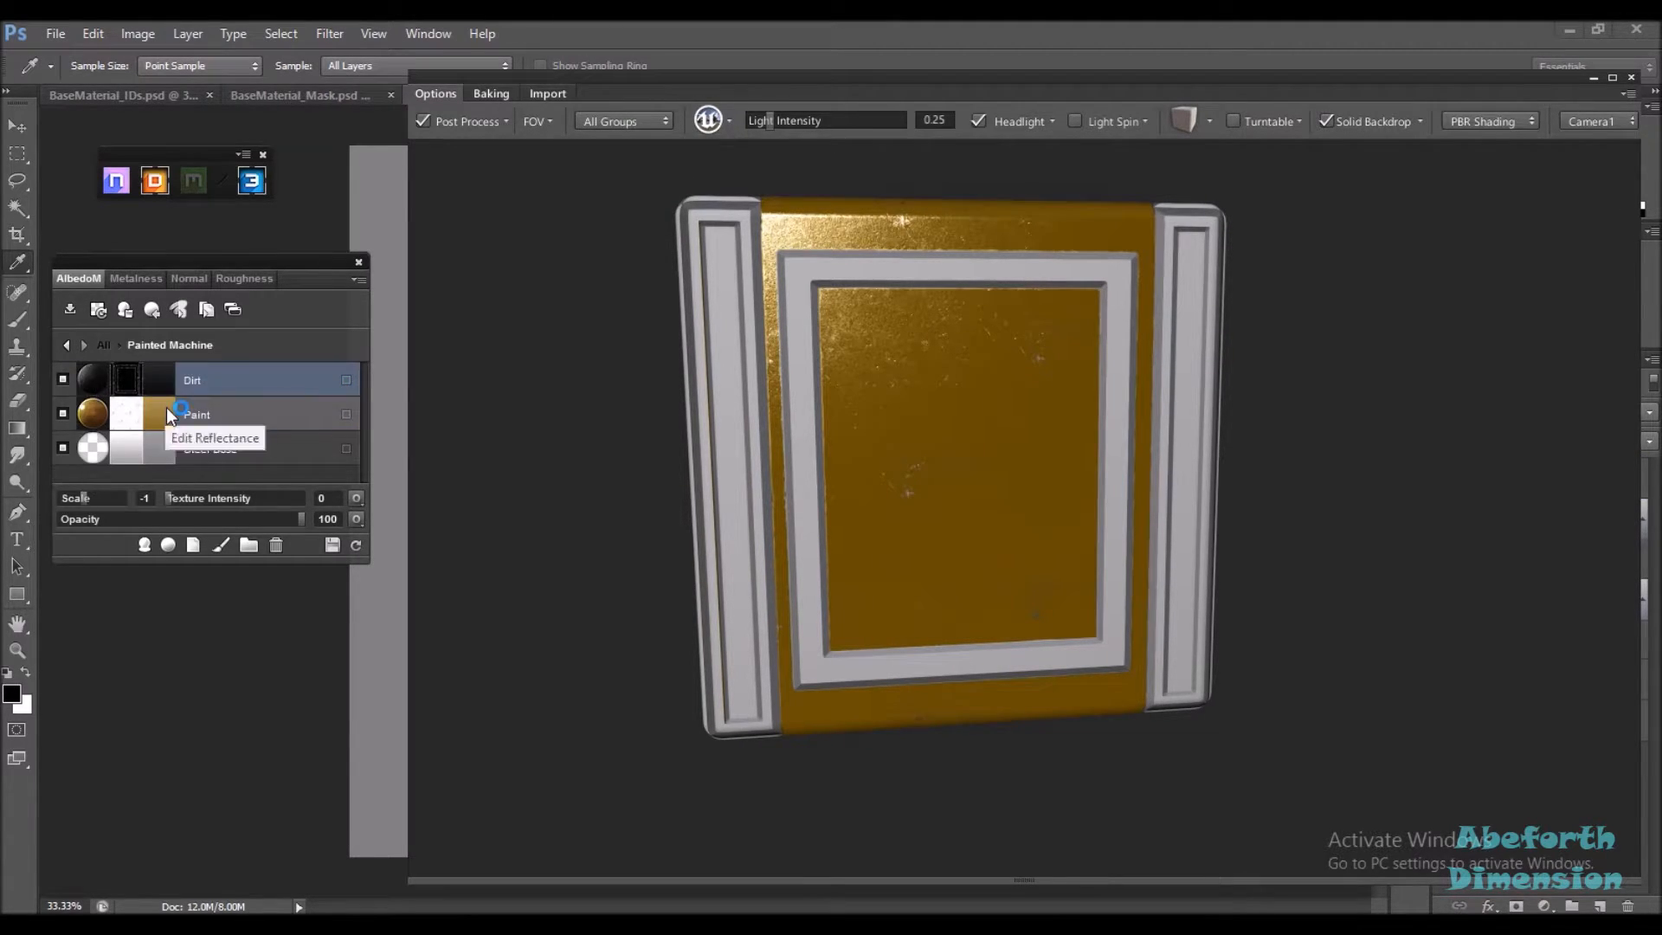
click(166, 407)
click(664, 359)
drag(666, 364, 667, 336)
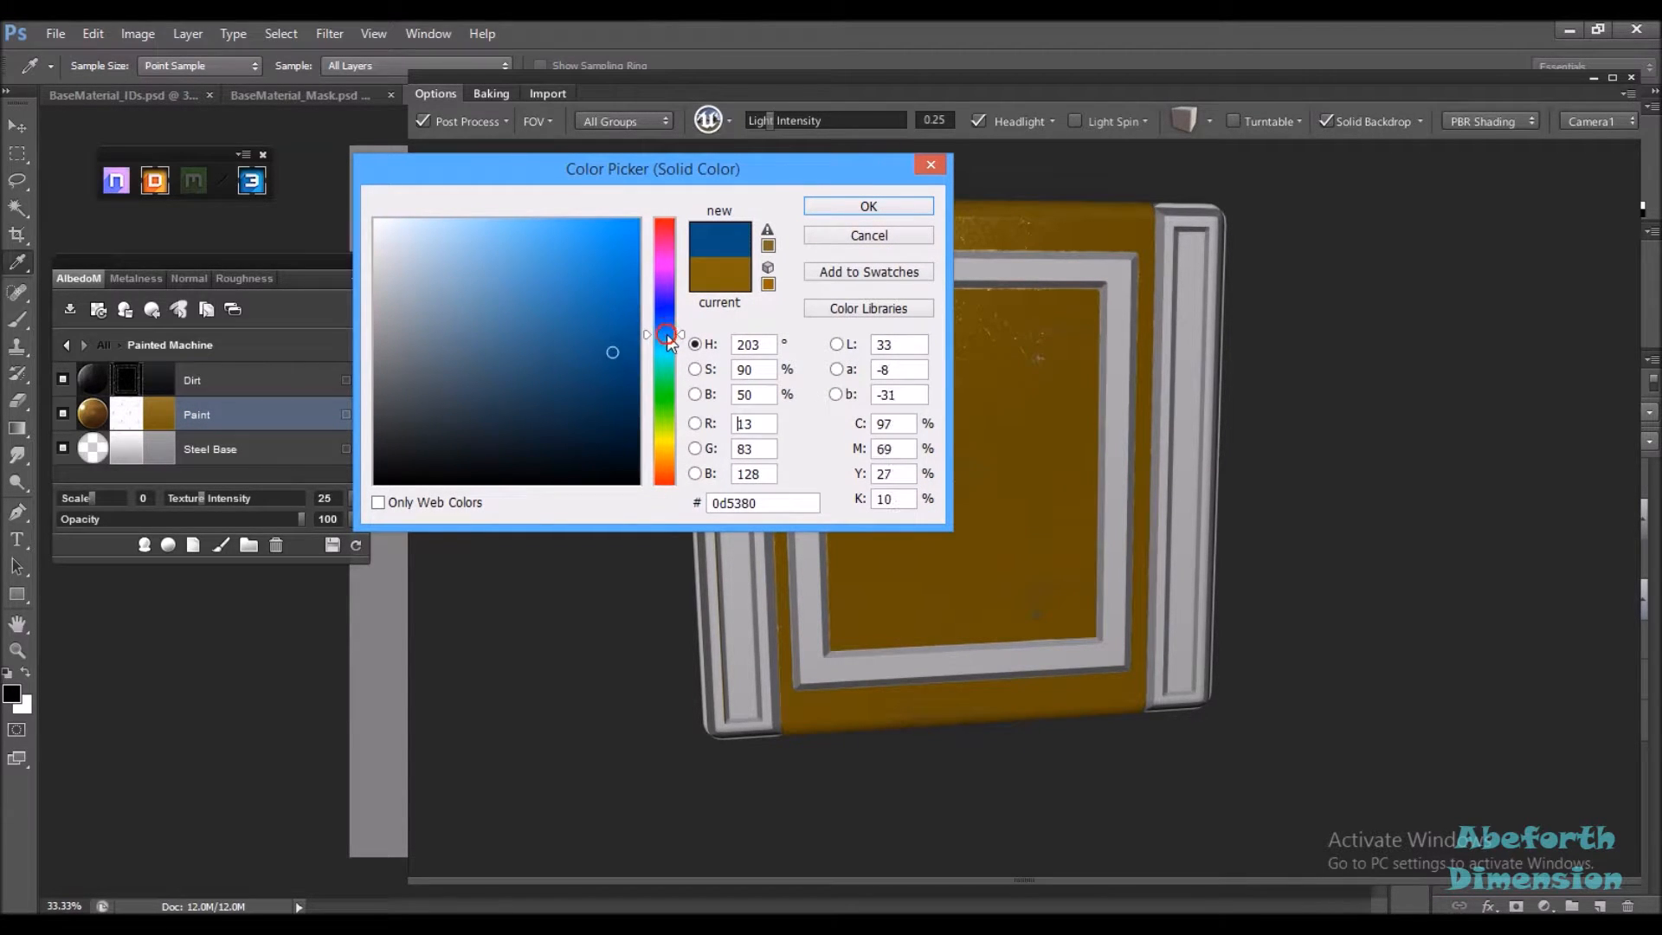
mouse_move(613, 354)
mouse_down()
mouse_move(531, 359)
mouse_move(529, 400)
mouse_up()
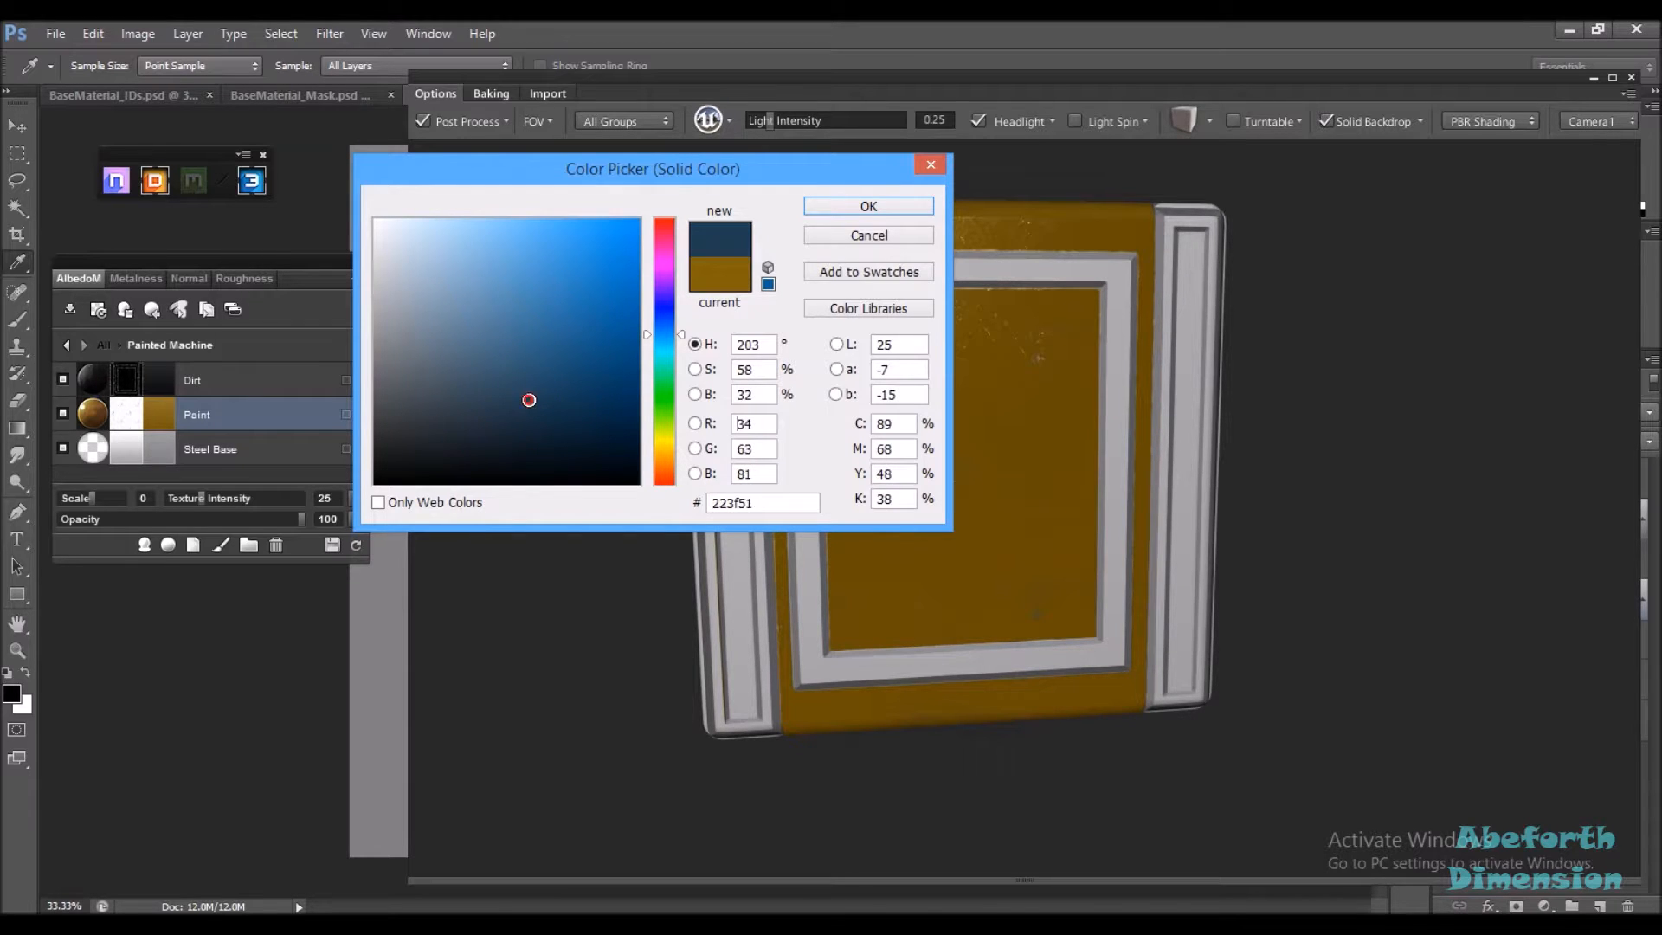
click(837, 210)
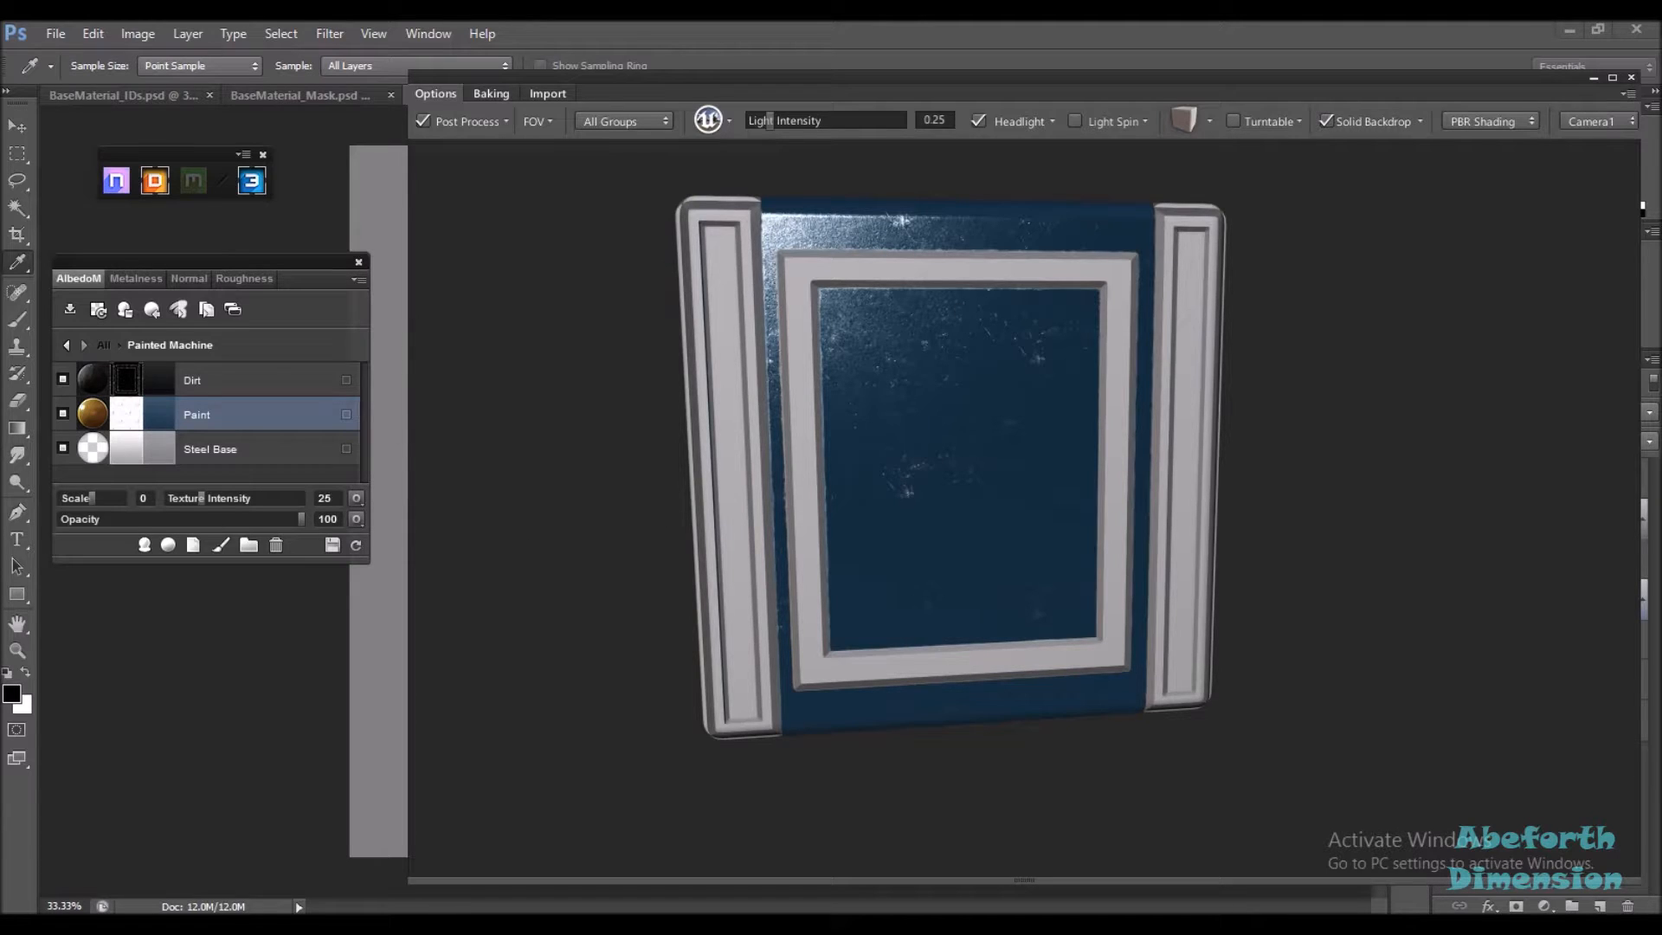
click(63, 345)
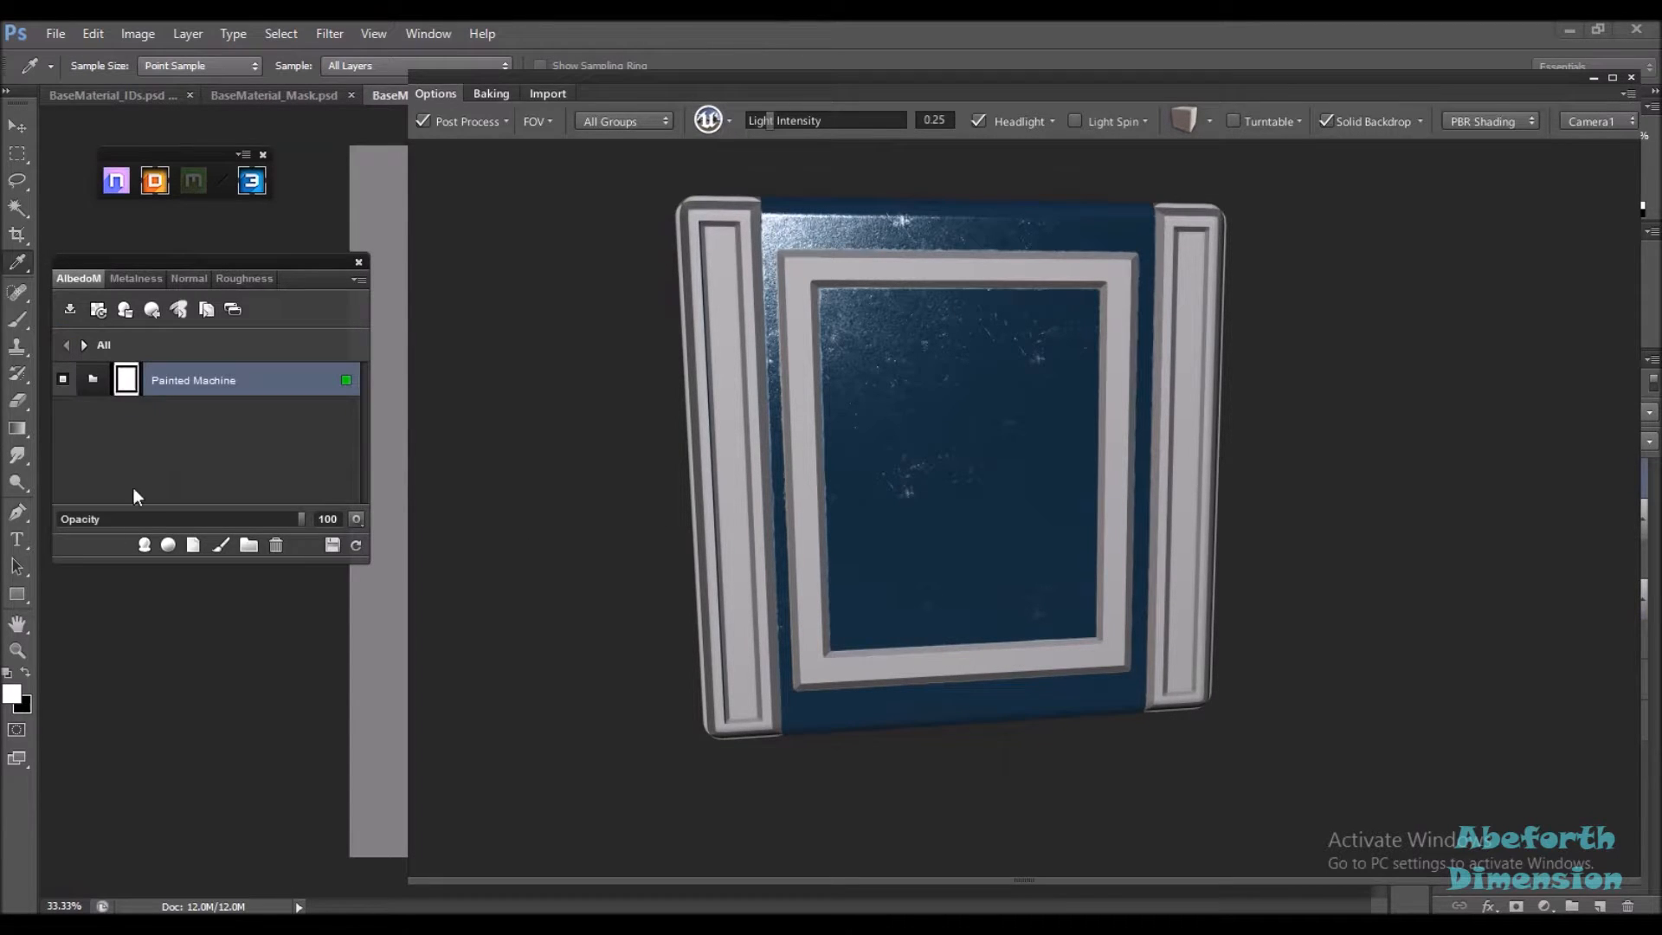
Add the Iron material from the pure metals and assign it to the red FF0000 ID color
click(144, 545)
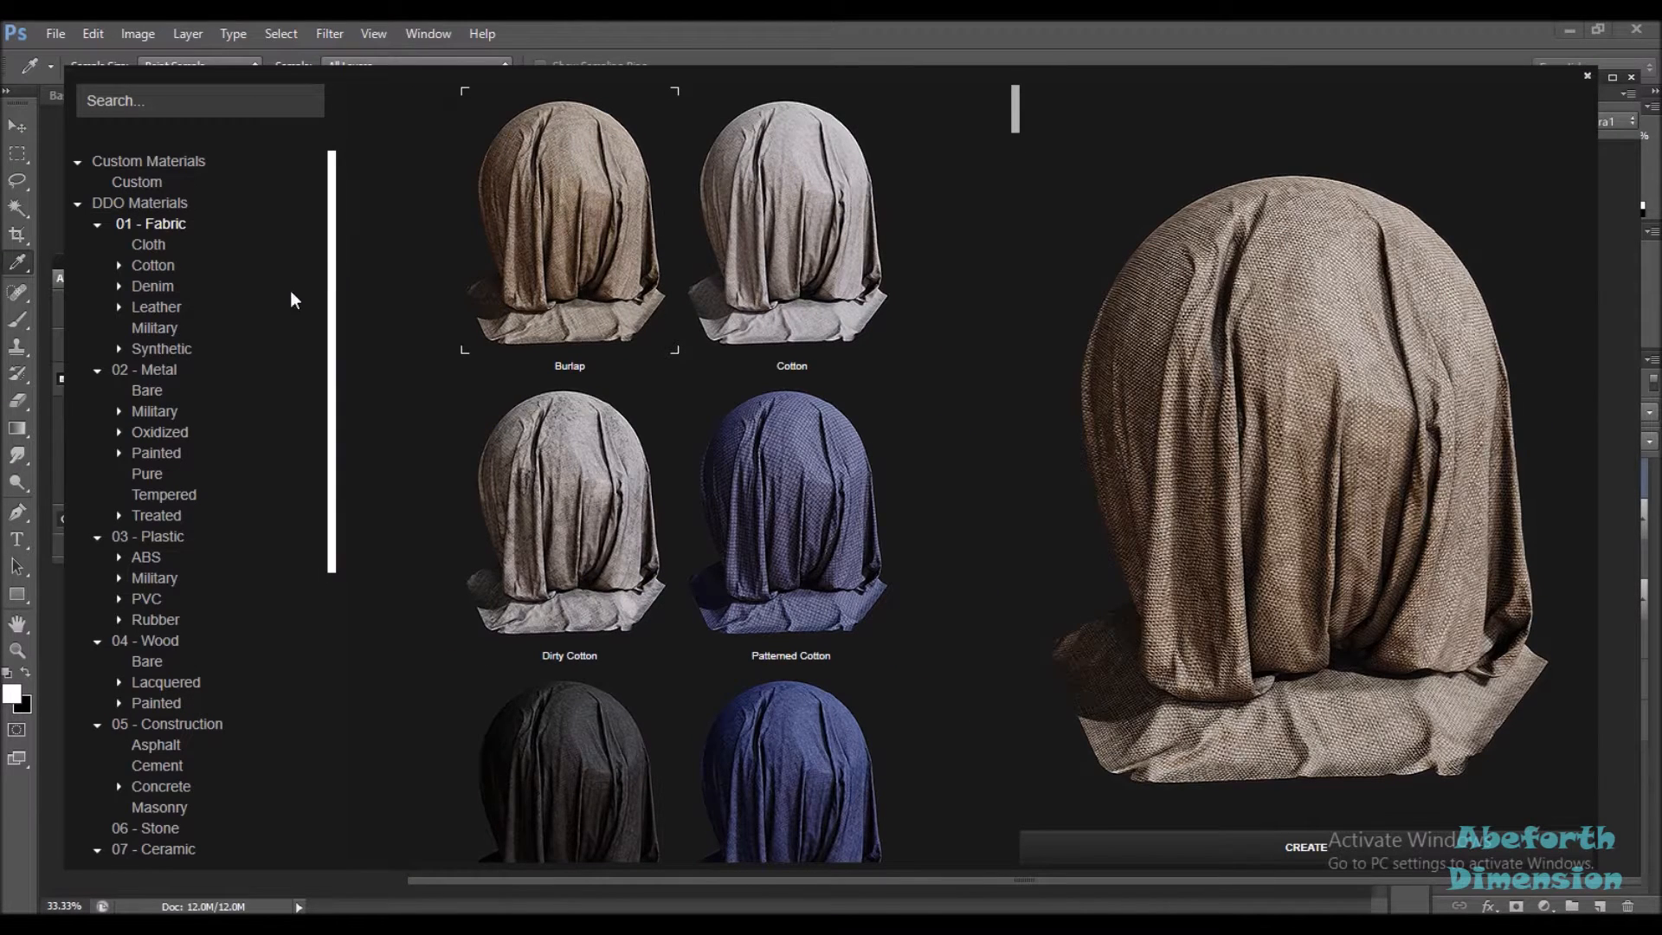
click(154, 477)
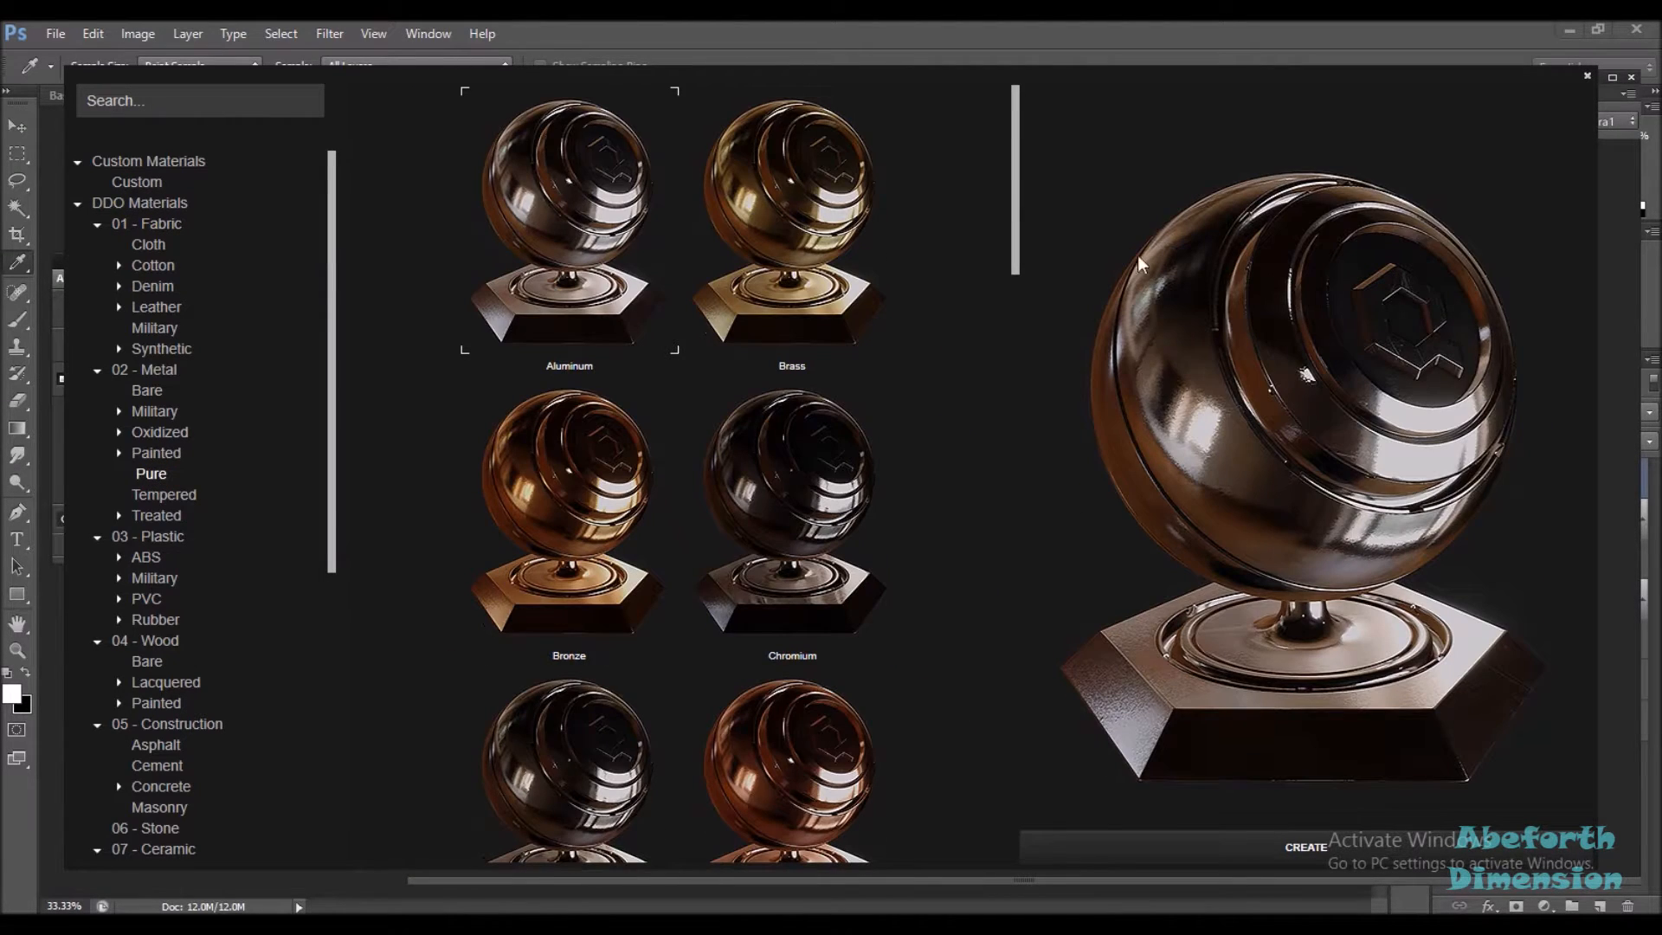
drag(1016, 232, 998, 433)
double_click(537, 590)
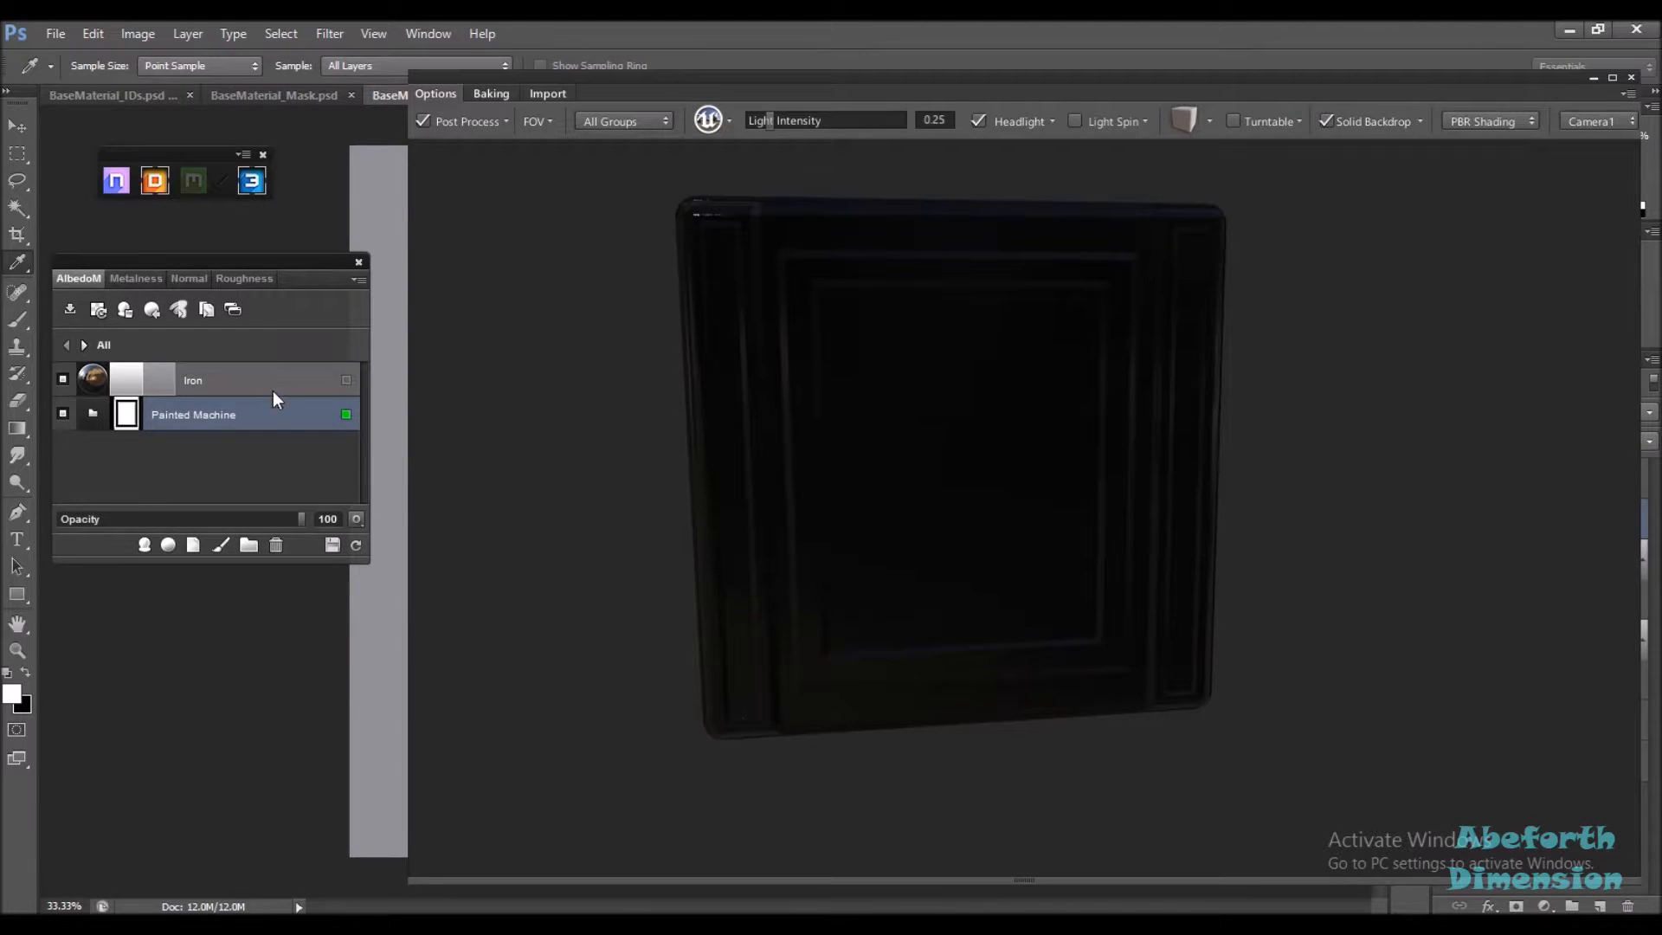
click(346, 380)
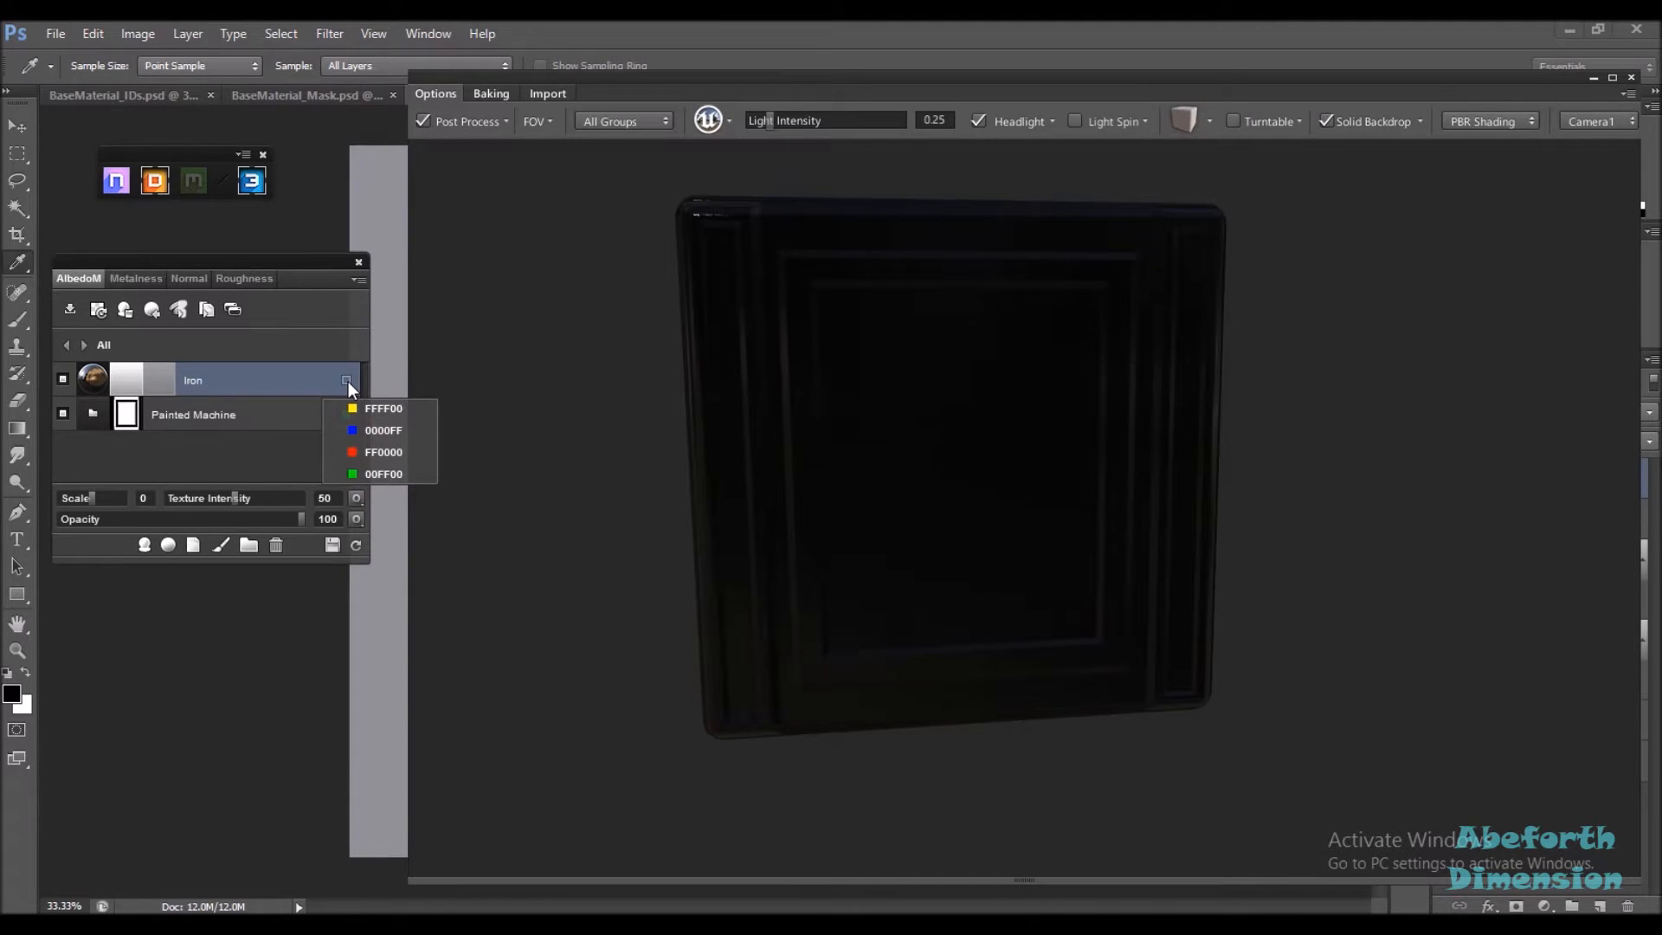
click(376, 450)
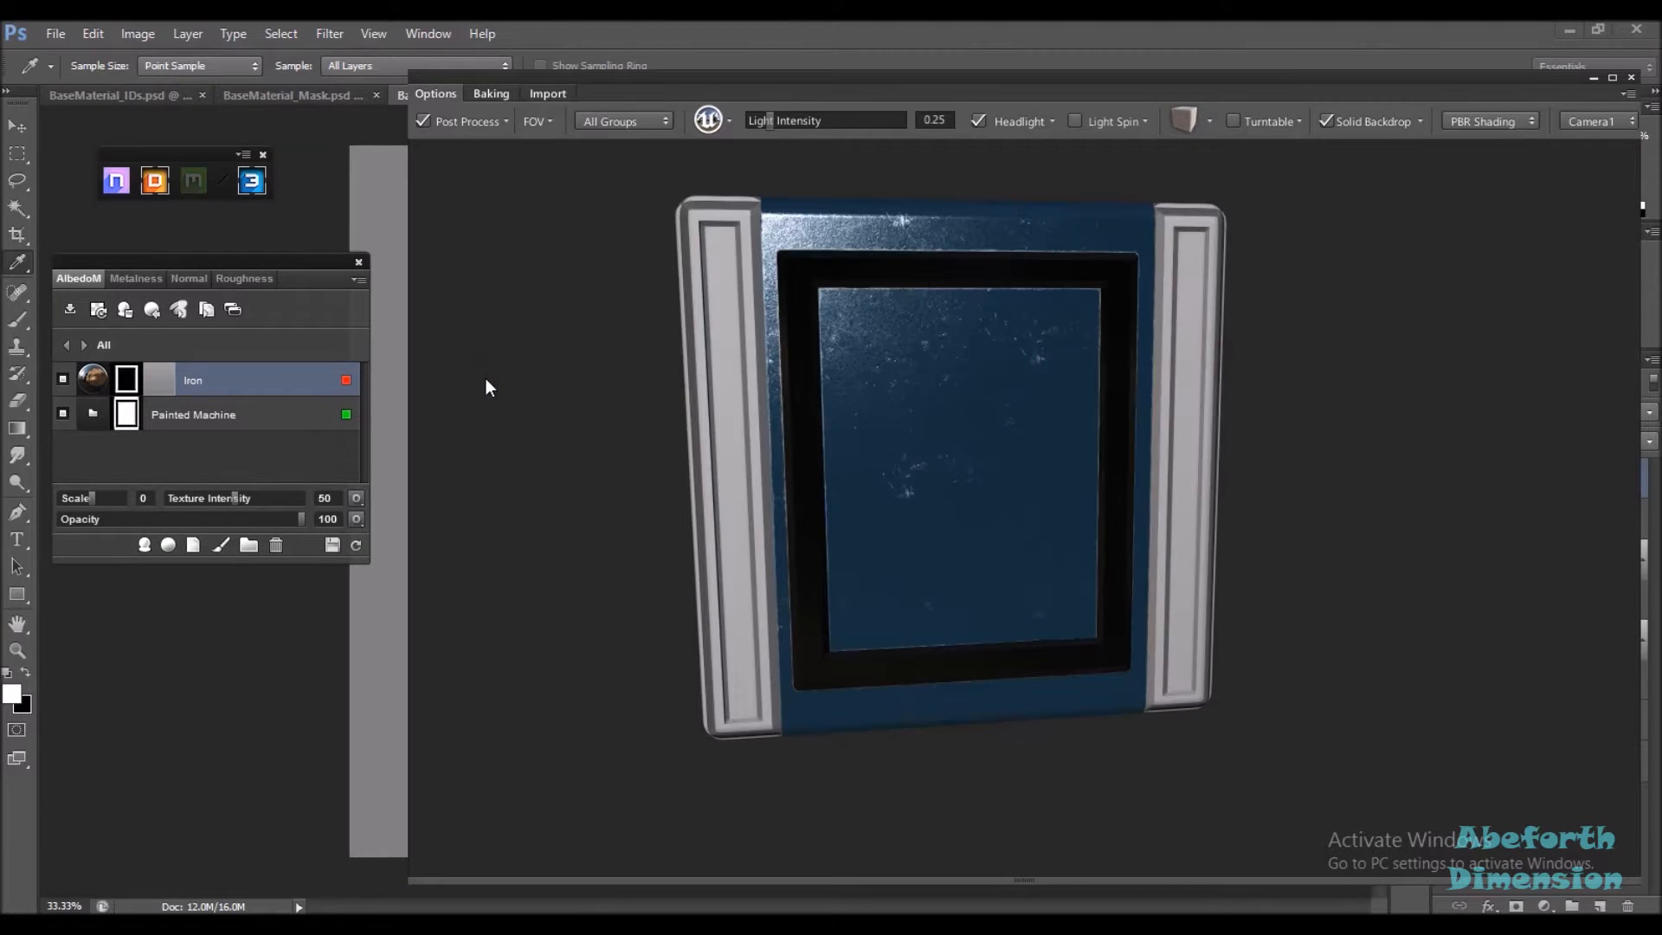
drag(910, 611, 1123, 569)
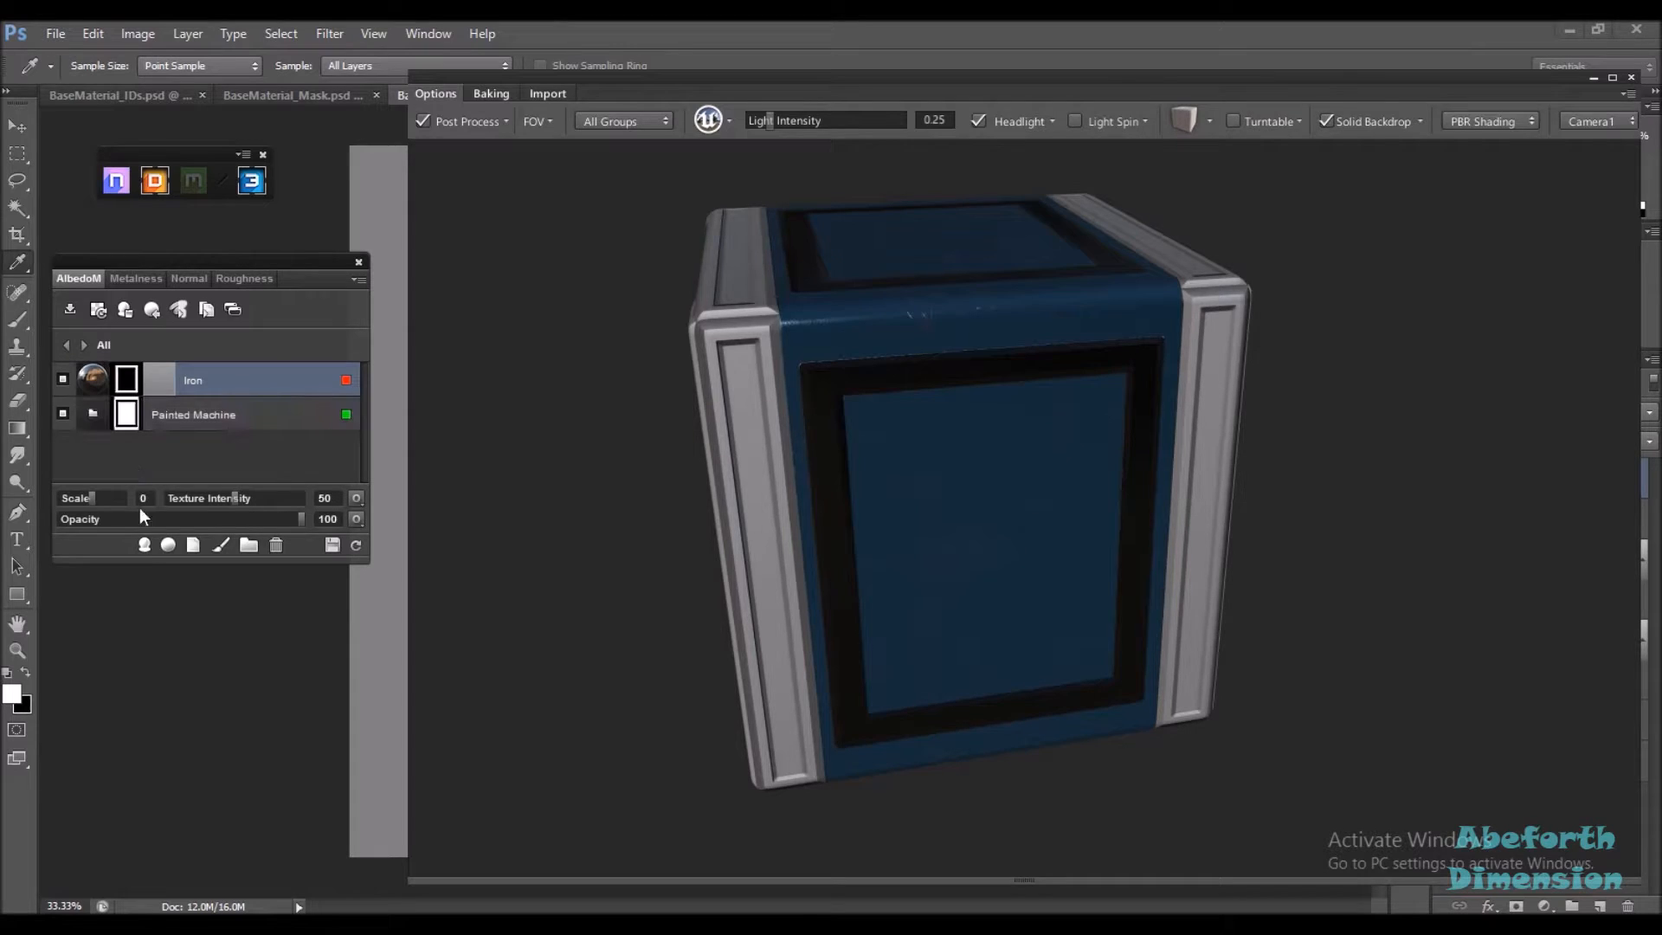
Add the Old Brushed Steel material from the bare metals and assign it to the blue 0000FF ID color
click(144, 546)
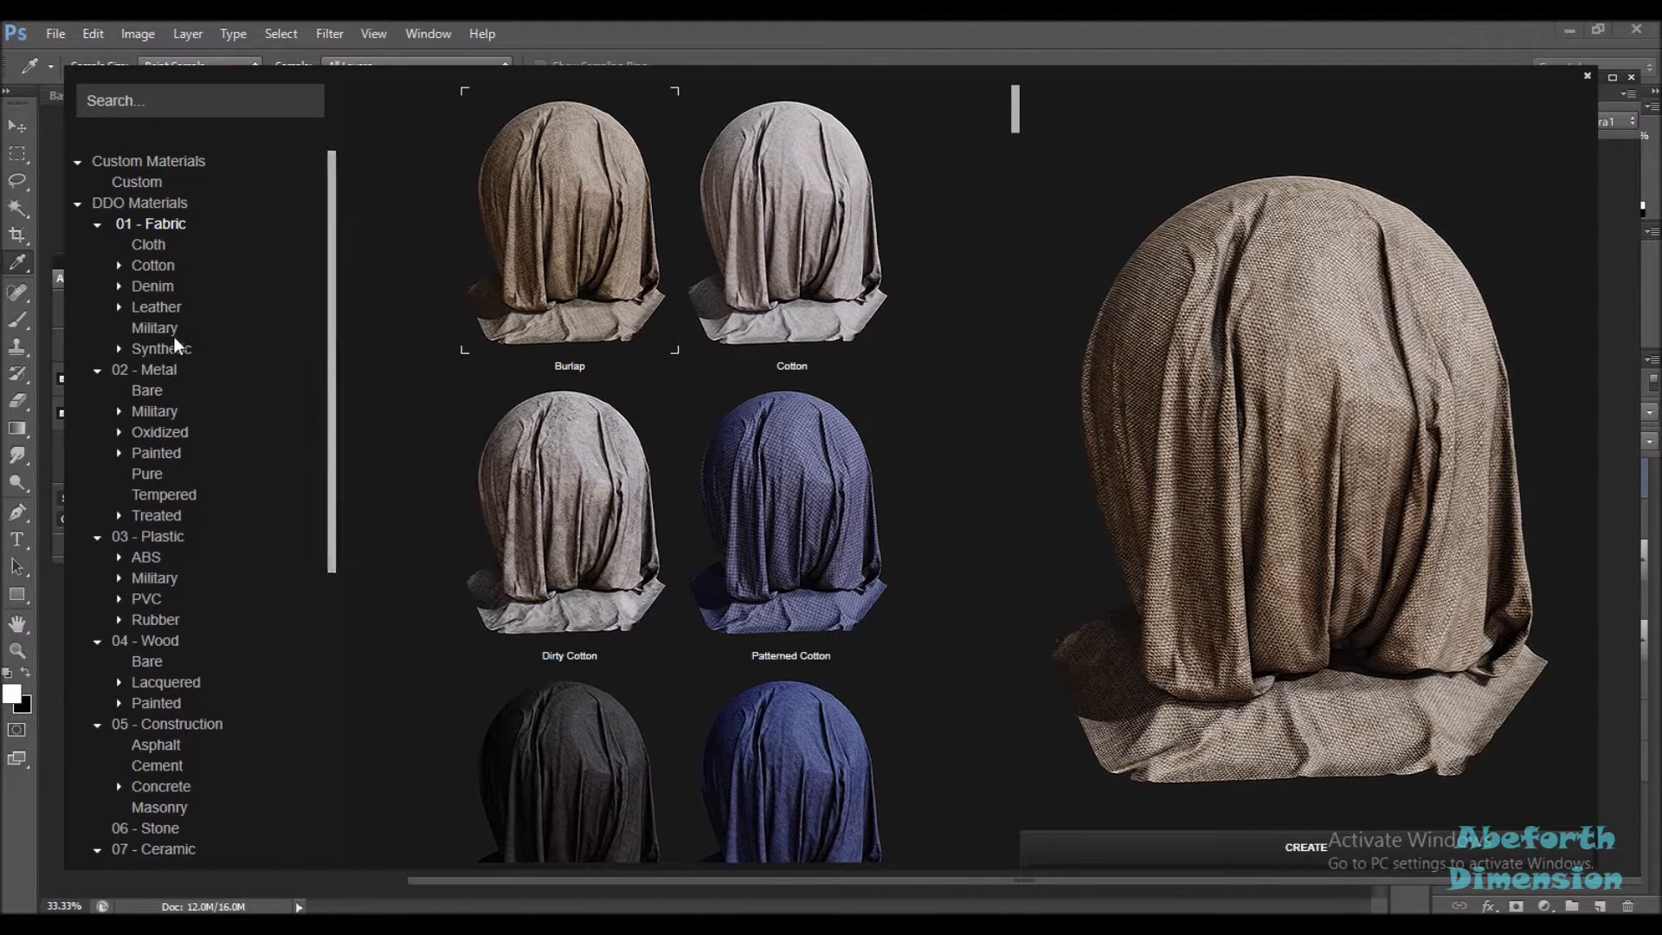
click(149, 391)
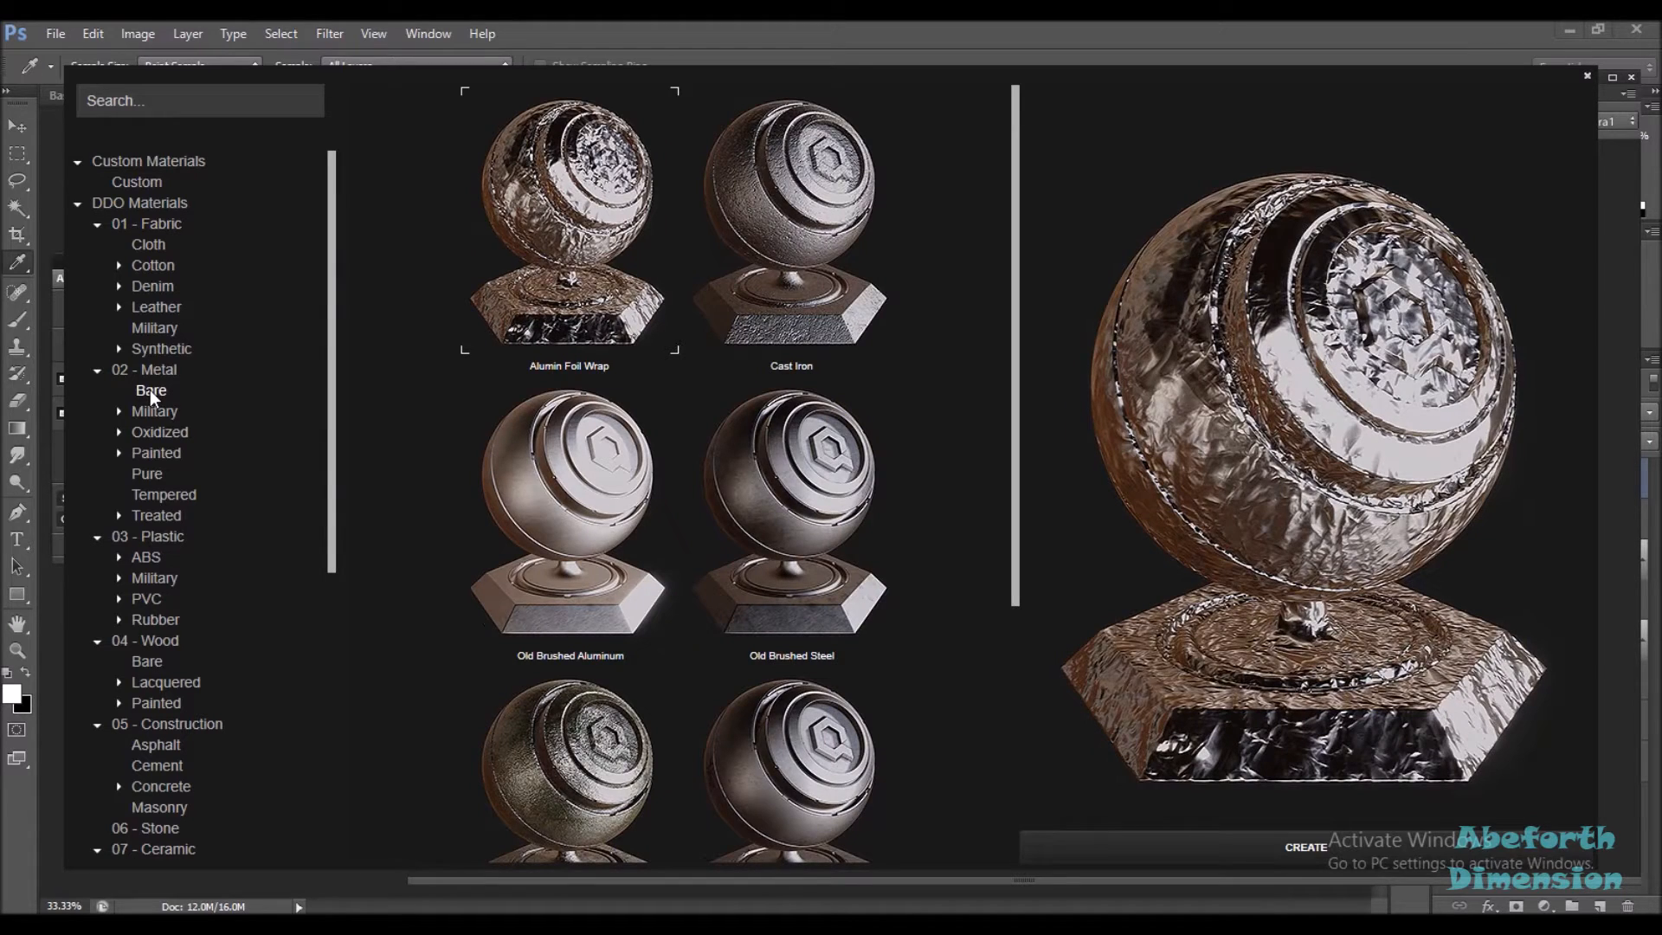
scroll(1015, 420, down, 1)
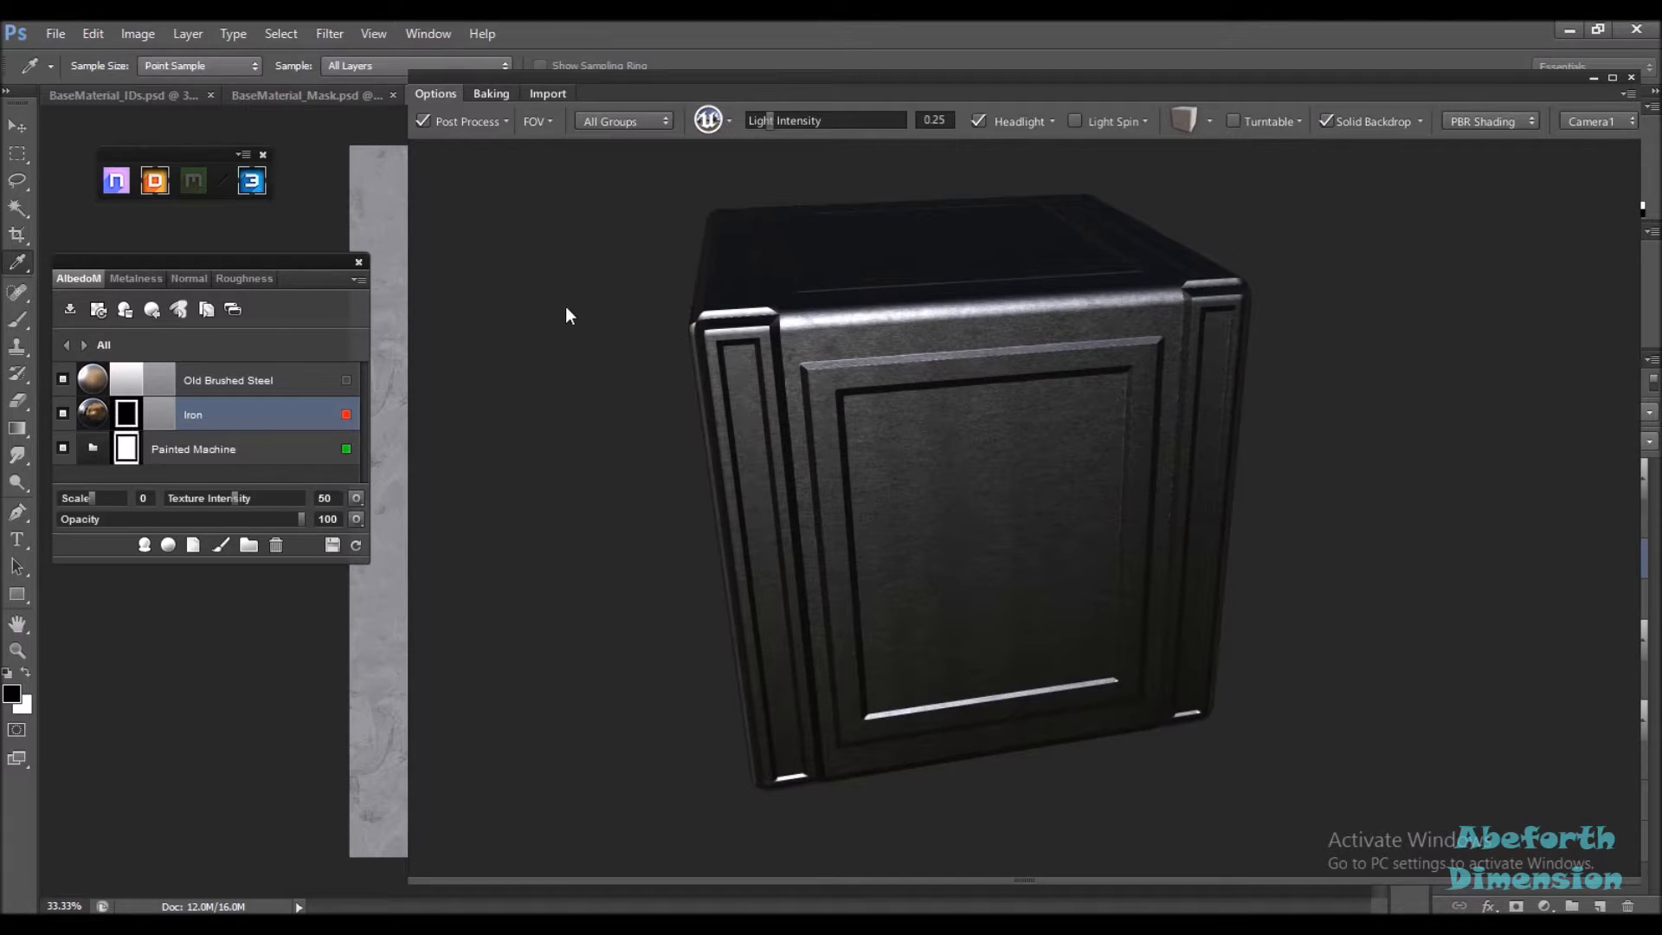
click(305, 381)
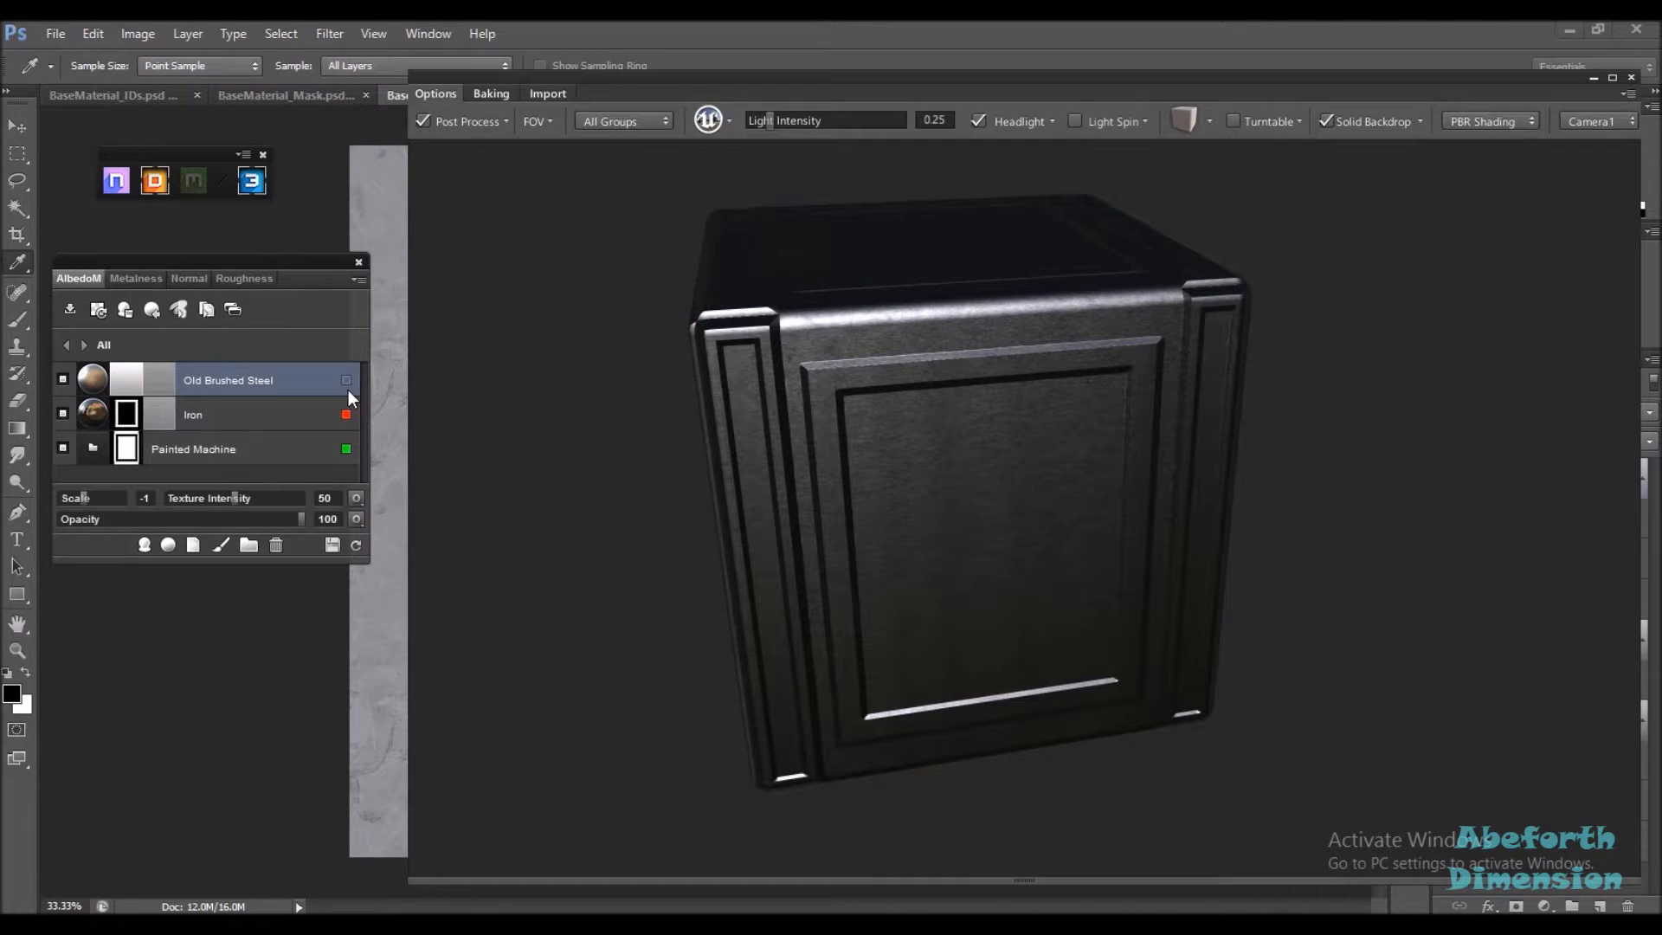
click(346, 381)
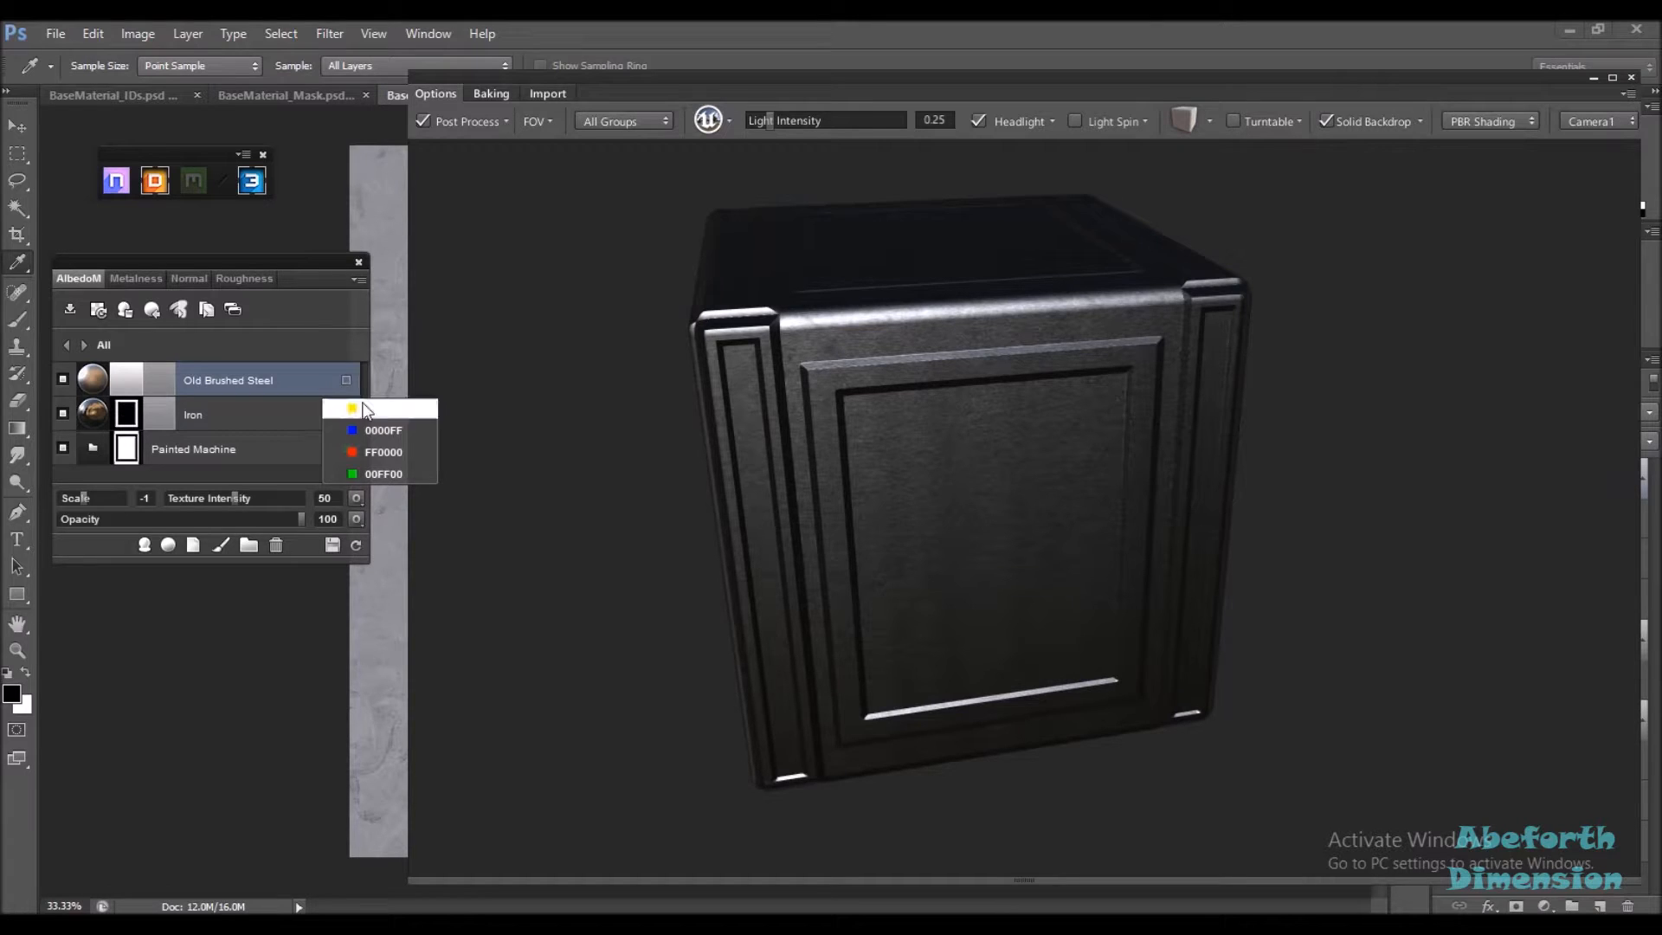
click(372, 429)
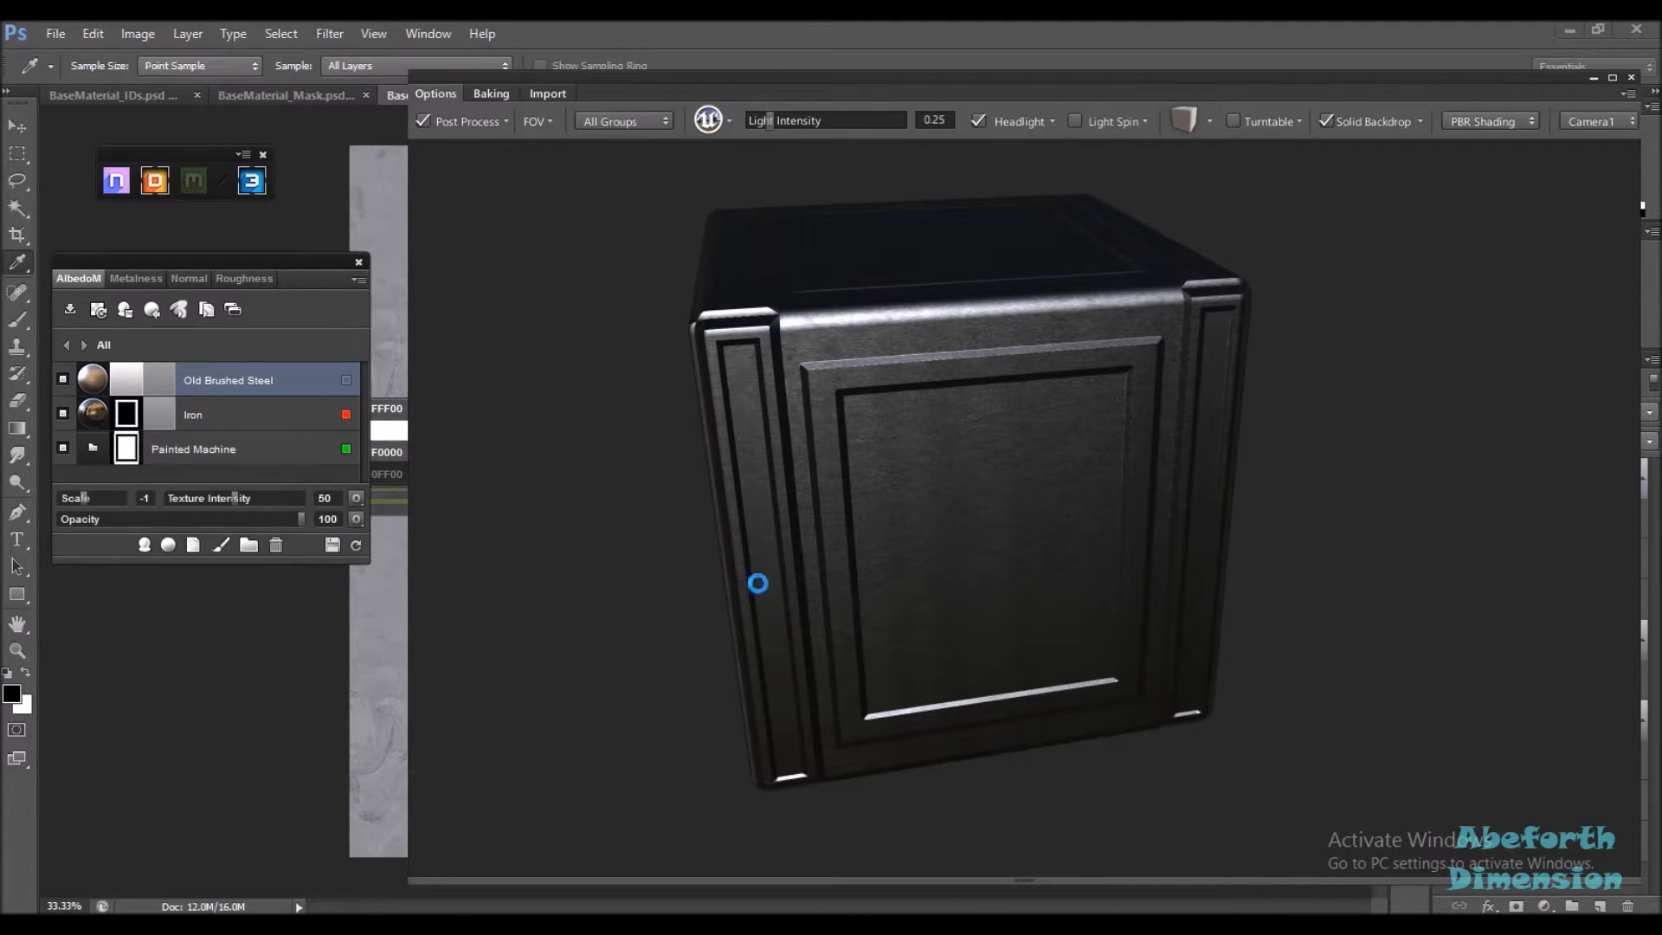
drag(654, 642, 584, 623)
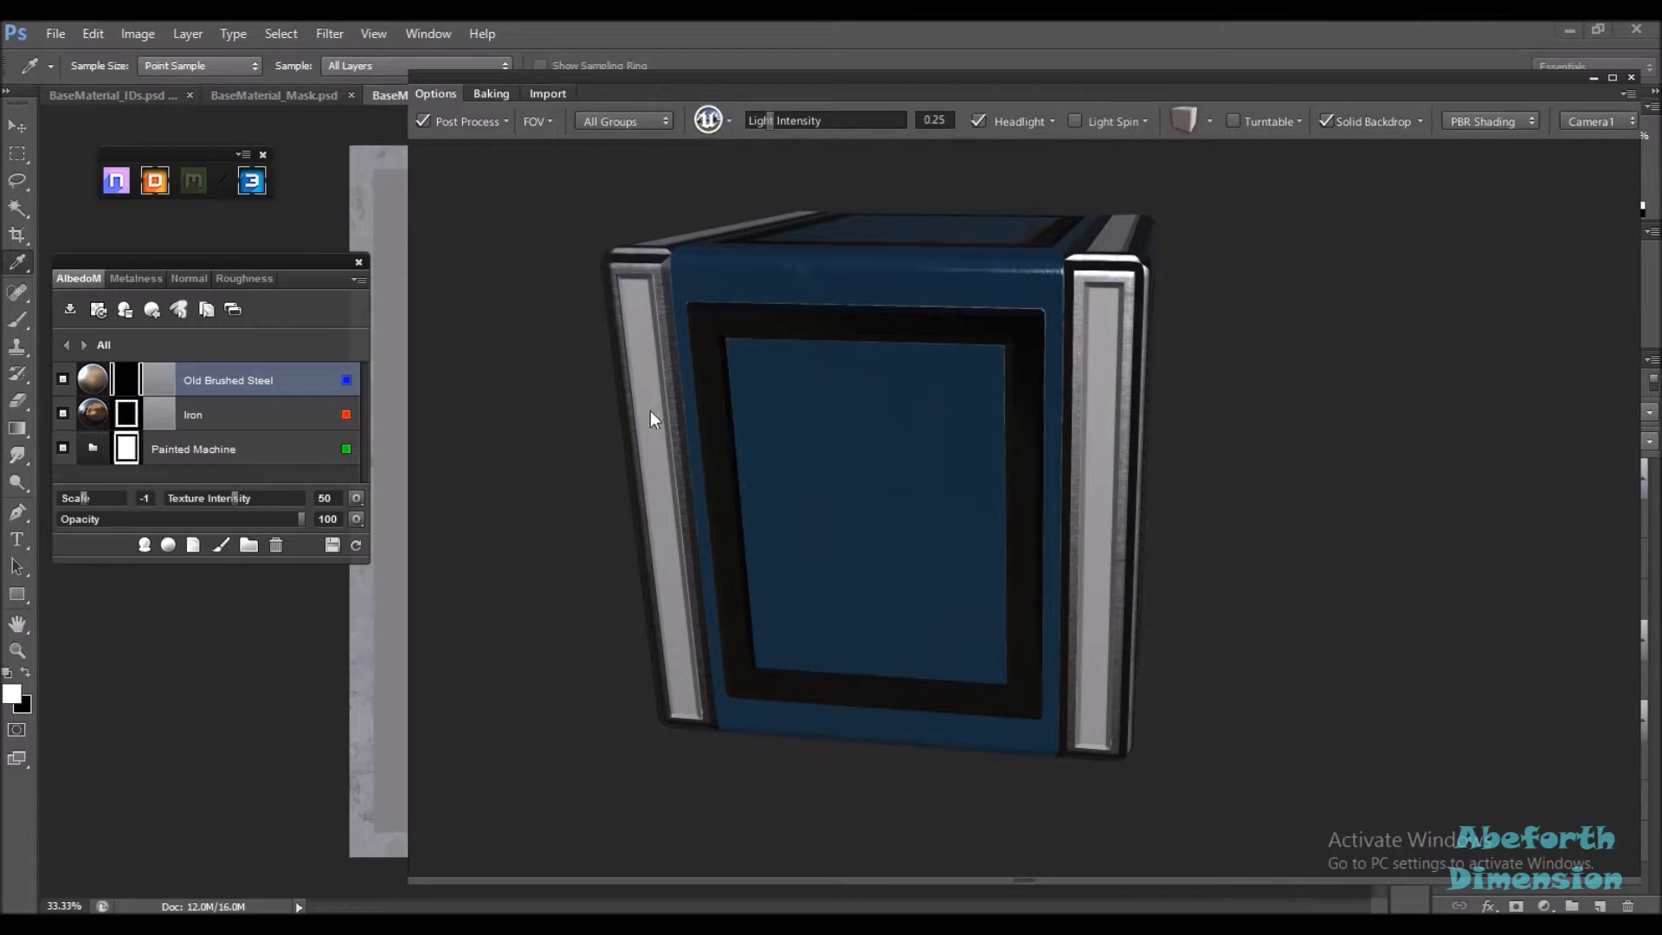
Add the Plexi Glass material from the legacy glass category above the existing materials
click(143, 544)
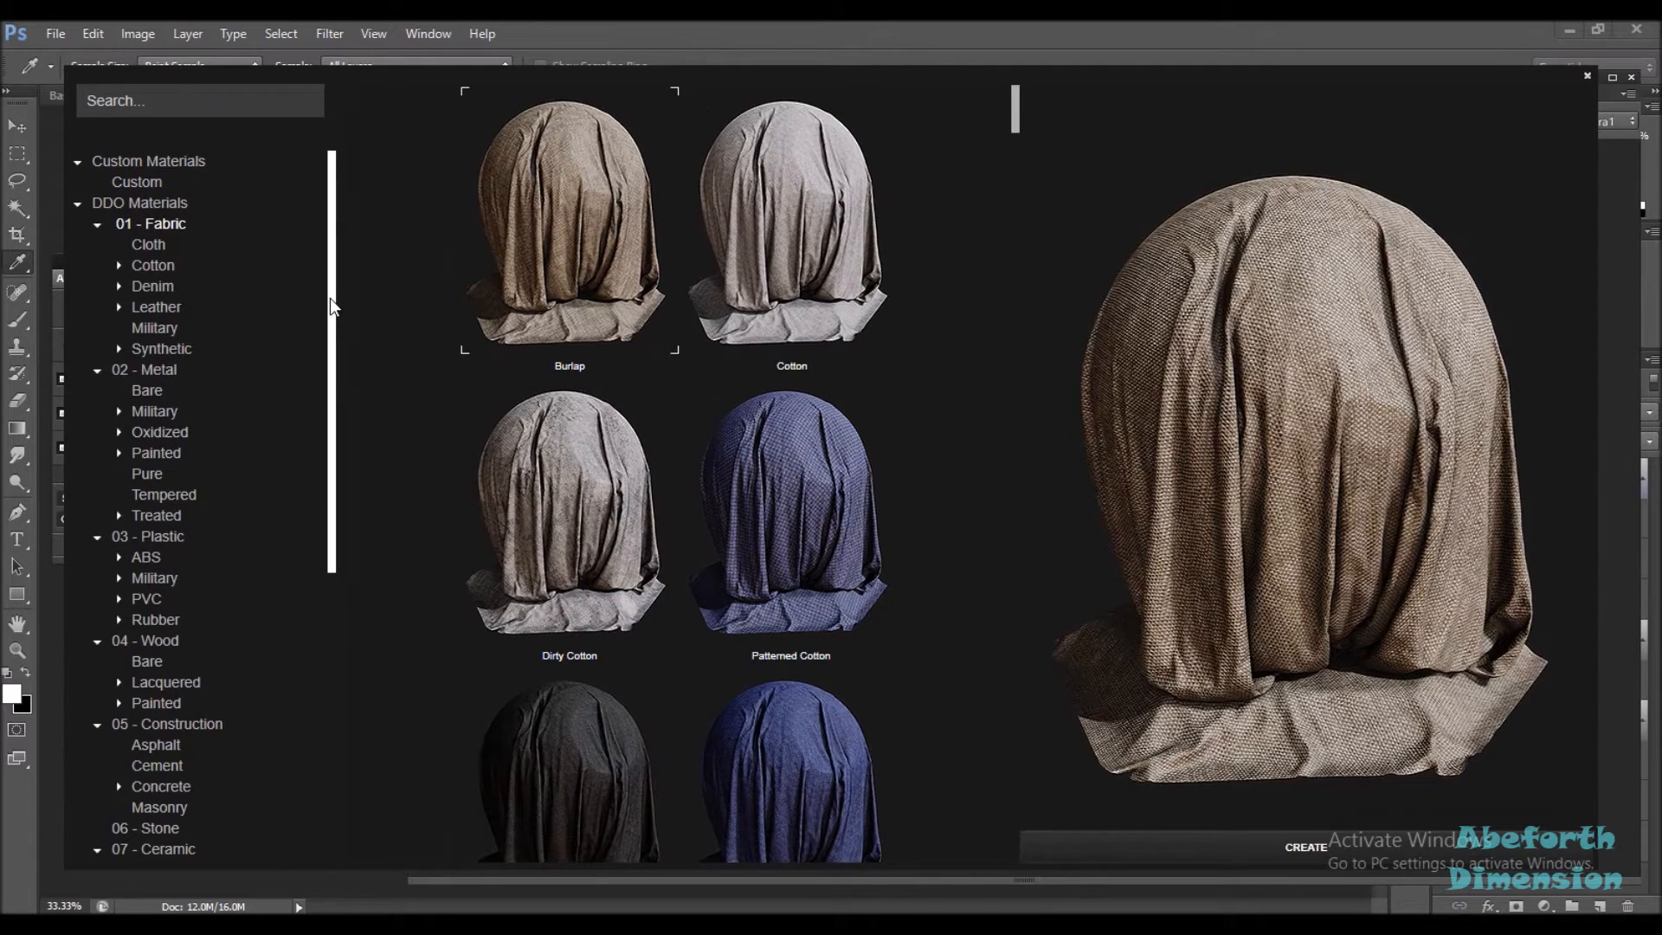
drag(329, 299, 329, 325)
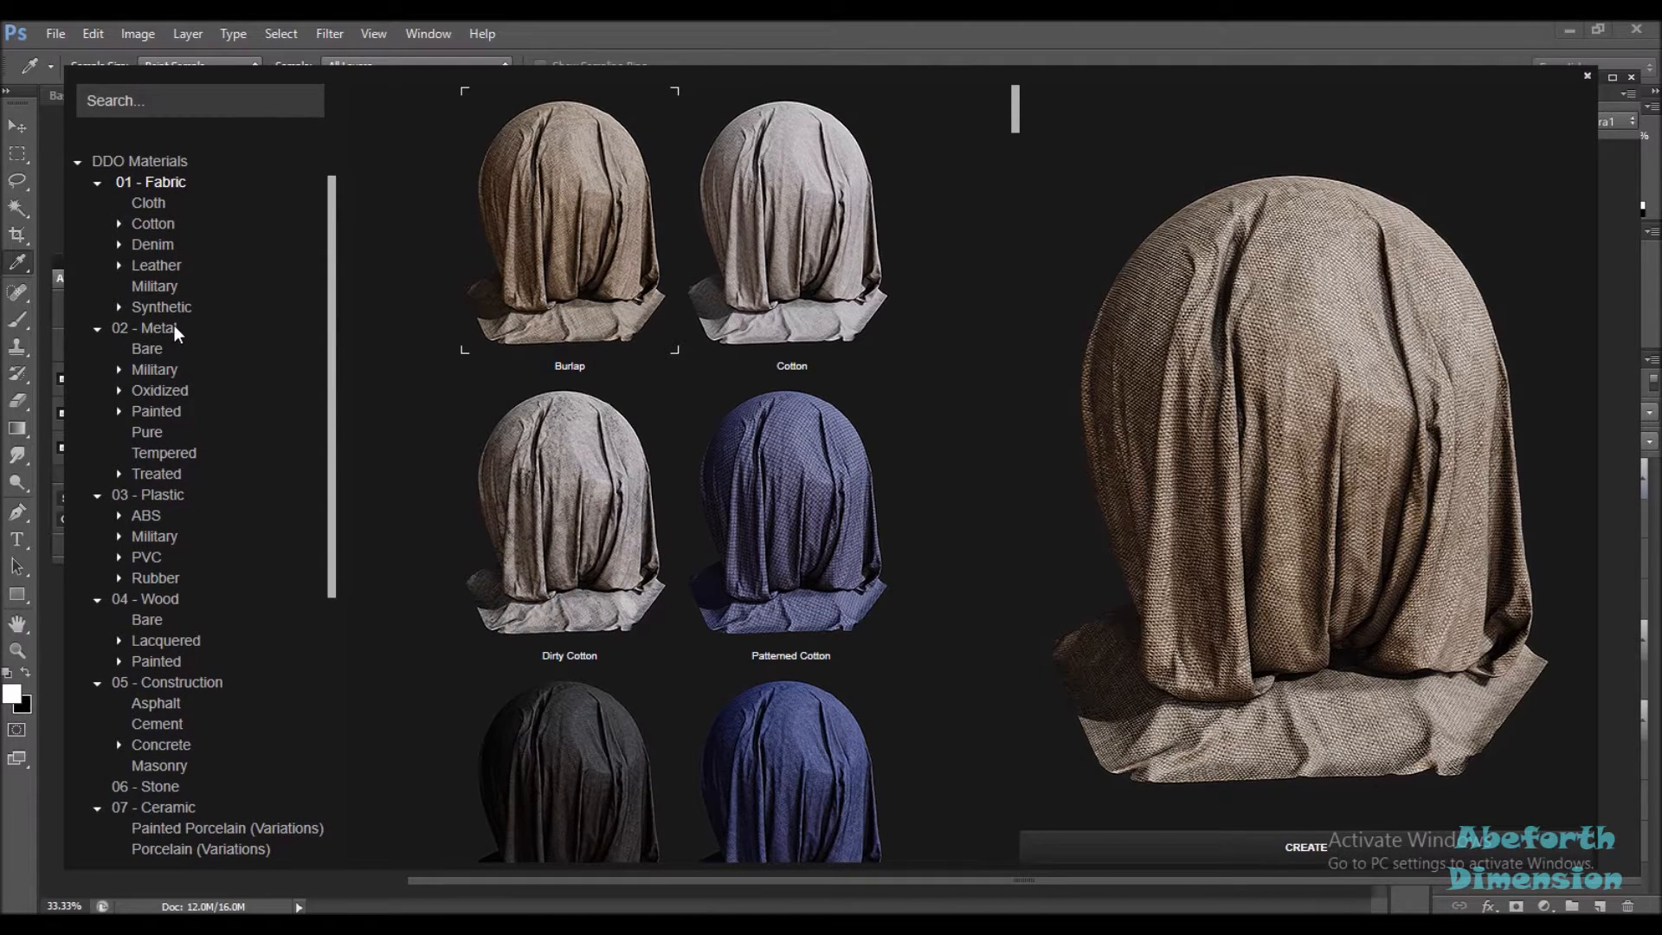
drag(331, 463, 358, 758)
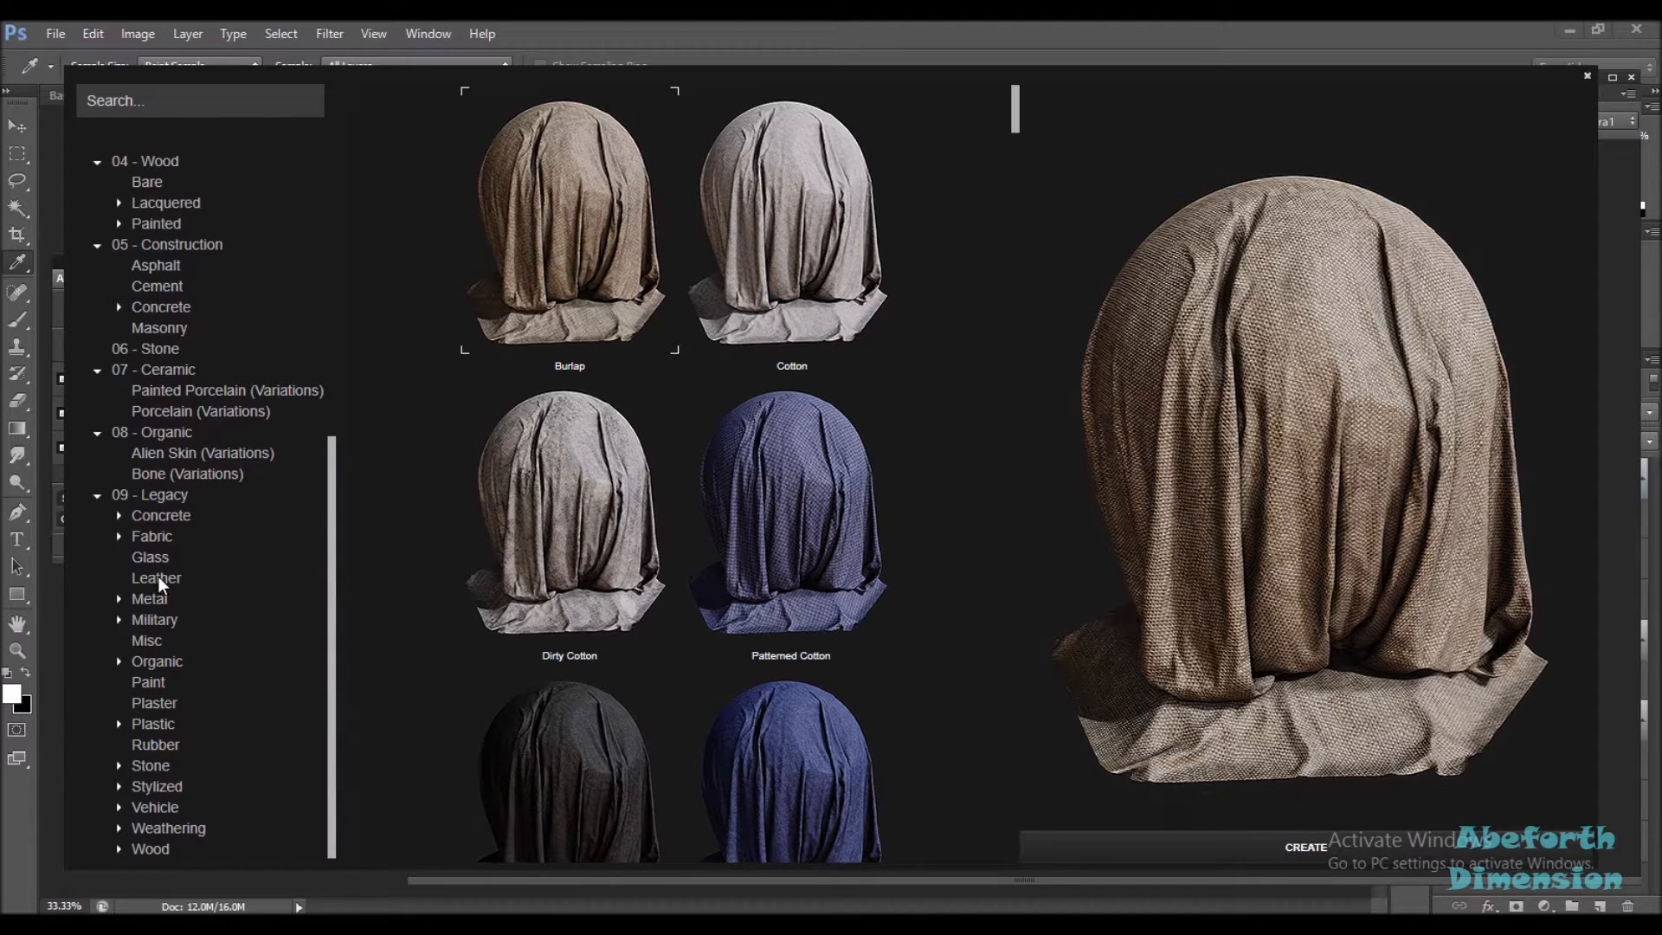
click(152, 557)
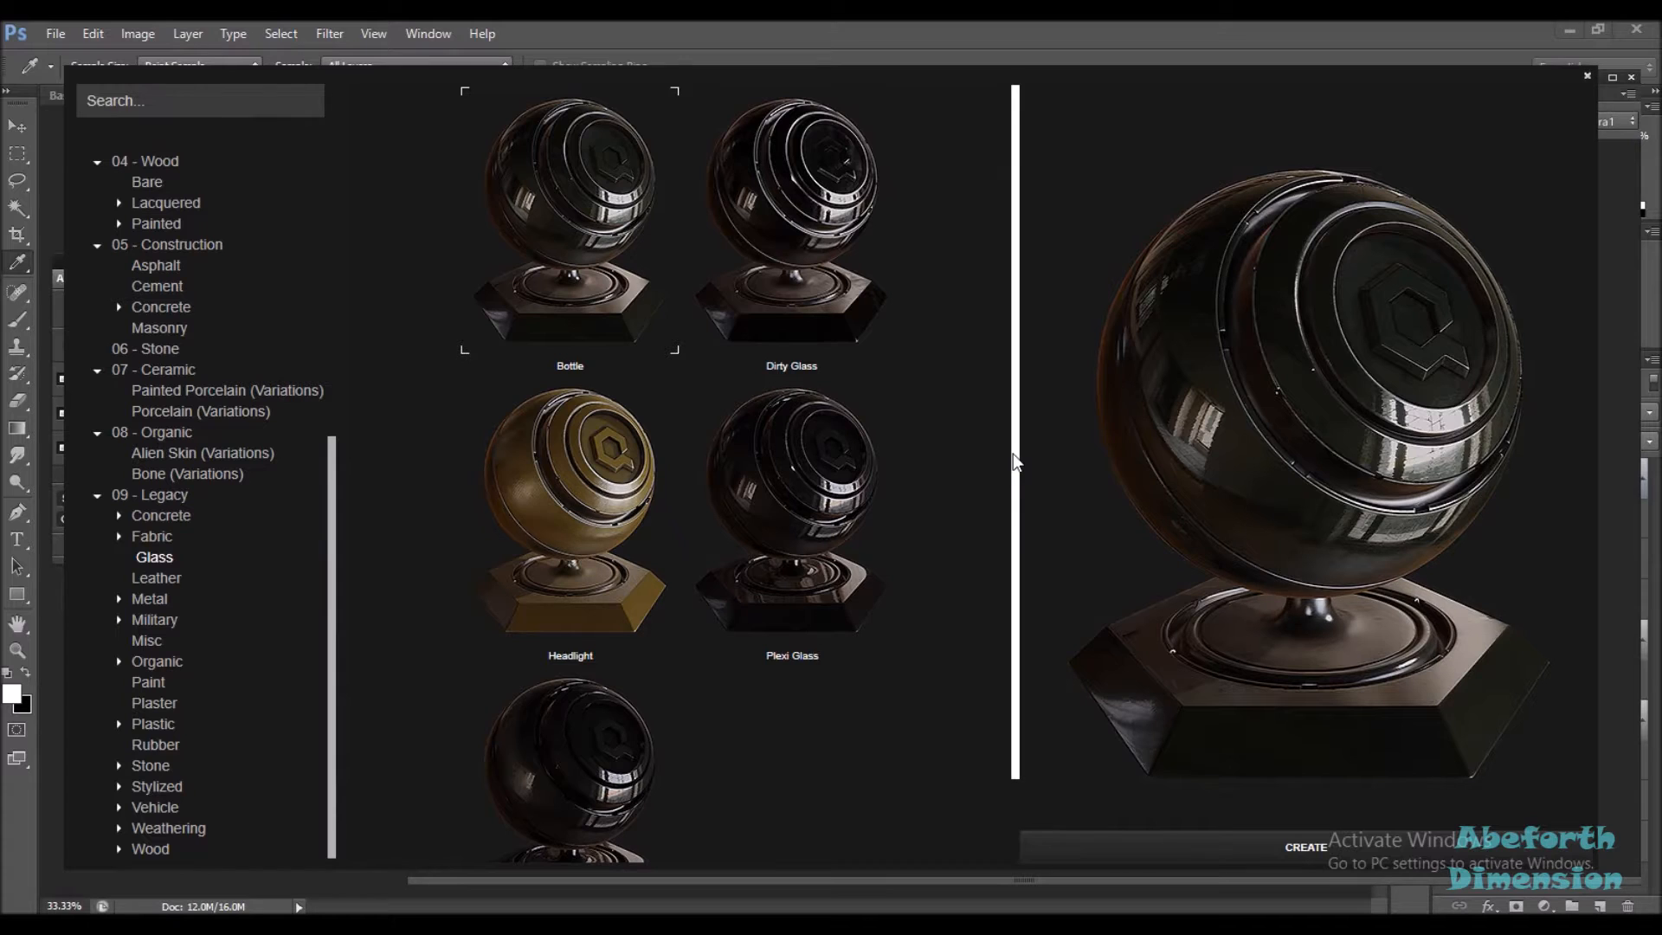
drag(1016, 453, 1014, 552)
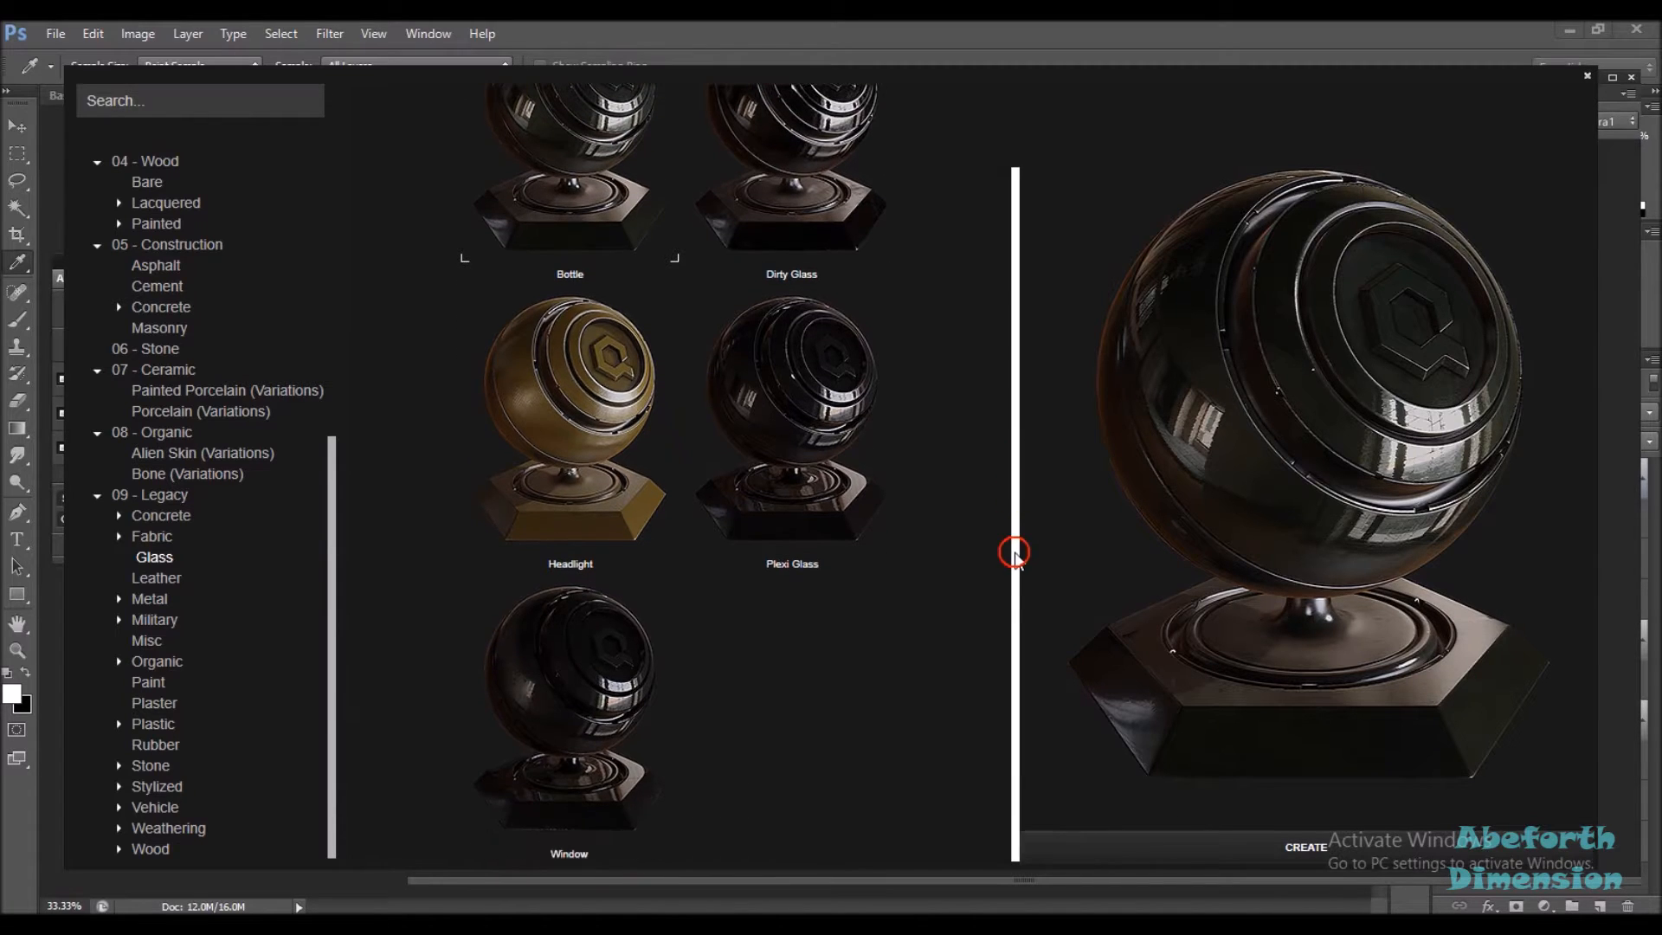
double_click(809, 475)
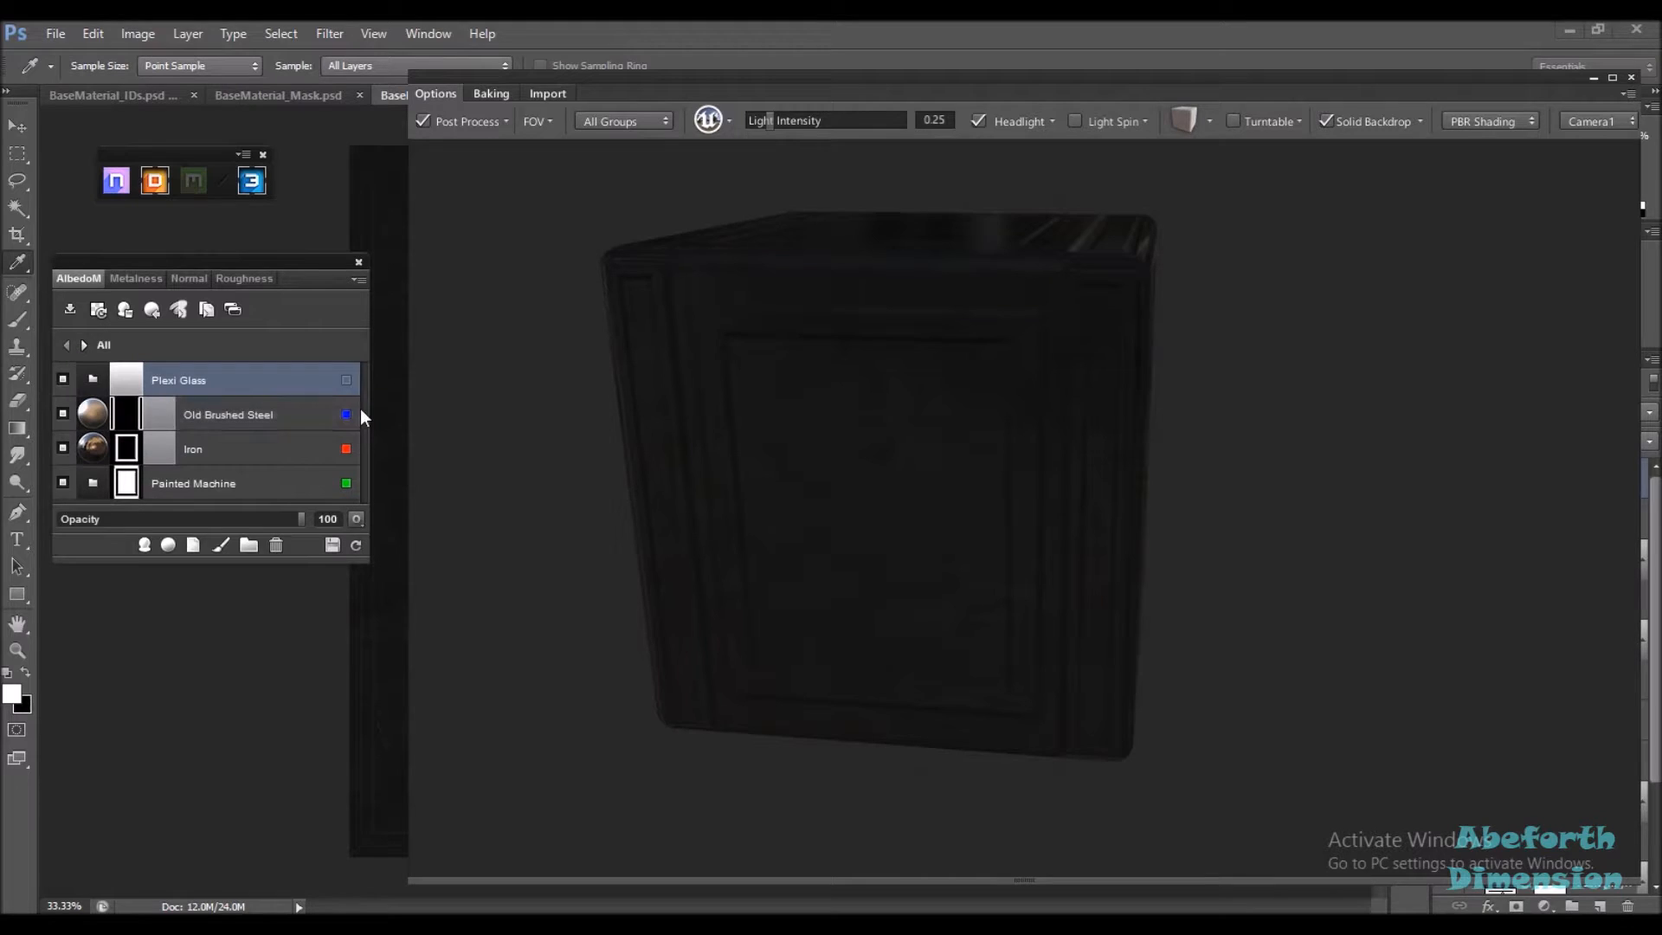
Assign the Plexi Glass material to the yellow FFFF00 ID color
click(348, 381)
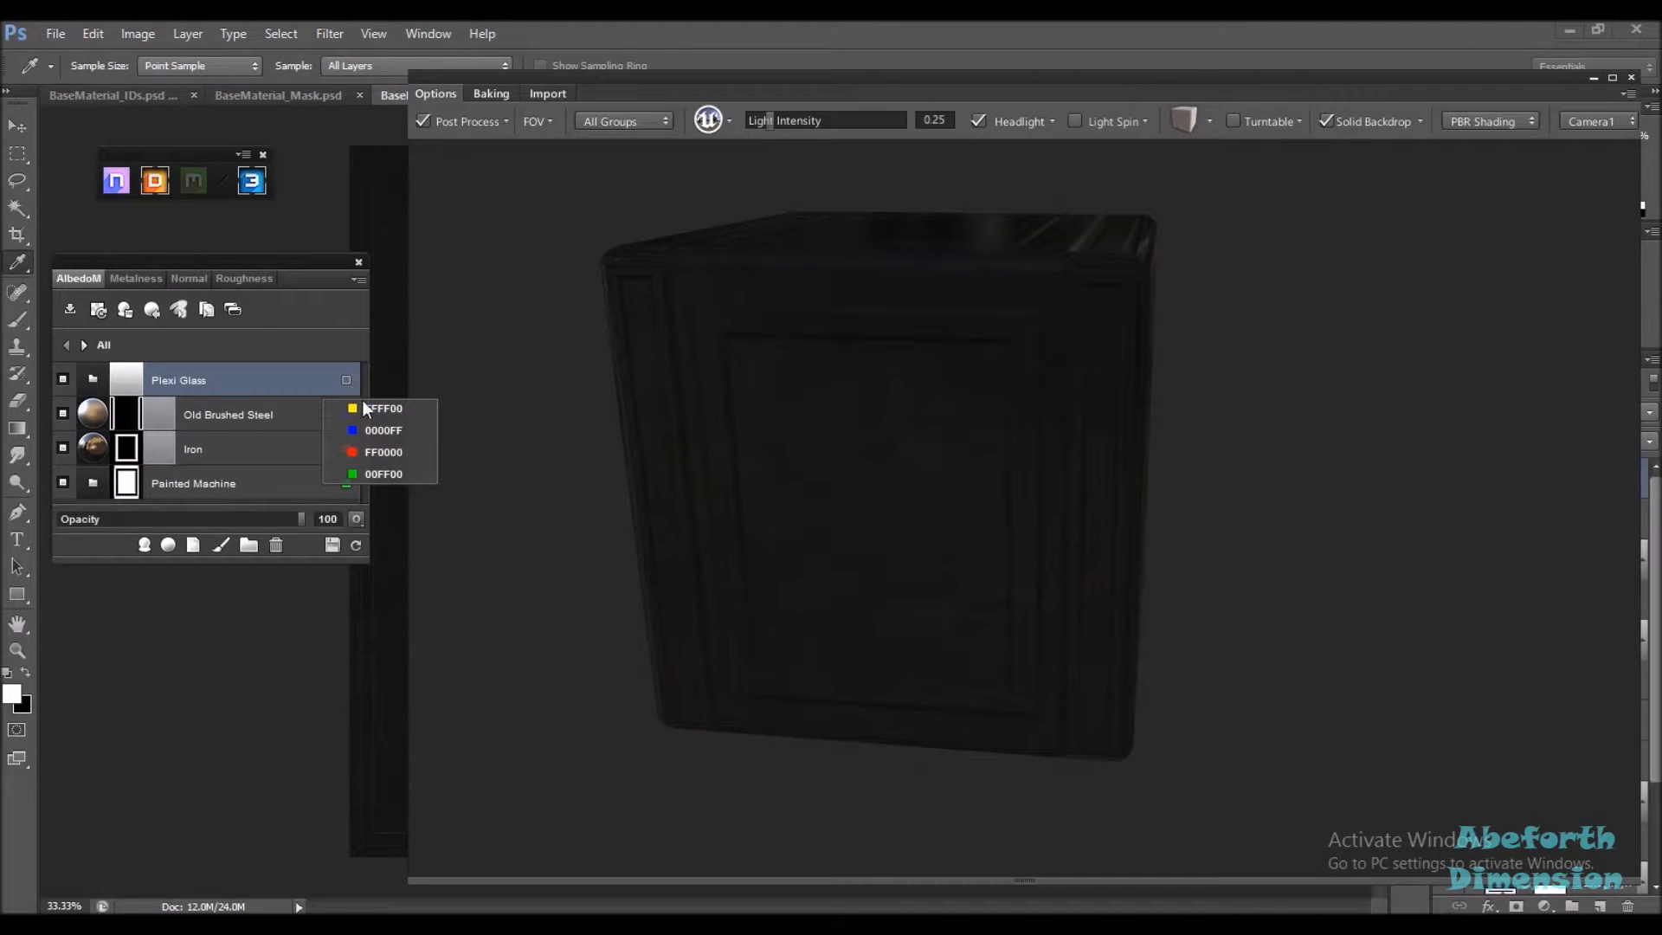
click(366, 406)
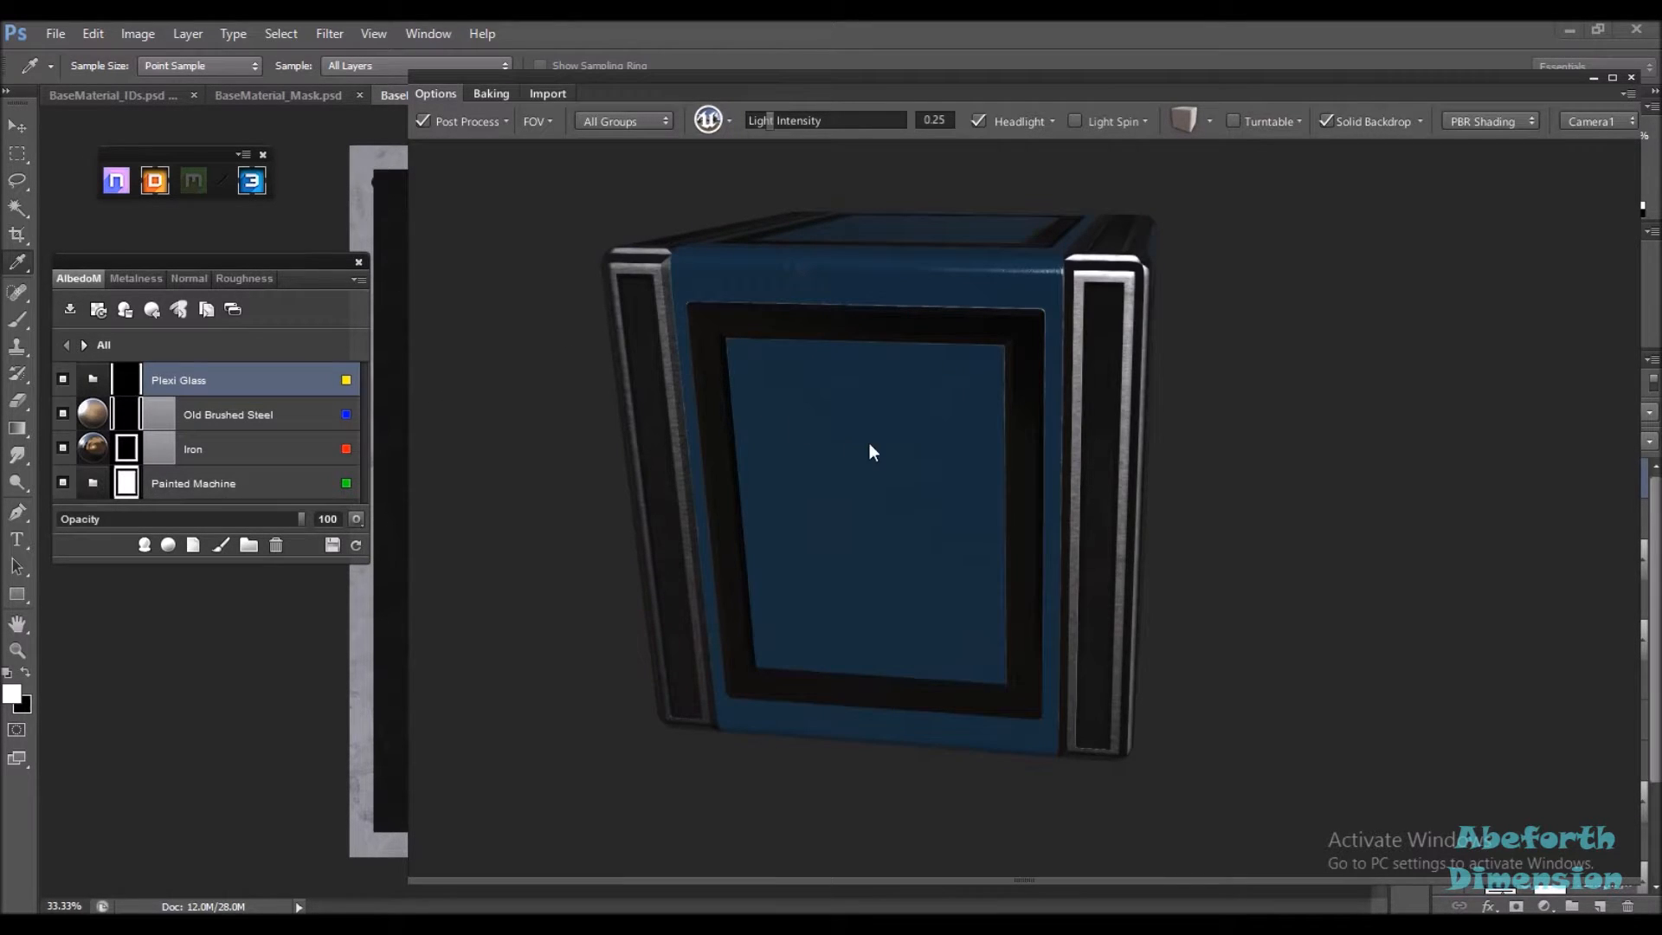
drag(1217, 571, 822, 552)
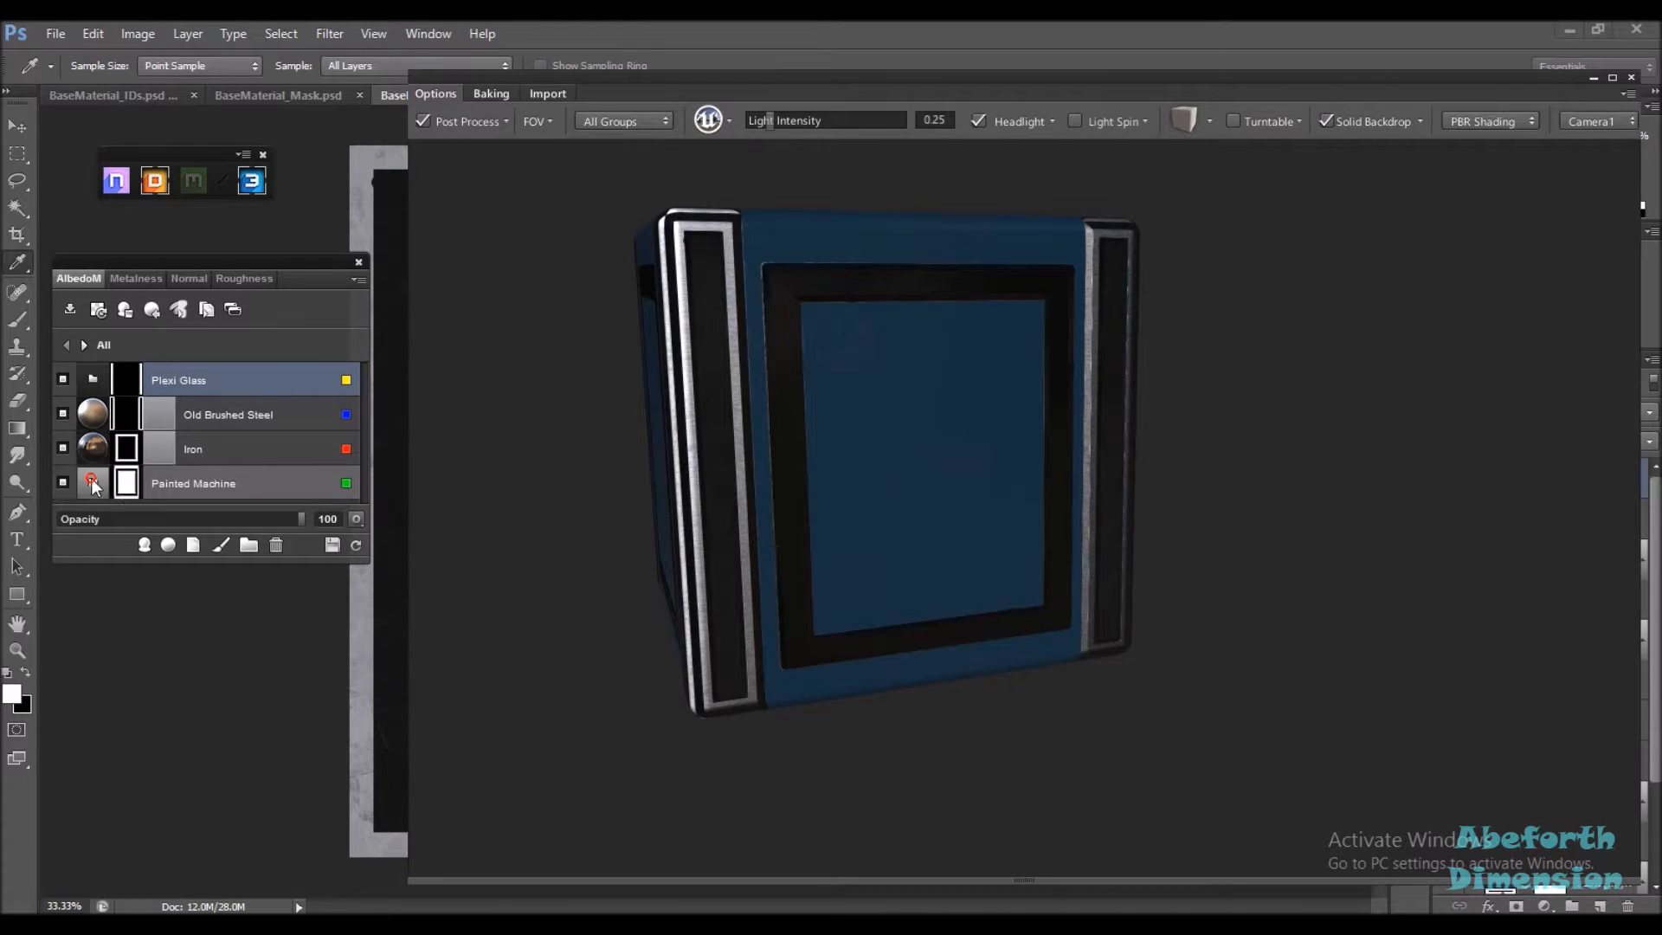
Darken the reflectance color of the Paint layer in Painted Machine to 192d3a and return to the full material list
click(91, 478)
click(160, 423)
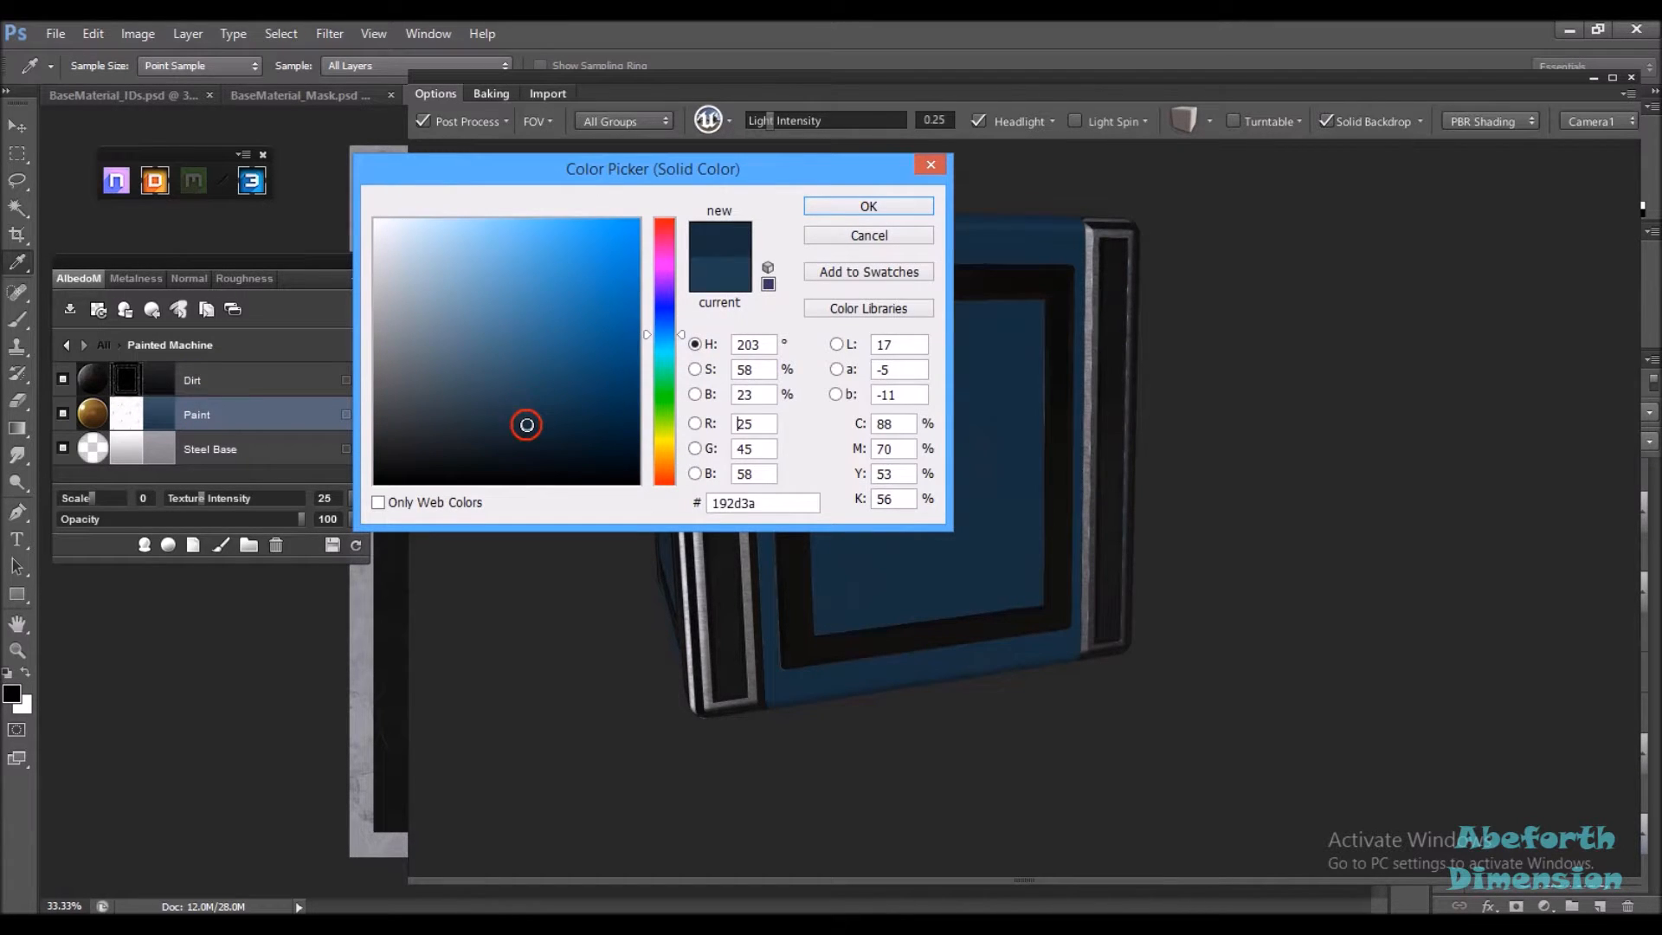
click(874, 208)
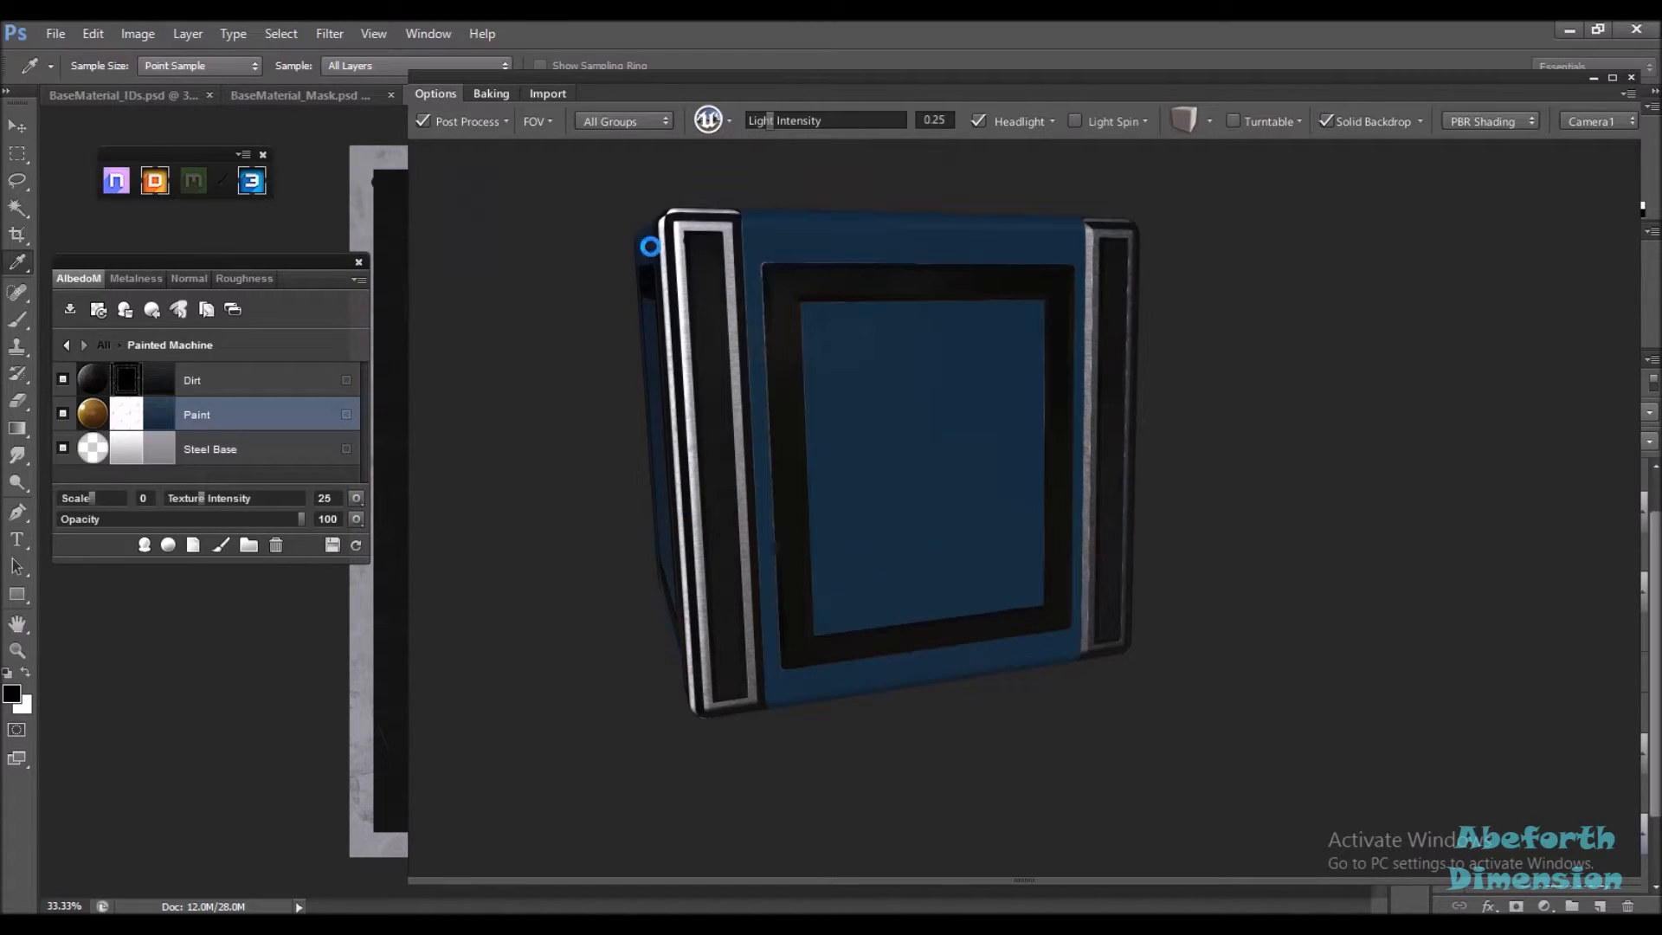
click(68, 345)
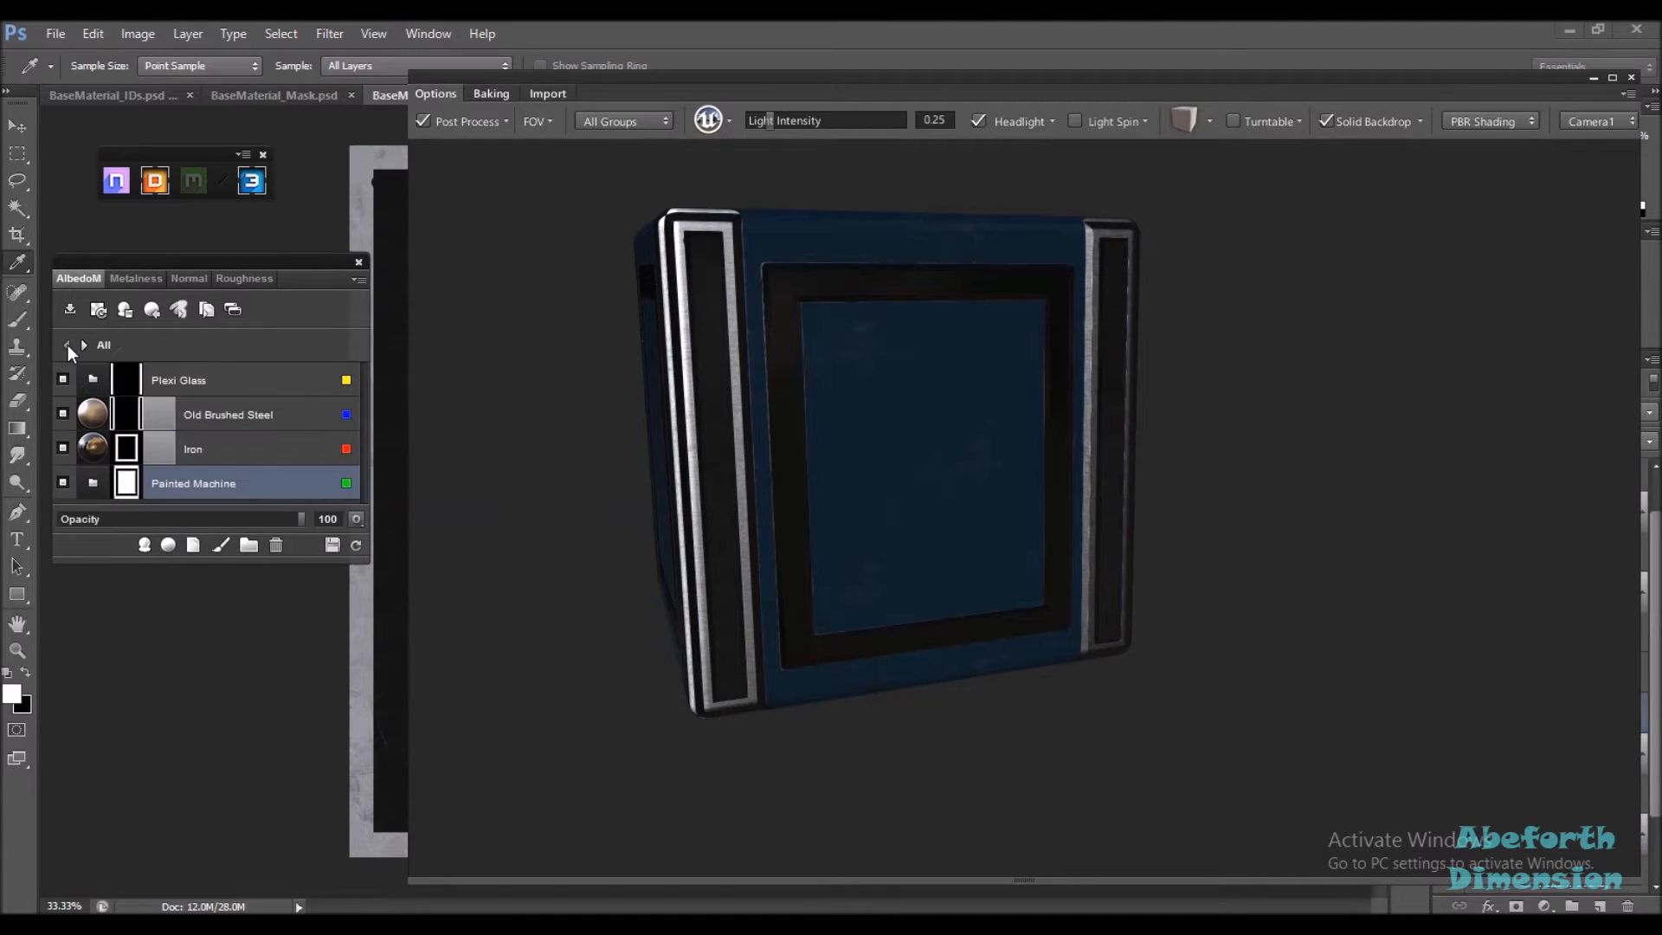
Shift the Iron material's reflectance color to the grey-blue 6e8391
double_click(163, 446)
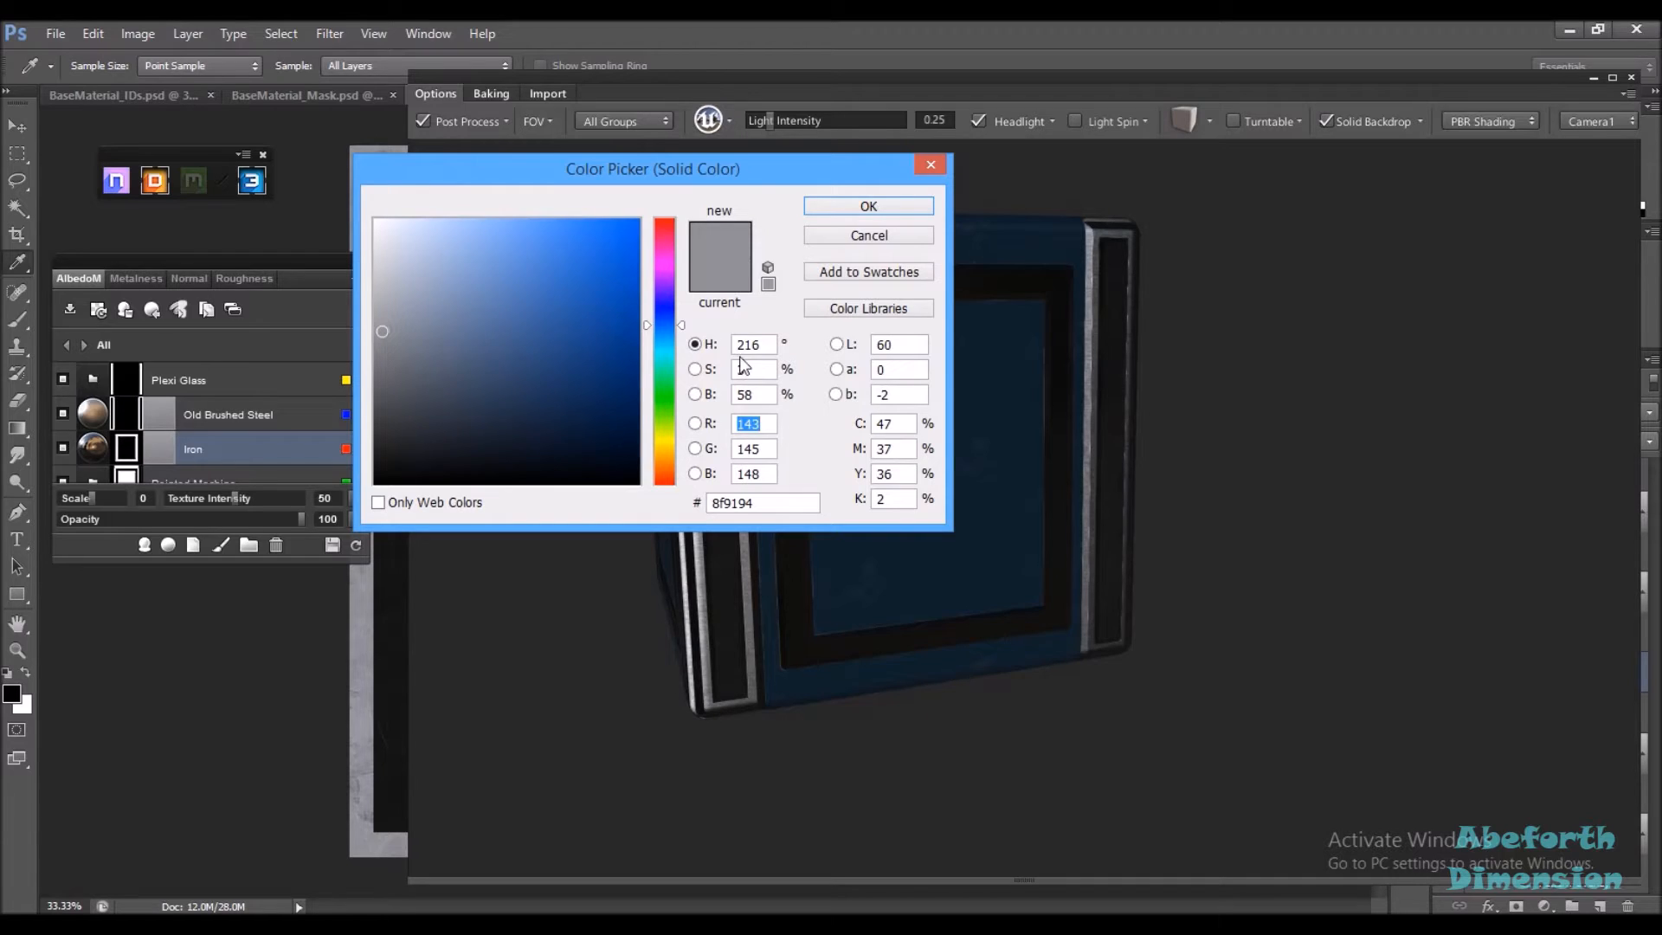
drag(681, 329, 681, 334)
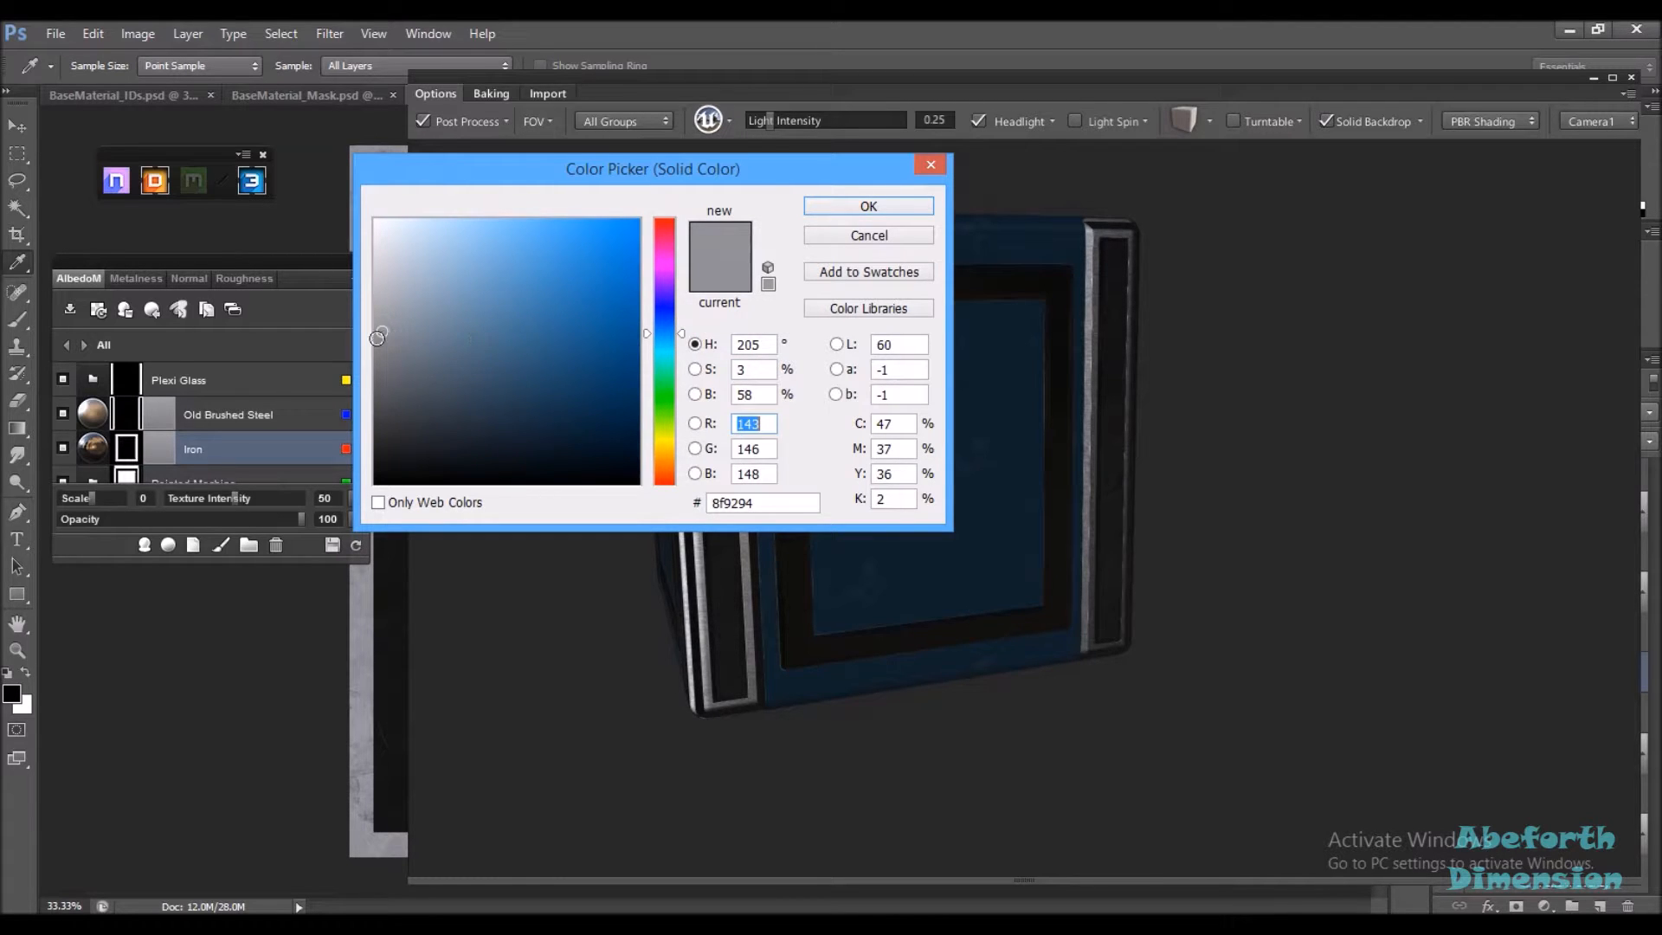
drag(382, 334, 437, 333)
click(868, 206)
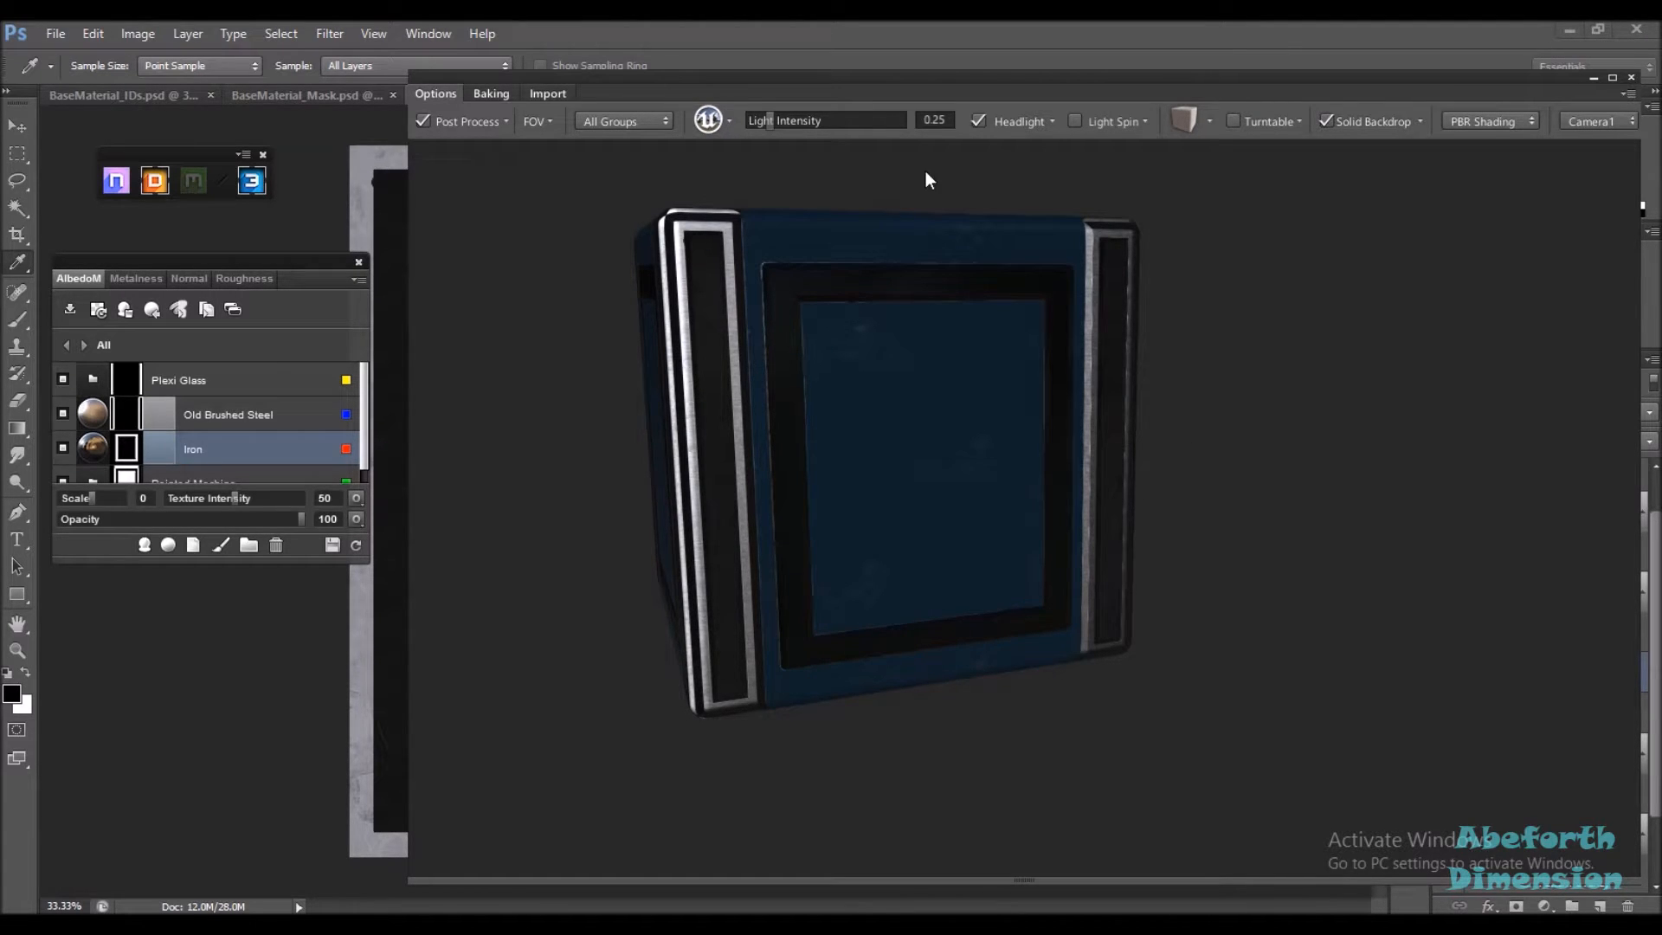
Raise the preview's light intensity to 1.24, inspect the panel up close and move the preview window aside to uncover the texture
drag(787, 124, 845, 135)
drag(1268, 433, 1144, 512)
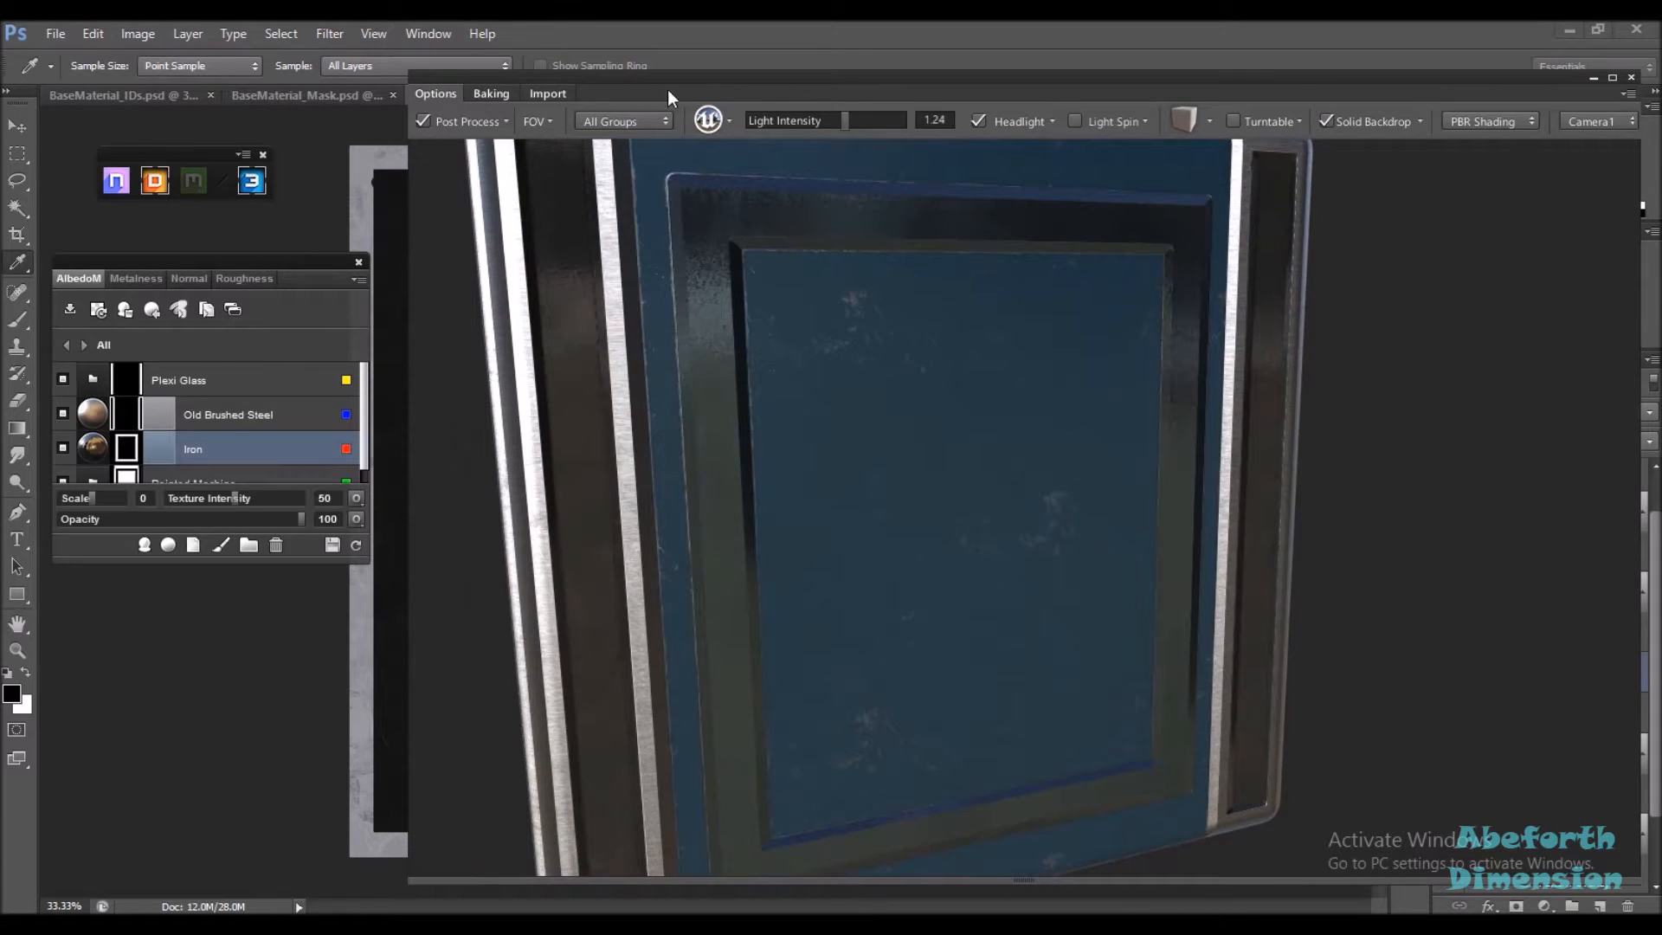
drag(668, 90, 876, 87)
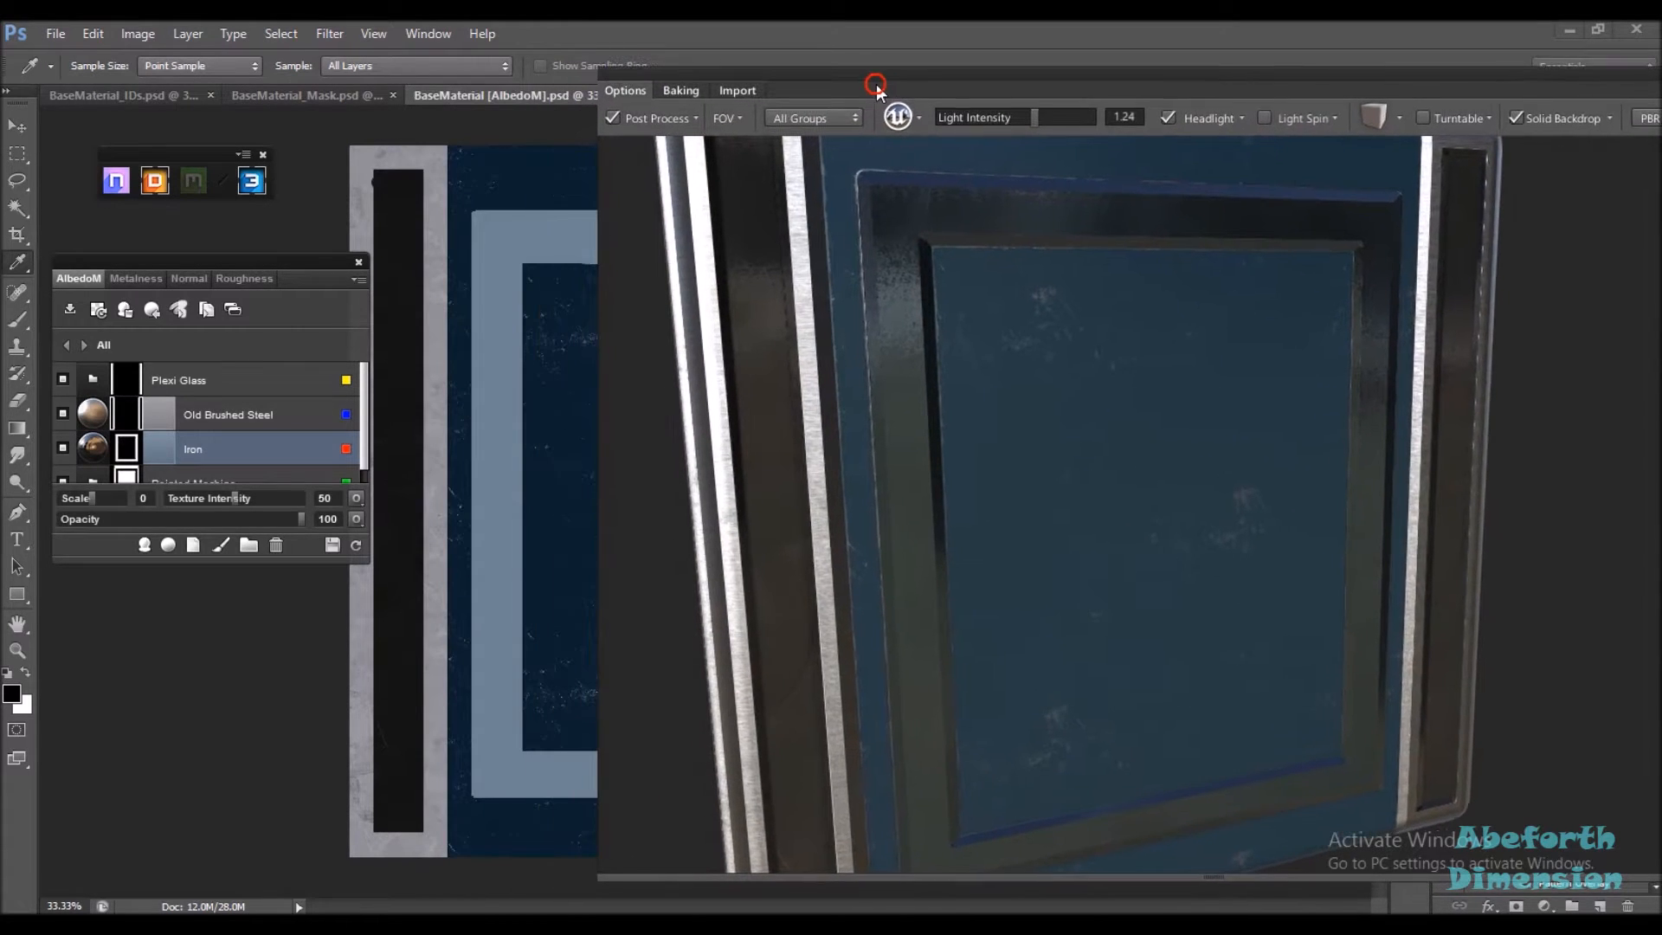
Set the Iron material's reflectance color to the very dark blue 192832
double_click(174, 450)
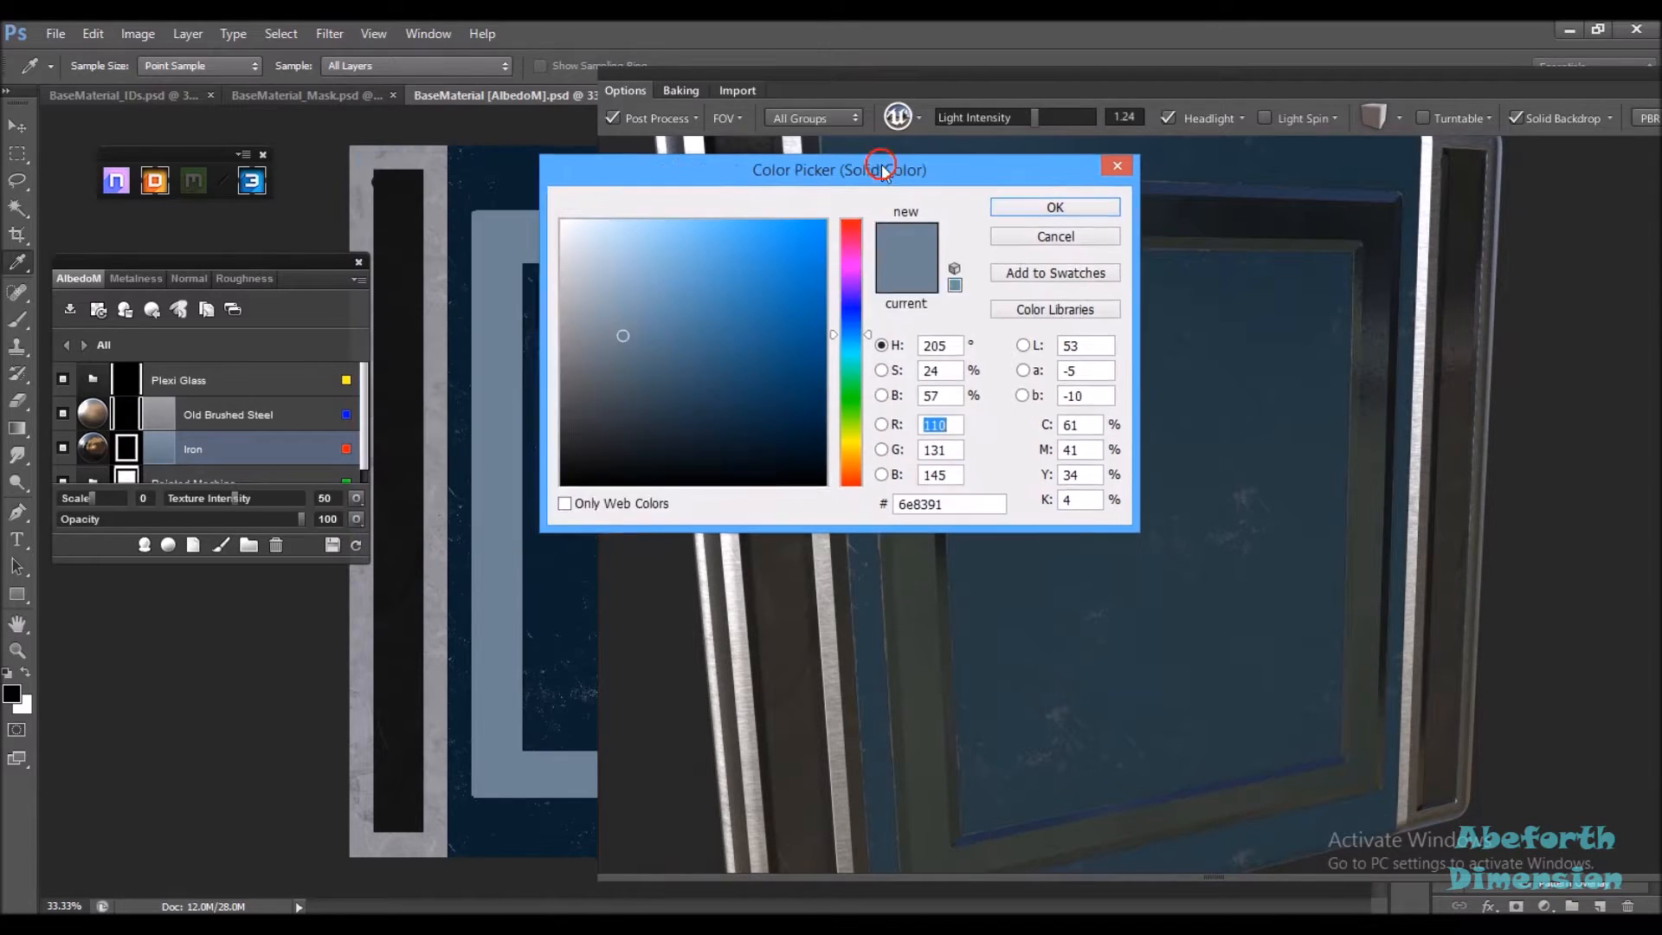
click(574, 409)
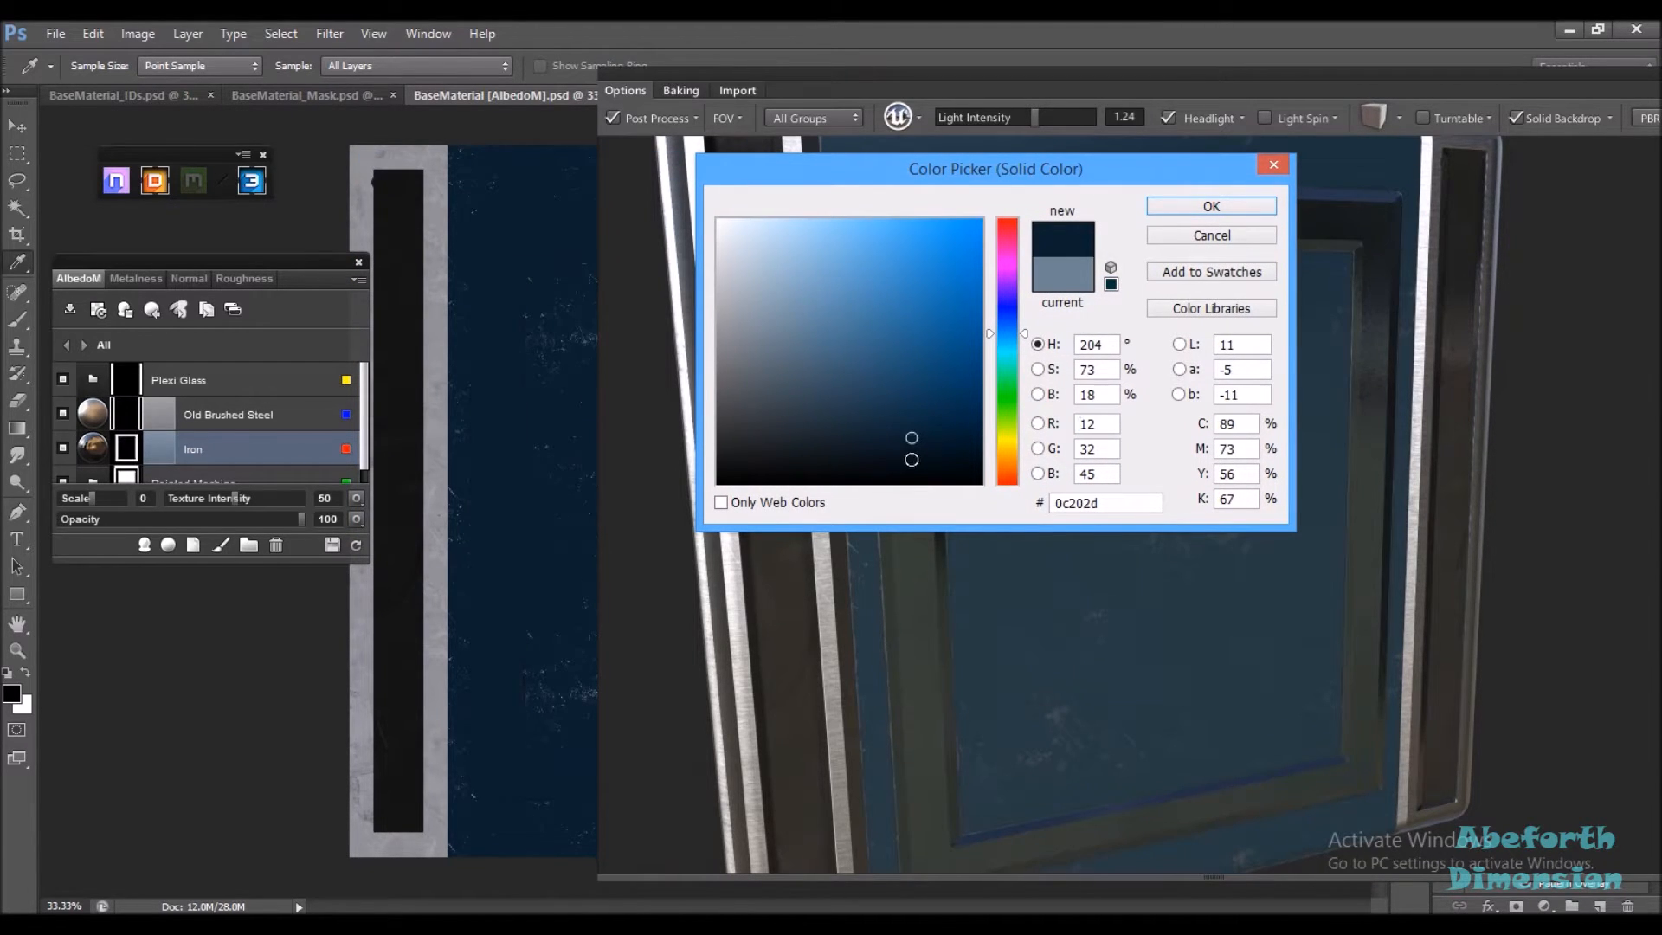
mouse_move(913, 440)
mouse_down()
mouse_move(797, 443)
mouse_move(799, 422)
mouse_up()
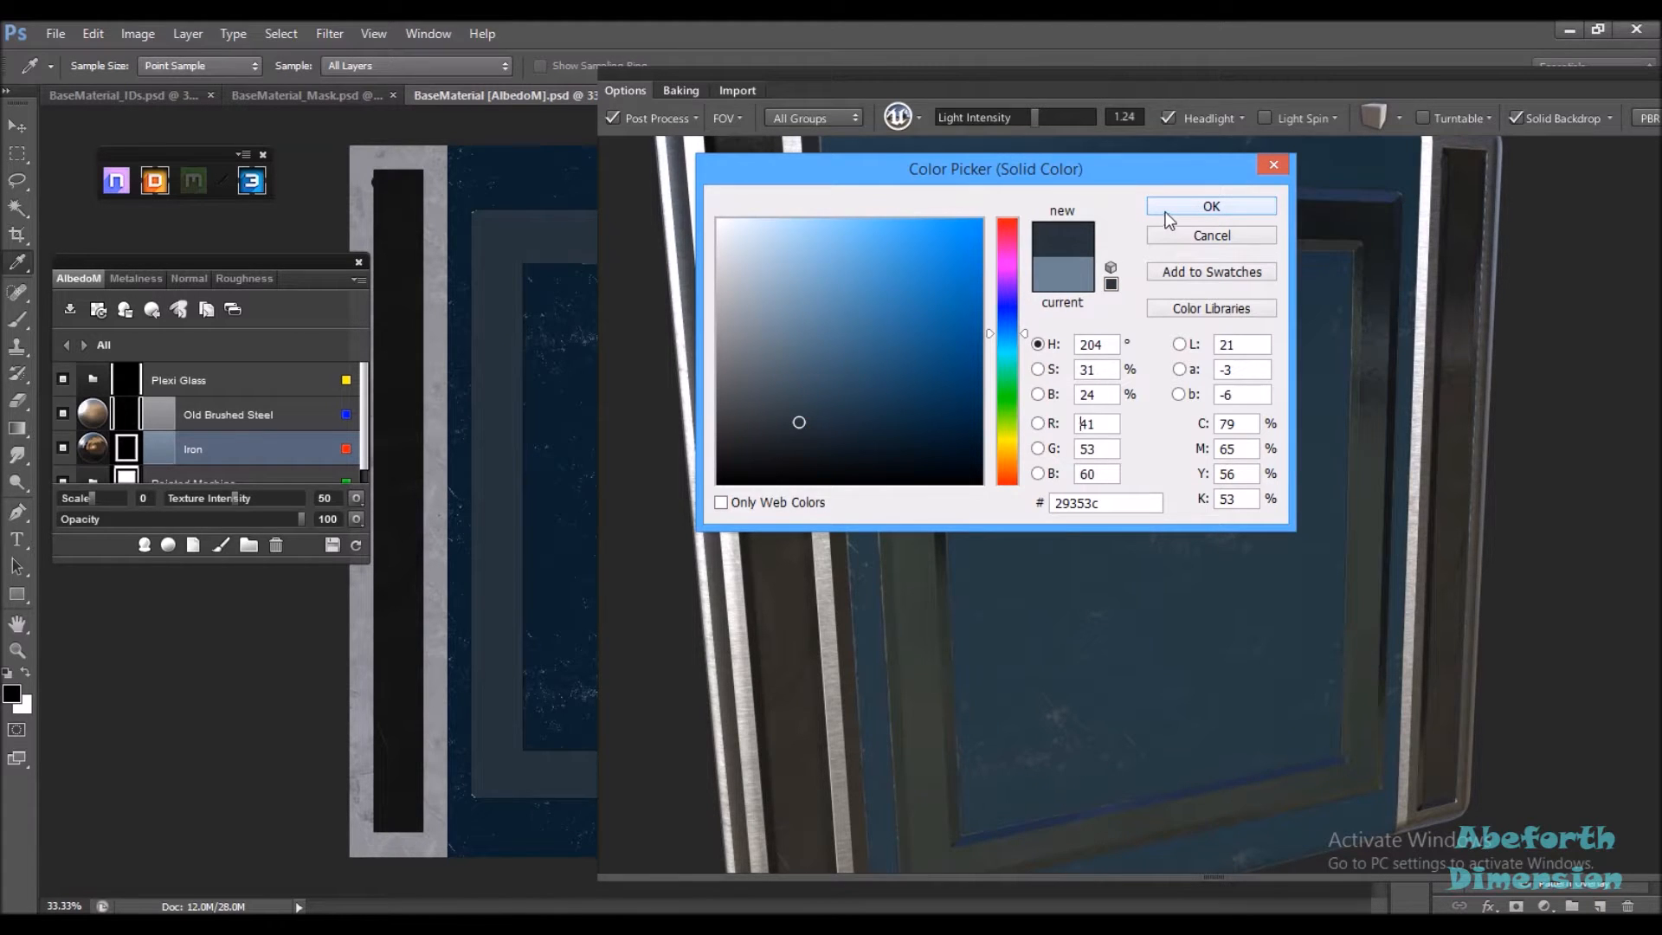
drag(803, 425, 849, 432)
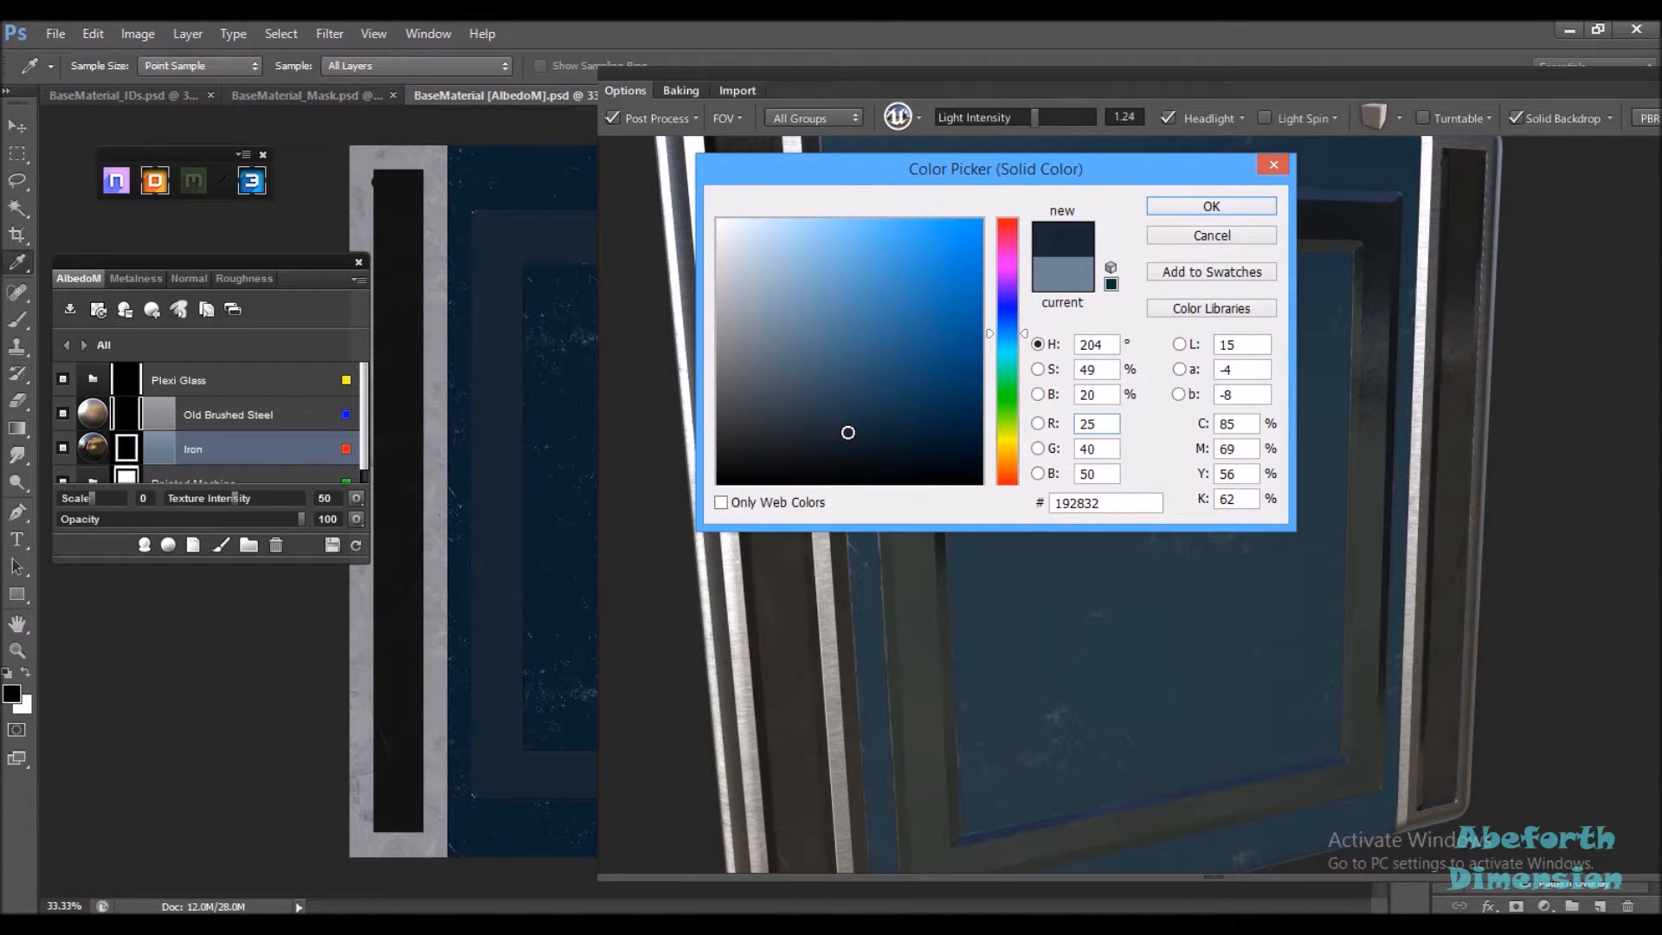
click(1177, 208)
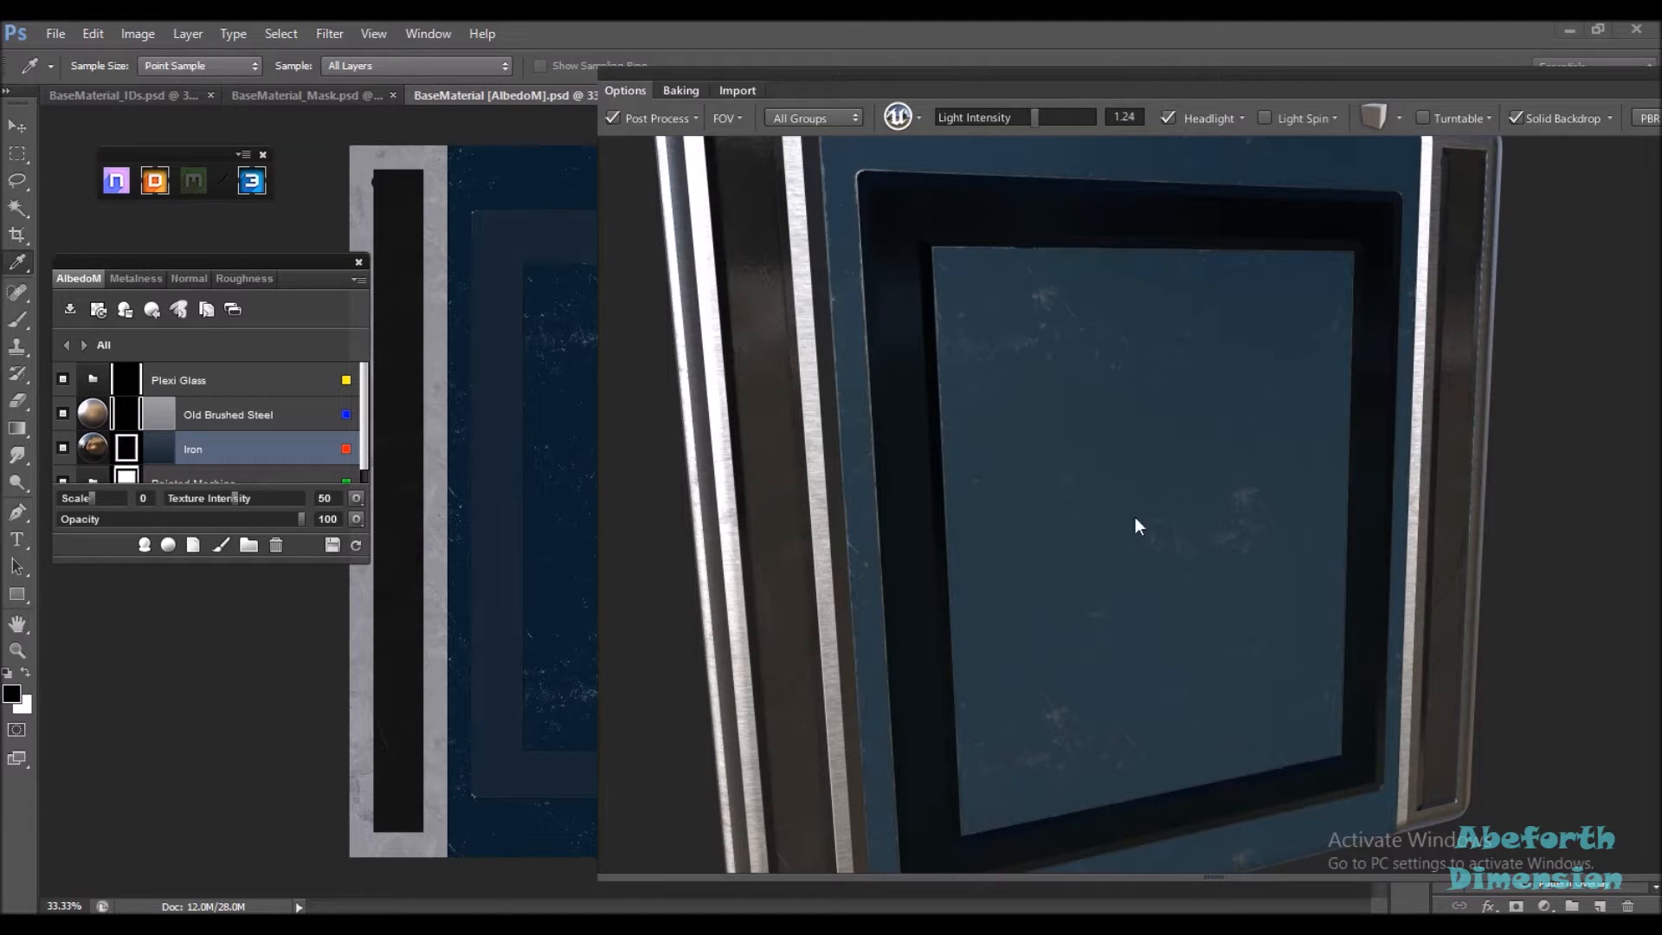
Lower the preview's light intensity to 0.43 and inspect the whole cube
scroll(1129, 510, down, 5)
drag(1059, 447, 1077, 490)
drag(1030, 119, 971, 121)
drag(1186, 346, 1049, 564)
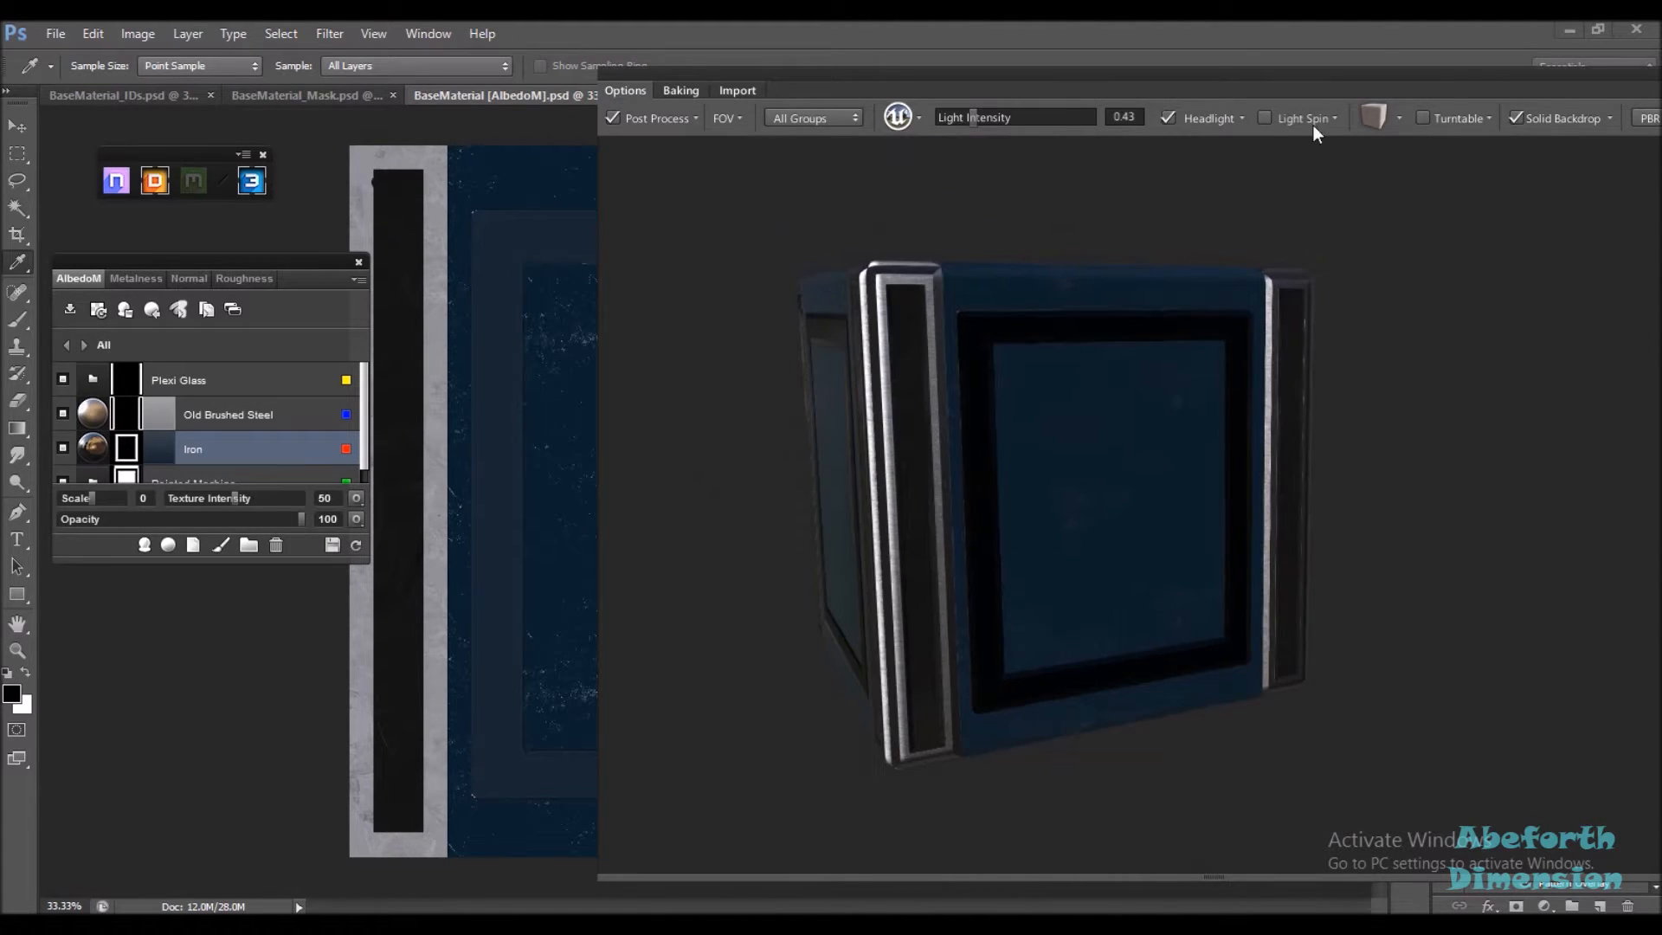
Preview the material on a cylinder and switch the preview mesh back to the cube
click(1374, 123)
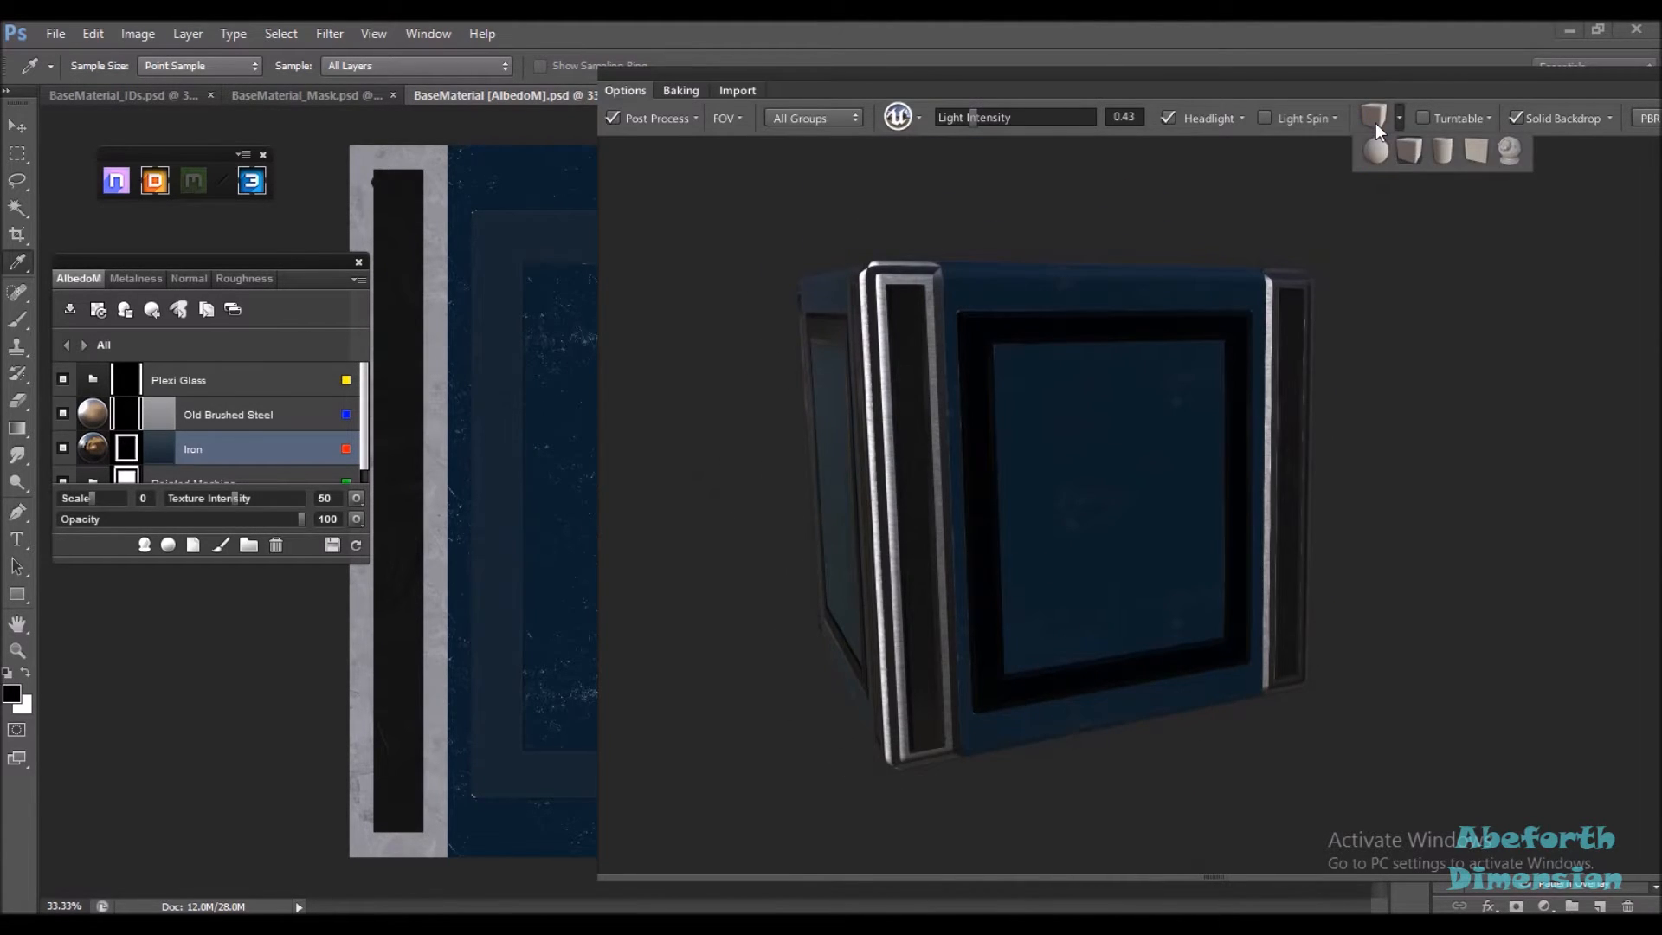
click(1442, 153)
drag(1237, 329, 808, 148)
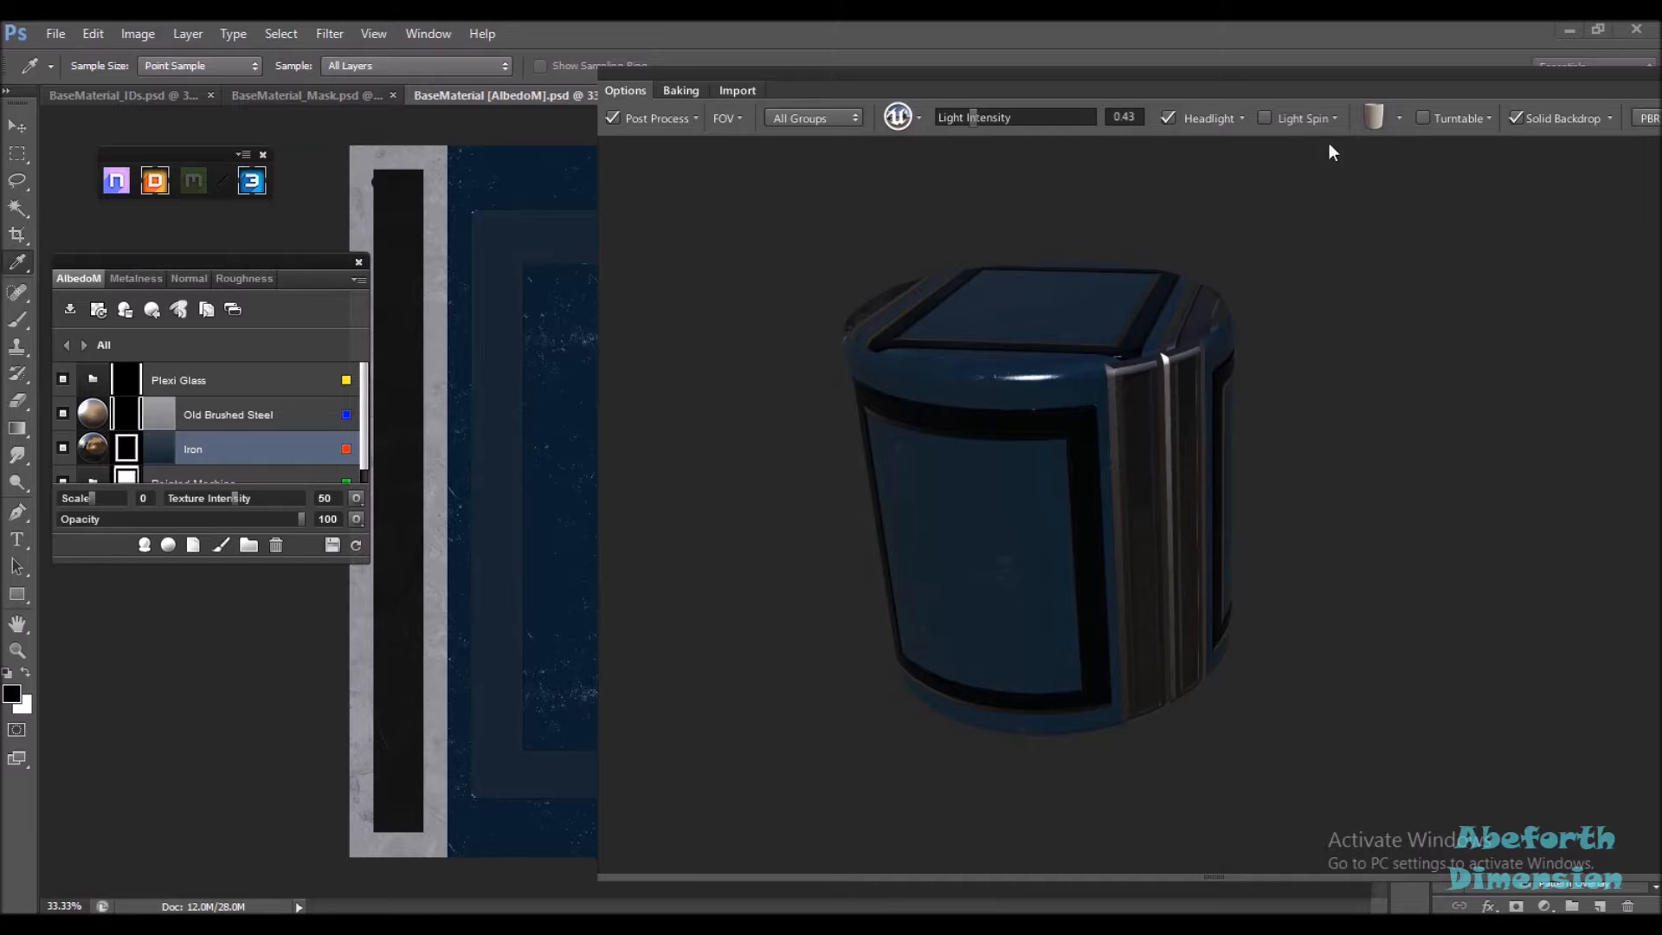
click(1379, 117)
click(1406, 153)
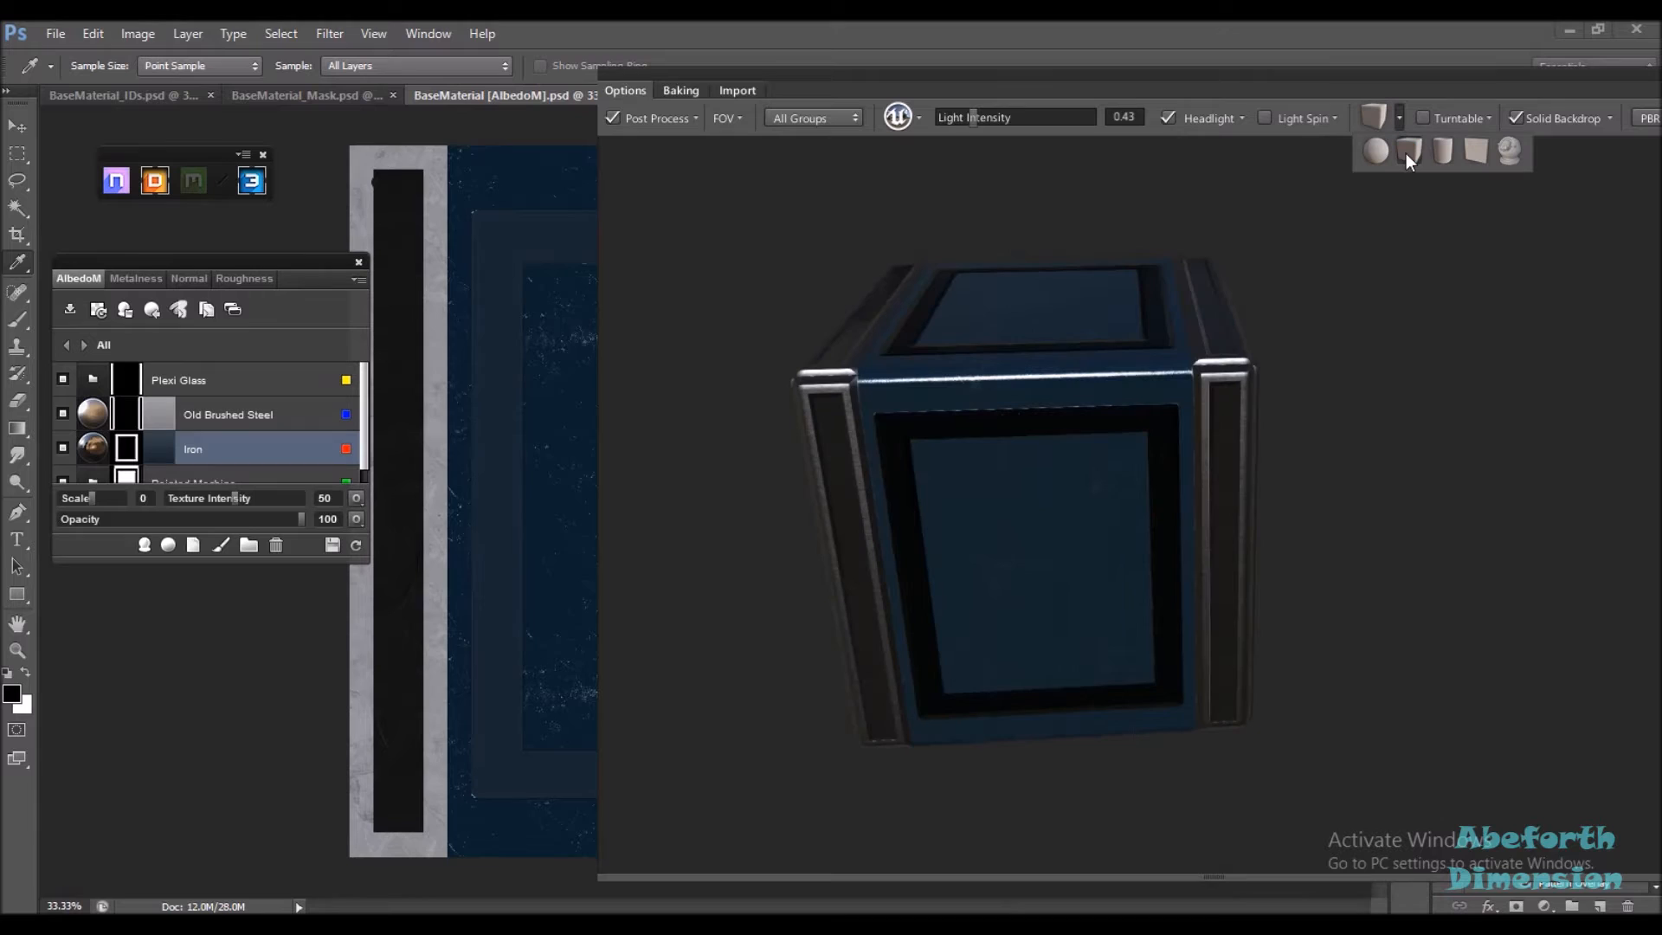
Add the Rust - Fine basic material above Plexi Glass
click(166, 374)
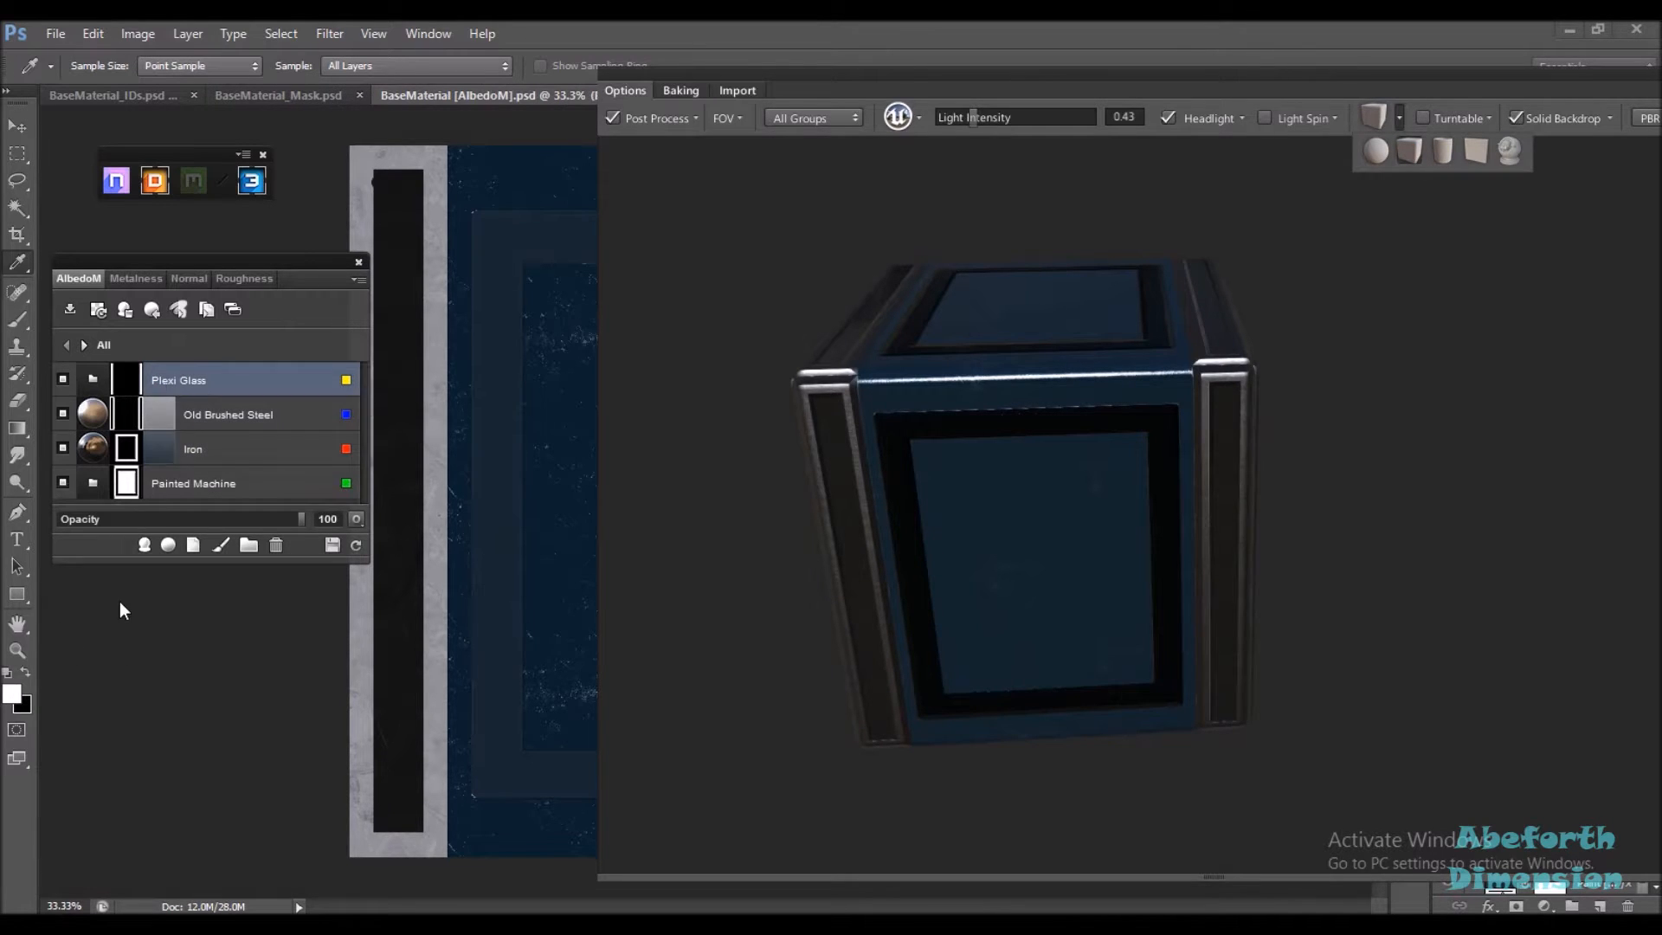
click(168, 544)
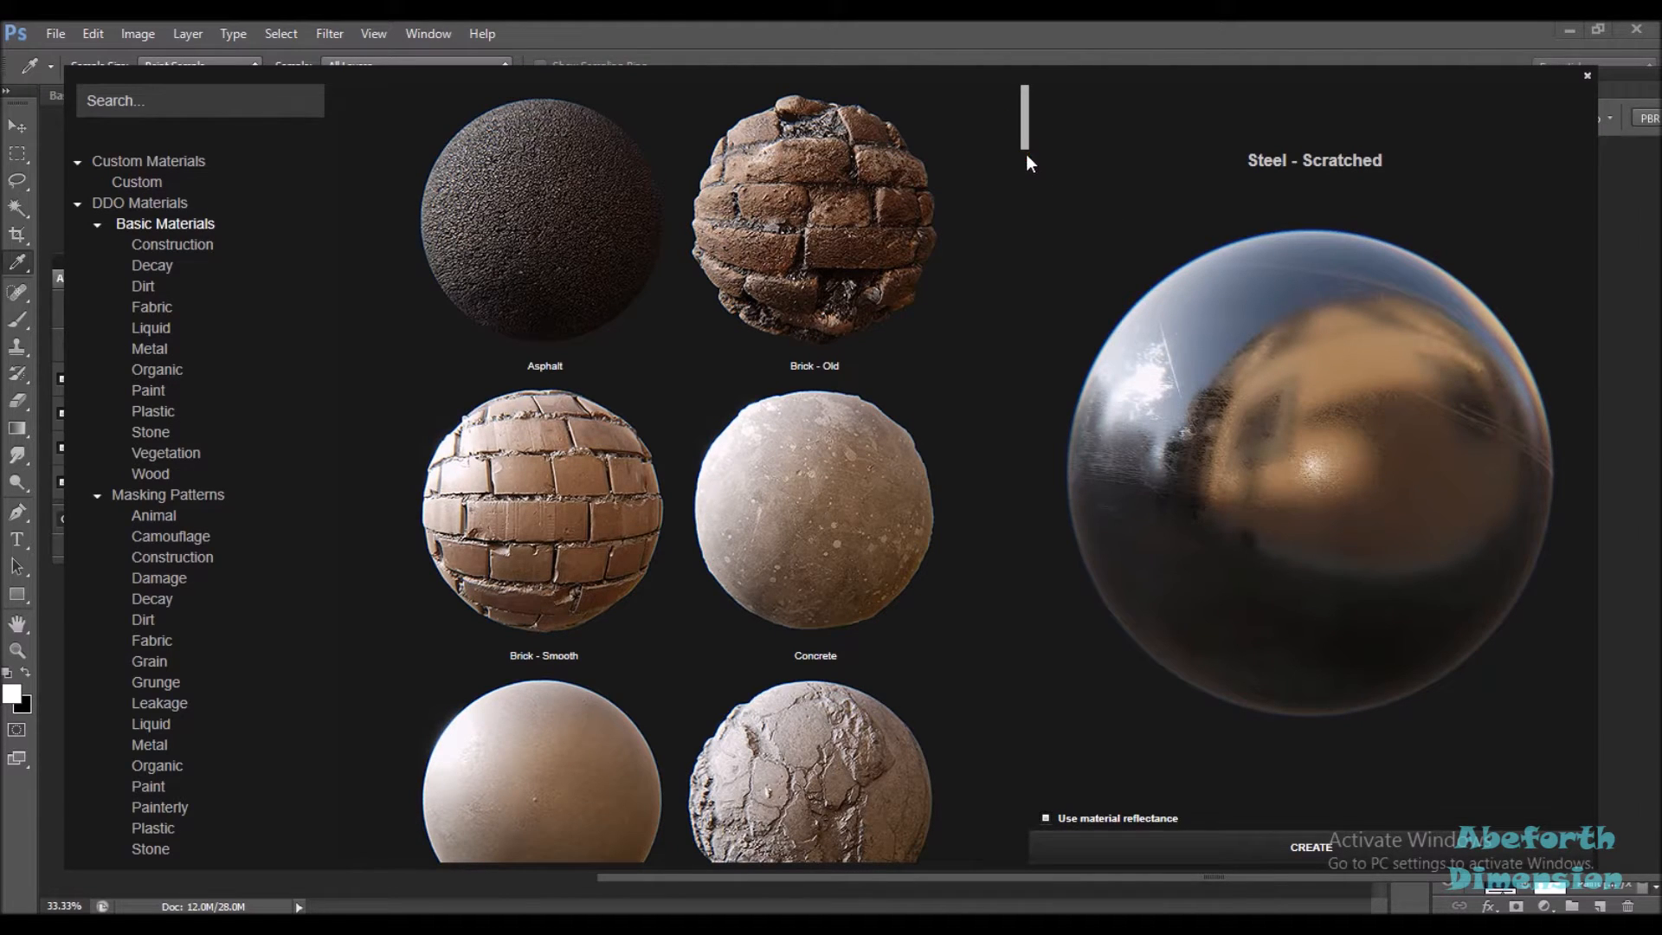
drag(1026, 154, 1031, 233)
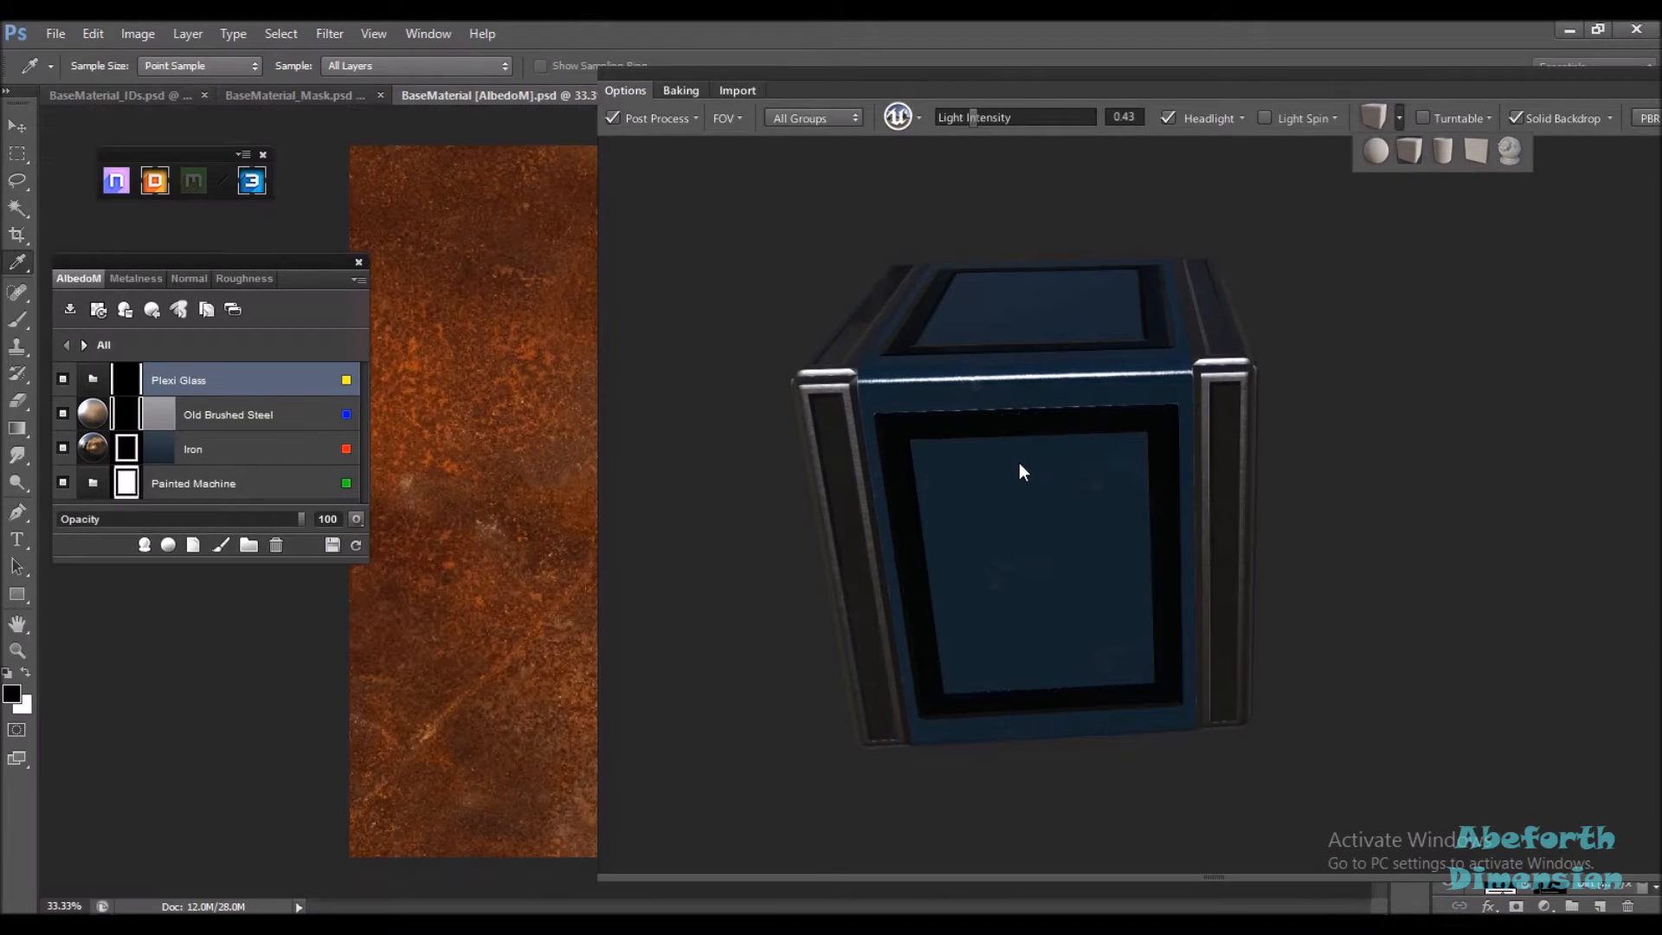
drag(1239, 564, 1313, 557)
Apply the Edges dynamask to the Rust - Fine material and accept the mask
click(126, 381)
click(833, 555)
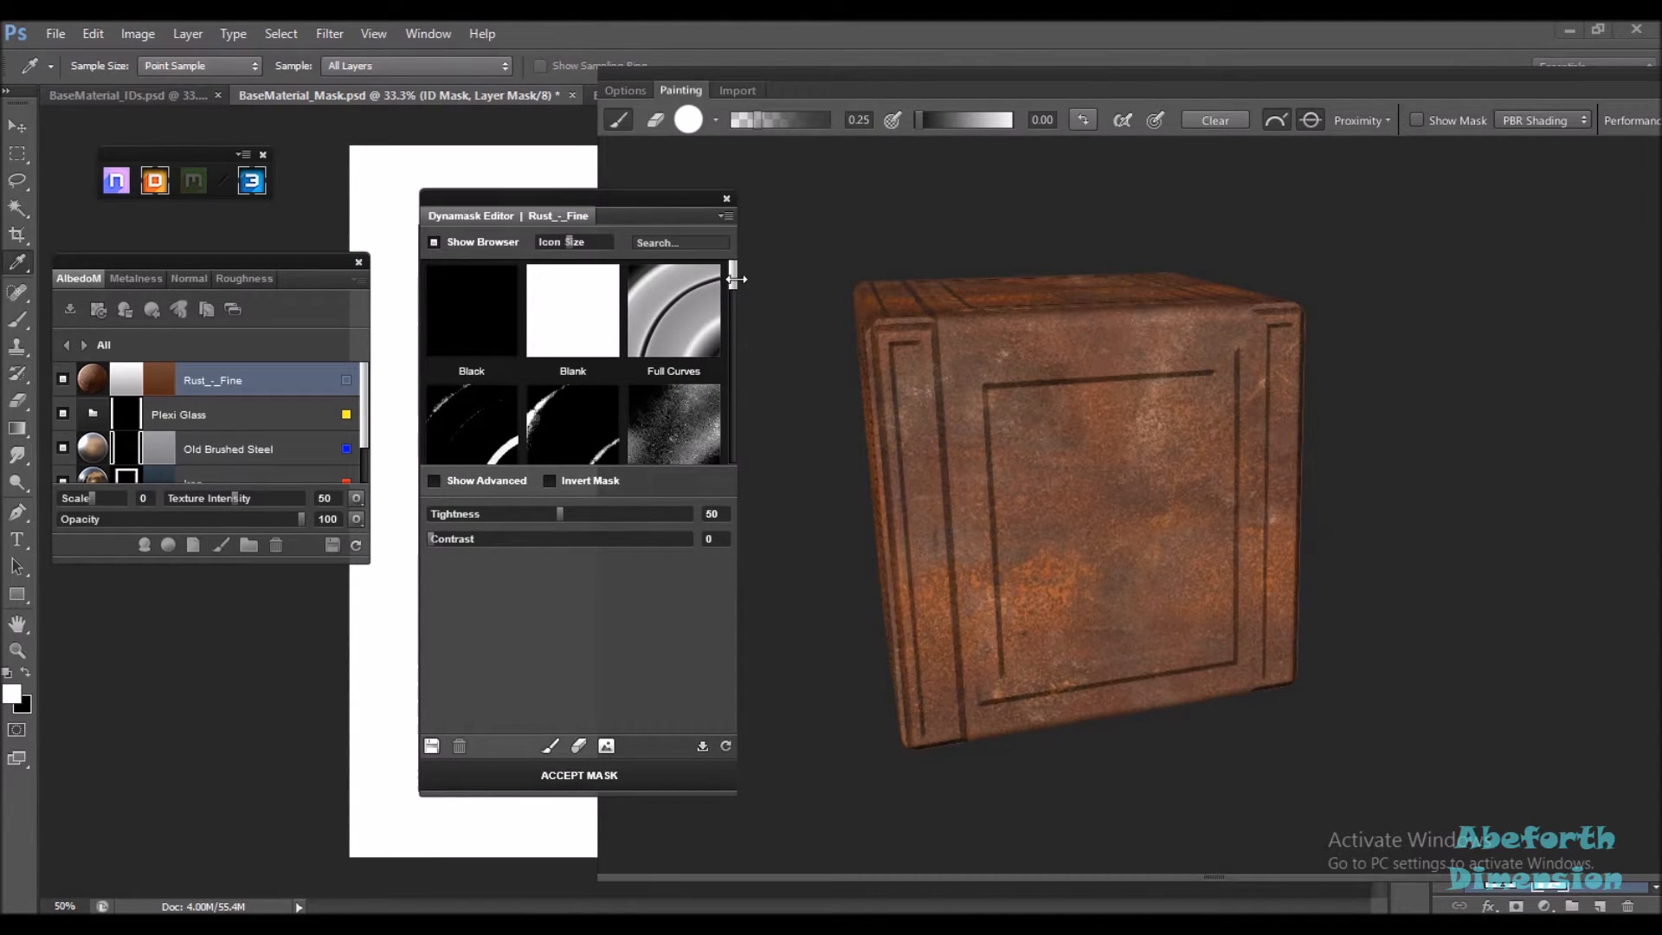
drag(729, 284, 751, 440)
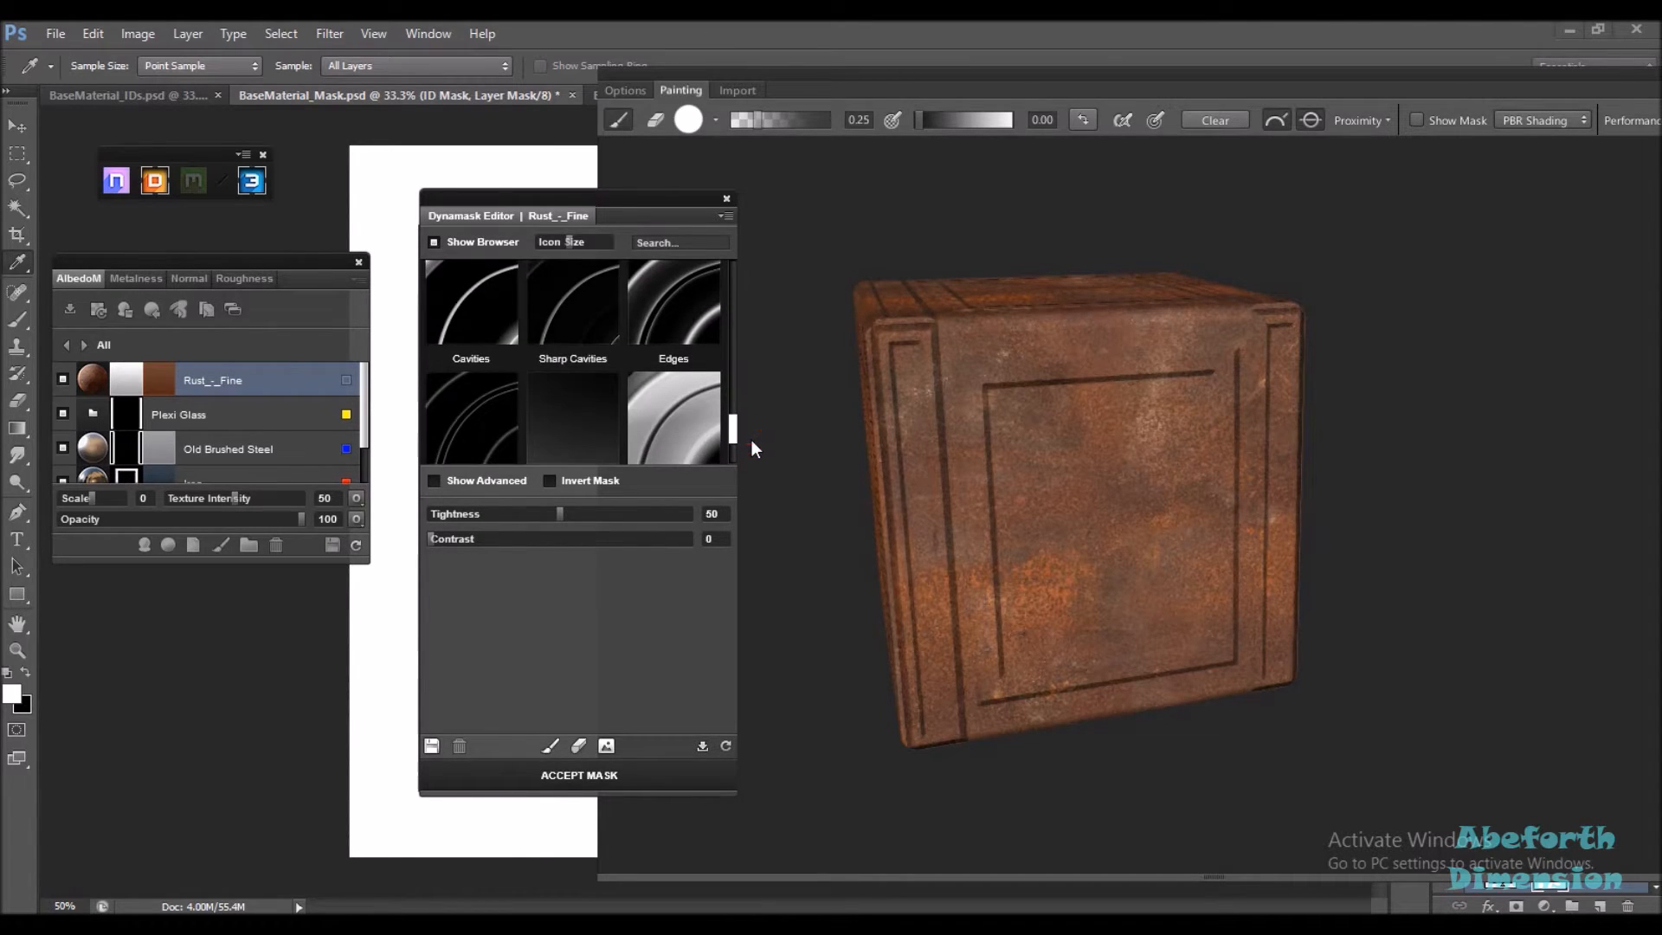
click(675, 314)
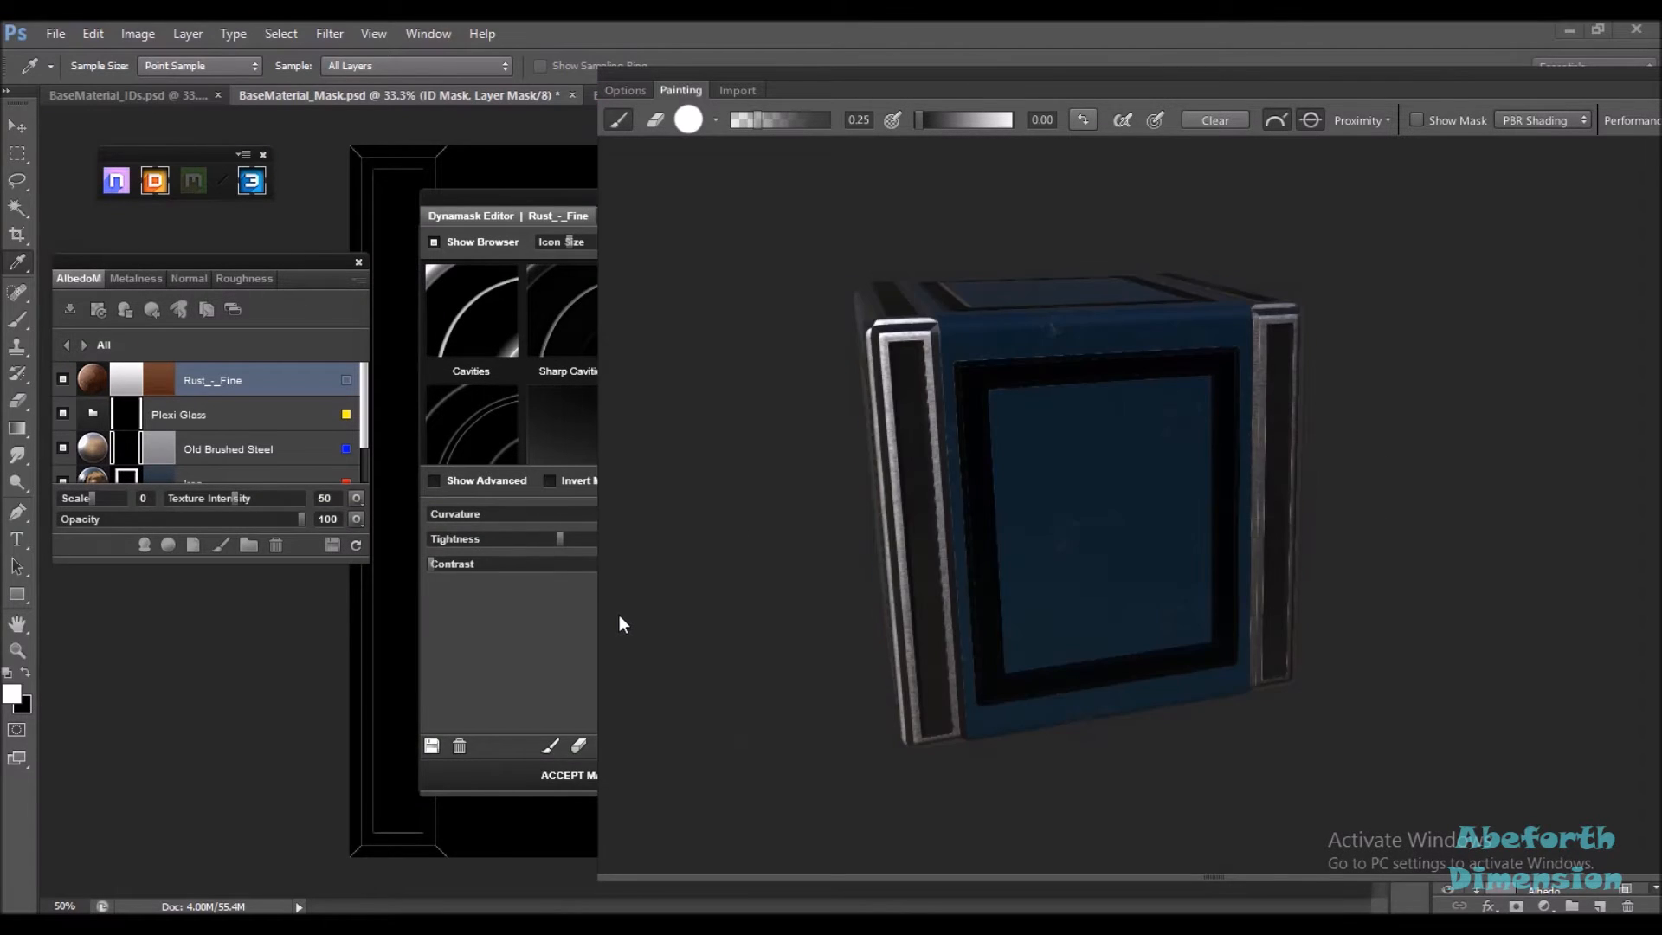
click(450, 767)
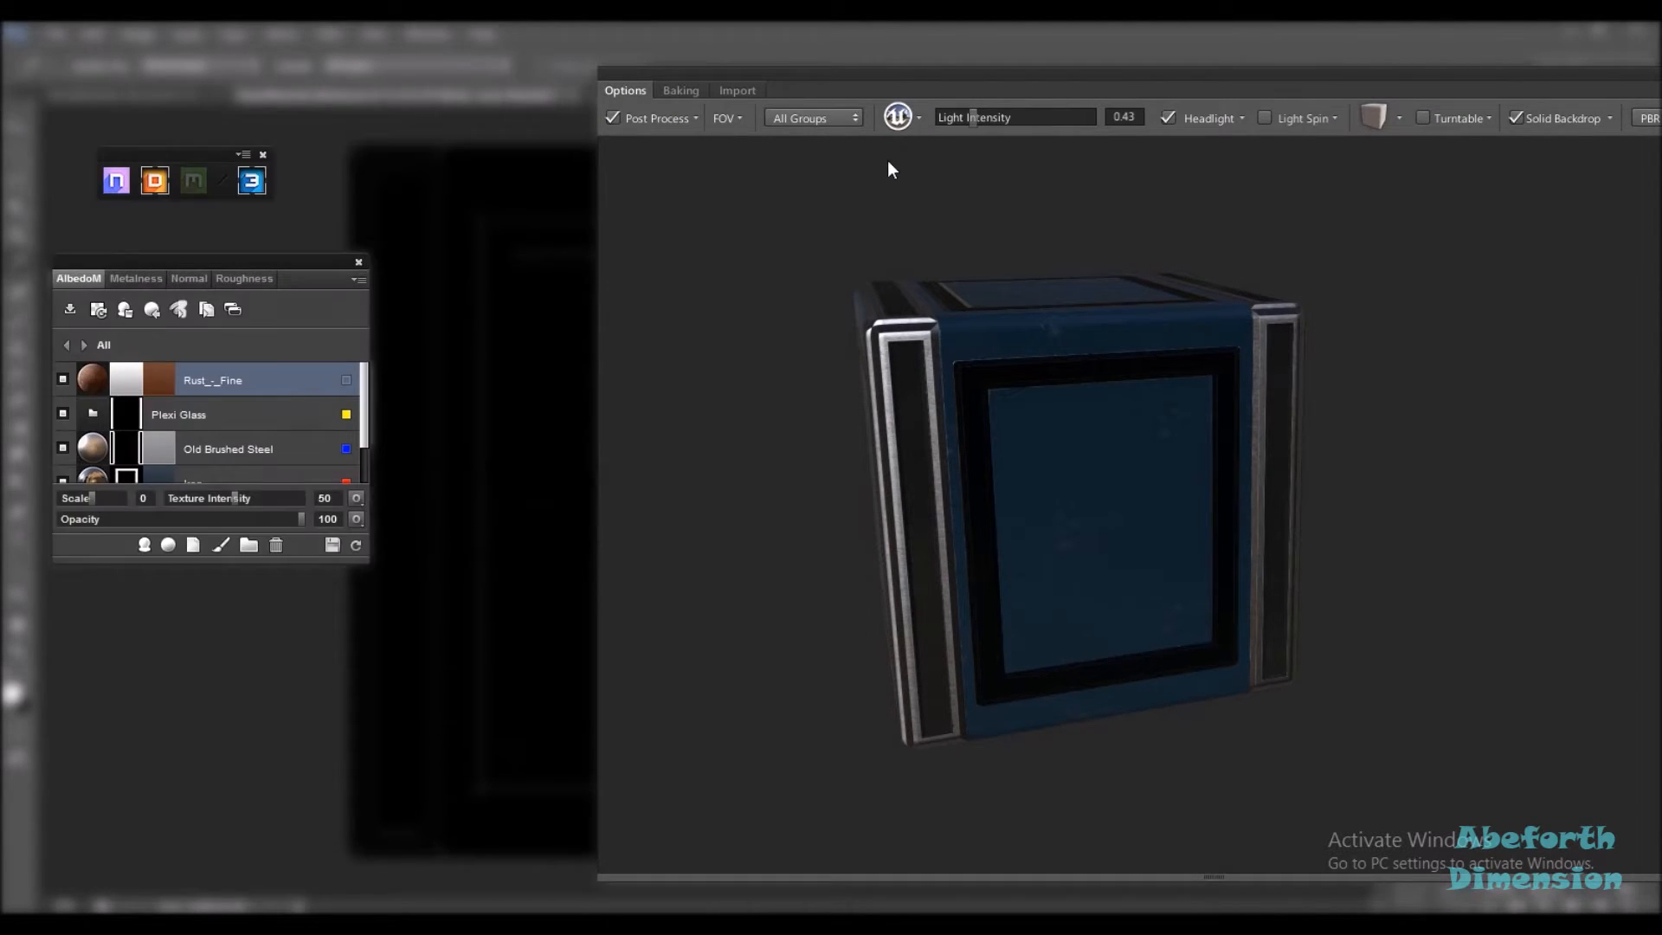
Set the preview's light intensity to 1.16 and bring the cube's edges into close view
drag(973, 117, 1028, 117)
drag(1008, 377, 1062, 404)
drag(1063, 403, 1210, 543)
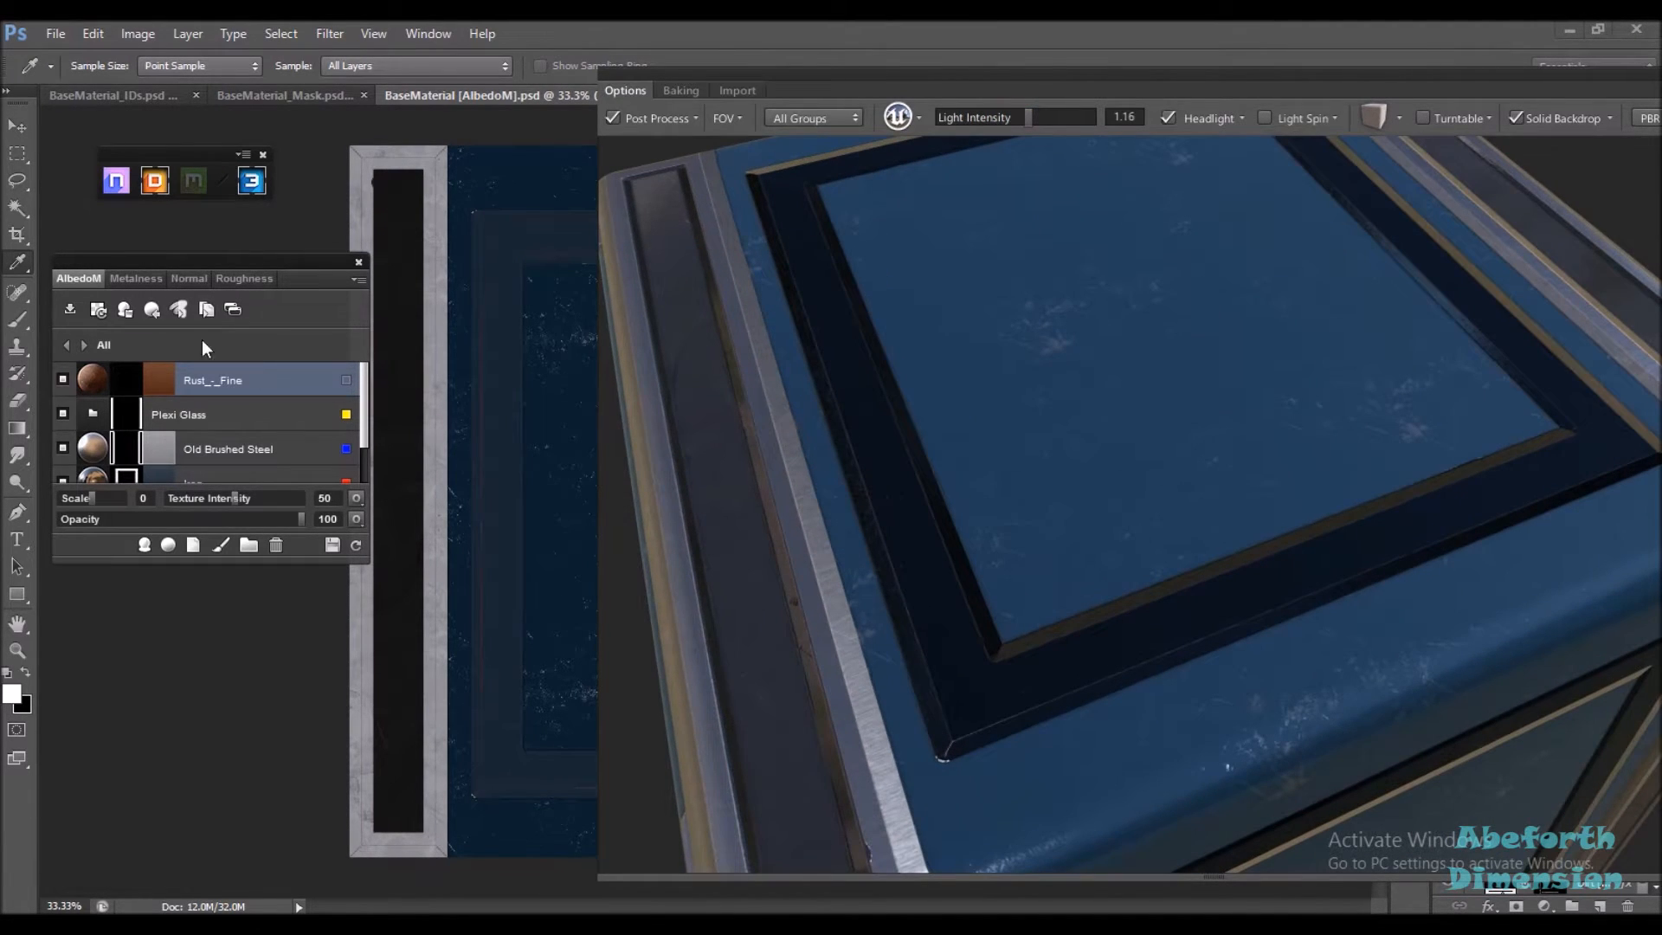
Compare the panel with the Rust - Fine layer hidden and shown, and inspect the cube from several sides
click(63, 379)
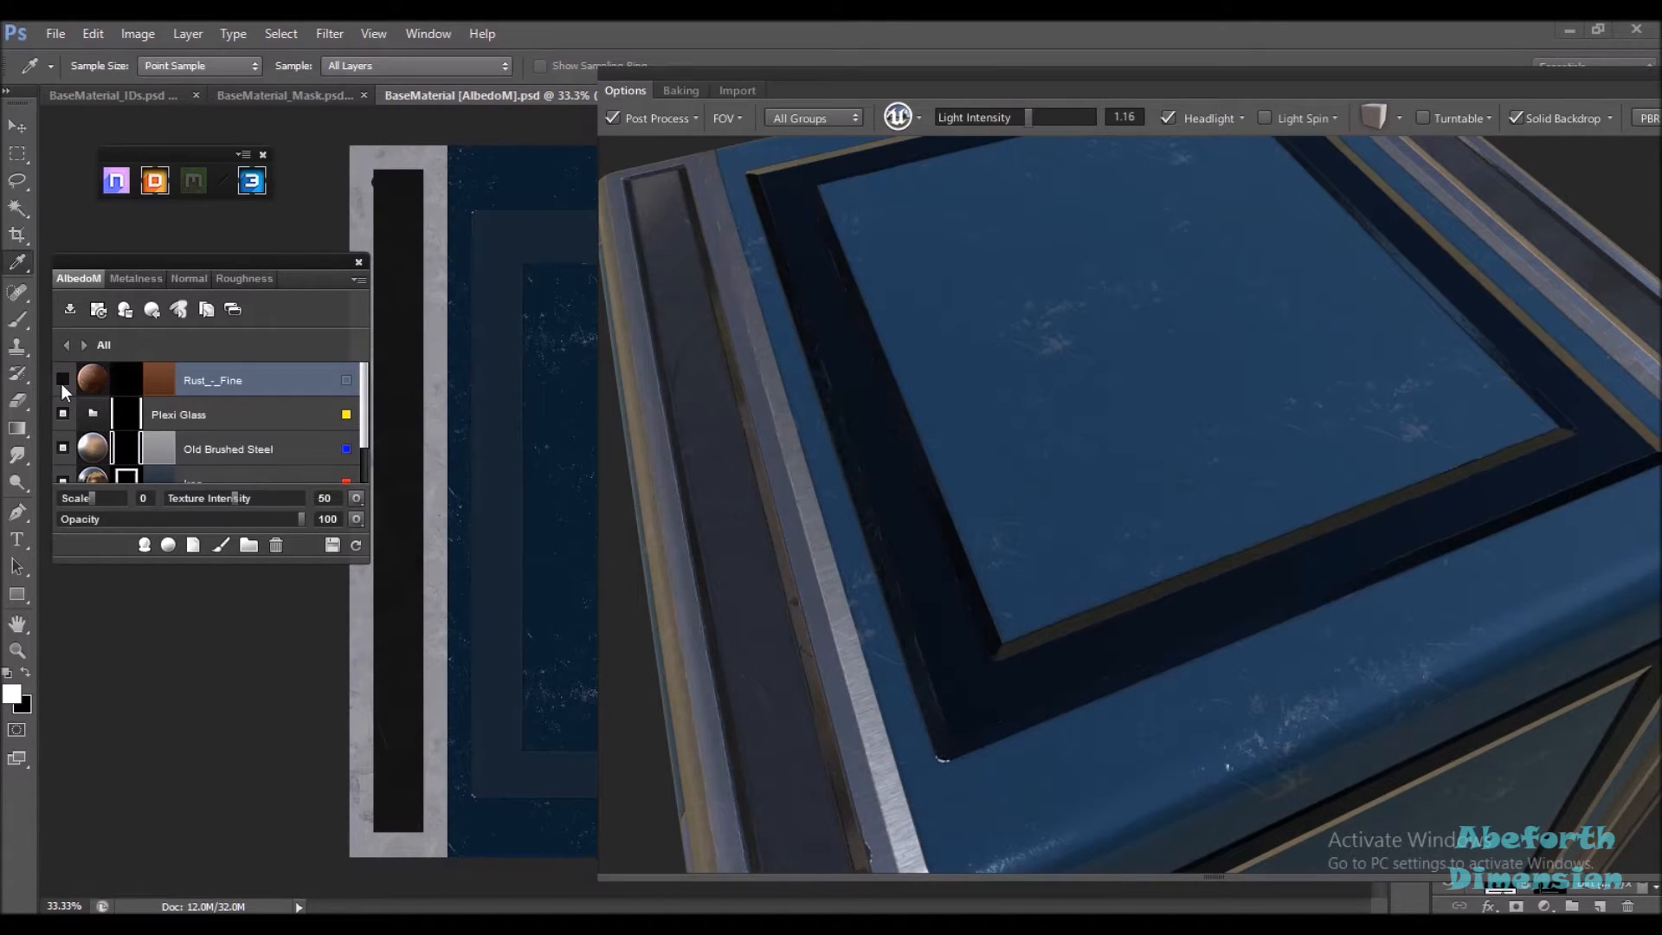
click(62, 379)
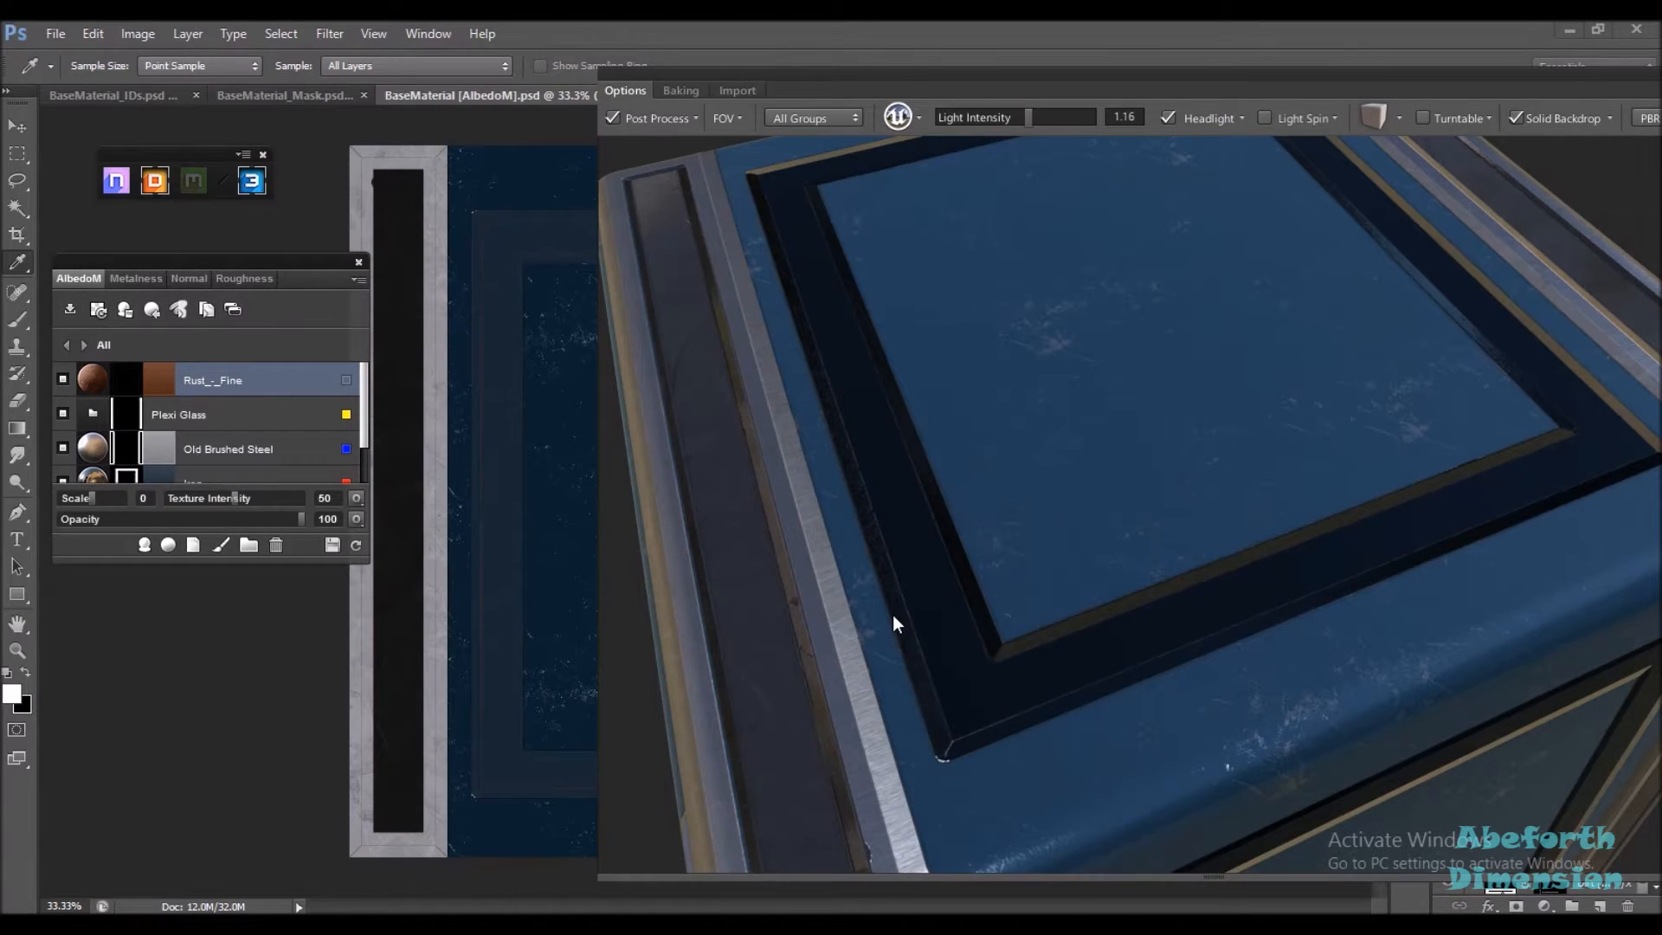
drag(1156, 663, 1050, 446)
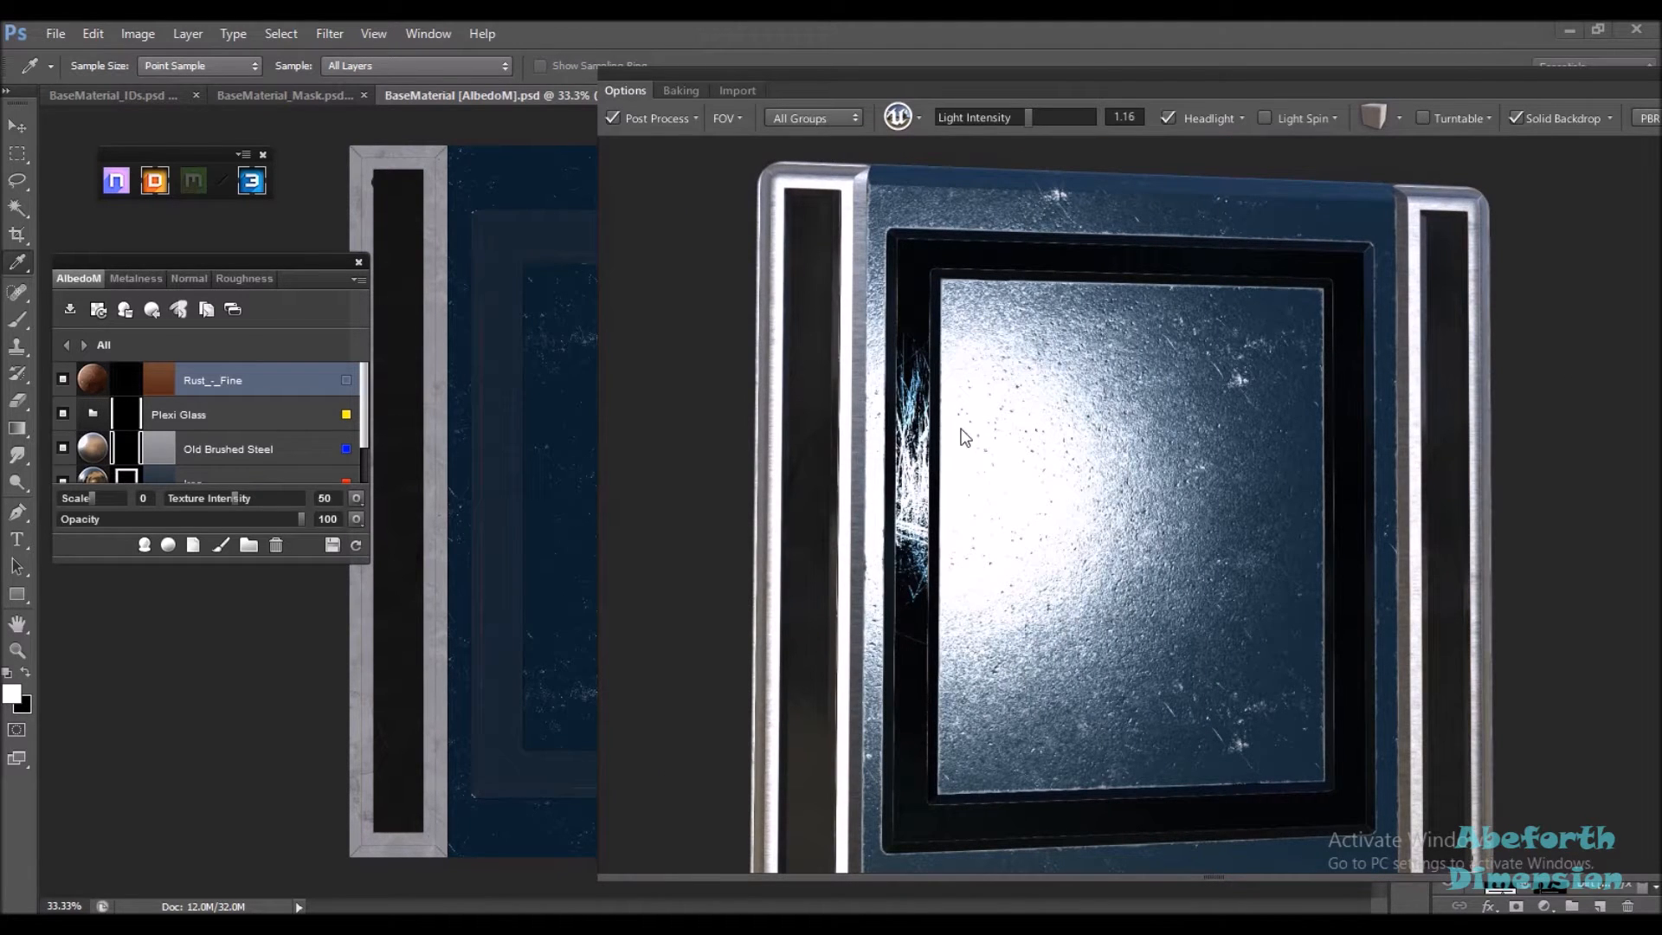
drag(1043, 404, 1277, 606)
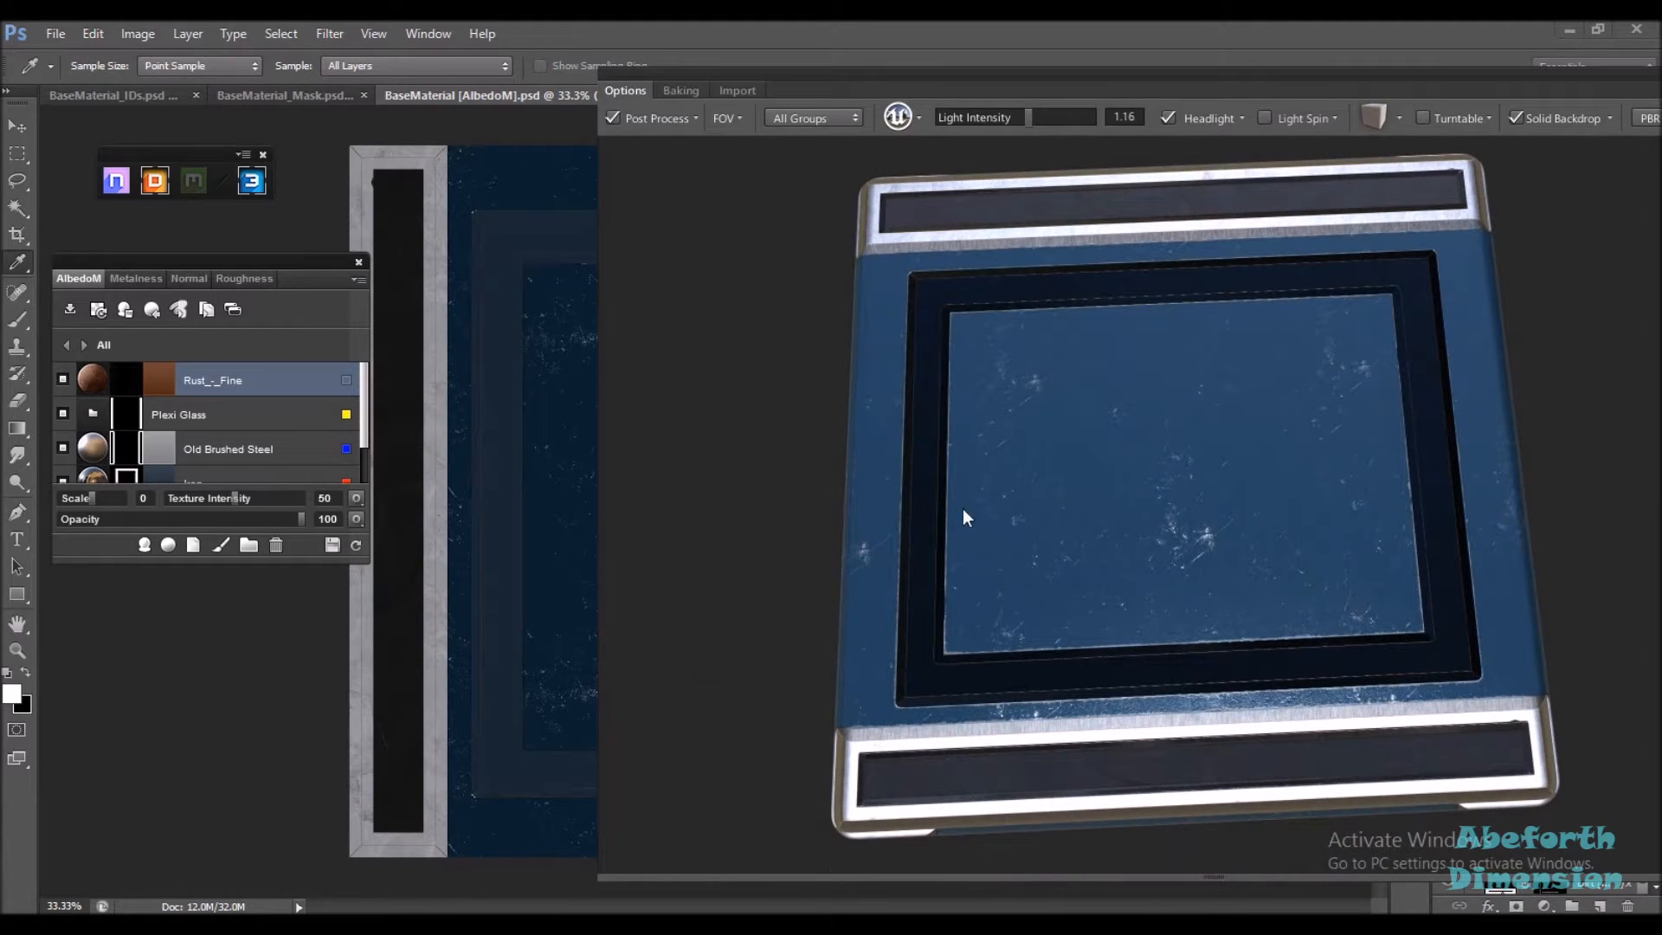
drag(1341, 649, 997, 509)
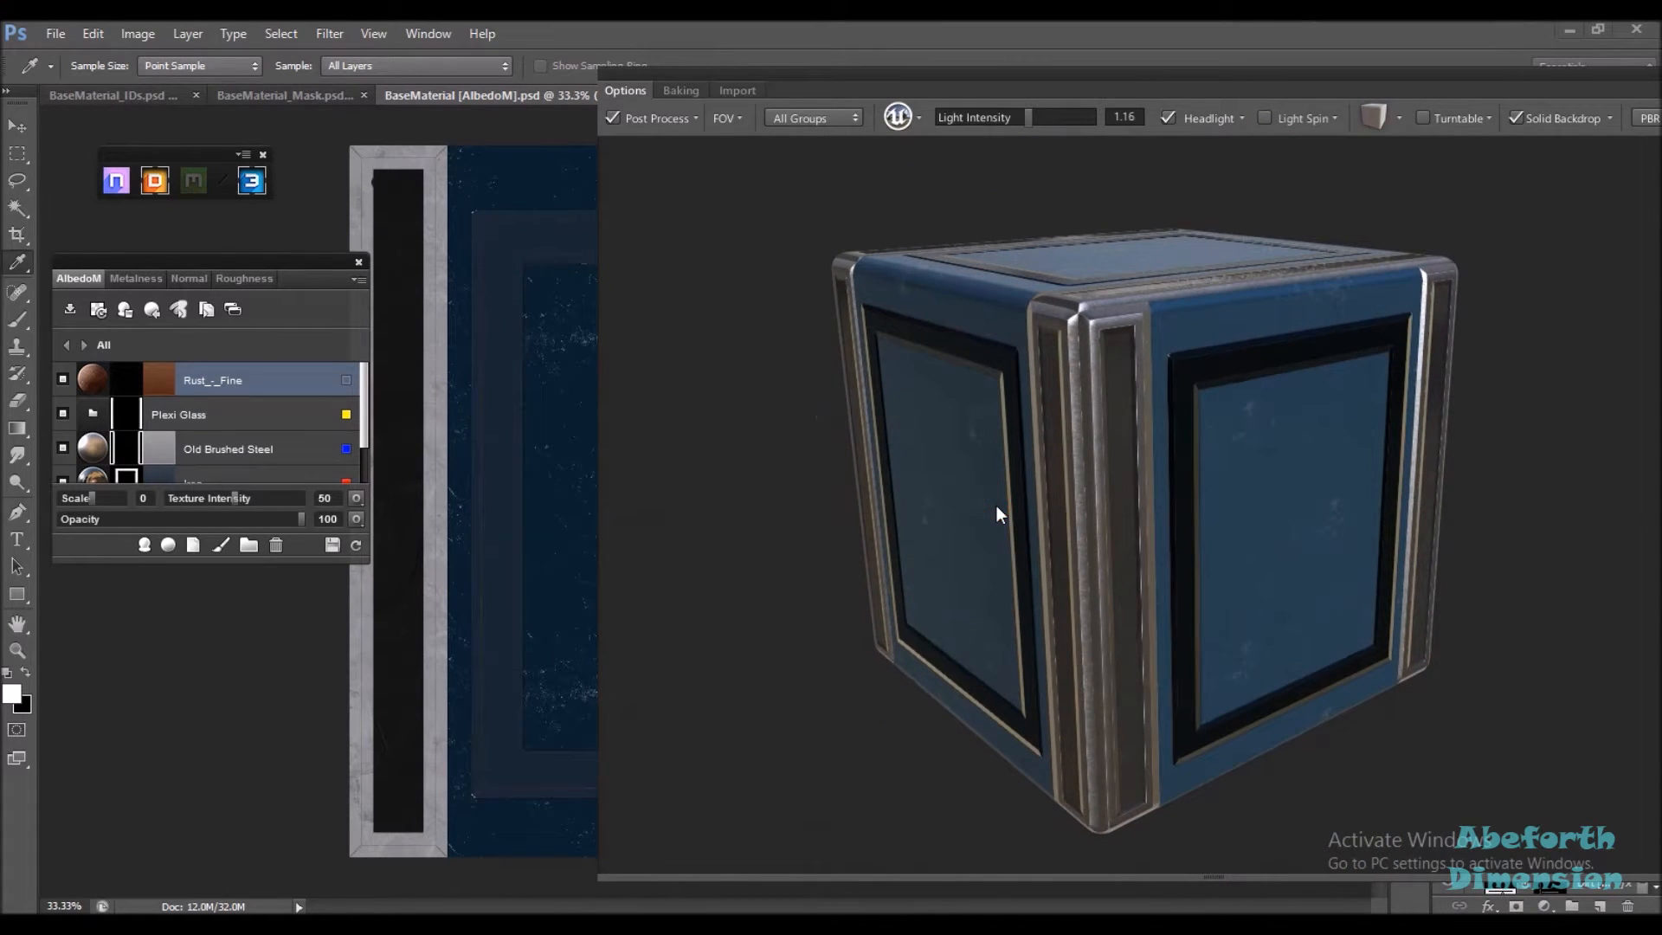
Open the Exporter to review the map export settings and close it without exporting
click(70, 308)
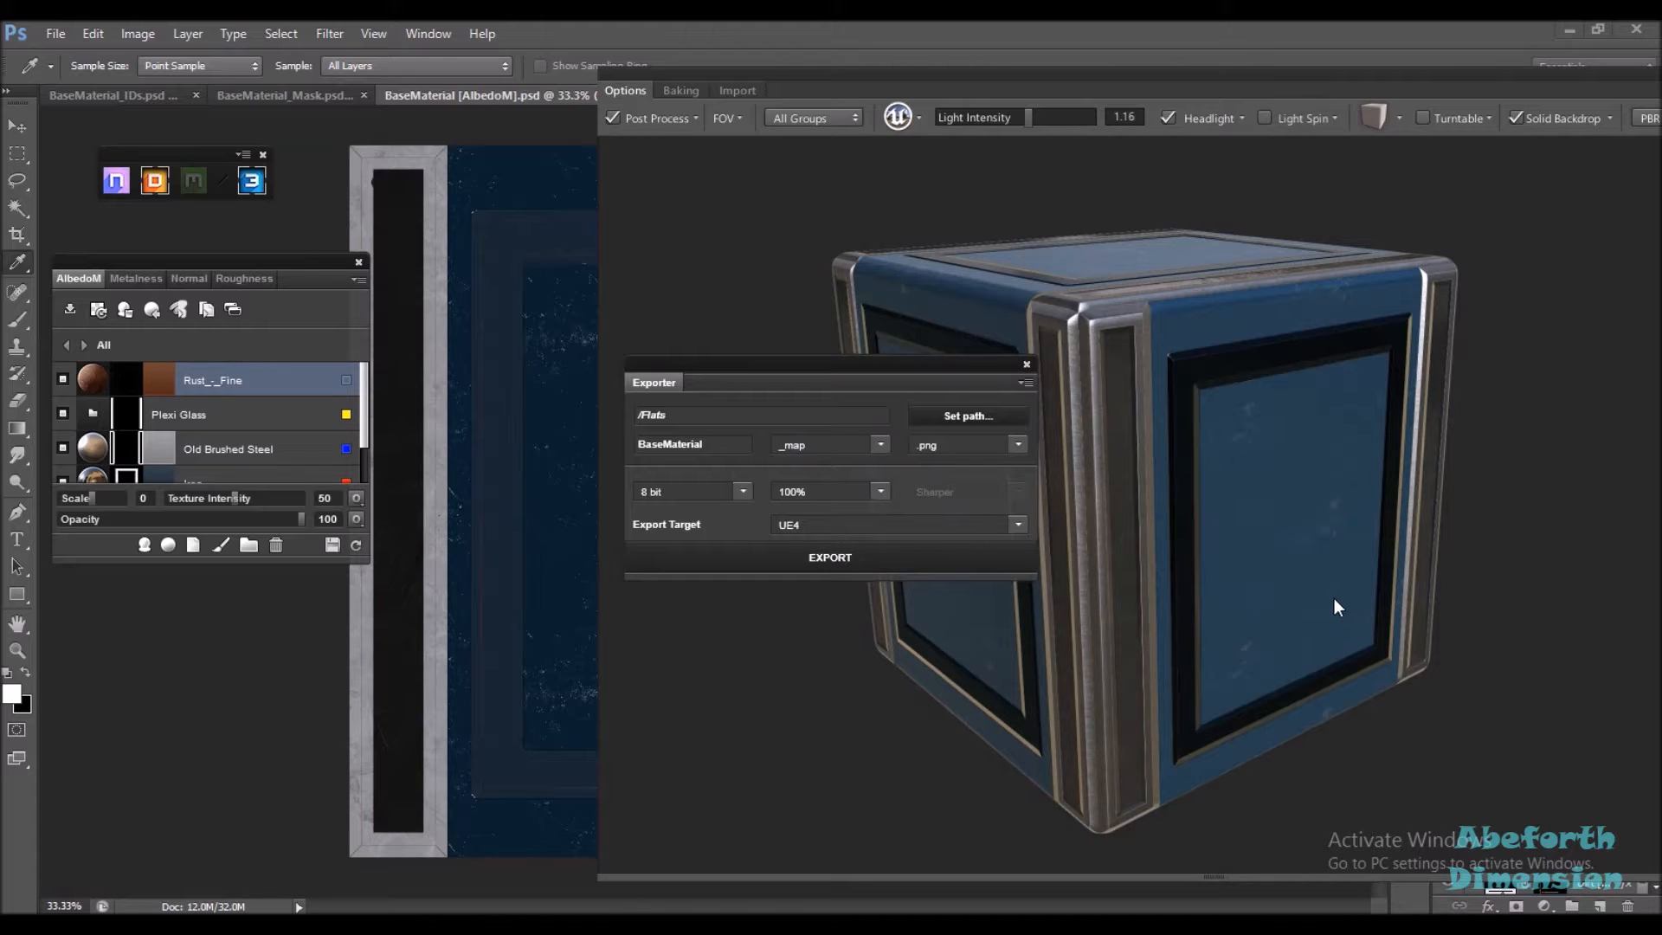
click(1026, 364)
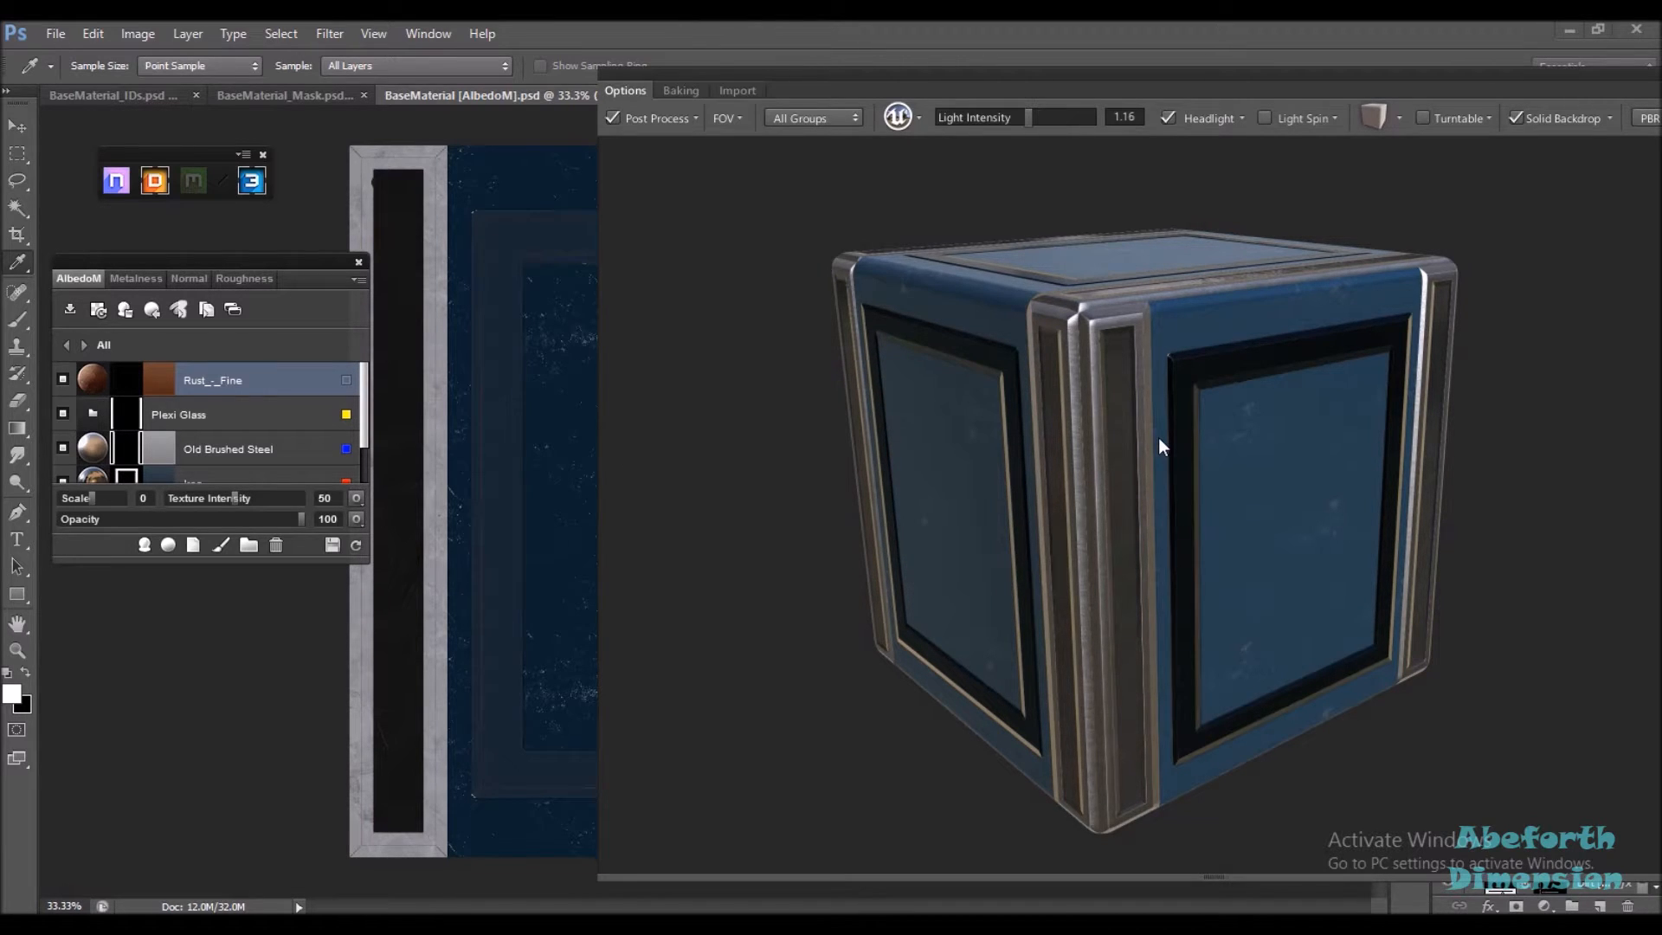
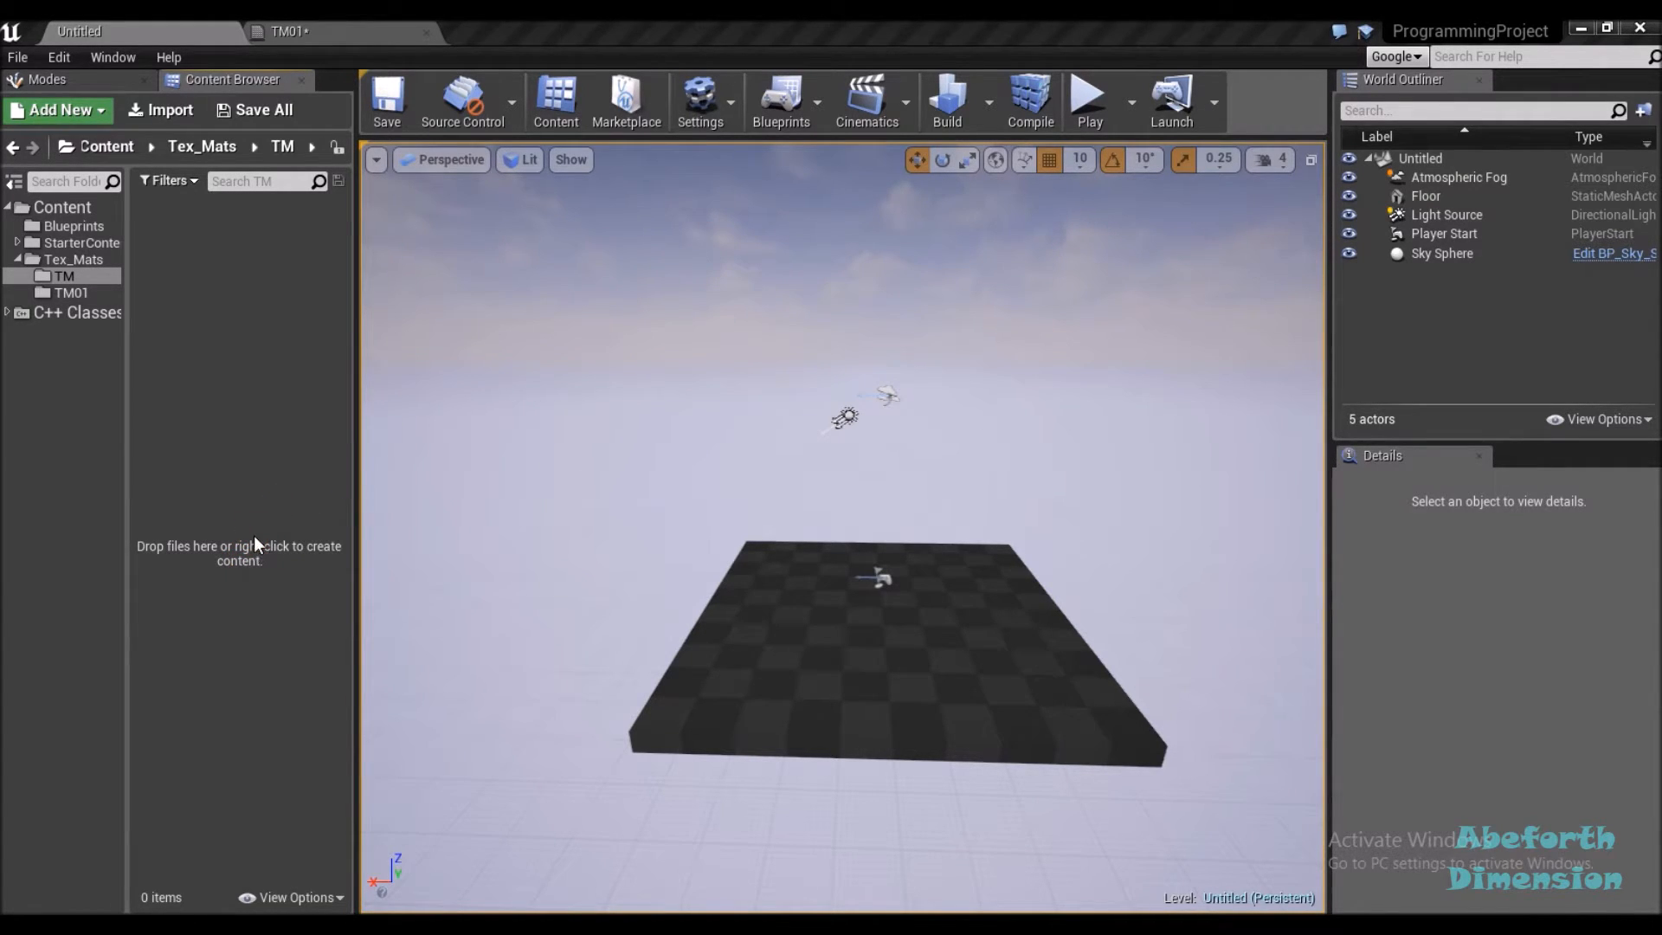
Switch to Unreal Editor and import the TM albedo, ao, metallic, normal, roughness and em textures into the TM folder
drag(255, 539, 254, 537)
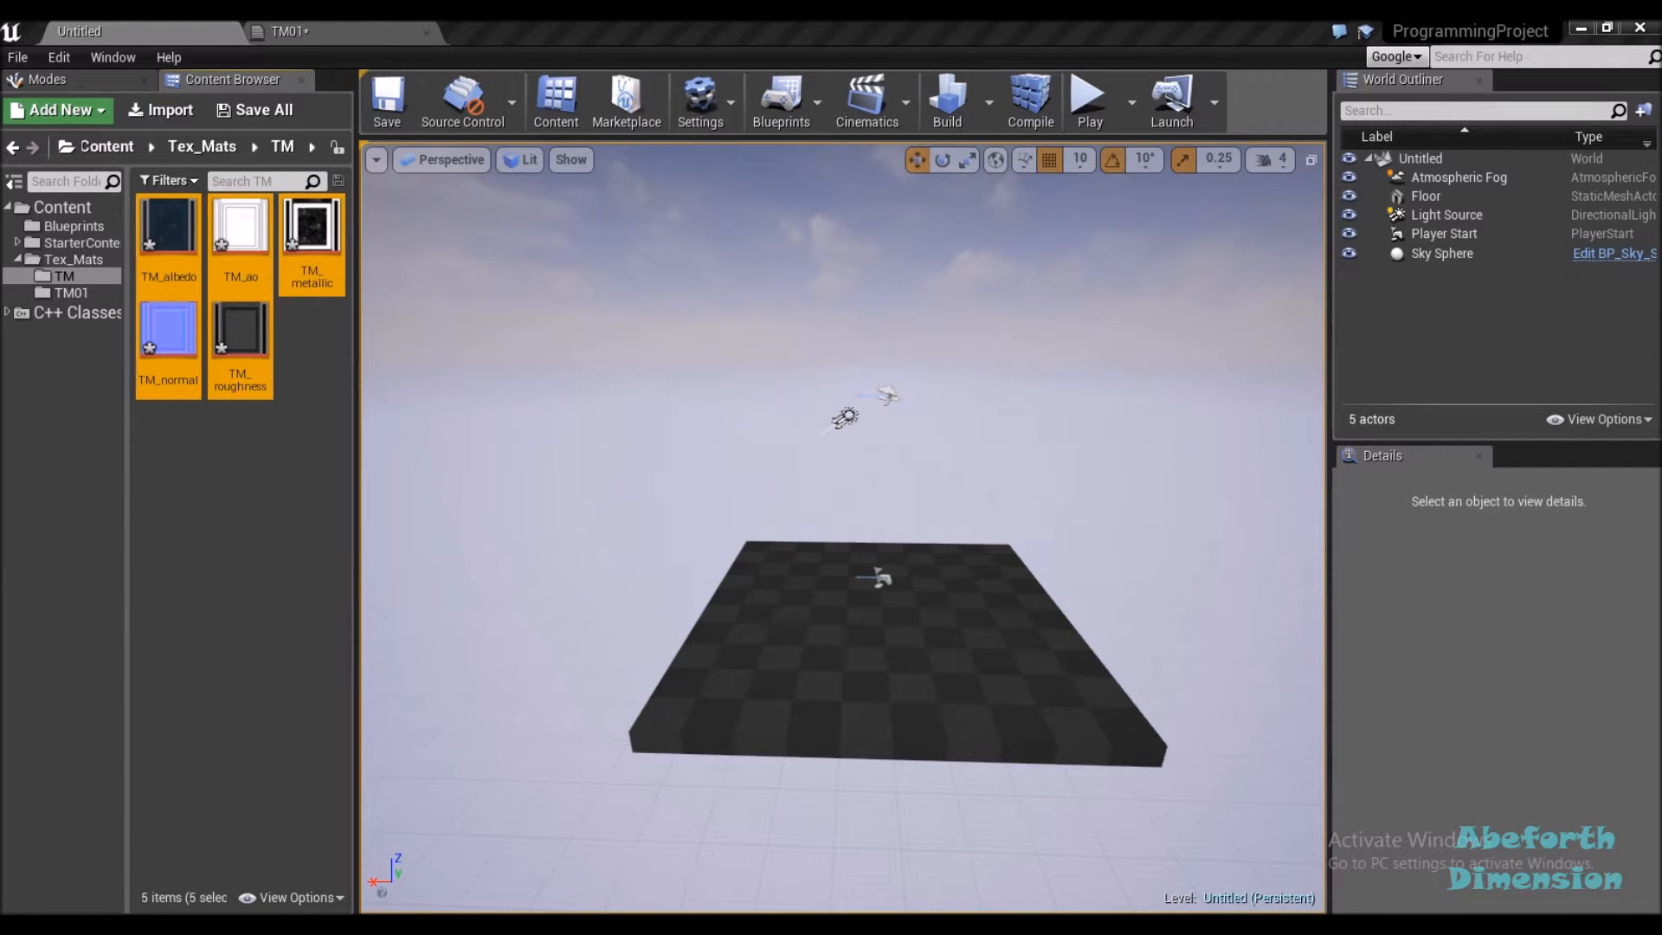
mouse_move(252, 524)
mouse_down()
mouse_move(284, 504)
mouse_move(279, 532)
mouse_up()
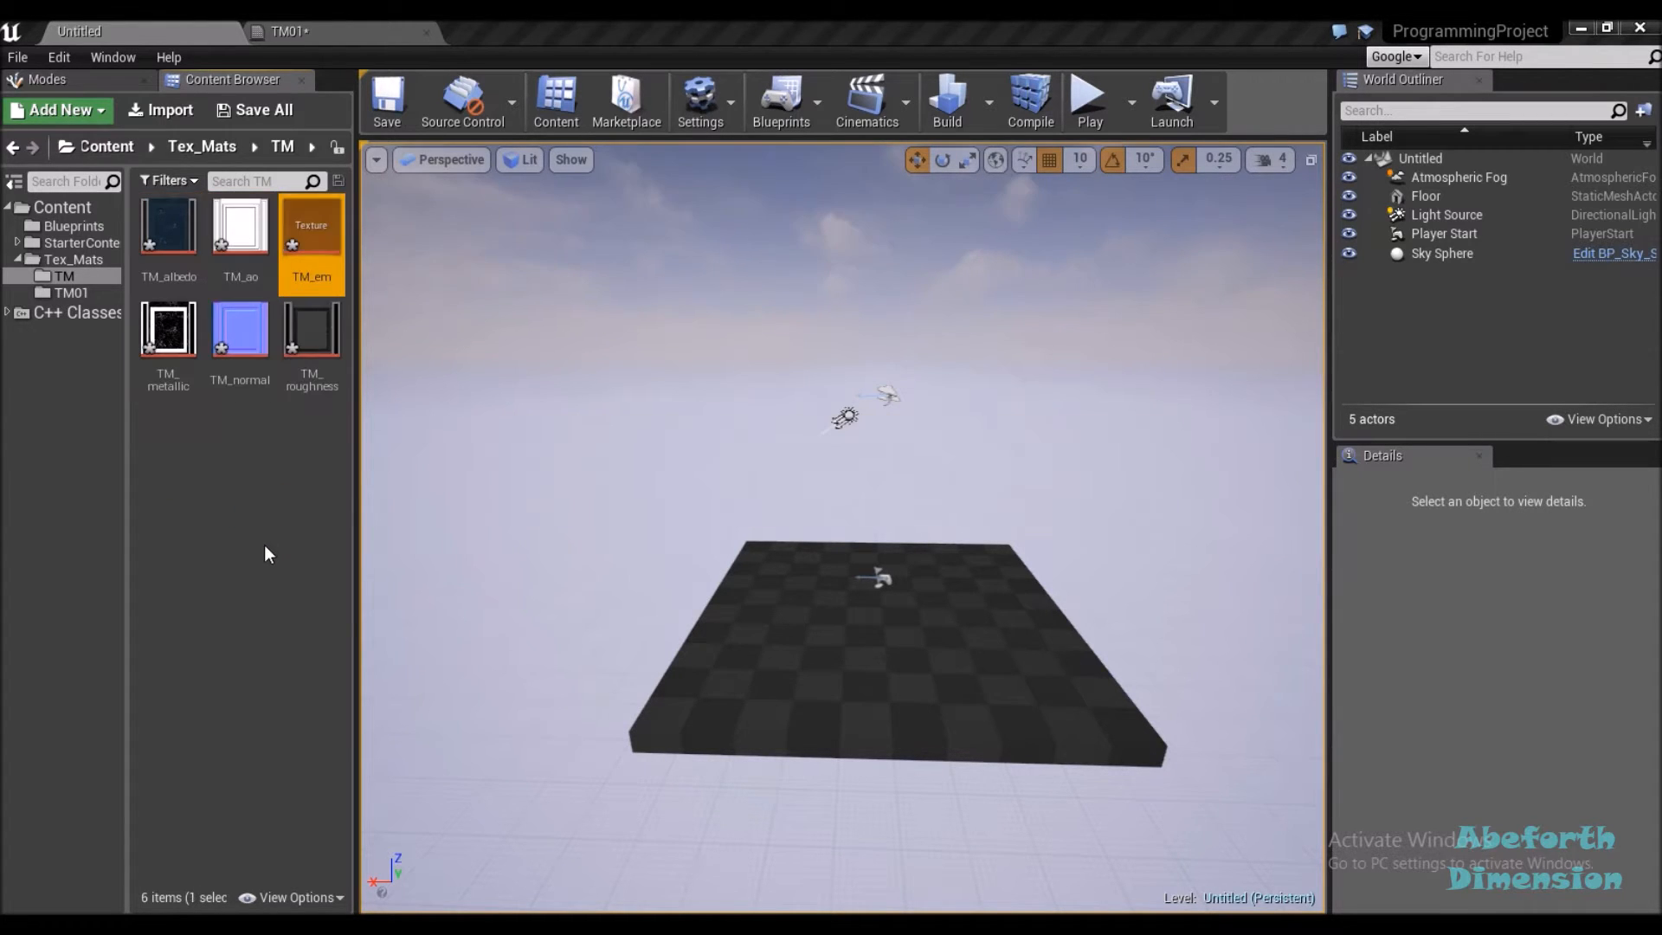
Create a new material named TM in the TM folder and open it for editing
right_click(233, 511)
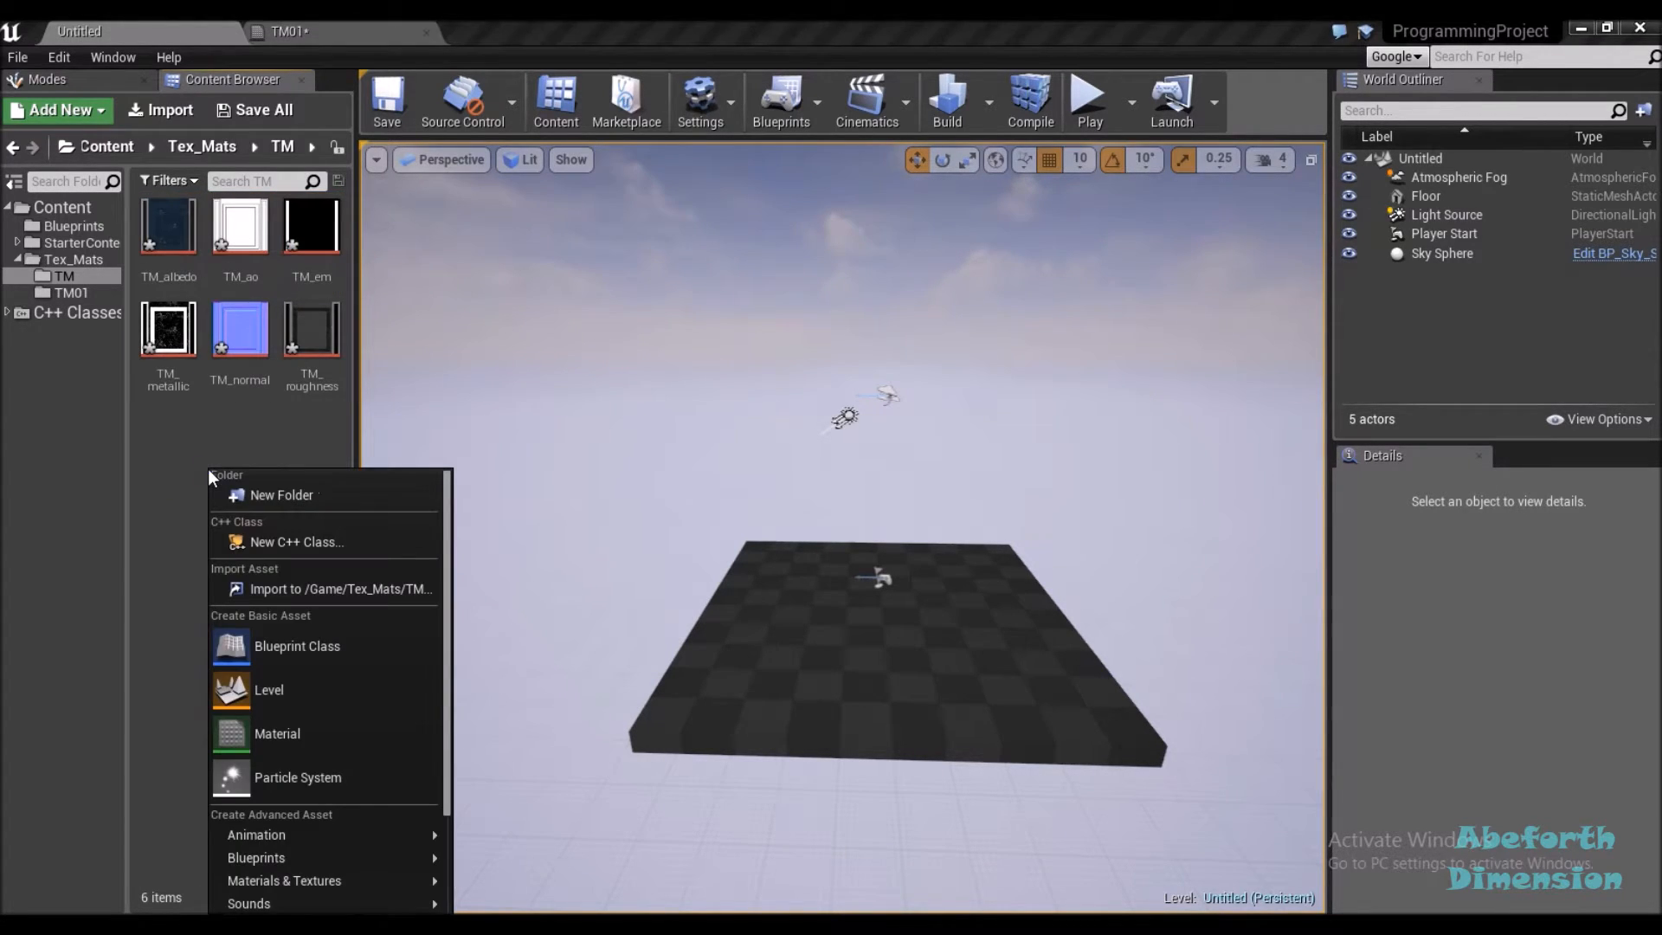
click(274, 733)
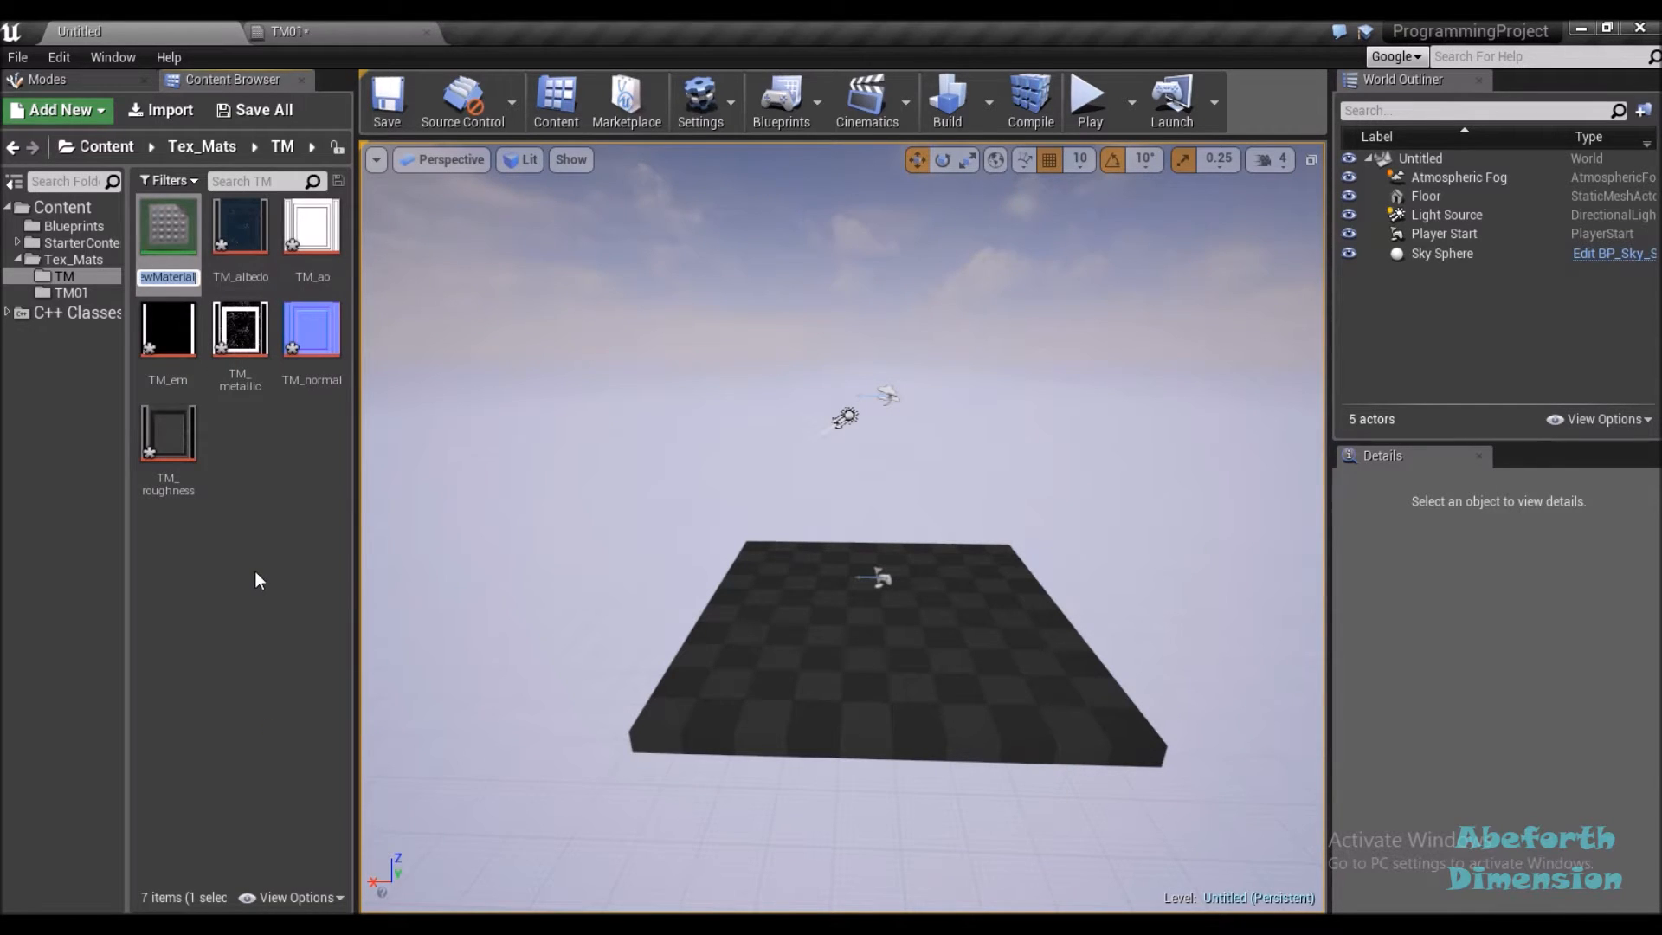
key(Return)
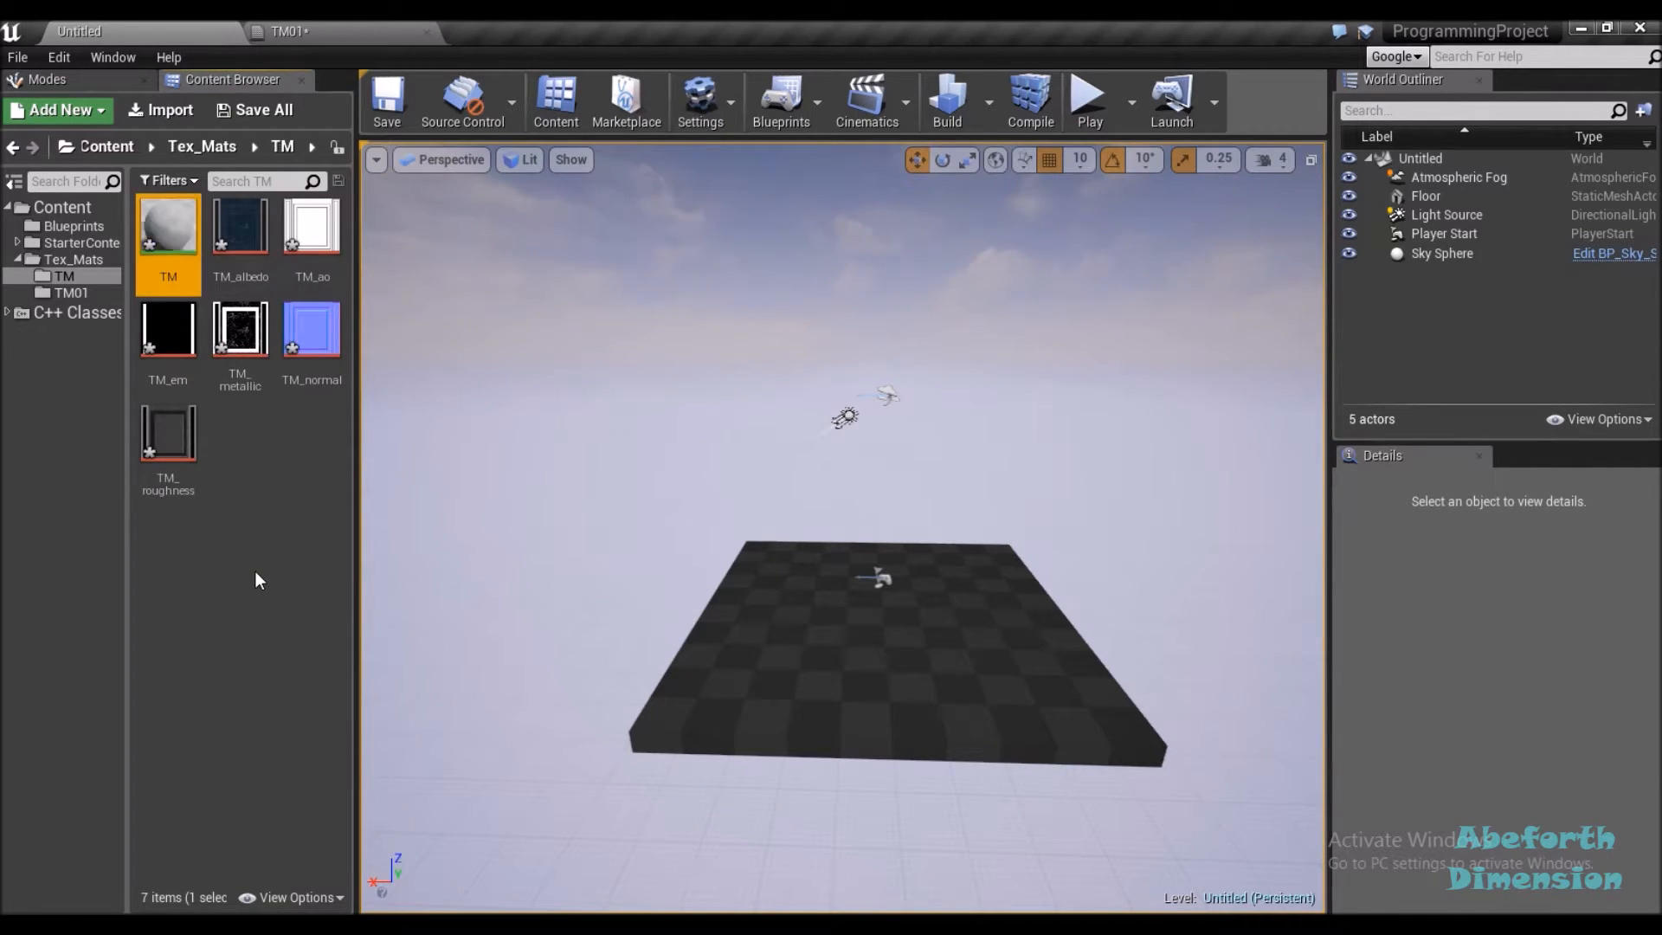
click(178, 255)
double_click(178, 255)
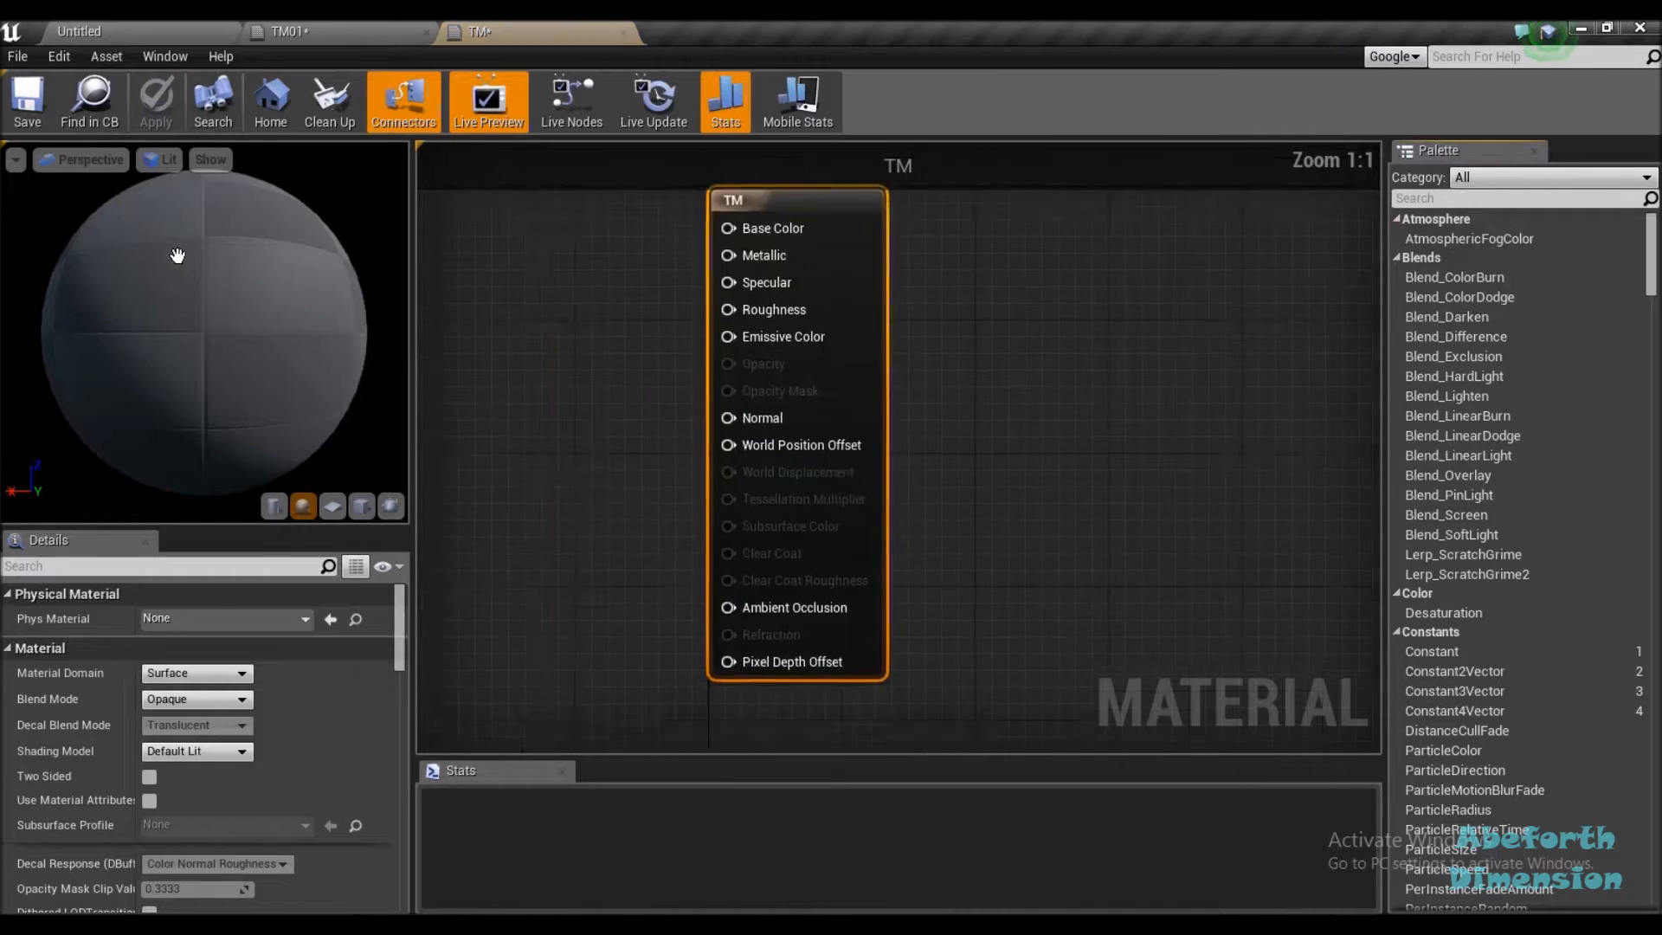
Add all six imported TM textures to the TM material graph as texture samples
click(151, 26)
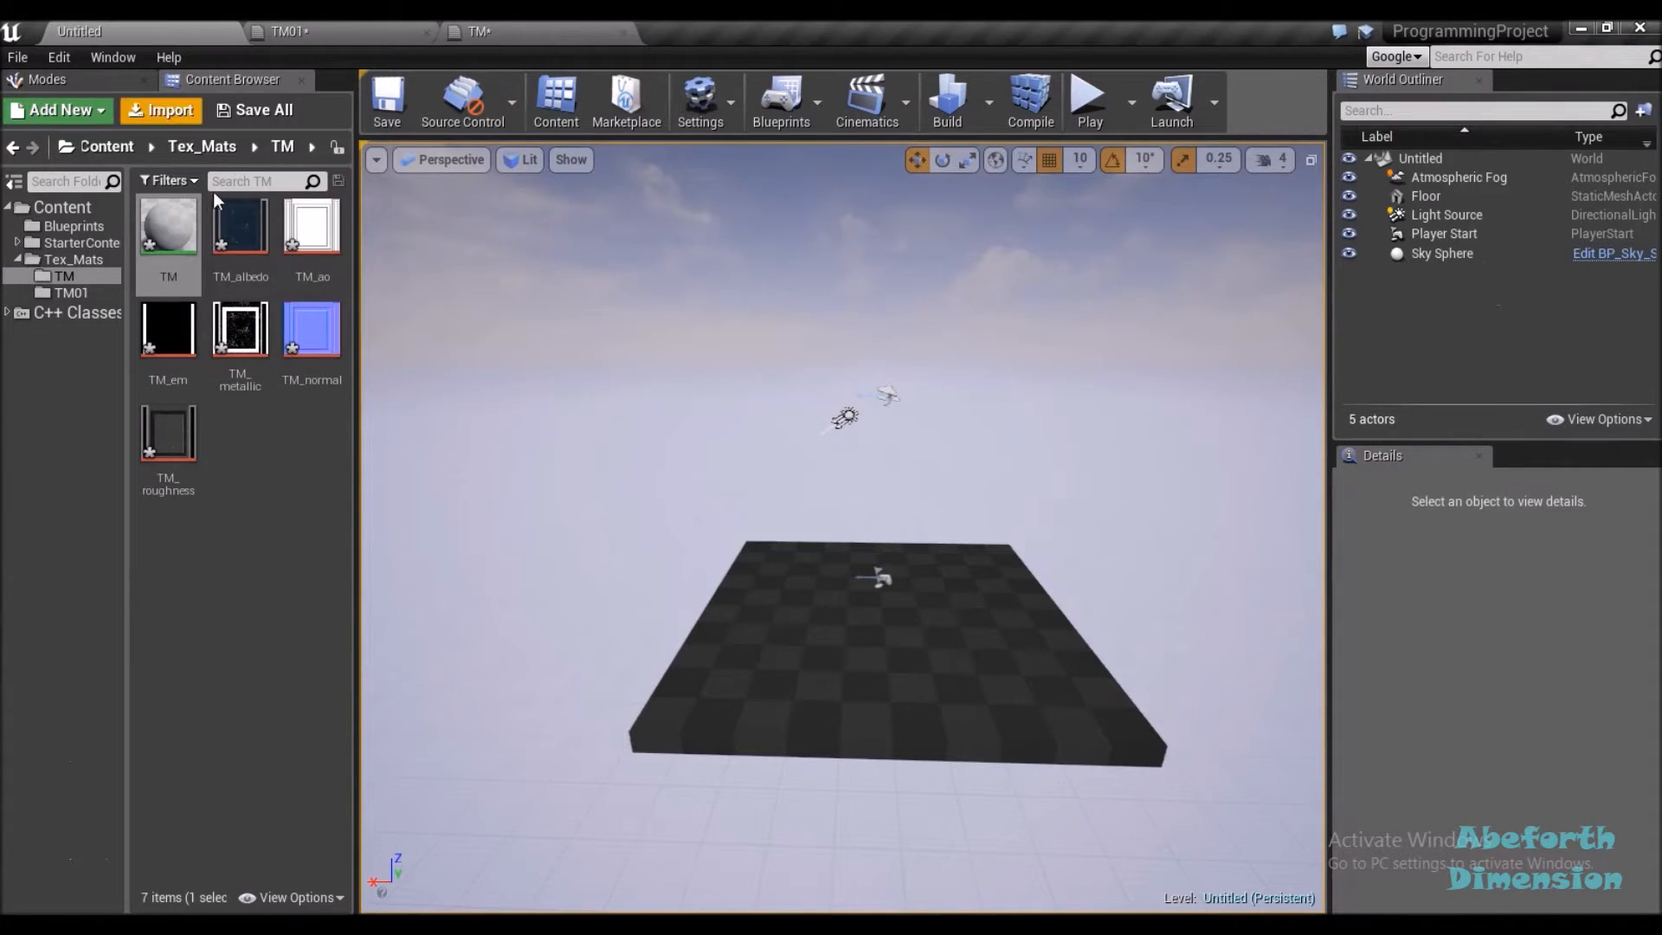
click(241, 238)
shift+click(184, 420)
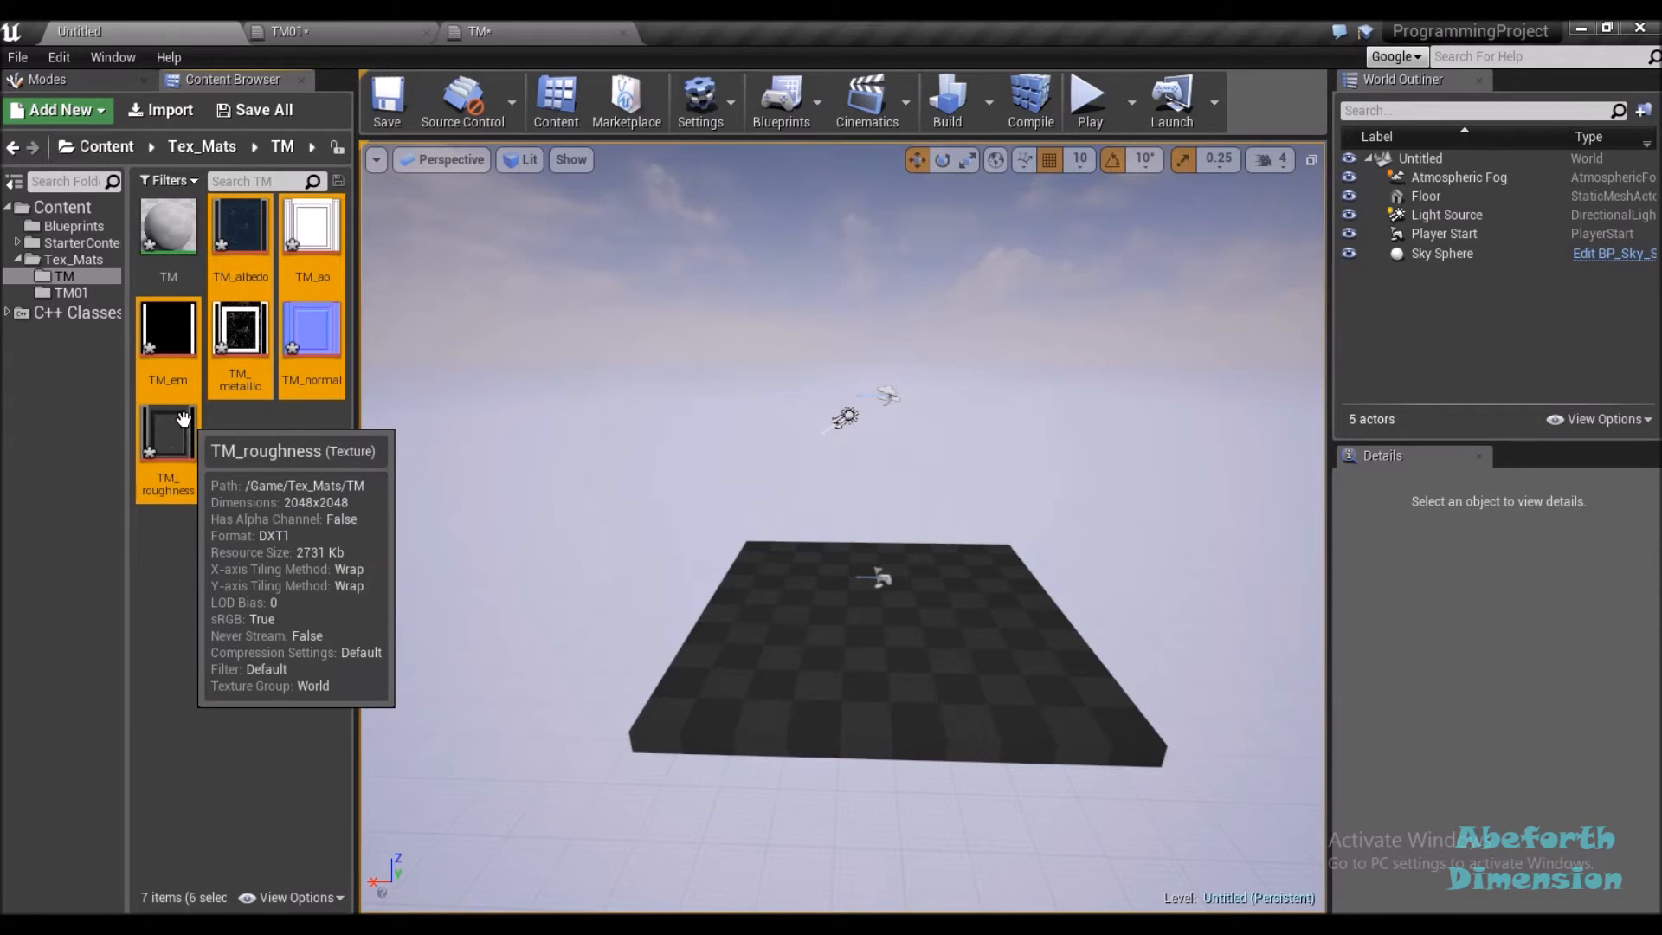
drag(247, 313, 563, 267)
Spread the stacked albedo, roughness, ao and em texture samples apart in the graph
drag(782, 283, 928, 175)
drag(952, 336, 701, 558)
drag(688, 387, 770, 537)
drag(828, 324, 725, 193)
drag(873, 355, 533, 389)
drag(853, 434, 557, 509)
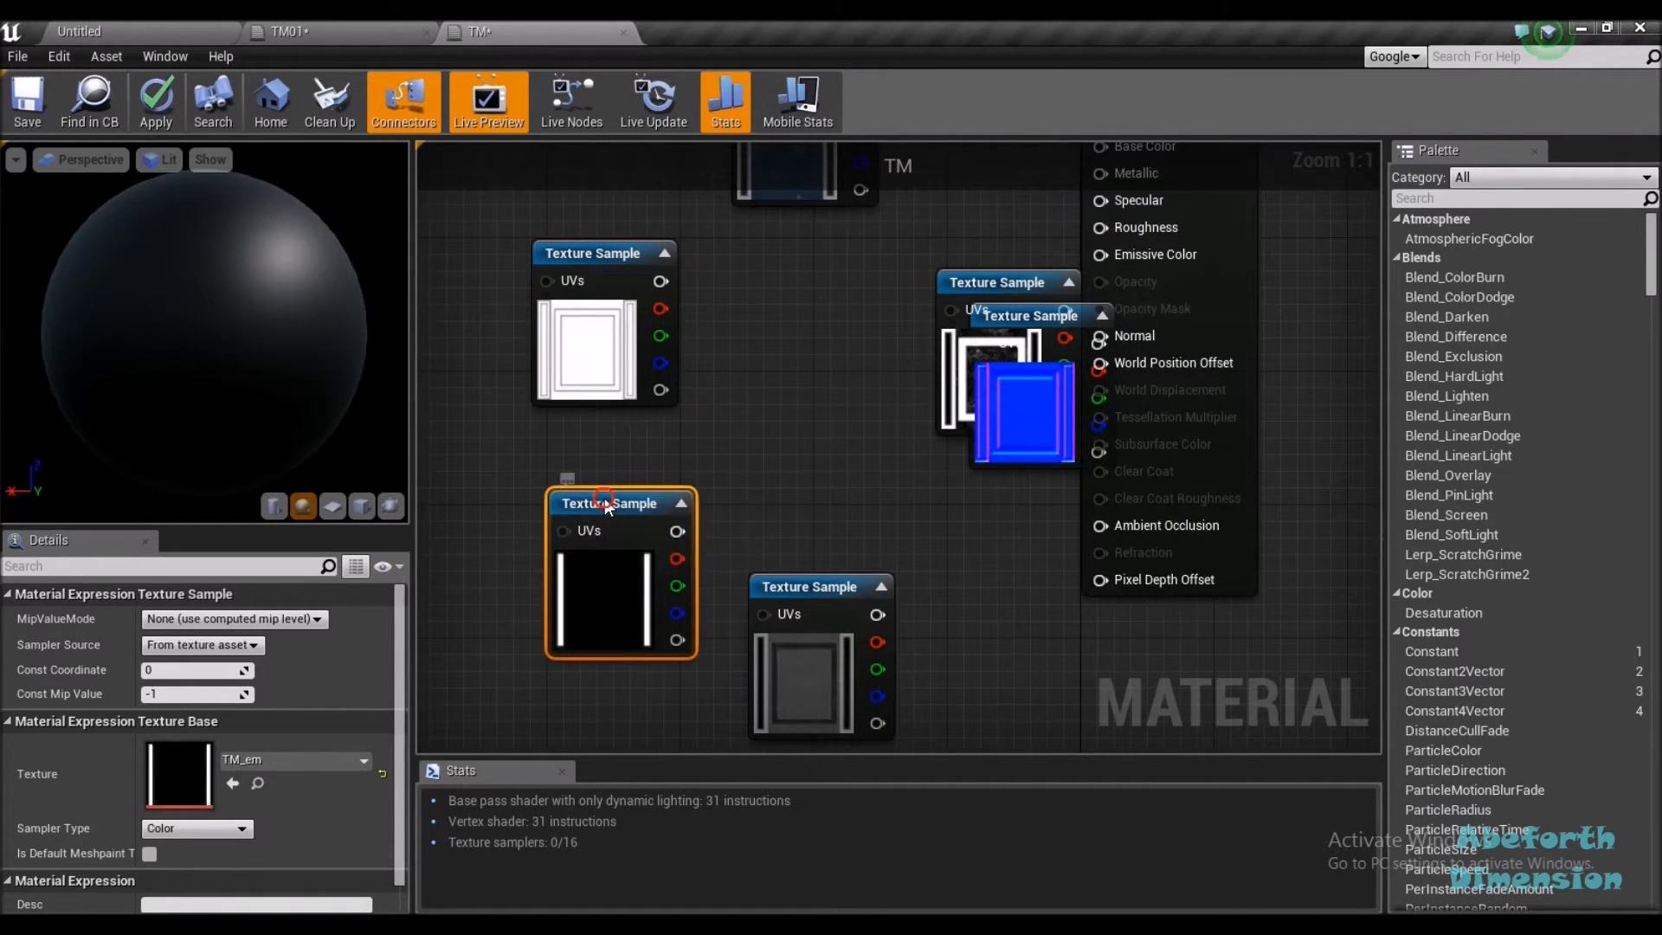
Separate the metallic and normal samples from the material node, connecting albedo to Base Color and normal to Normal
scroll(844, 415, down, 6)
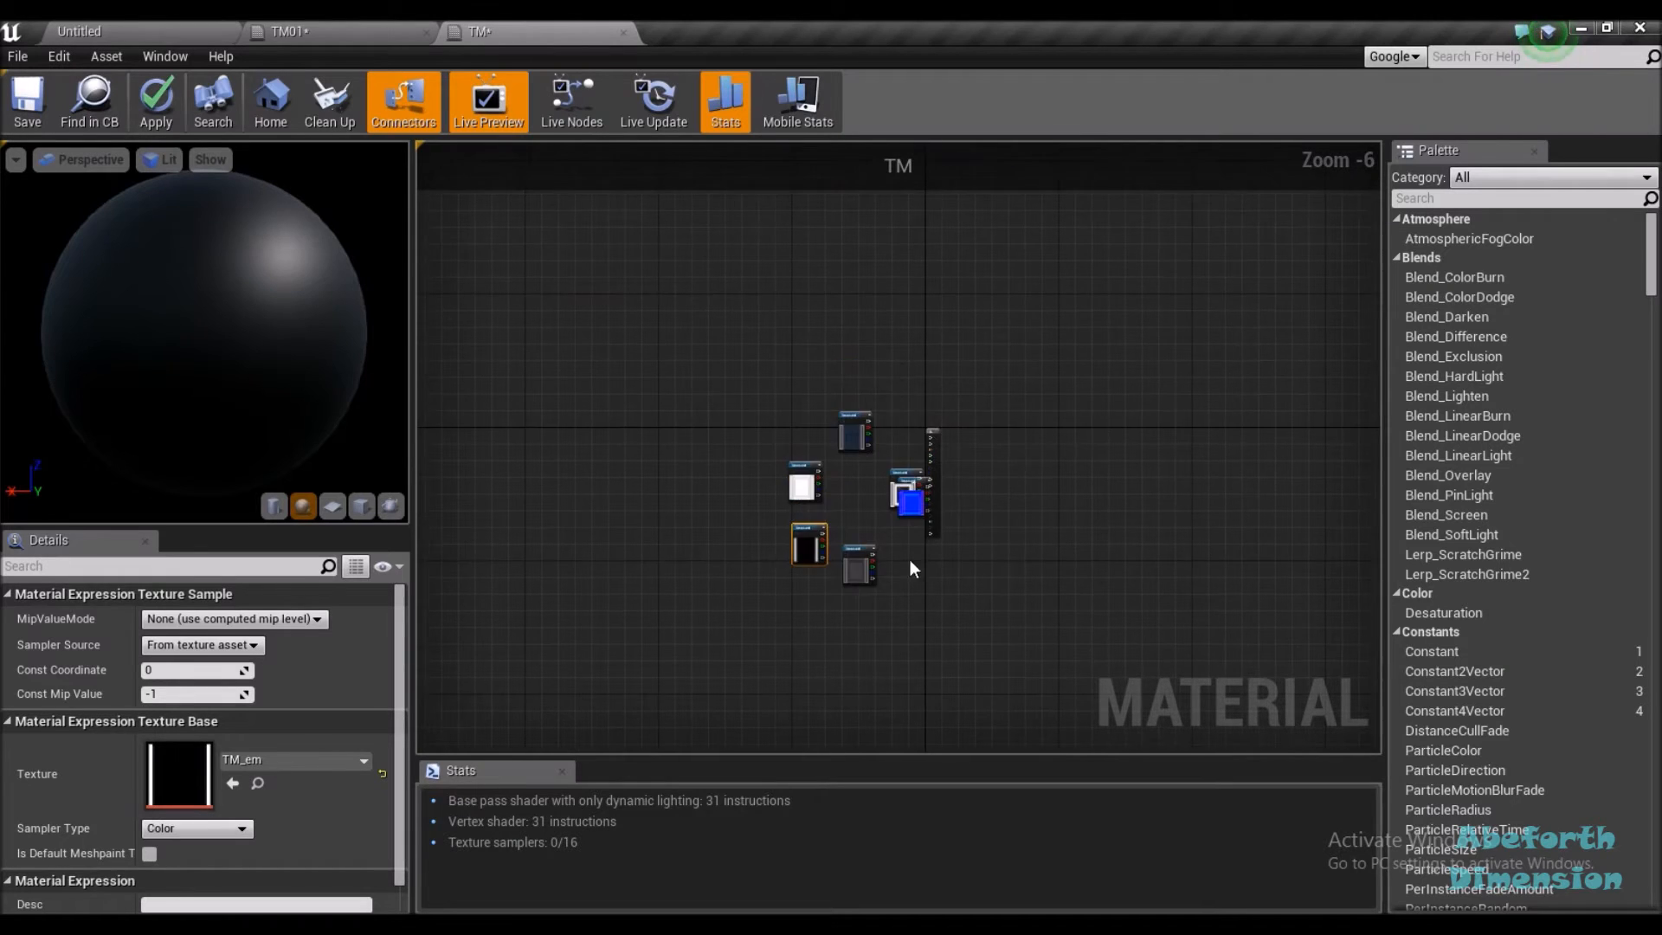
scroll(872, 498, up, 5)
drag(1030, 458, 866, 522)
drag(939, 422, 789, 367)
drag(872, 253, 1080, 313)
drag(813, 225, 841, 143)
drag(974, 460, 1032, 350)
Rearrange the ao and roughness samples and connect the ao texture to Ambient Occlusion
drag(678, 453, 737, 555)
drag(816, 594, 798, 335)
drag(849, 469, 558, 222)
drag(695, 255, 1113, 397)
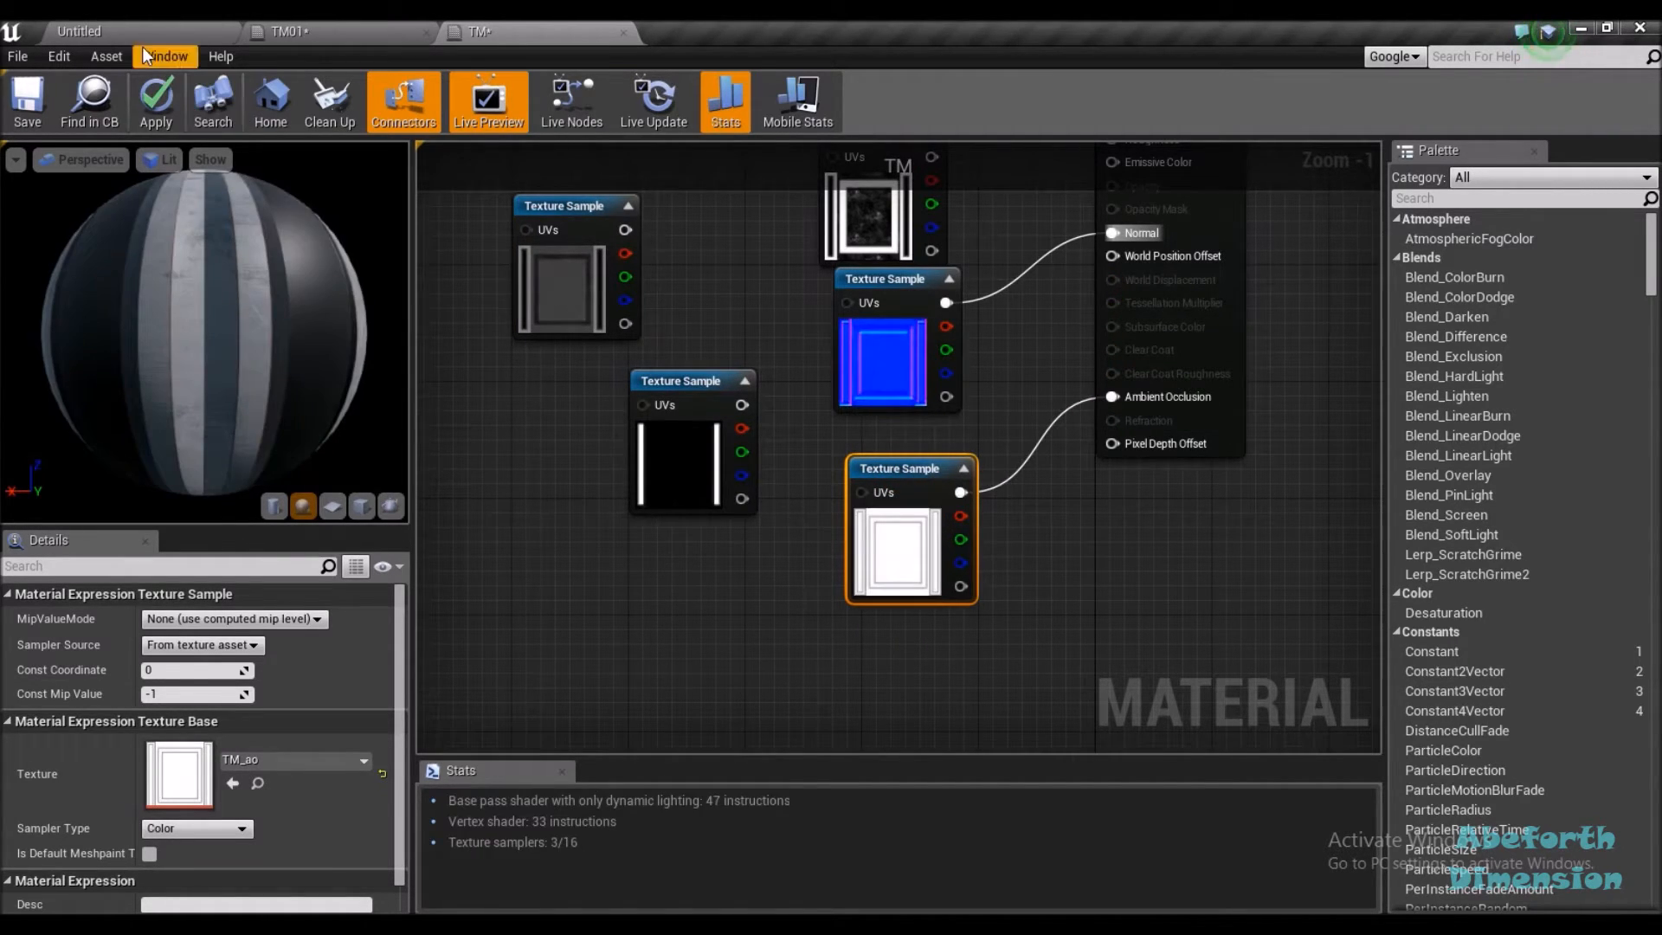
Connect the metallic texture to Metallic and the roughness texture to Roughness
click(565, 295)
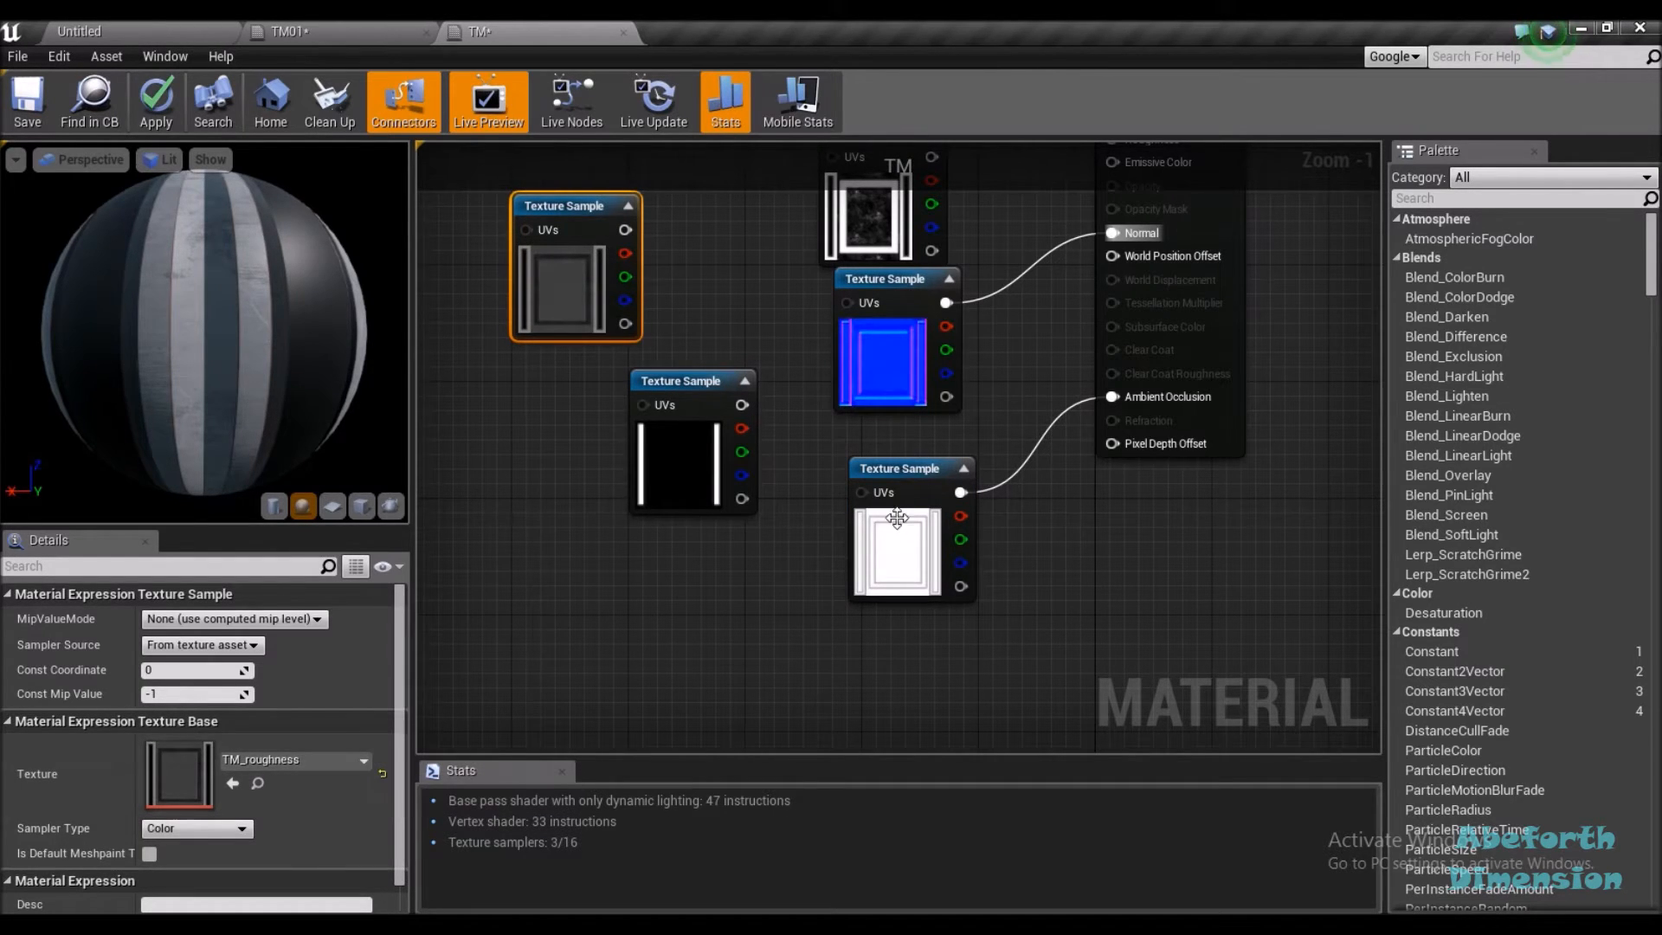
drag(794, 535, 803, 751)
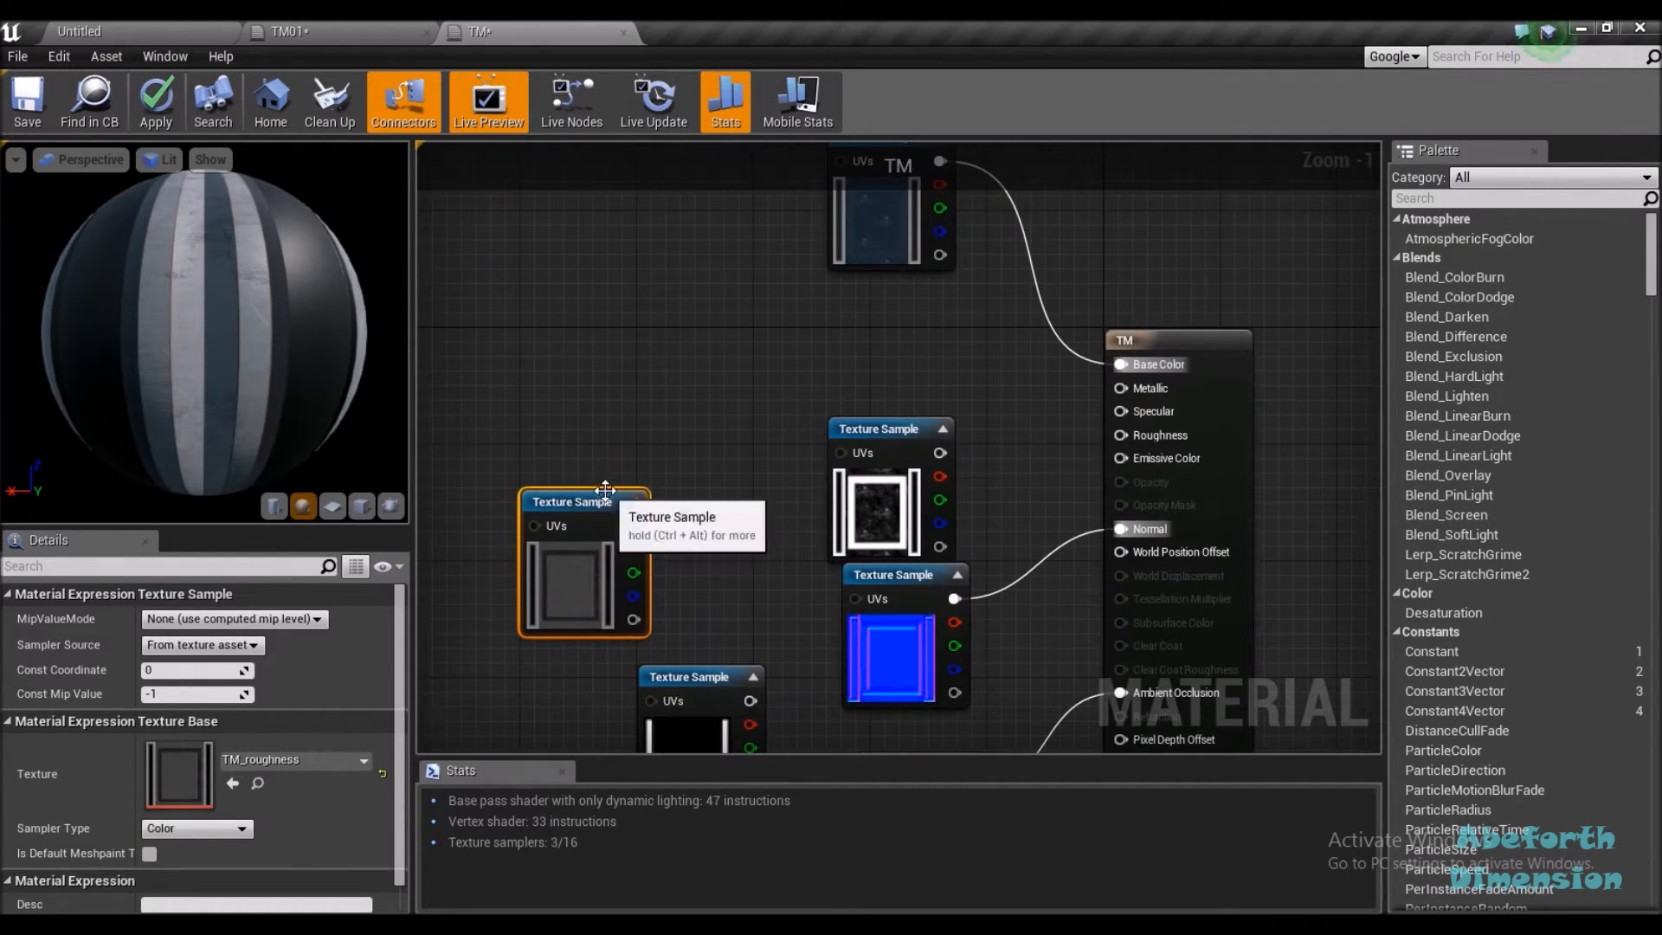
drag(896, 430, 1122, 389)
drag(593, 509, 1120, 435)
Move the ao and normal samples lower in the graph so they clear the roughness sample
drag(688, 597, 681, 387)
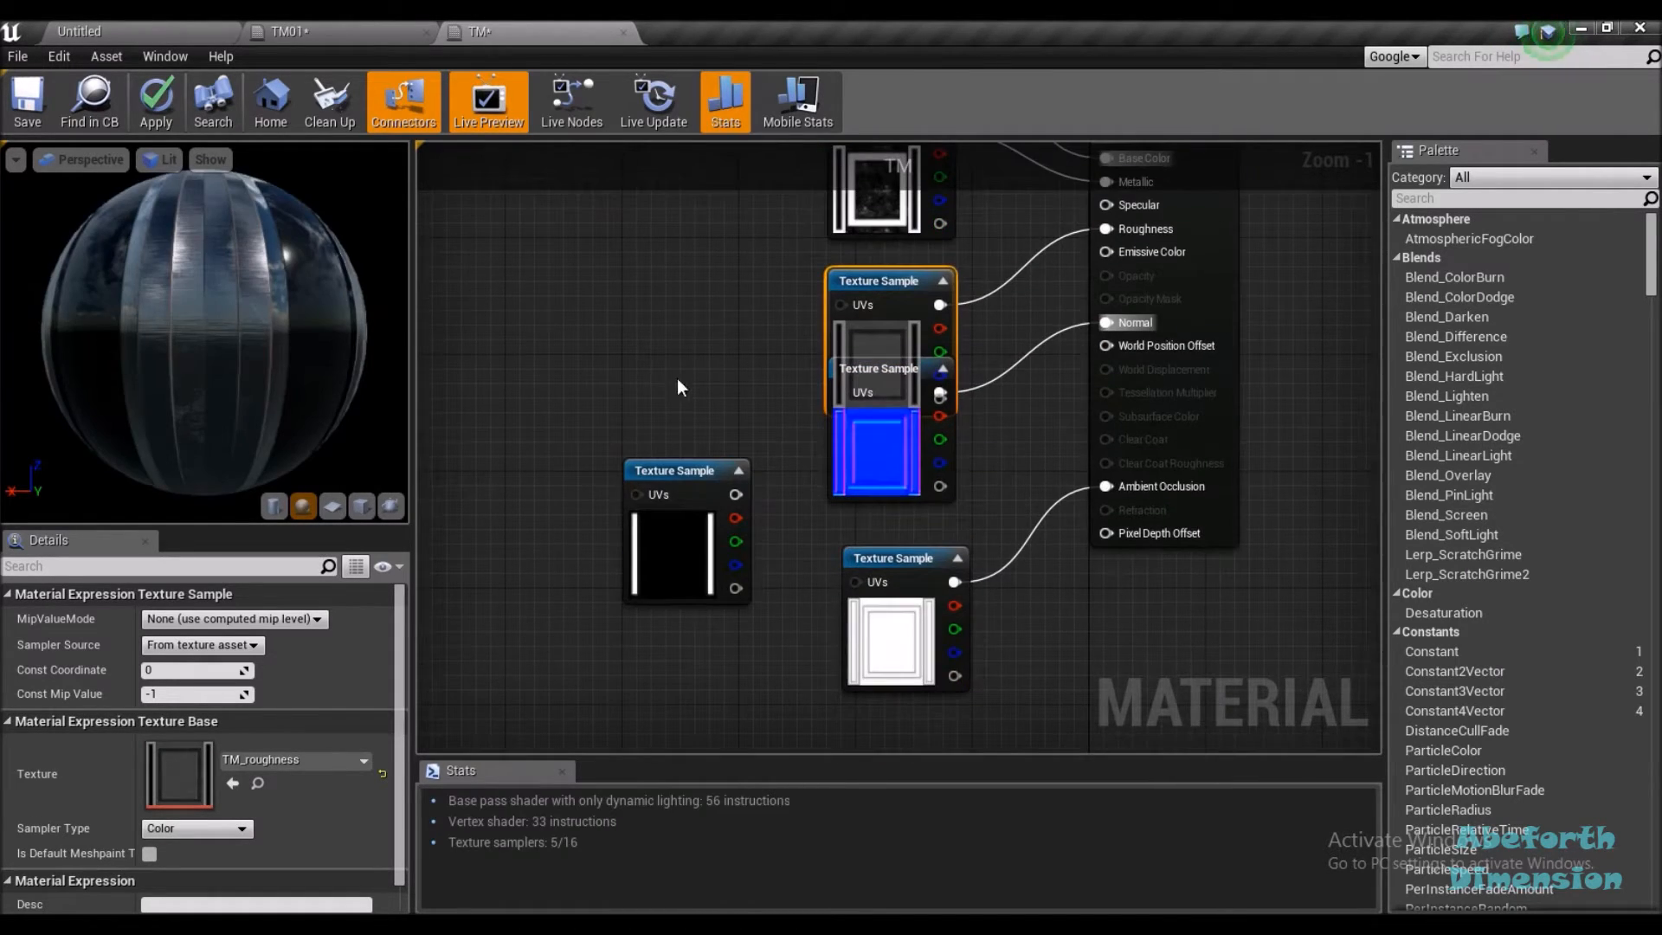
drag(912, 569, 912, 684)
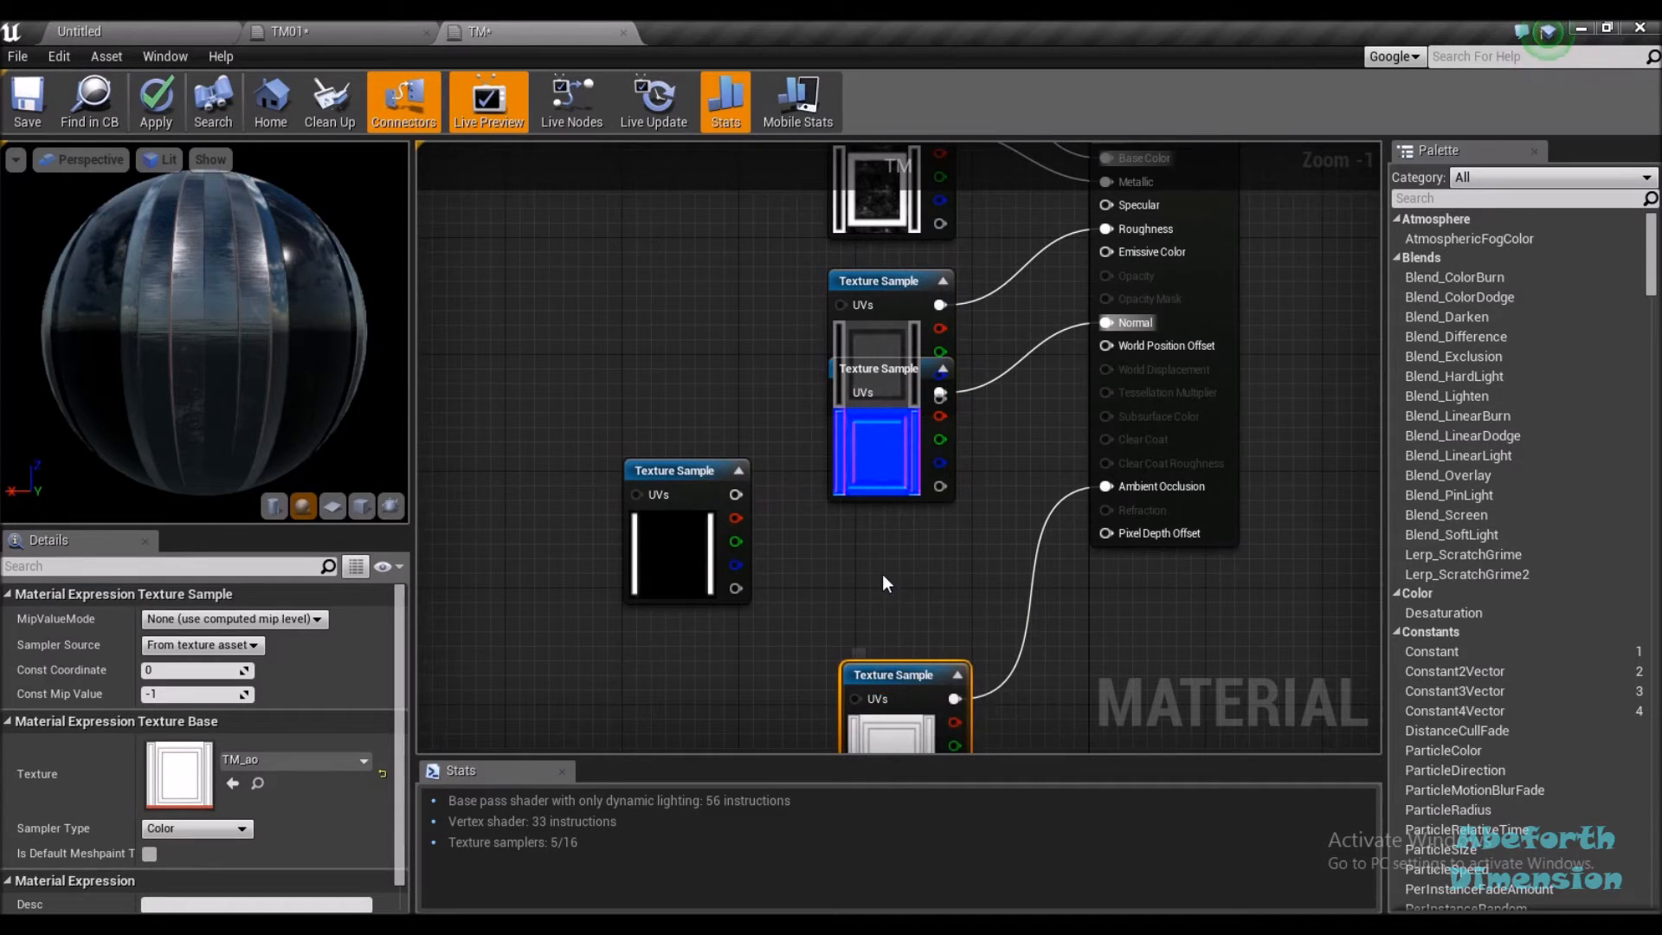
drag(863, 527, 860, 426)
click(869, 362)
drag(875, 278, 889, 405)
click(811, 339)
click(874, 274)
scroll(834, 313, down, 3)
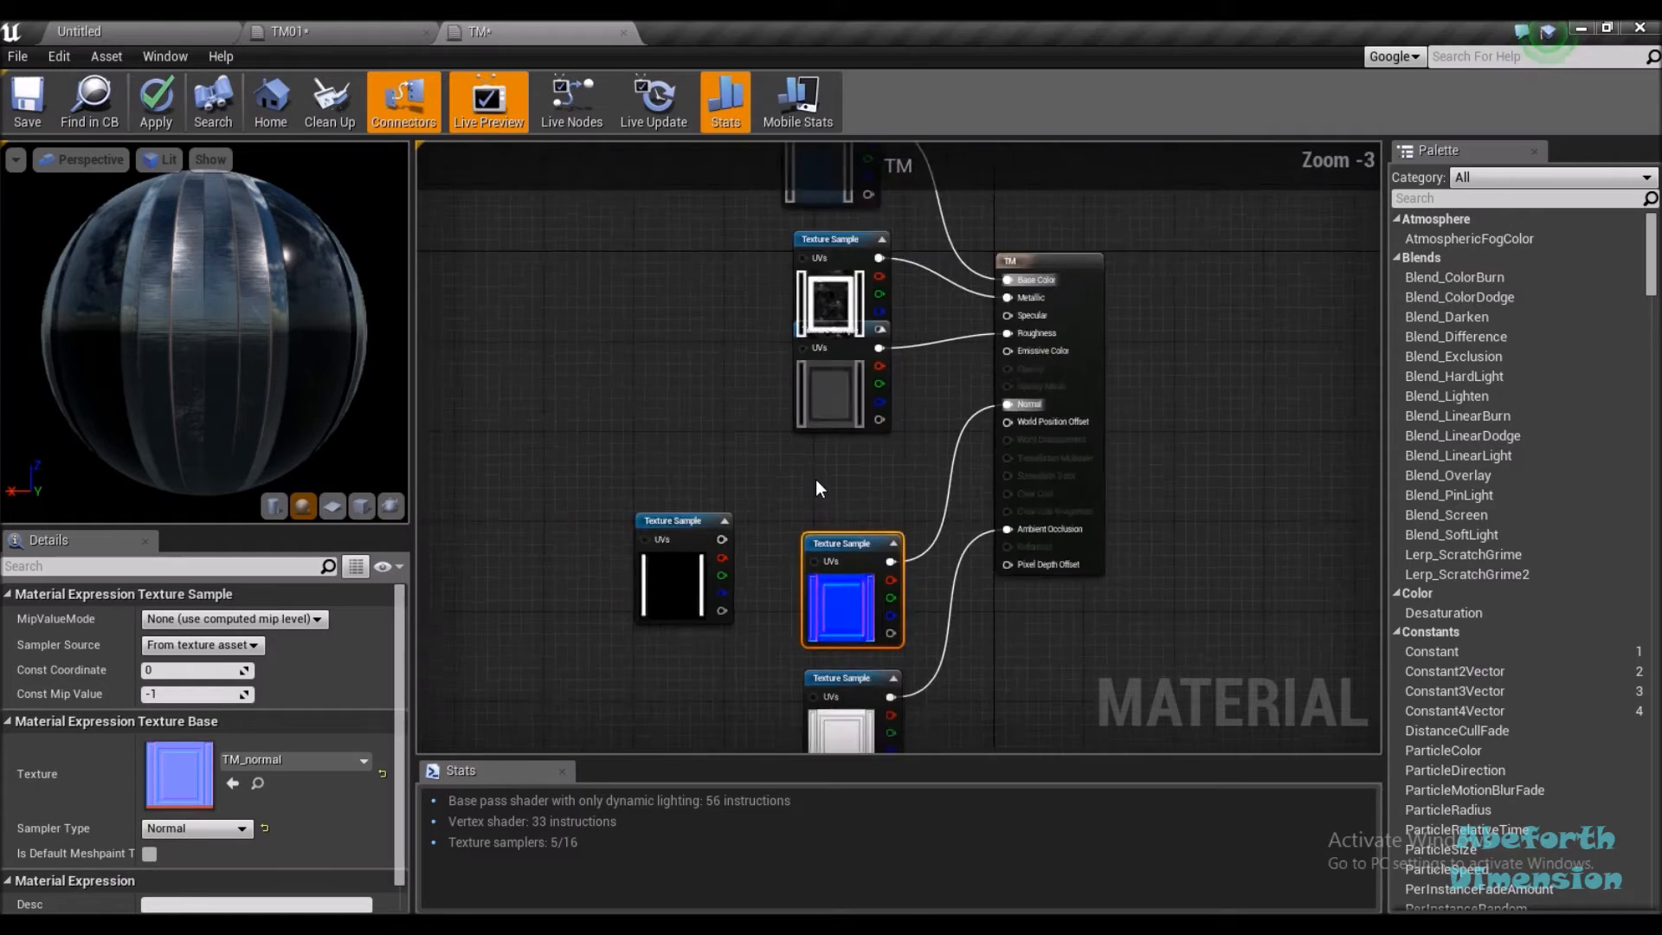
Space out the metallic and roughness samples, shift normal and ao down together, and raise the TM_em sample between them
drag(745, 238, 852, 356)
mouse_move(839, 253)
mouse_down()
mouse_move(839, 161)
mouse_move(832, 228)
mouse_up()
drag(844, 439, 826, 414)
drag(788, 538, 859, 773)
drag(818, 567, 822, 625)
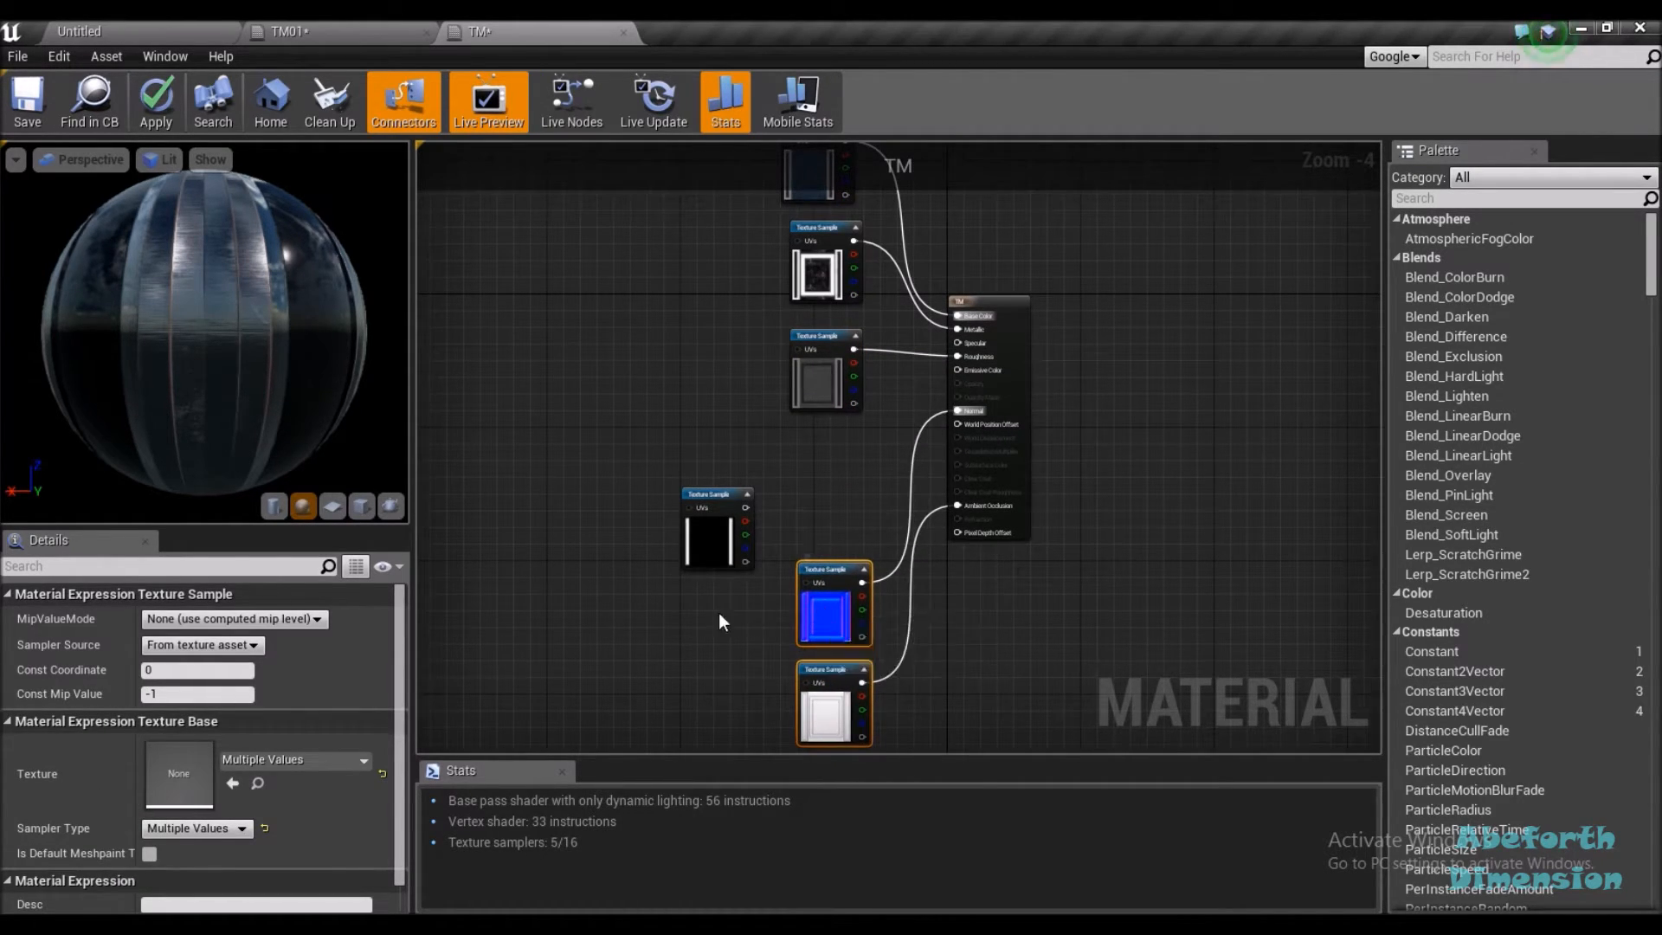
click(699, 481)
drag(713, 498, 713, 456)
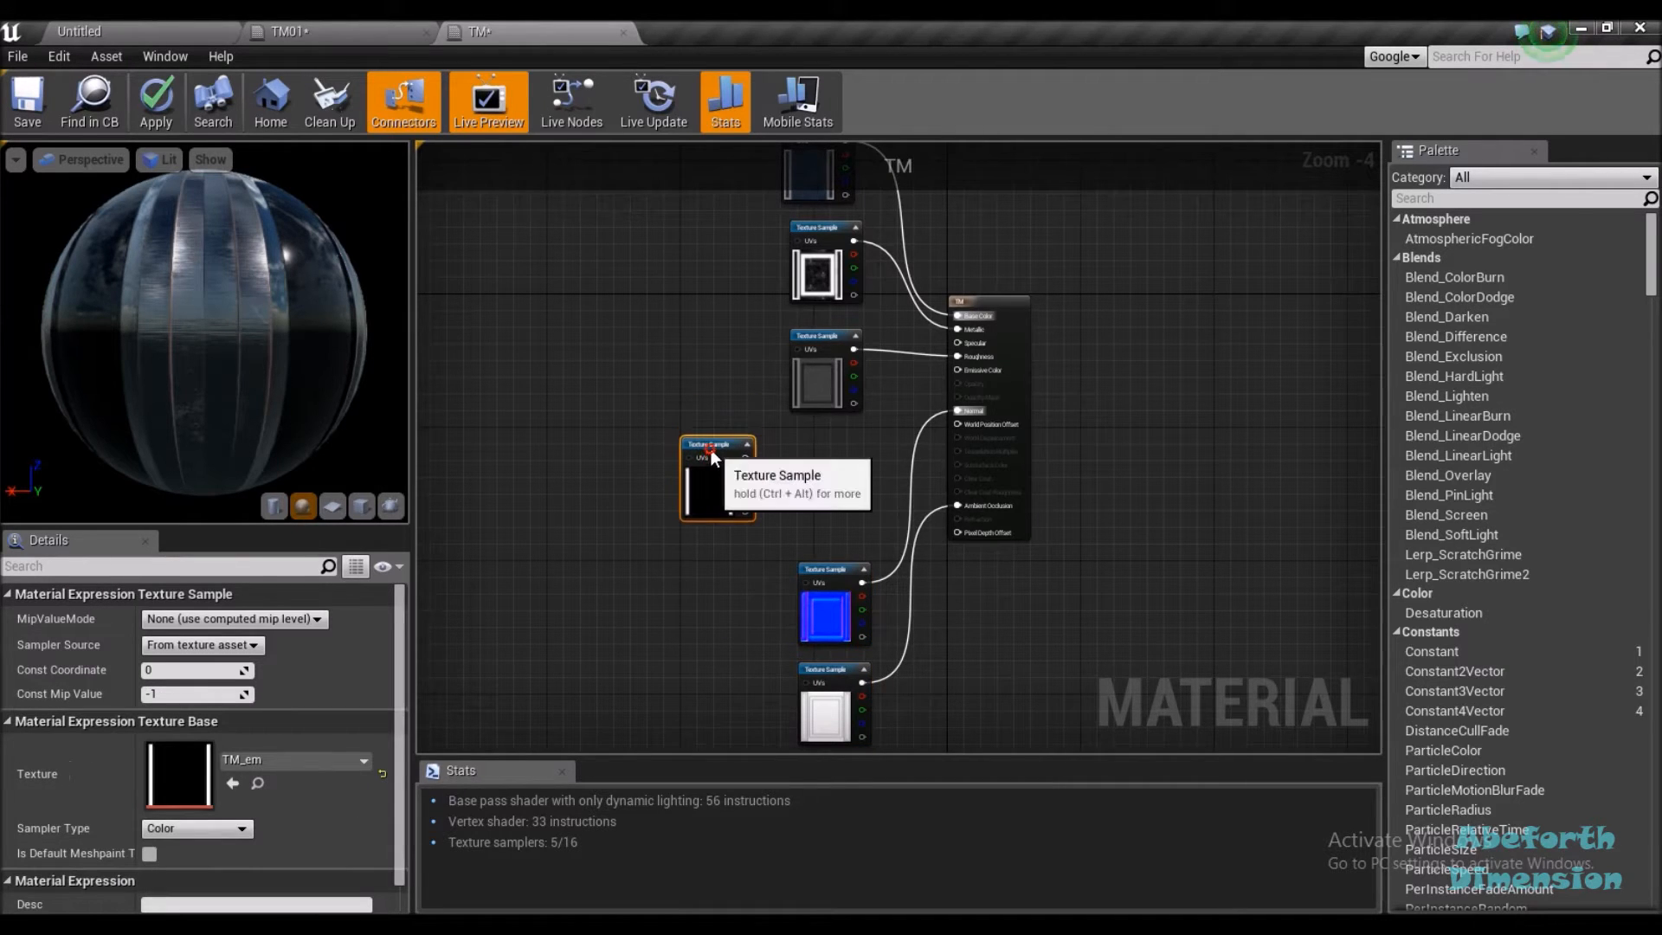
Add a TextureCoordinate node and connect it to the UVs of the albedo and metallic samples
right_click(575, 342)
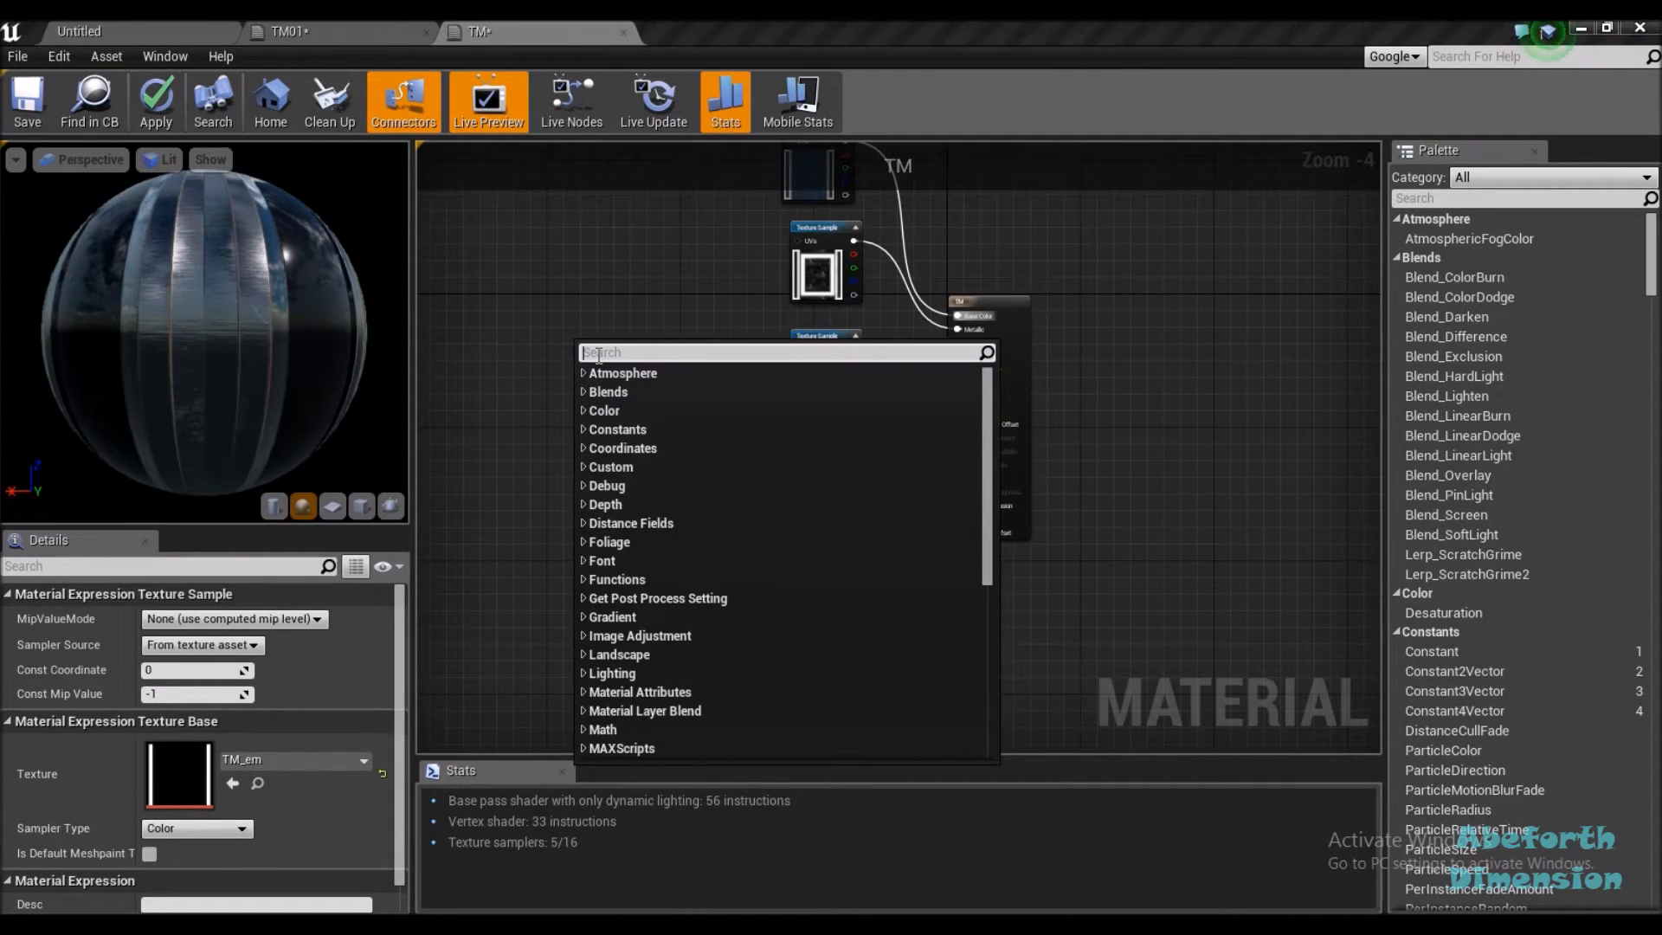
text(coor)
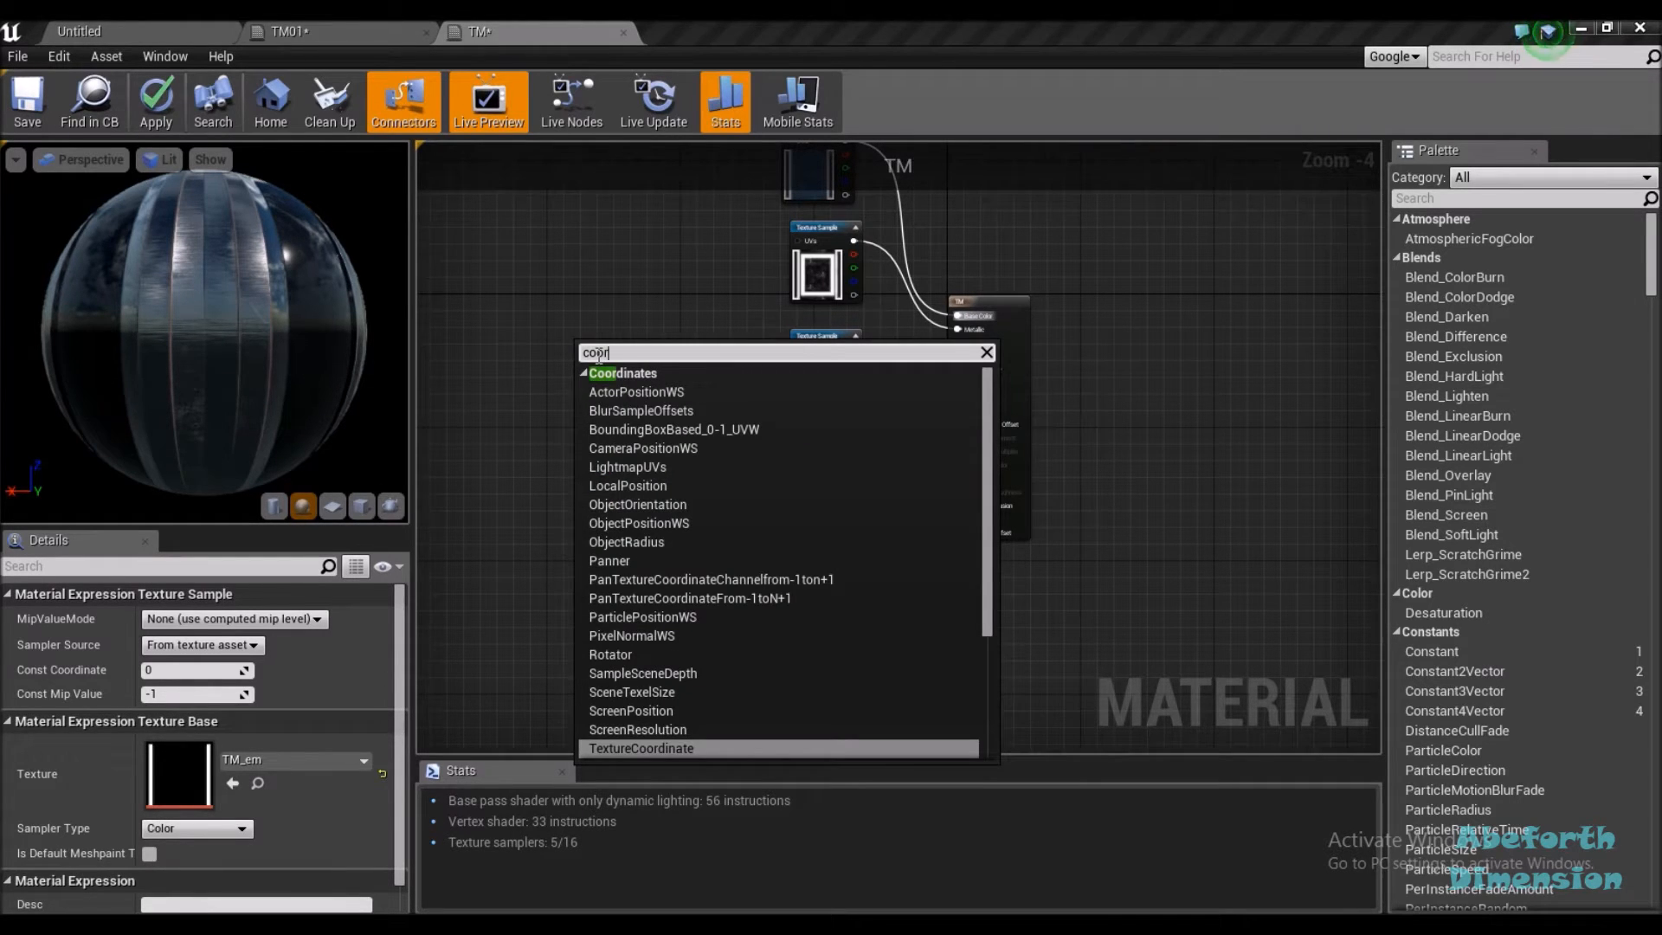
key(Return)
drag(637, 320, 853, 240)
drag(568, 363, 779, 359)
drag(868, 329, 869, 322)
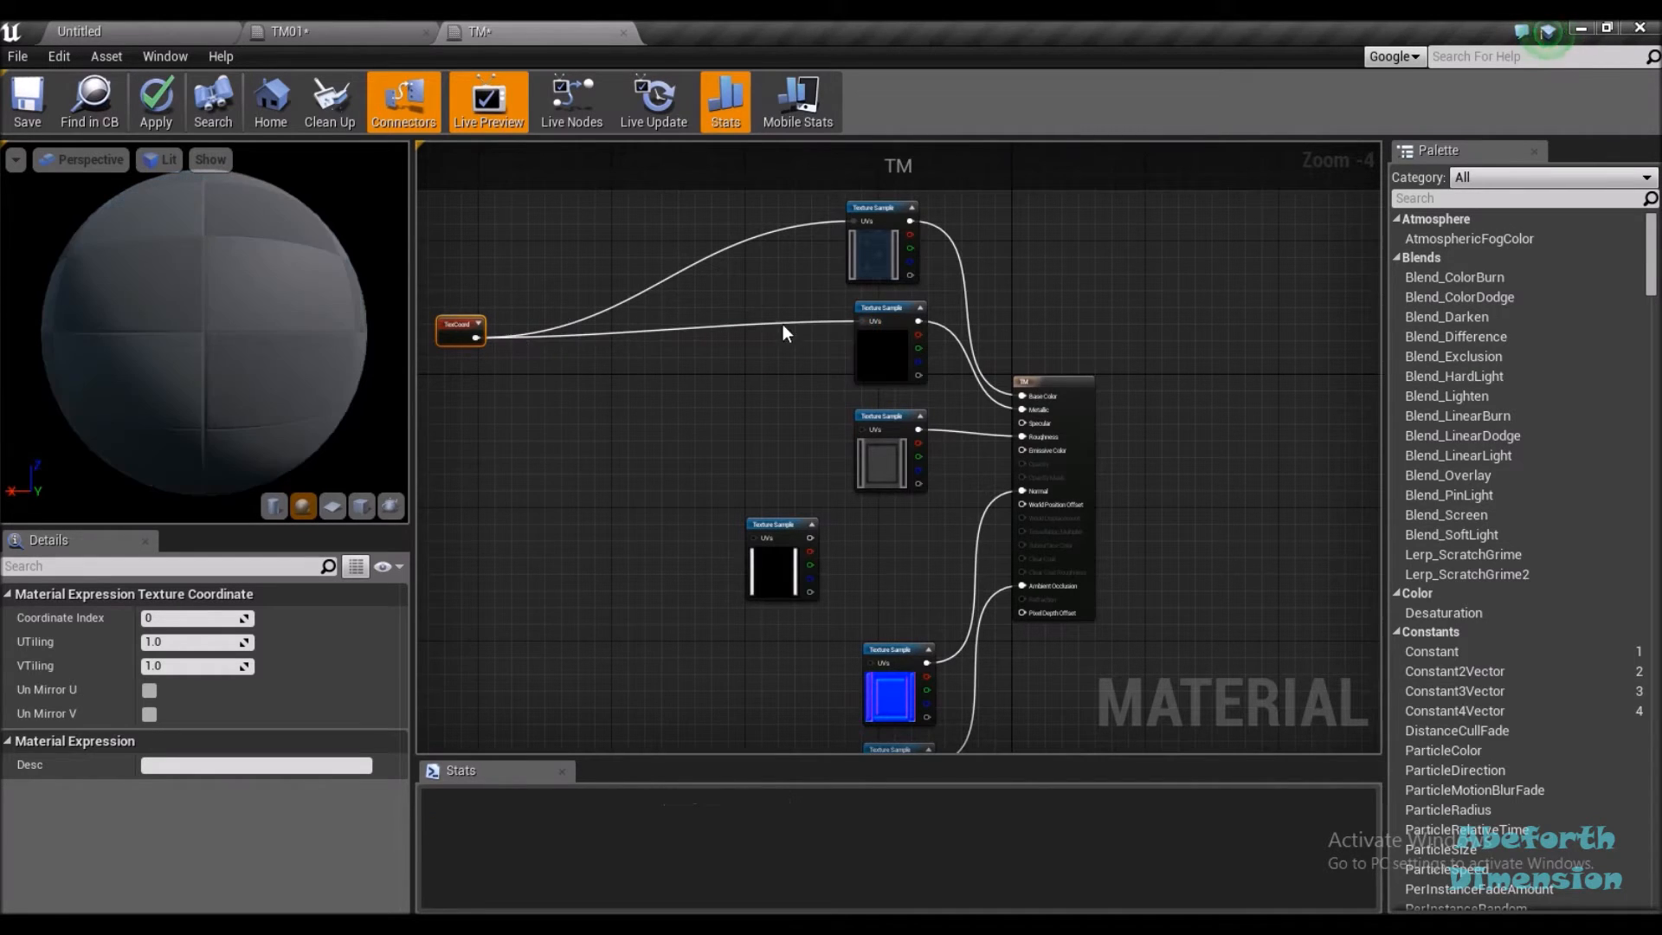
Connect the TexCoord node to the roughness, em, normal and ao samples' UVs, and align the em sample with the column
drag(475, 338, 865, 429)
drag(481, 341, 758, 541)
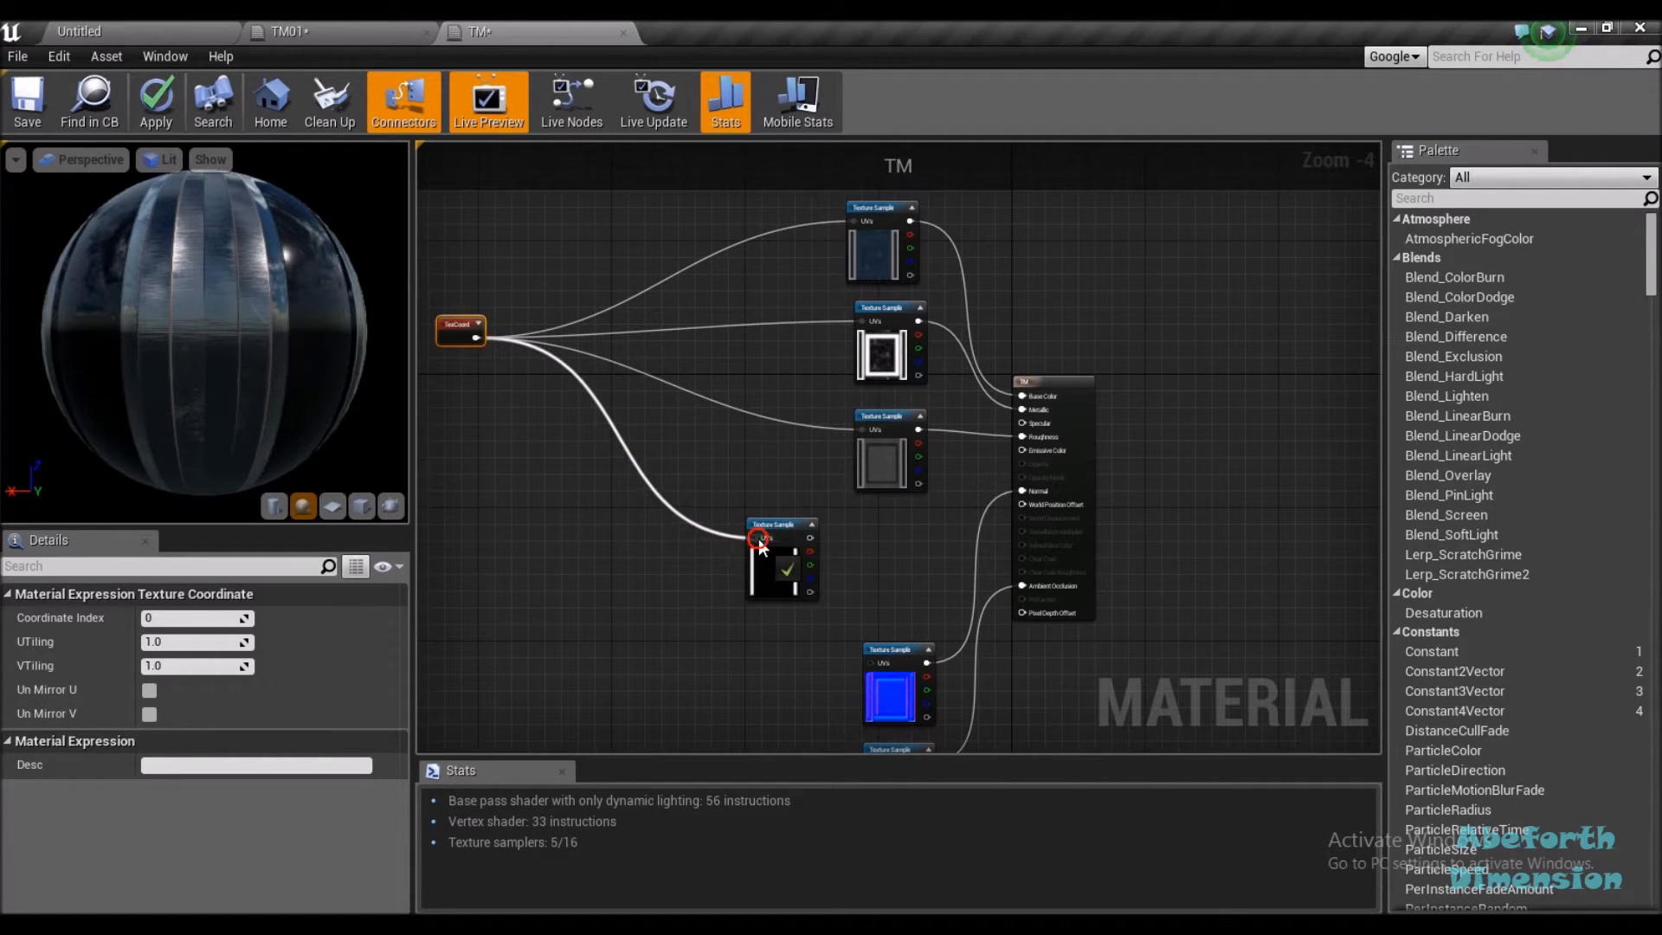
drag(722, 597, 716, 470)
drag(507, 237, 900, 566)
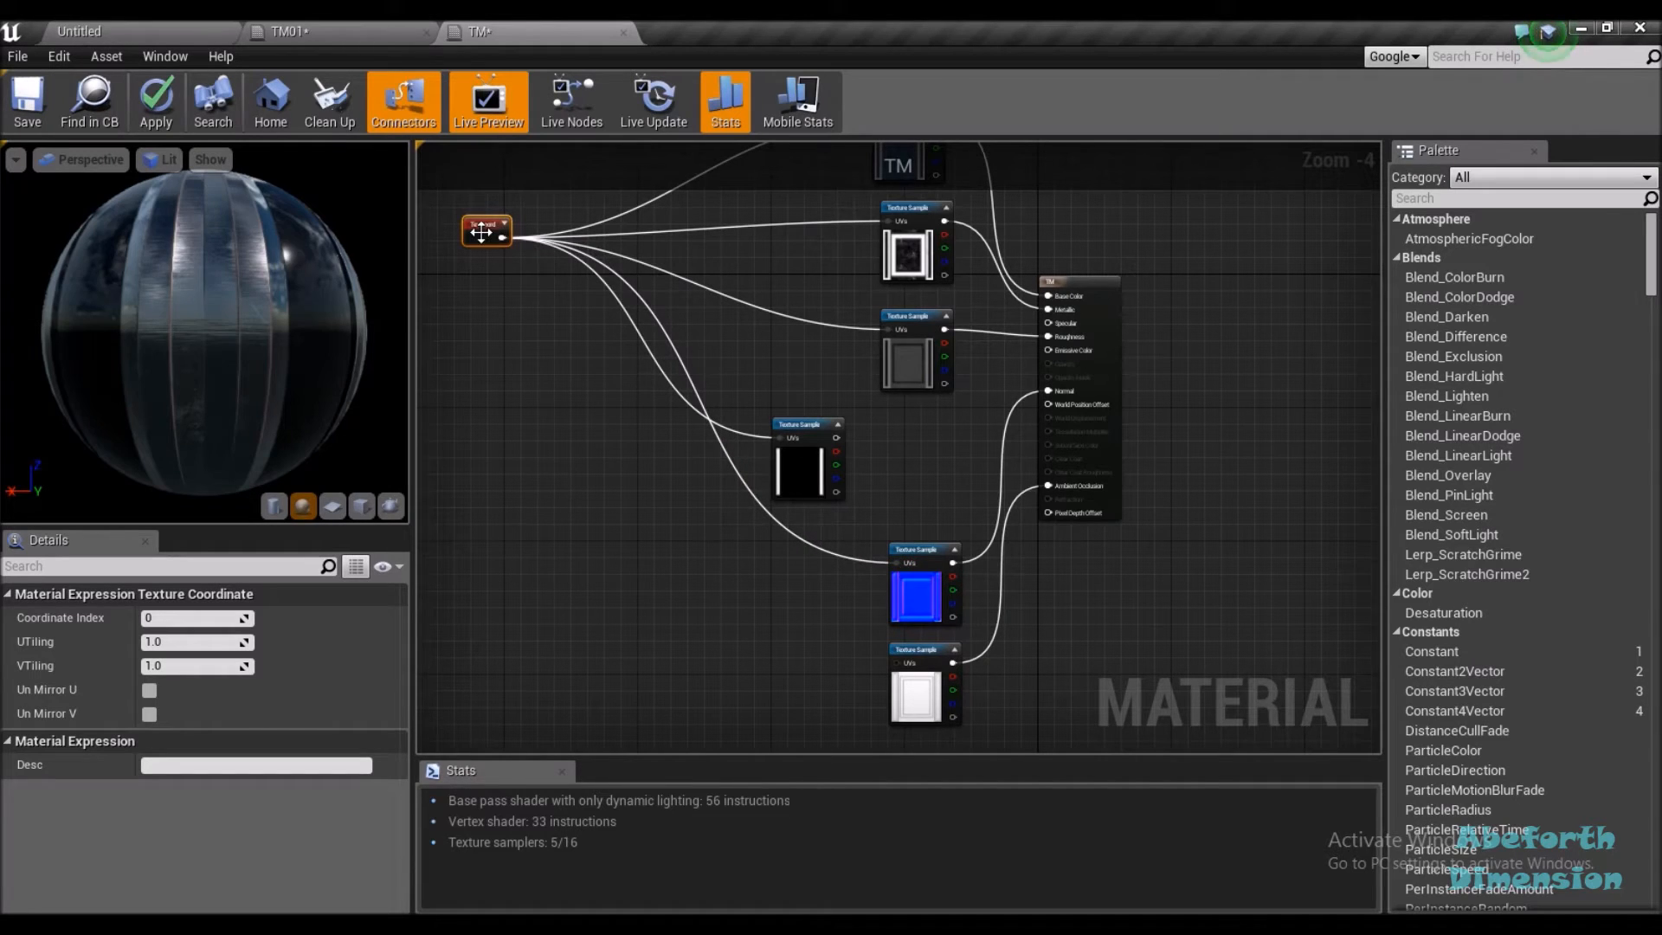
drag(500, 239, 900, 671)
drag(810, 431, 917, 440)
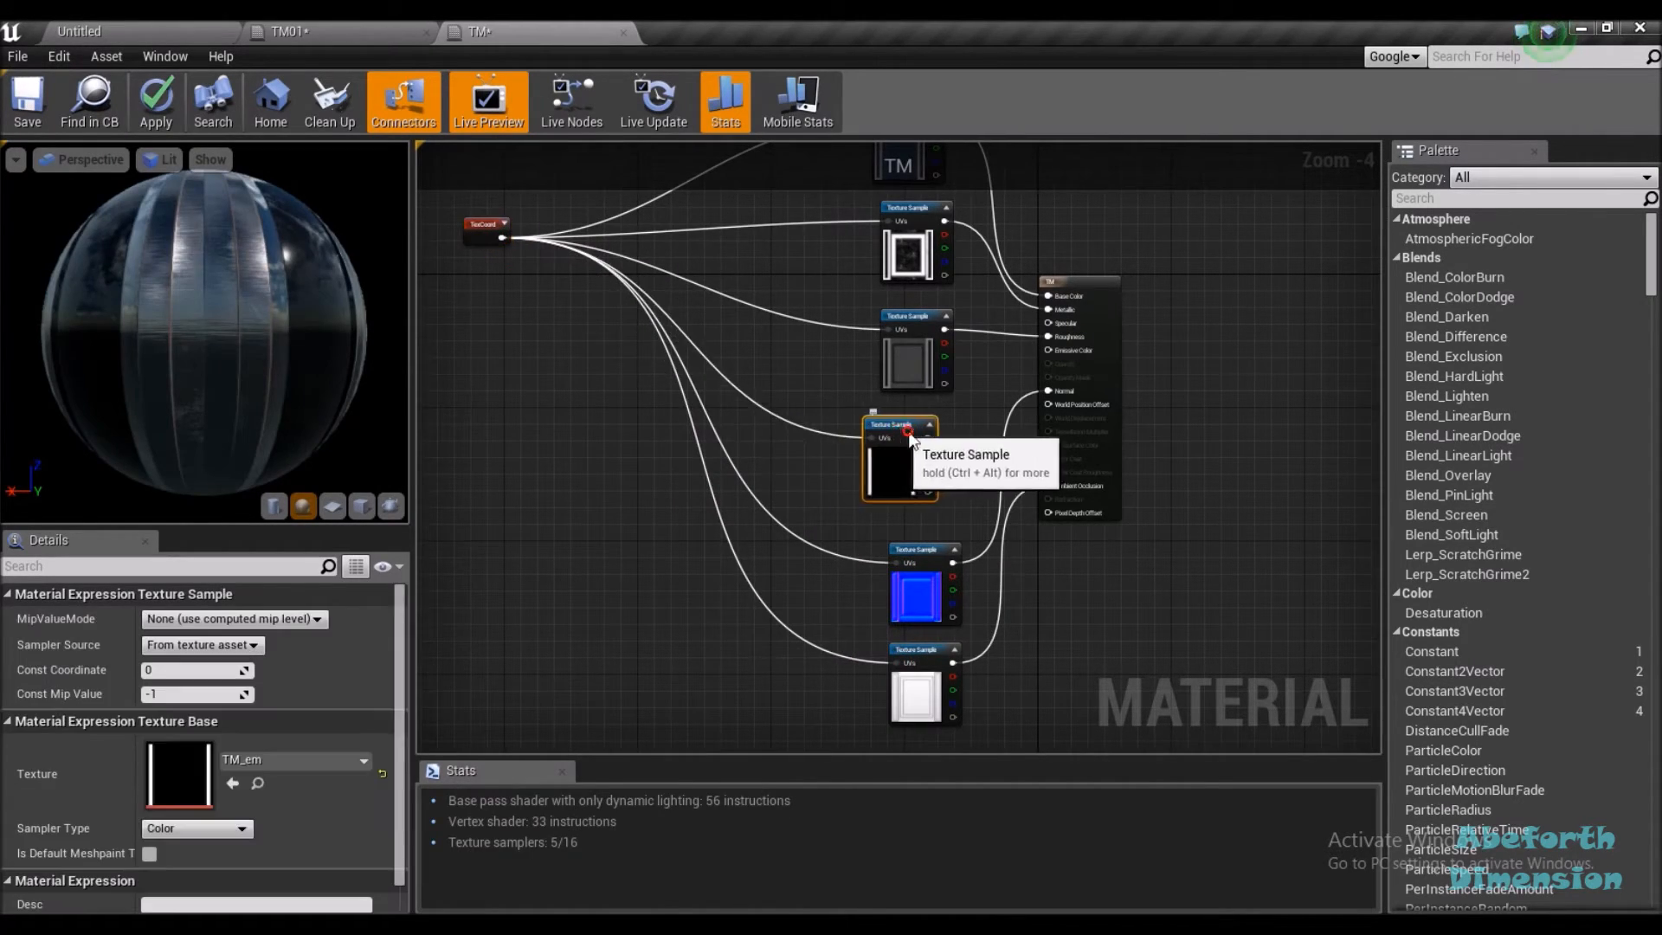
click(627, 449)
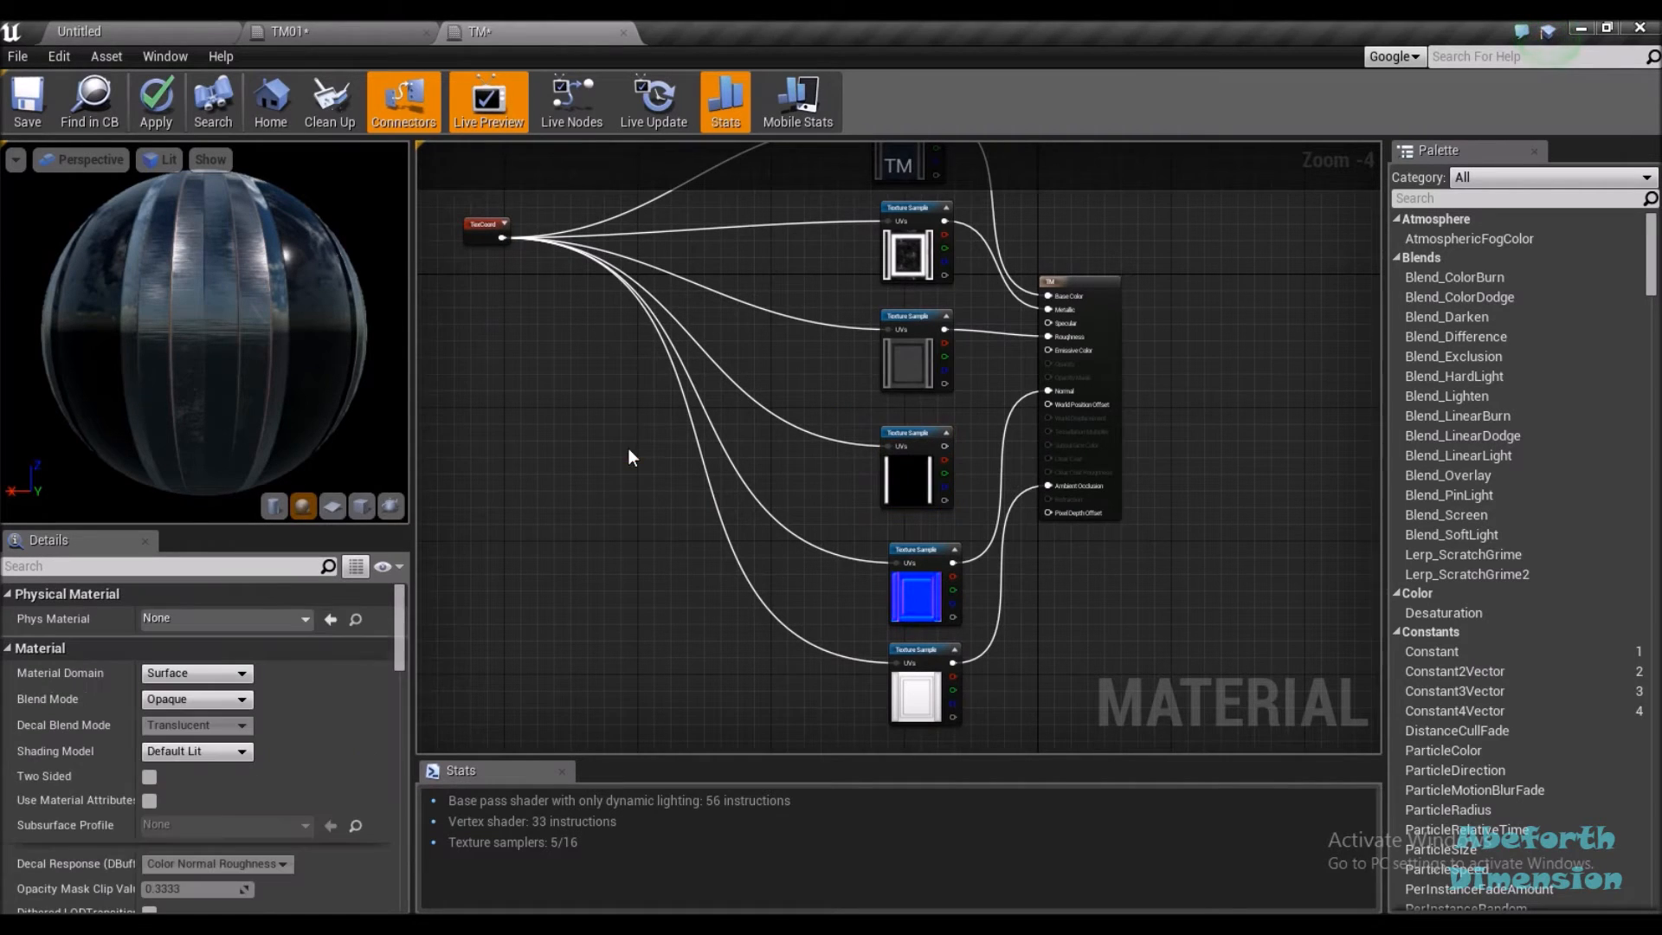
Add a Constant3Vector node and place it in the open space beside the TM_em texture sample
right_click(576, 436)
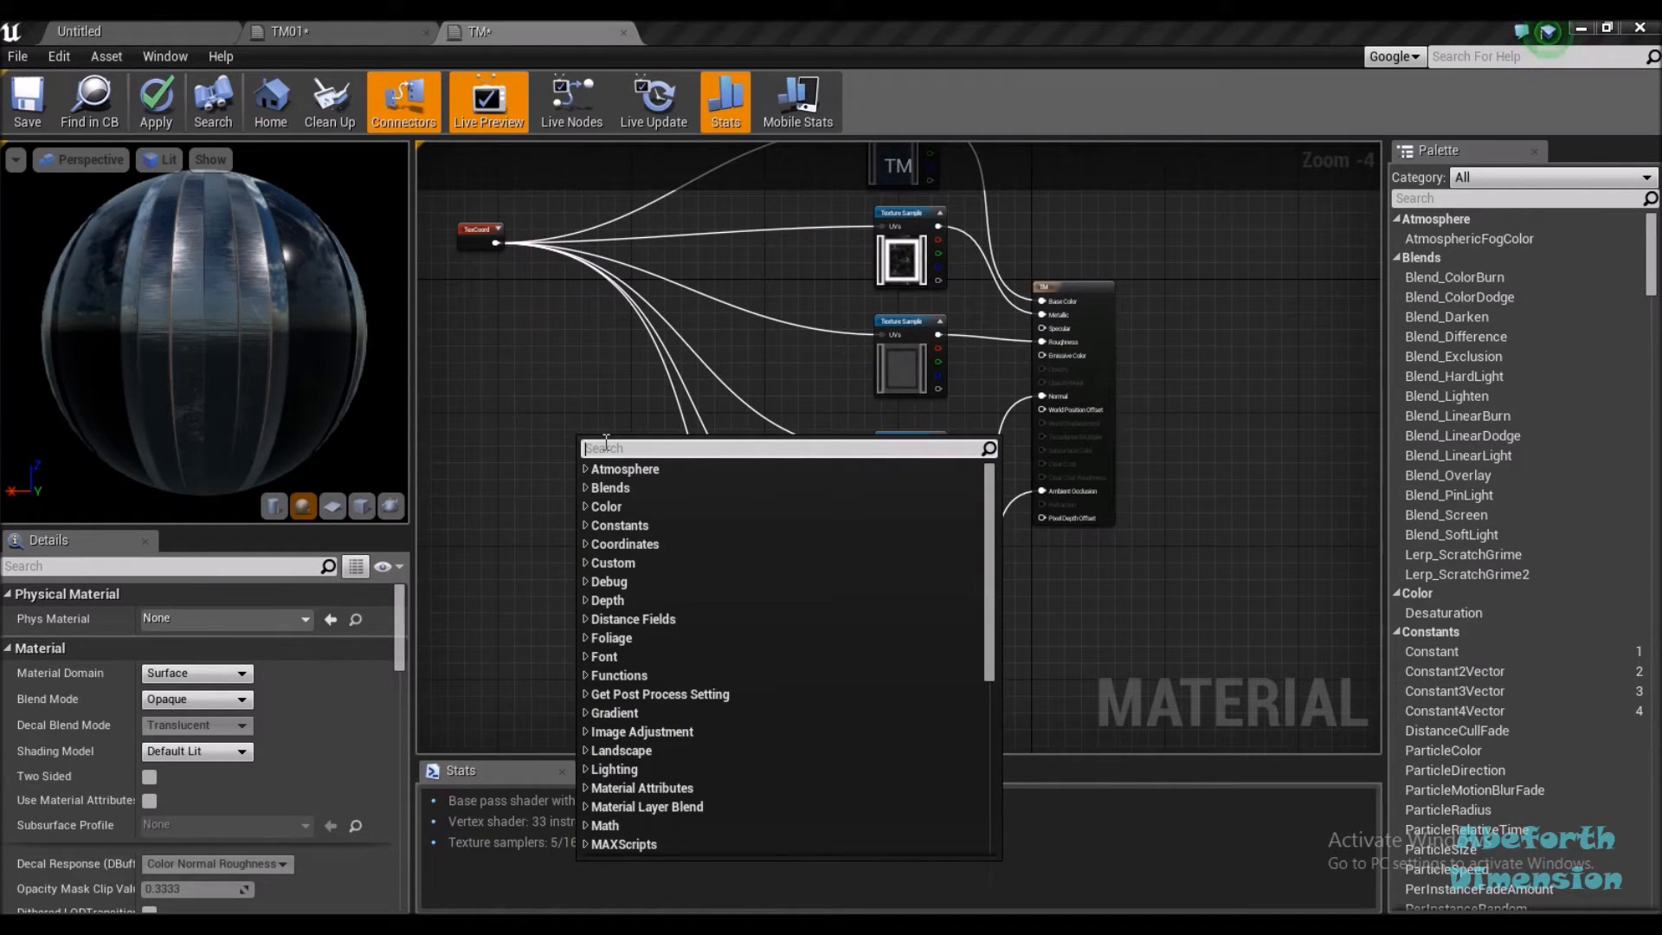
text(v)
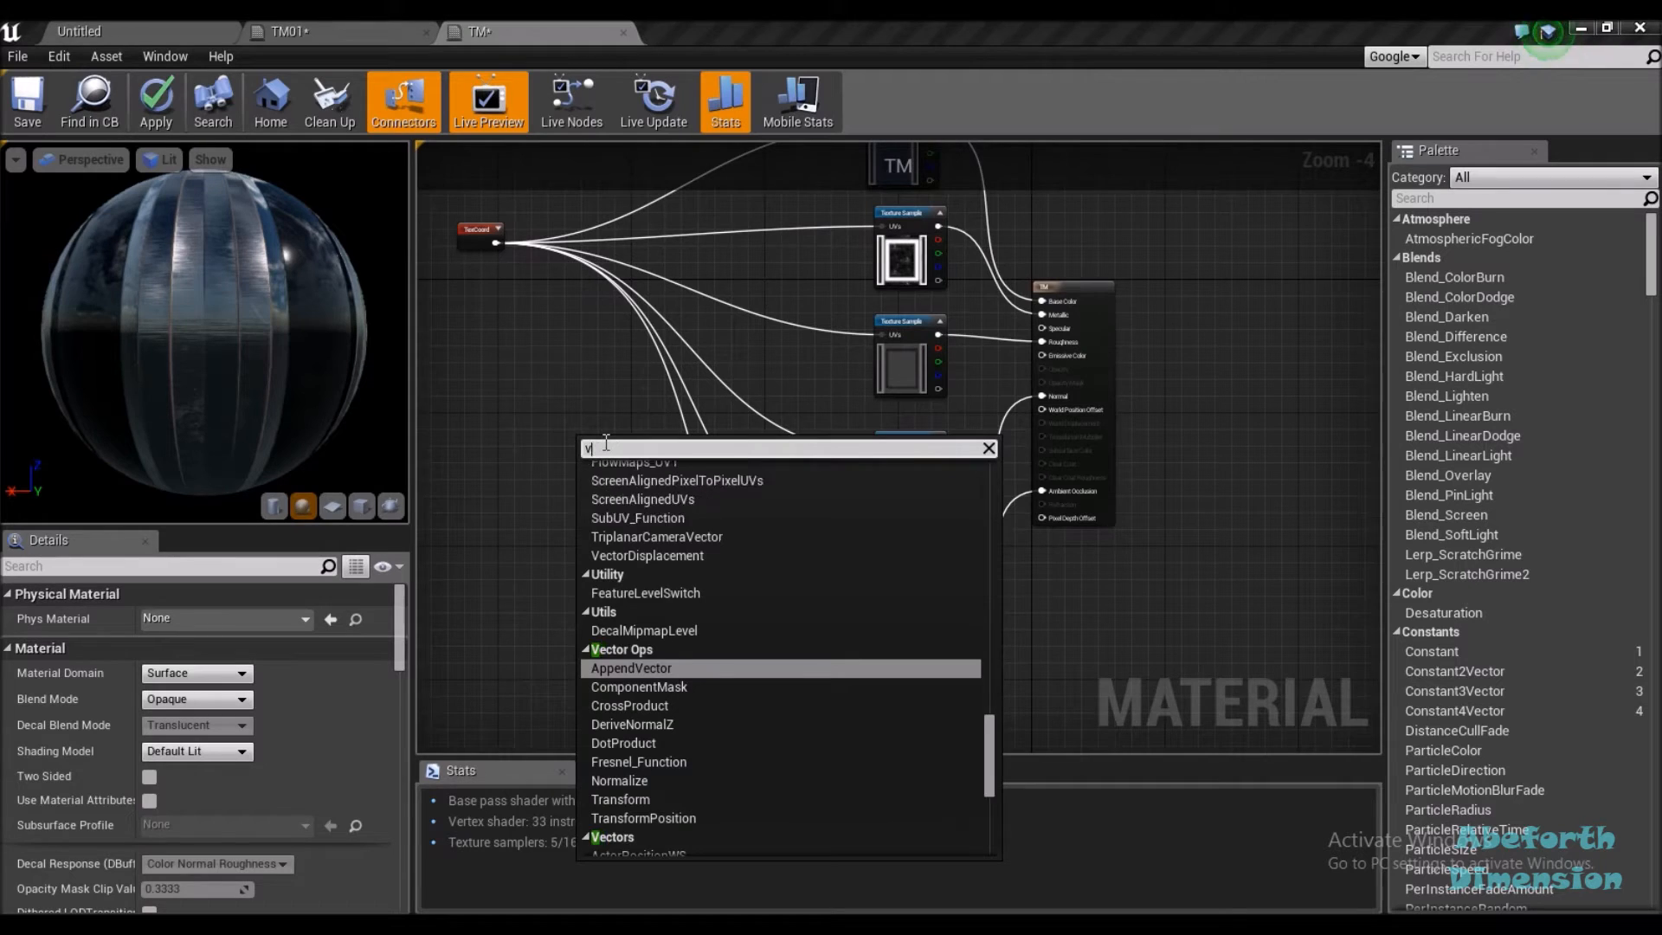
key(BackSpace)
text(con)
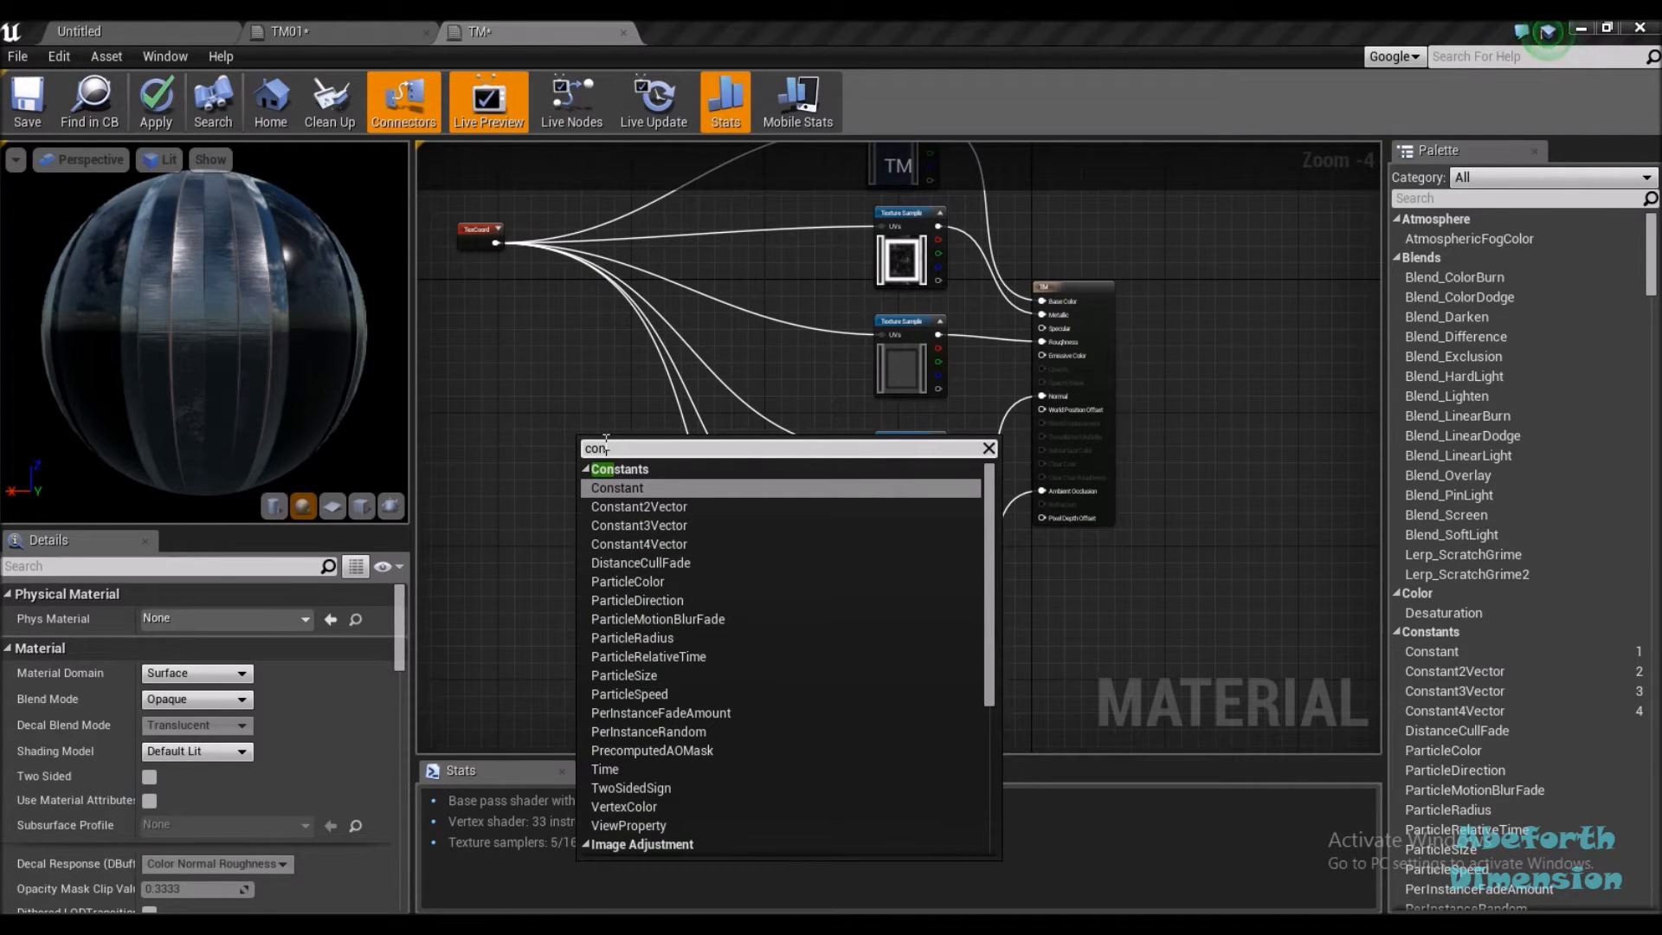
key(Down)
key(Down)
key(Return)
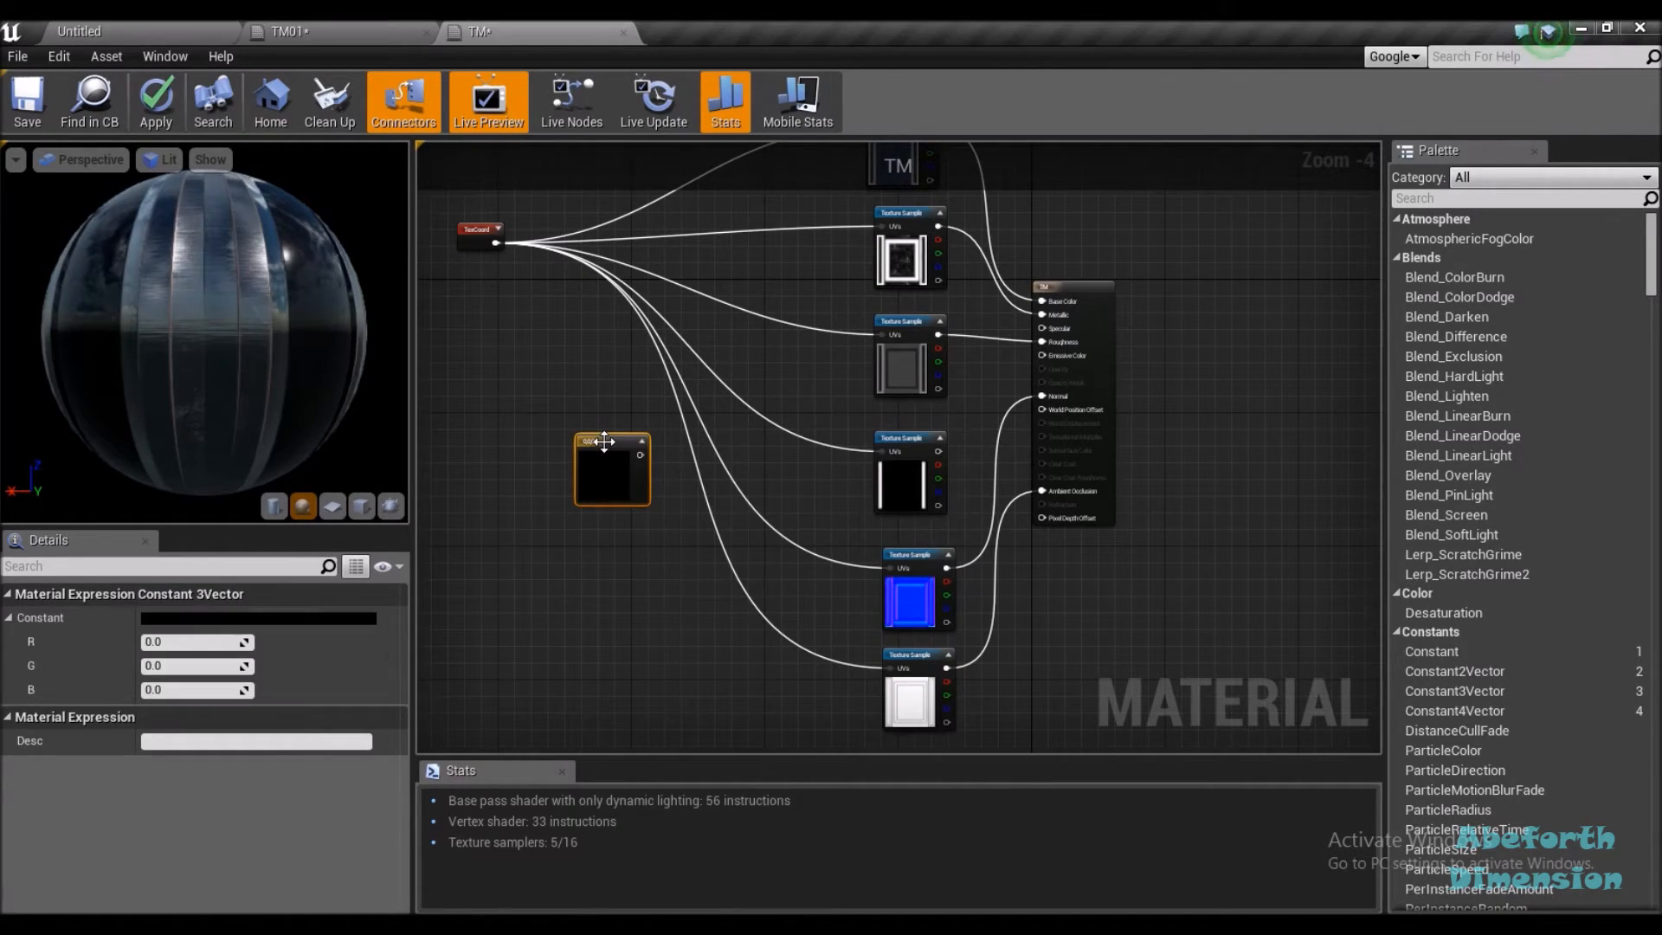
click(599, 434)
drag(601, 440, 593, 373)
Add a Multiply node between the TM_em sample and the material node, and move the Constant3Vector closer to them
right_click(601, 551)
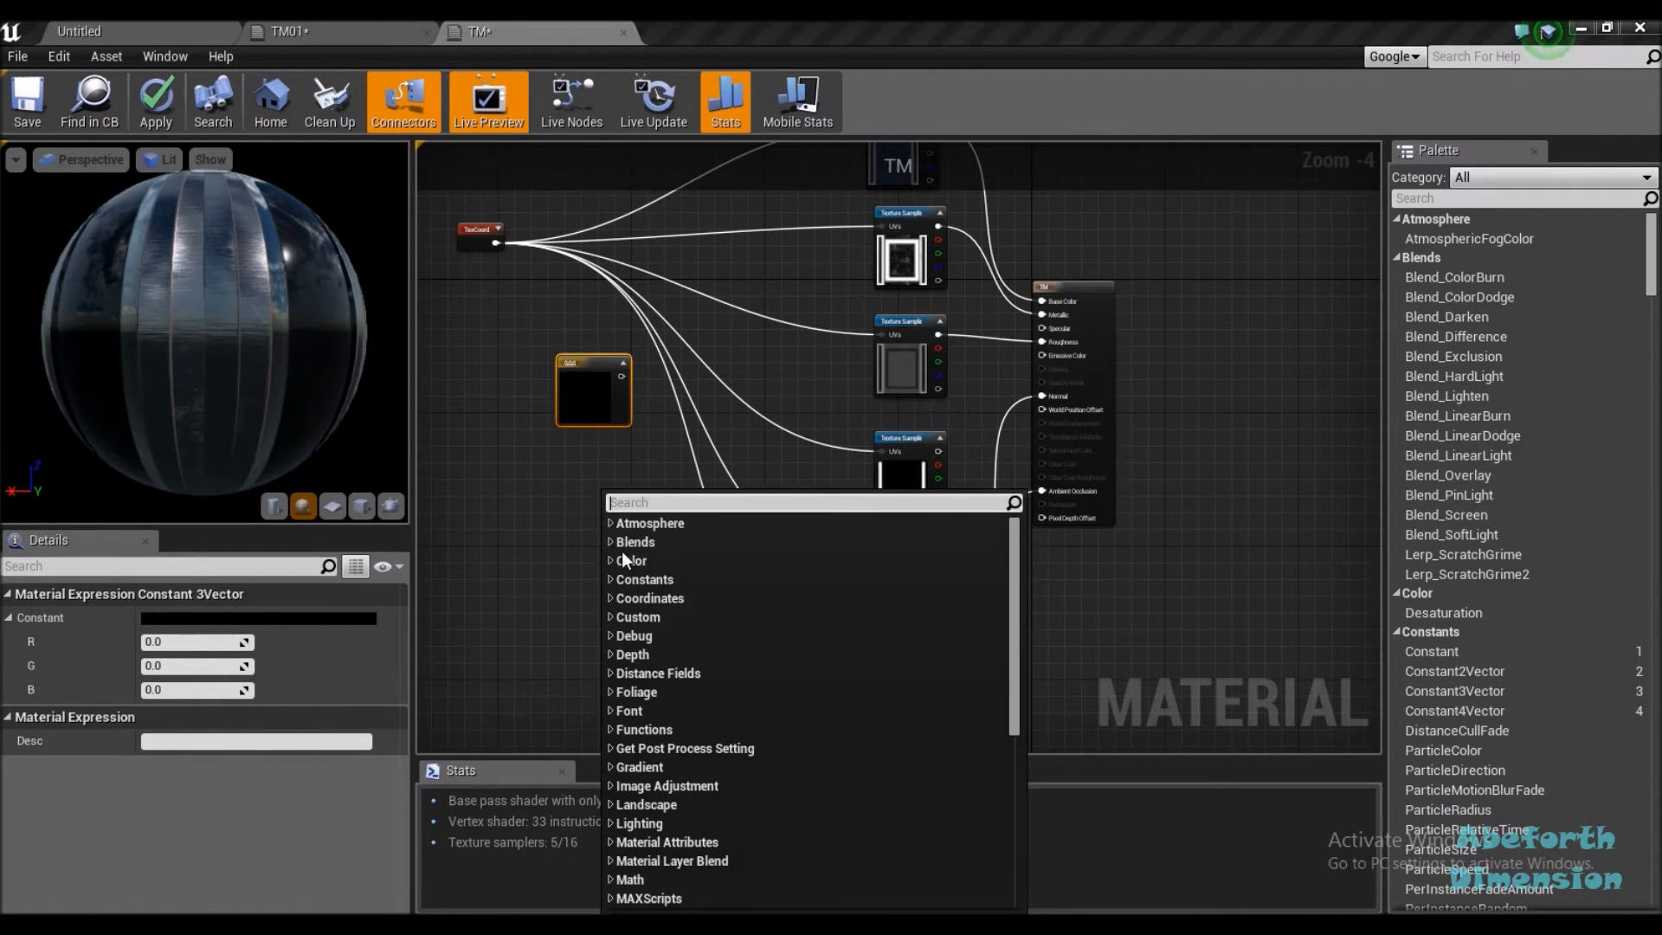
text(mul)
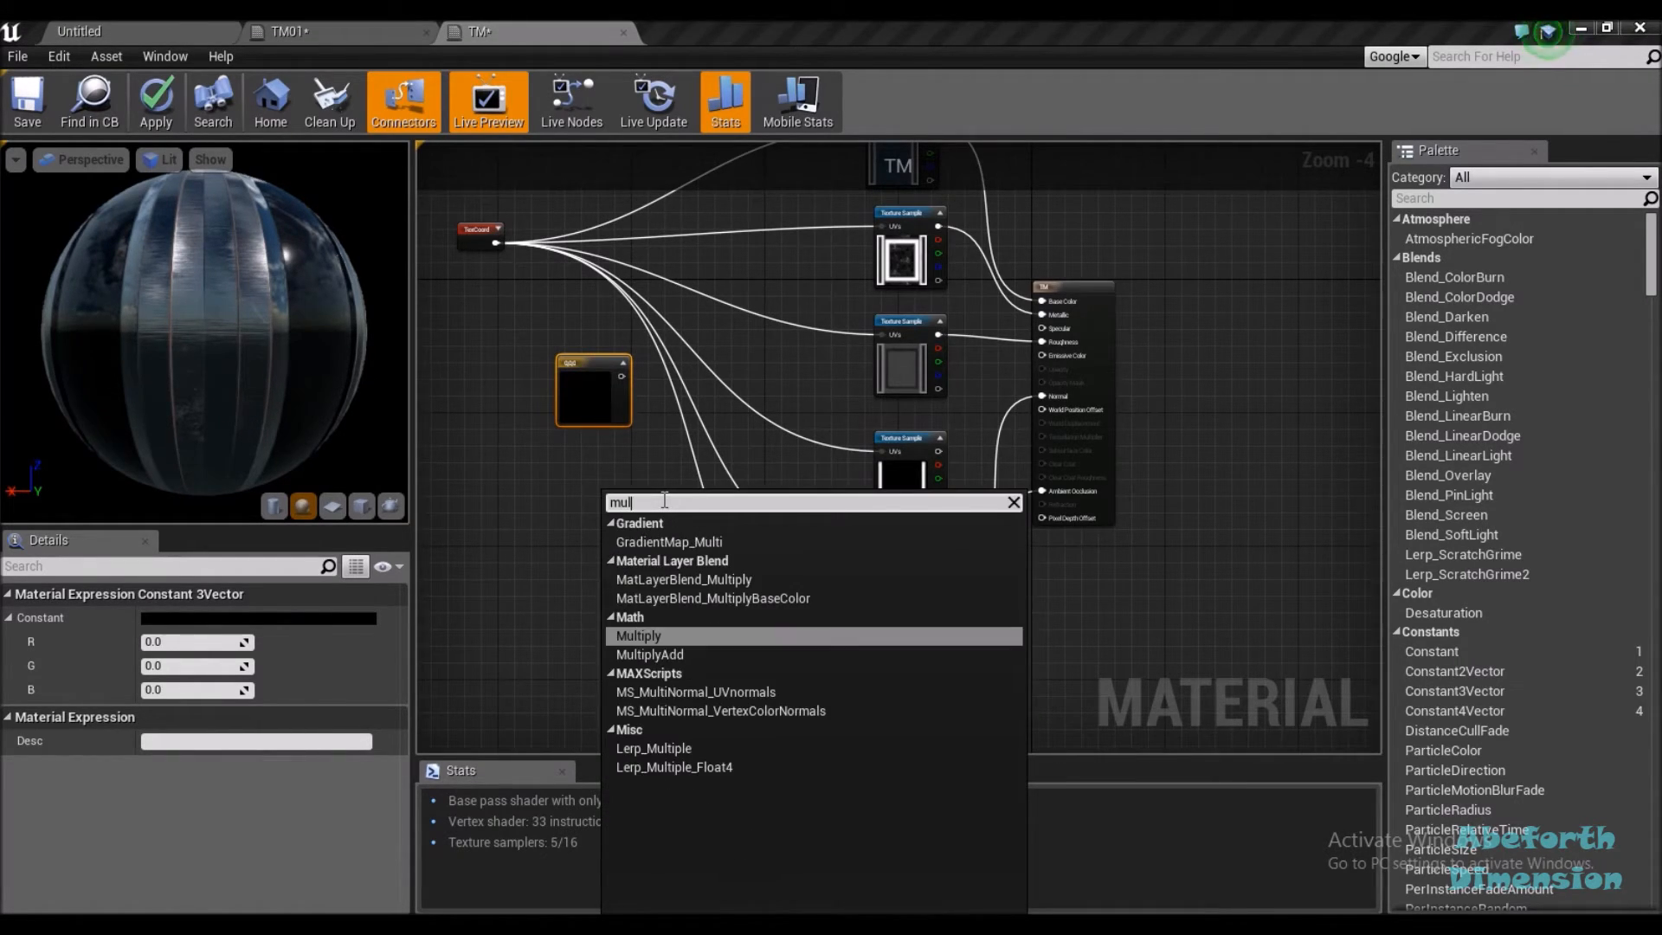
key(Return)
drag(640, 560, 844, 440)
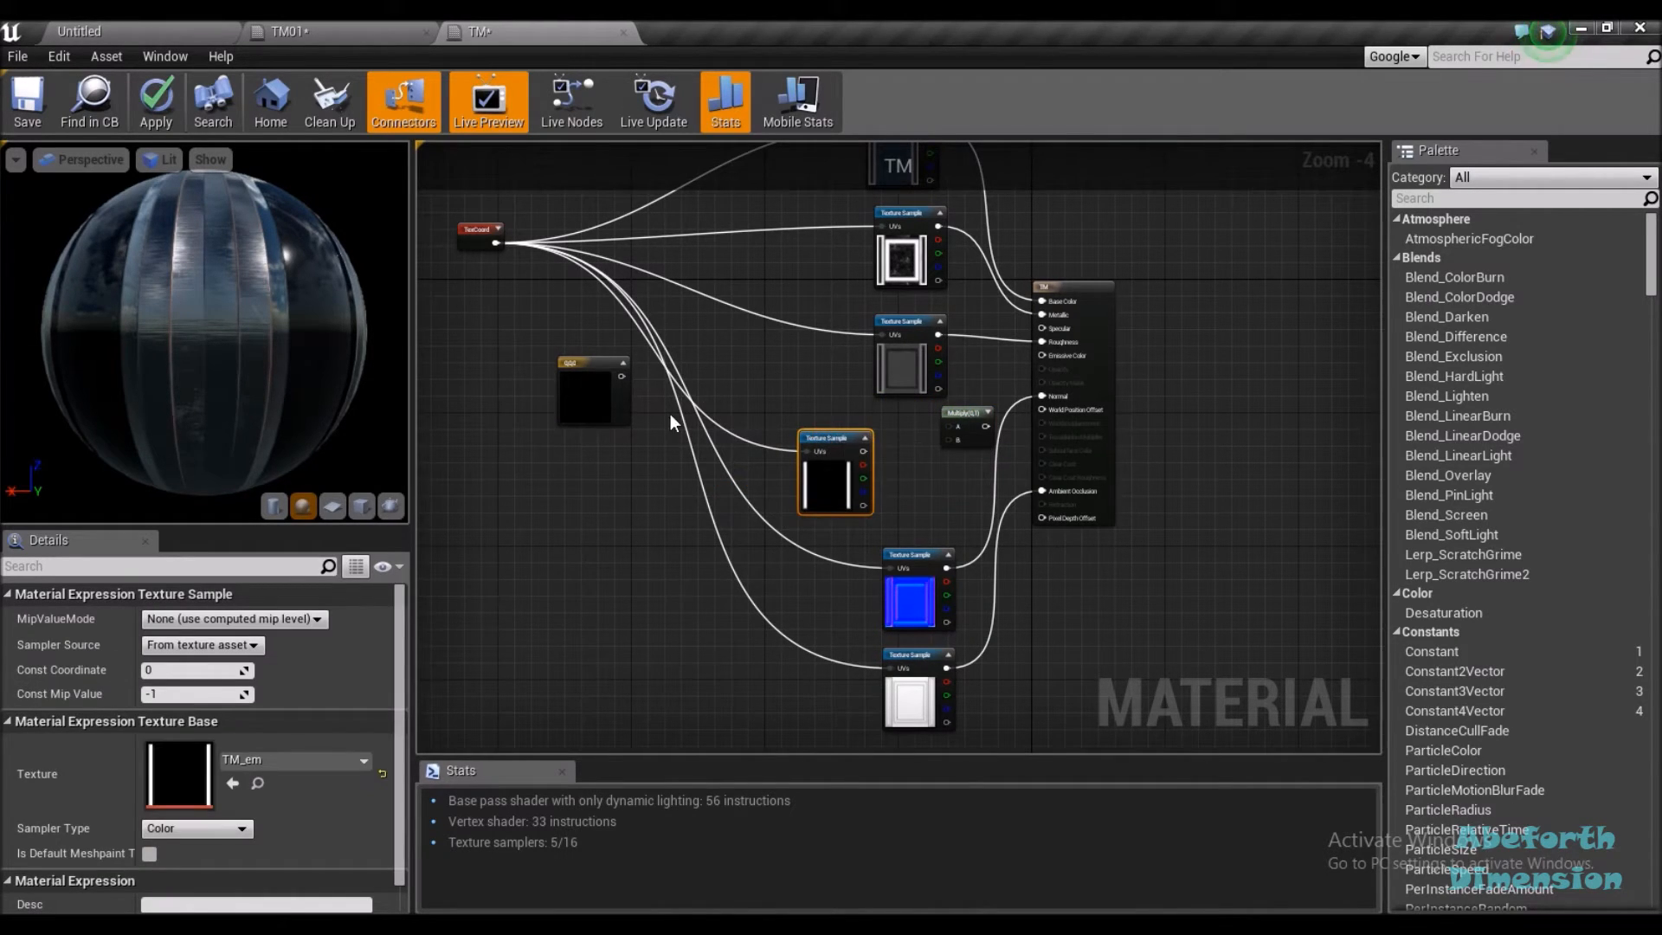
drag(618, 385, 728, 402)
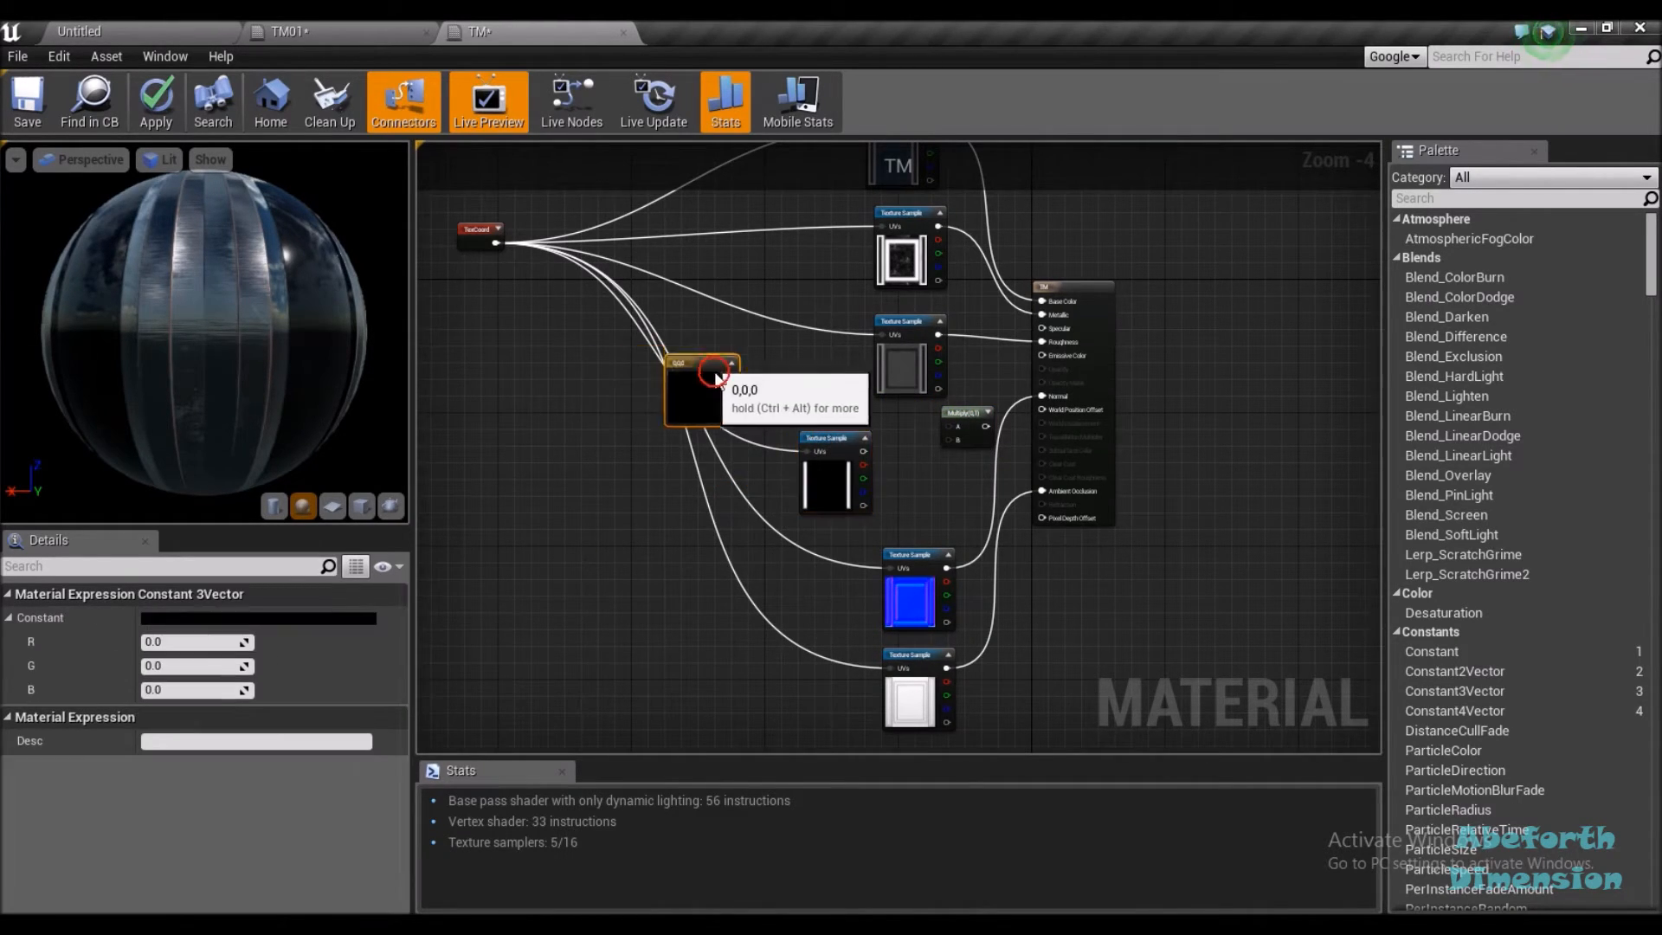
click(965, 419)
scroll(965, 419, up, 4)
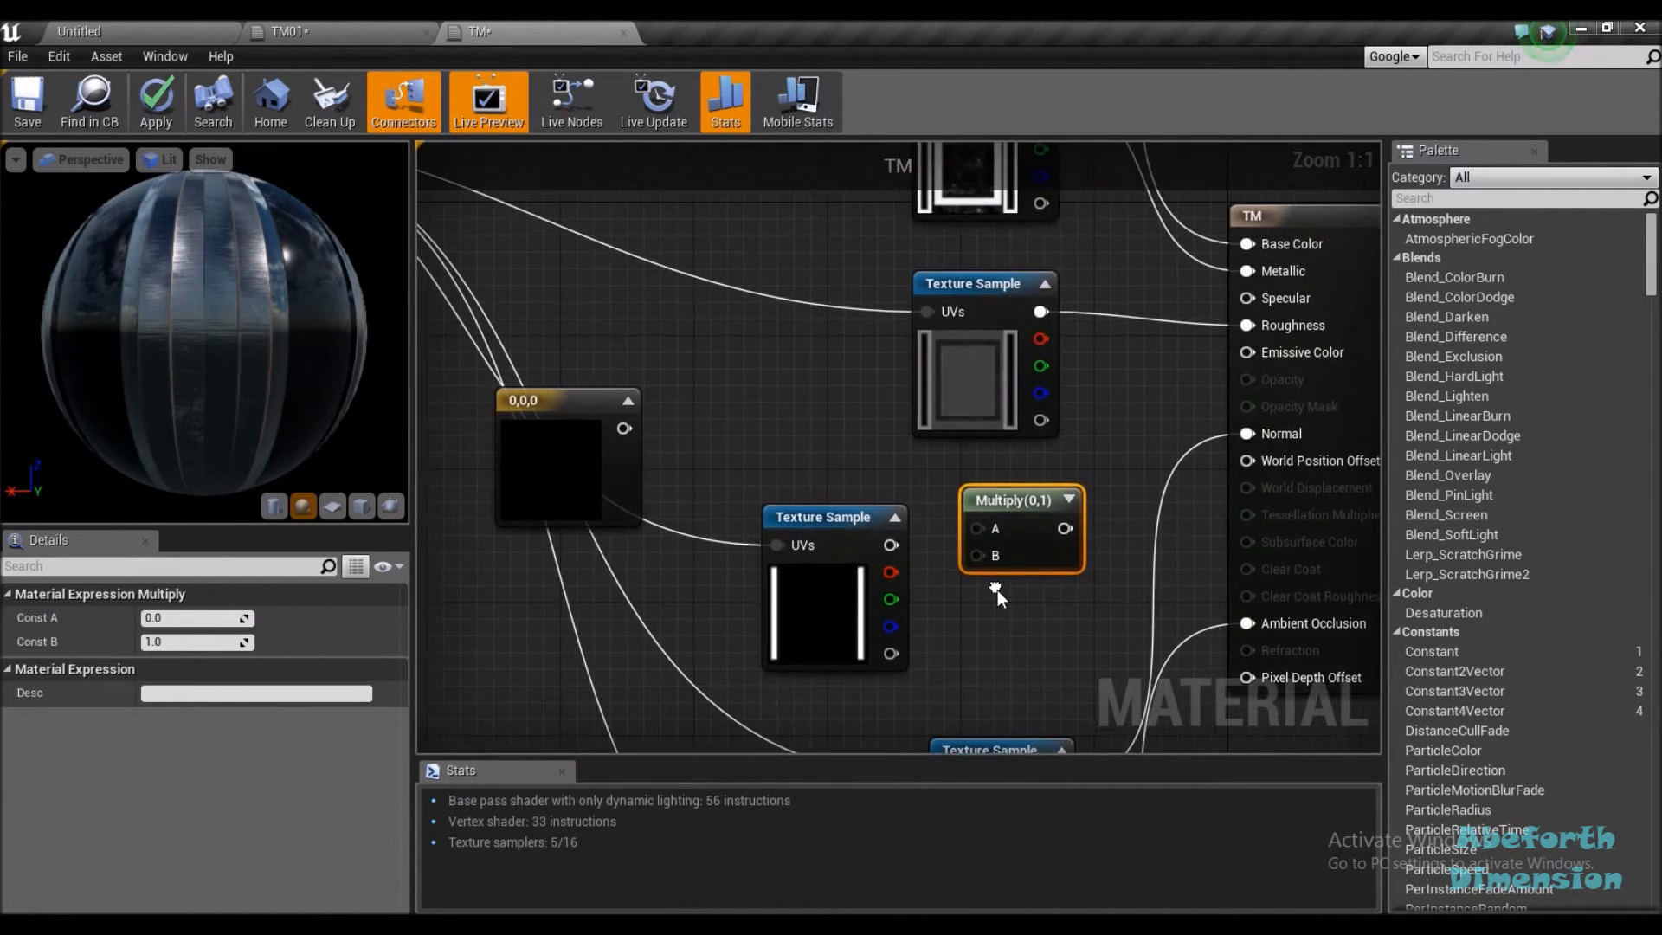
Wire the Constant3Vector and the TM_em sample into the Multiply node's inputs and its result into Emissive Color
drag(626, 431, 1249, 355)
drag(585, 412, 702, 346)
drag(539, 587, 687, 512)
Set the preview mesh to a cube and try a blue colour with hue 215 and saturation 0.718 on the Constant3Vector
double_click(795, 351)
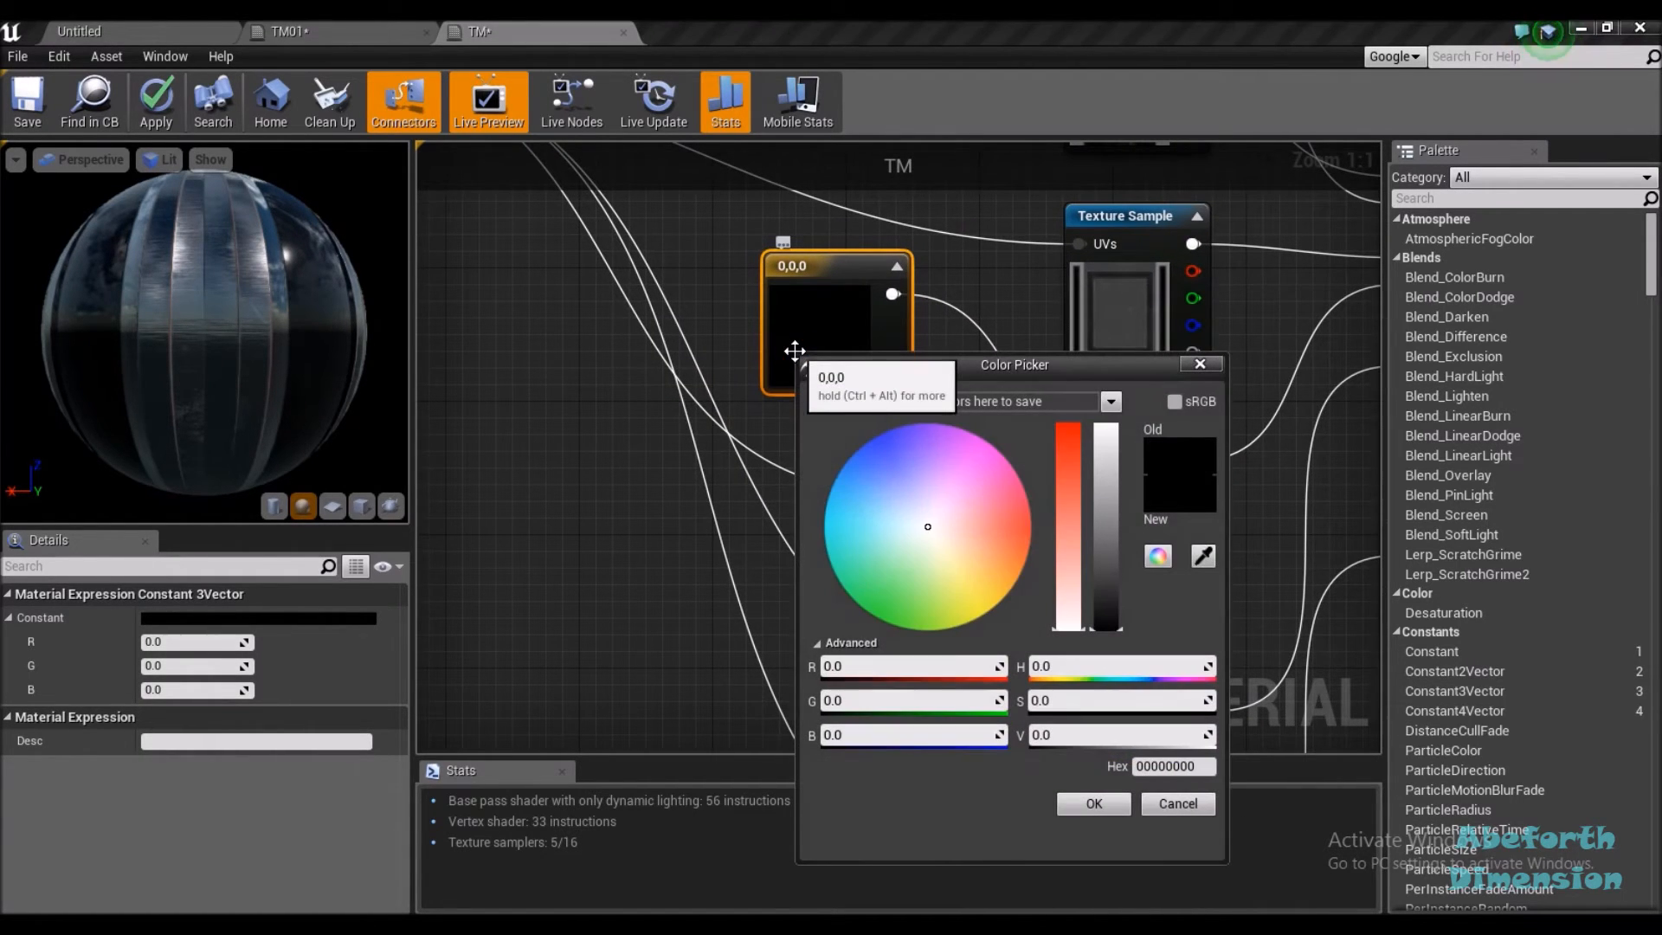
click(367, 513)
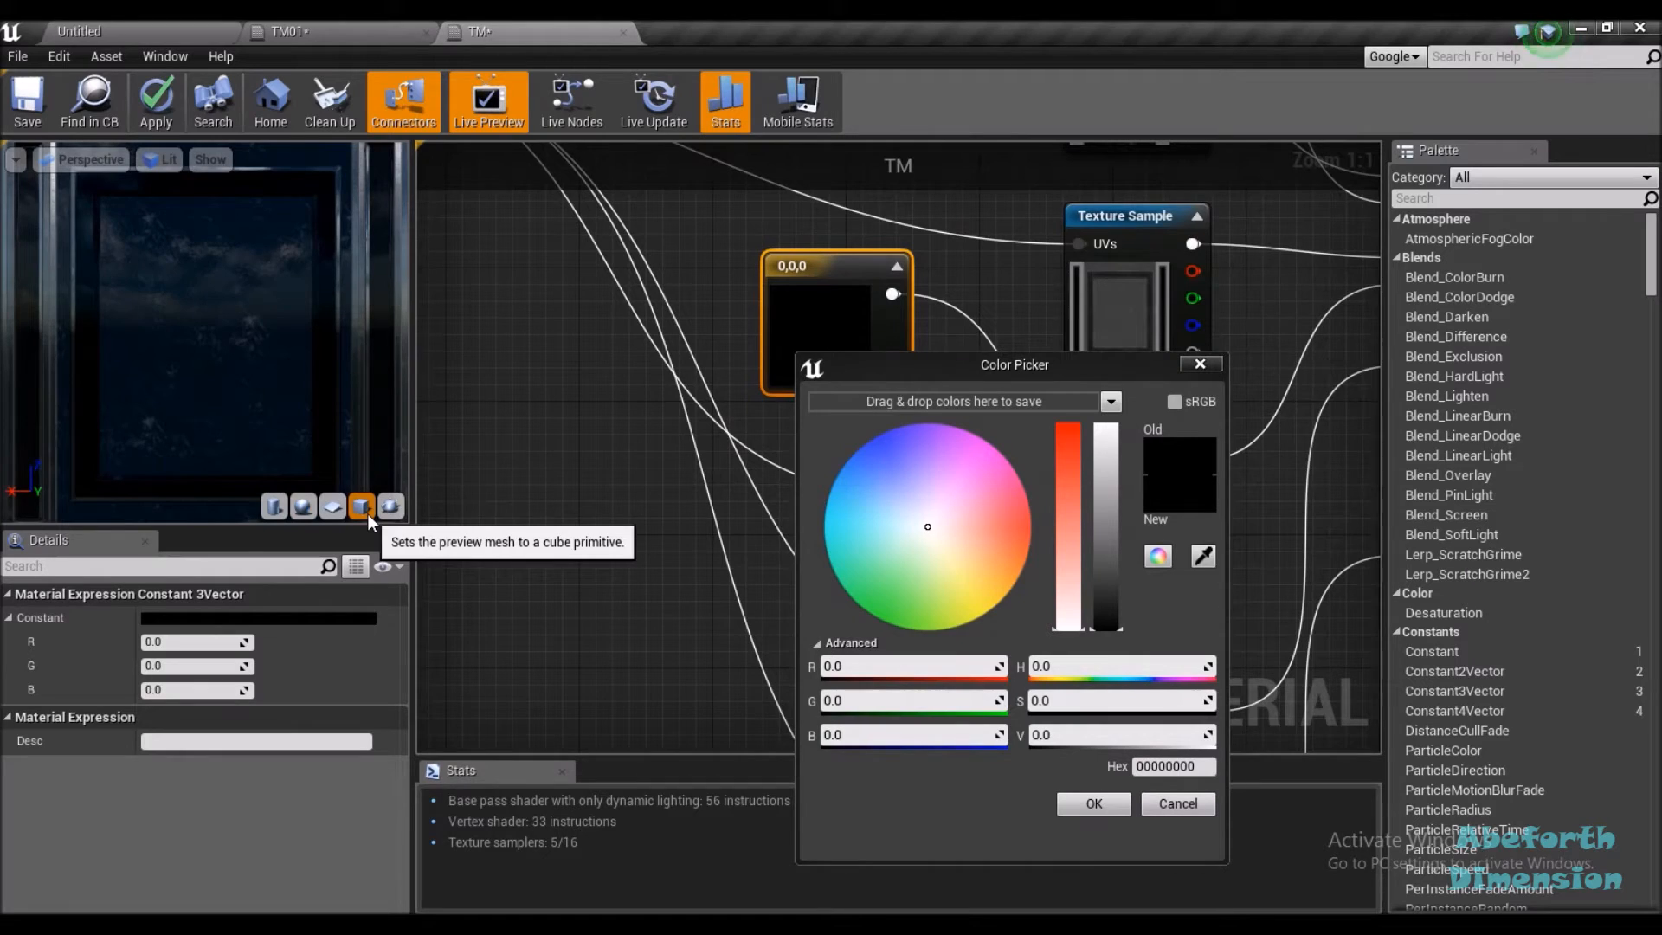
scroll(334, 419, down, 5)
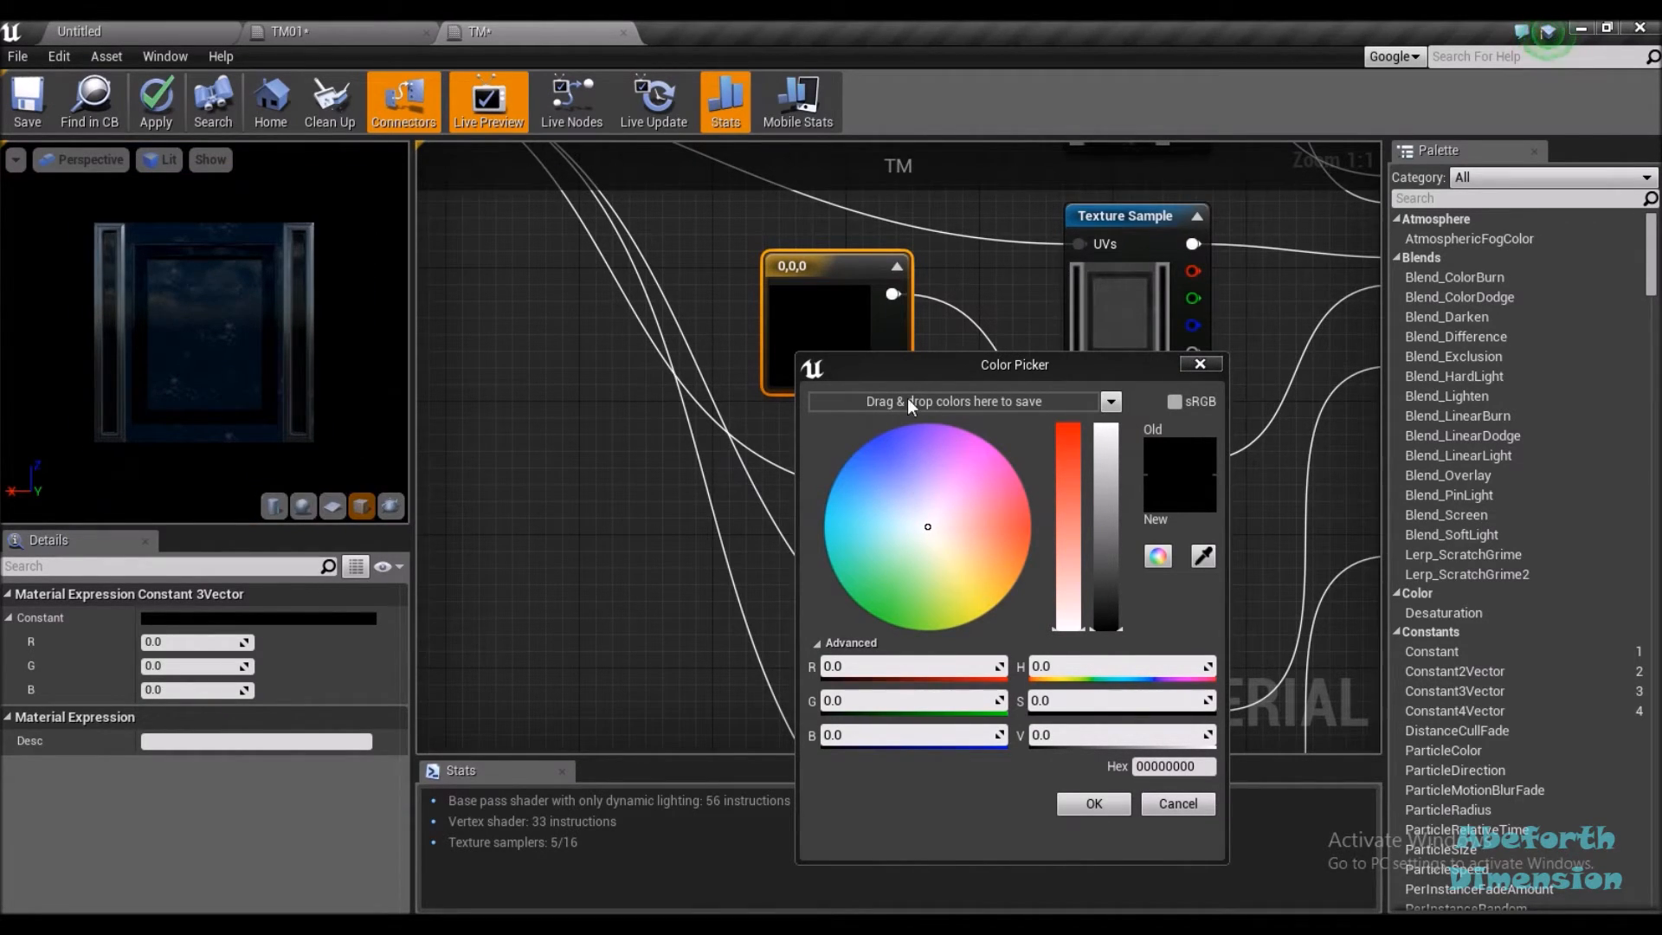
drag(930, 524, 867, 486)
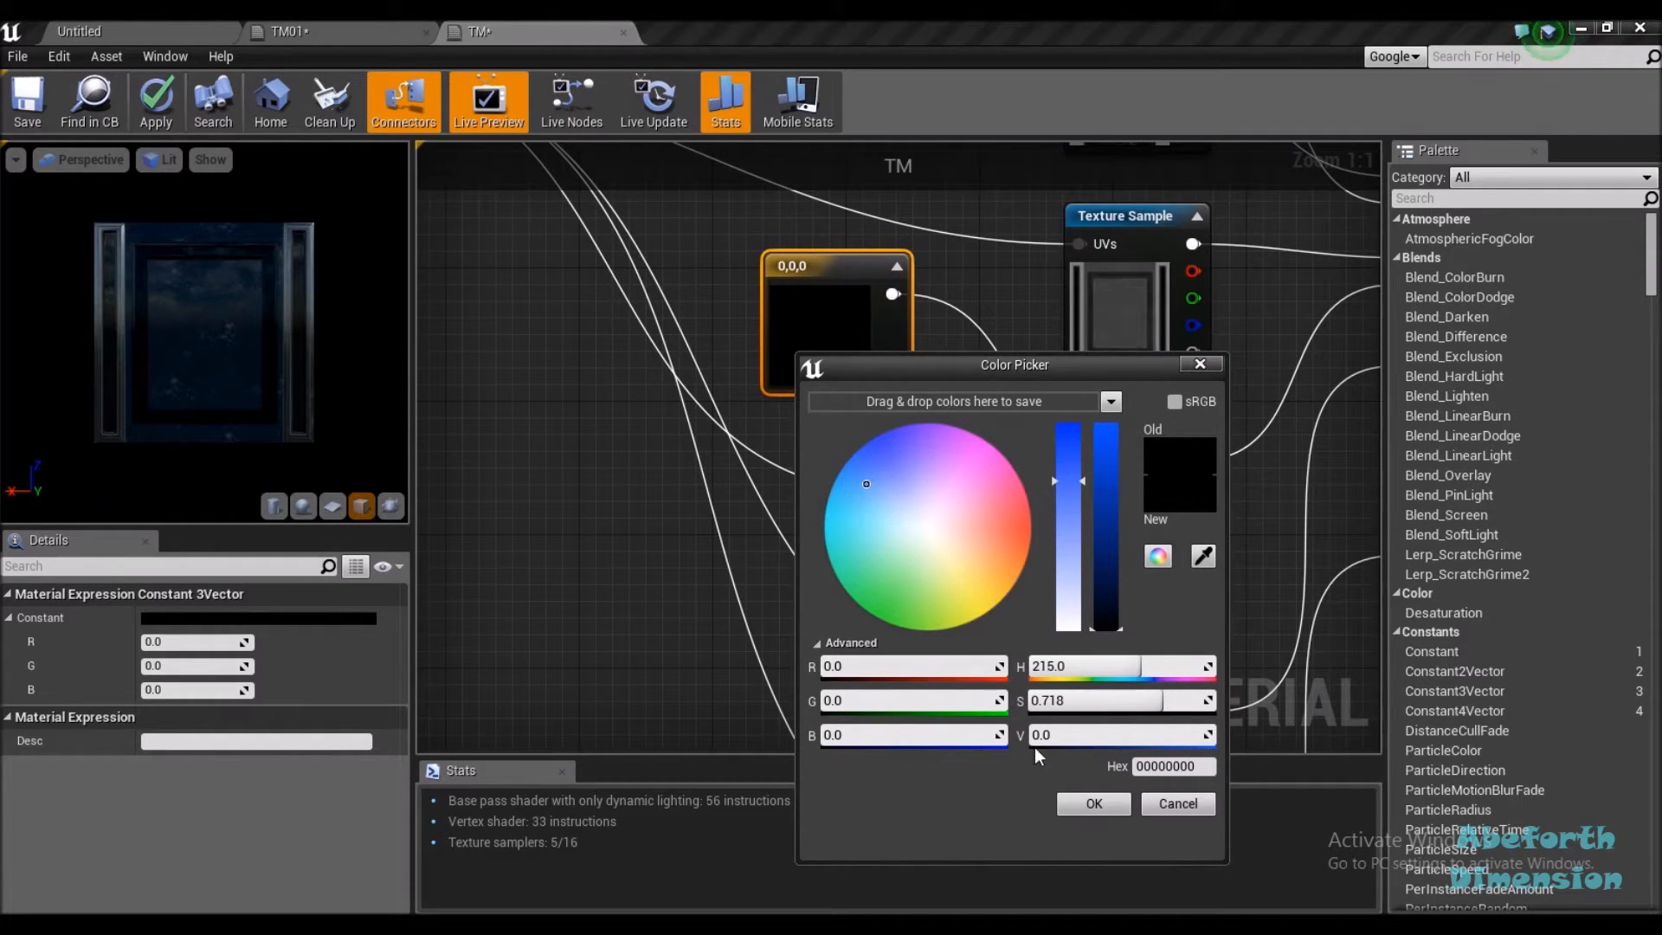
click(1076, 790)
drag(355, 343, 286, 393)
Set the Constant3Vector to a brighter blue of about 0.164, 0.215, 0.755 with the colour picker
double_click(853, 331)
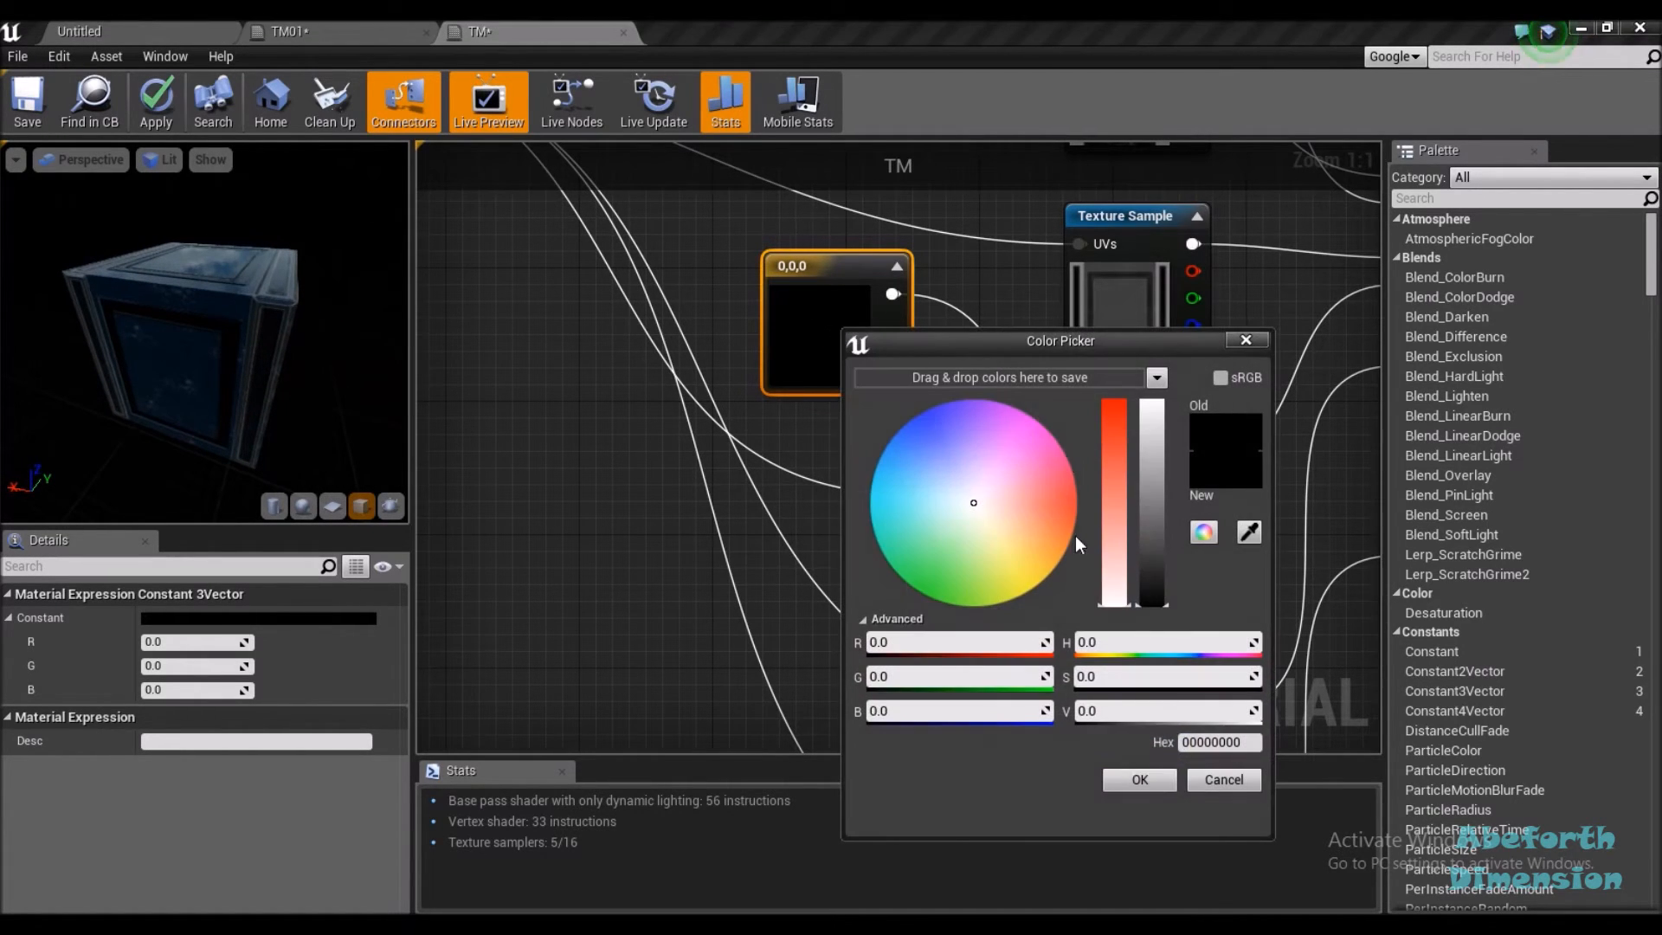
drag(969, 487, 927, 436)
drag(1152, 522, 1154, 450)
click(1158, 780)
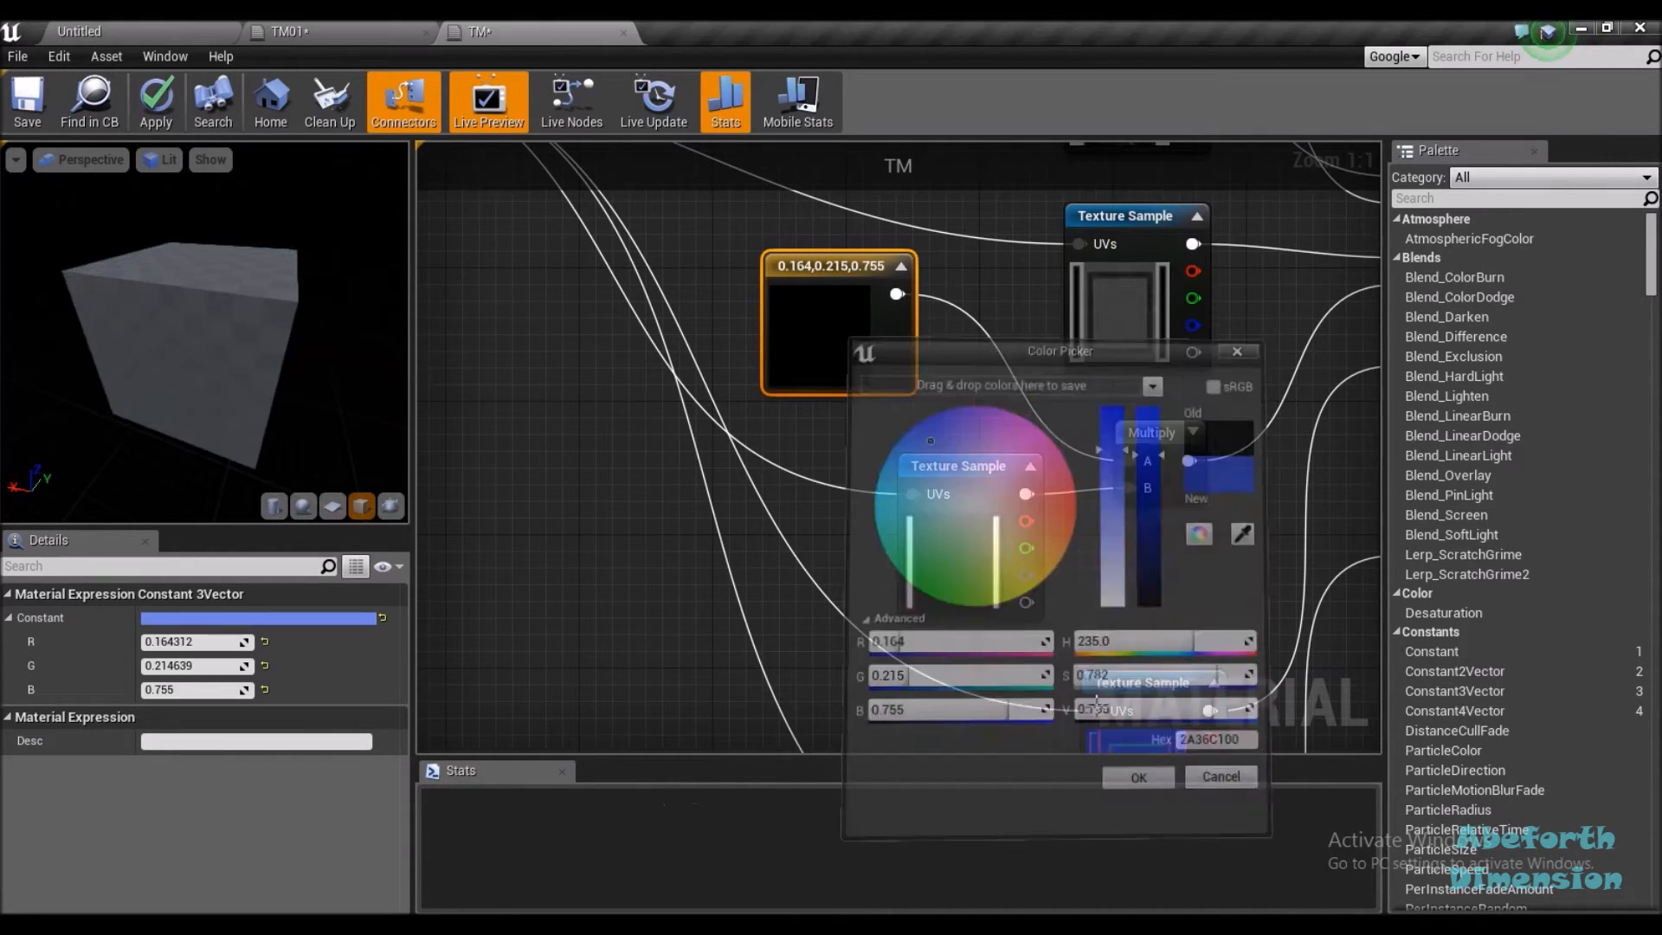
drag(365, 423, 484, 424)
drag(1165, 556, 915, 593)
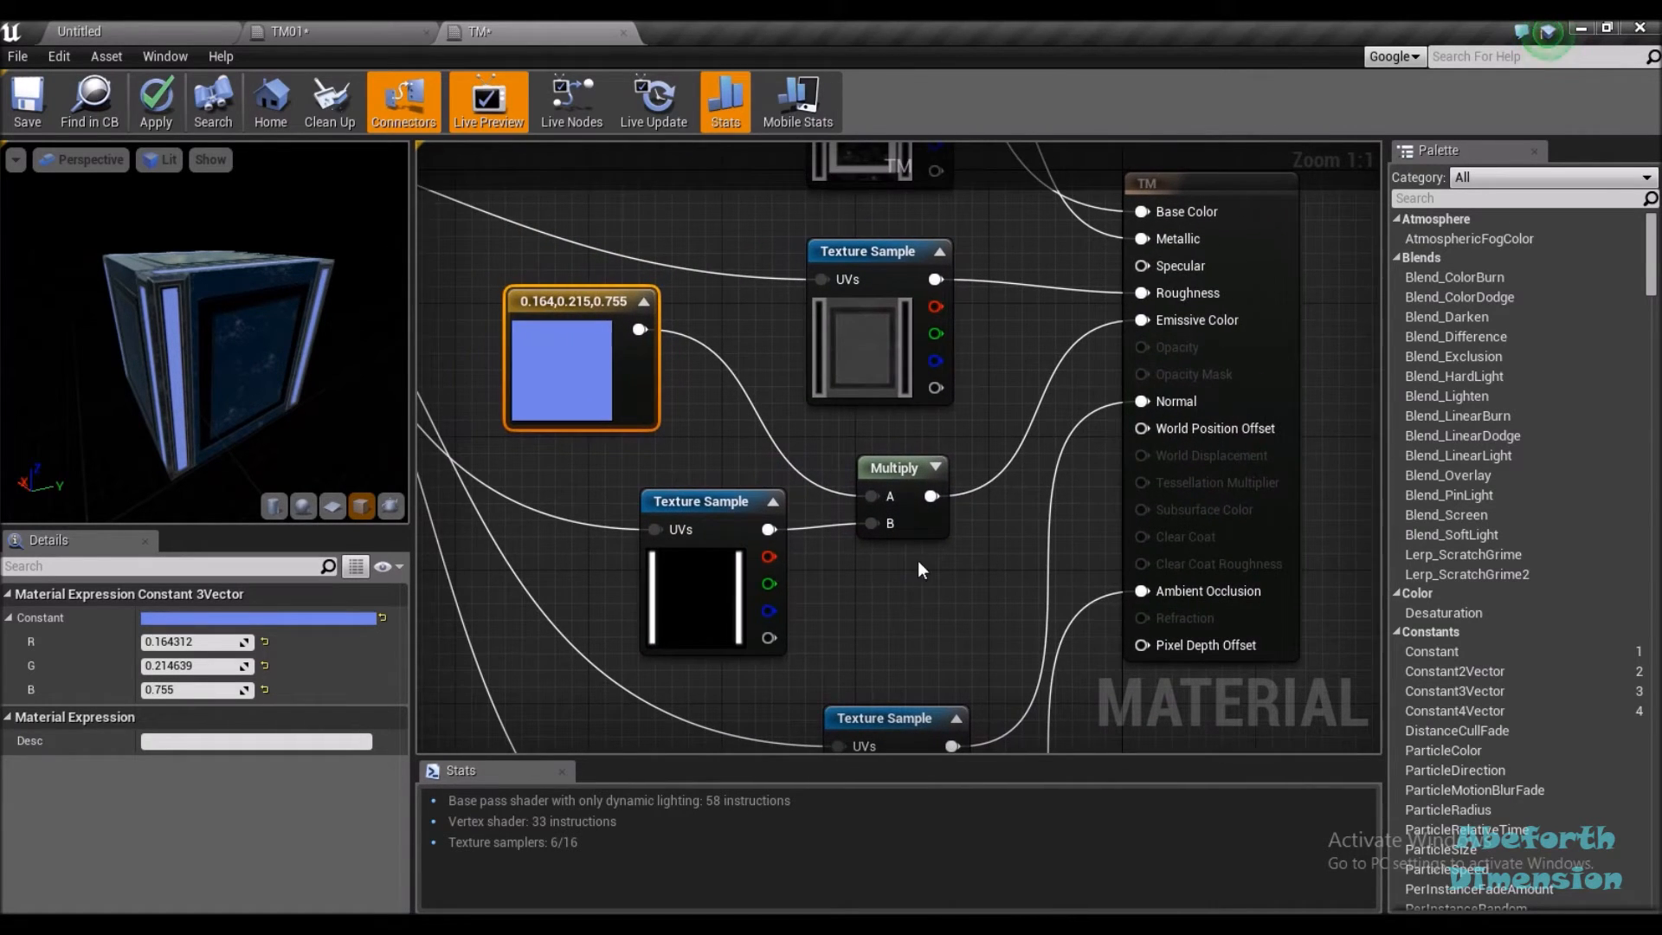
Enable the Emissive (Dynamic Area Light) option in the TM material's properties
click(1273, 262)
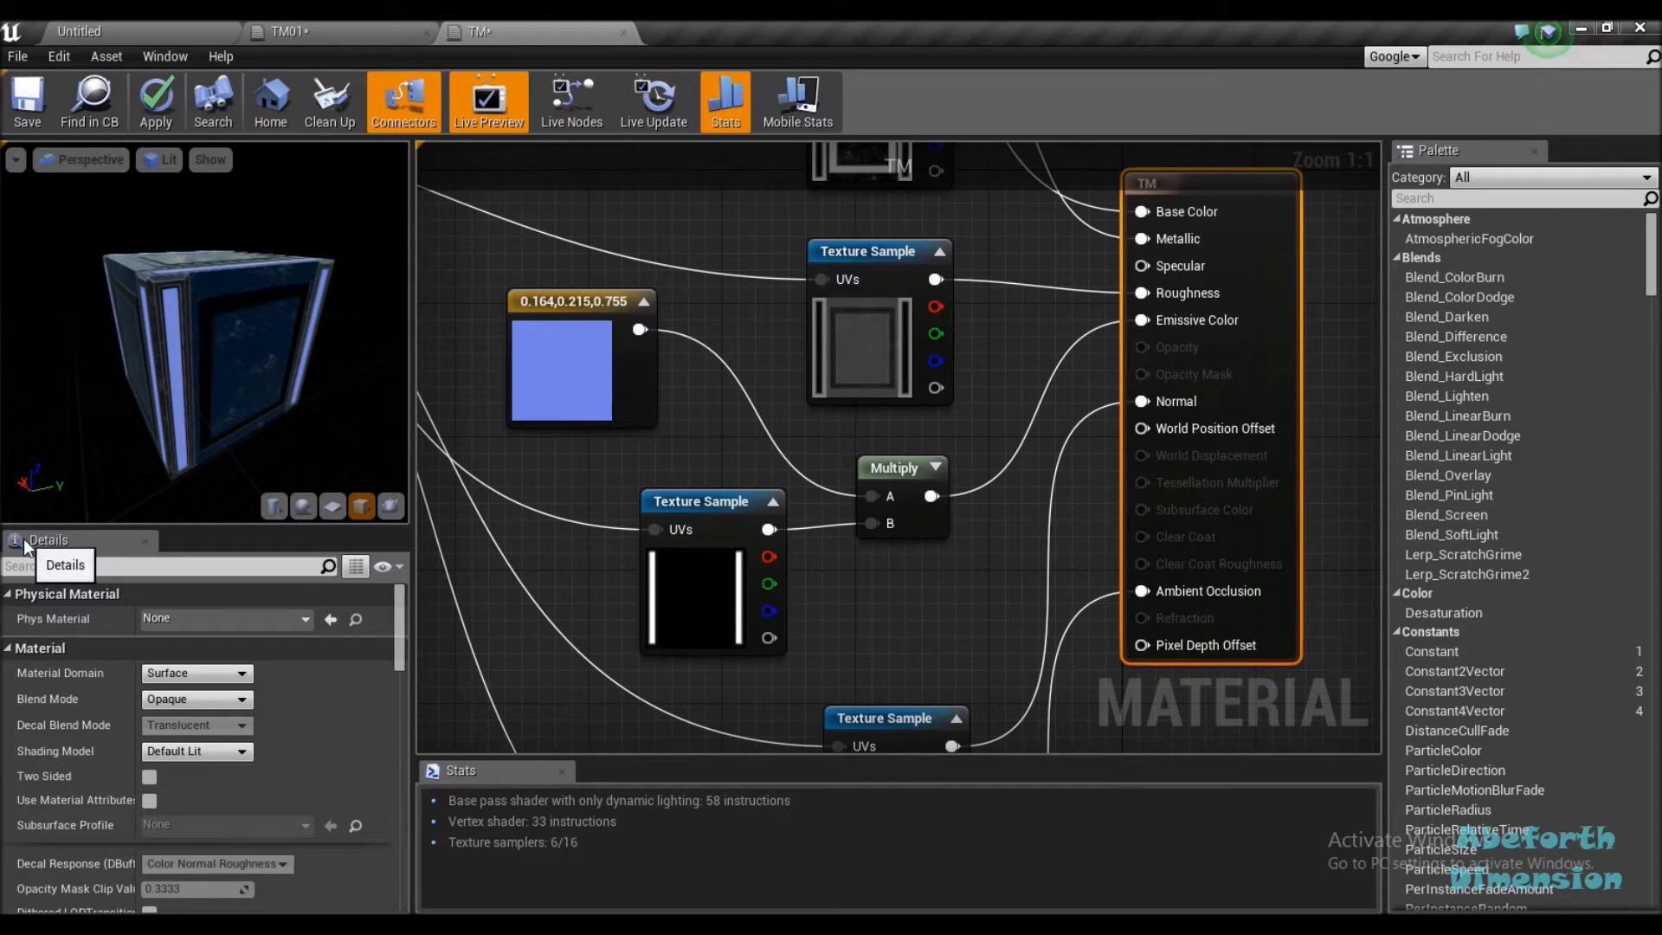
scroll(283, 715, down, 1)
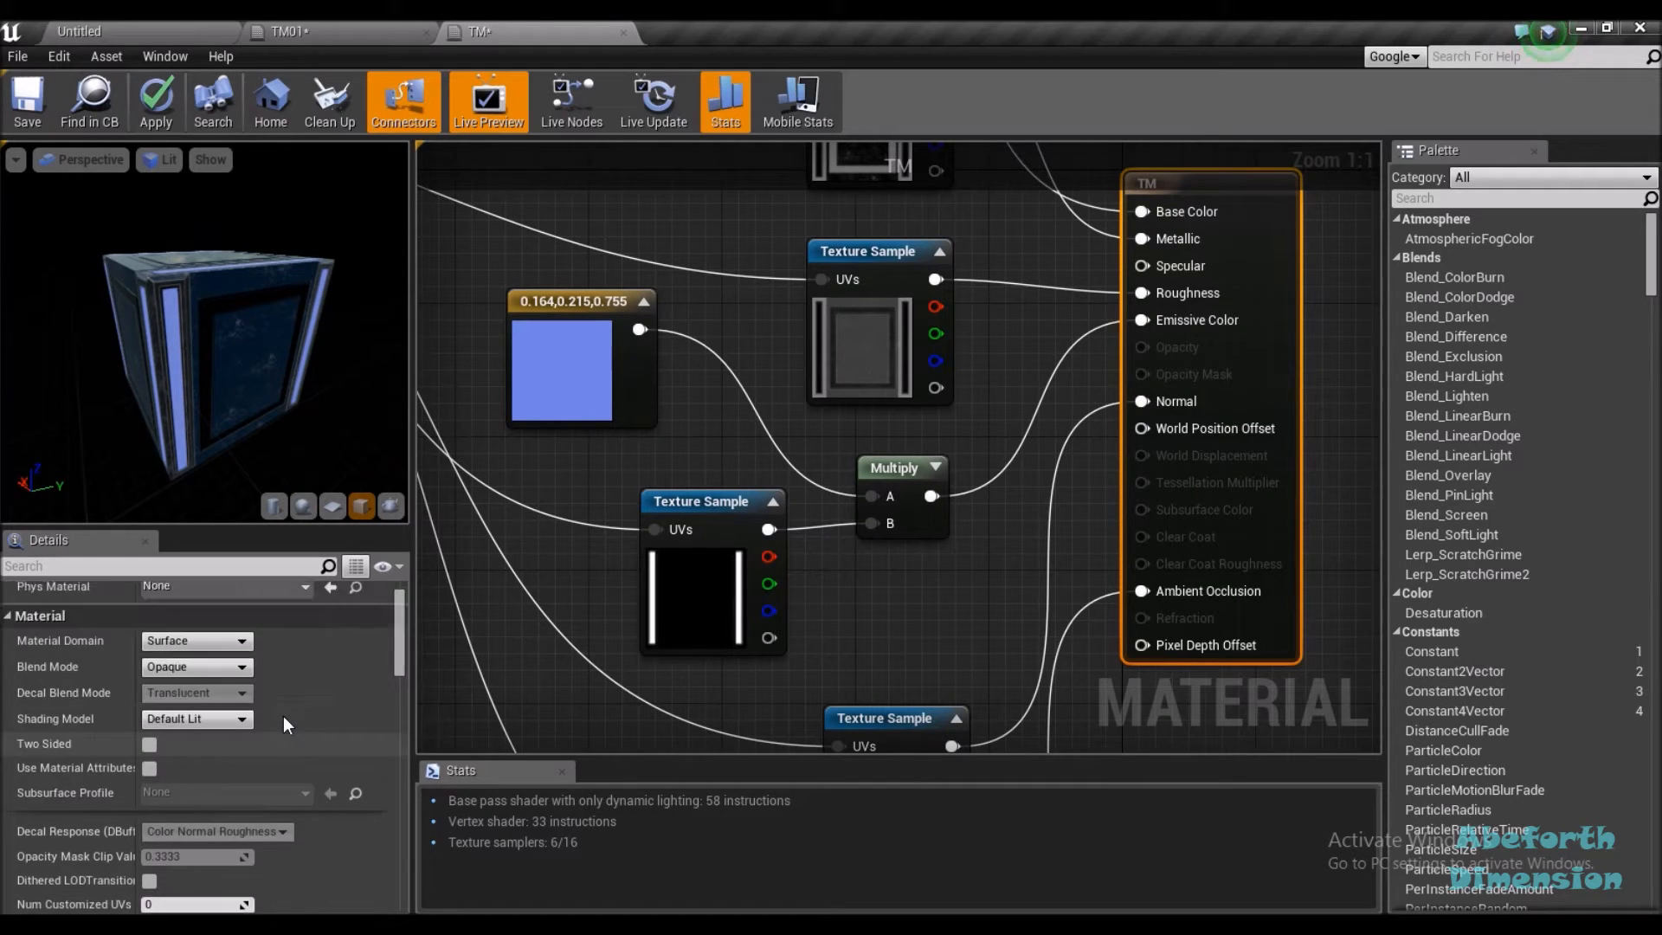
scroll(335, 687, down, 5)
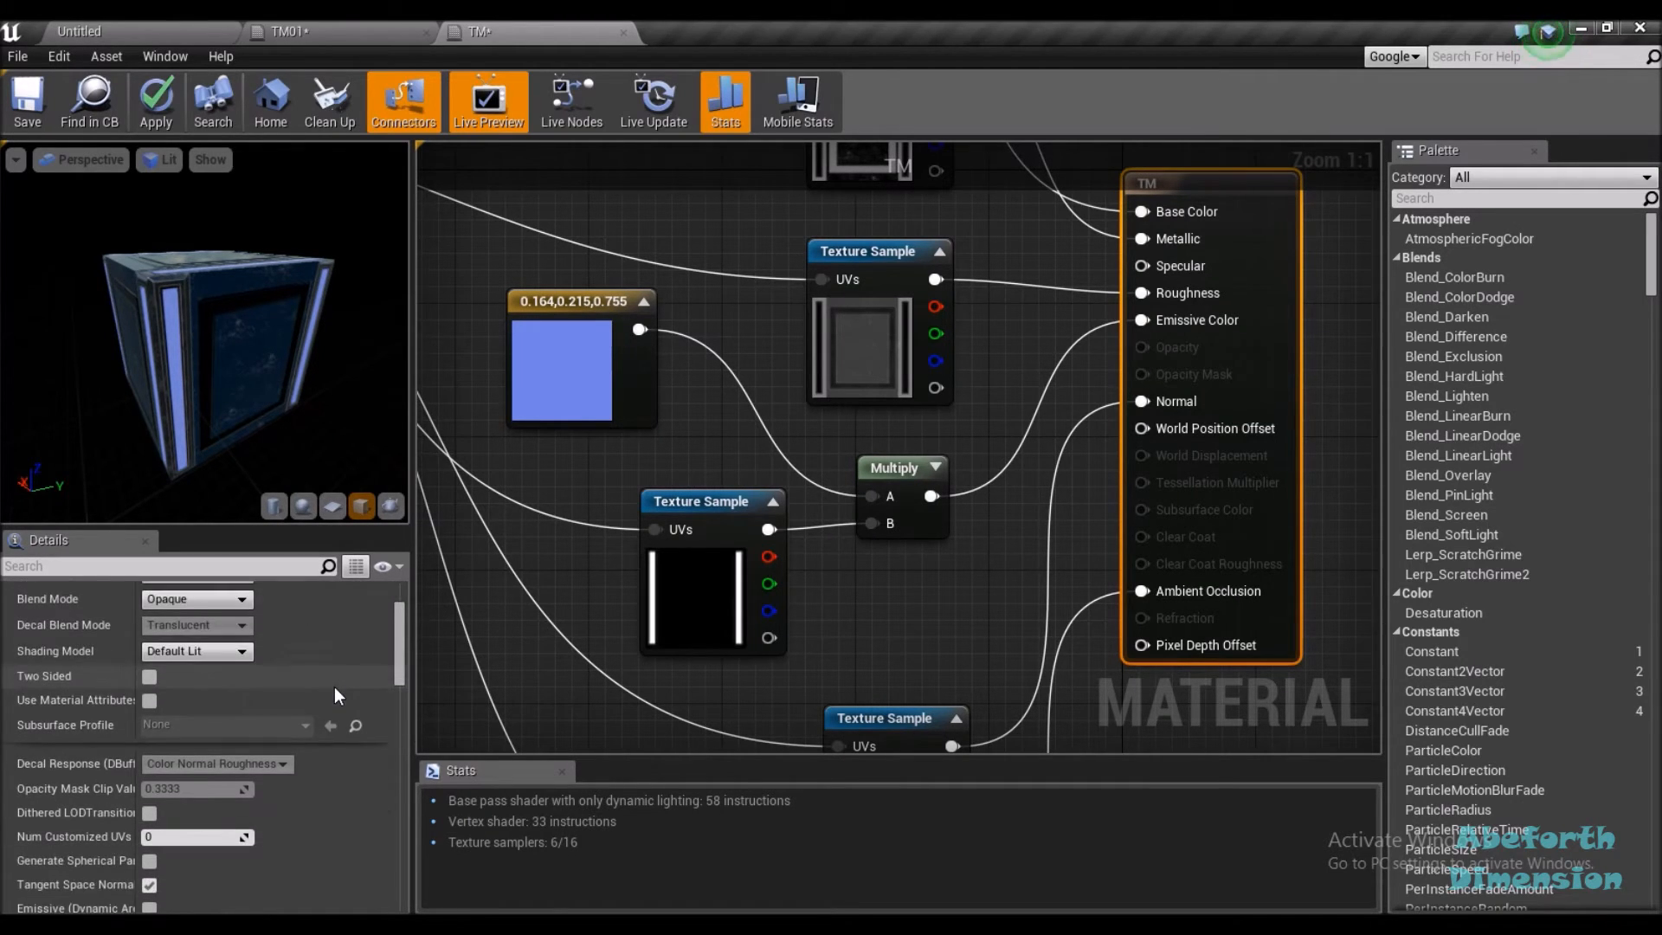
scroll(208, 667, down, 7)
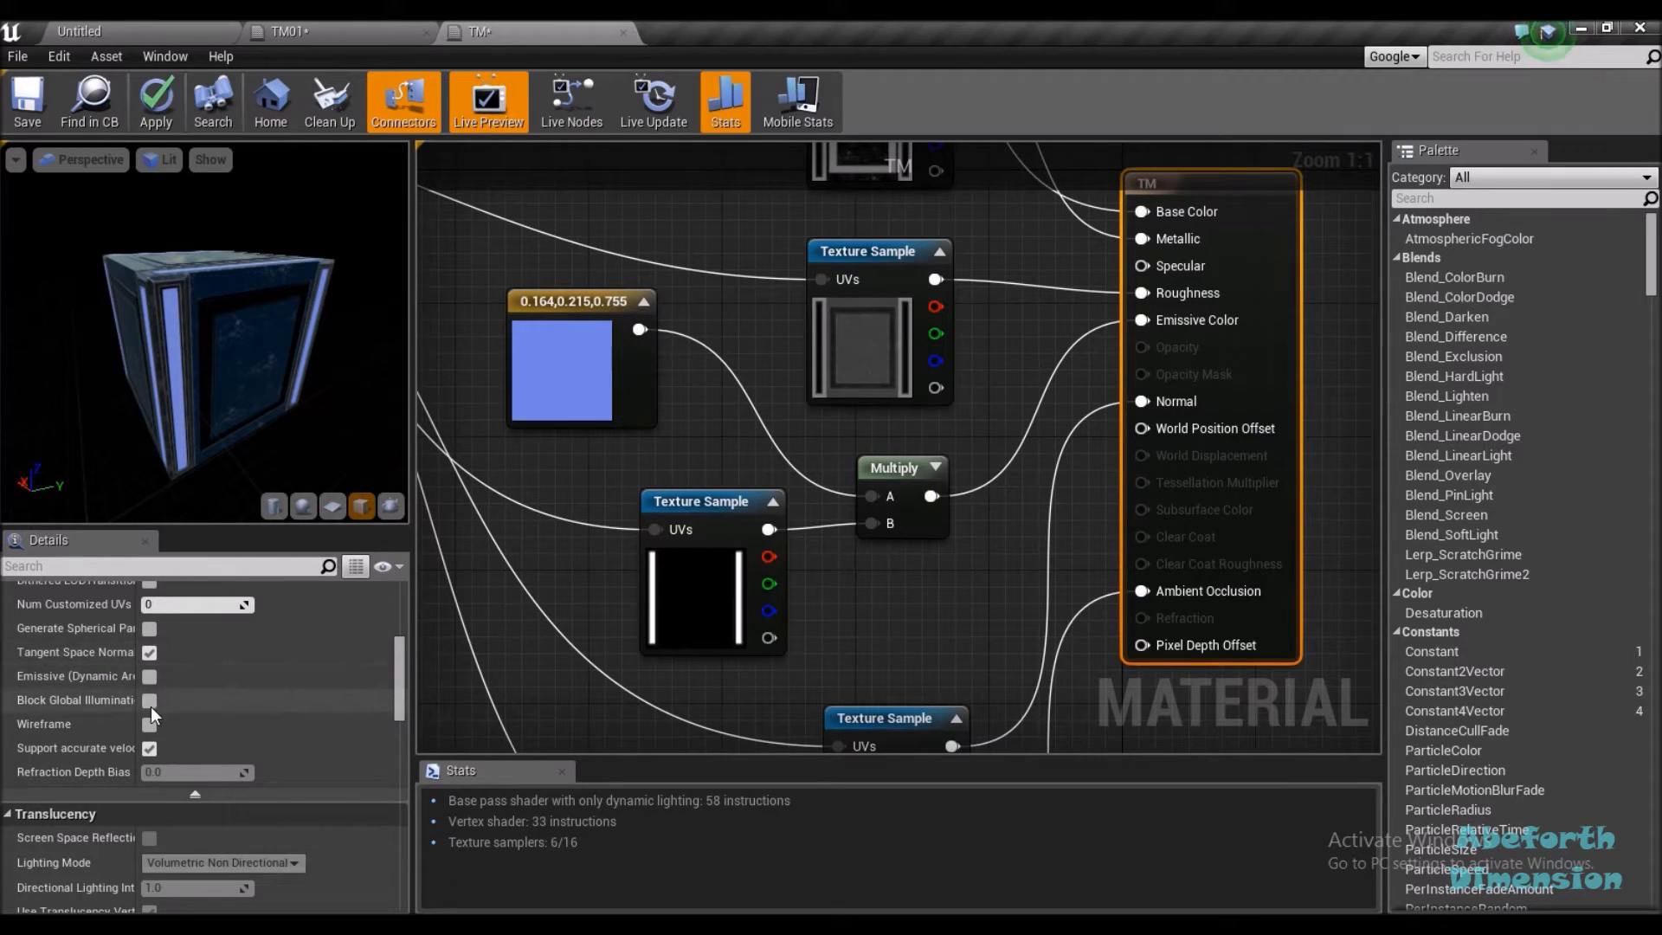
scroll(173, 705, up, 6)
scroll(187, 705, down, 3)
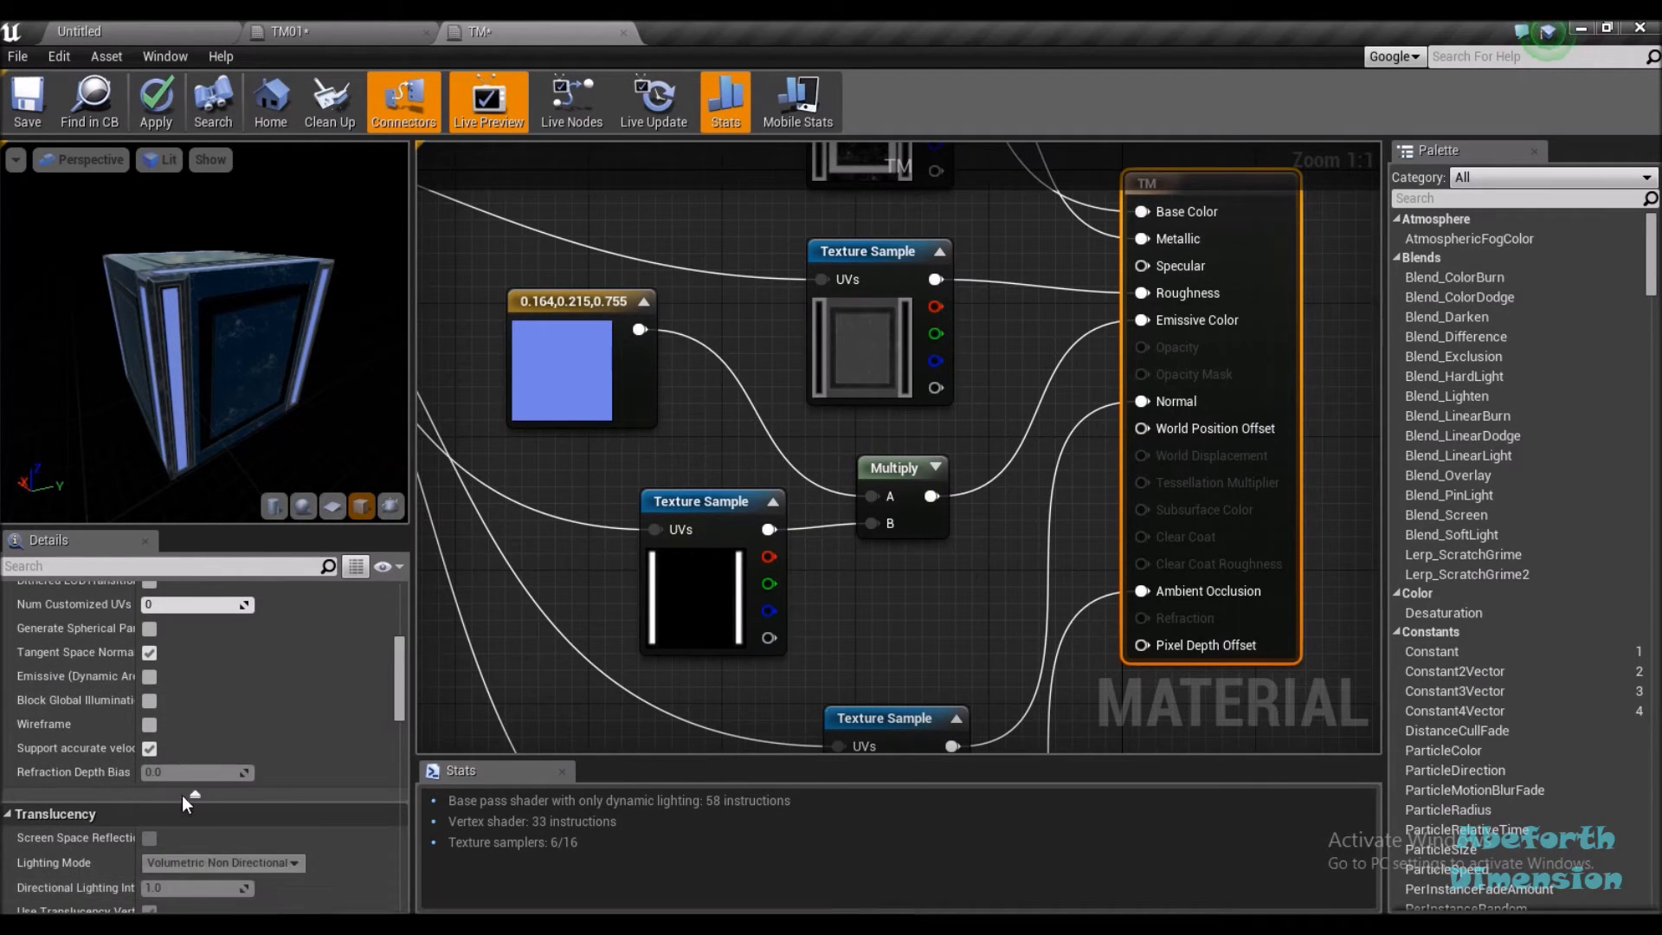
click(194, 794)
scroll(215, 686, up, 6)
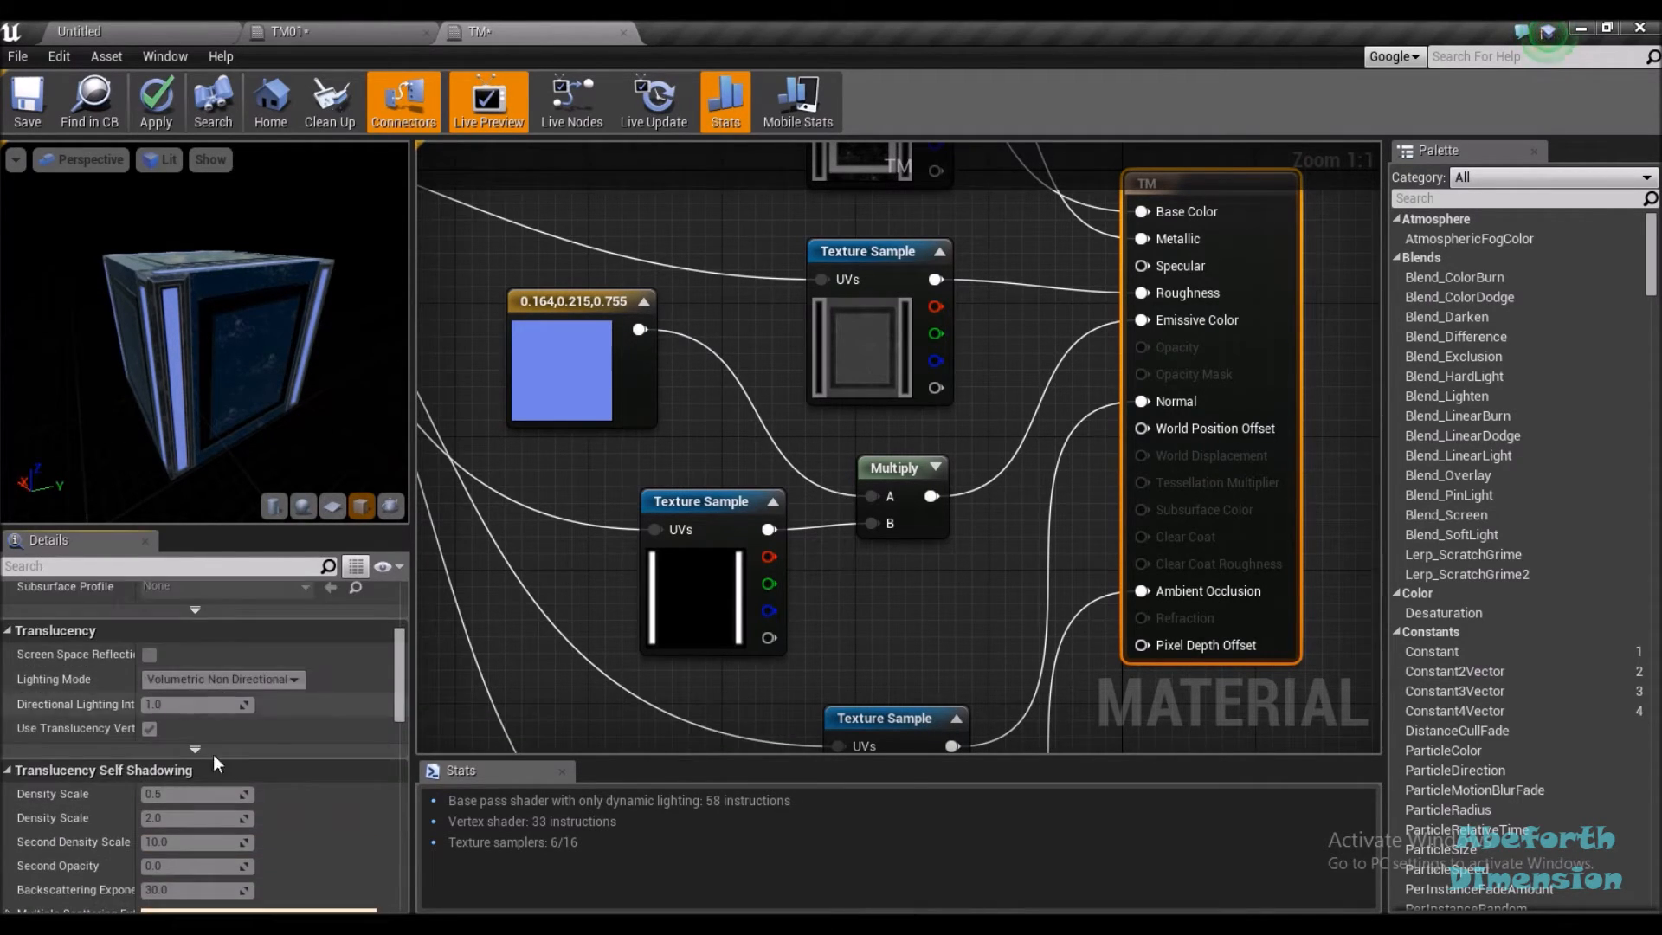
scroll(207, 748, up, 7)
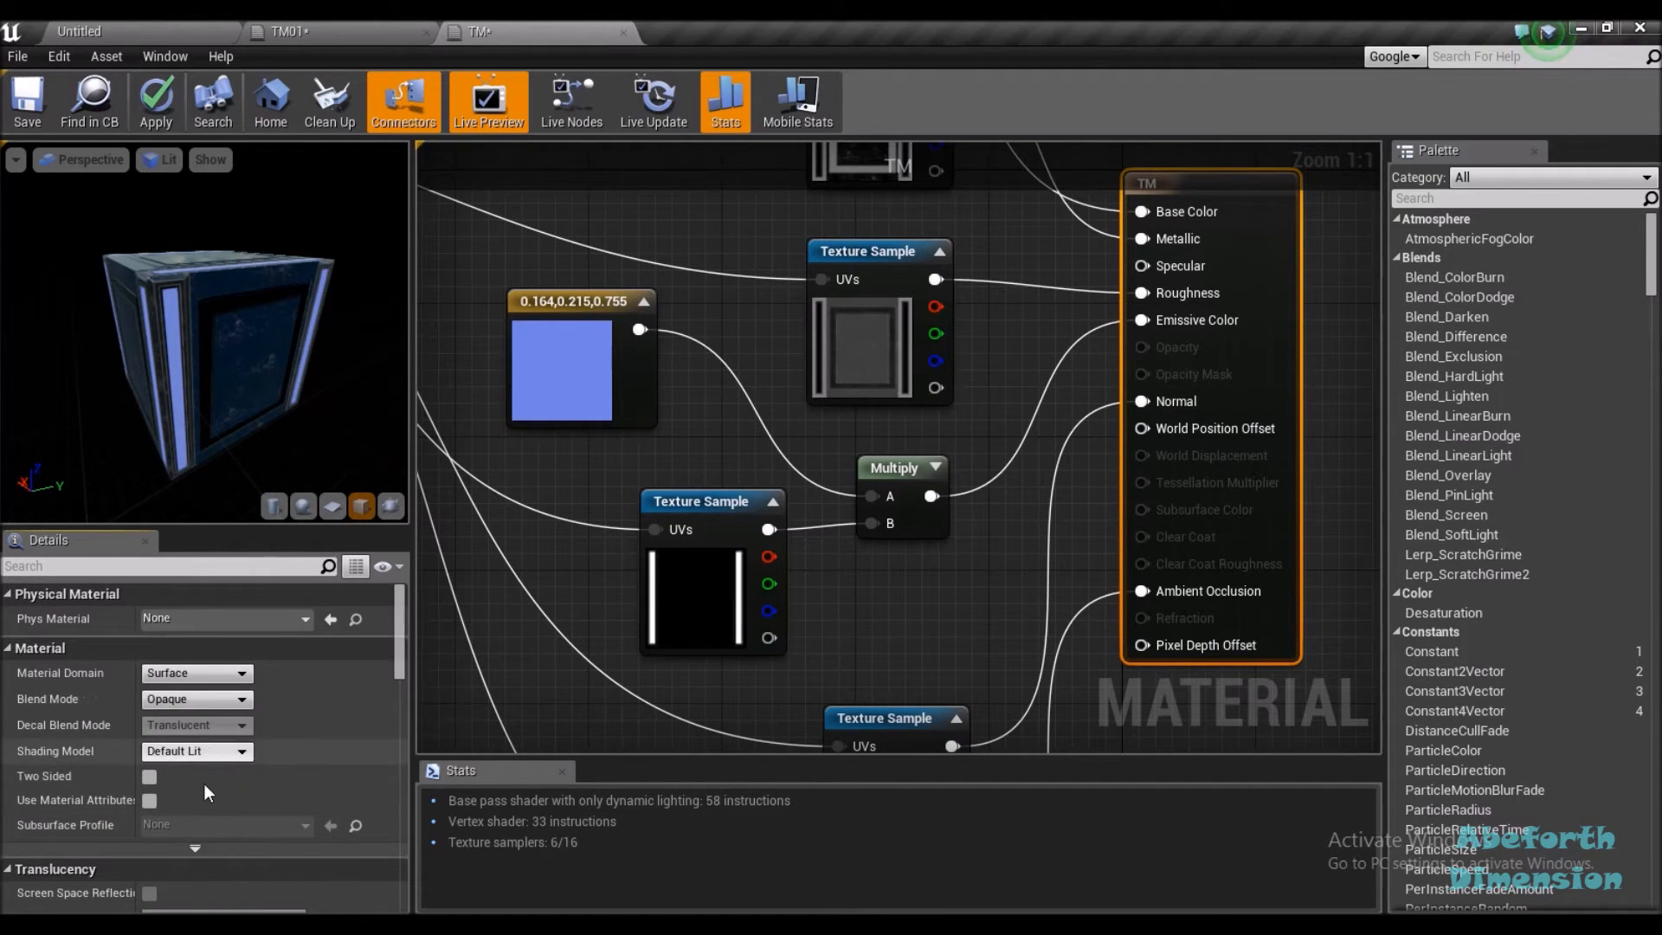
click(190, 850)
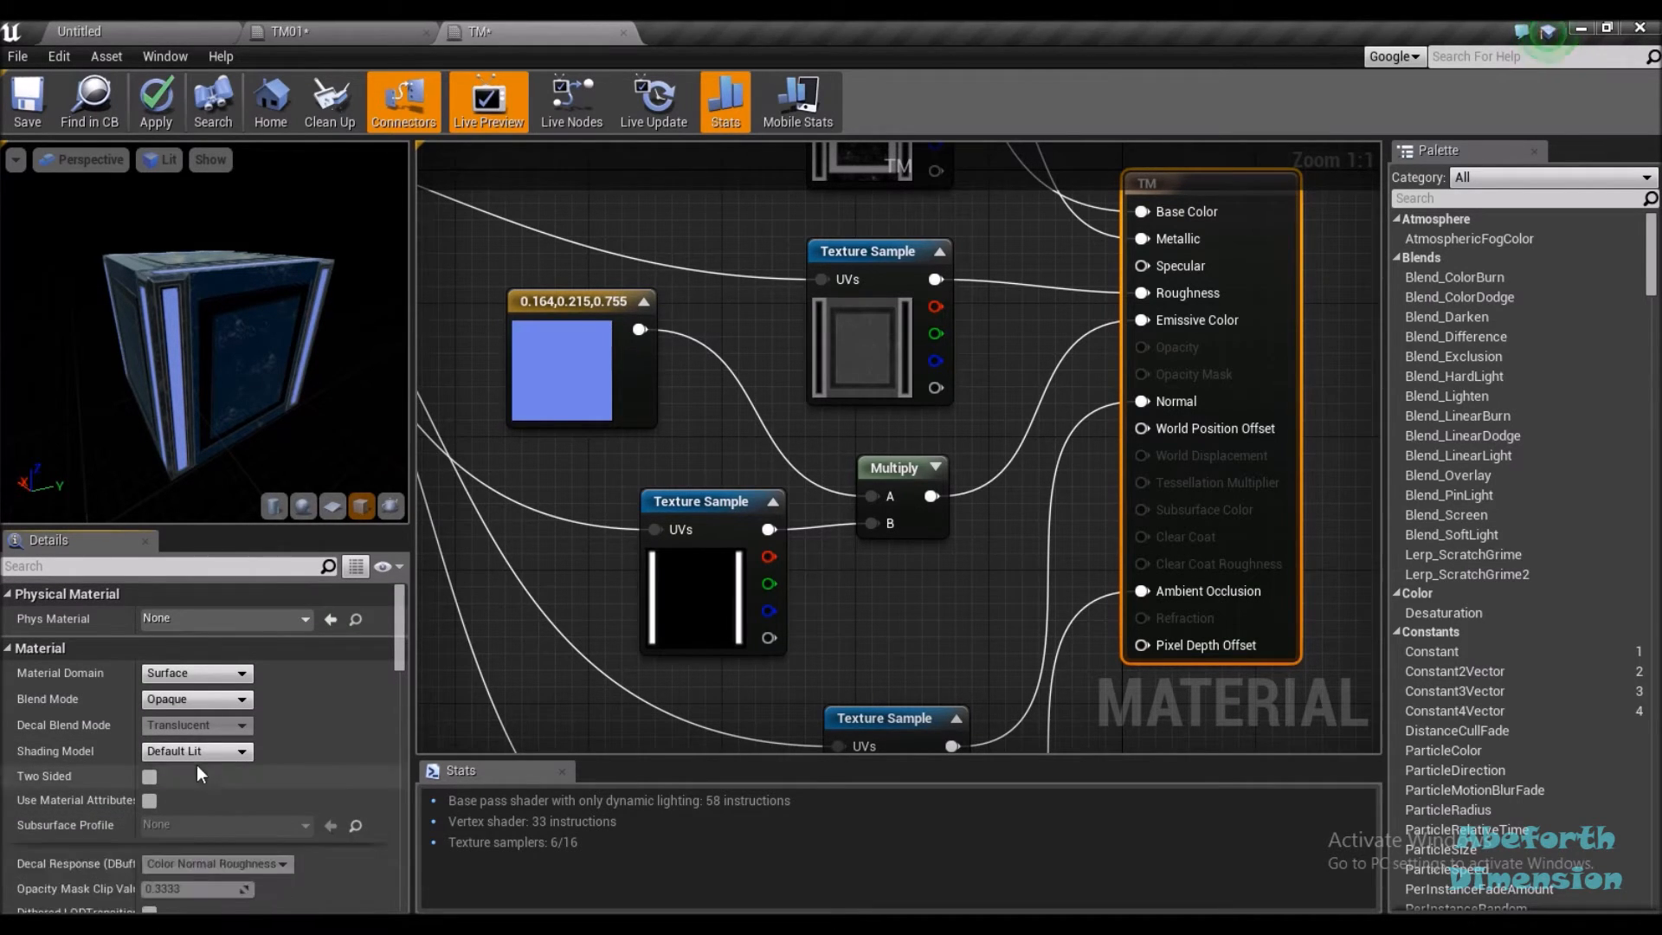
scroll(208, 779, down, 3)
scroll(157, 671, down, 2)
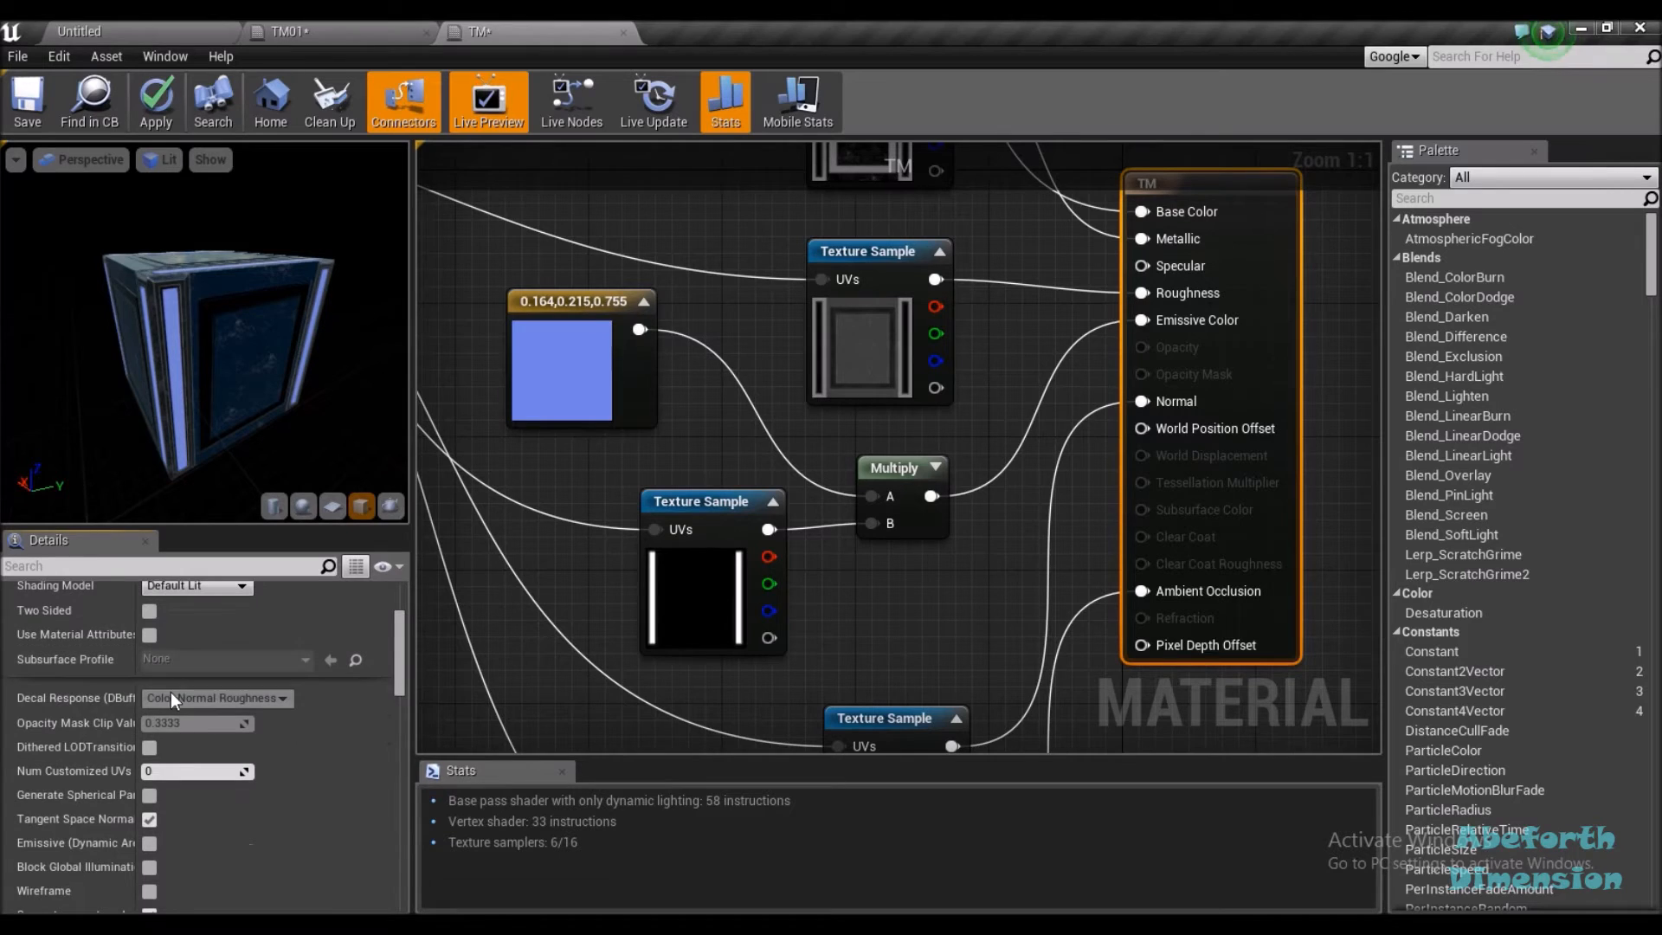
click(148, 845)
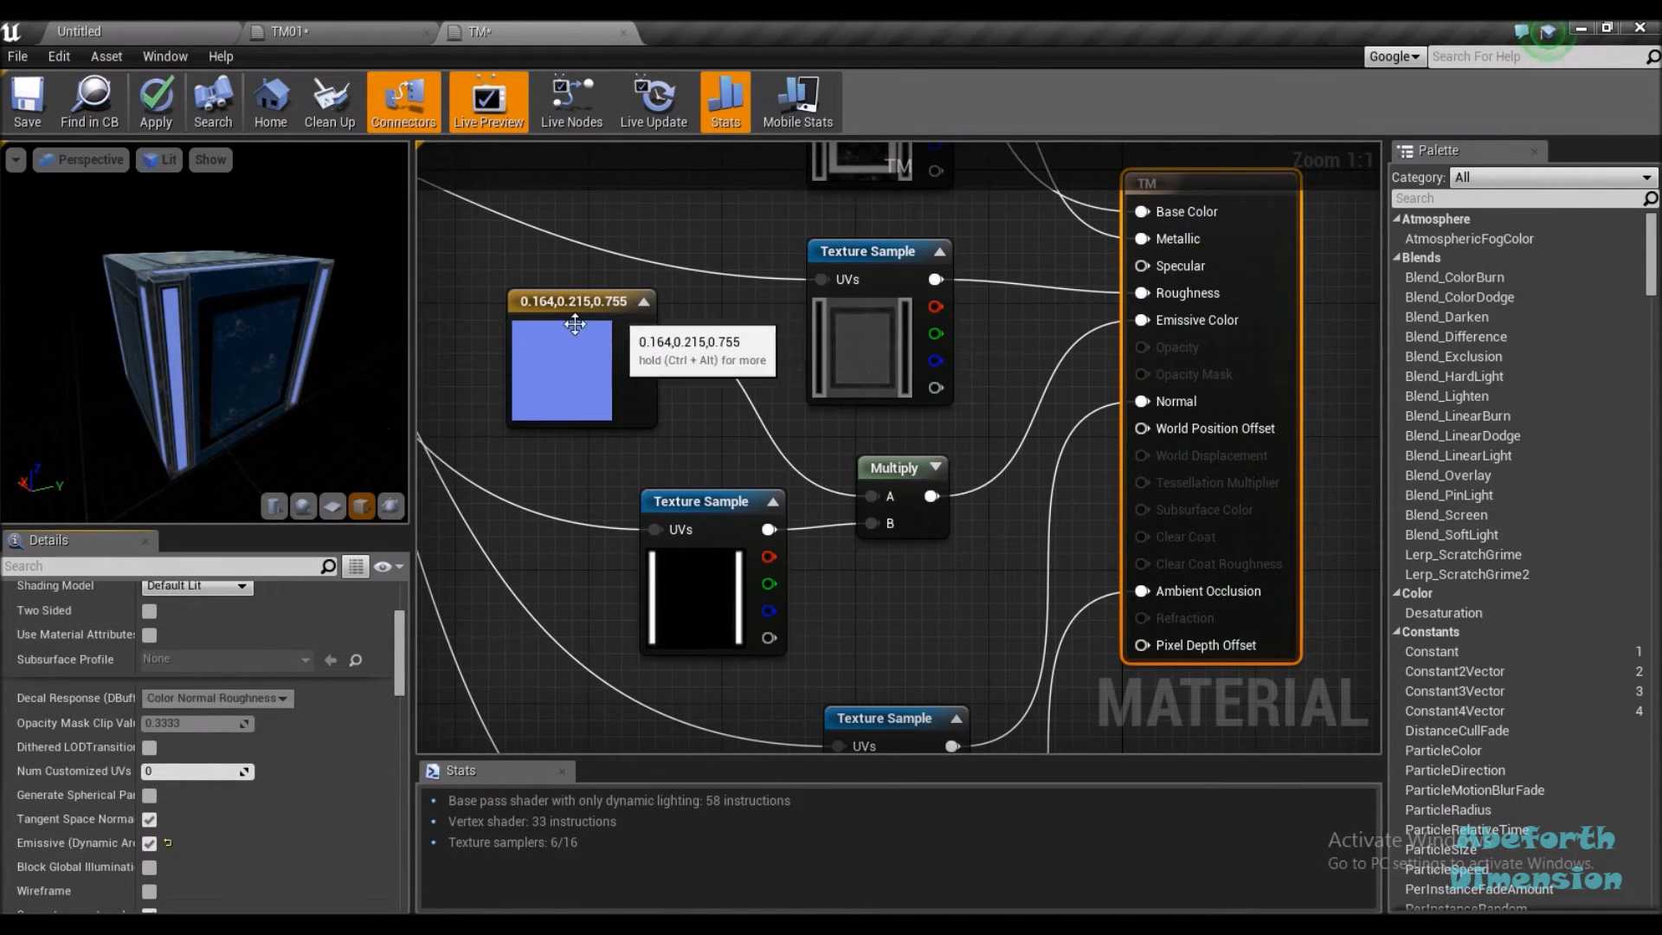
Try an overbright emissive colour by setting the Constant3Vector to R 20, G 10 and B 20
click(544, 335)
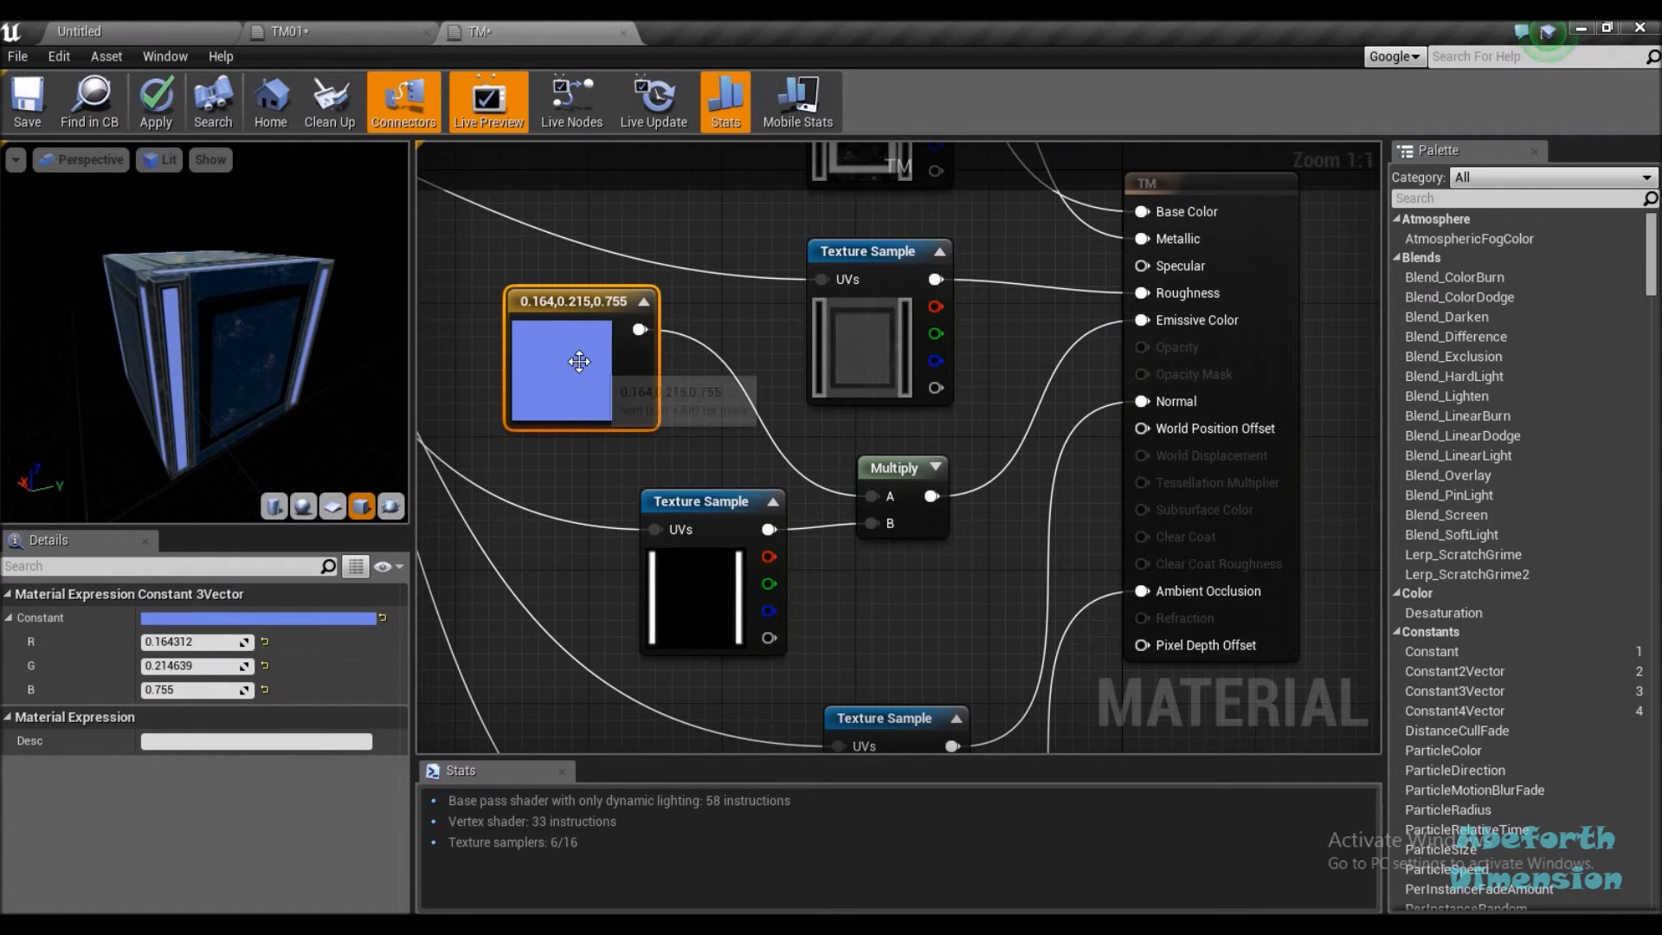
double_click(578, 360)
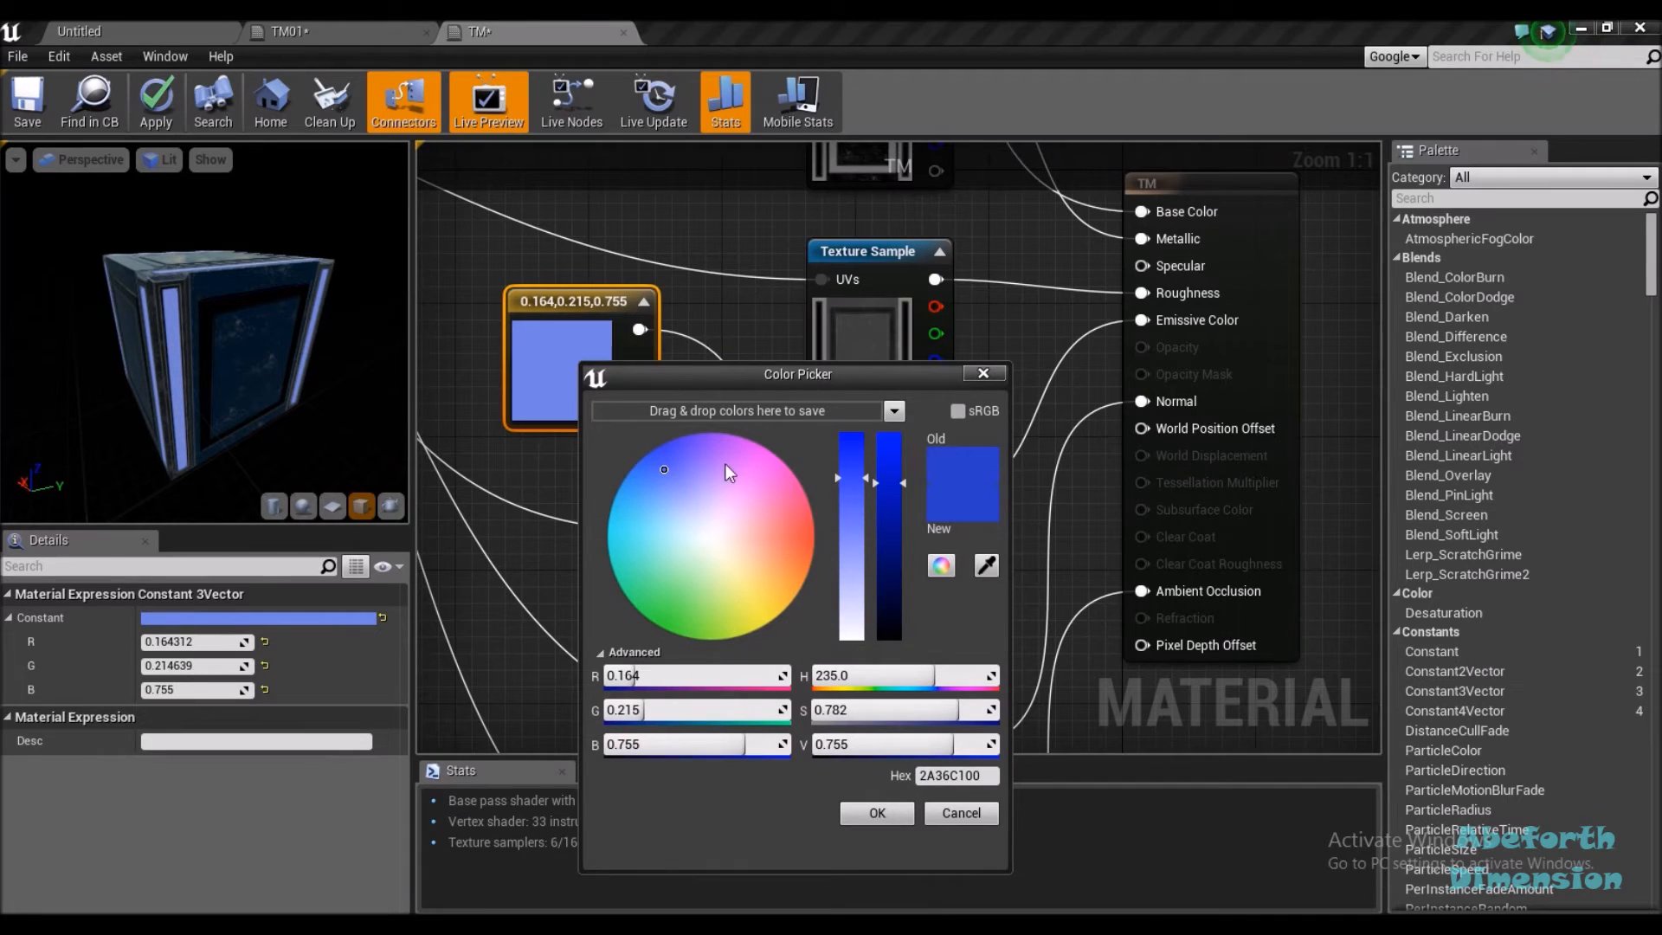
click(955, 817)
click(219, 645)
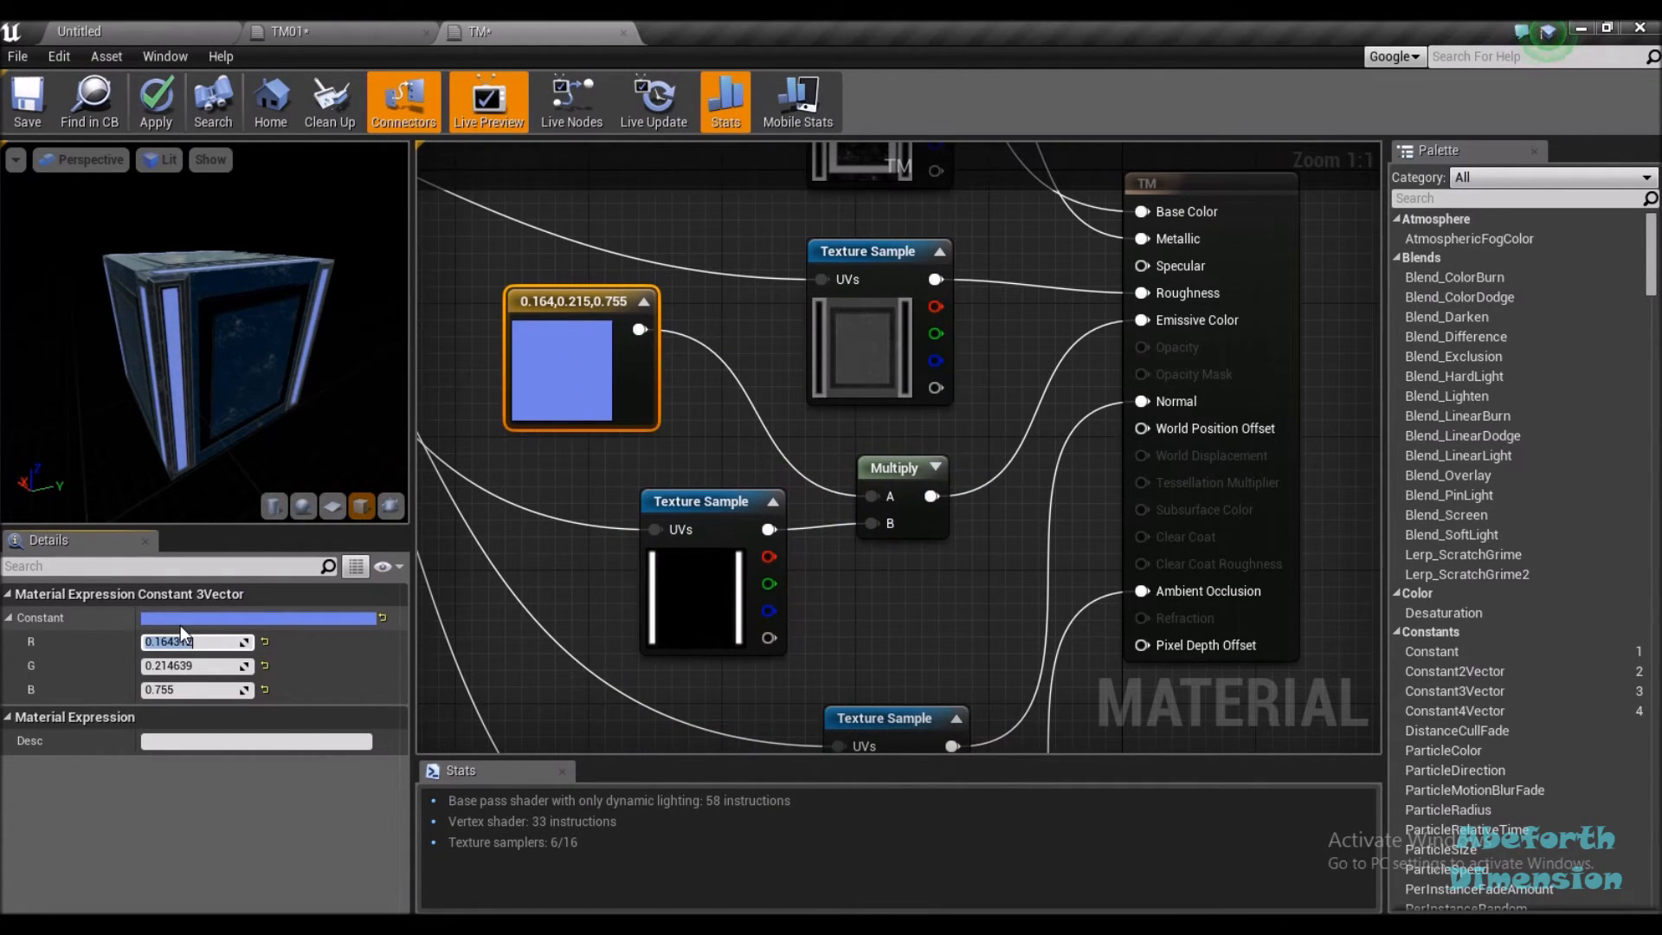
click(164, 666)
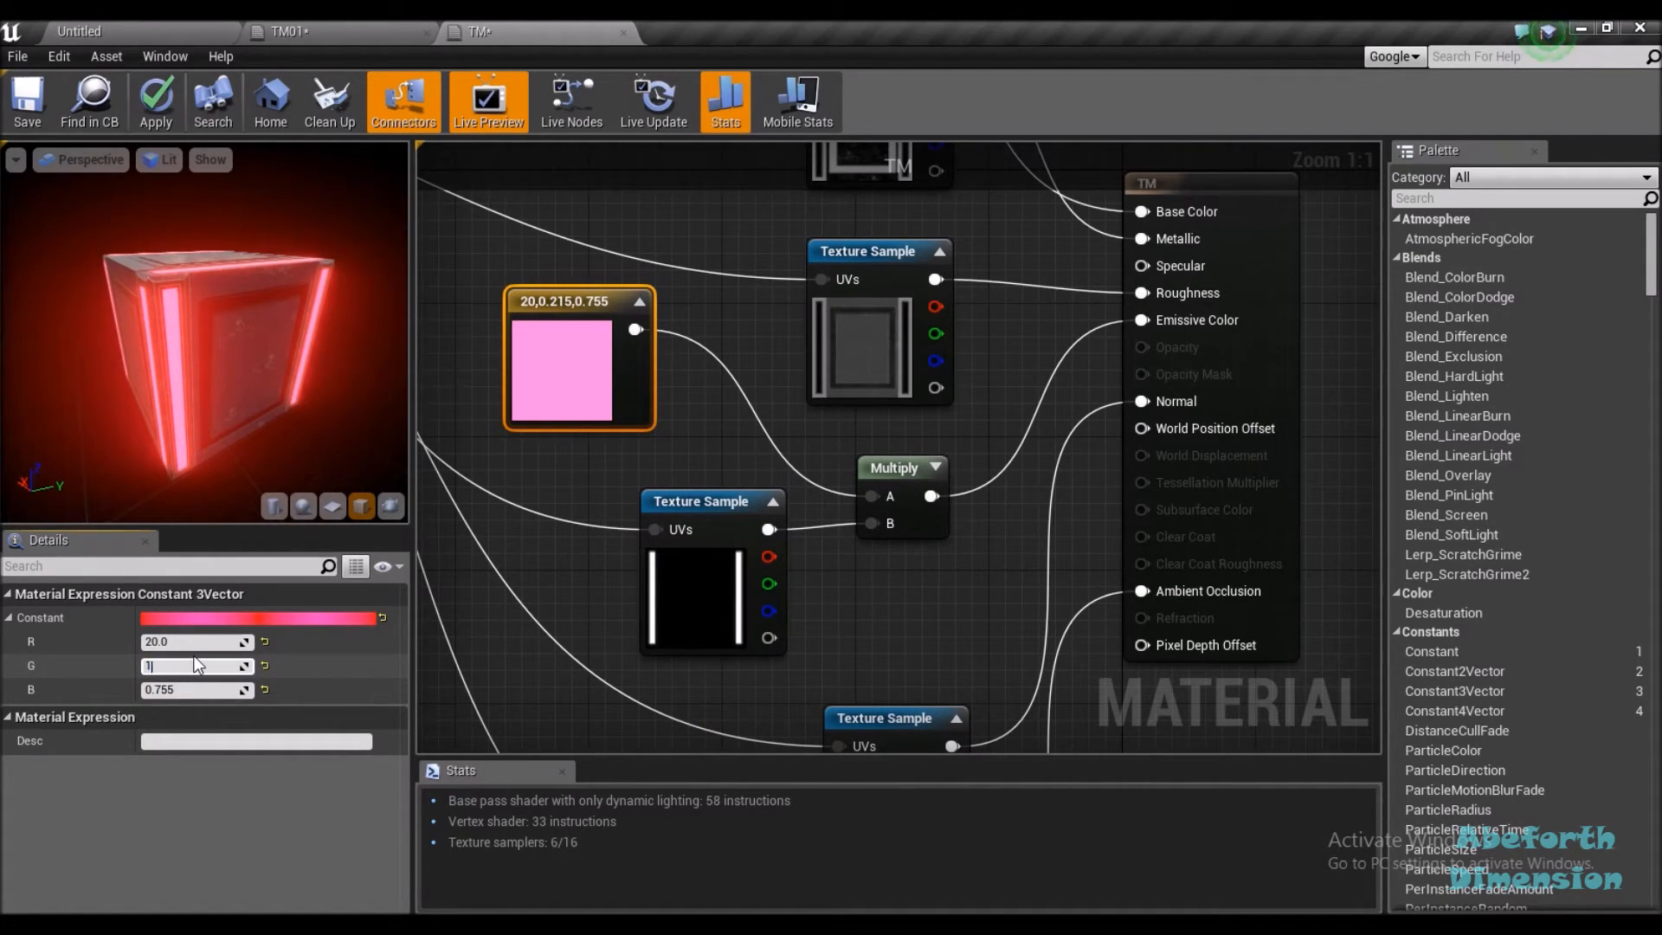
key(Return)
click(174, 690)
text(20)
key(Return)
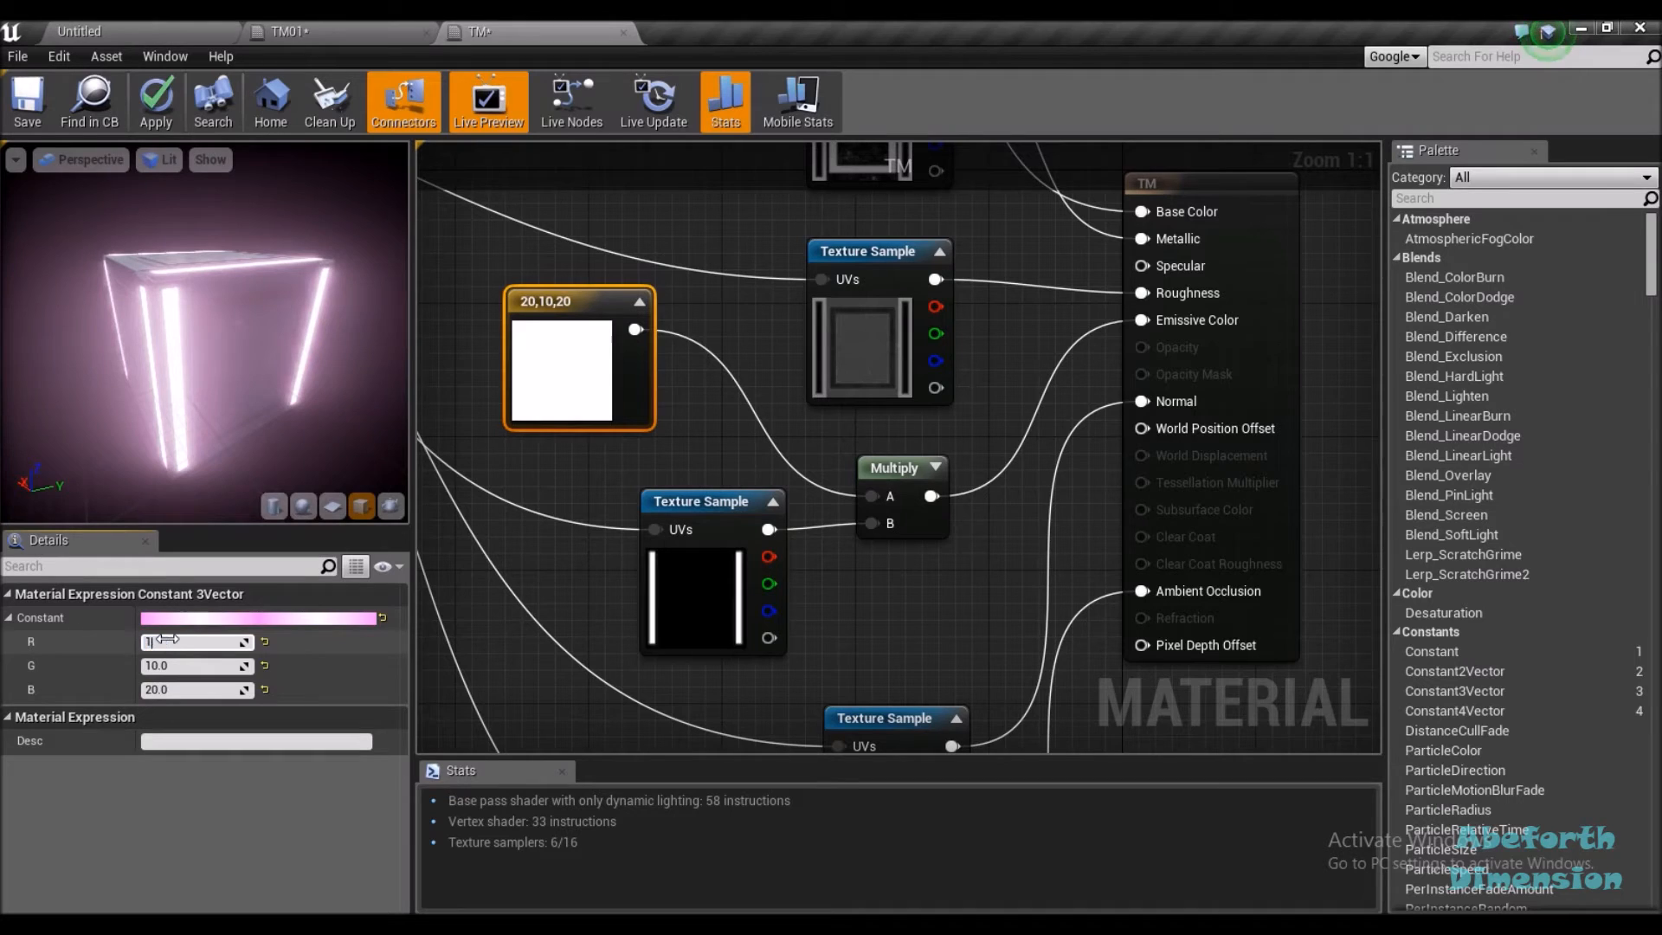
Set the Constant3Vector's R, G and B values all to 1
text(1)
key(Return)
click(166, 666)
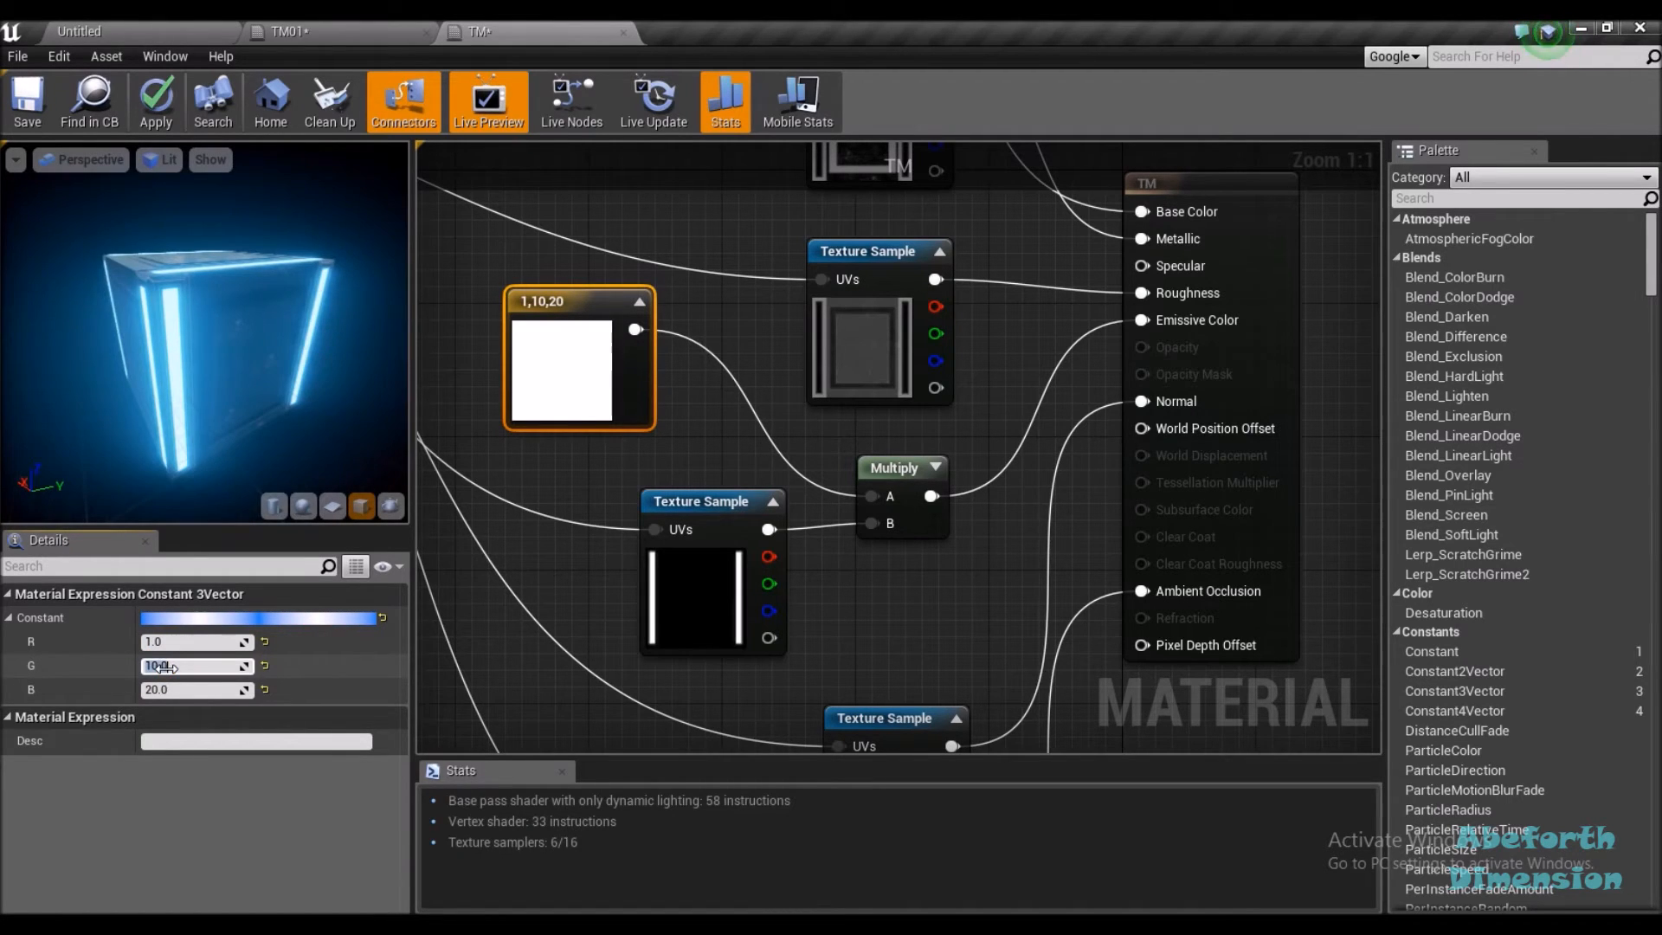
text(1)
key(Tab)
text(1)
key(Return)
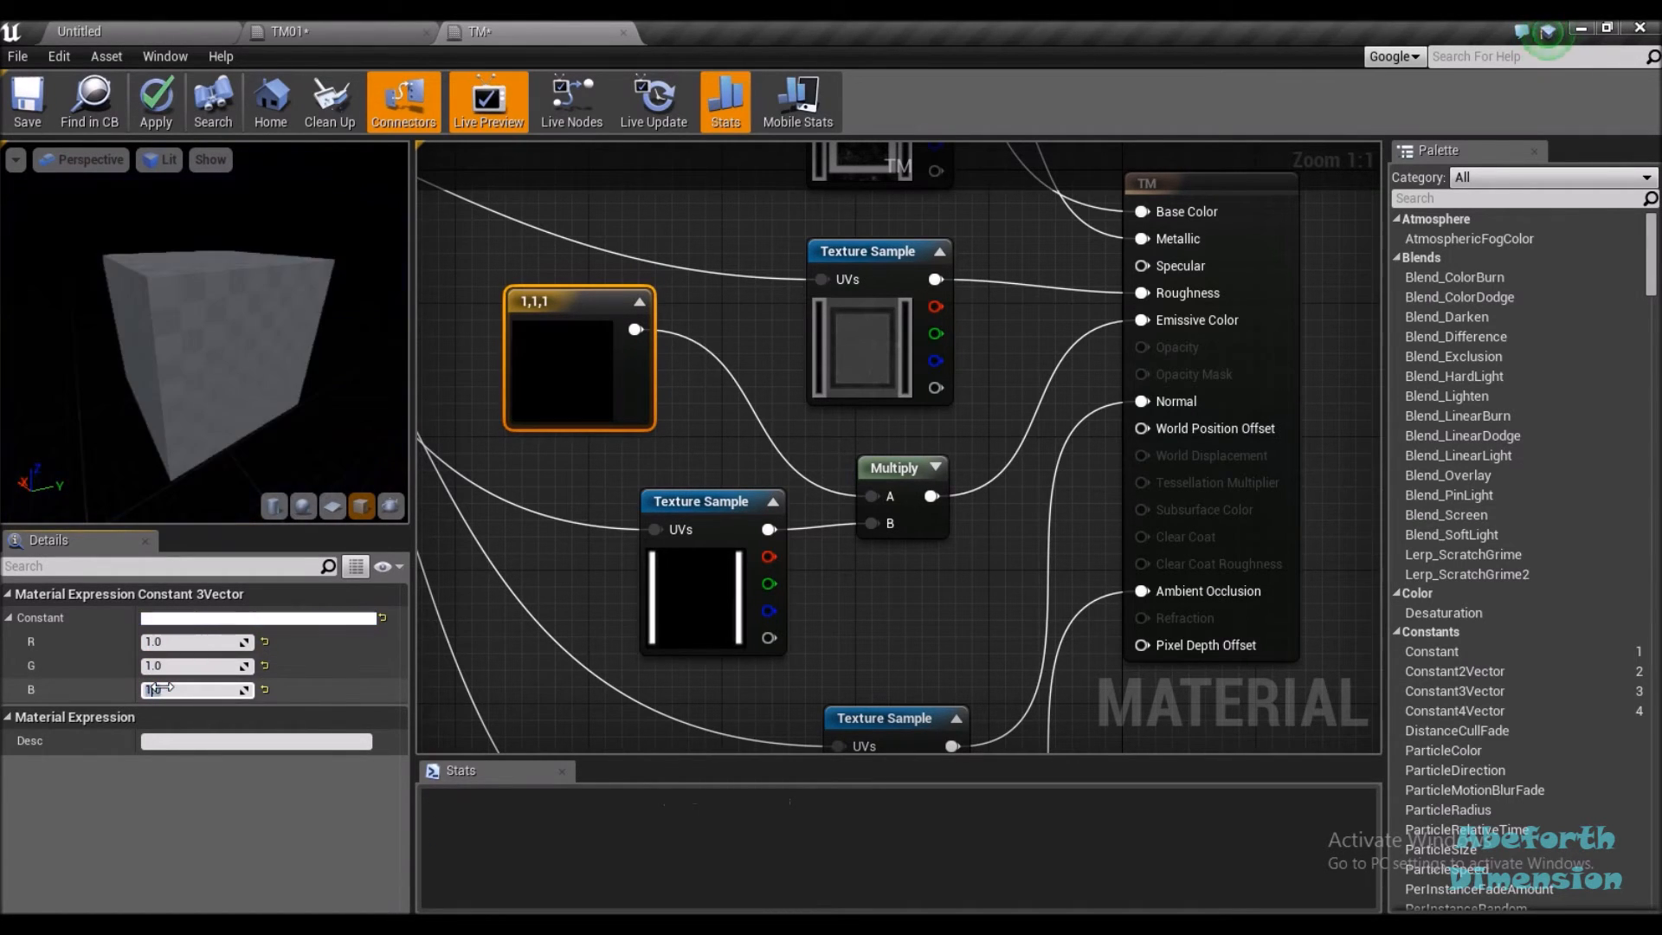
Try a red value of 5 on the Constant3Vector and set it back to 1
click(173, 640)
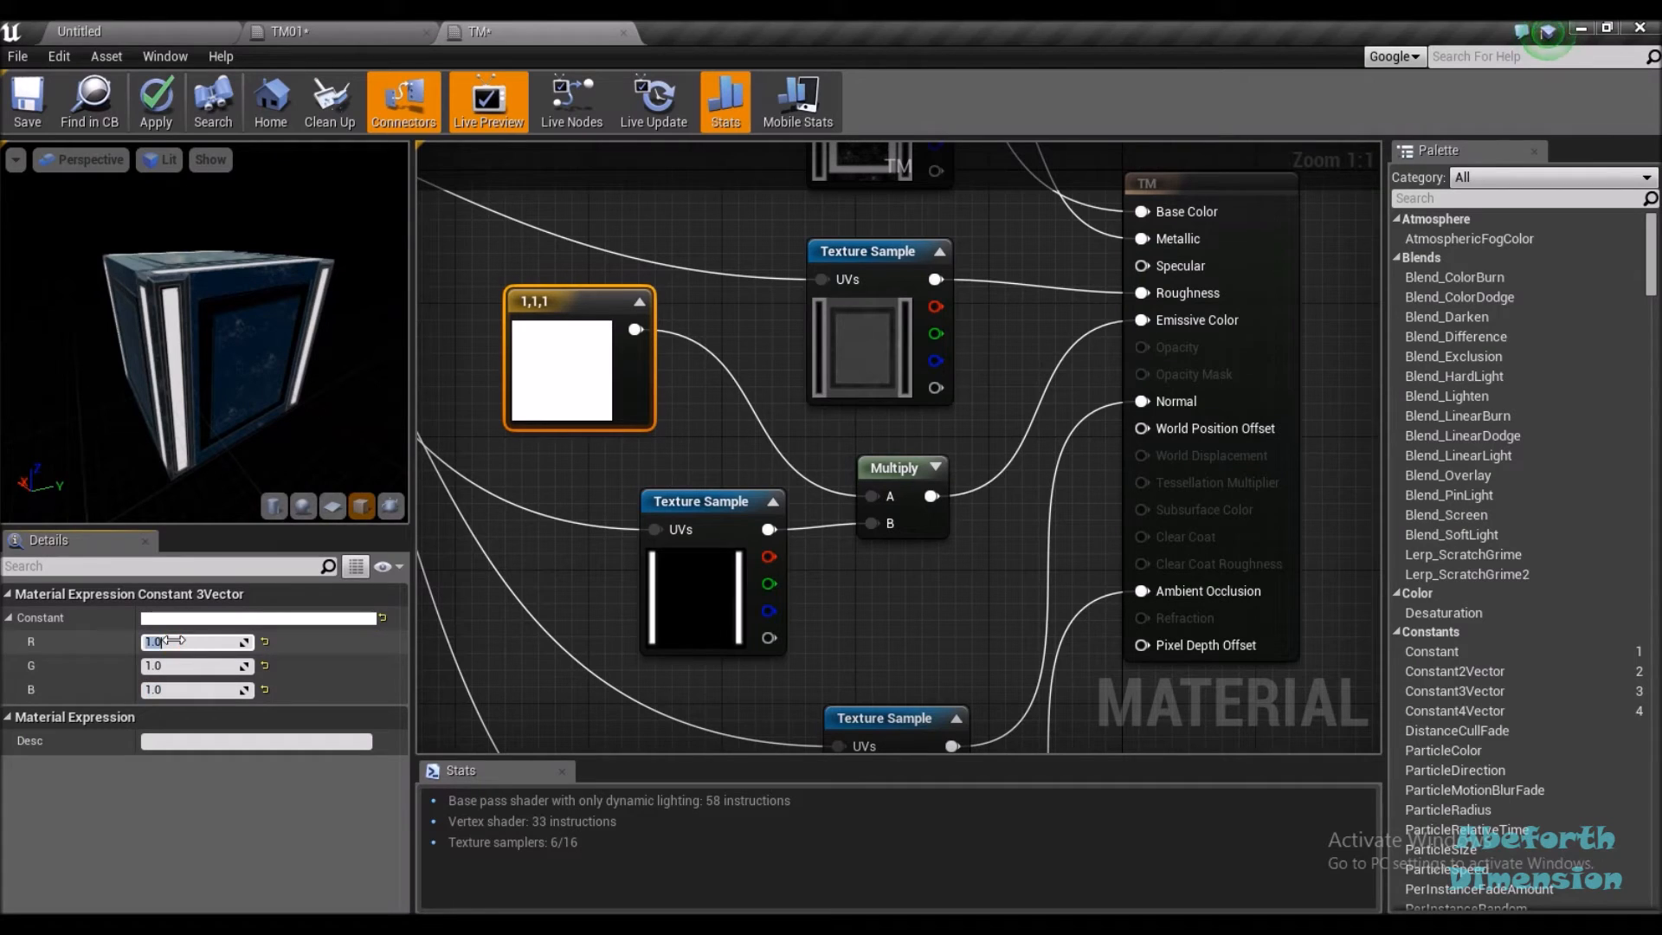
text(5)
key(Return)
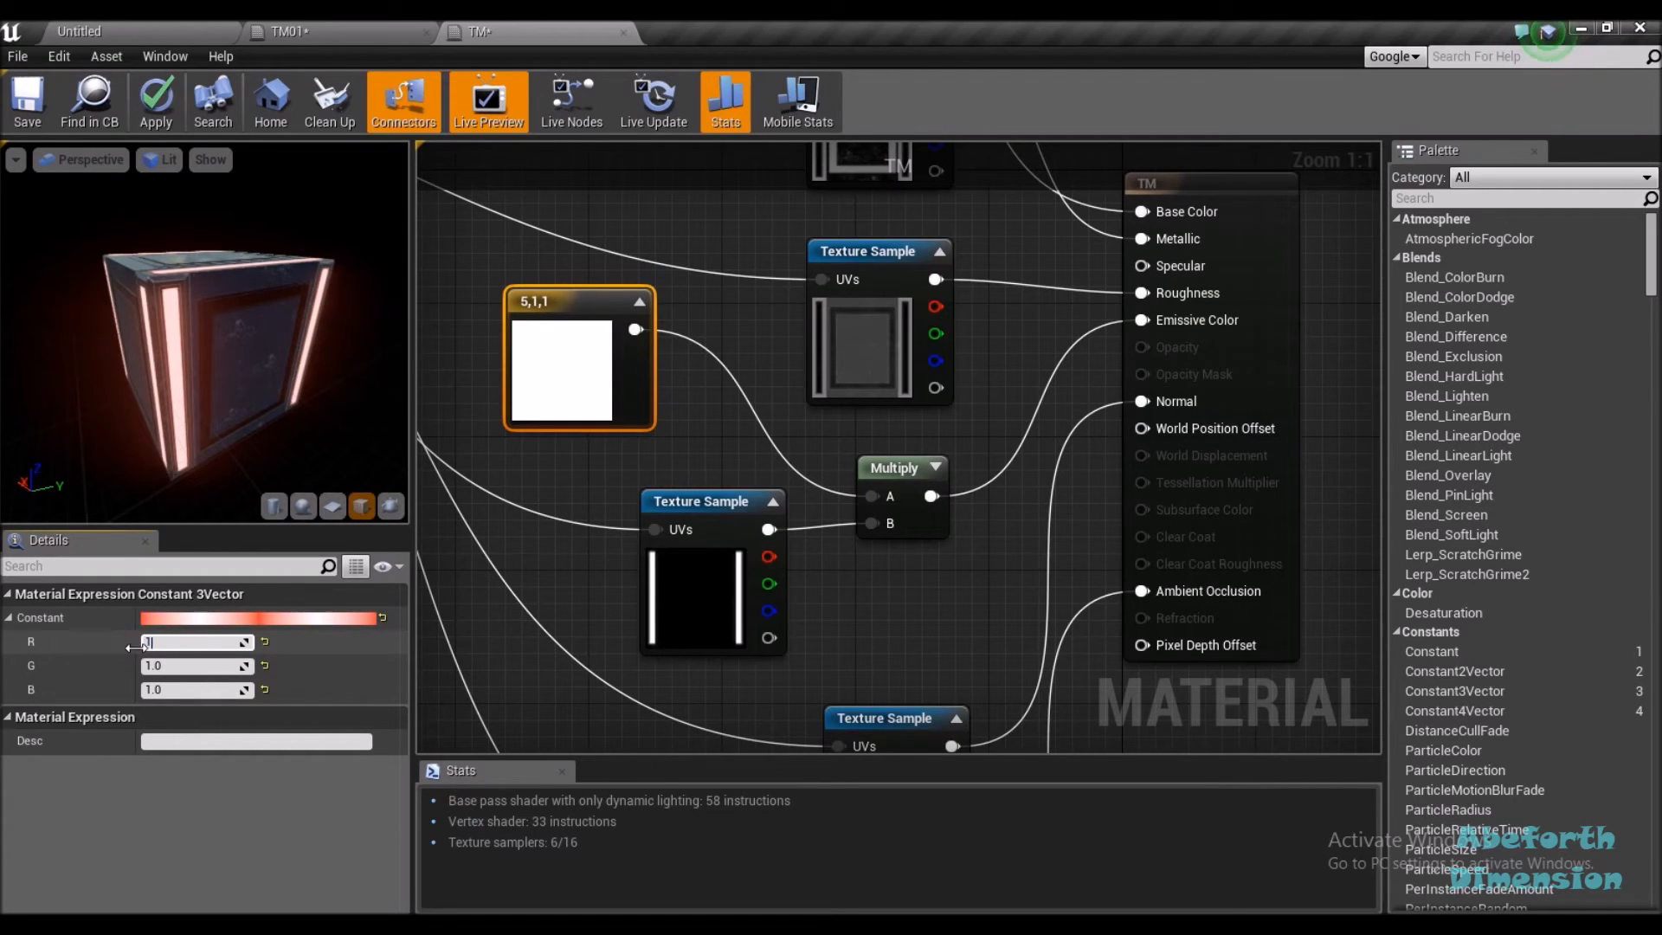
click(143, 642)
text(1)
key(Return)
Give the Constant3Vector a blue glow by setting B to 10 and G to 5
click(164, 684)
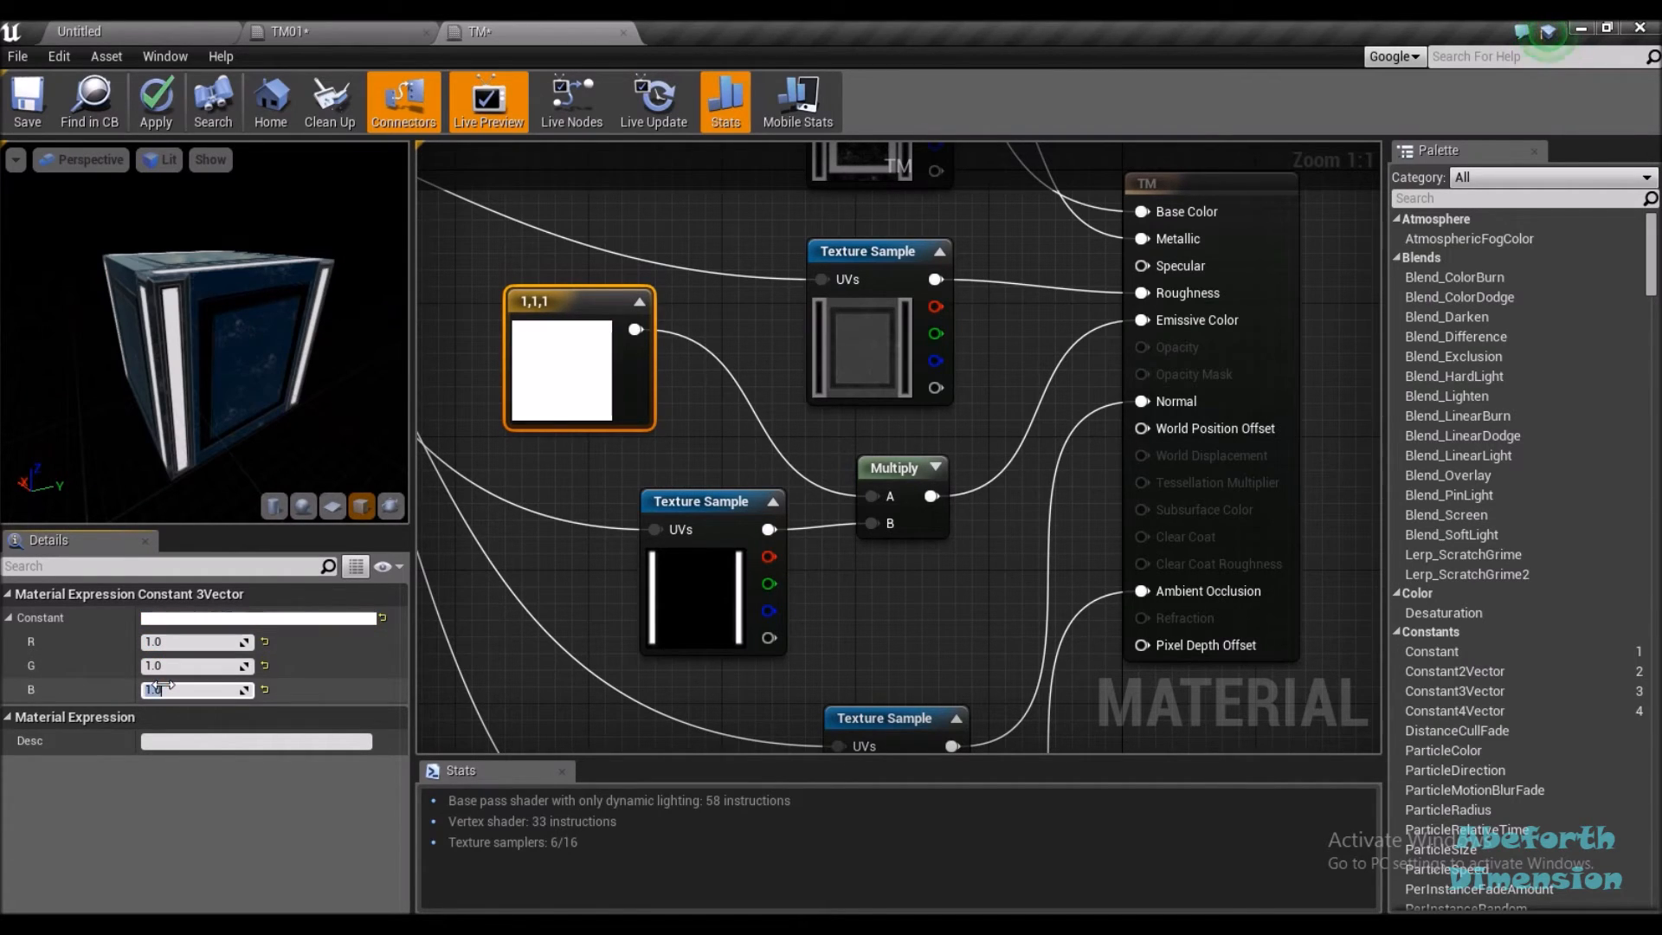
text(10)
key(Return)
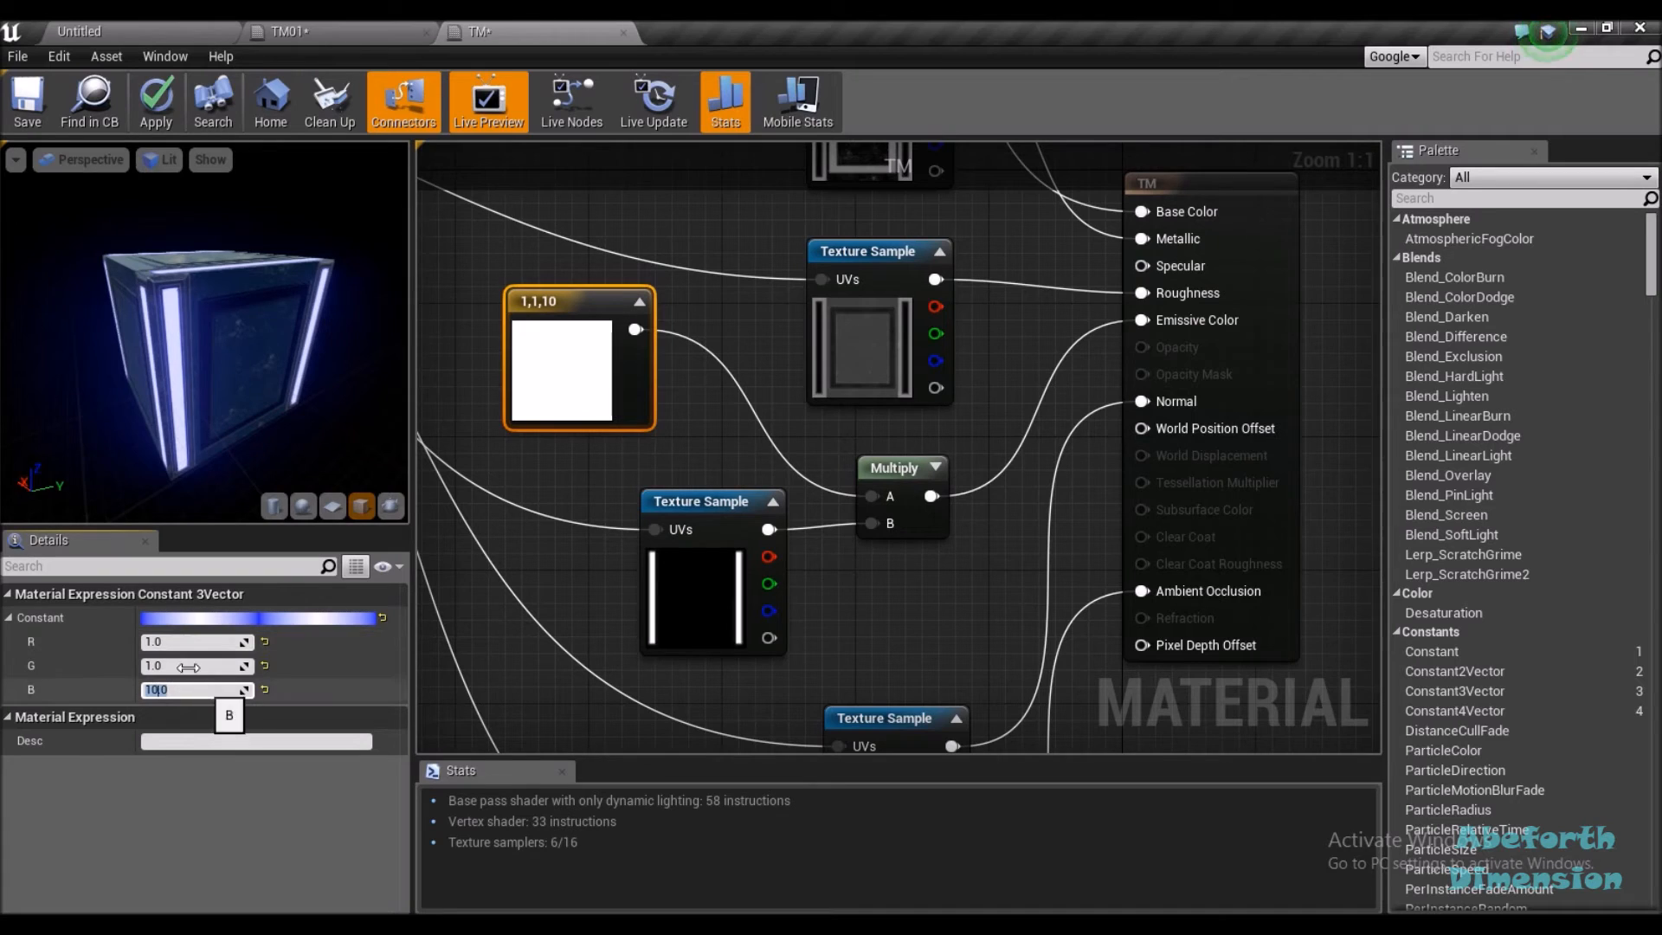
click(180, 663)
text(5)
key(Return)
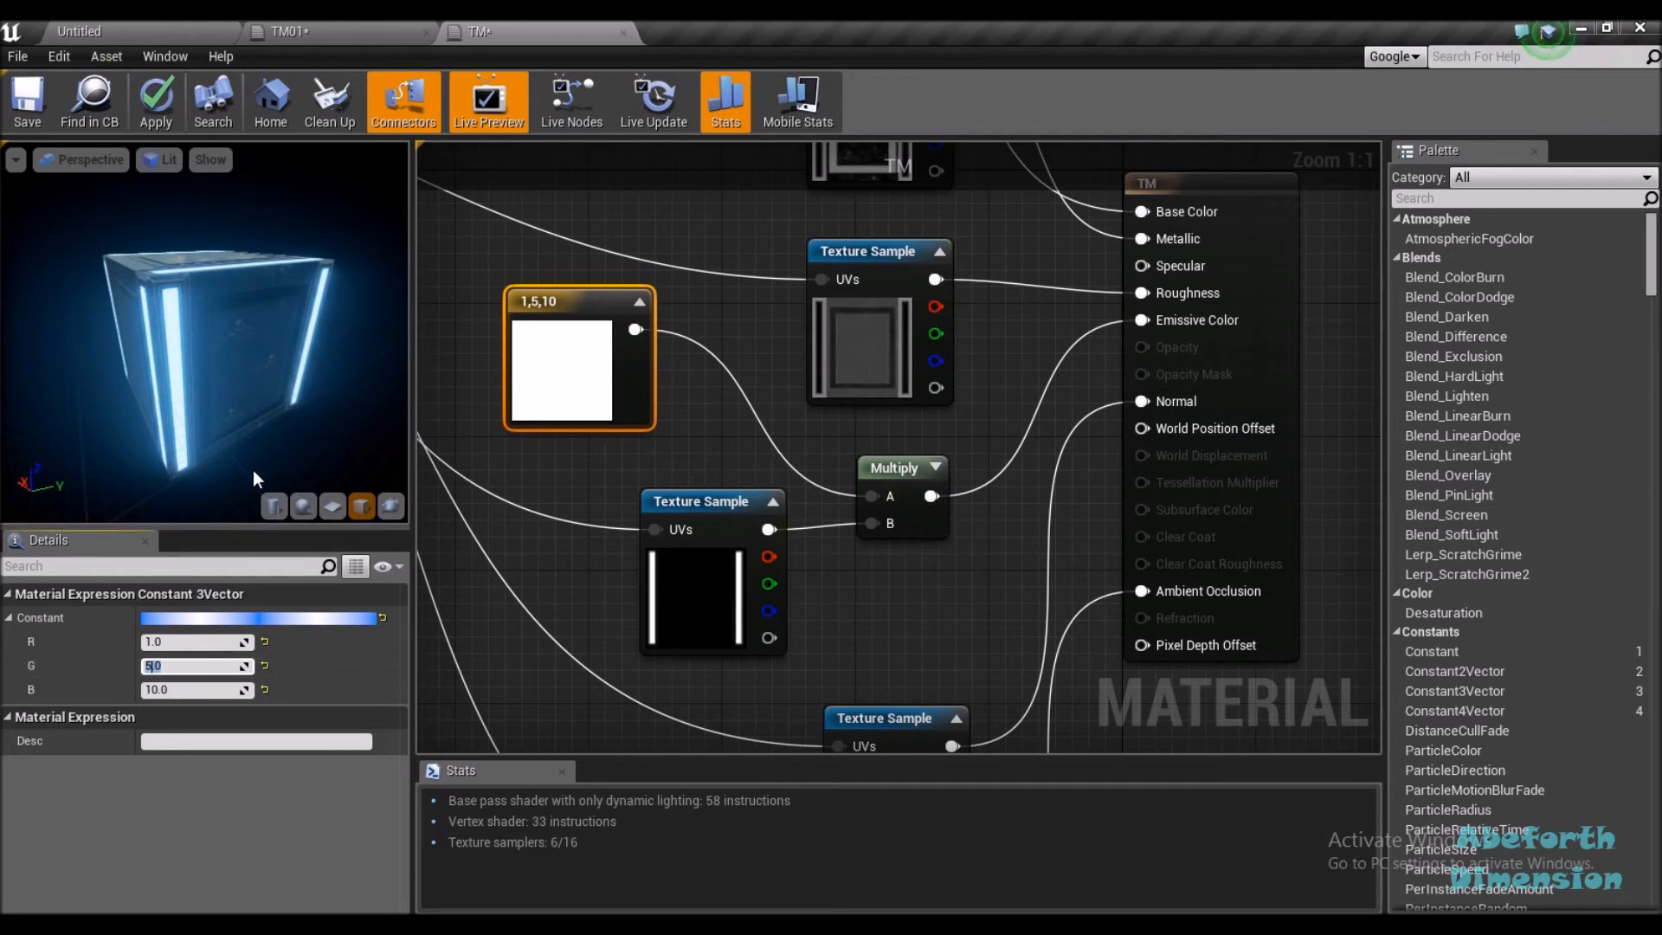
Check the glow on another side of the preview cube and save the TM material
drag(204, 333, 294, 364)
click(76, 26)
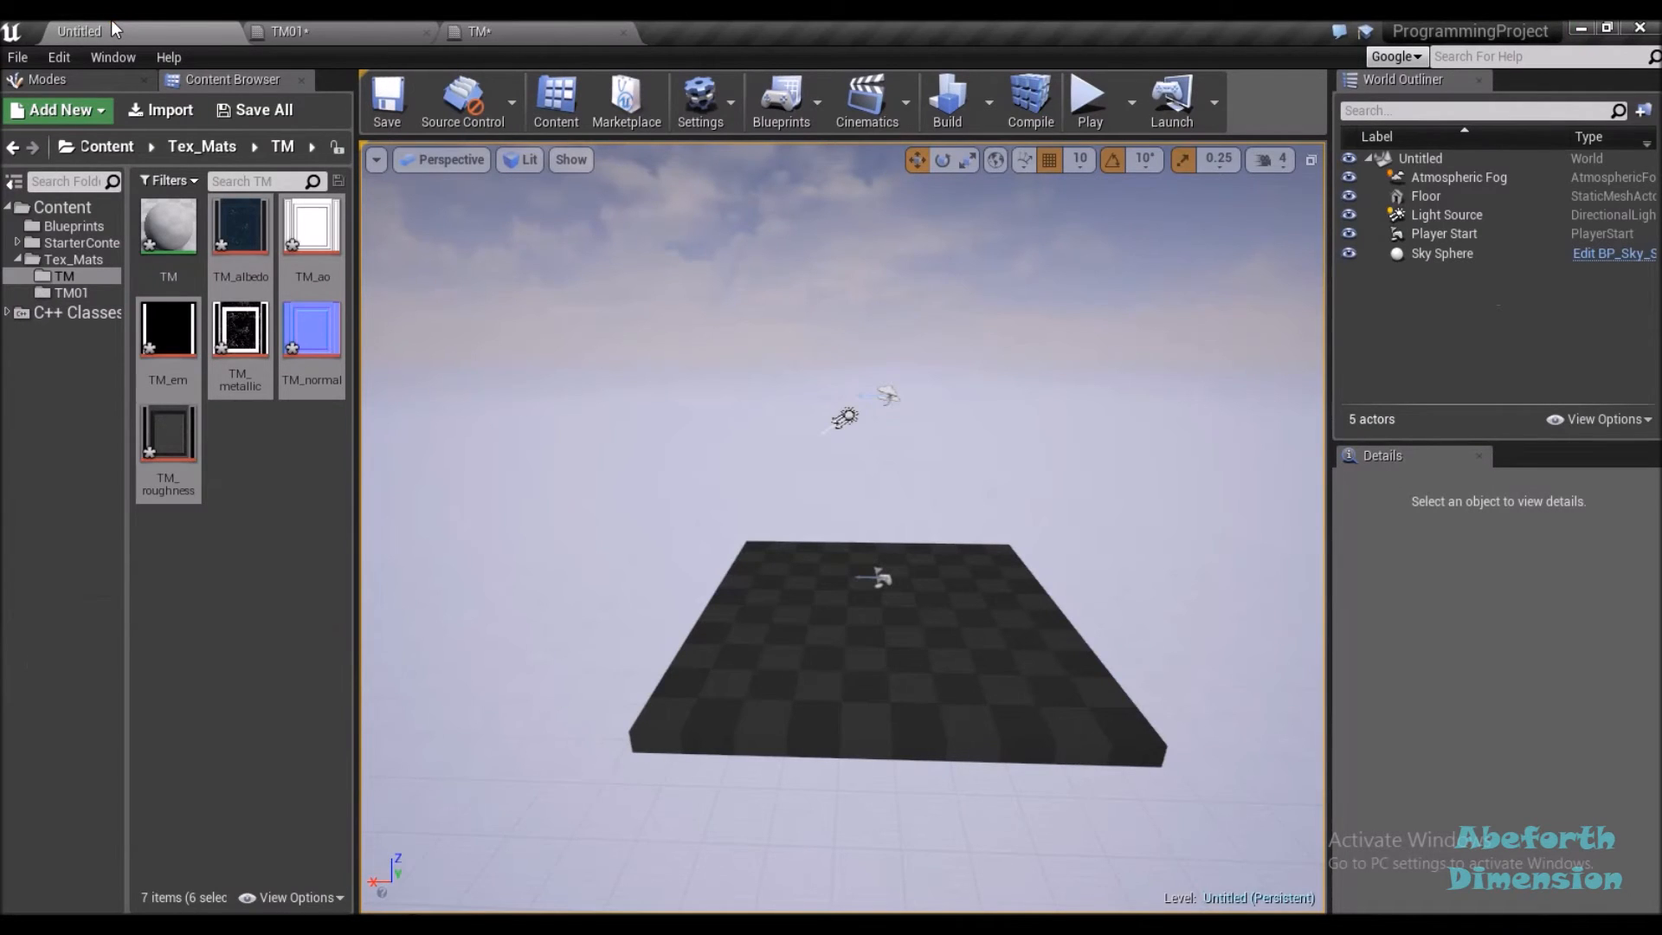
click(471, 26)
click(19, 98)
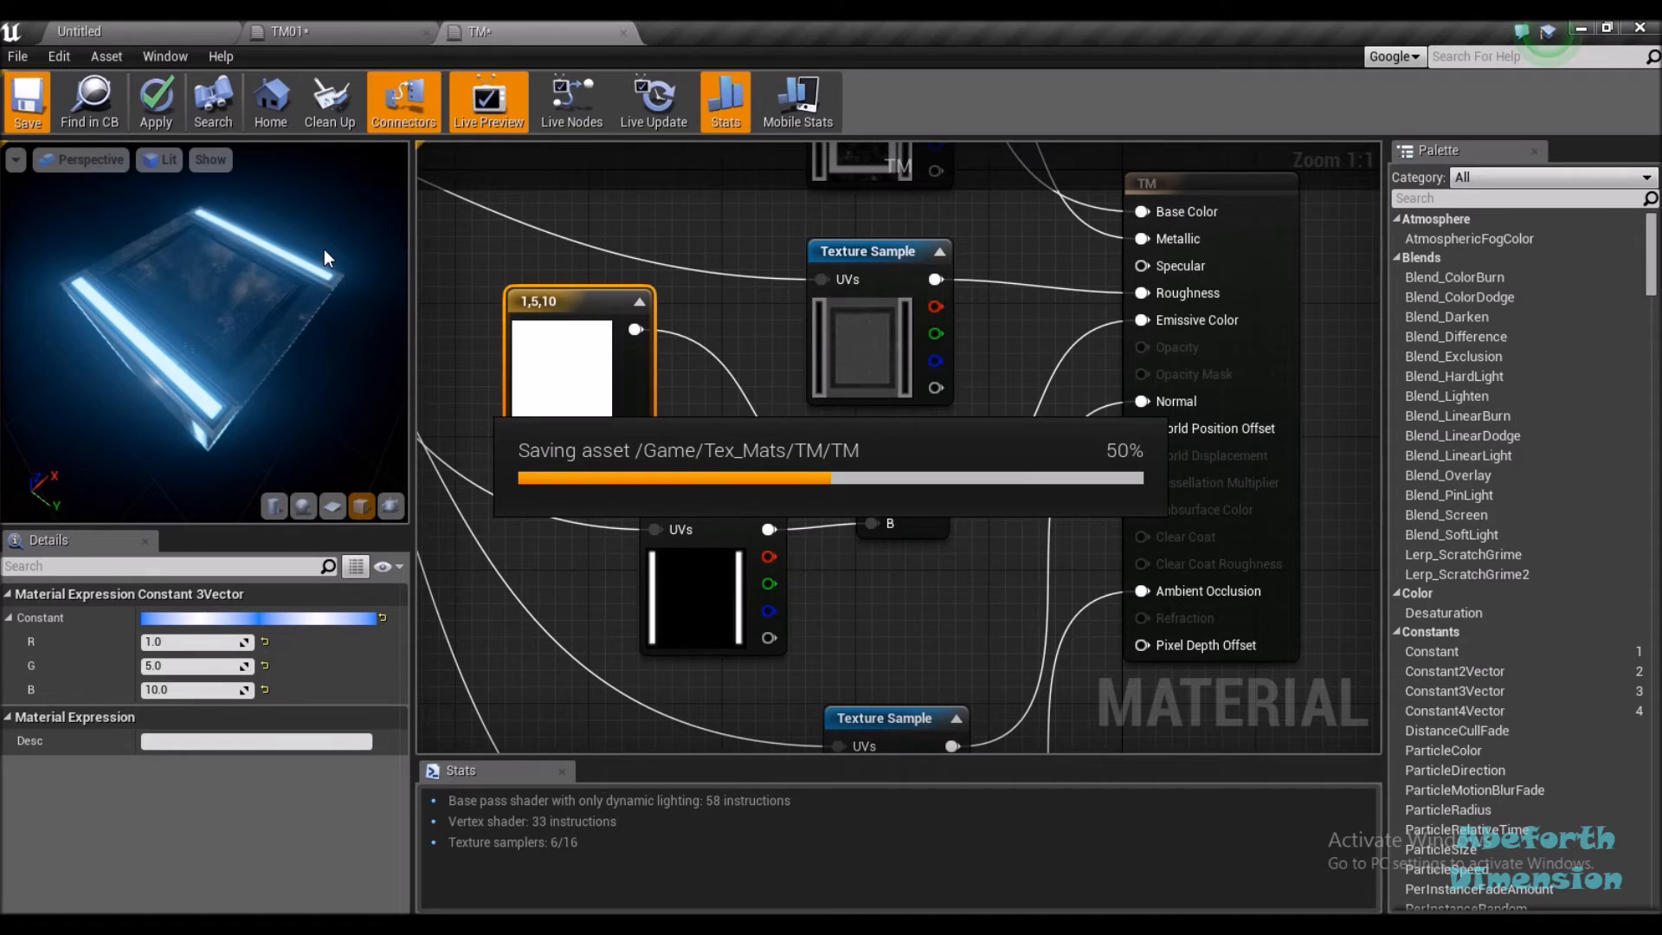
Apply the TM material to the floor in the Untitled level and inspect the glowing panels up close
click(76, 30)
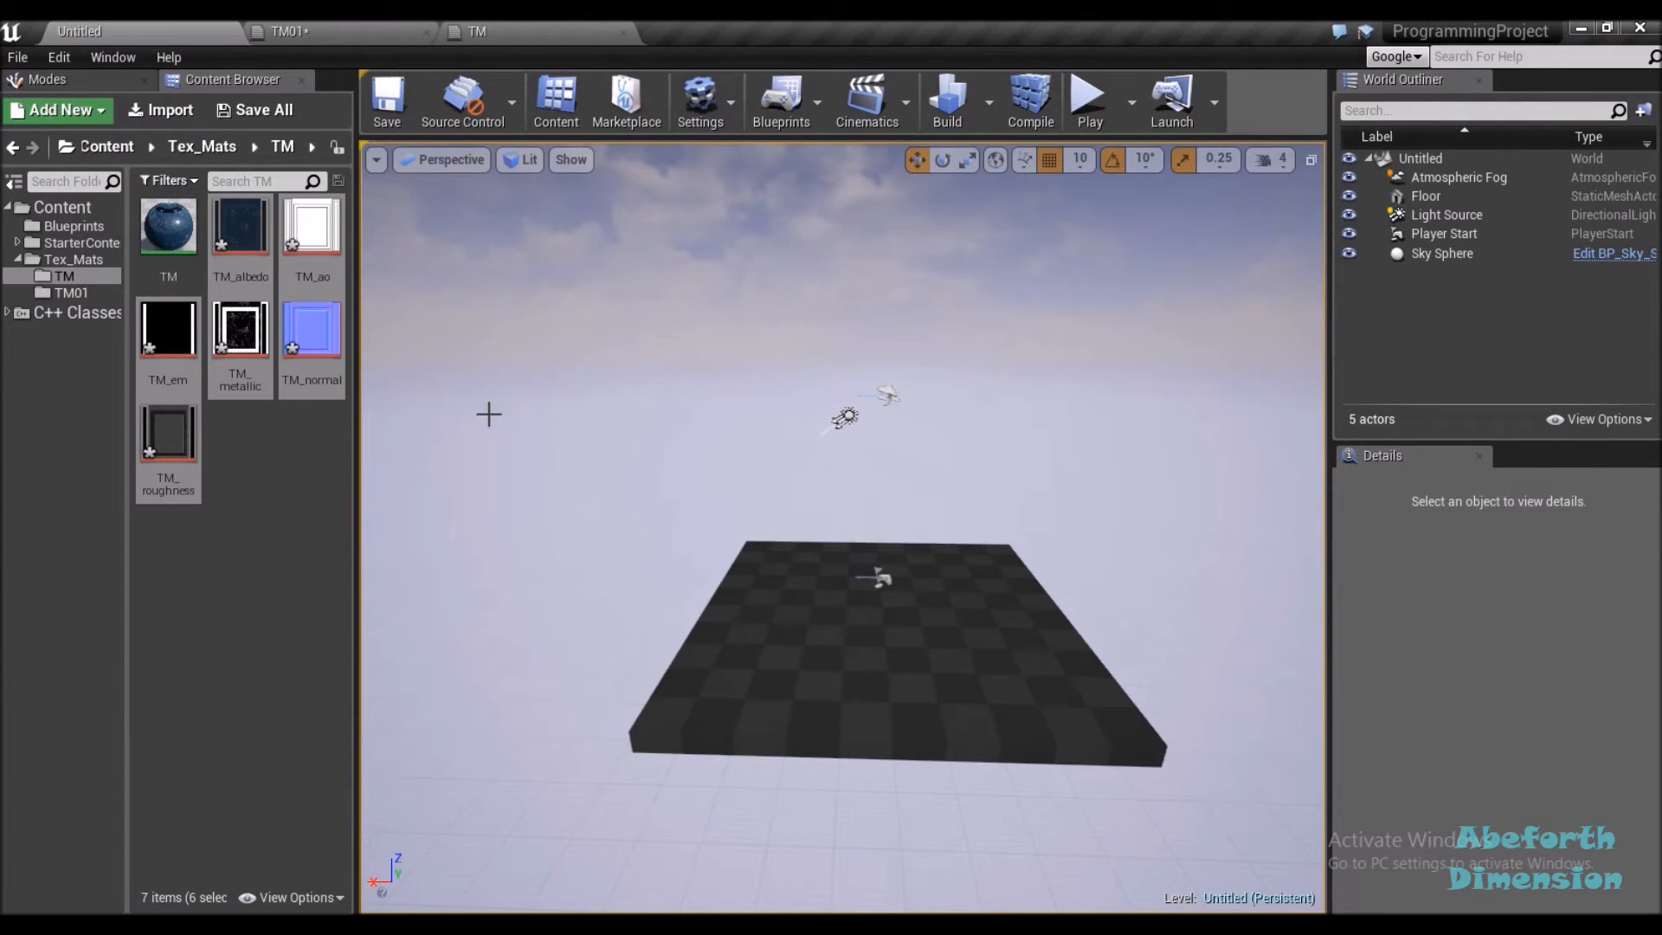
click(270, 493)
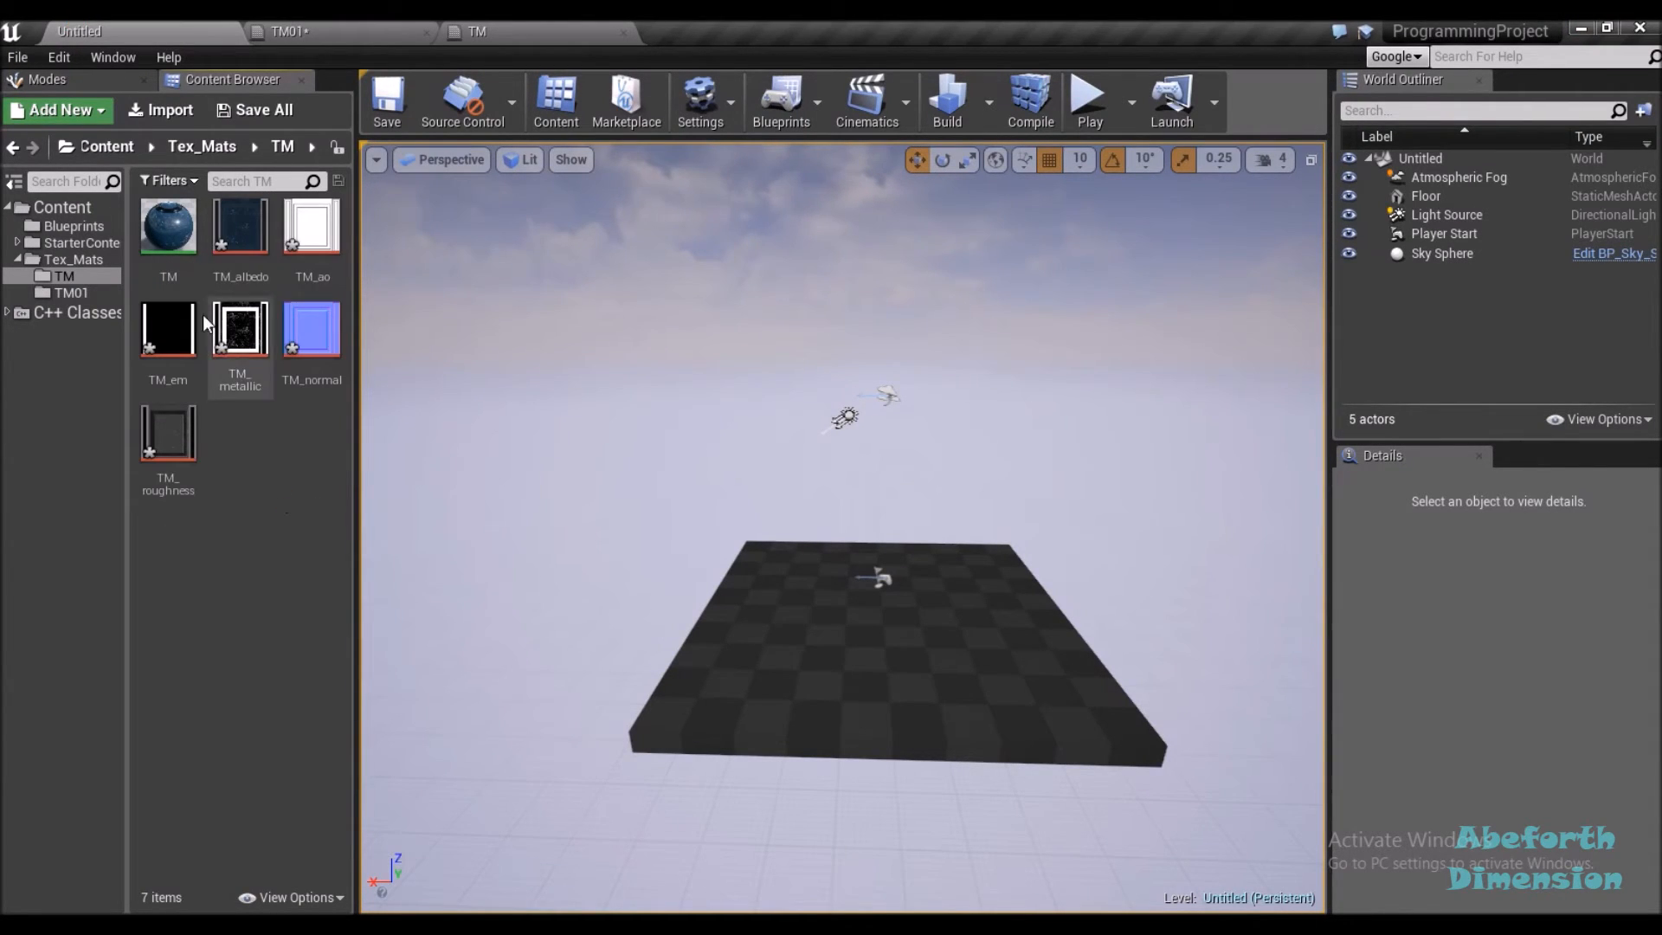
click(201, 275)
drag(203, 275, 824, 644)
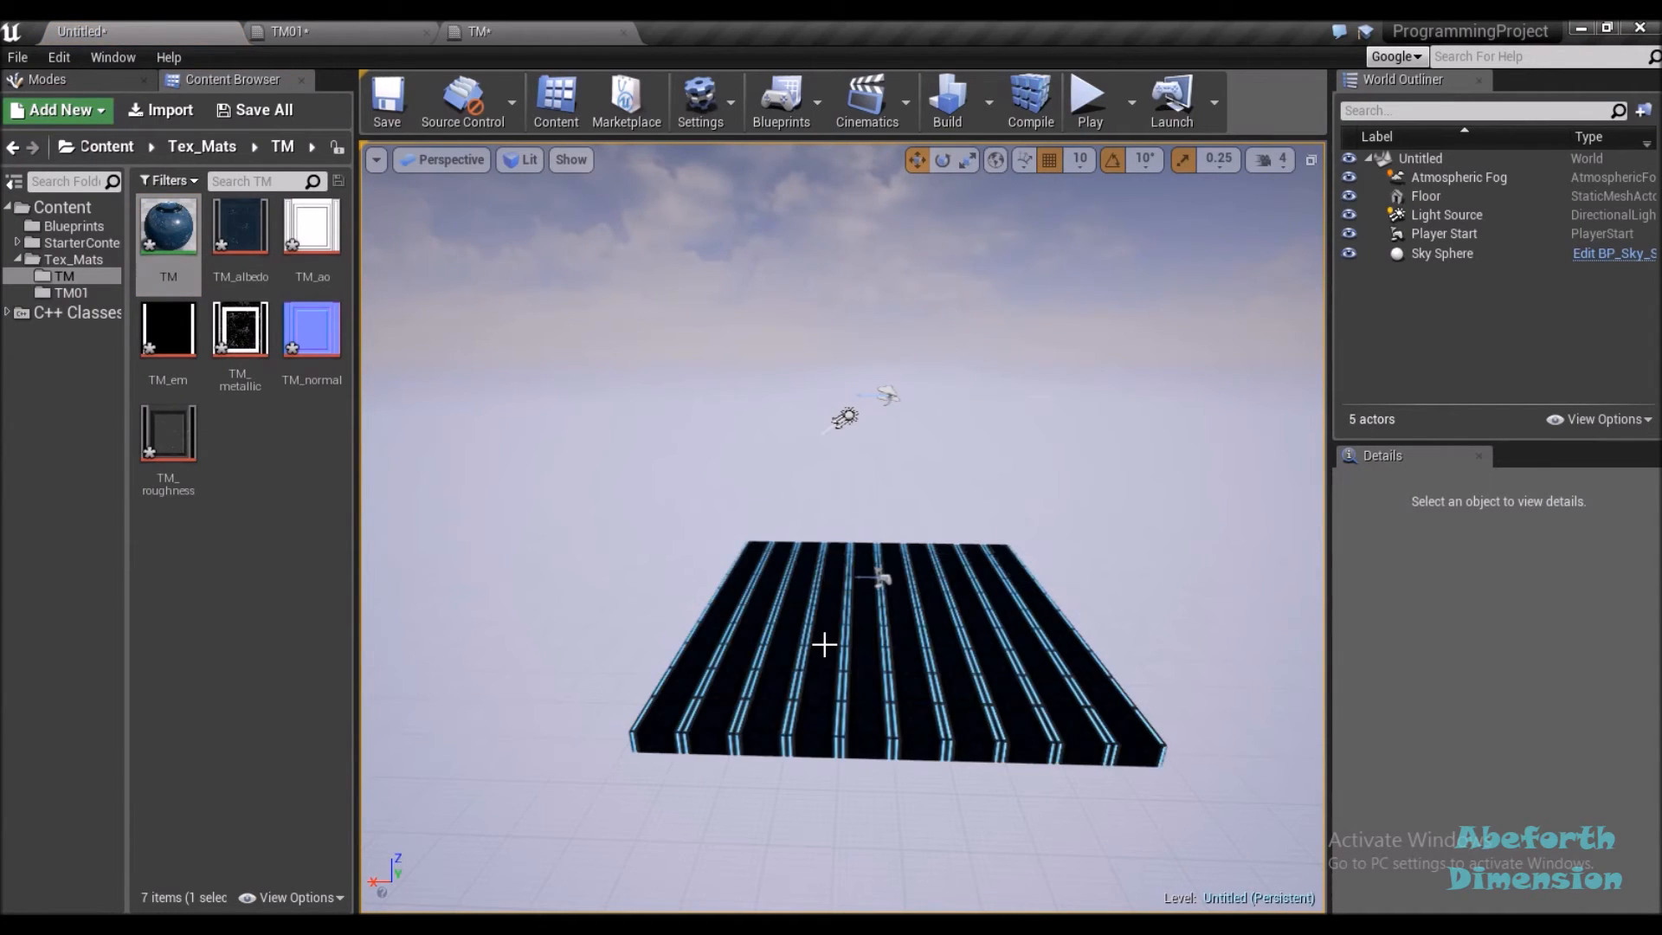
drag(776, 677, 897, 757)
drag(842, 527, 842, 611)
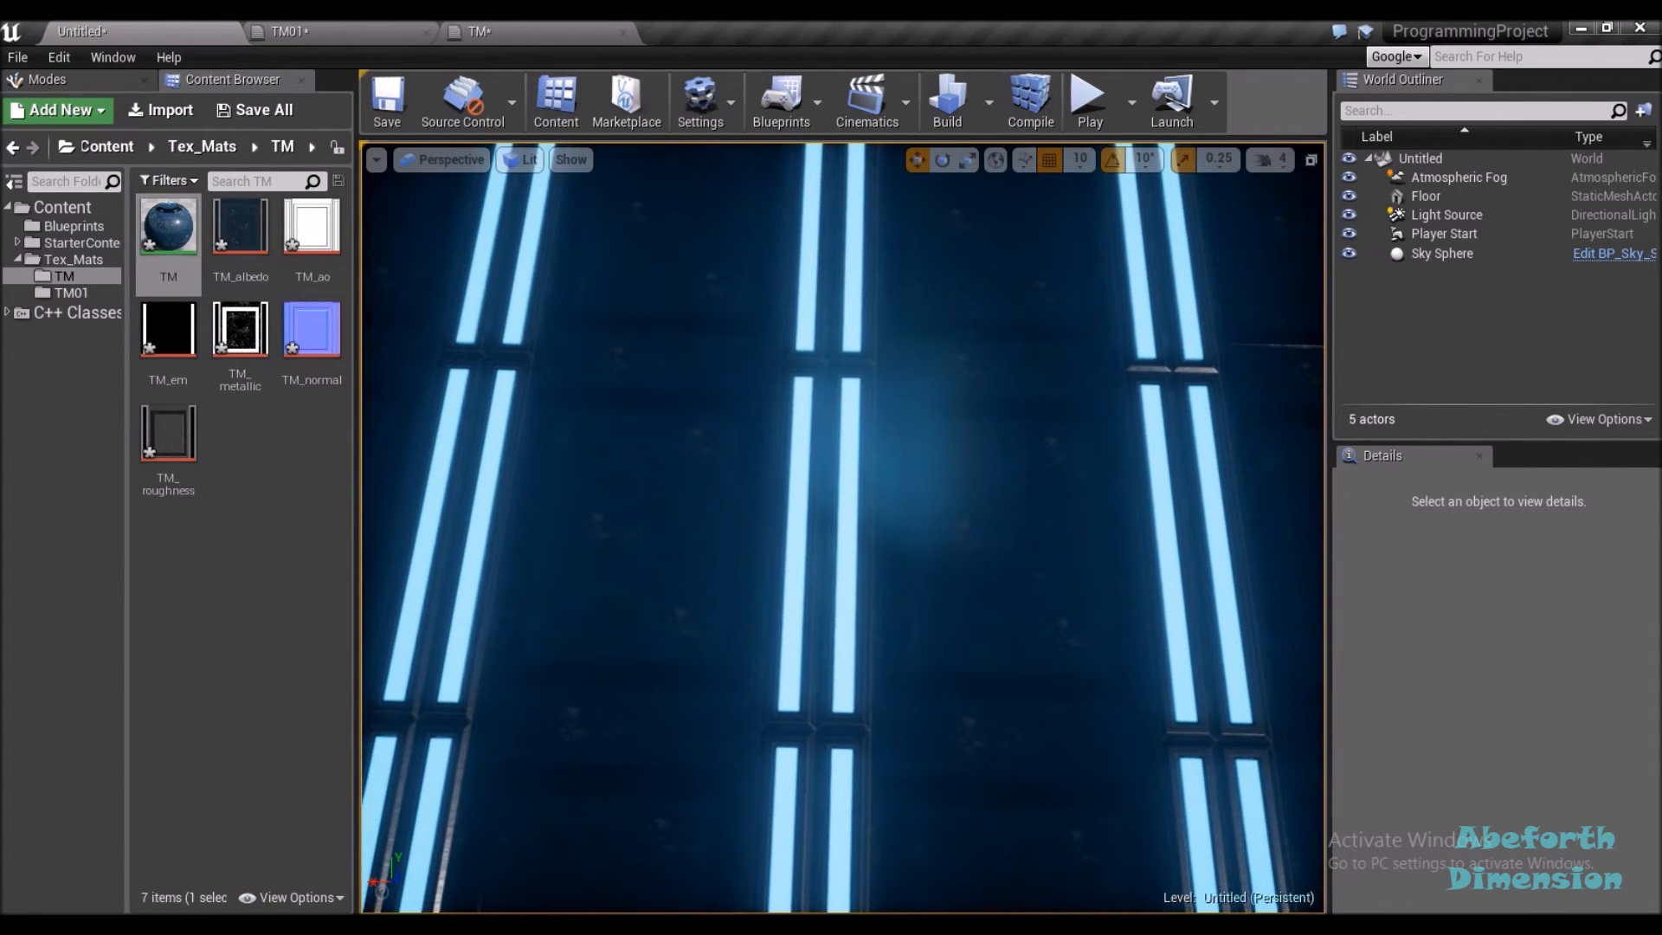
Reset the emissive Constant3Vector in the TM material by setting B and G to 1, and save the material
click(517, 31)
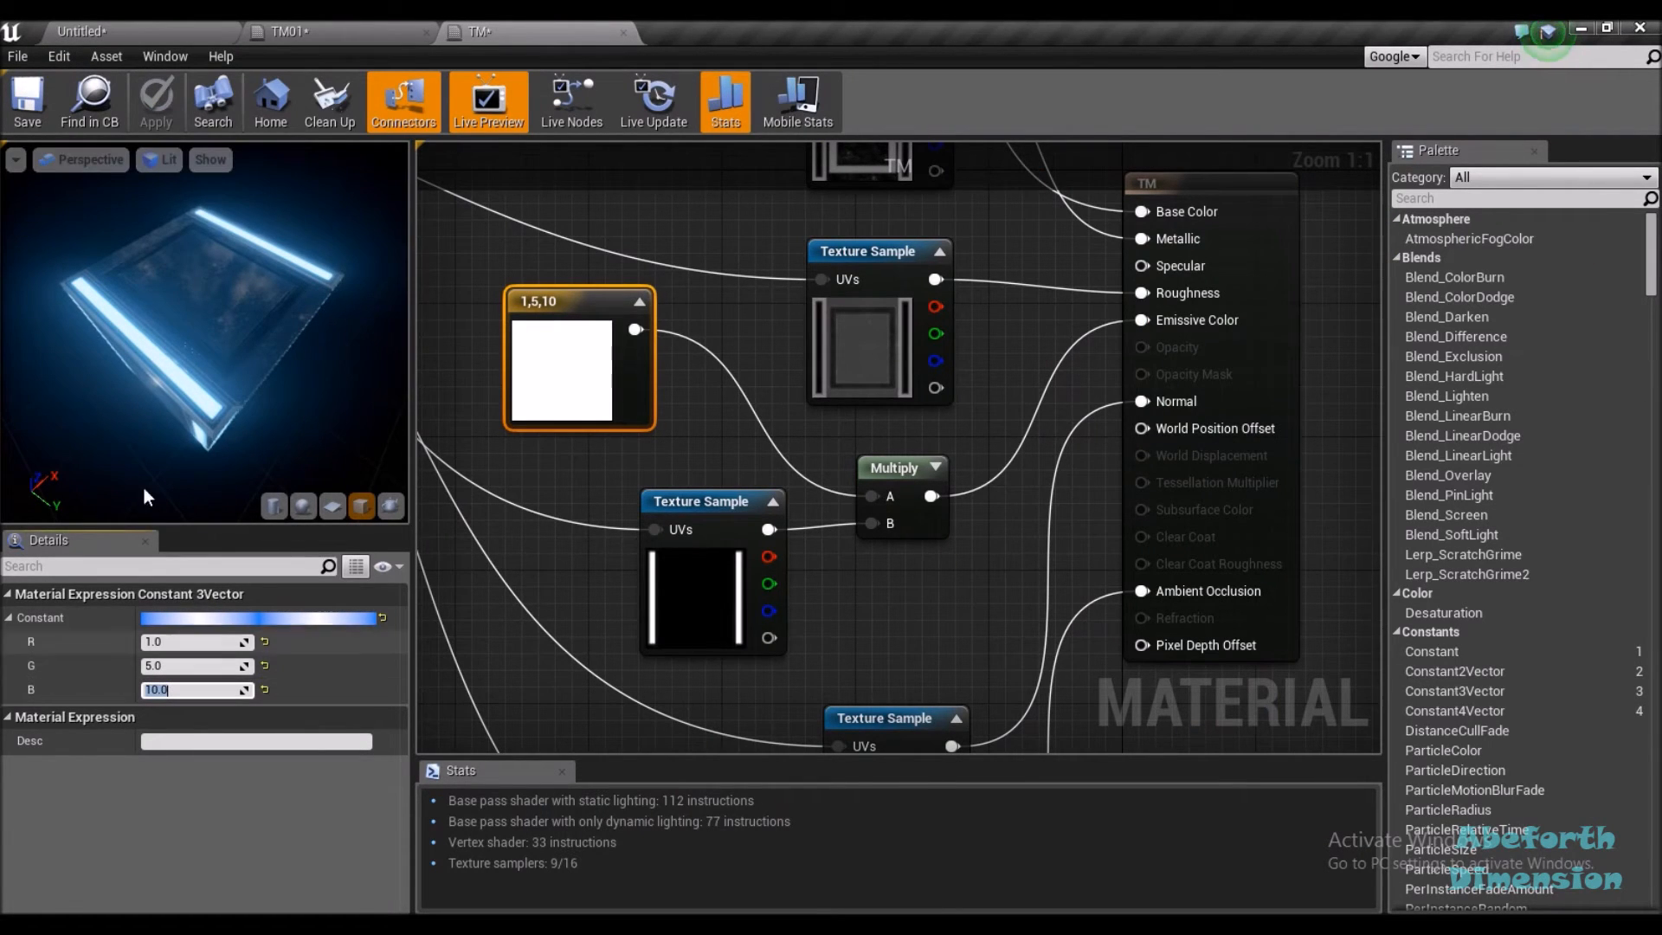
click(91, 27)
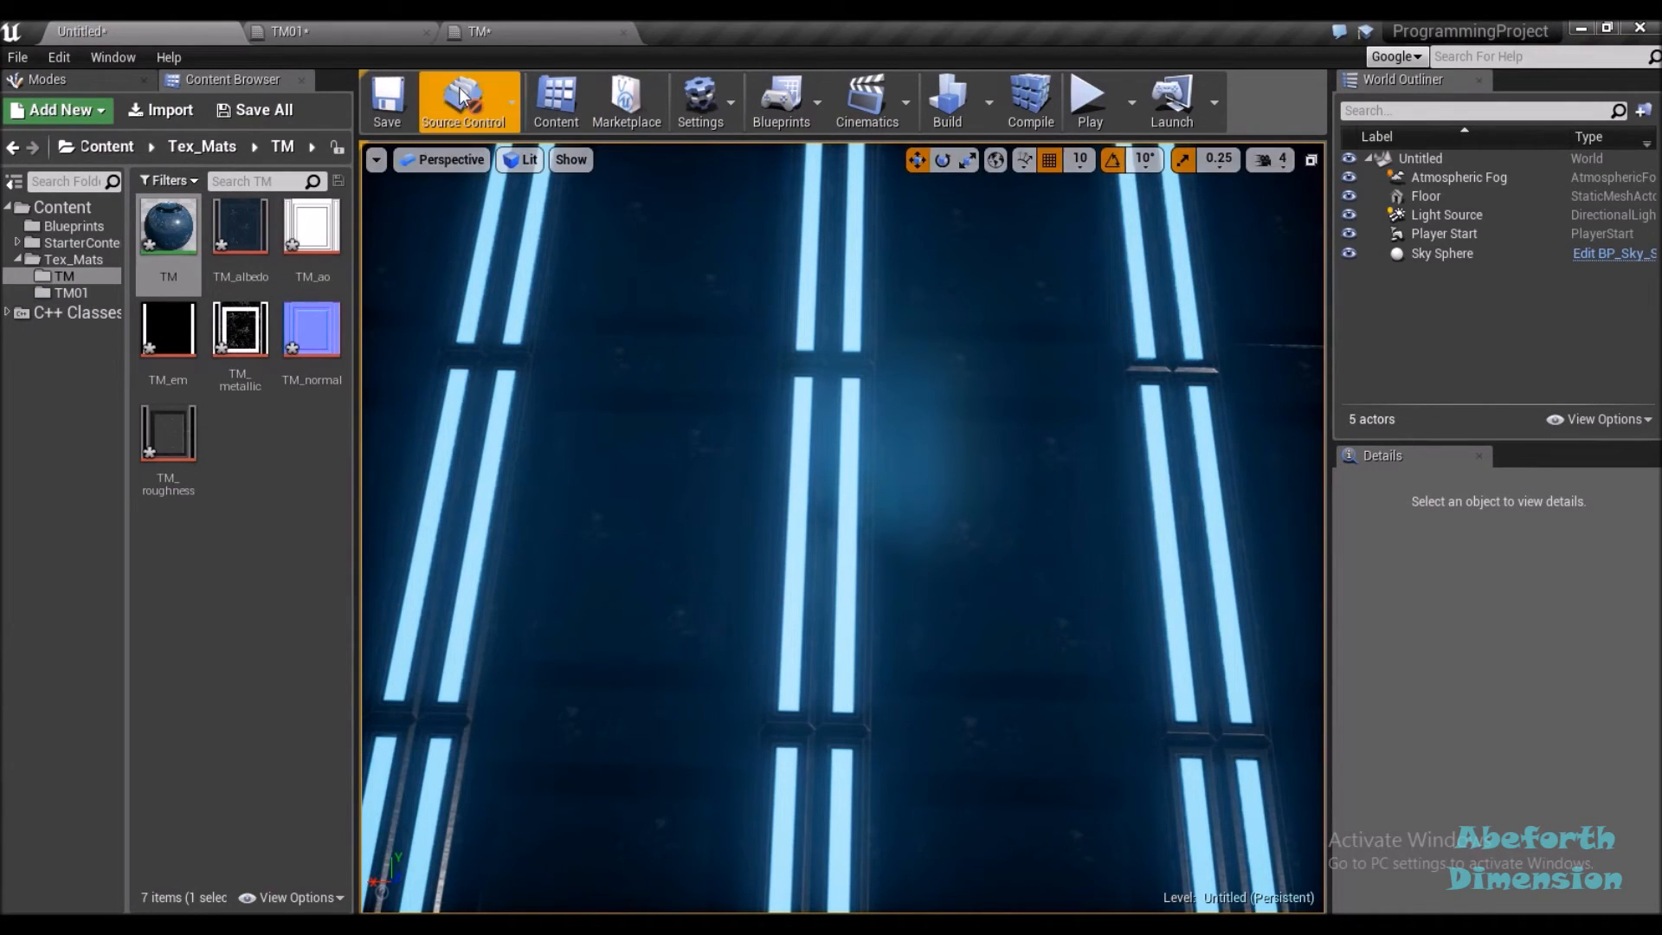
click(481, 32)
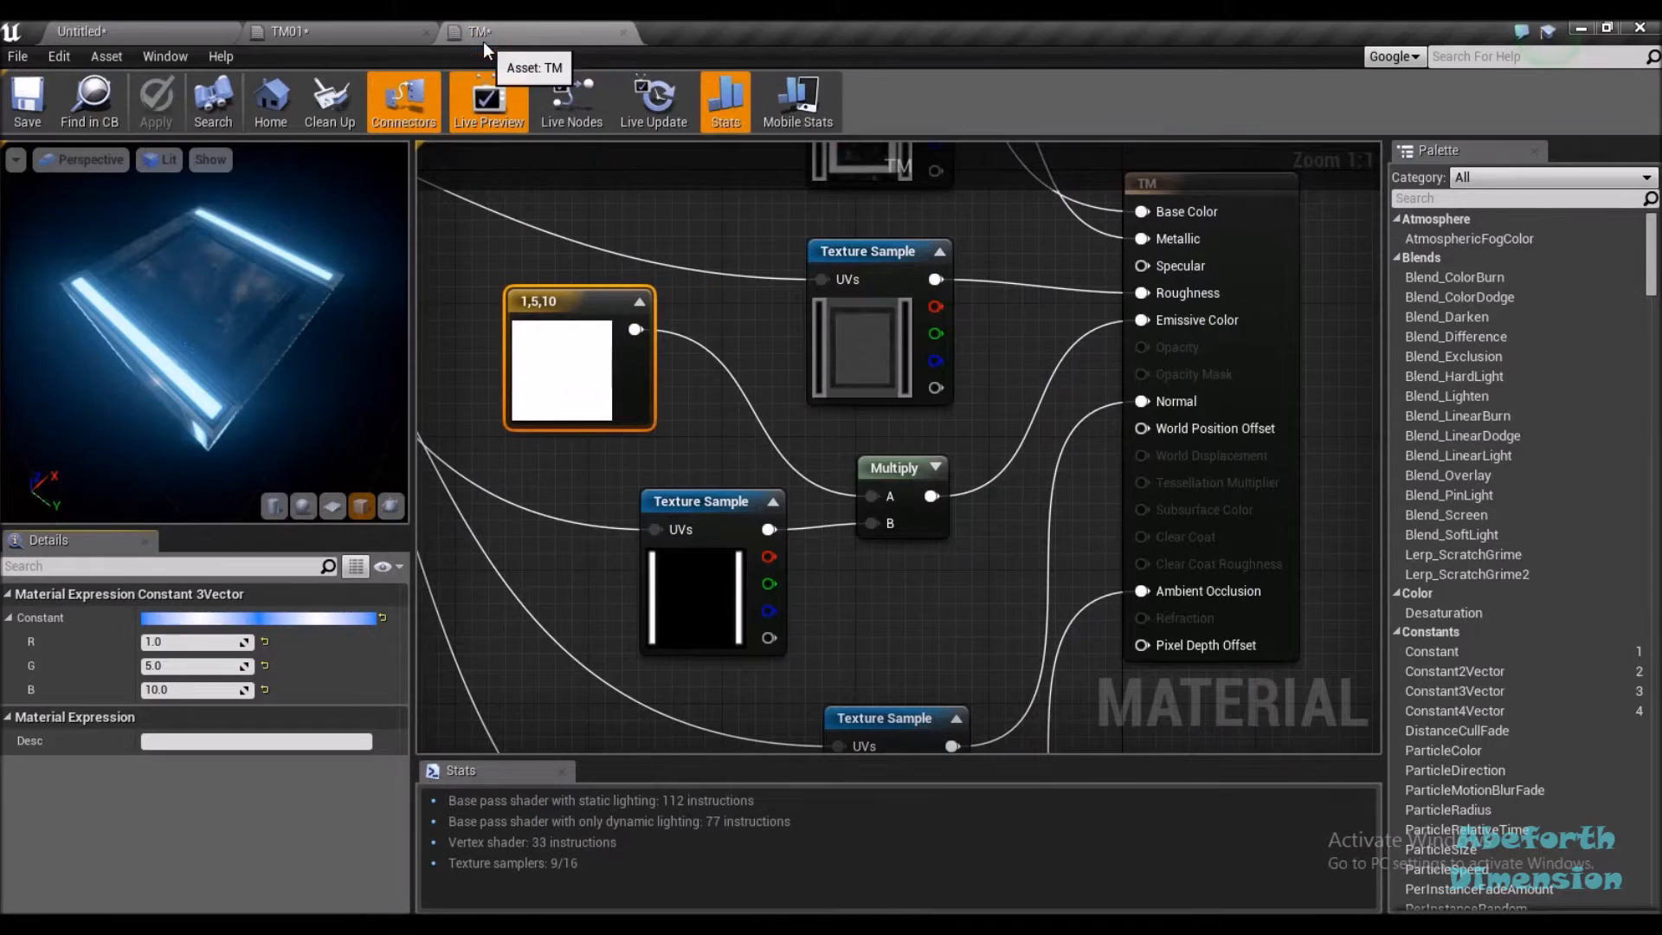
click(179, 684)
text(1)
key(Return)
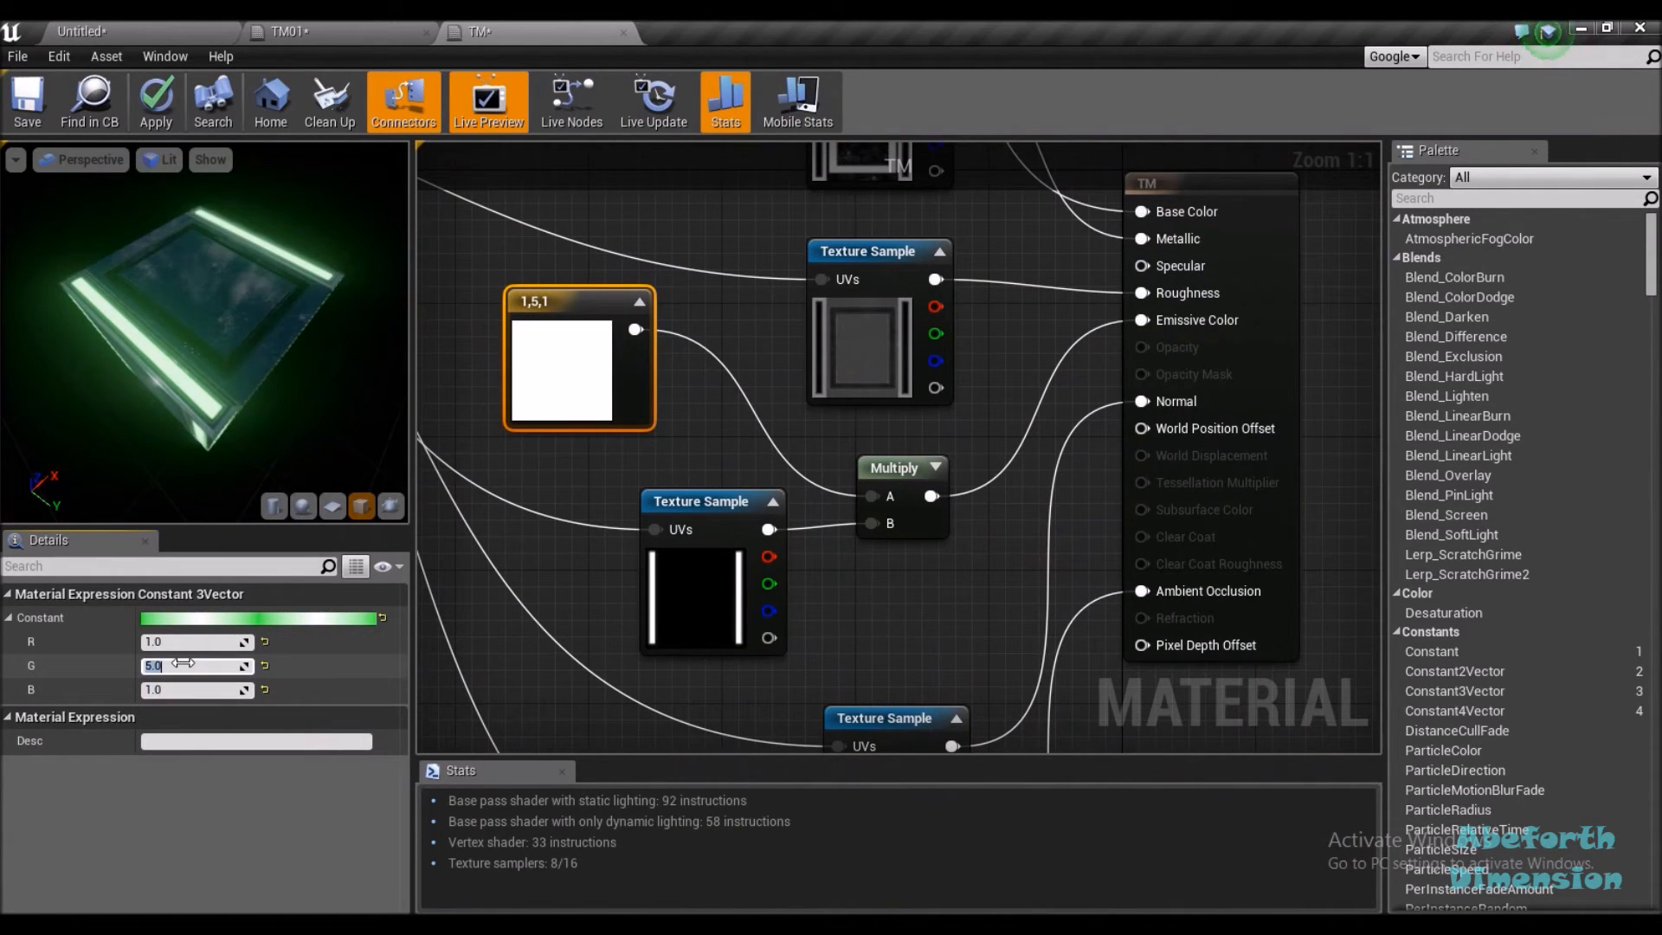
text(1)
key(Return)
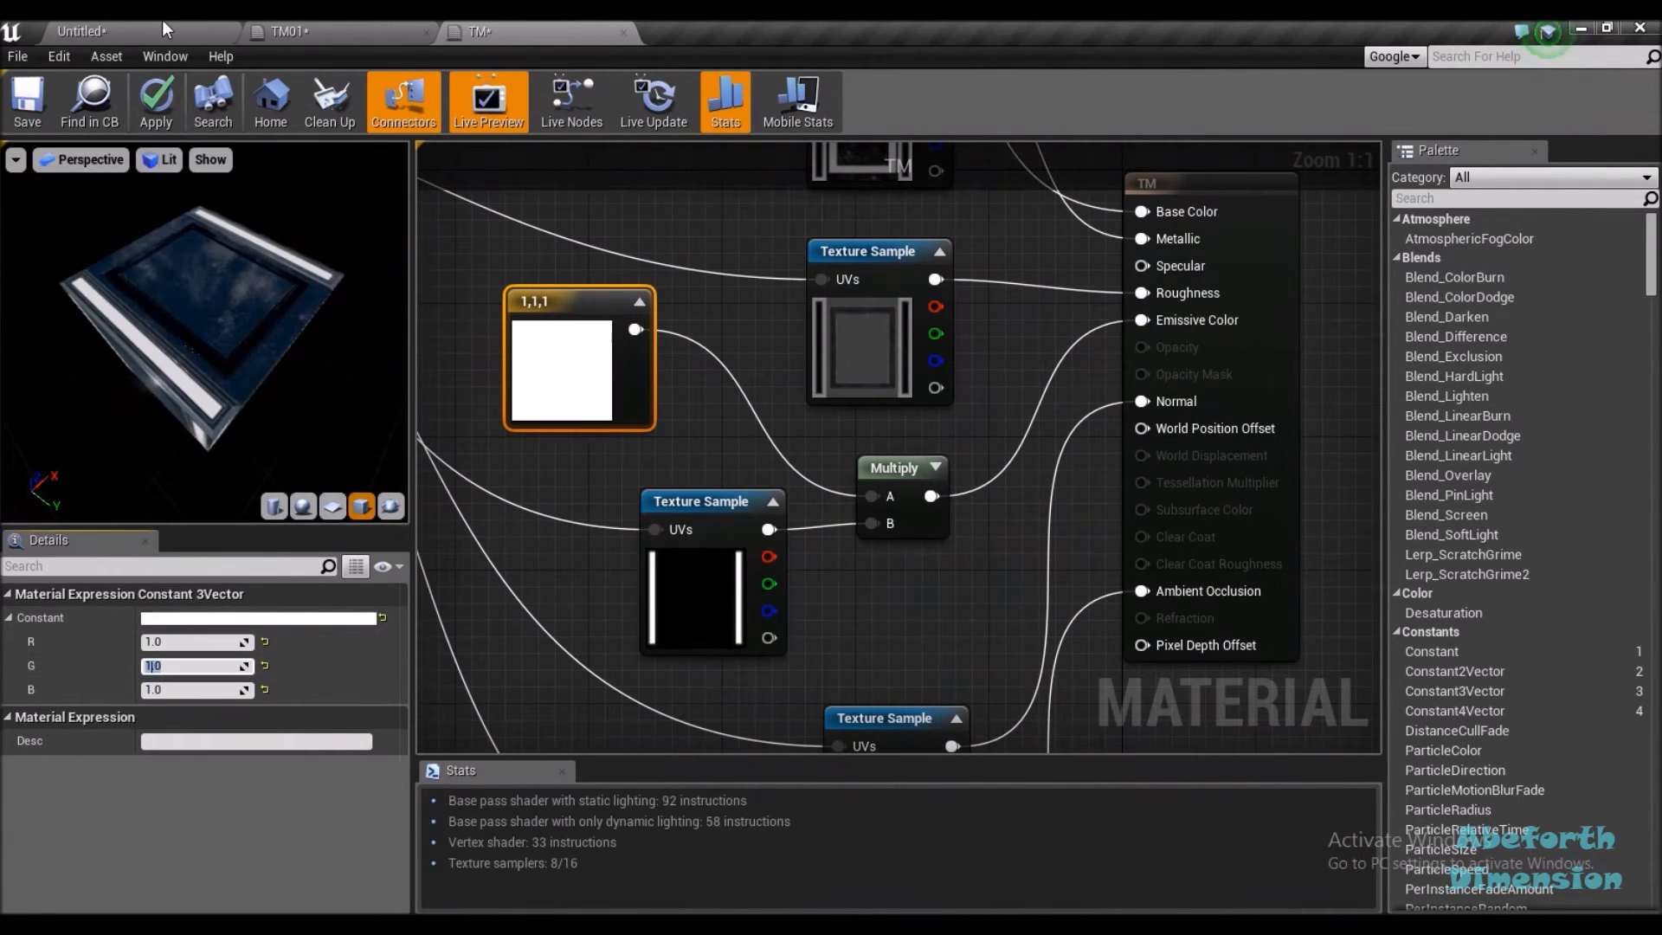
click(164, 21)
click(480, 32)
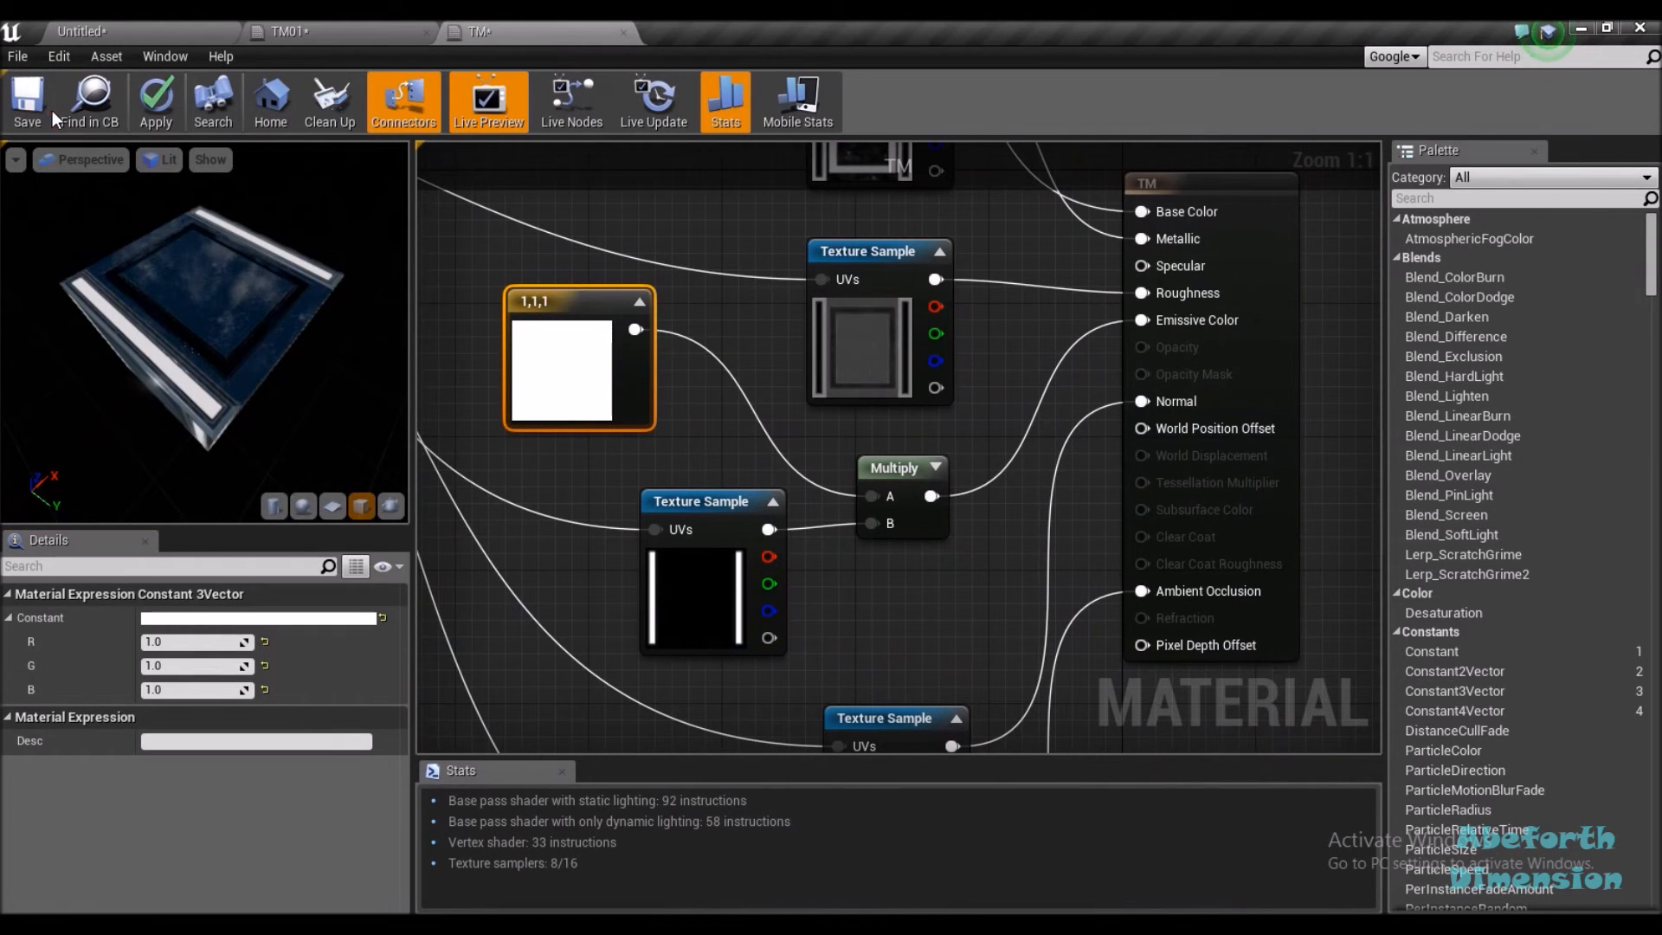
click(29, 107)
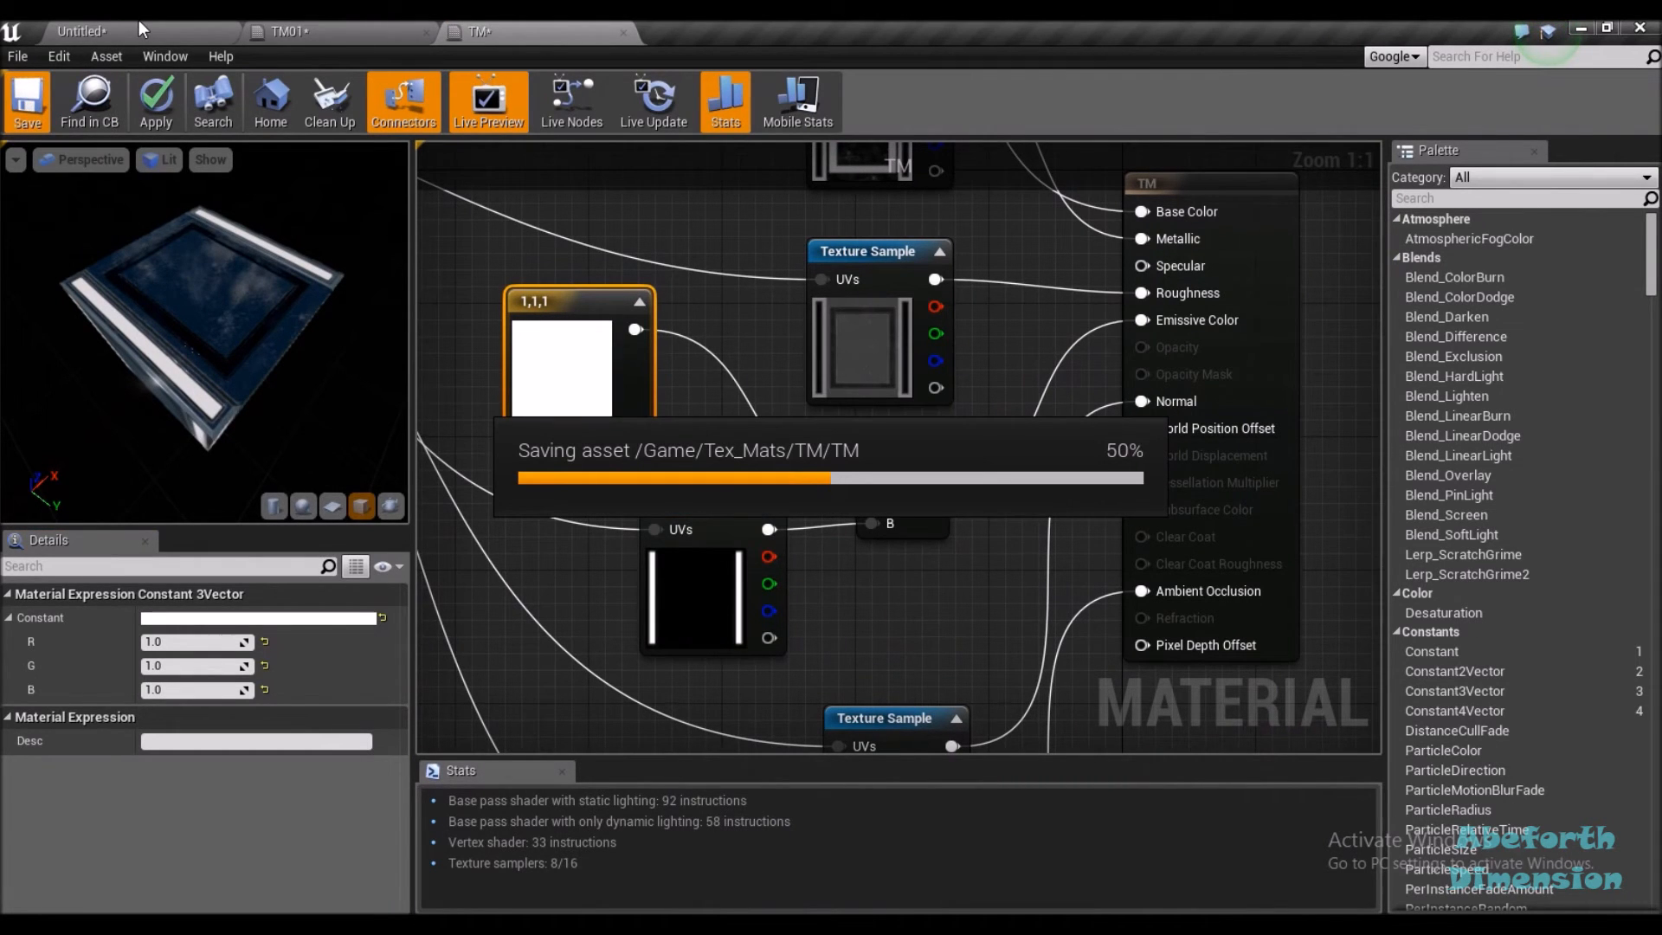
Inspect the panel material on the level's floor up close and from a distance
click(139, 19)
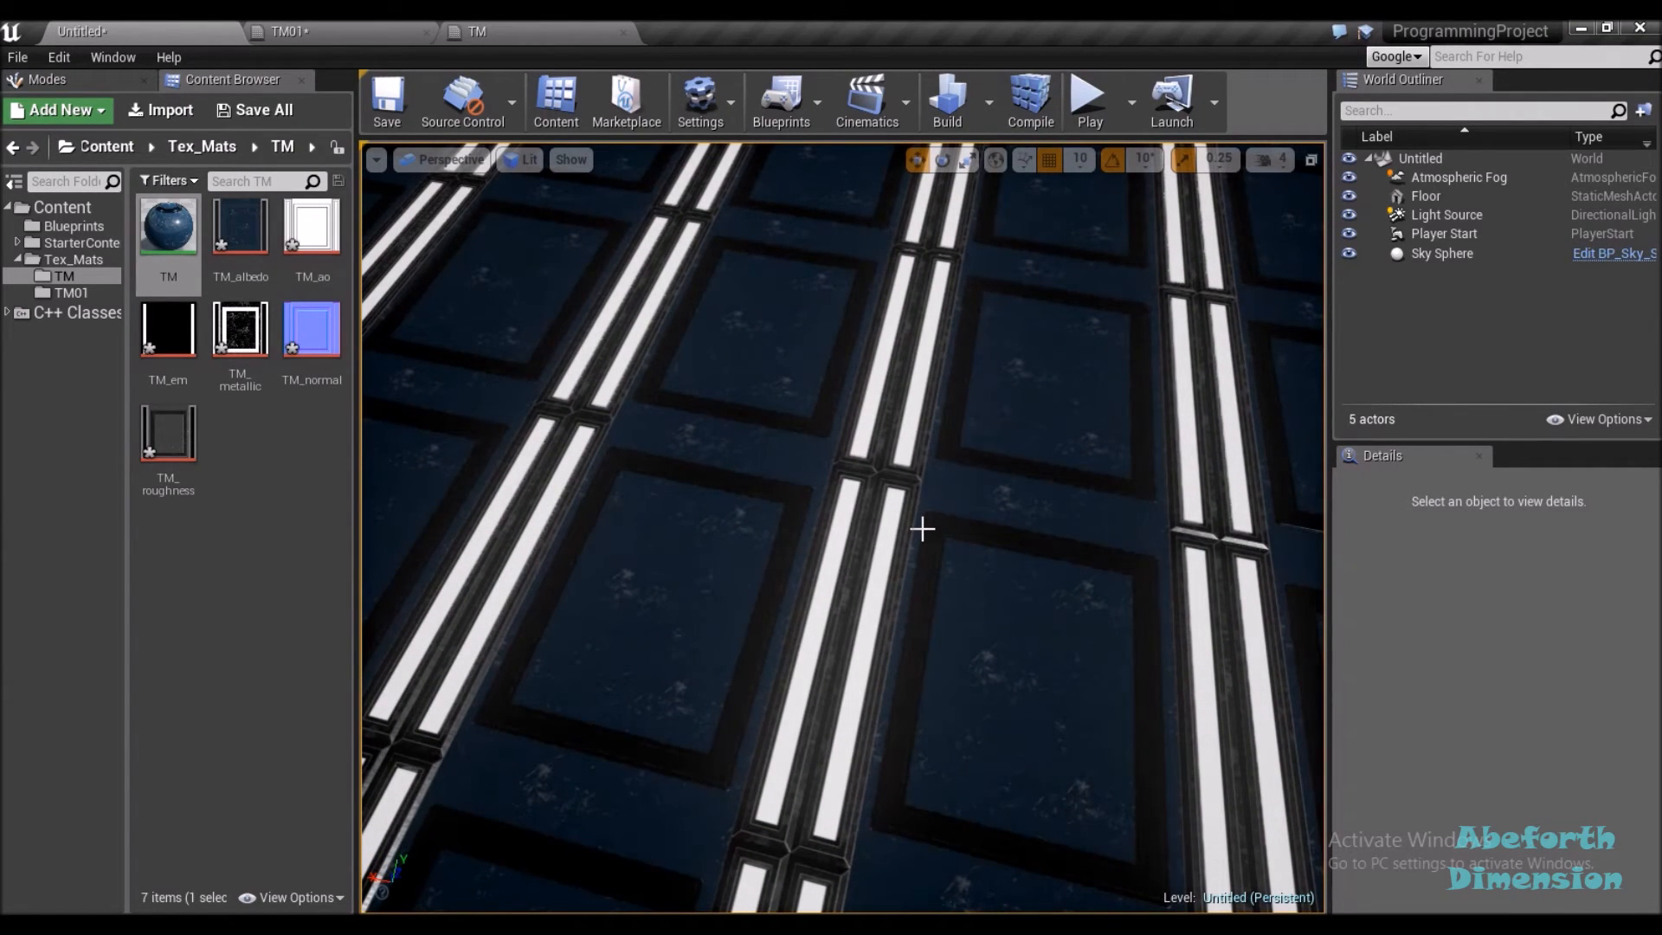
drag(983, 565, 996, 757)
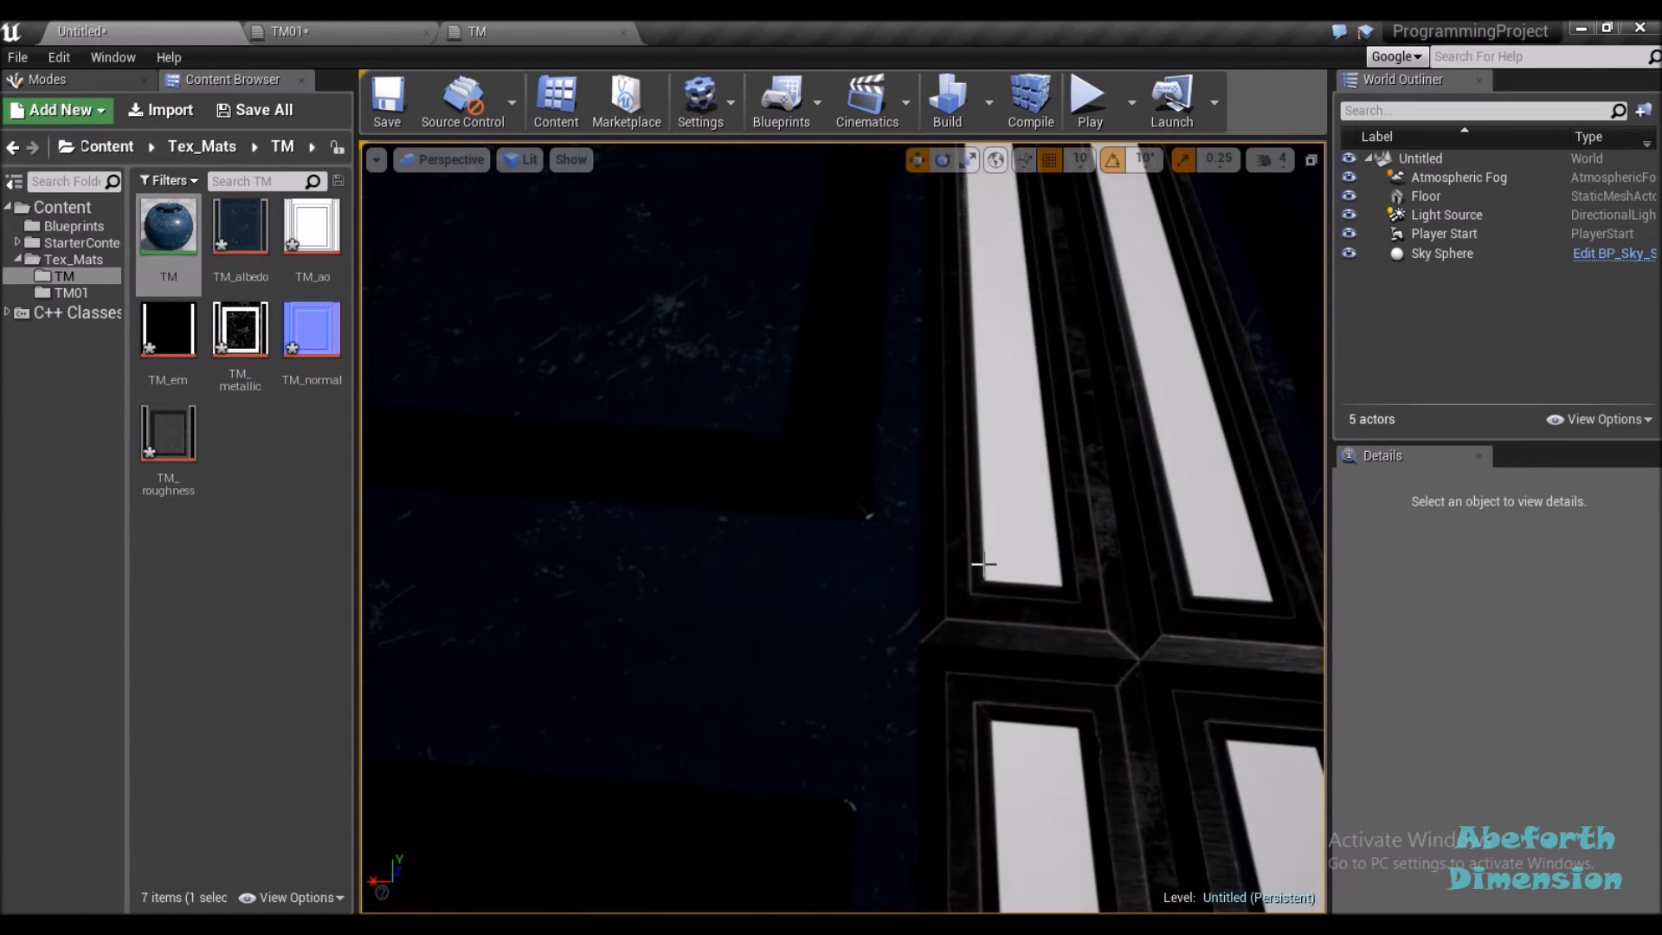
mouse_move(984, 564)
mouse_down()
mouse_move(900, 553)
mouse_move(900, 450)
mouse_move(984, 658)
mouse_move(1185, 631)
mouse_move(1228, 658)
mouse_move(1281, 571)
mouse_move(1125, 536)
mouse_move(982, 564)
mouse_up()
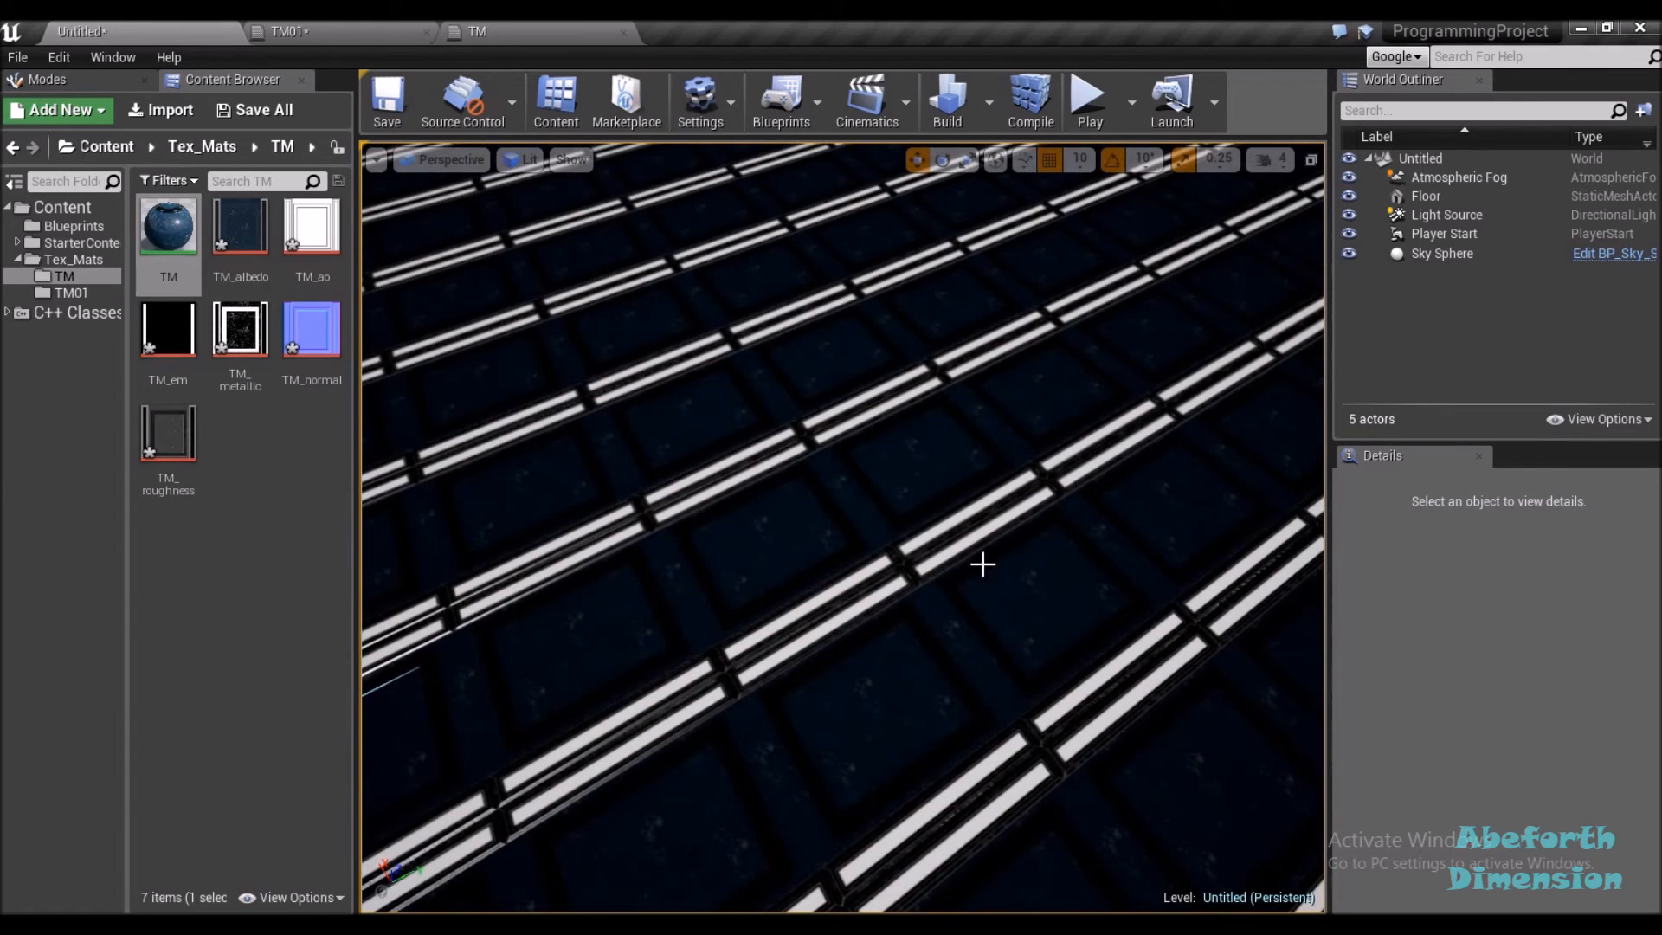
mouse_move(782, 532)
mouse_down()
mouse_move(792, 589)
mouse_move(848, 640)
mouse_move(778, 527)
mouse_up()
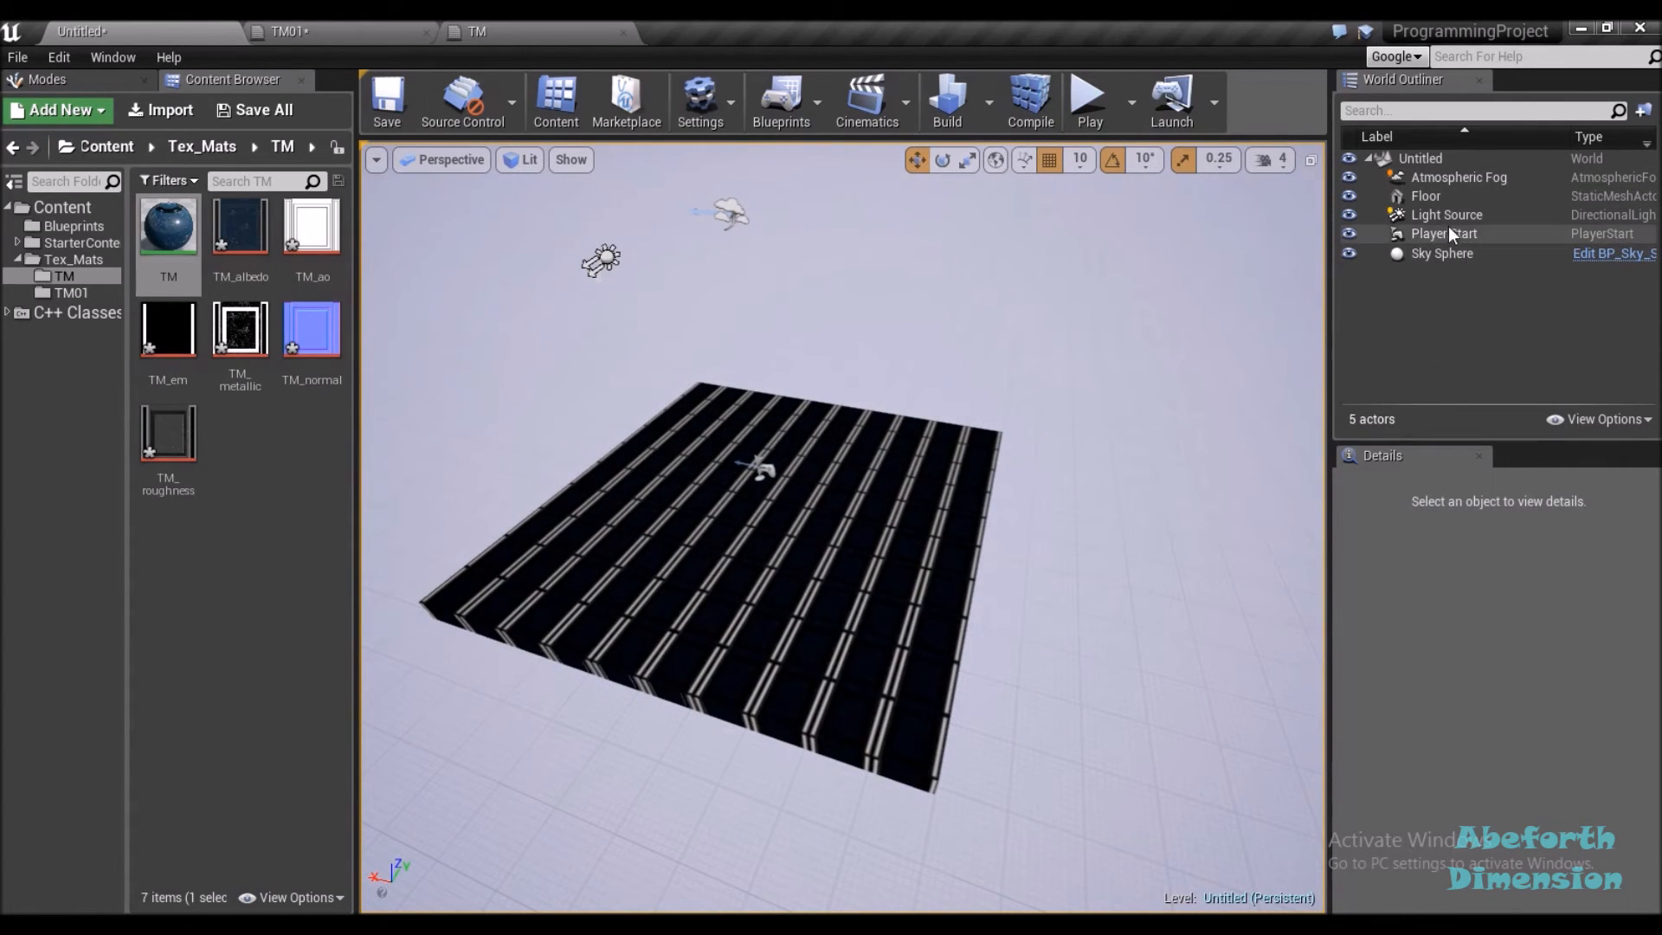
Set the Light Source's intensity to 0 and hide the Atmospheric Fog and Light Source actors
click(1418, 215)
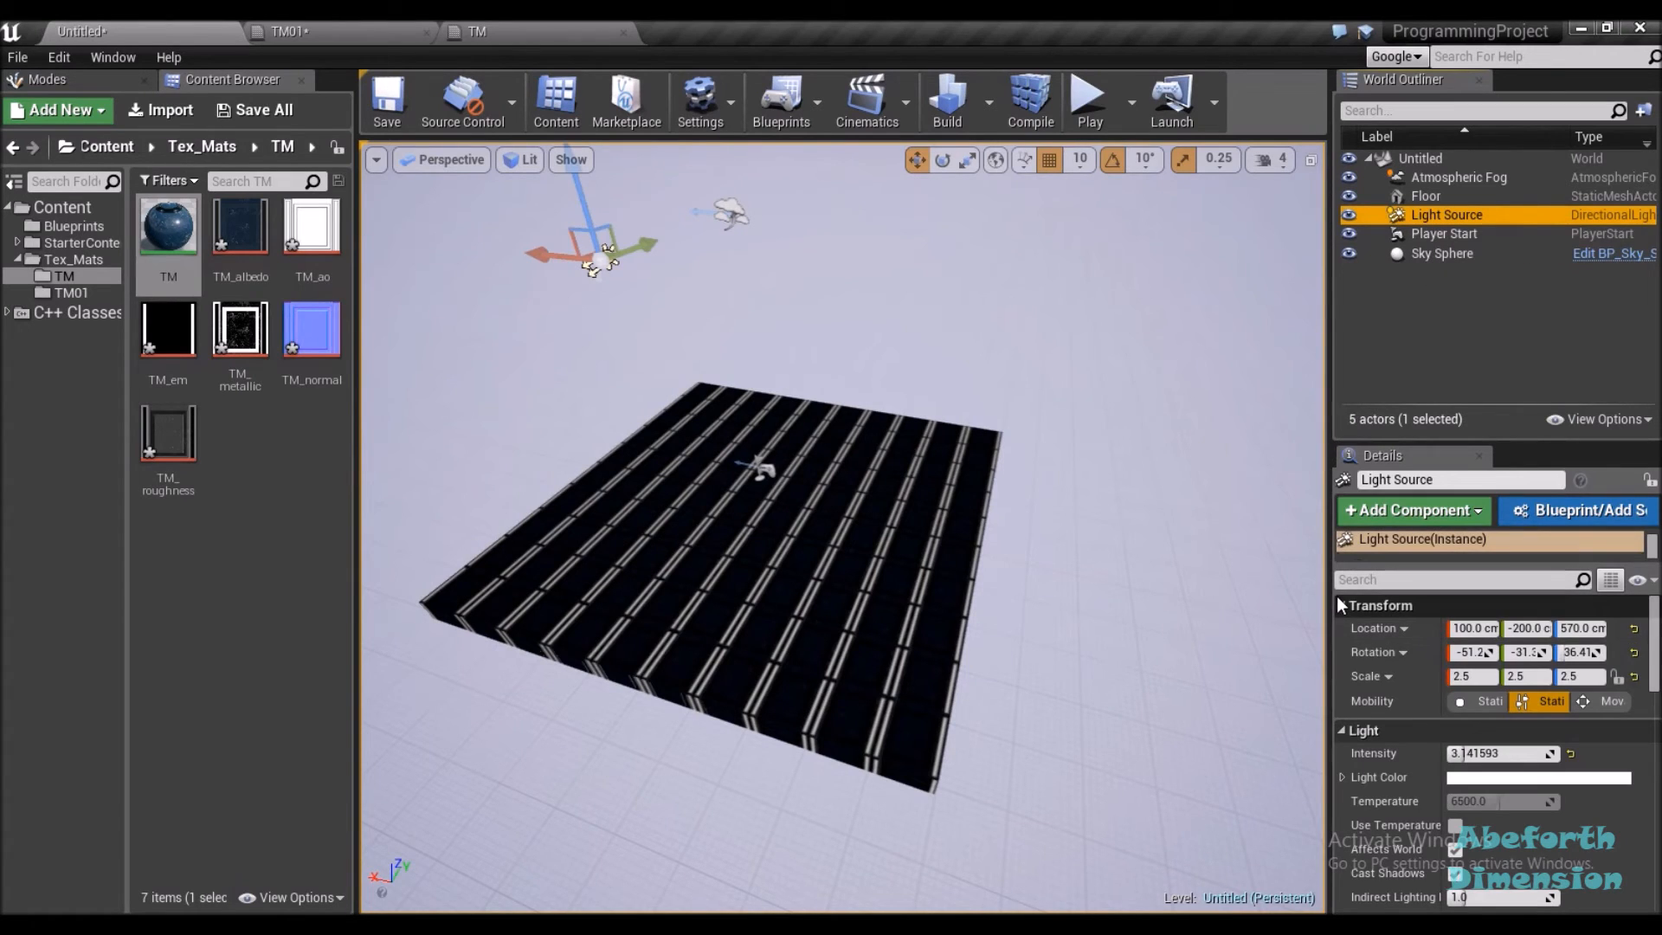
drag(1472, 753, 1447, 753)
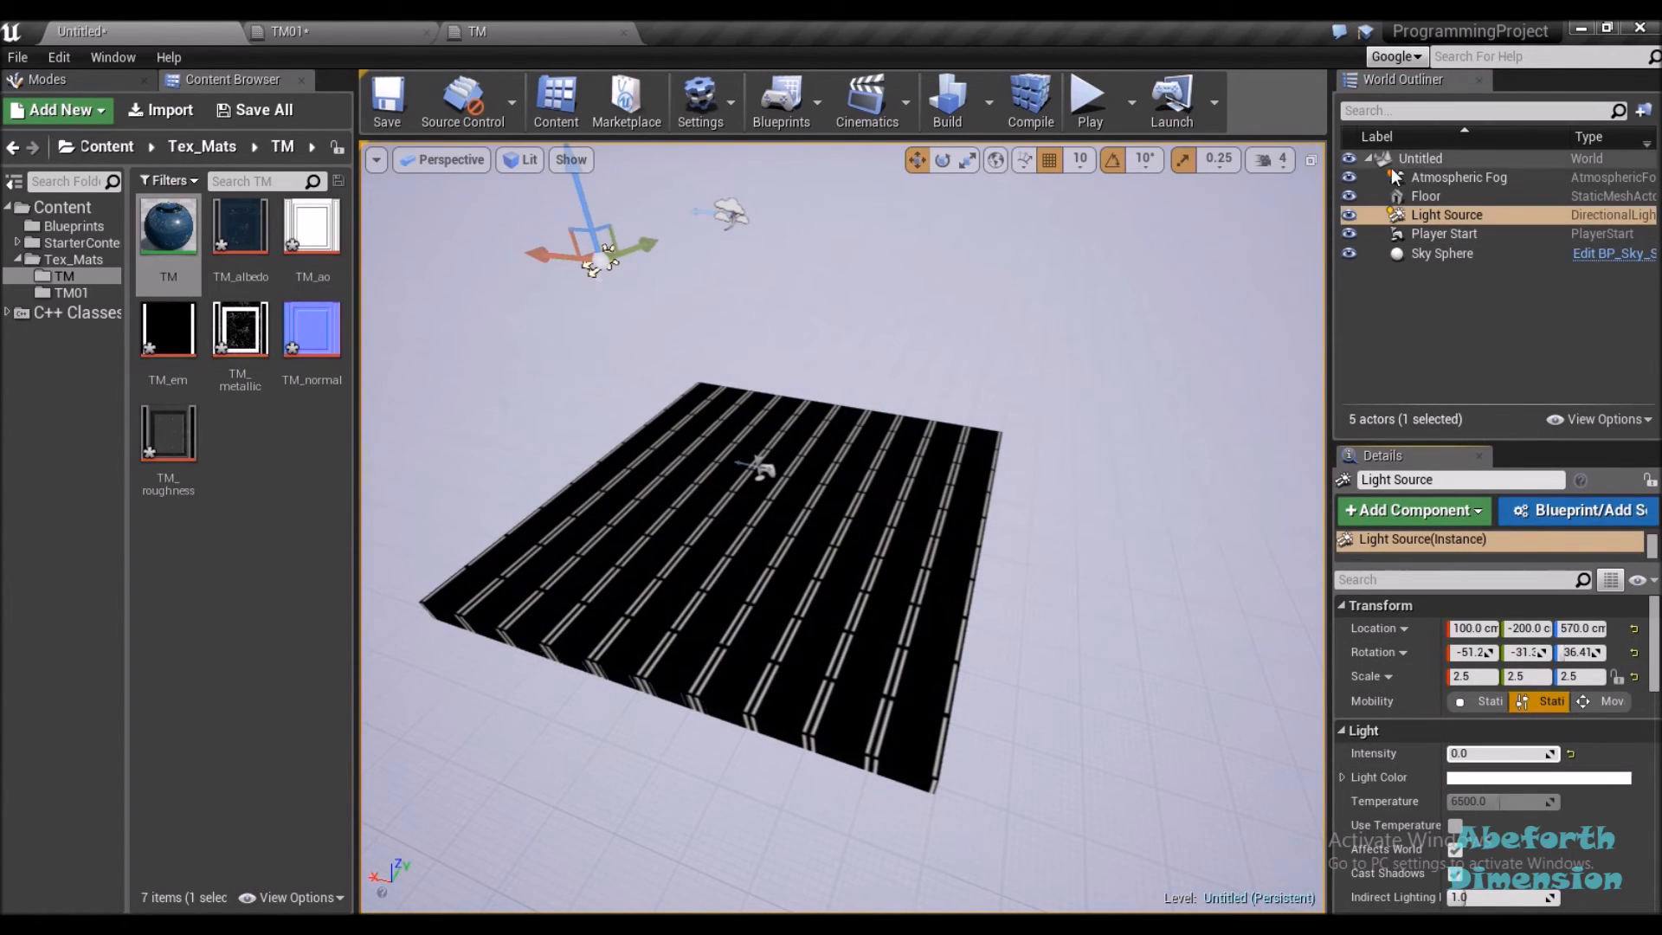
click(1349, 175)
click(1349, 196)
click(1348, 196)
click(1348, 215)
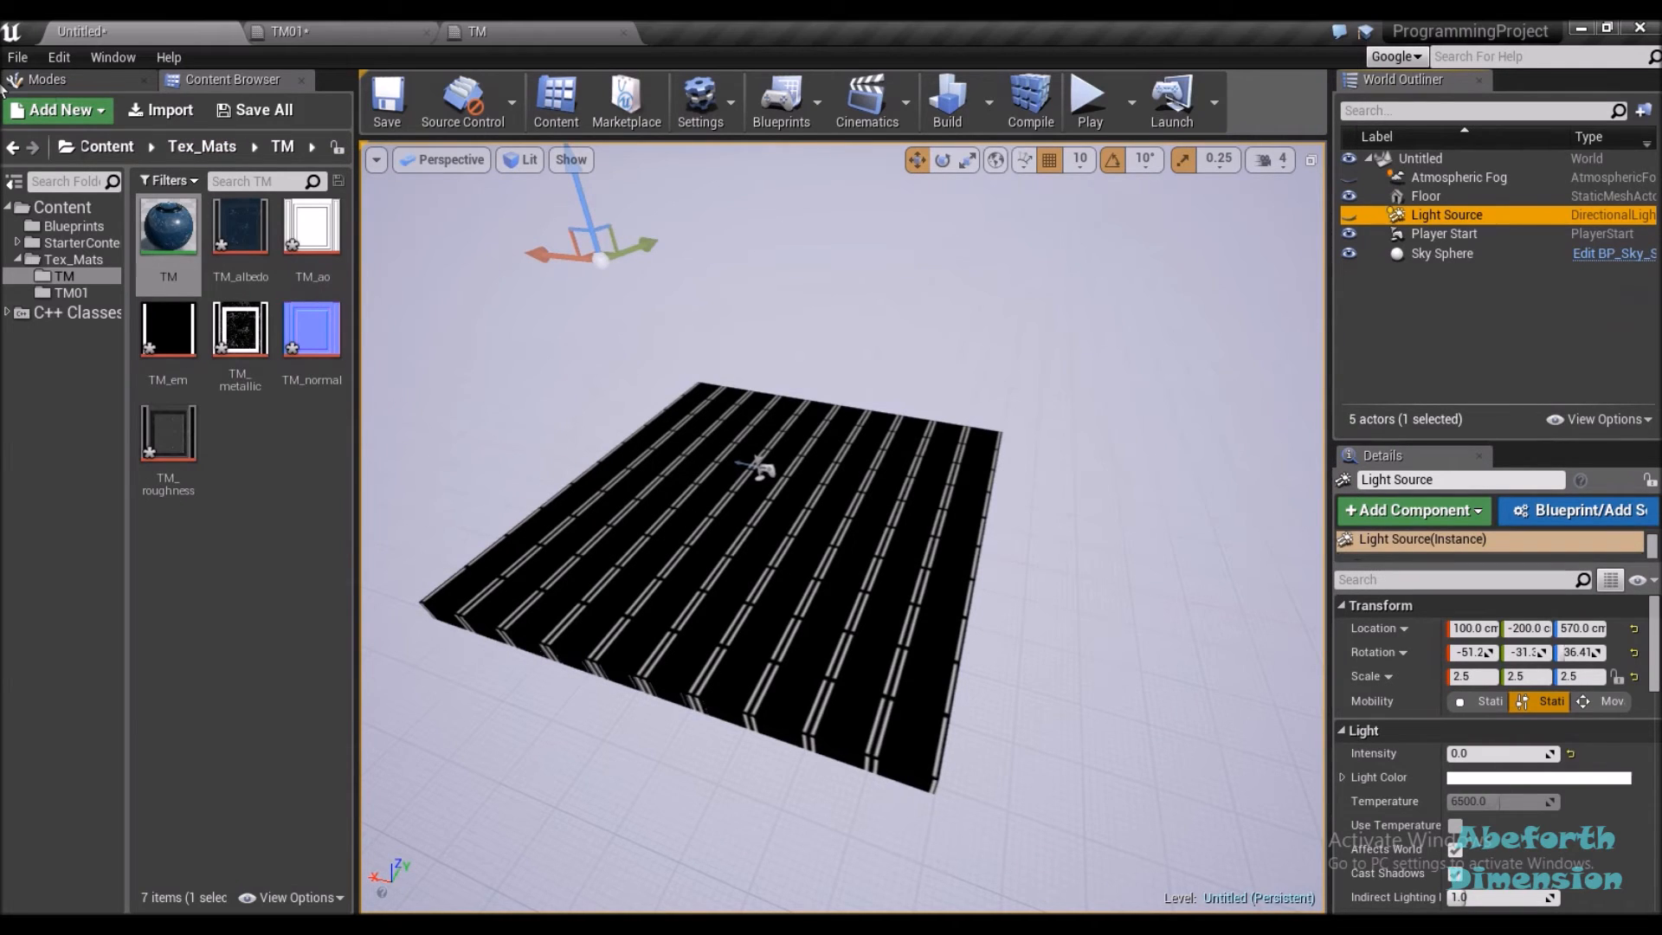
Create a new empty level and discard the unsaved changes to the current one
click(33, 56)
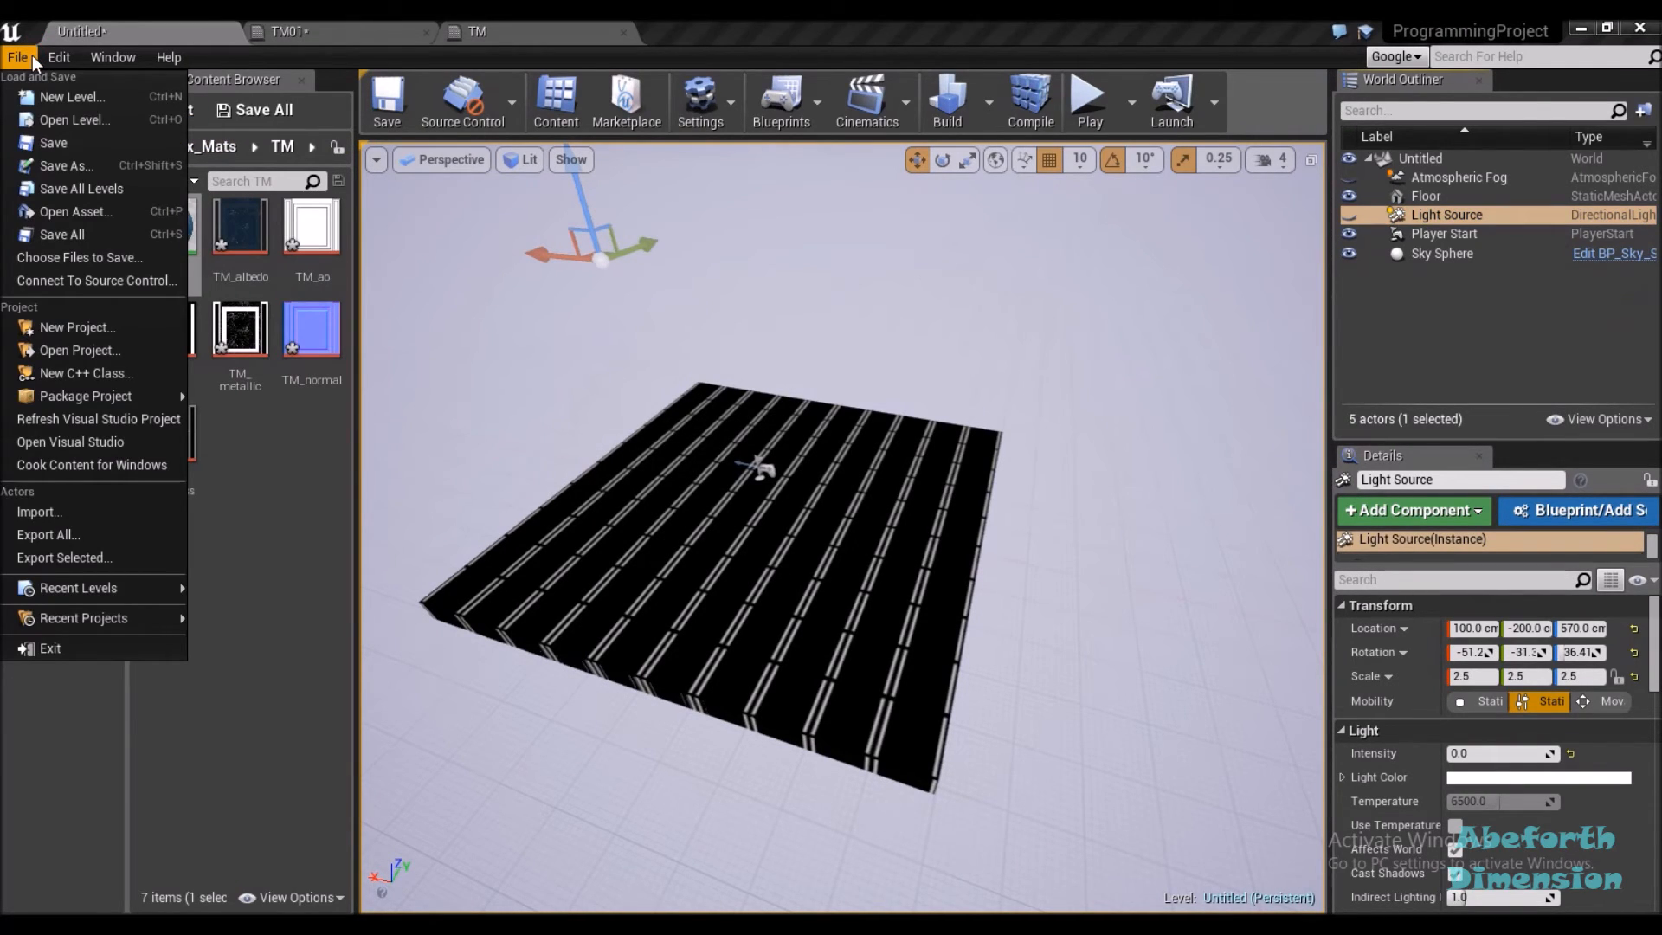
click(54, 99)
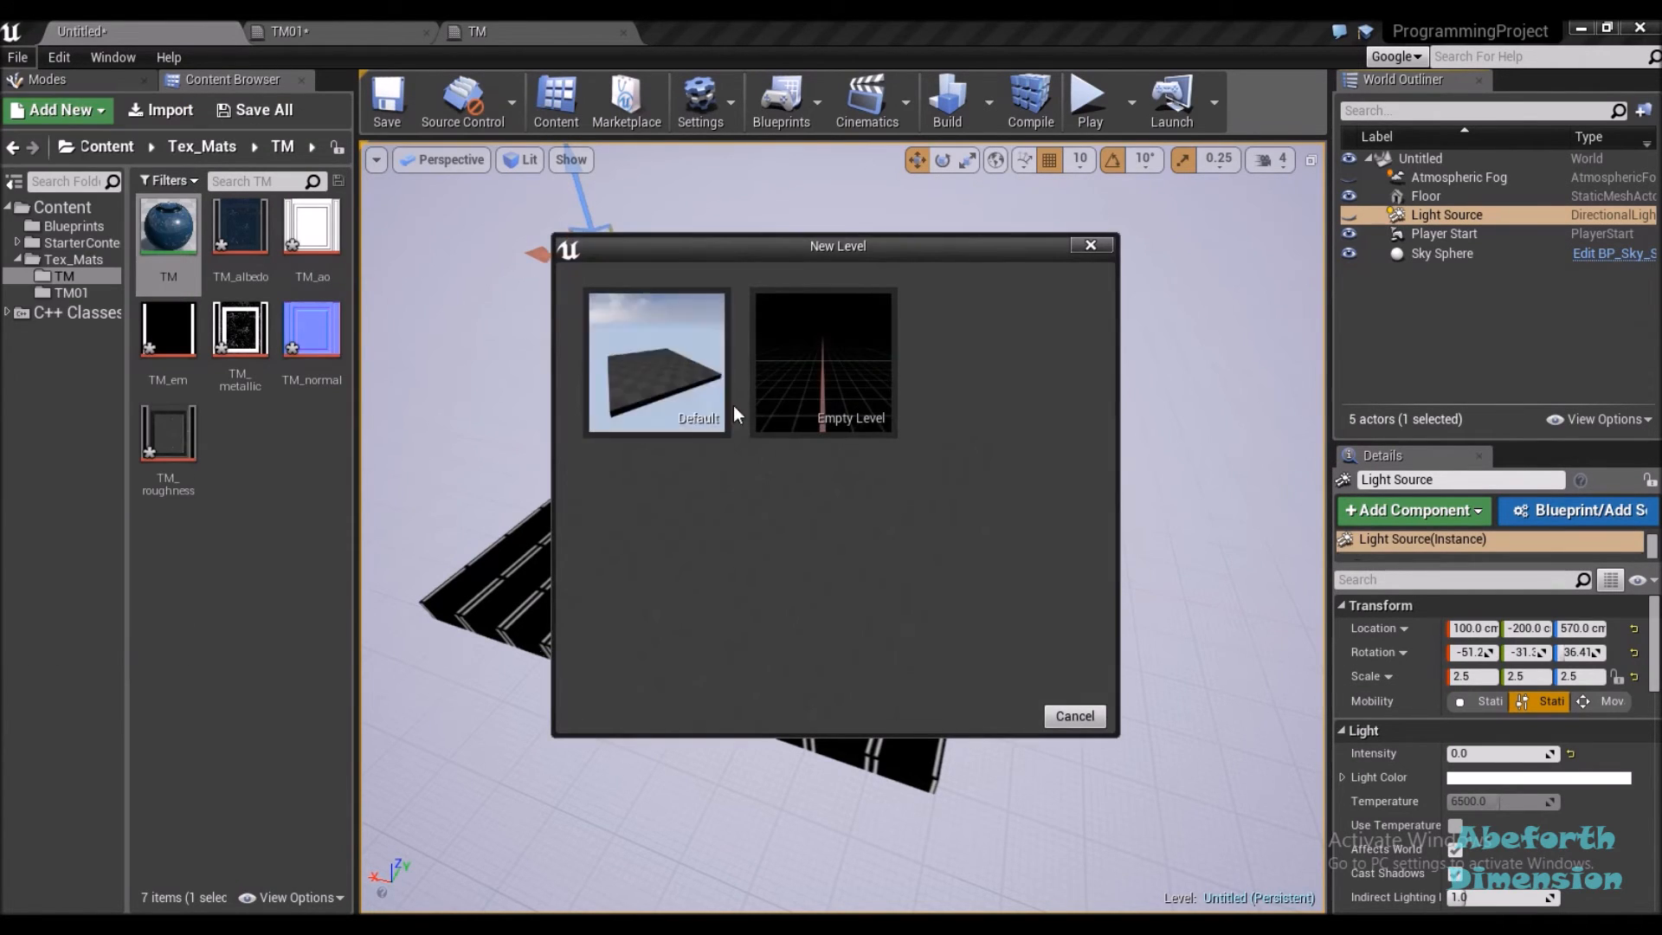
click(777, 362)
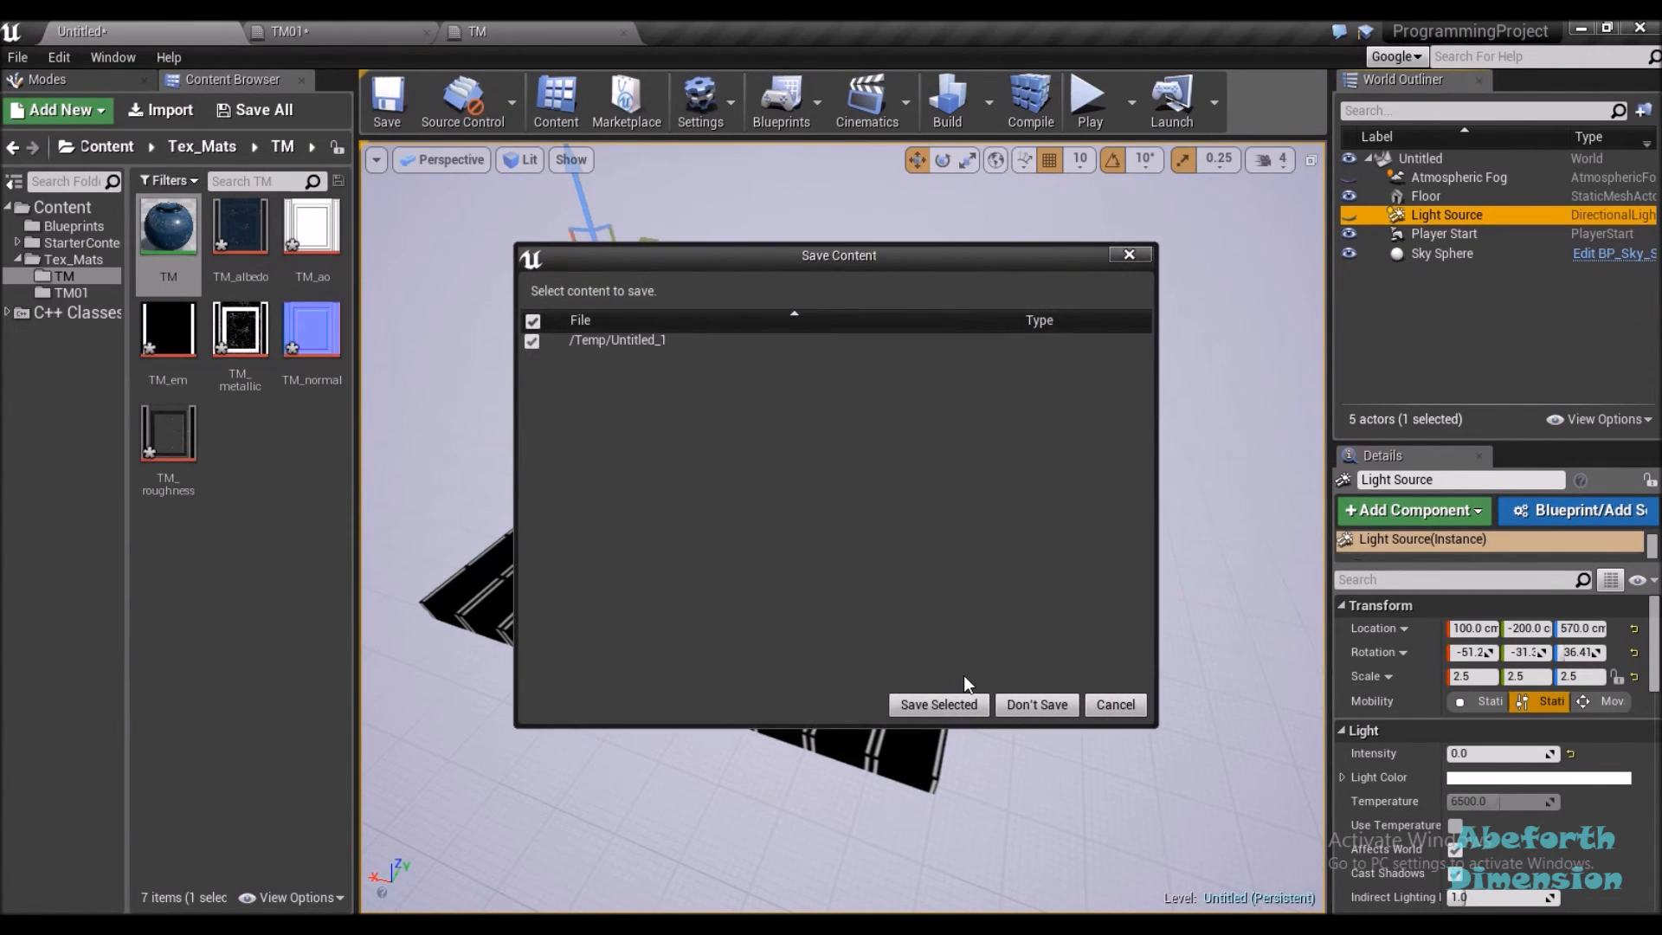
click(1027, 701)
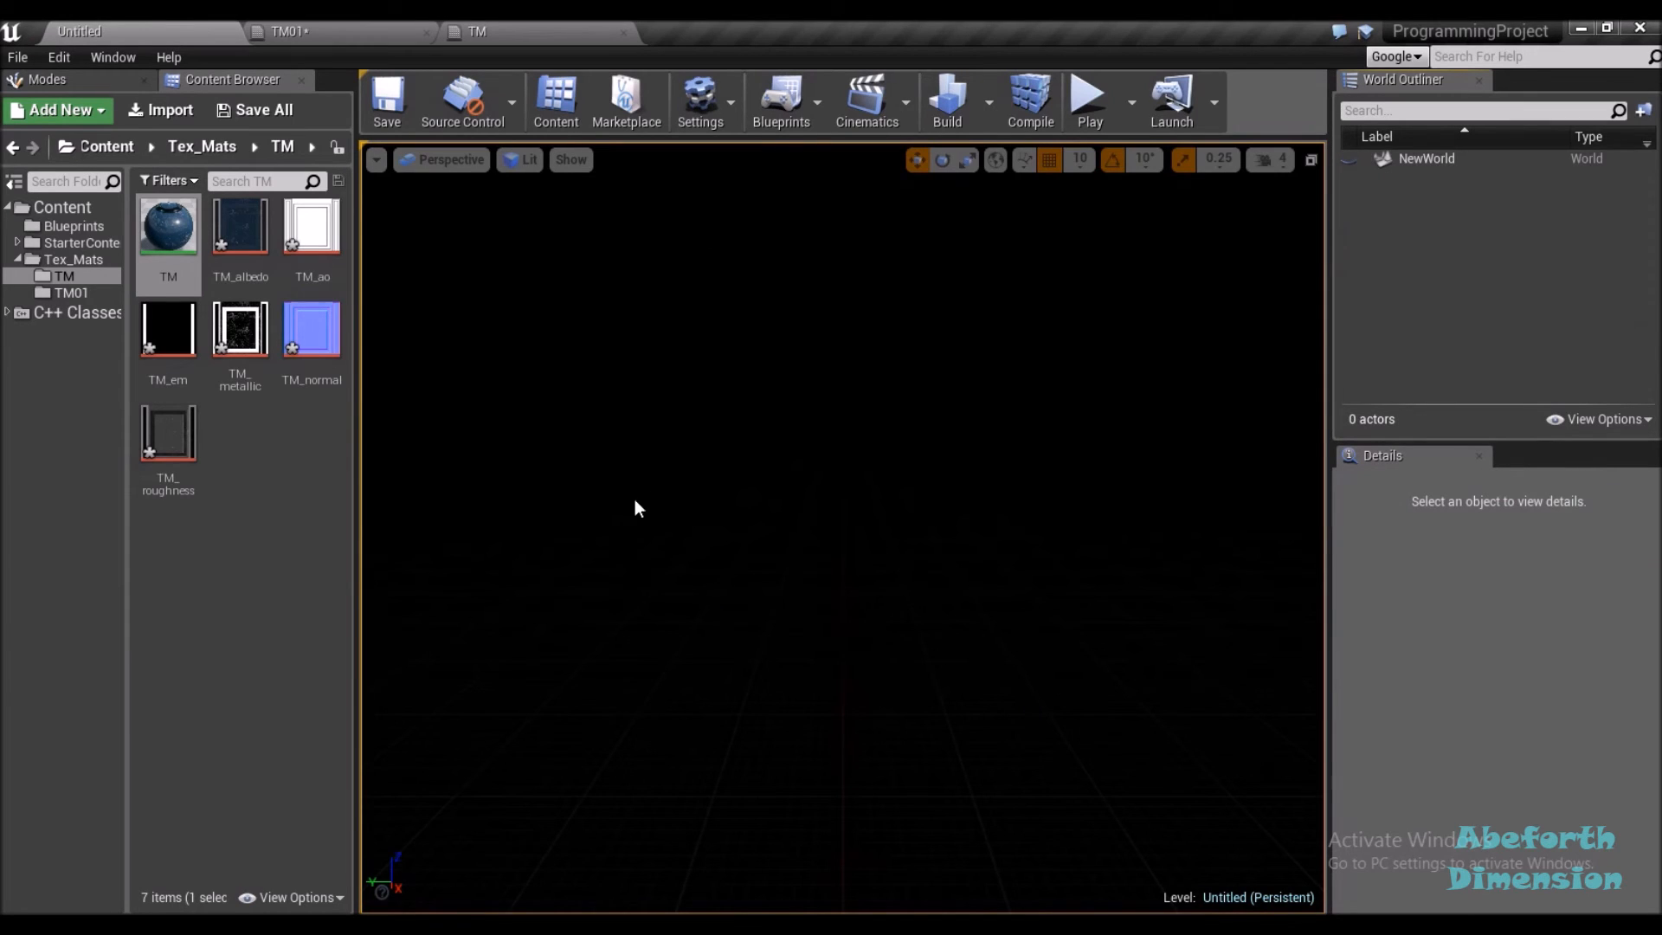
Place an additive BSP box brush in the empty level
click(111, 75)
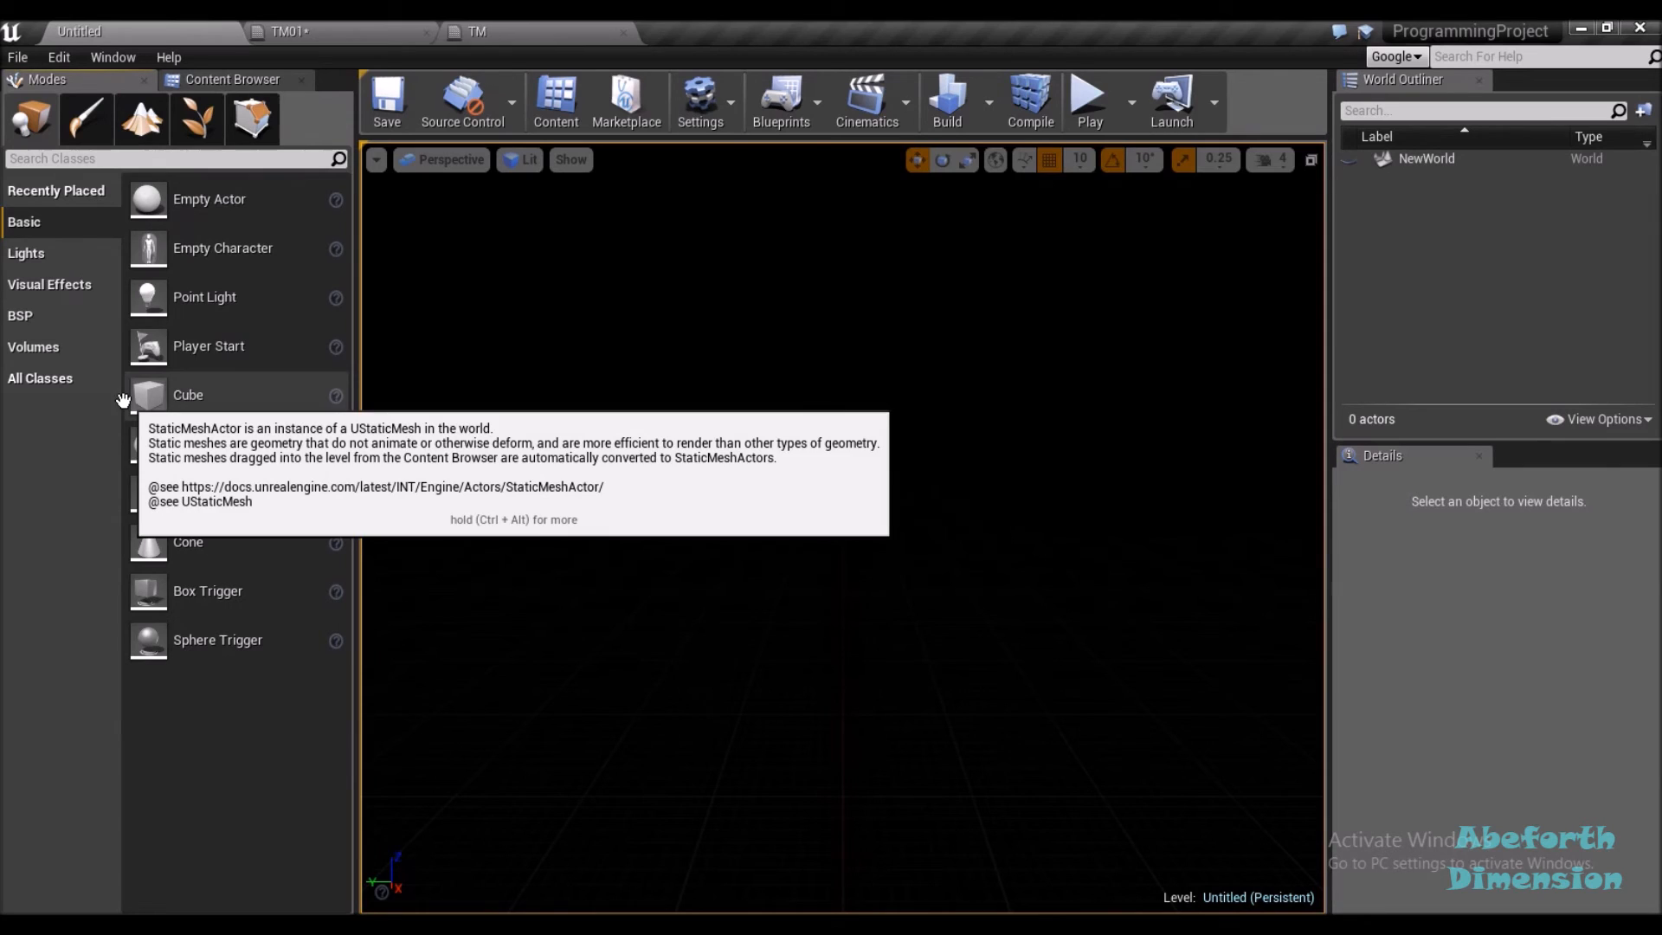
click(49, 317)
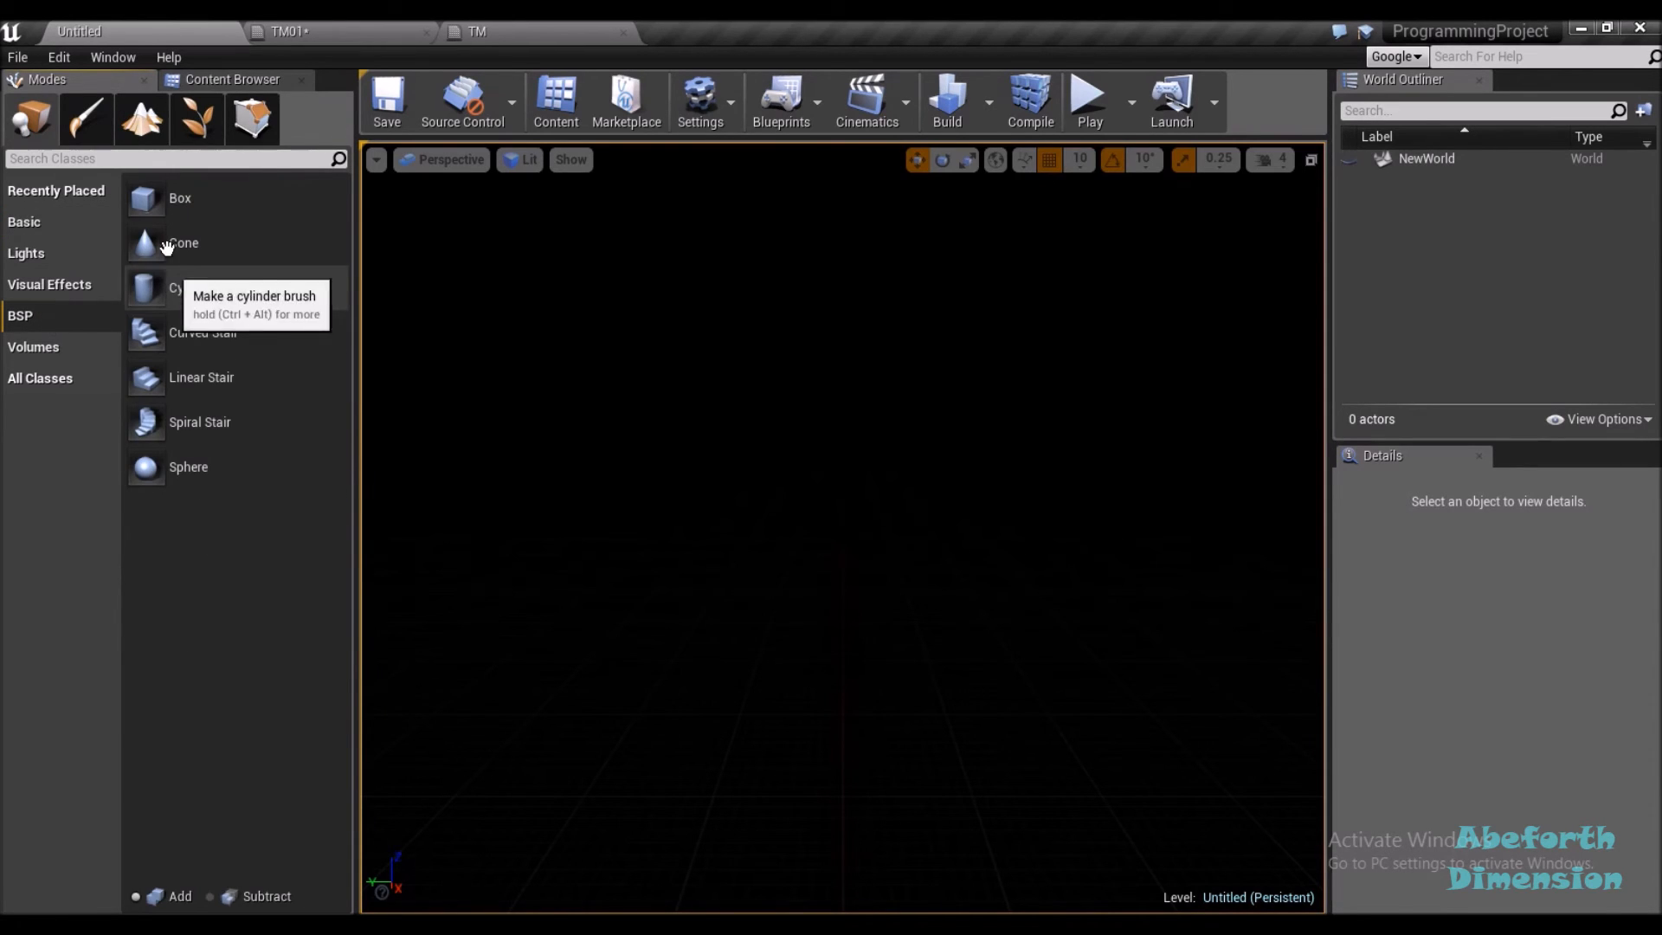
mouse_move(174, 200)
mouse_down()
mouse_move(879, 502)
mouse_move(793, 631)
mouse_up()
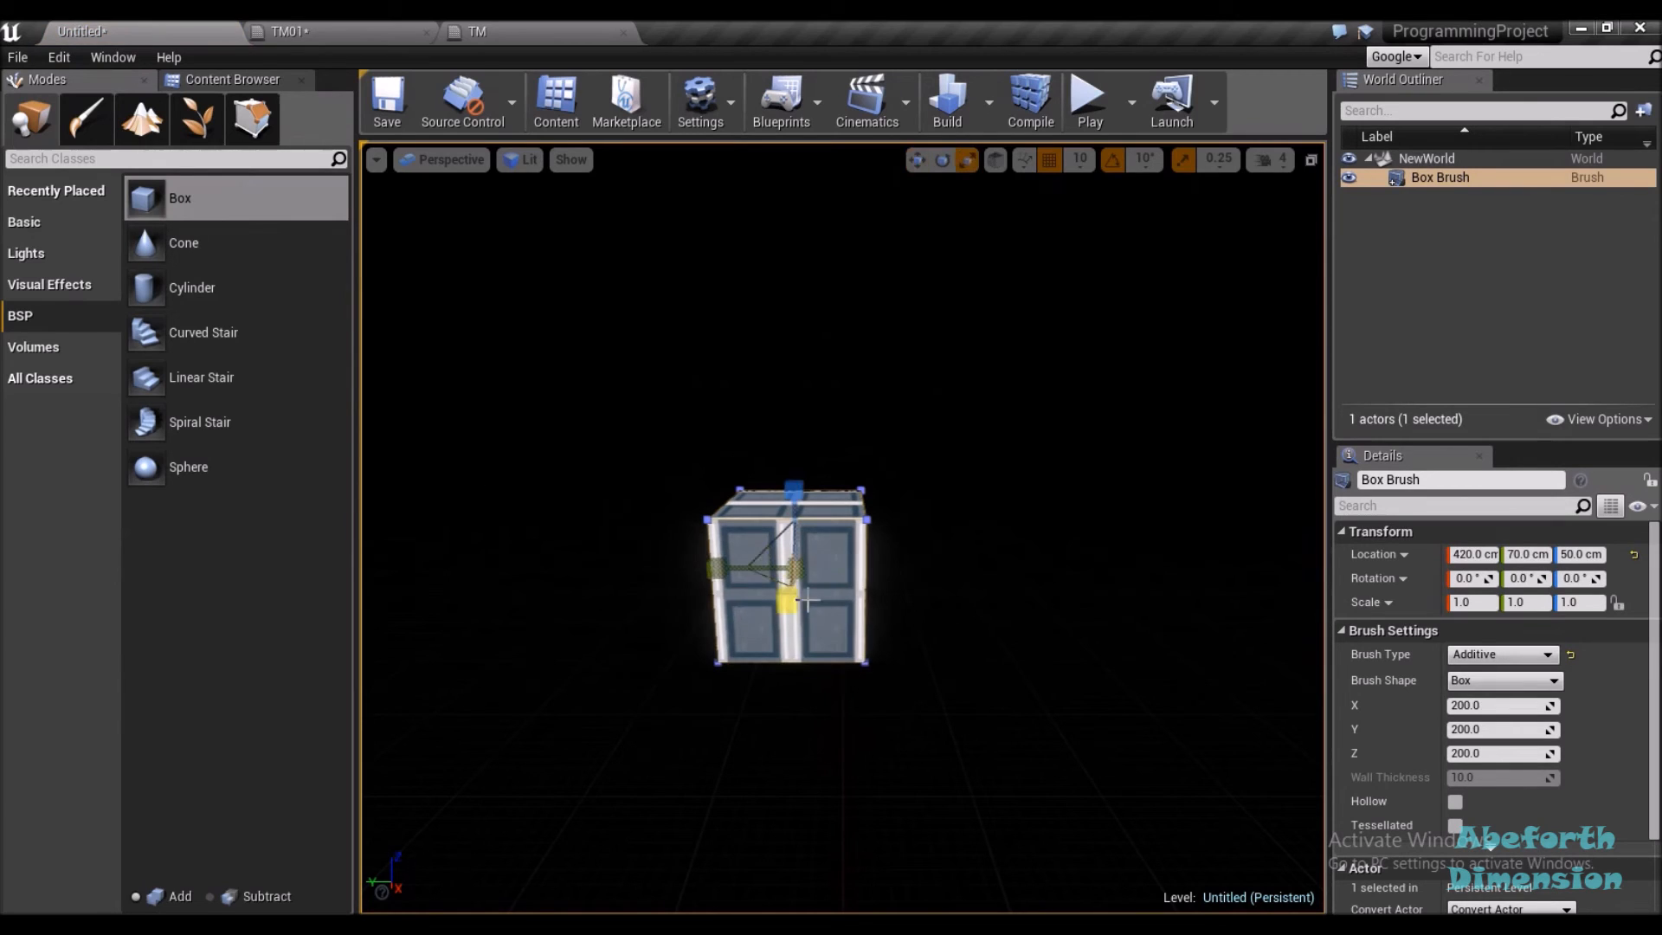
Try scaling the box brush in the viewport and undo both scale changes
drag(793, 567, 745, 614)
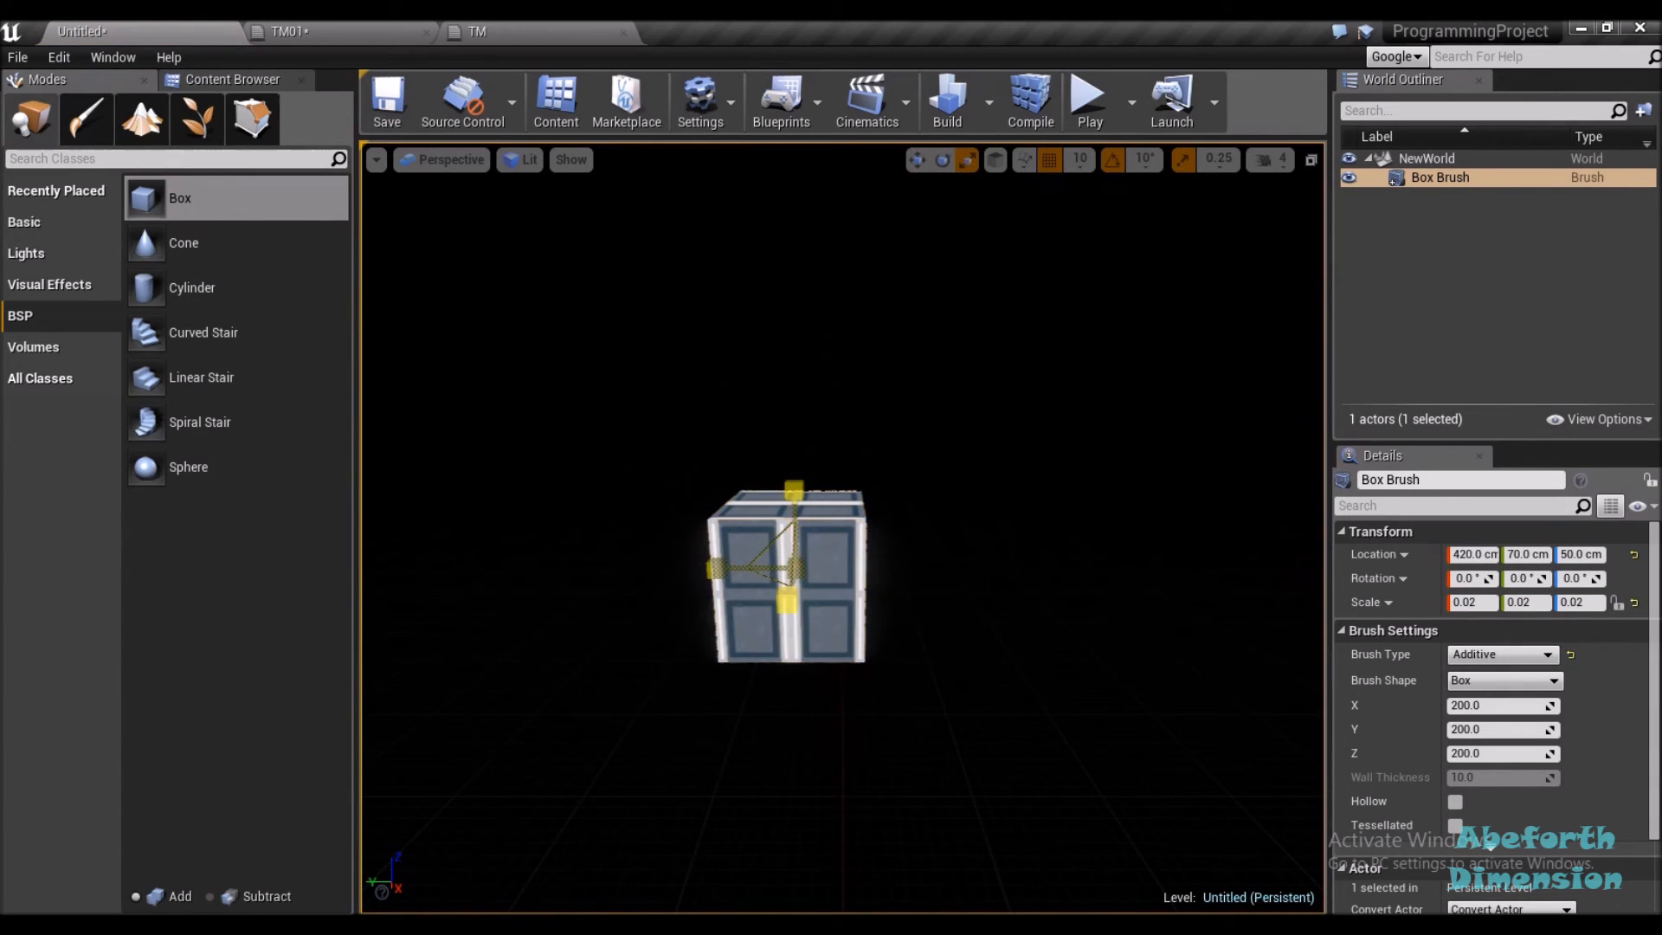
mouse_move(962, 584)
mouse_down()
mouse_move(866, 519)
mouse_move(770, 641)
mouse_up()
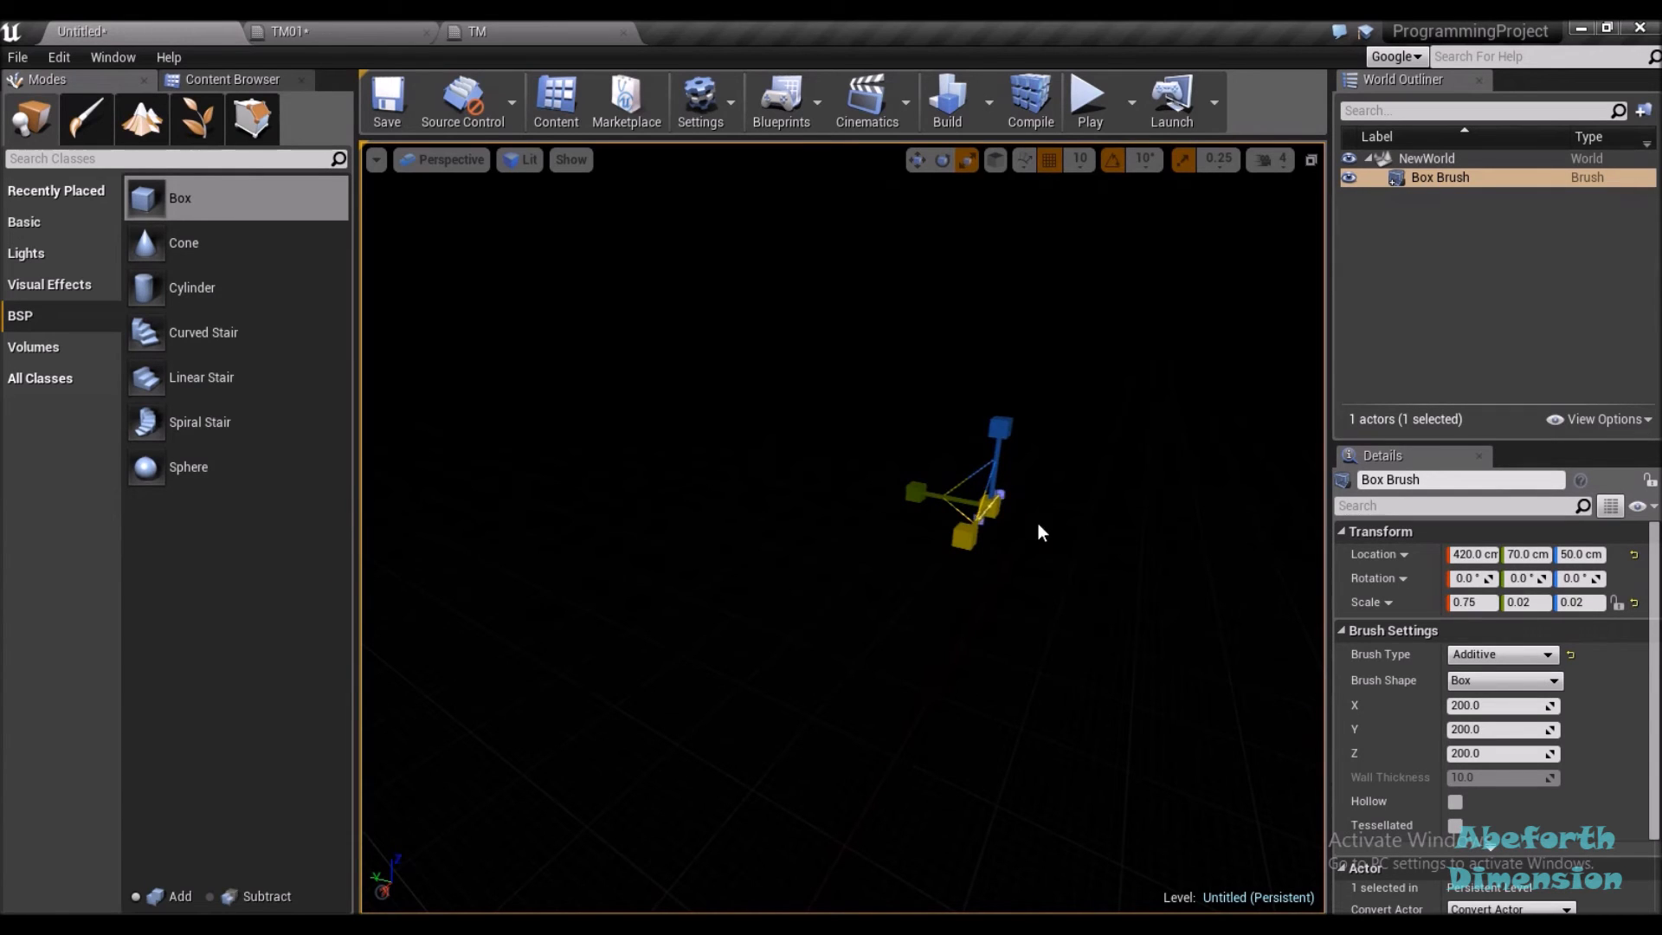
key(ctrl+z)
key(ctrl+z)
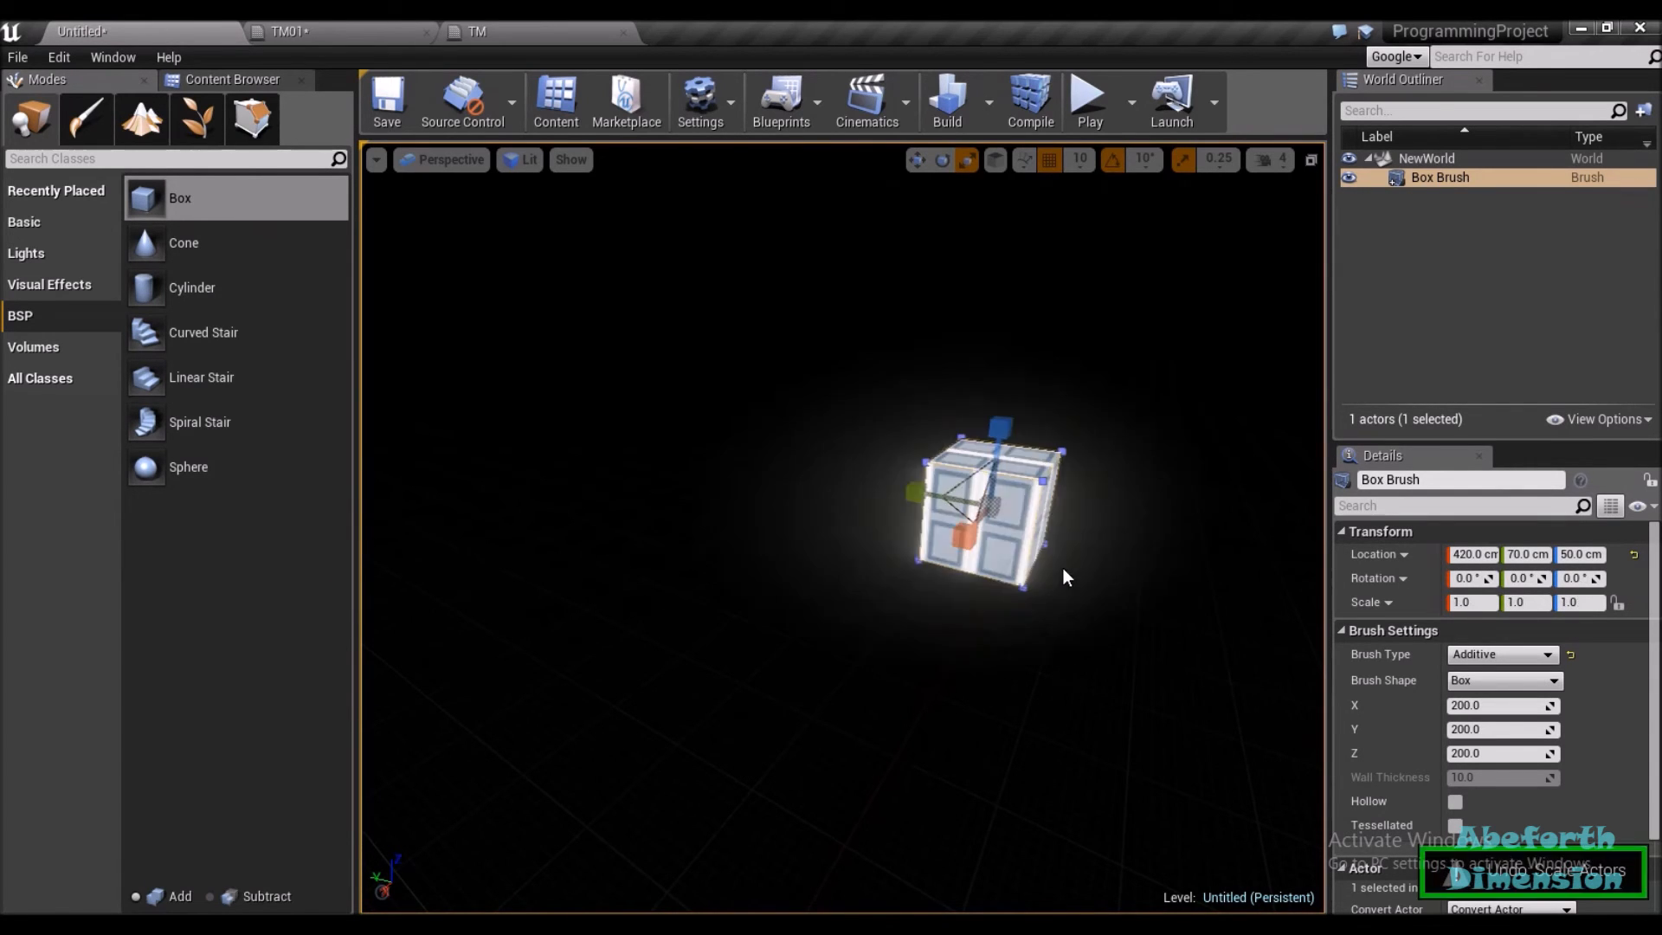
Scale the box brush uniformly to about 18.5 and view one of its panelled sides
key(f)
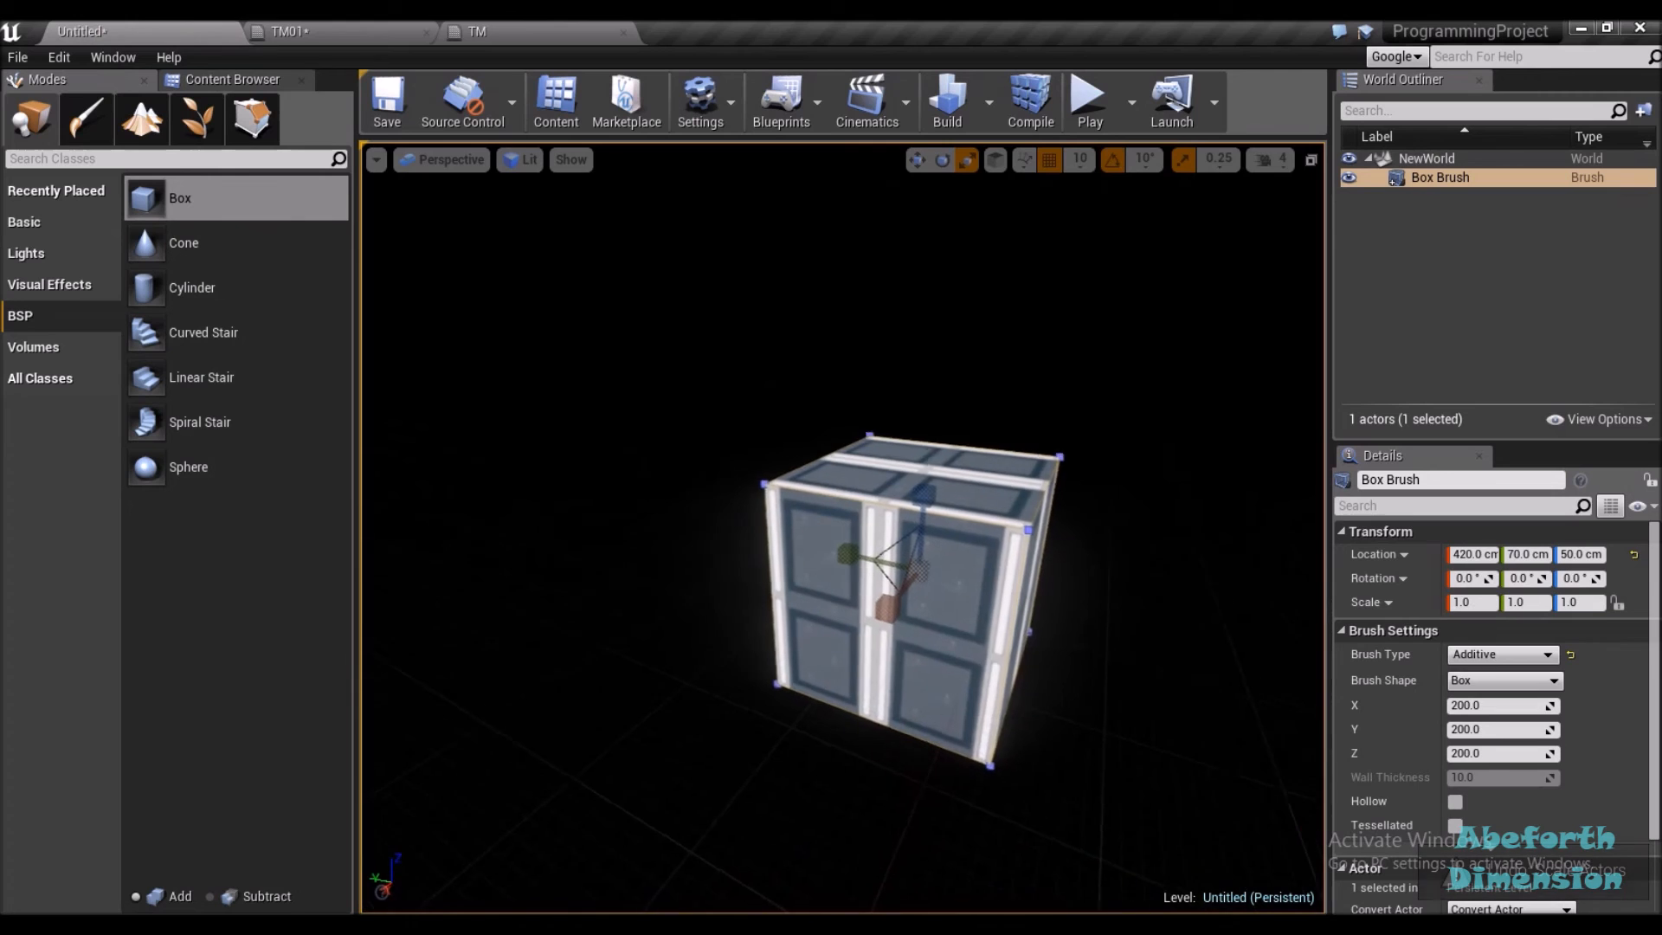
mouse_move(889, 619)
mouse_down()
mouse_move(861, 641)
mouse_move(941, 644)
mouse_up()
drag(995, 712, 848, 869)
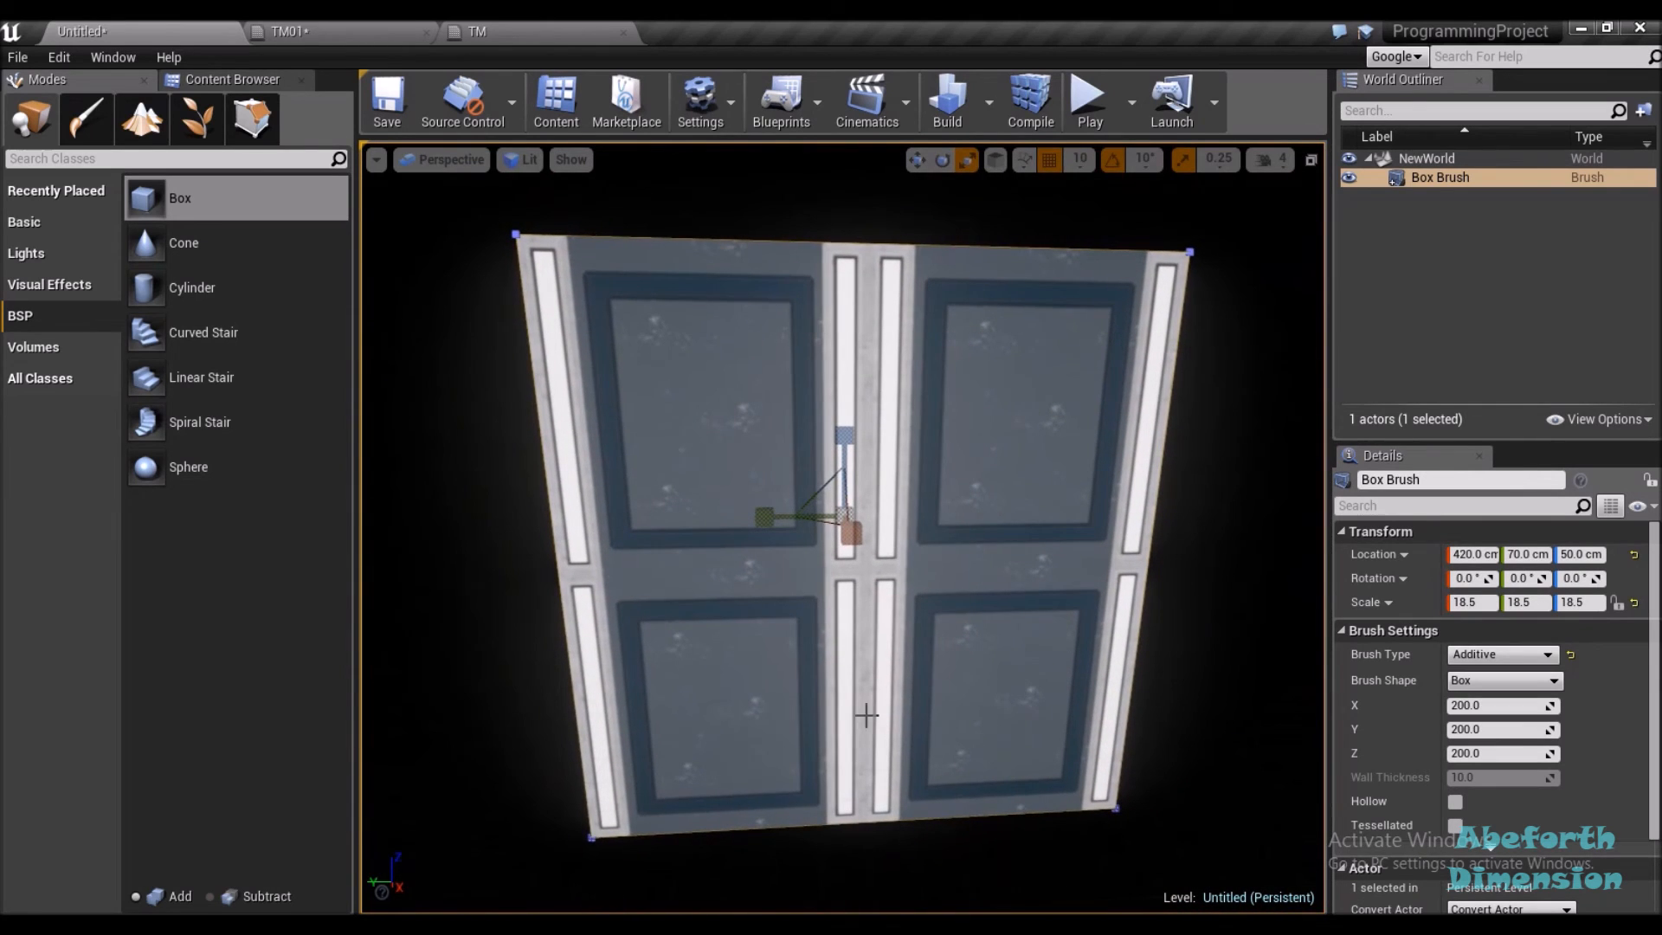
Set the UTiling and VTiling of the TM material's TexCoord node to 5
click(528, 34)
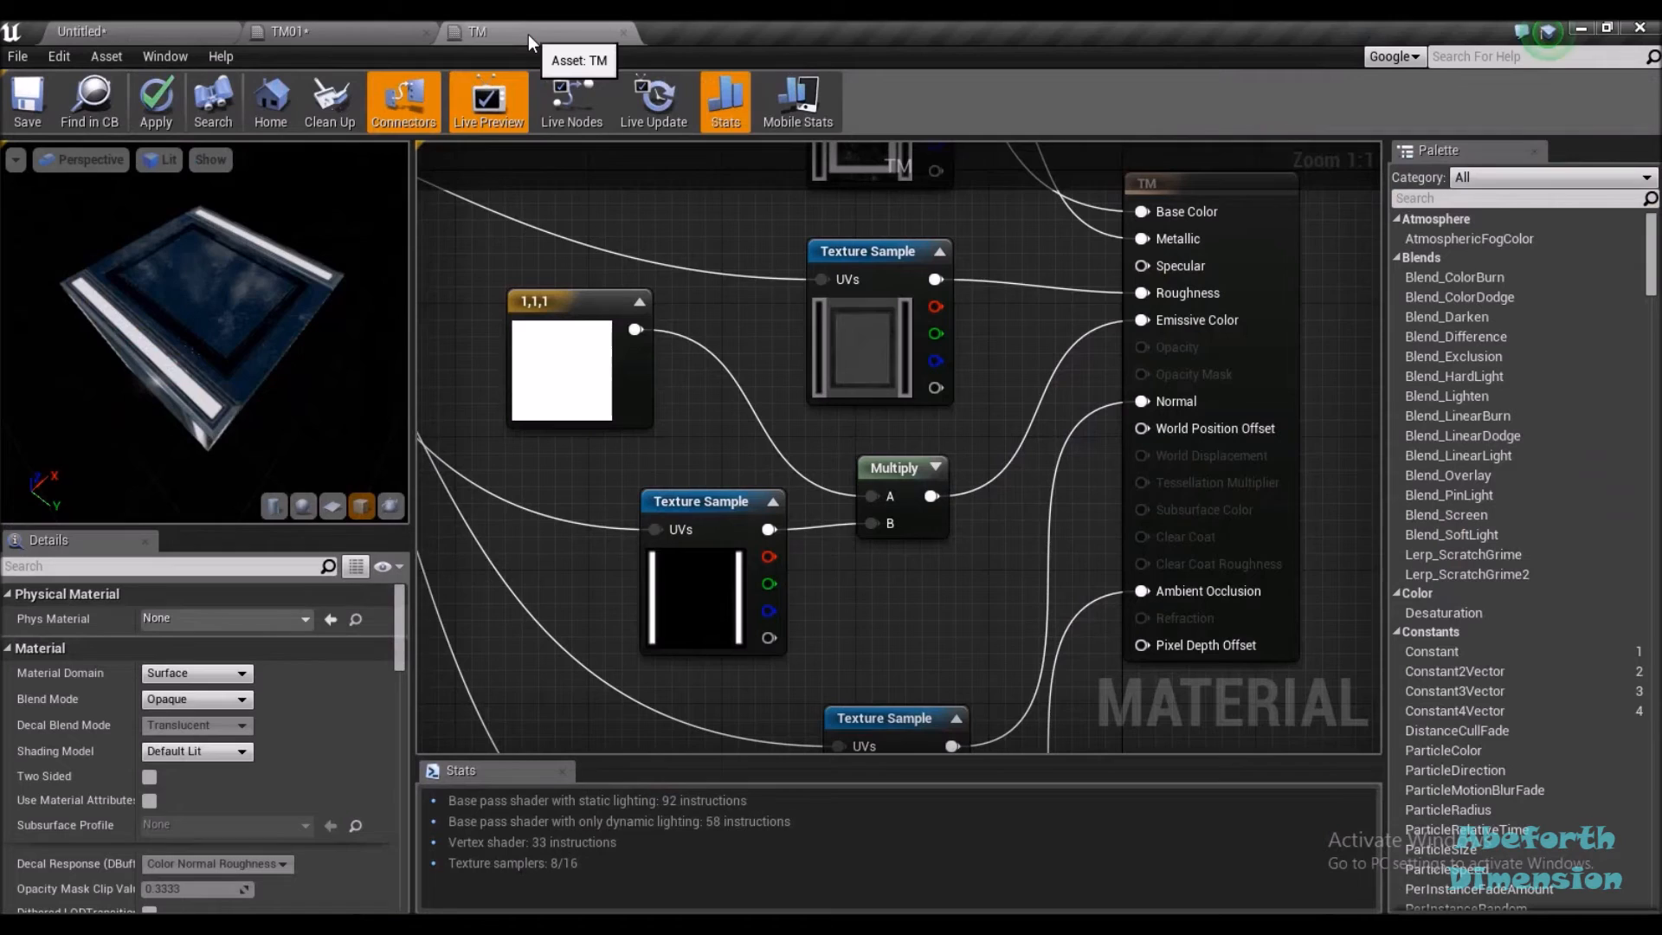
drag(513, 470, 1053, 750)
click(567, 363)
click(202, 642)
text(5)
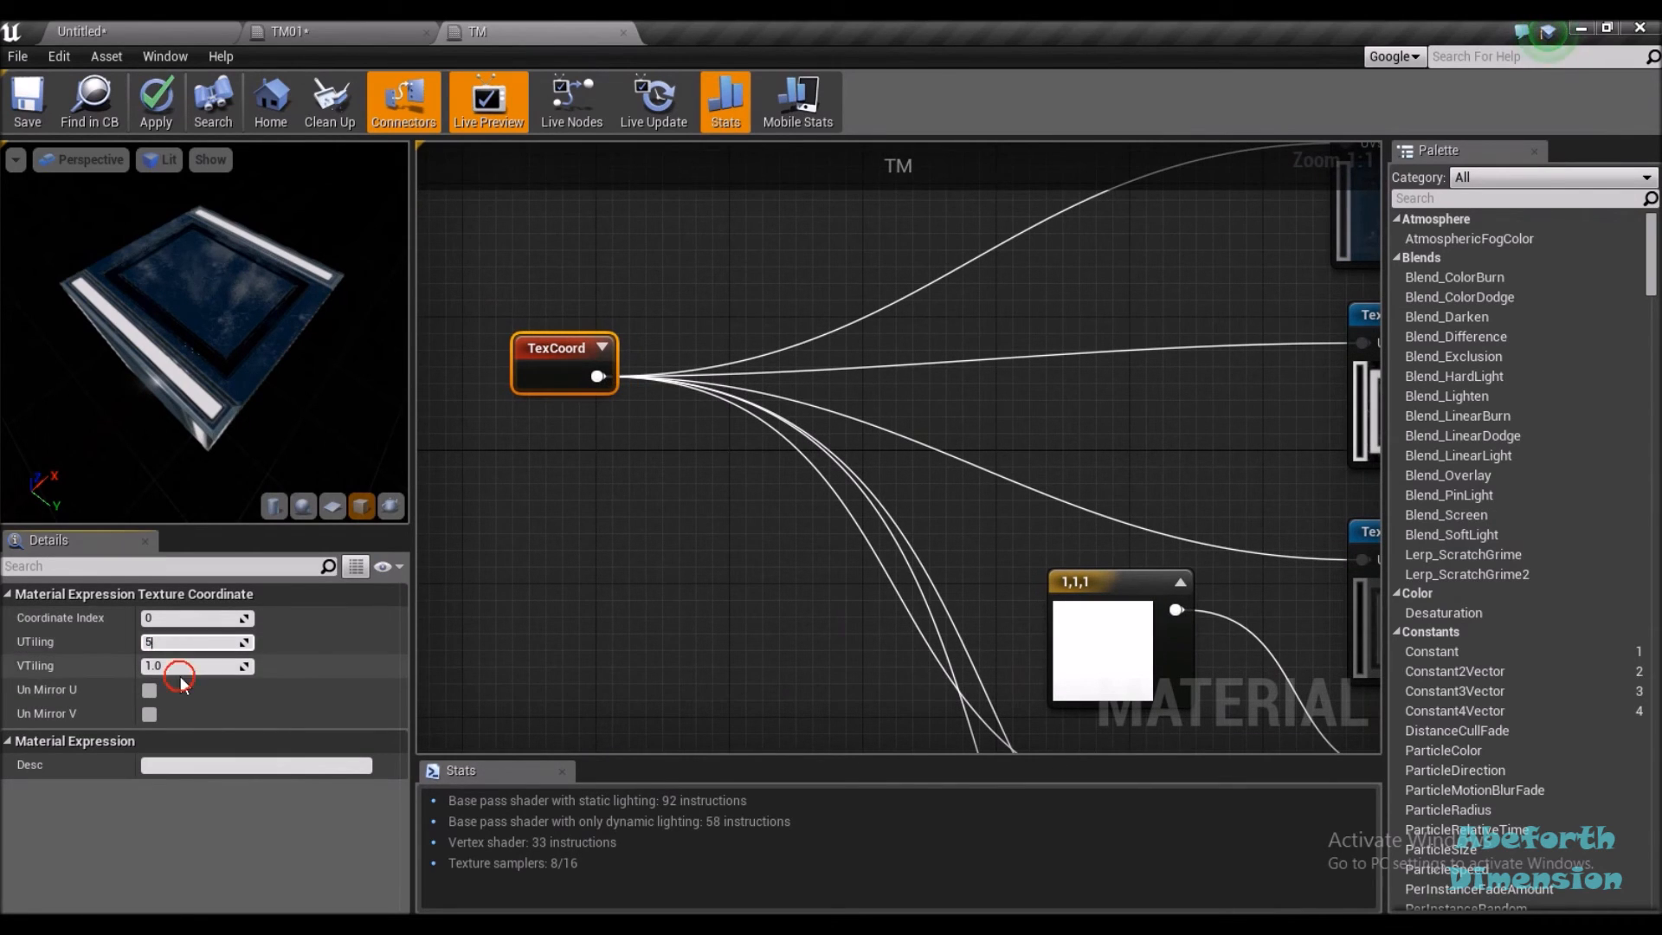
key(Return)
text(5)
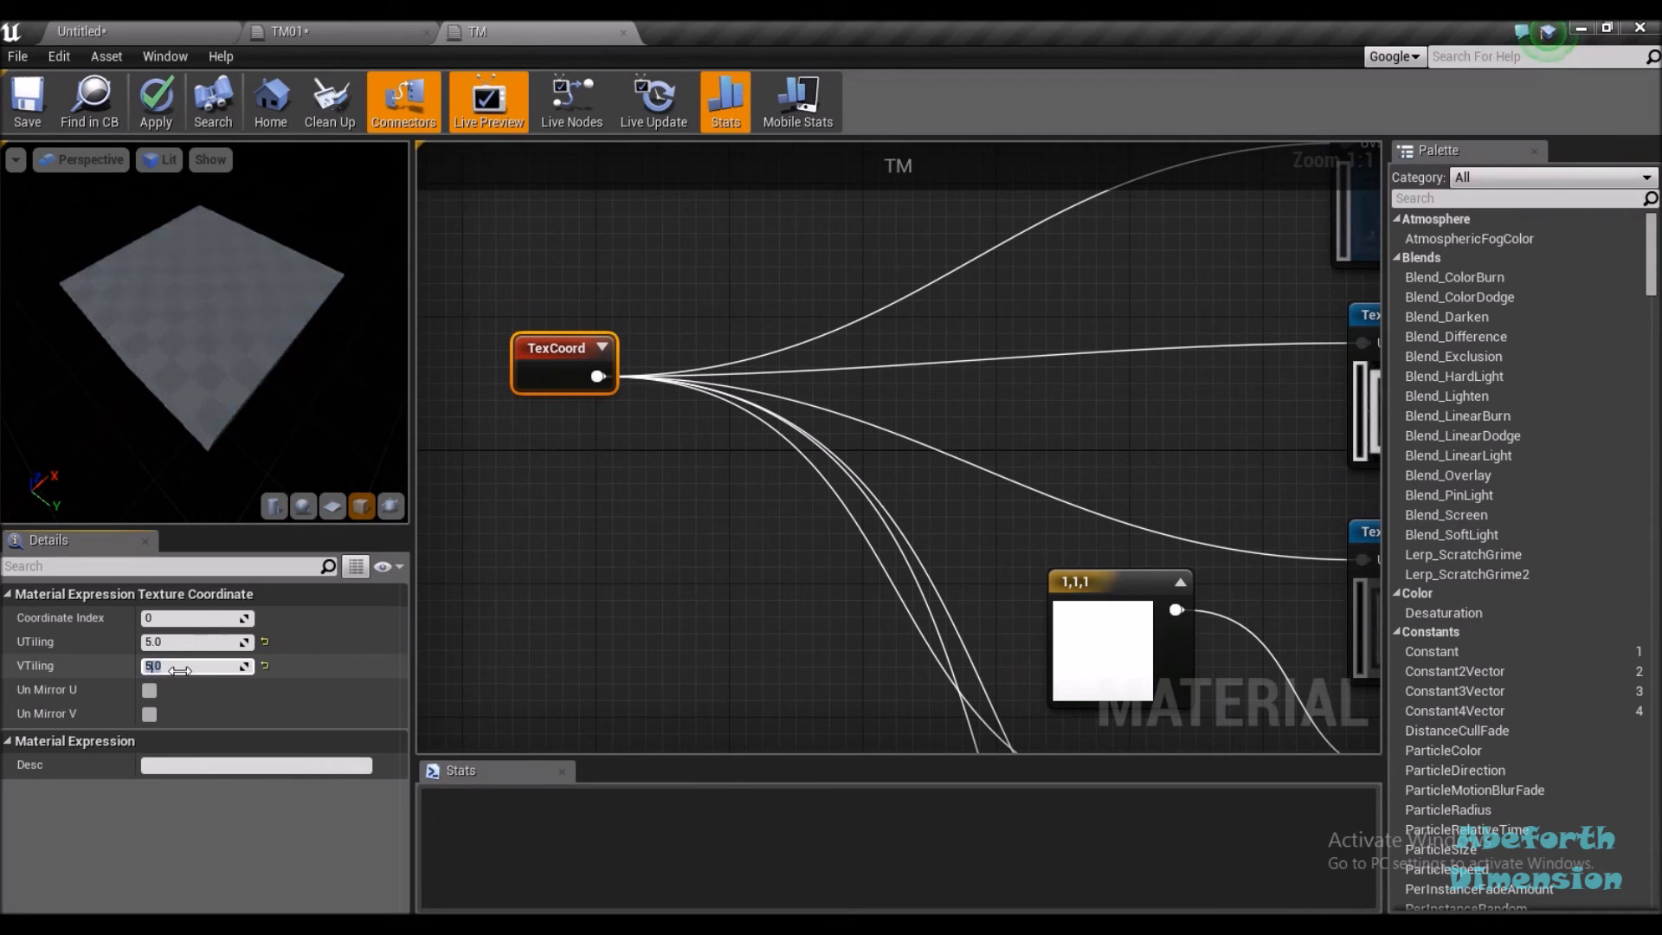
key(Return)
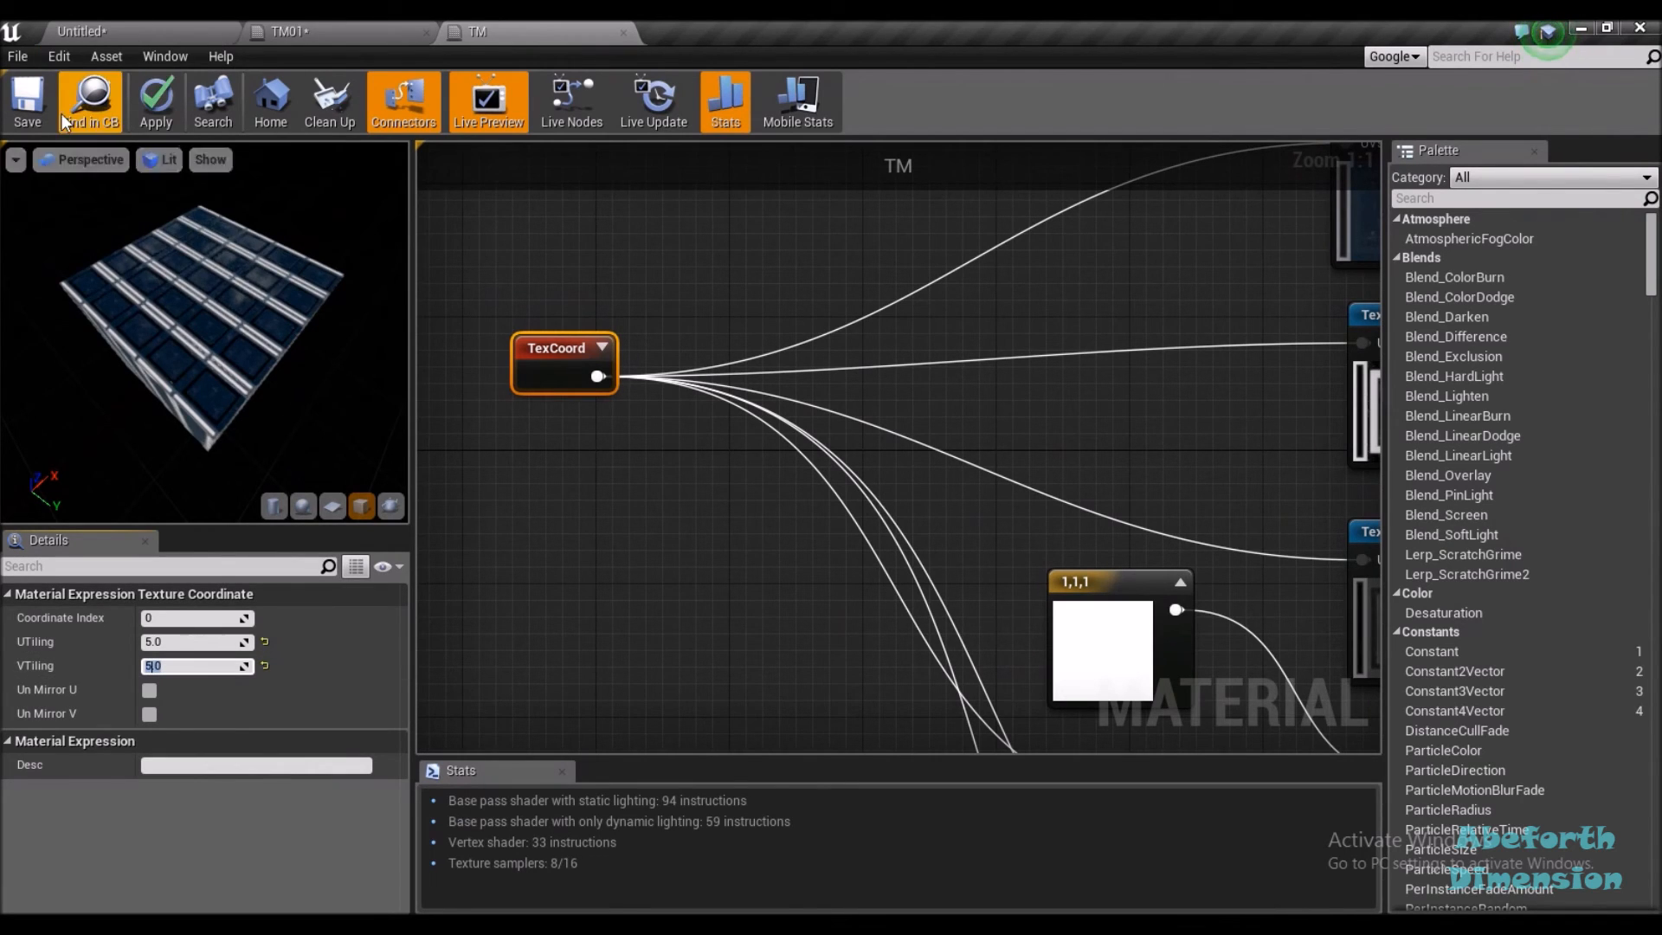
Set both B and G to 5 on the Constant3Vector that feeds the emissive Multiply node
drag(731, 555, 441, 429)
click(797, 530)
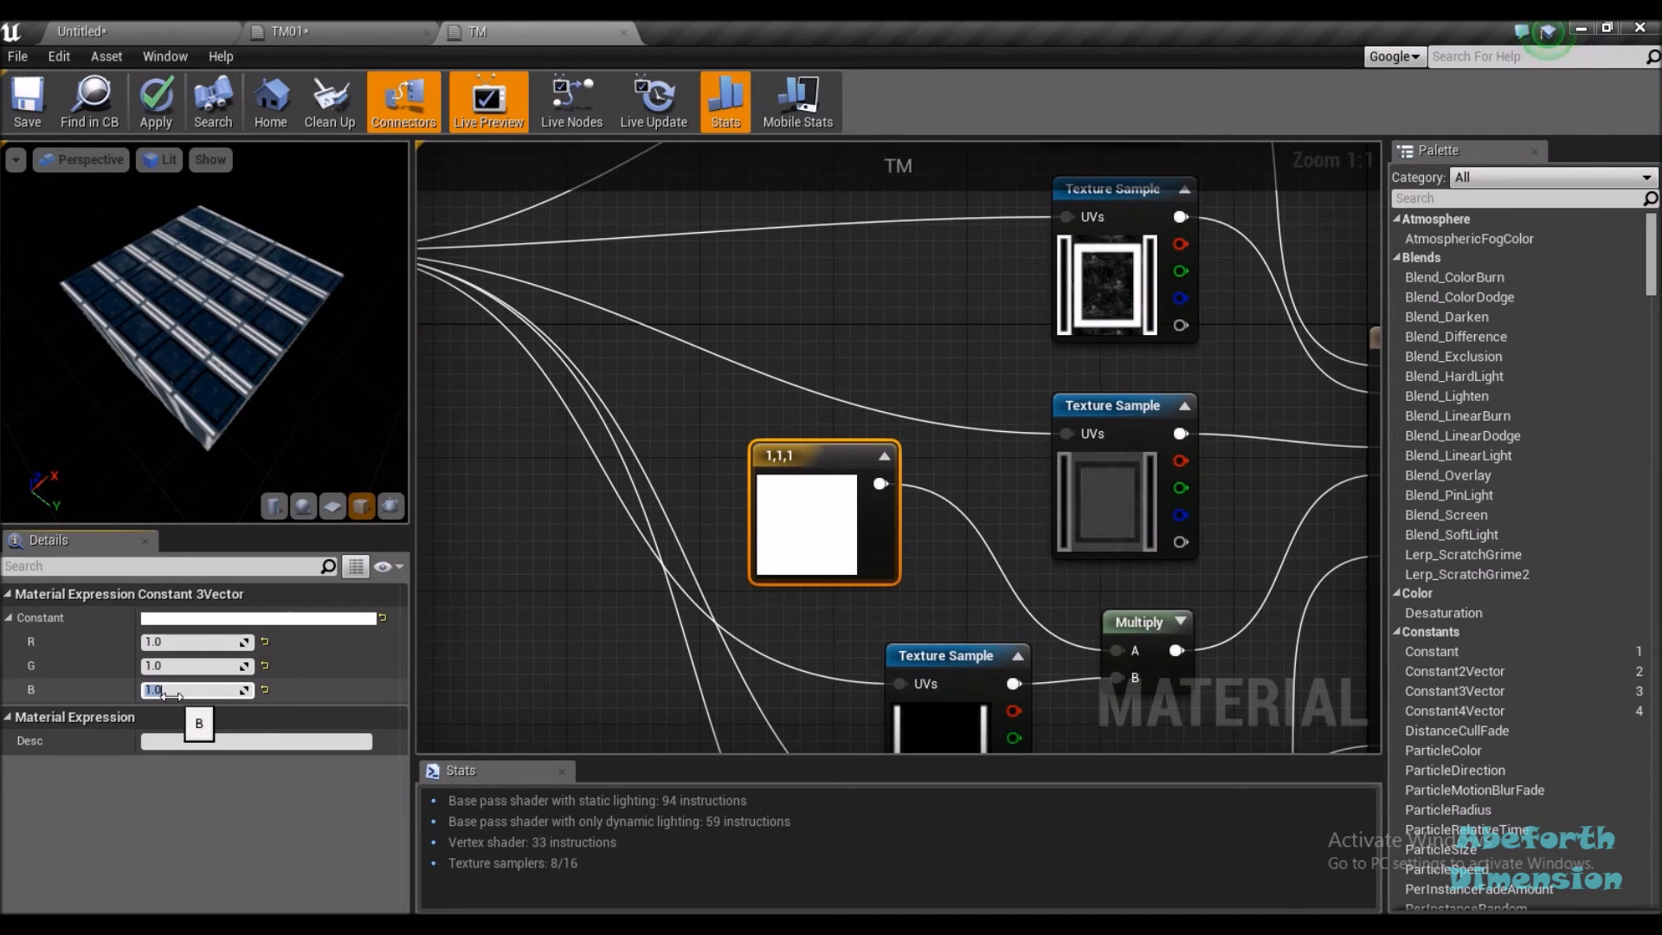
click(170, 696)
text(5)
key(Return)
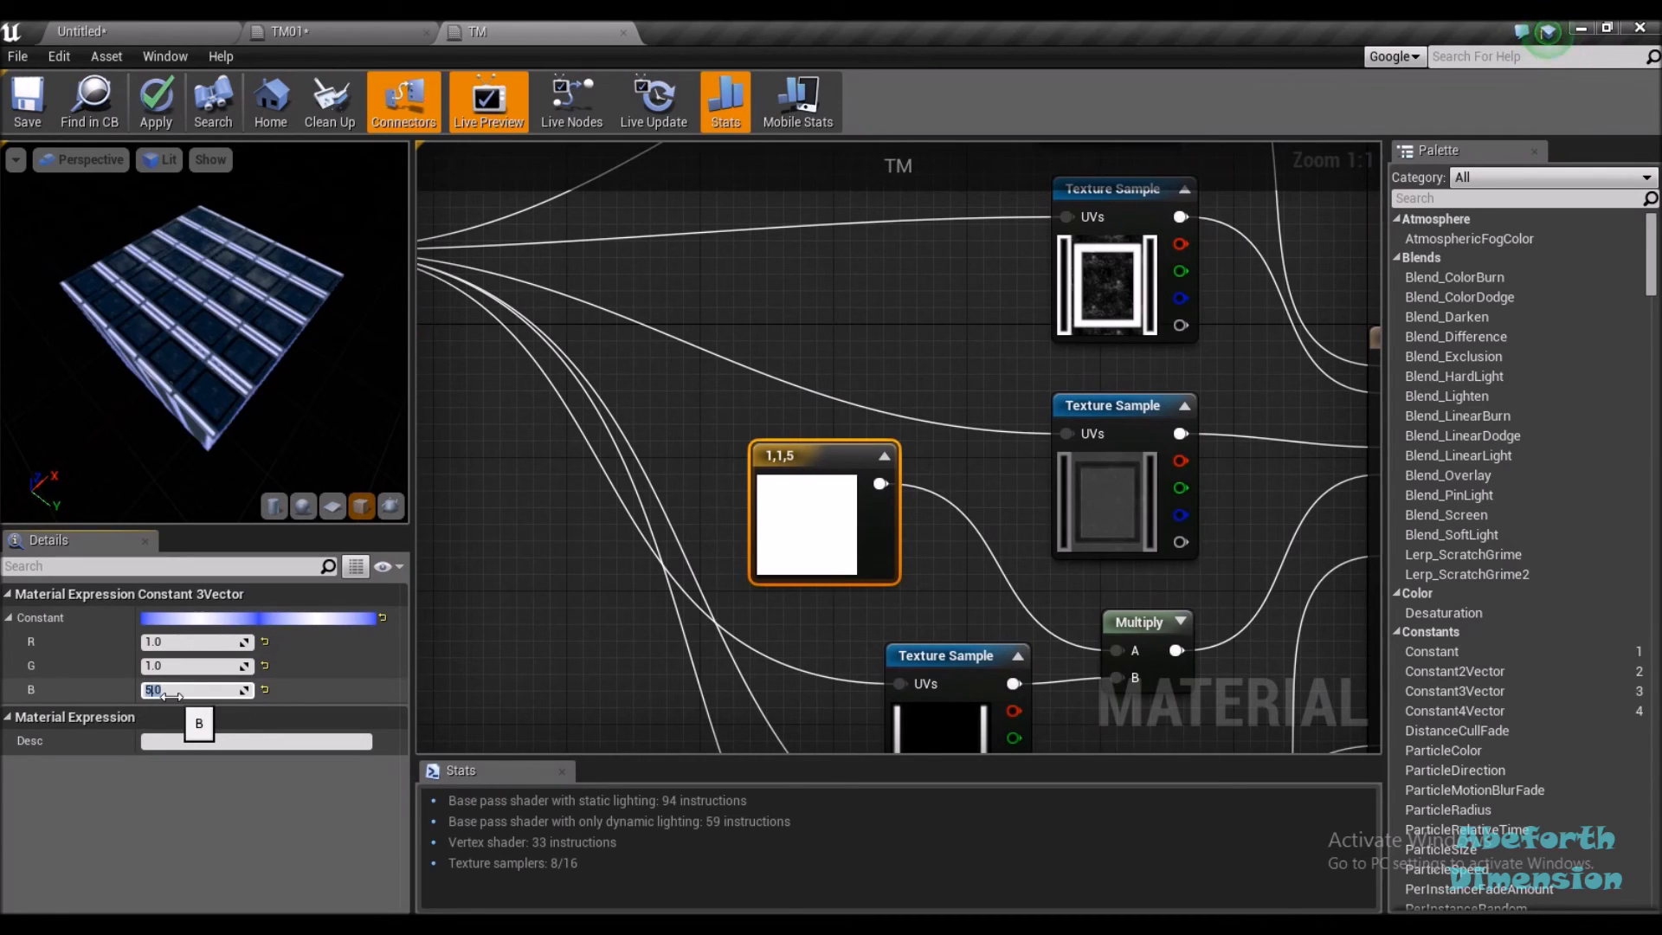
click(183, 667)
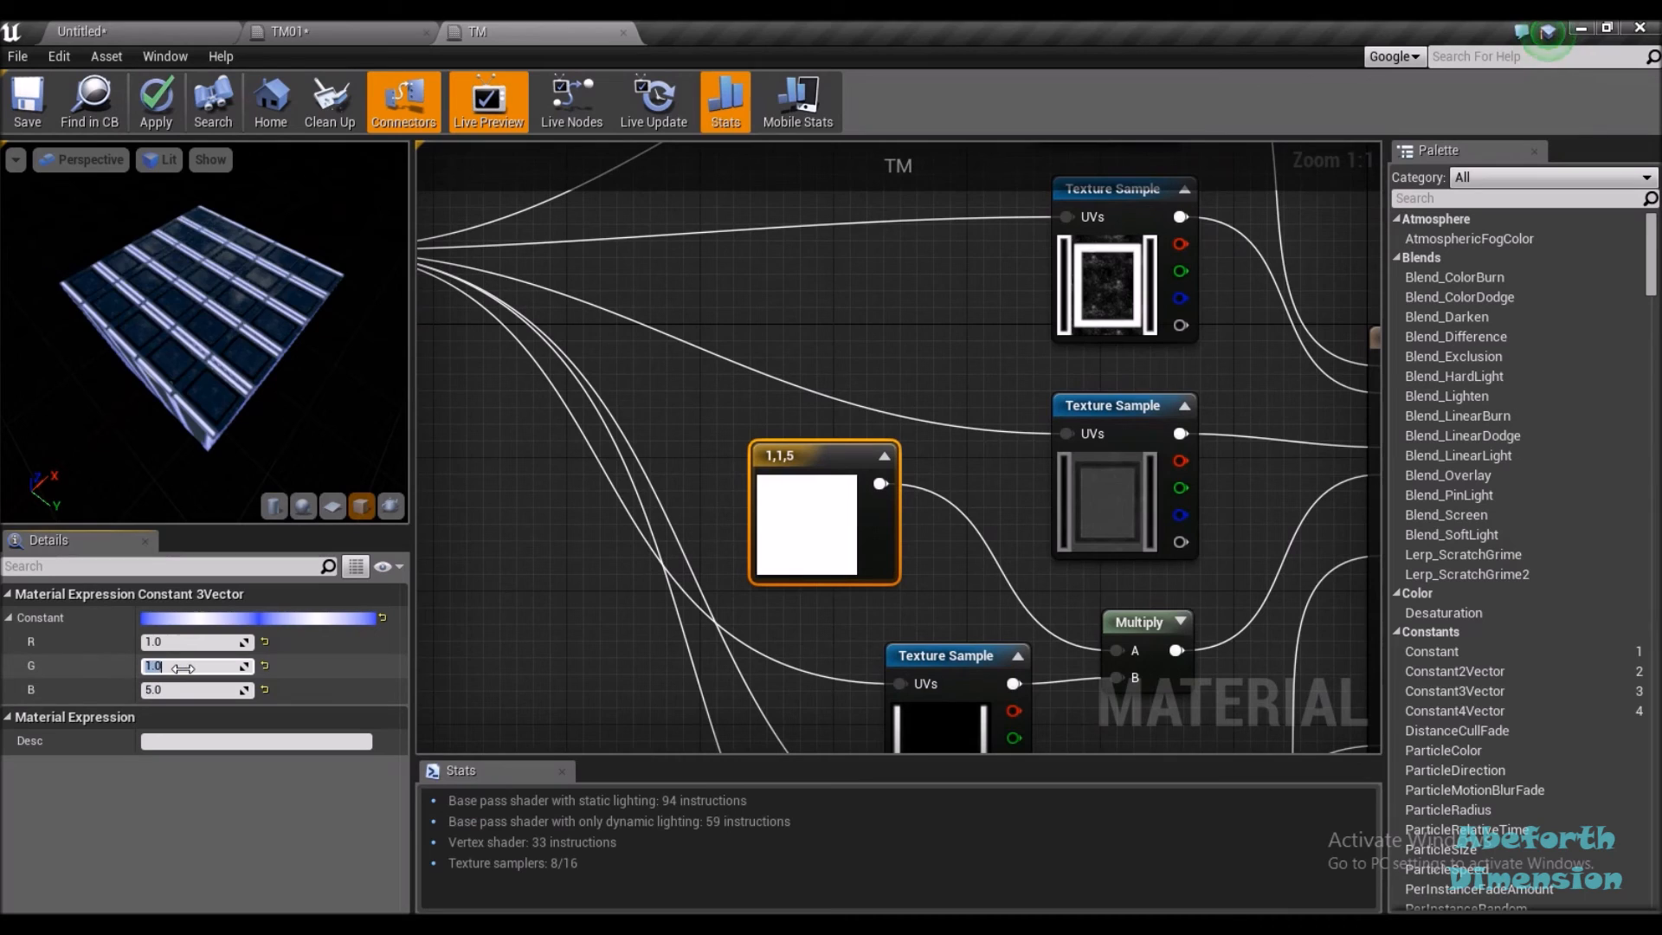
text(5)
key(Return)
Strengthen the blue glow by setting the Constant3Vector's B to 20, and save the TM material
click(169, 695)
text(20)
key(Return)
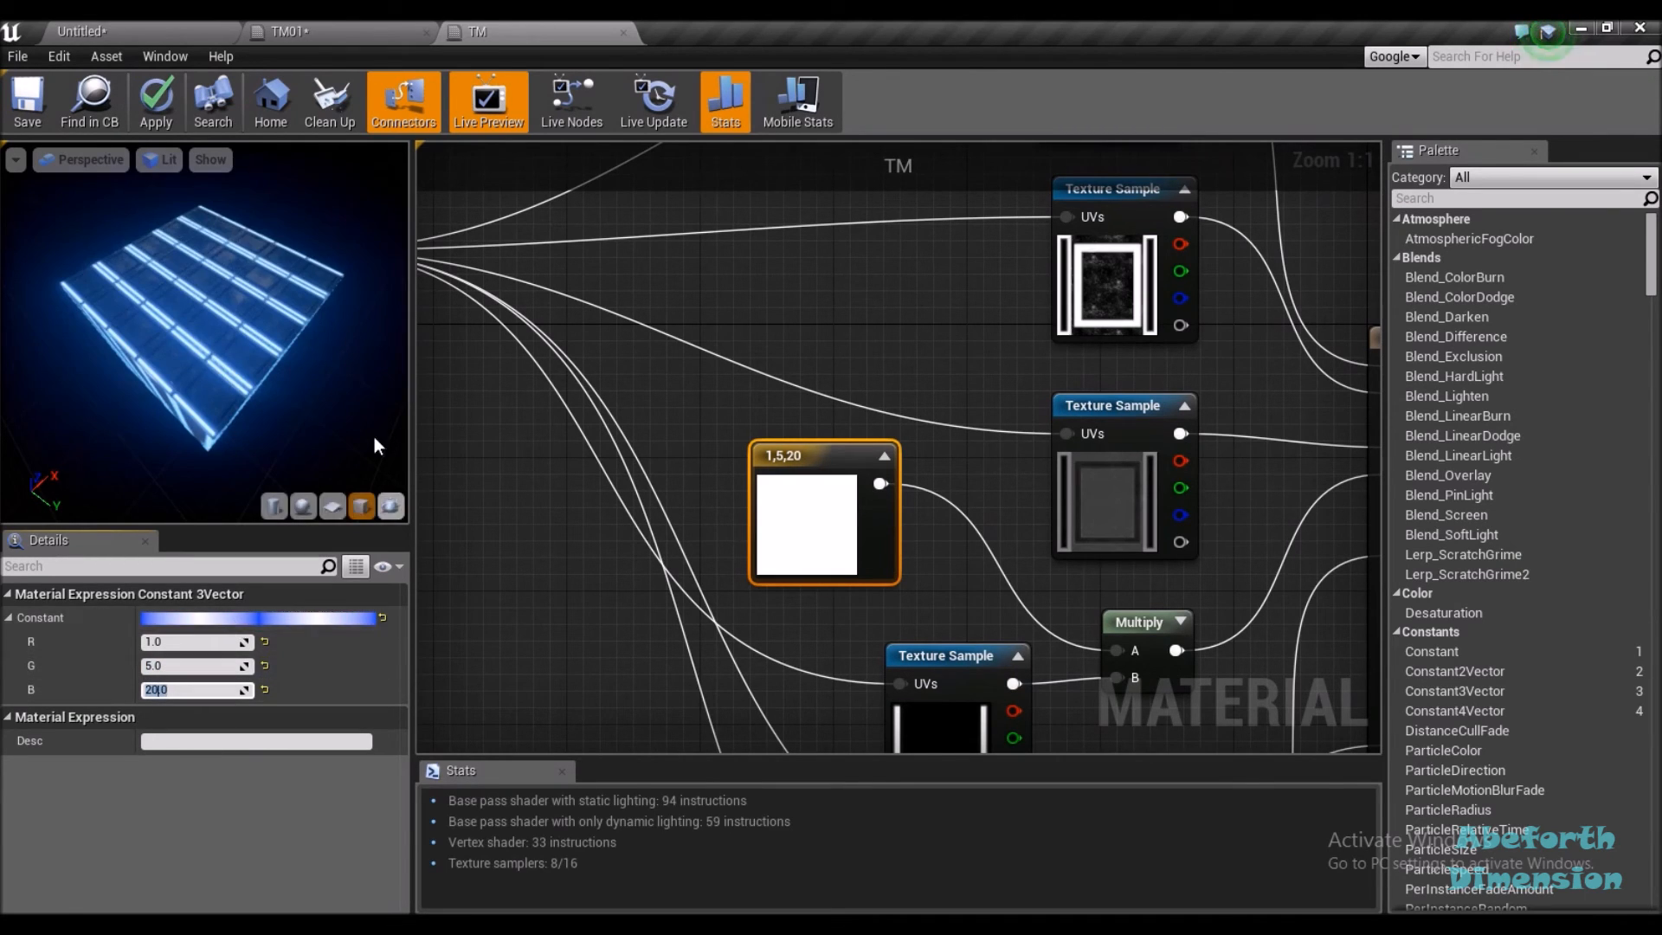
click(17, 95)
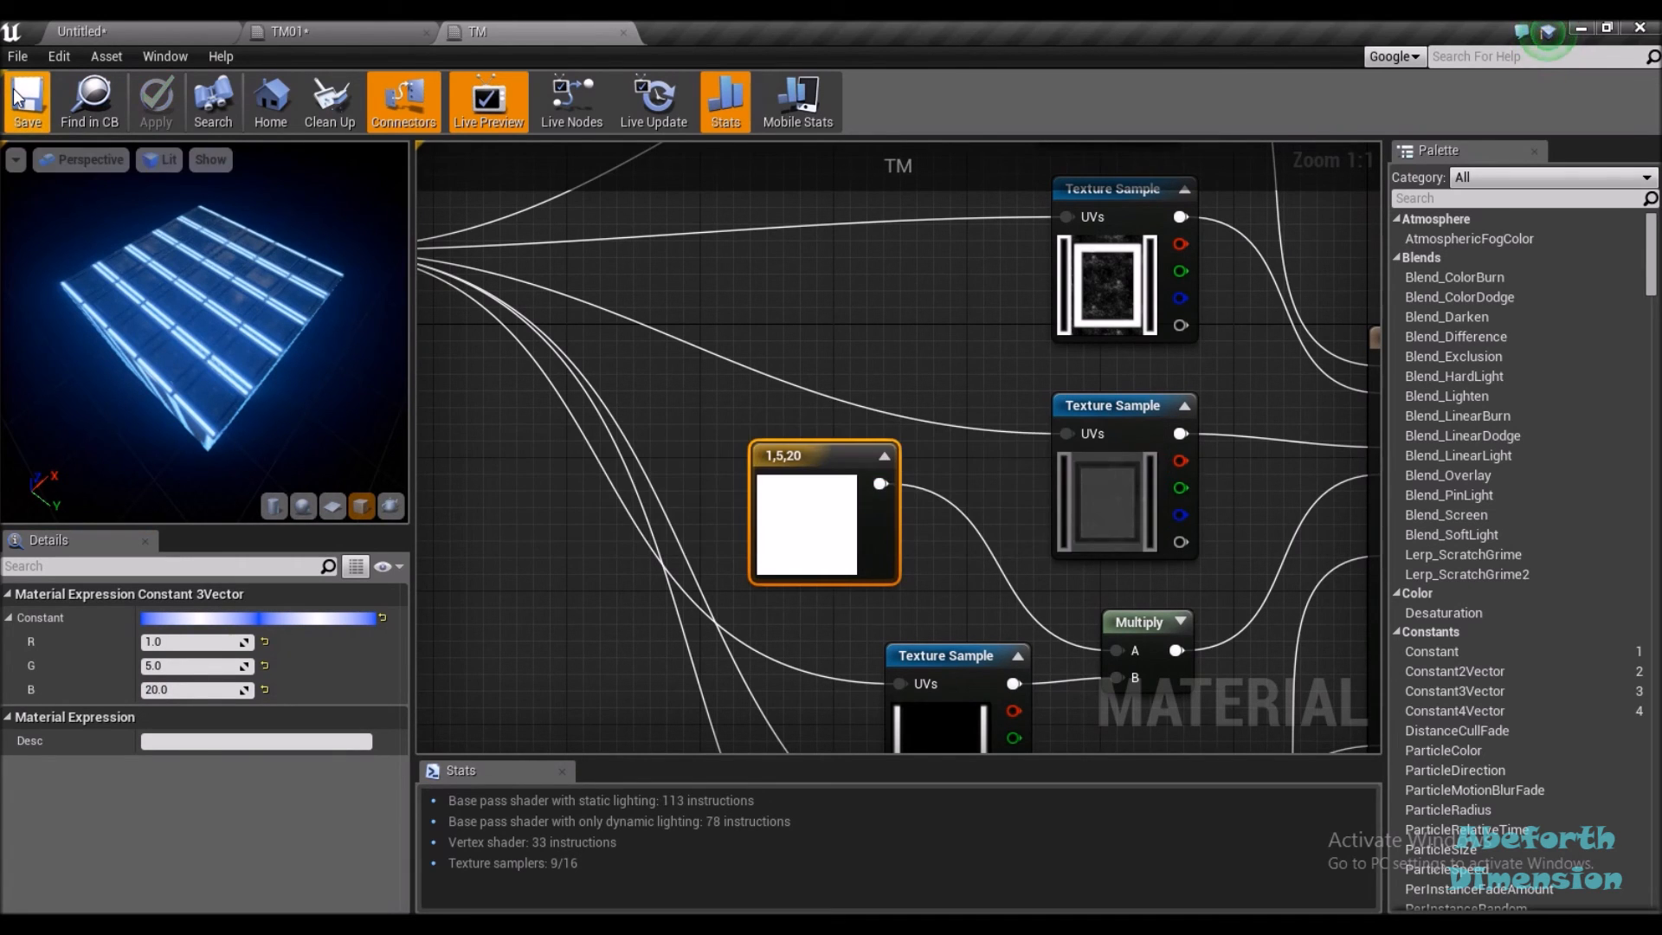
Deselect the box brush in the level and view its glowing panels from above one edge
click(95, 26)
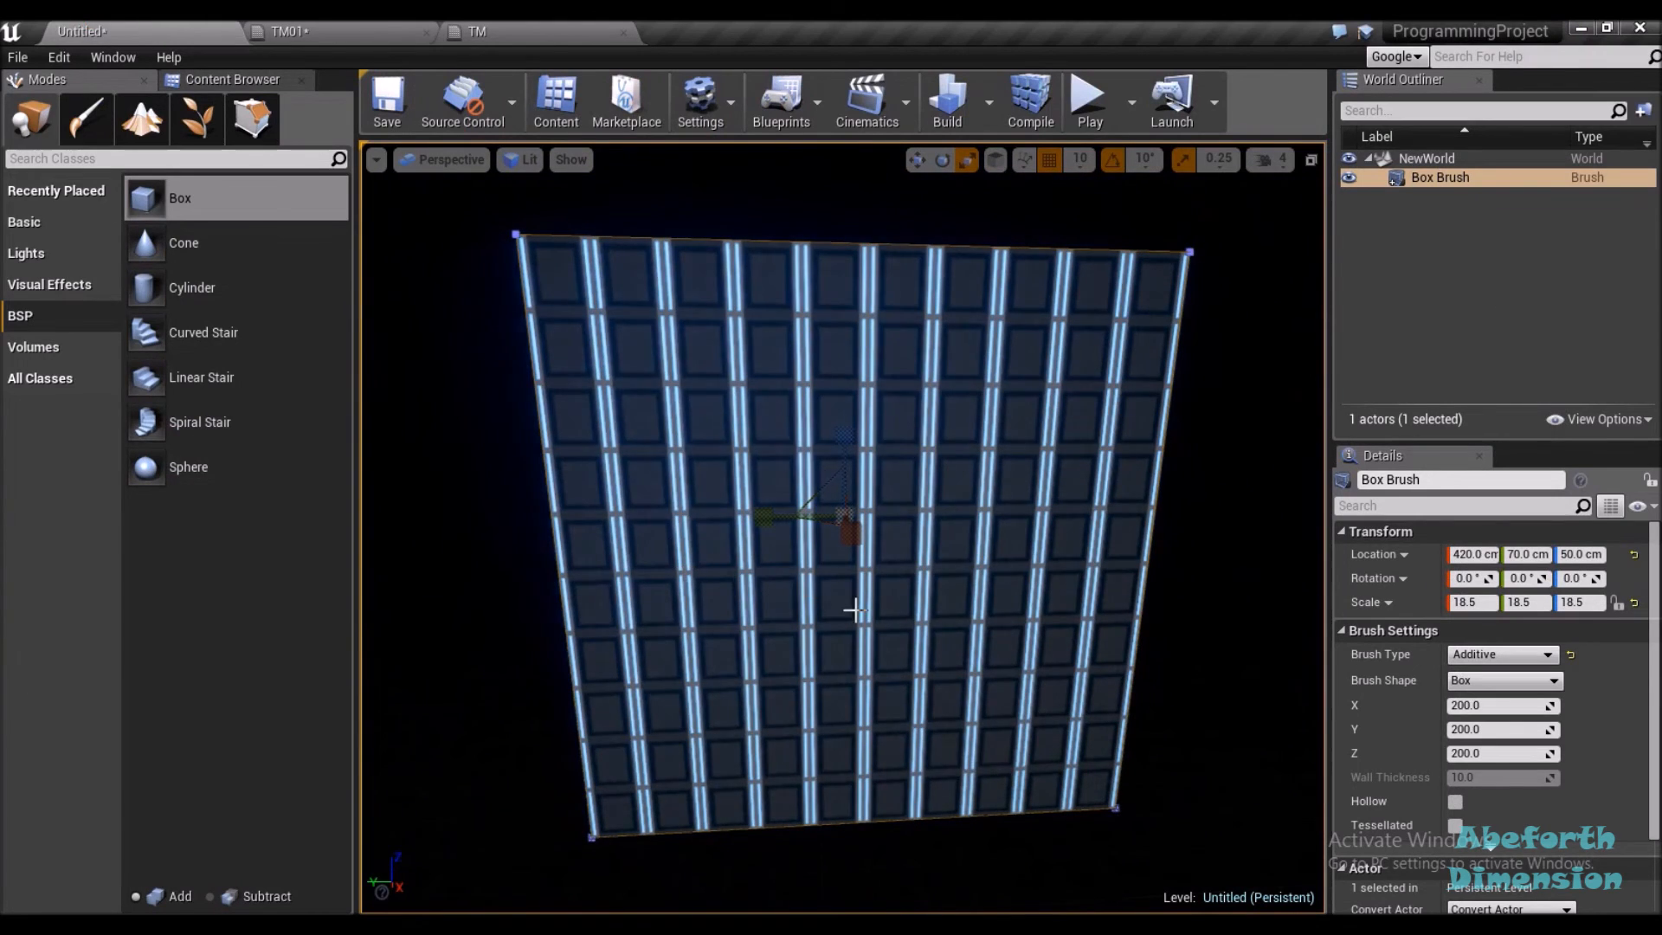
click(1196, 584)
mouse_move(907, 623)
mouse_down()
mouse_move(909, 416)
mouse_move(909, 554)
mouse_move(823, 553)
mouse_move(744, 579)
mouse_move(788, 519)
mouse_move(779, 589)
mouse_move(822, 588)
mouse_move(848, 346)
mouse_move(848, 563)
mouse_move(874, 566)
mouse_up()
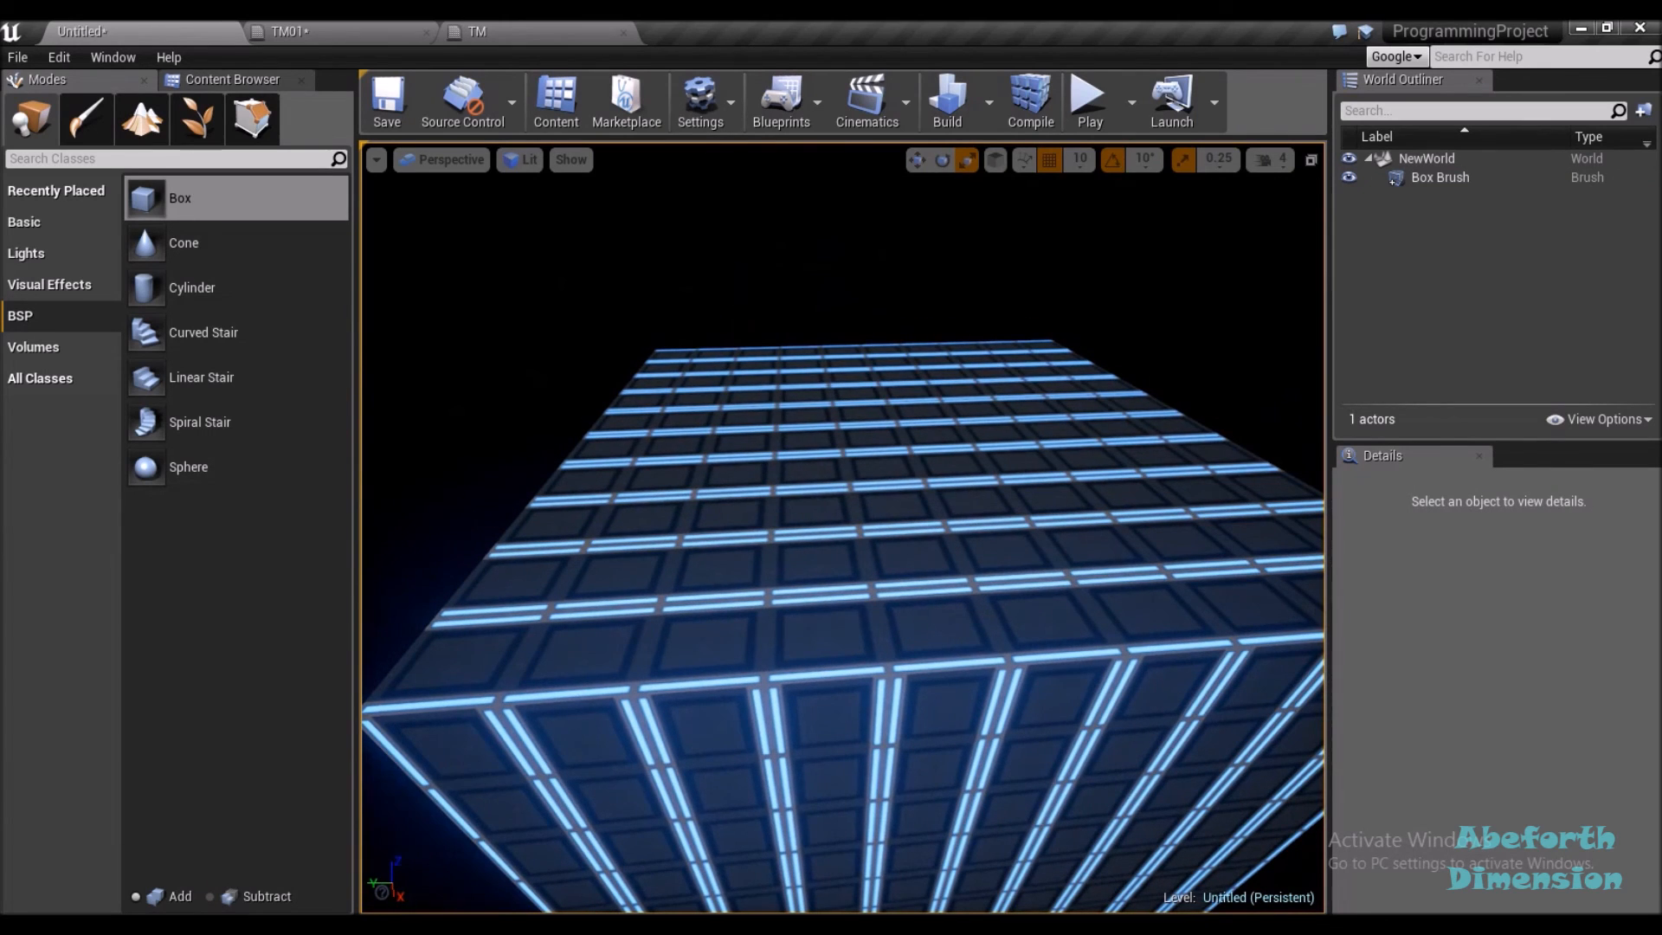
Set R, G and B all to 50 on the TM material's Constant3Vector that feeds the emissive Multiply node
click(530, 31)
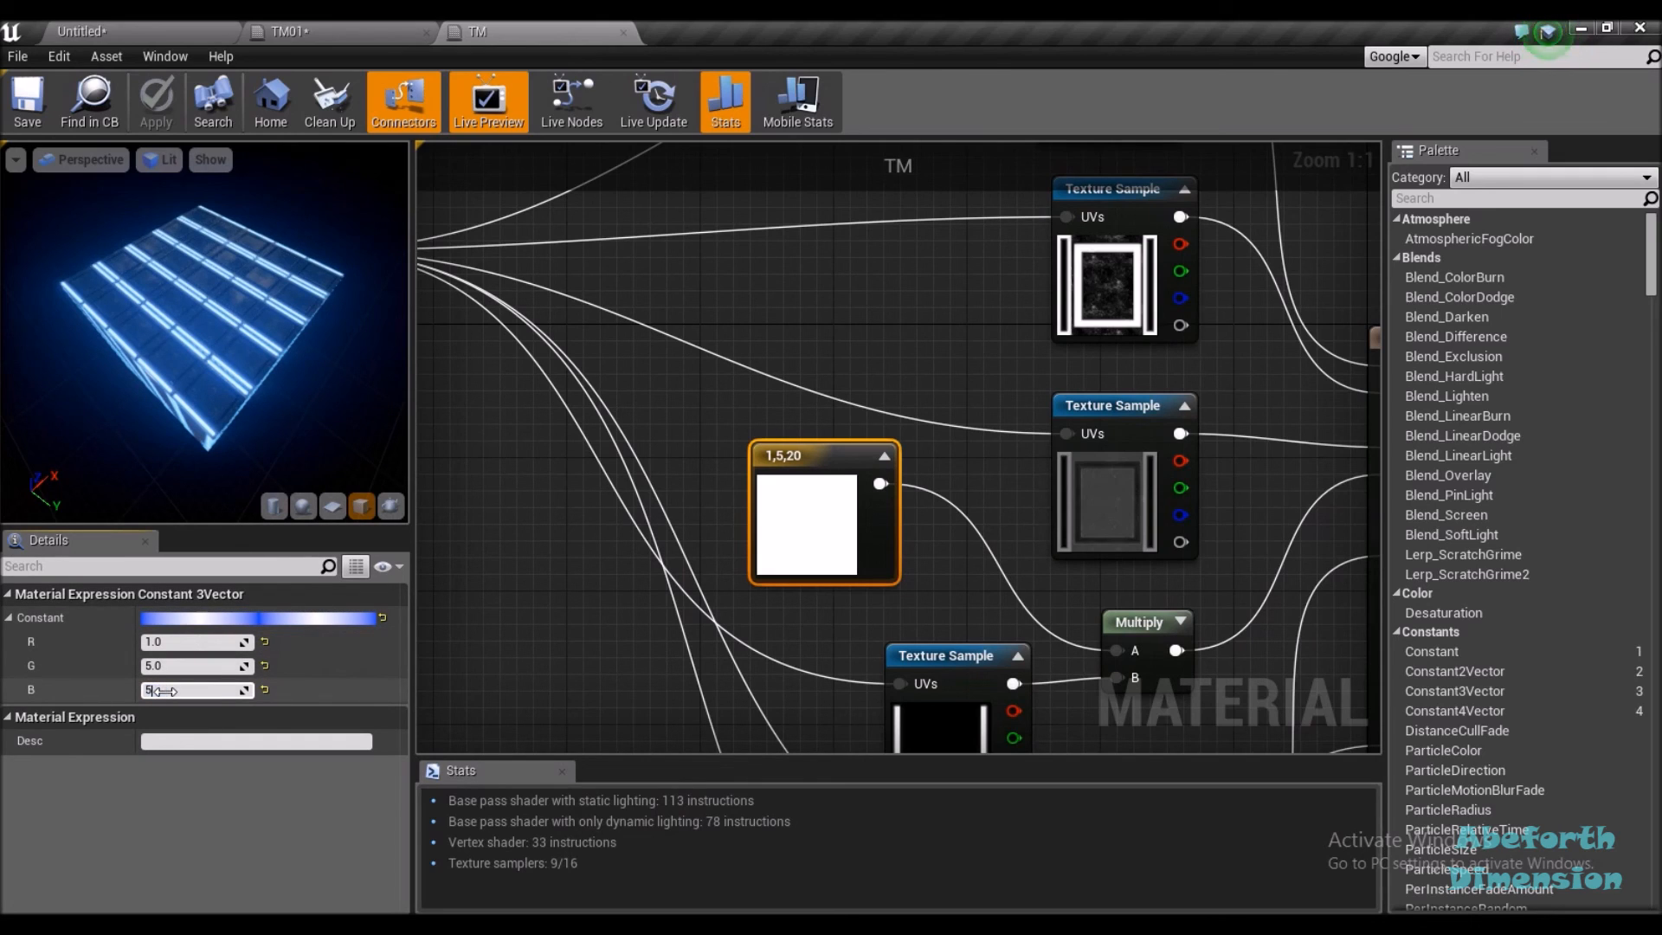
key(Return)
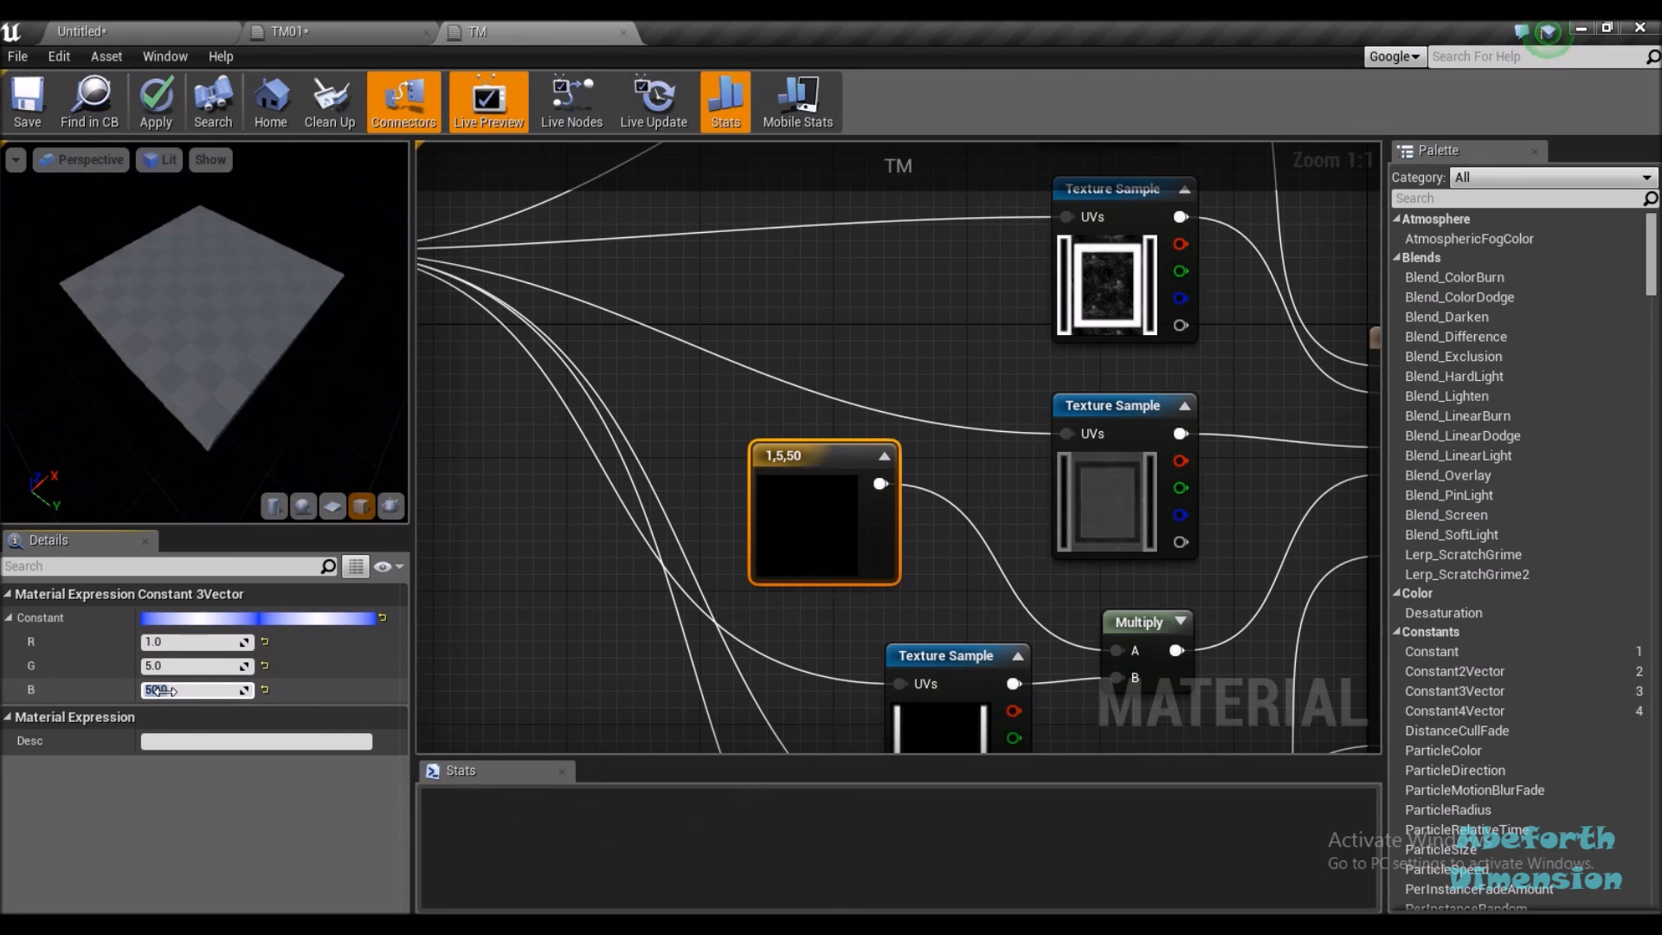
click(169, 642)
text(50)
key(Return)
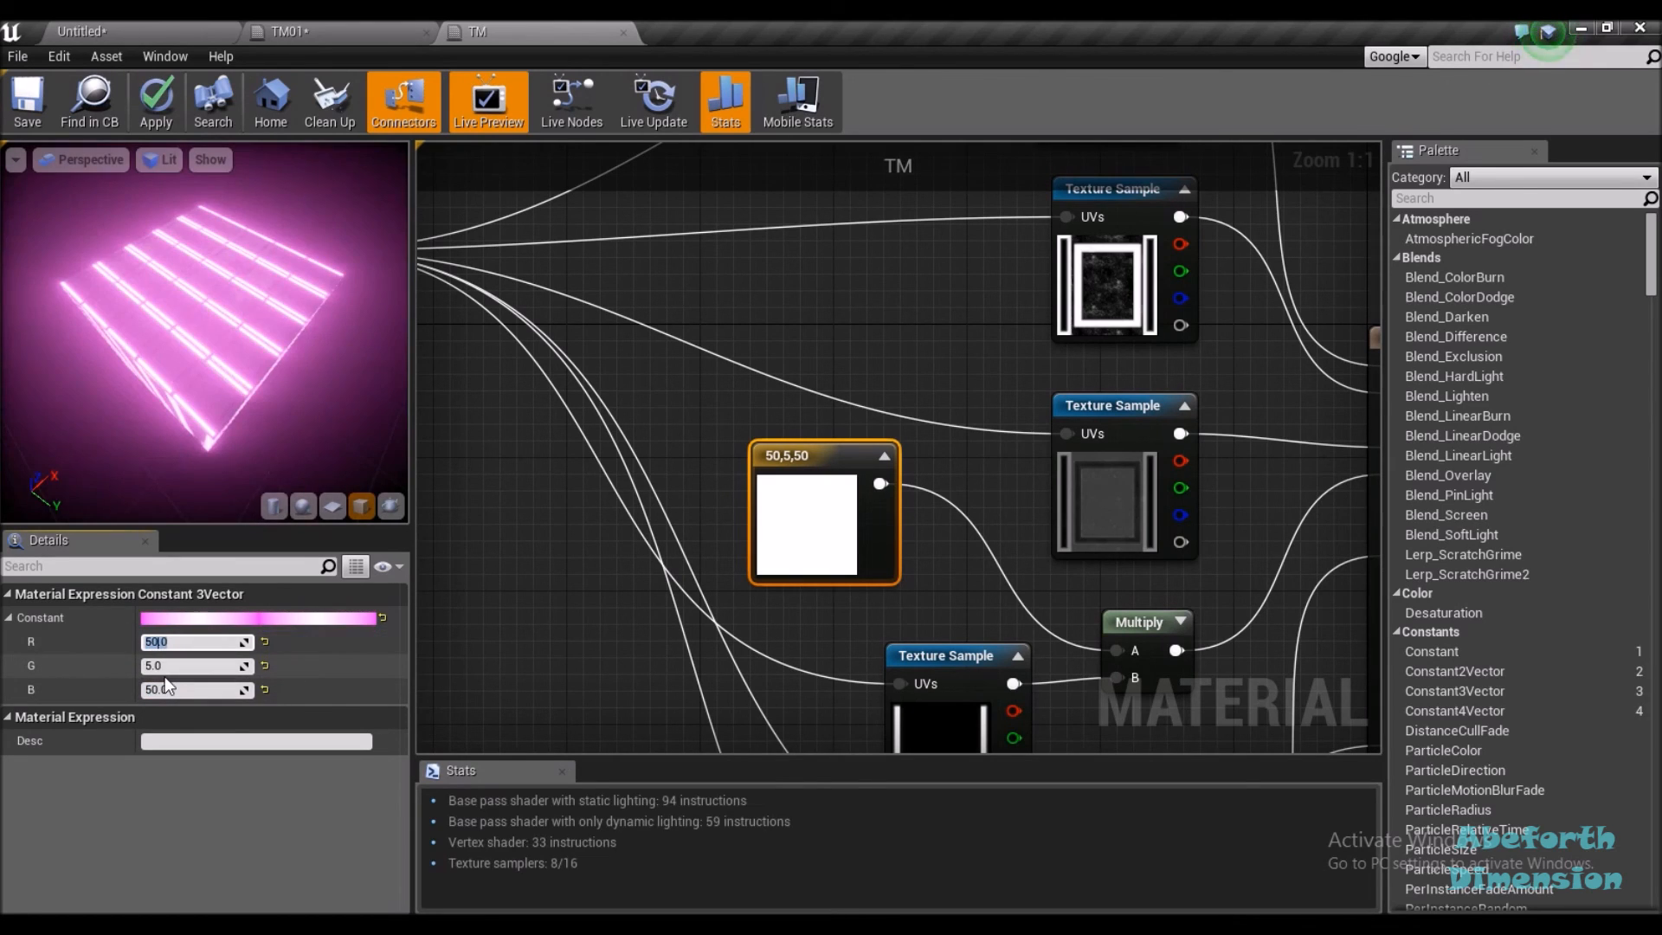
click(163, 668)
text(50)
key(Return)
Raise the Constant3Vector's B first to 60 and finally to 100, and save the TM material
click(176, 688)
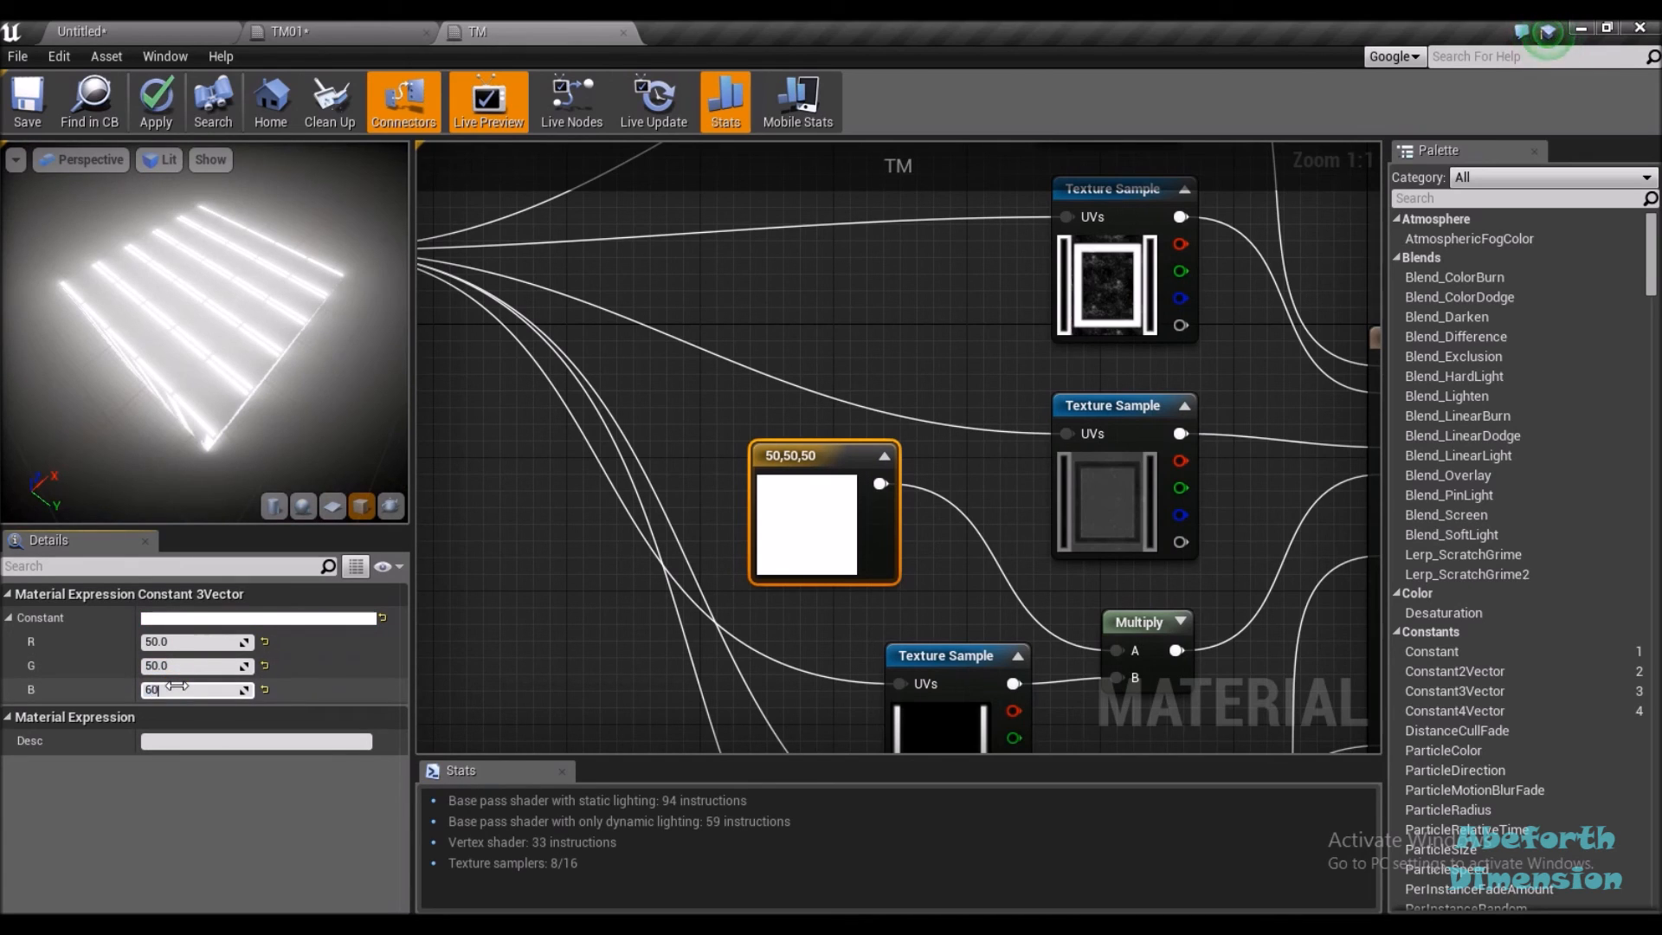
text(60)
key(Return)
click(180, 690)
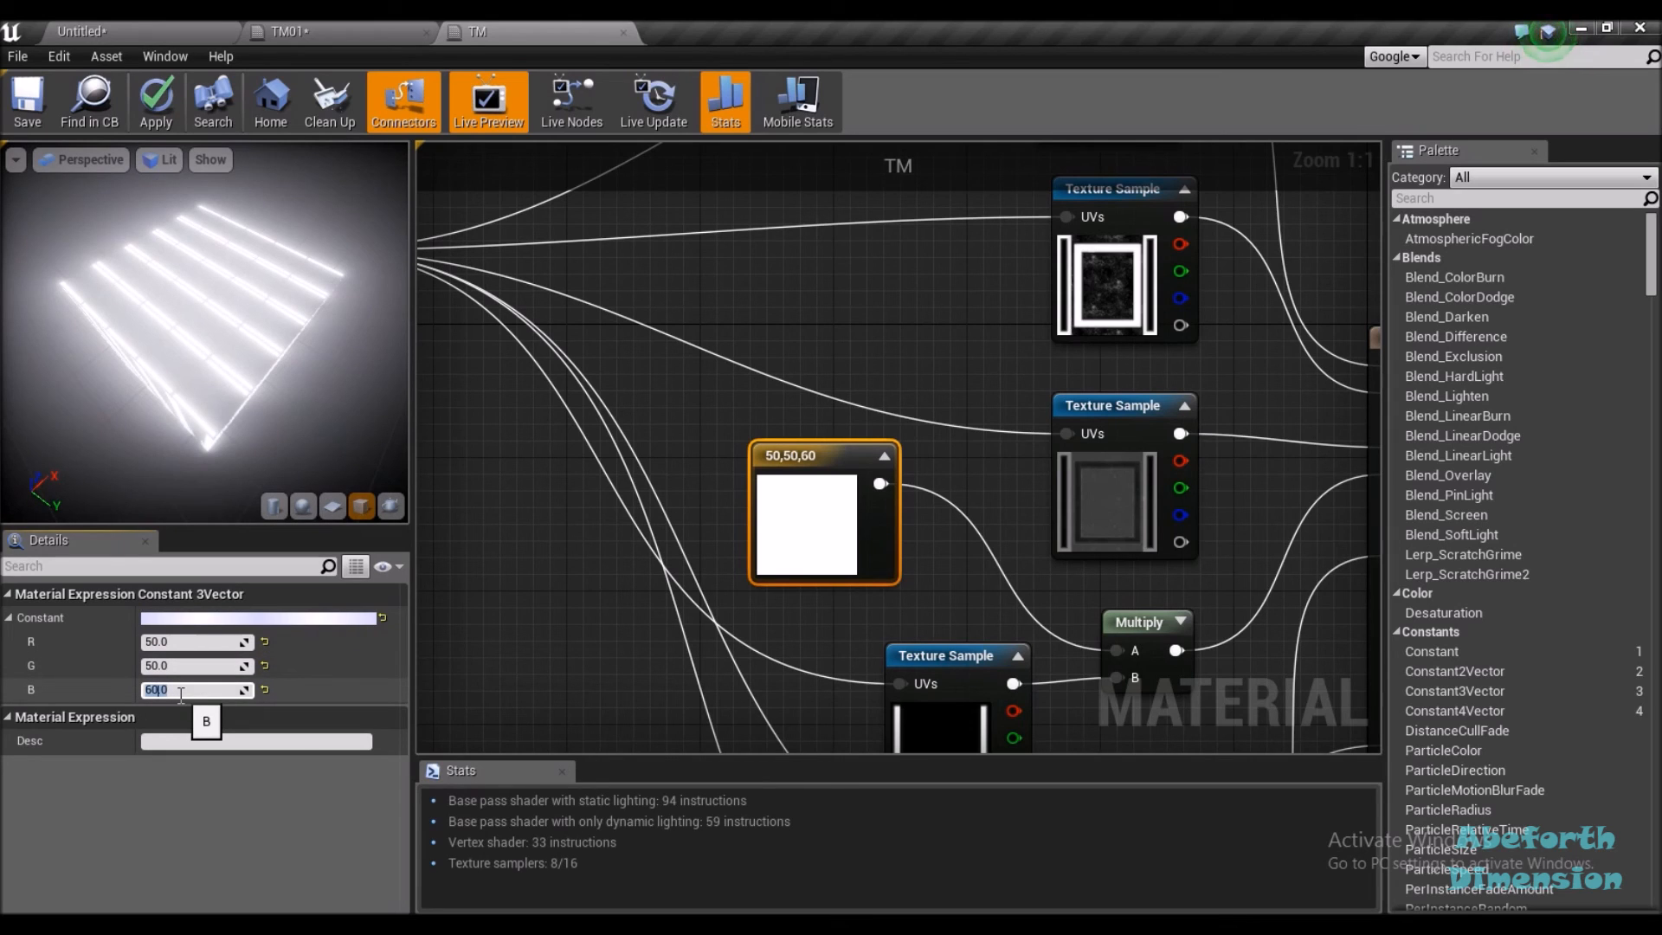
text(100)
key(Return)
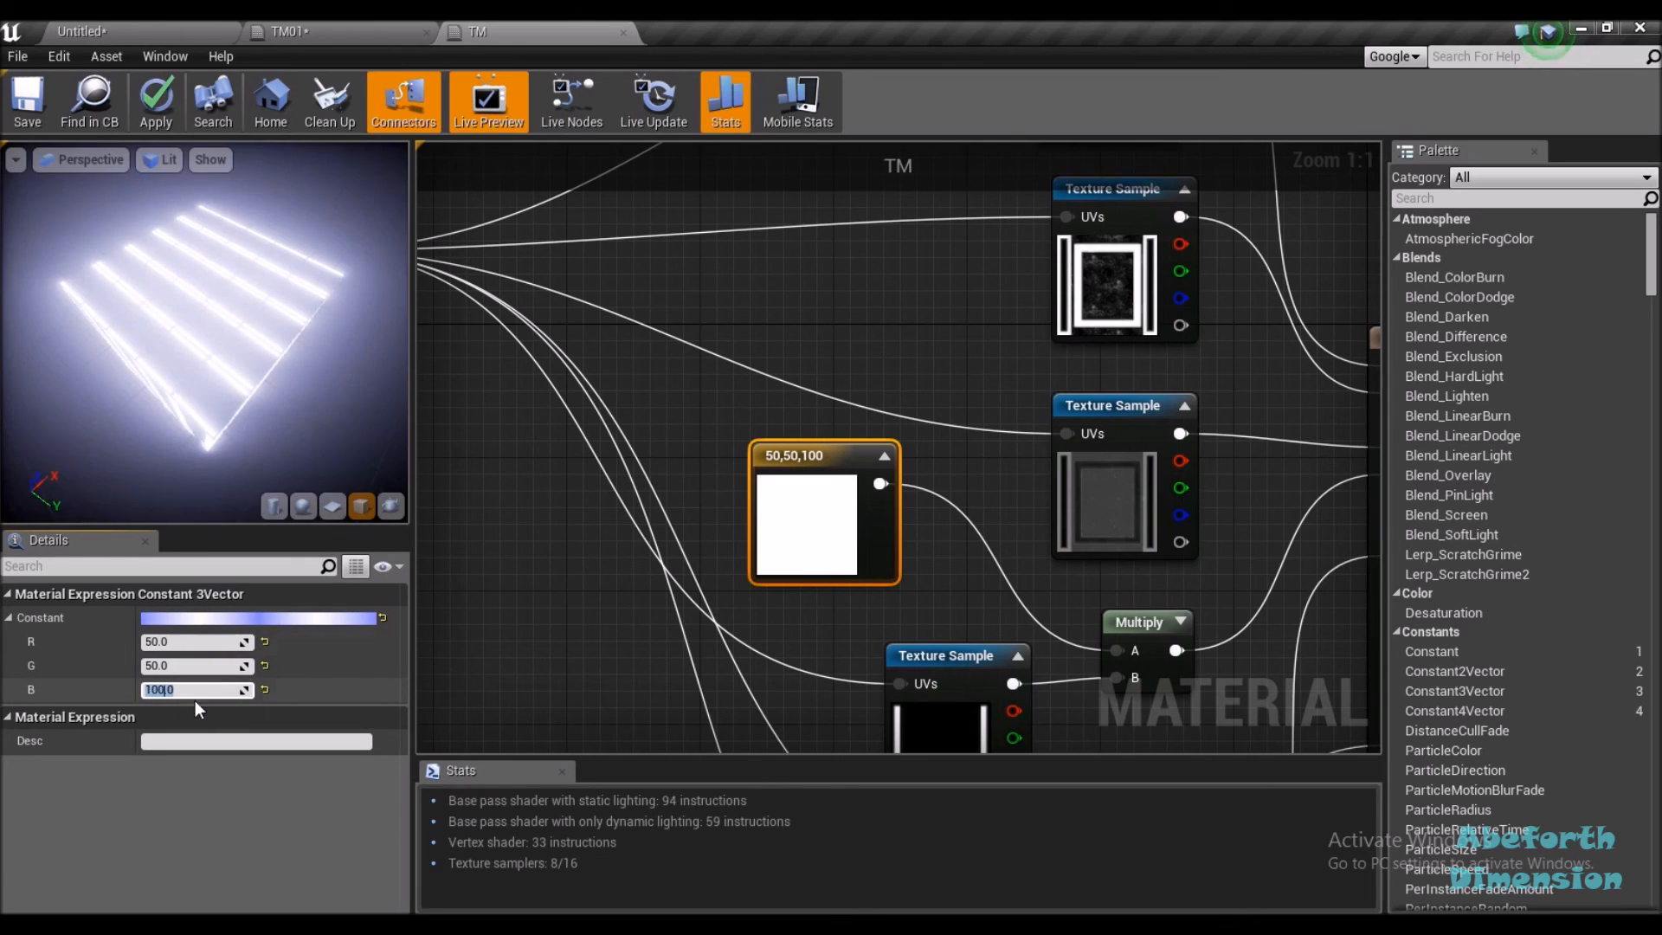
click(180, 690)
drag(302, 428, 165, 472)
click(28, 112)
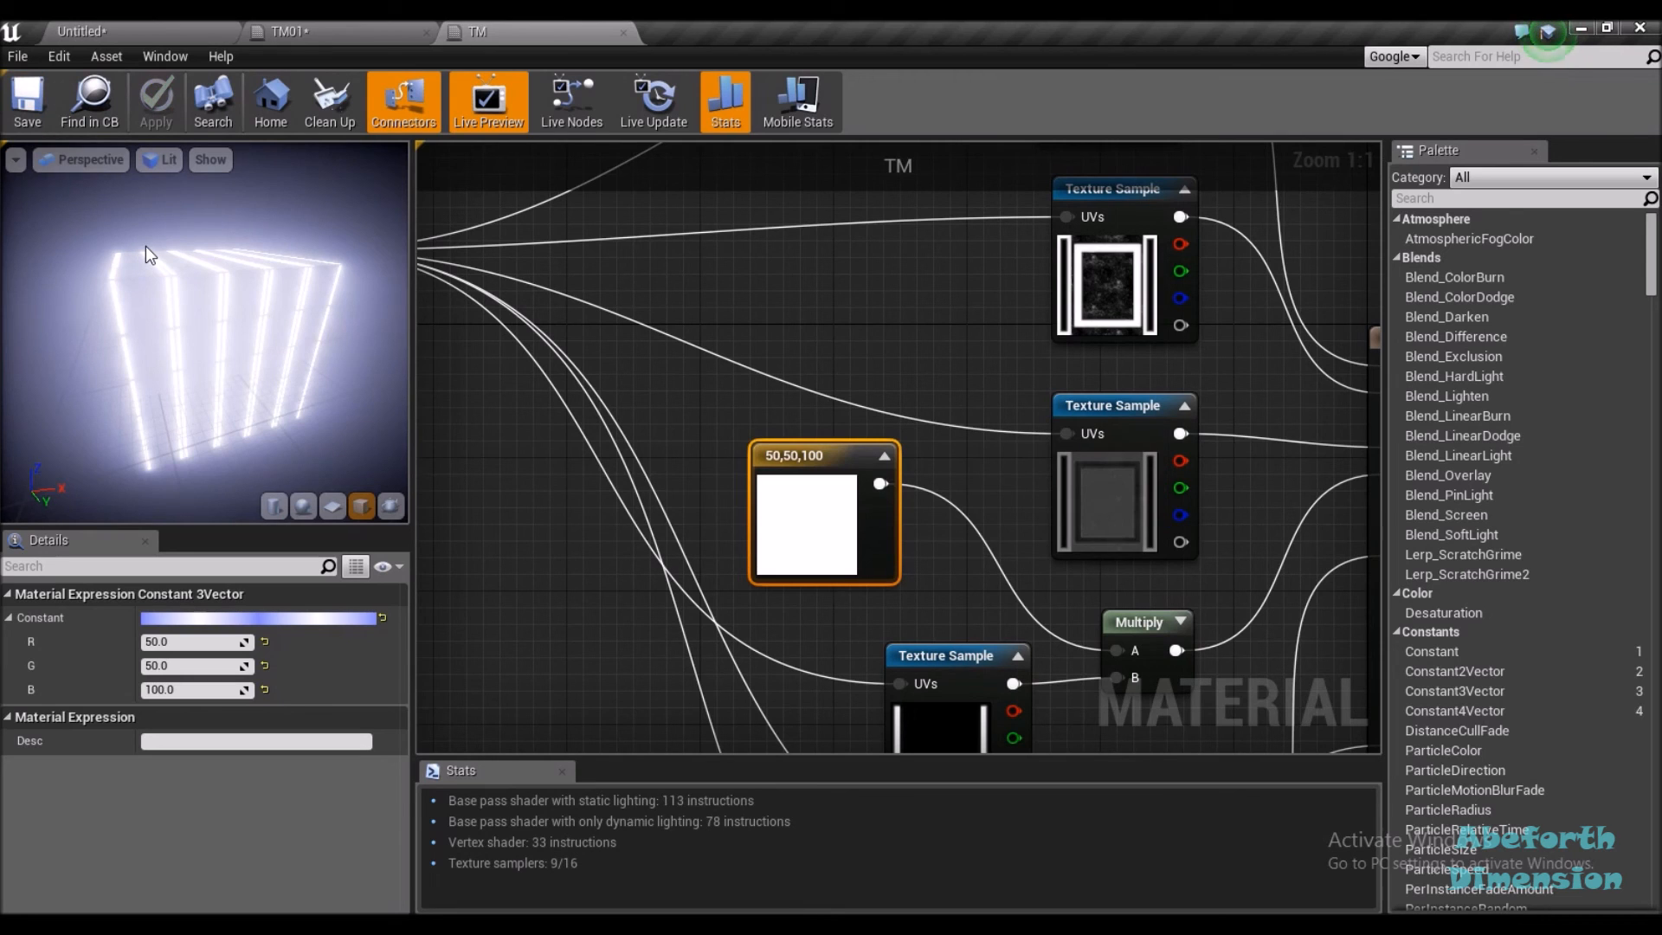
Examine the intensified glow on the whole box brush in the level, and return to the TM material graph
click(131, 24)
drag(842, 528, 909, 527)
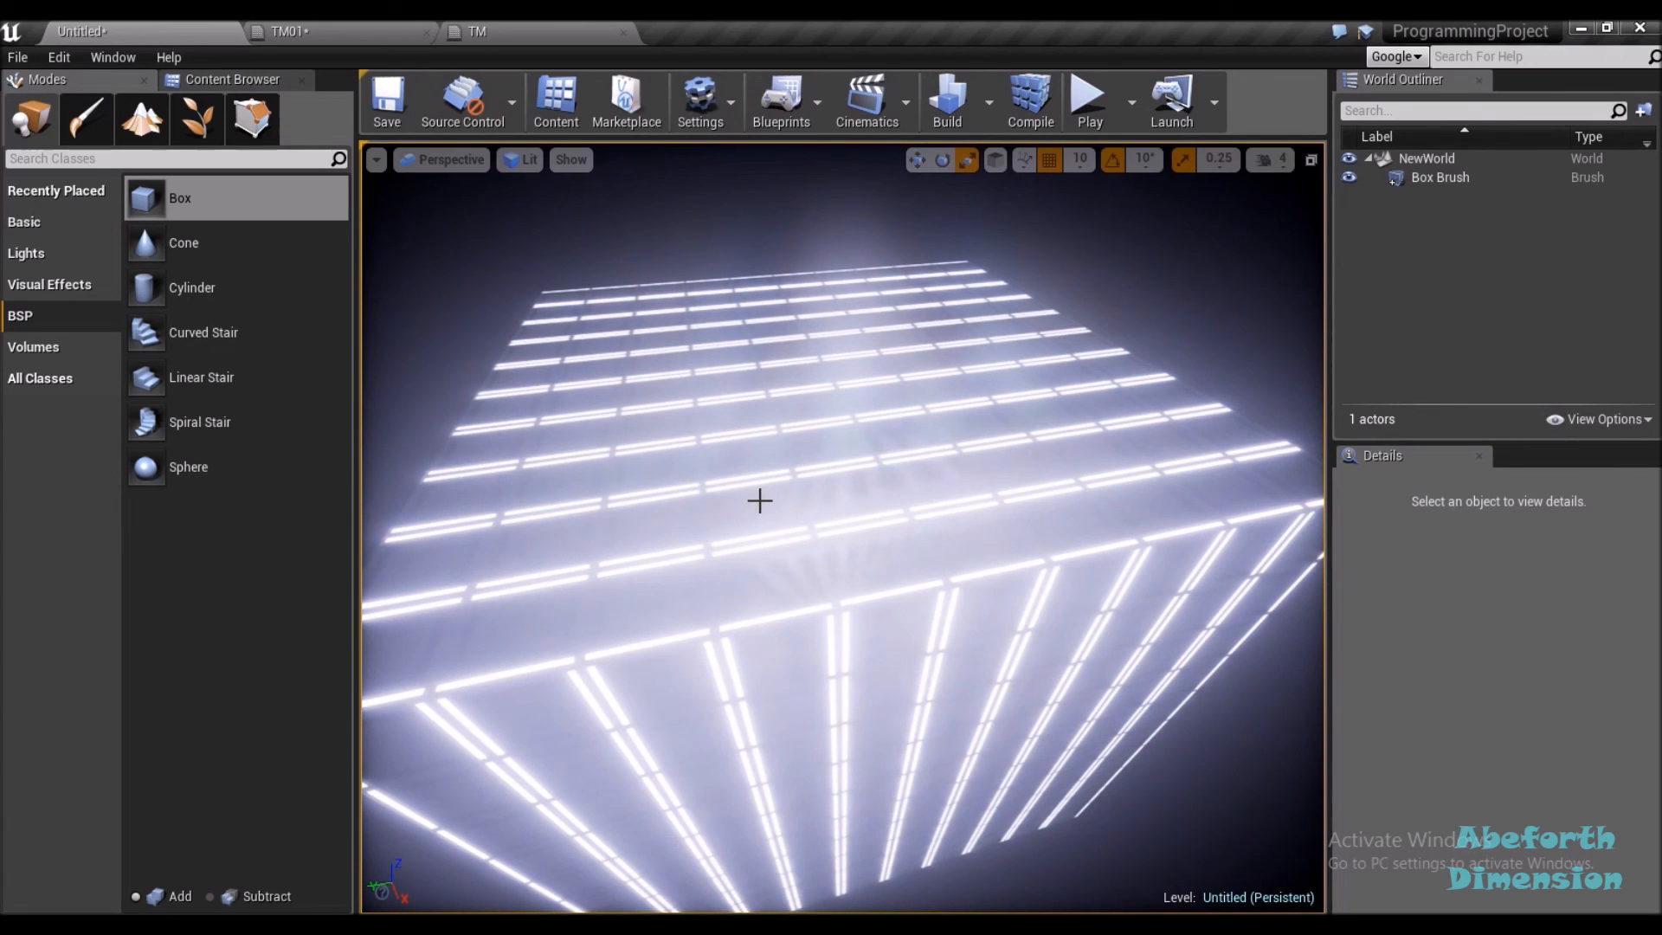
scroll(760, 500, down, 3)
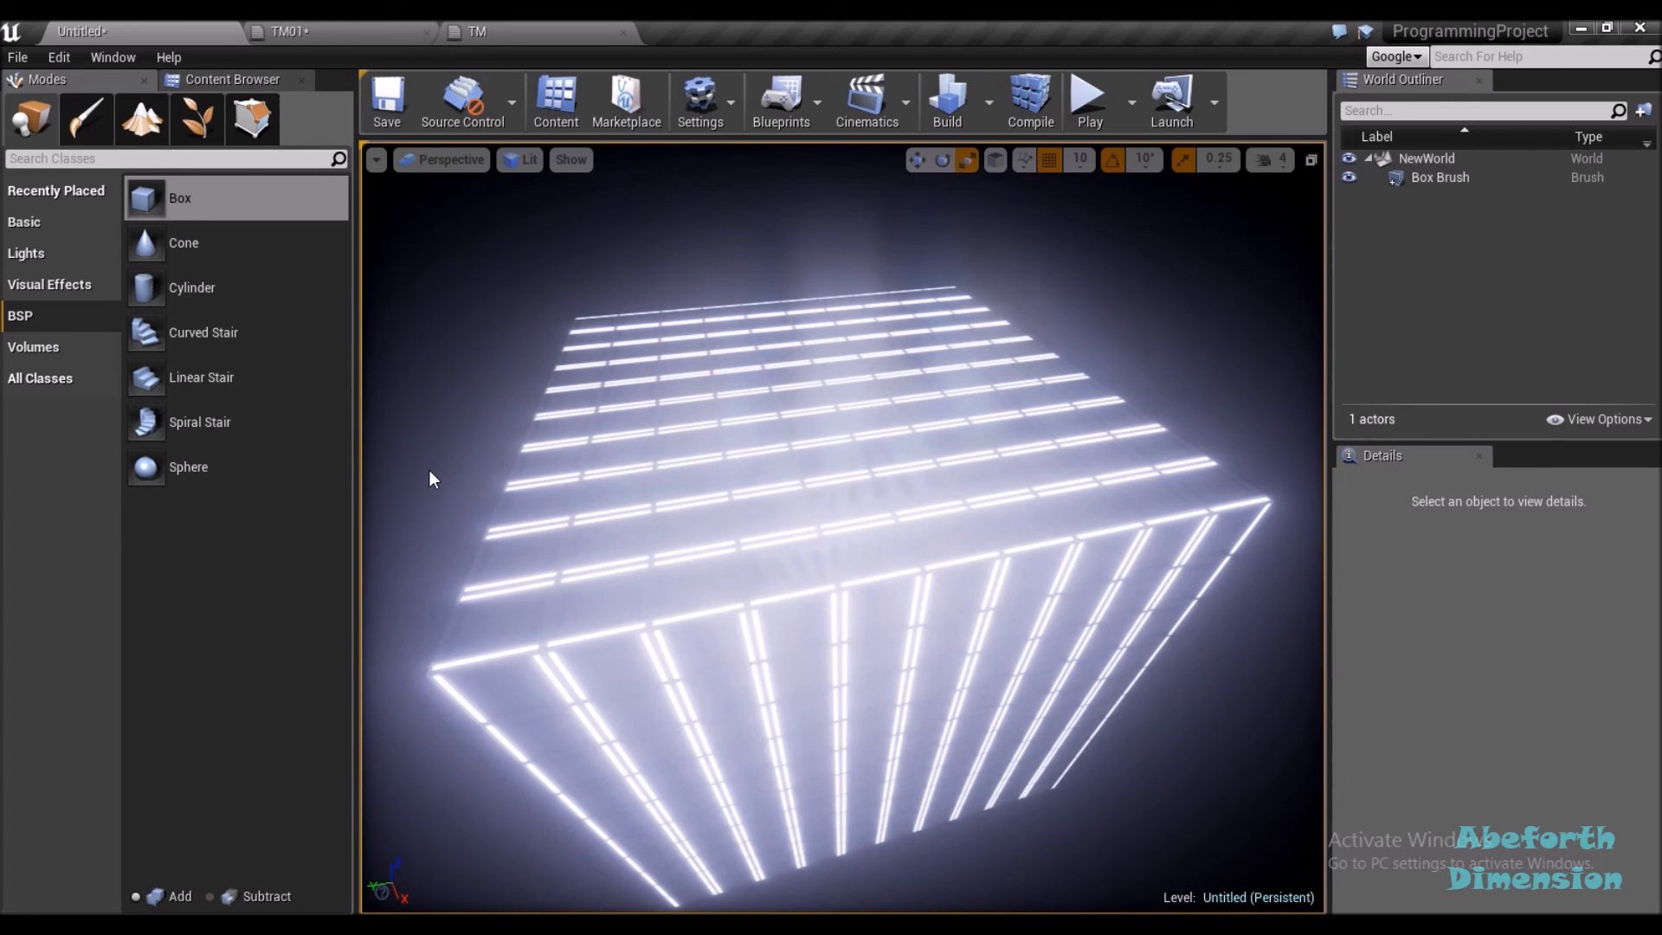
click(476, 31)
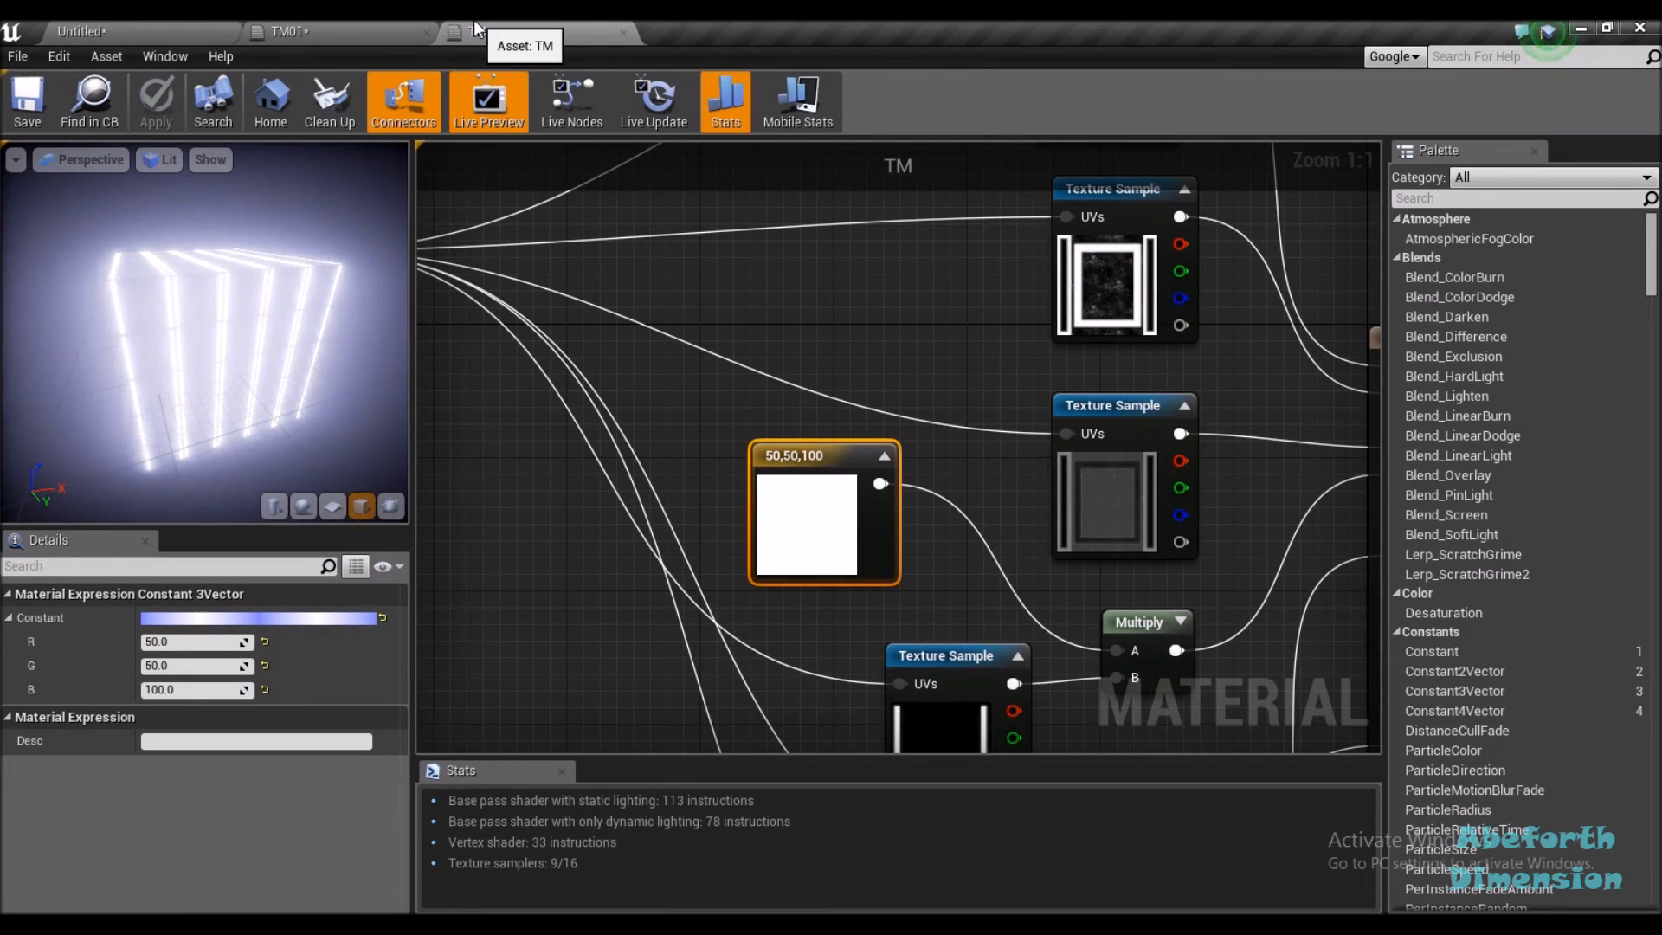